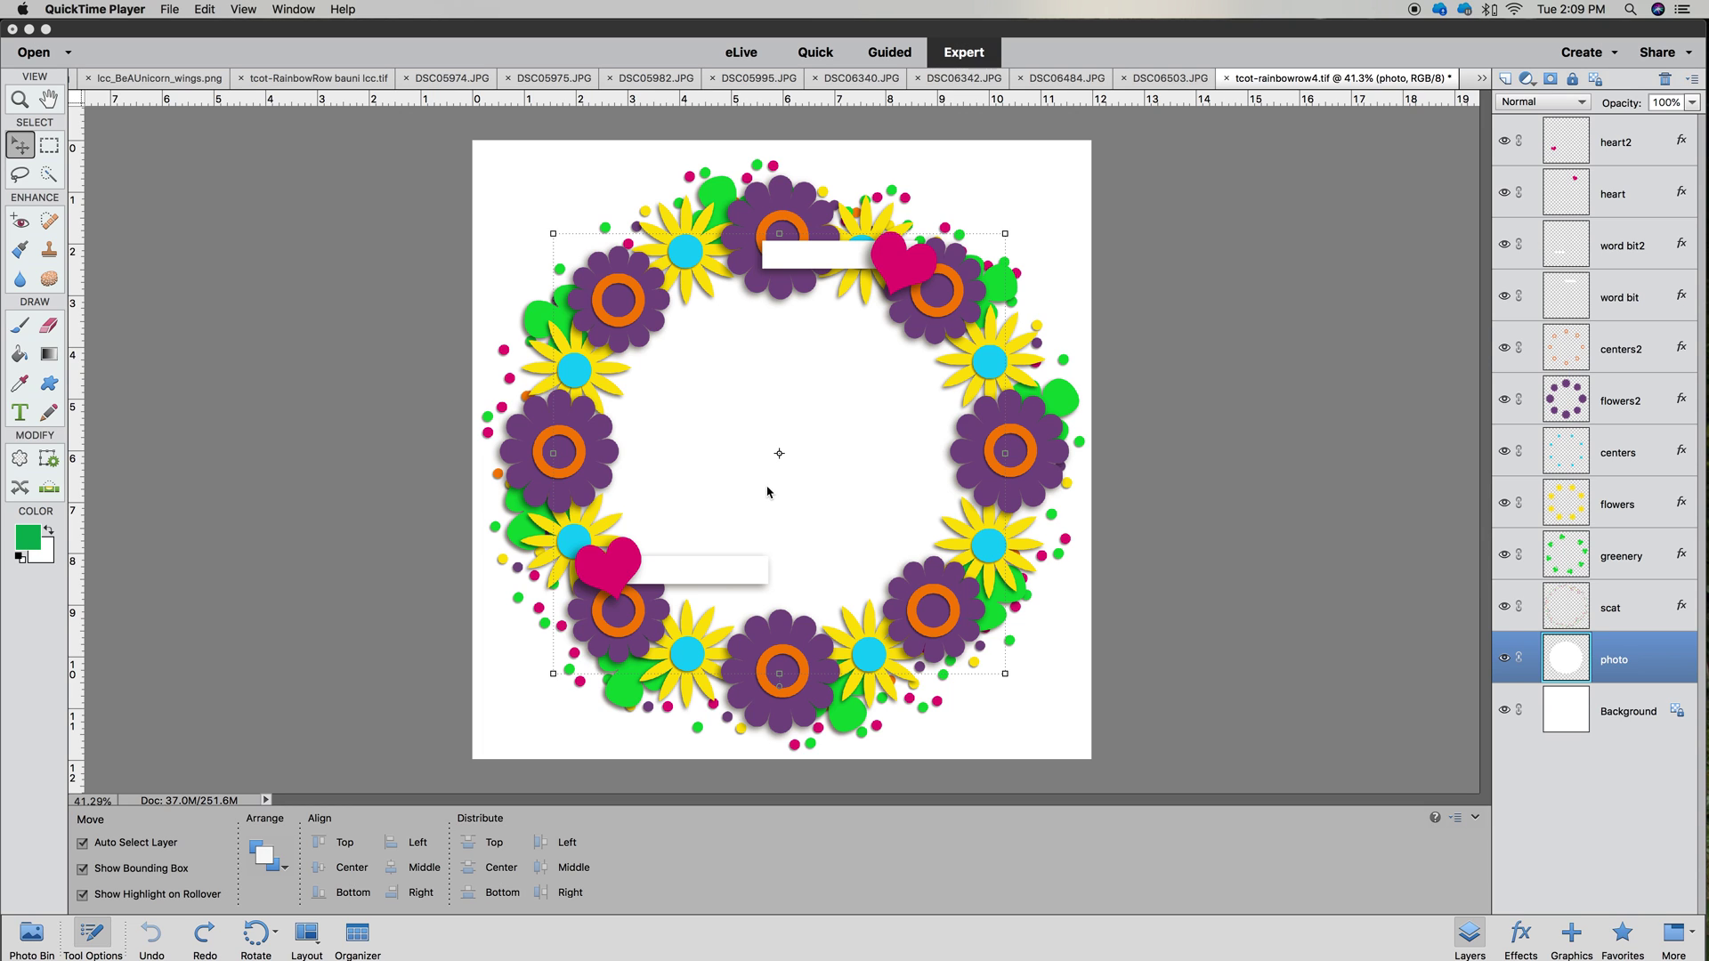
# Browse the open files and place the blue daisy image lcc_BeAUnicorn_flower3.png into the wreath document
pyautogui.click(31, 935)
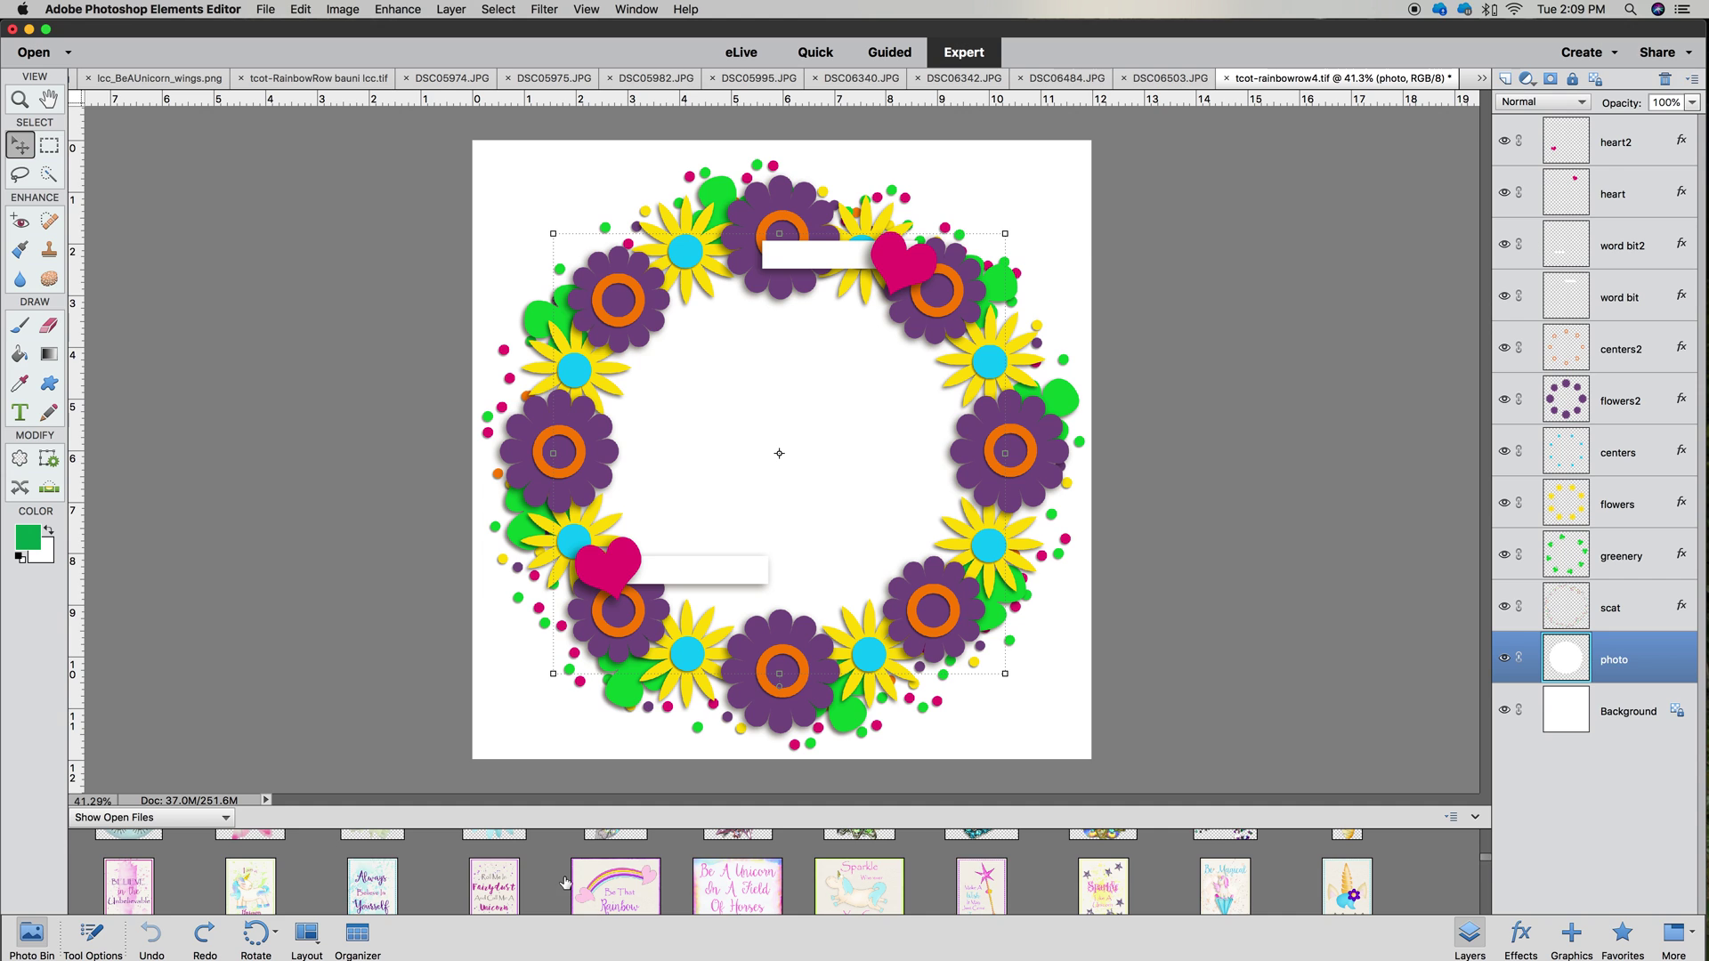
pyautogui.scroll(5, 566, 882)
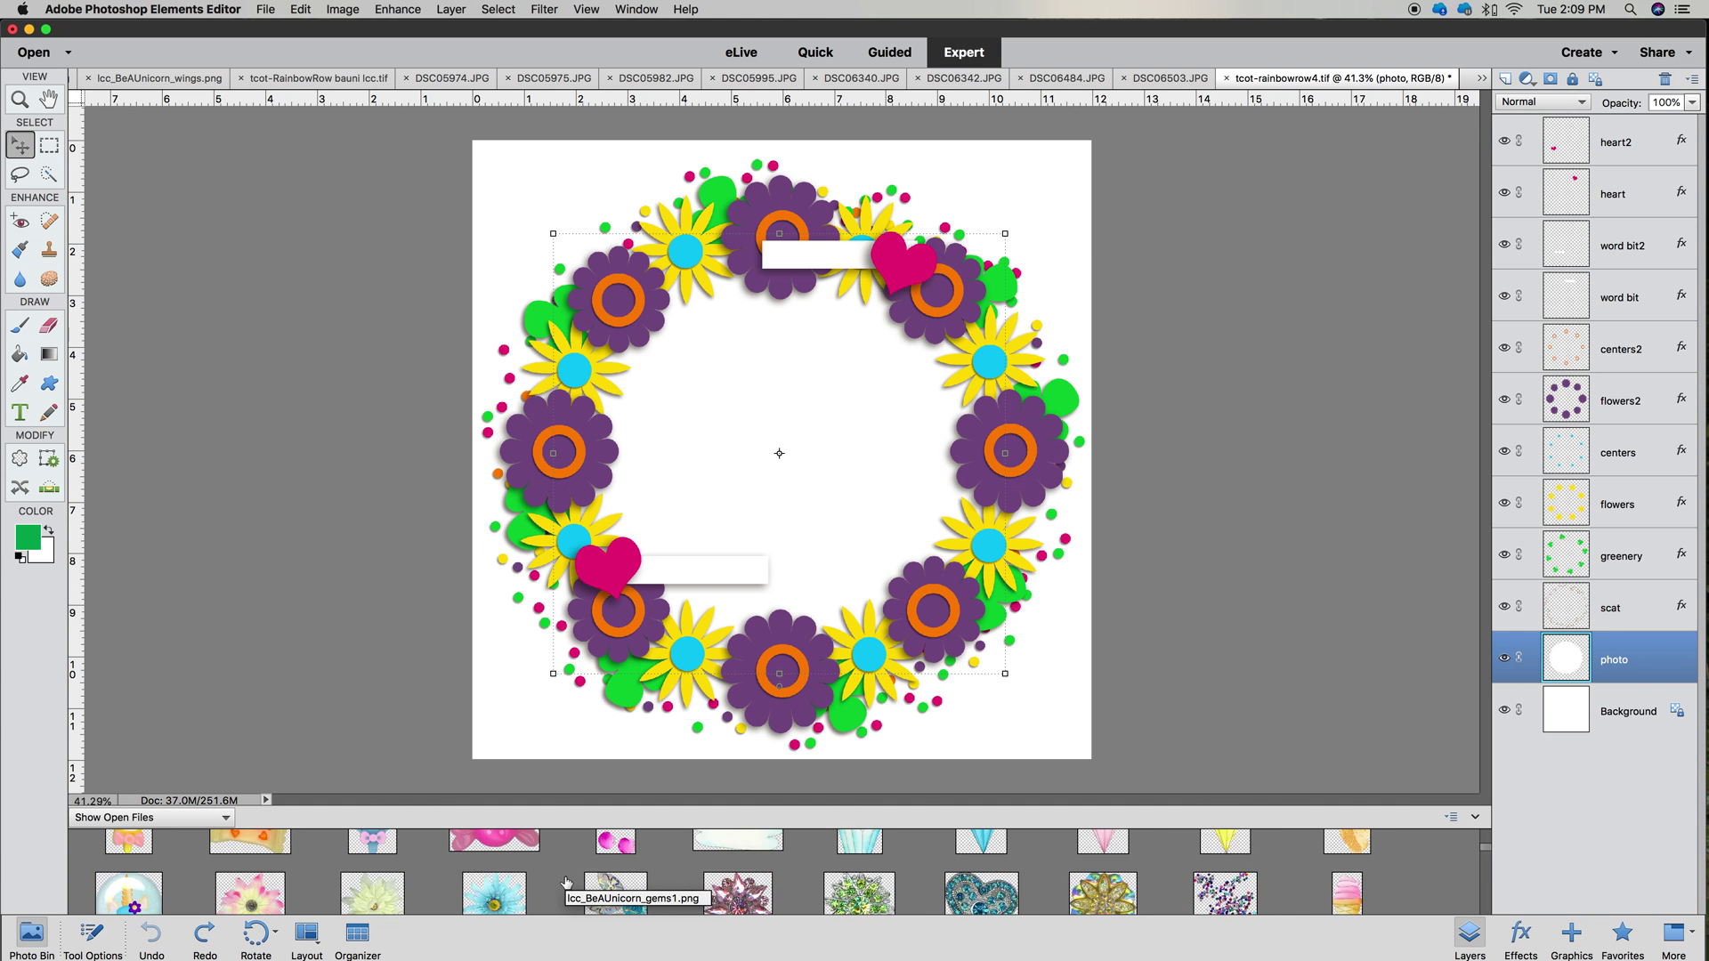
pyautogui.scroll(3, 566, 882)
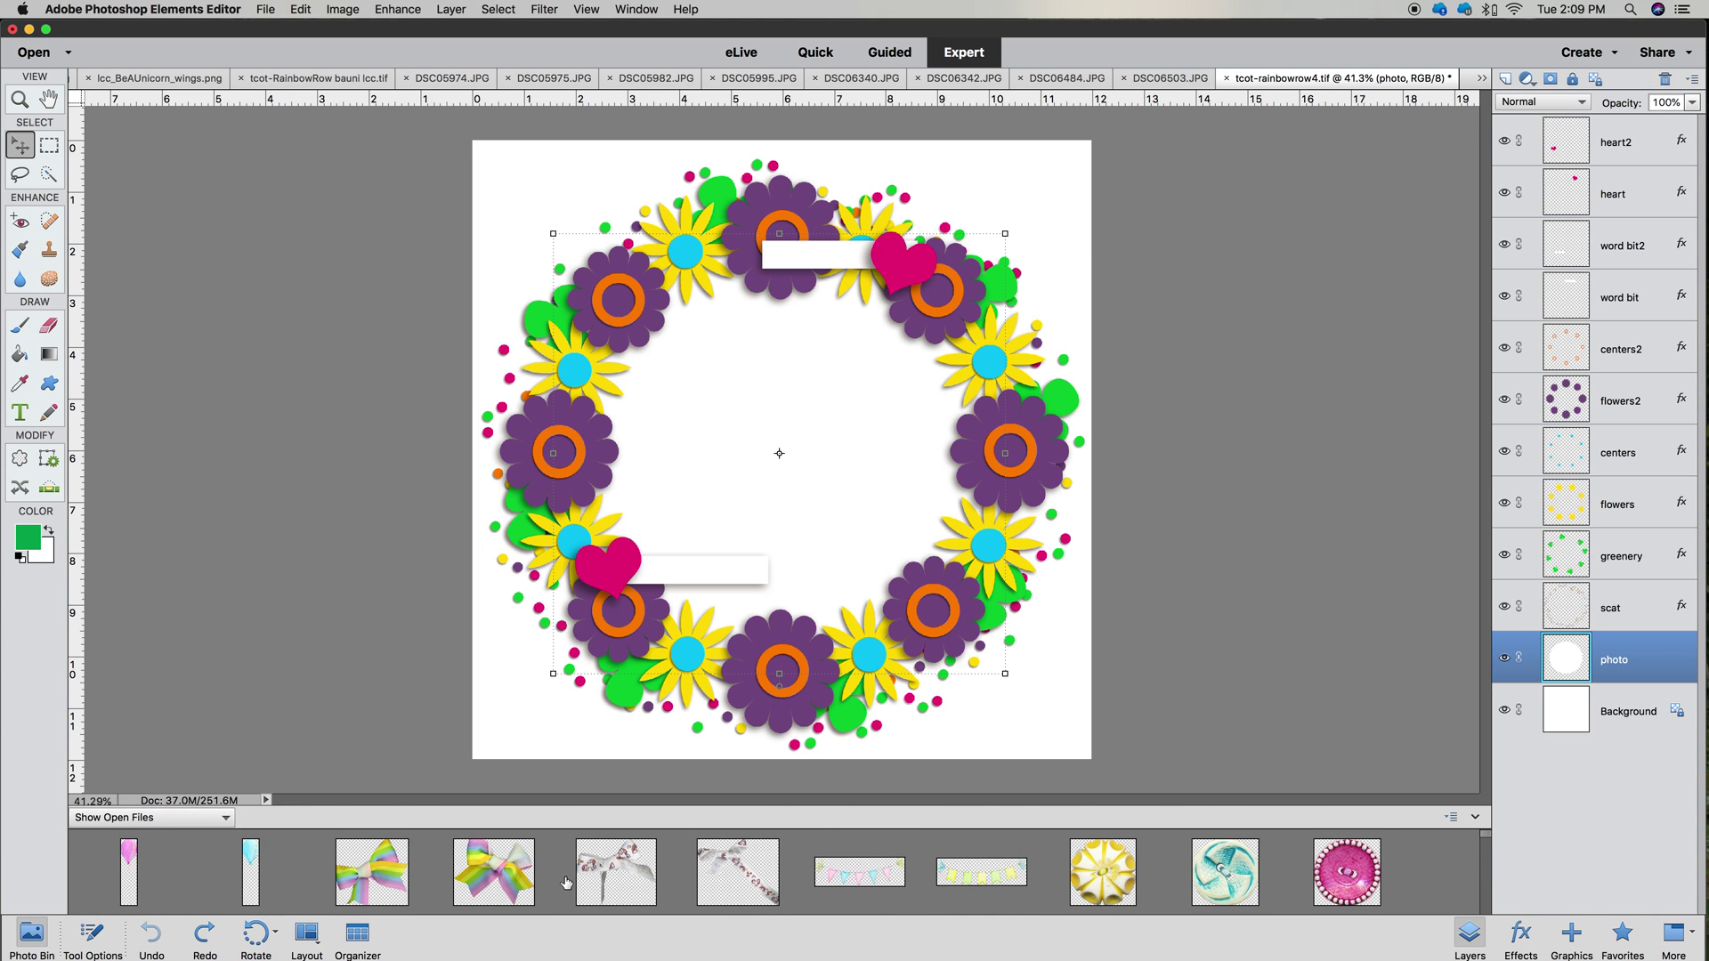
pyautogui.scroll(-5, 566, 882)
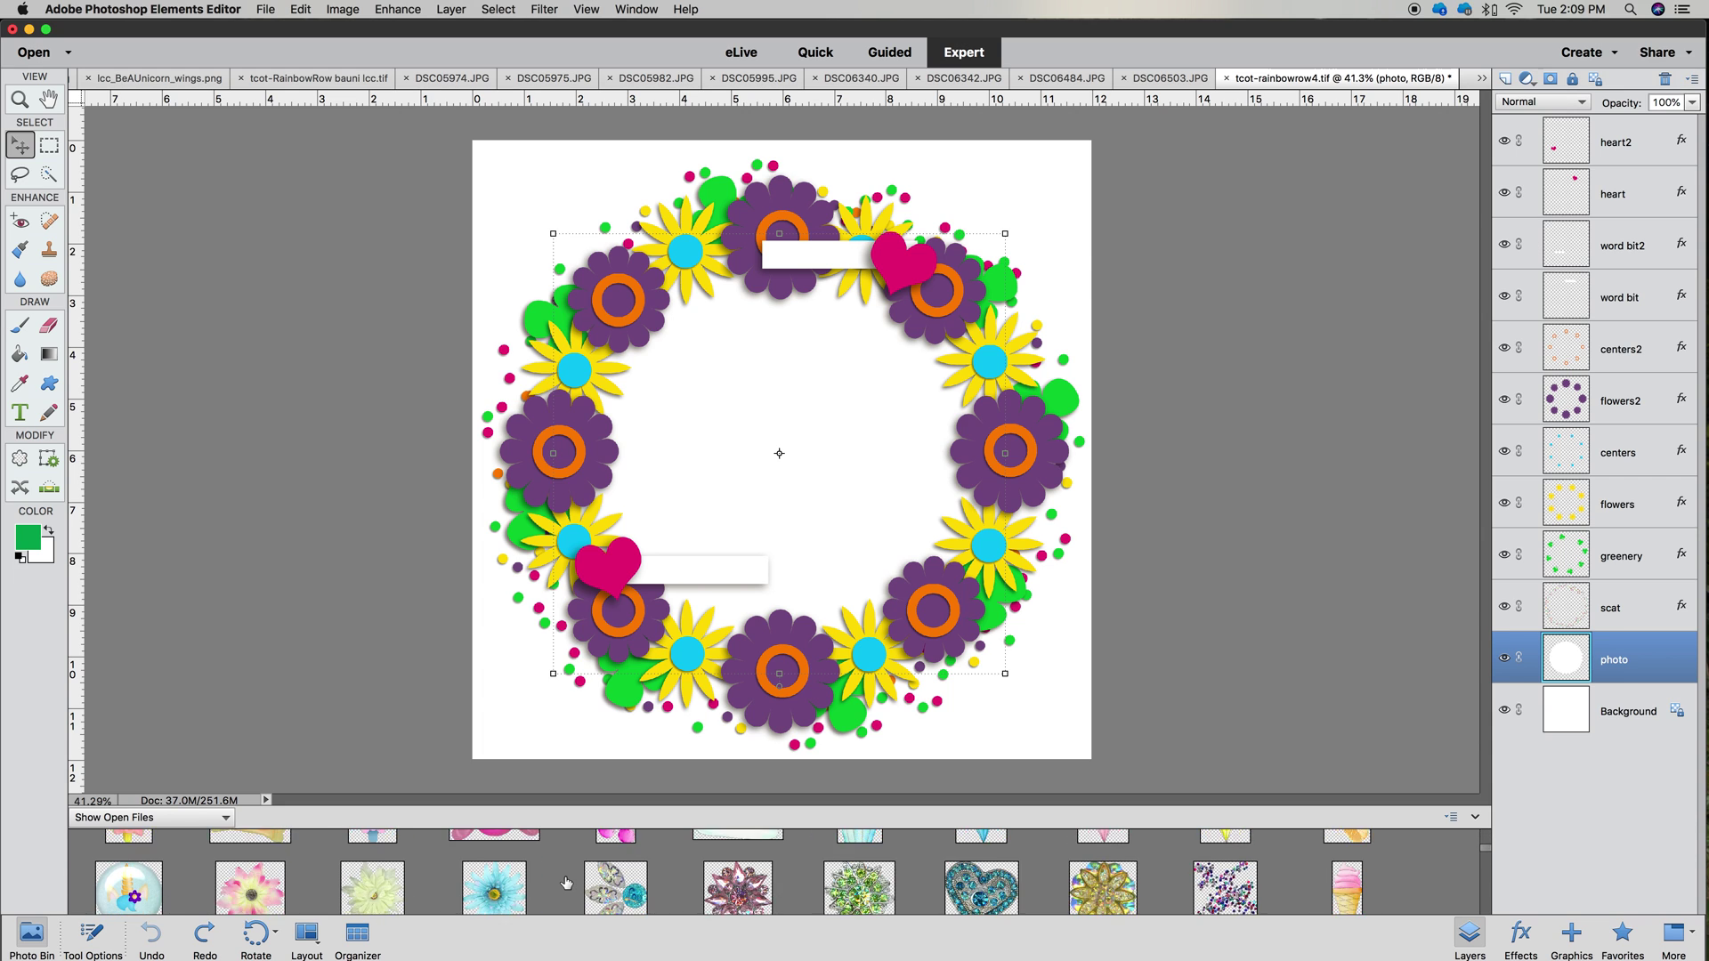
pyautogui.scroll(-3, 566, 882)
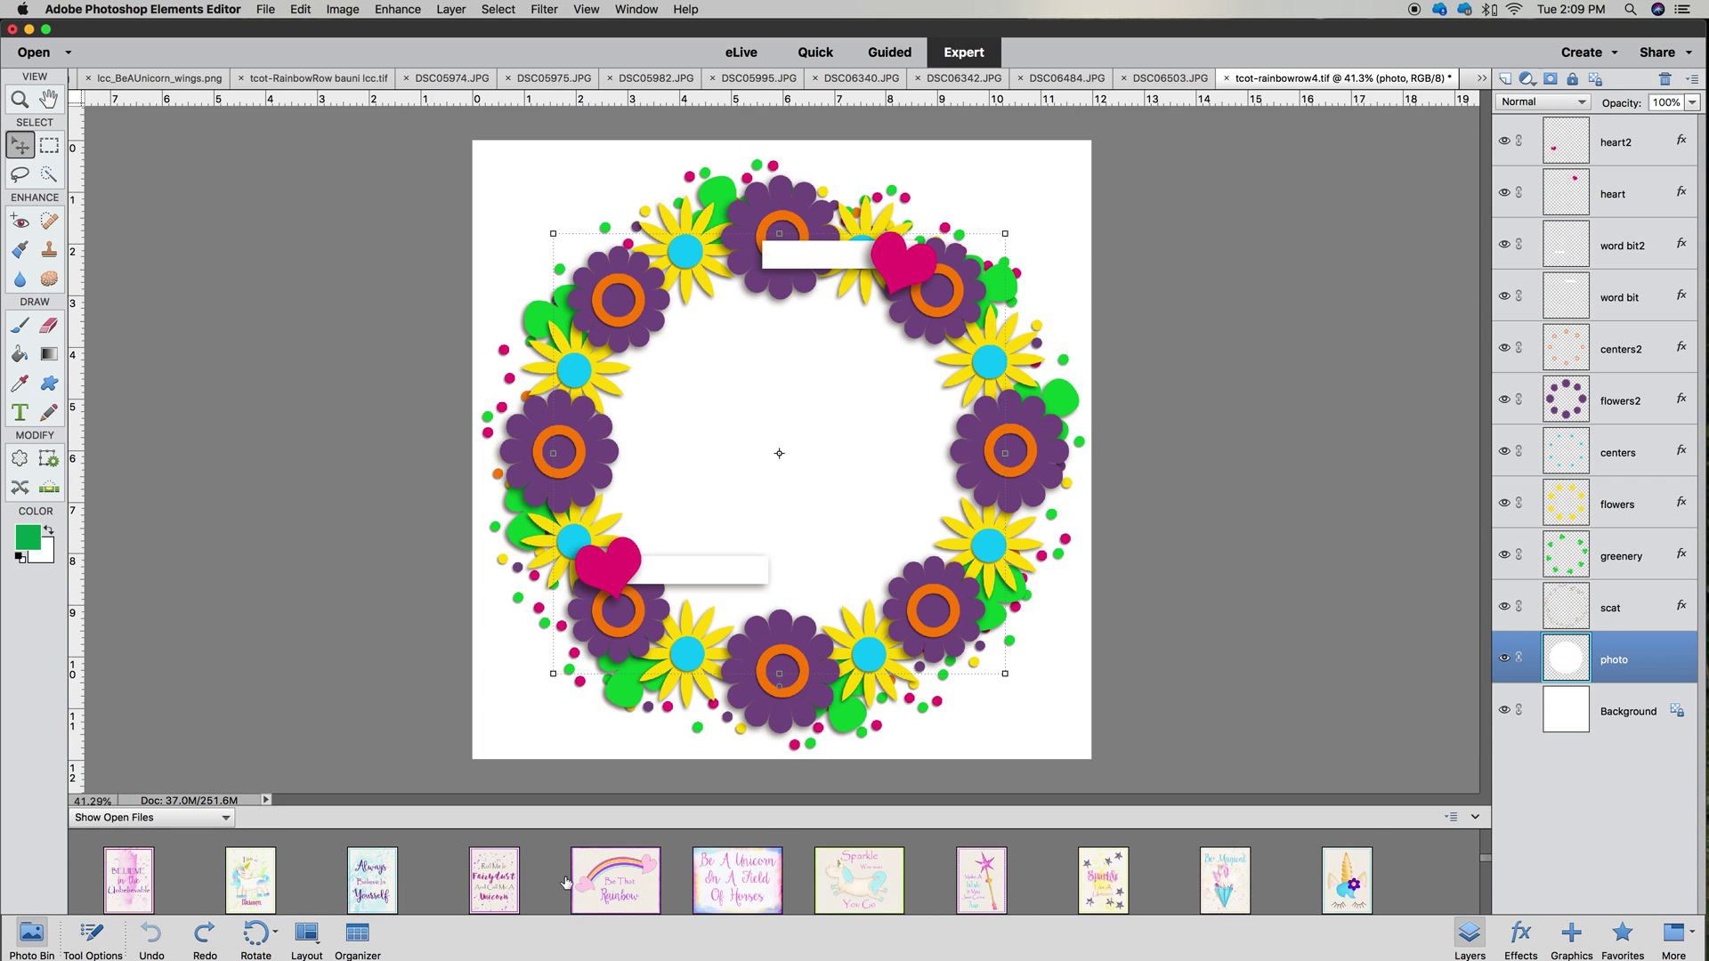
pyautogui.scroll(-4, 566, 882)
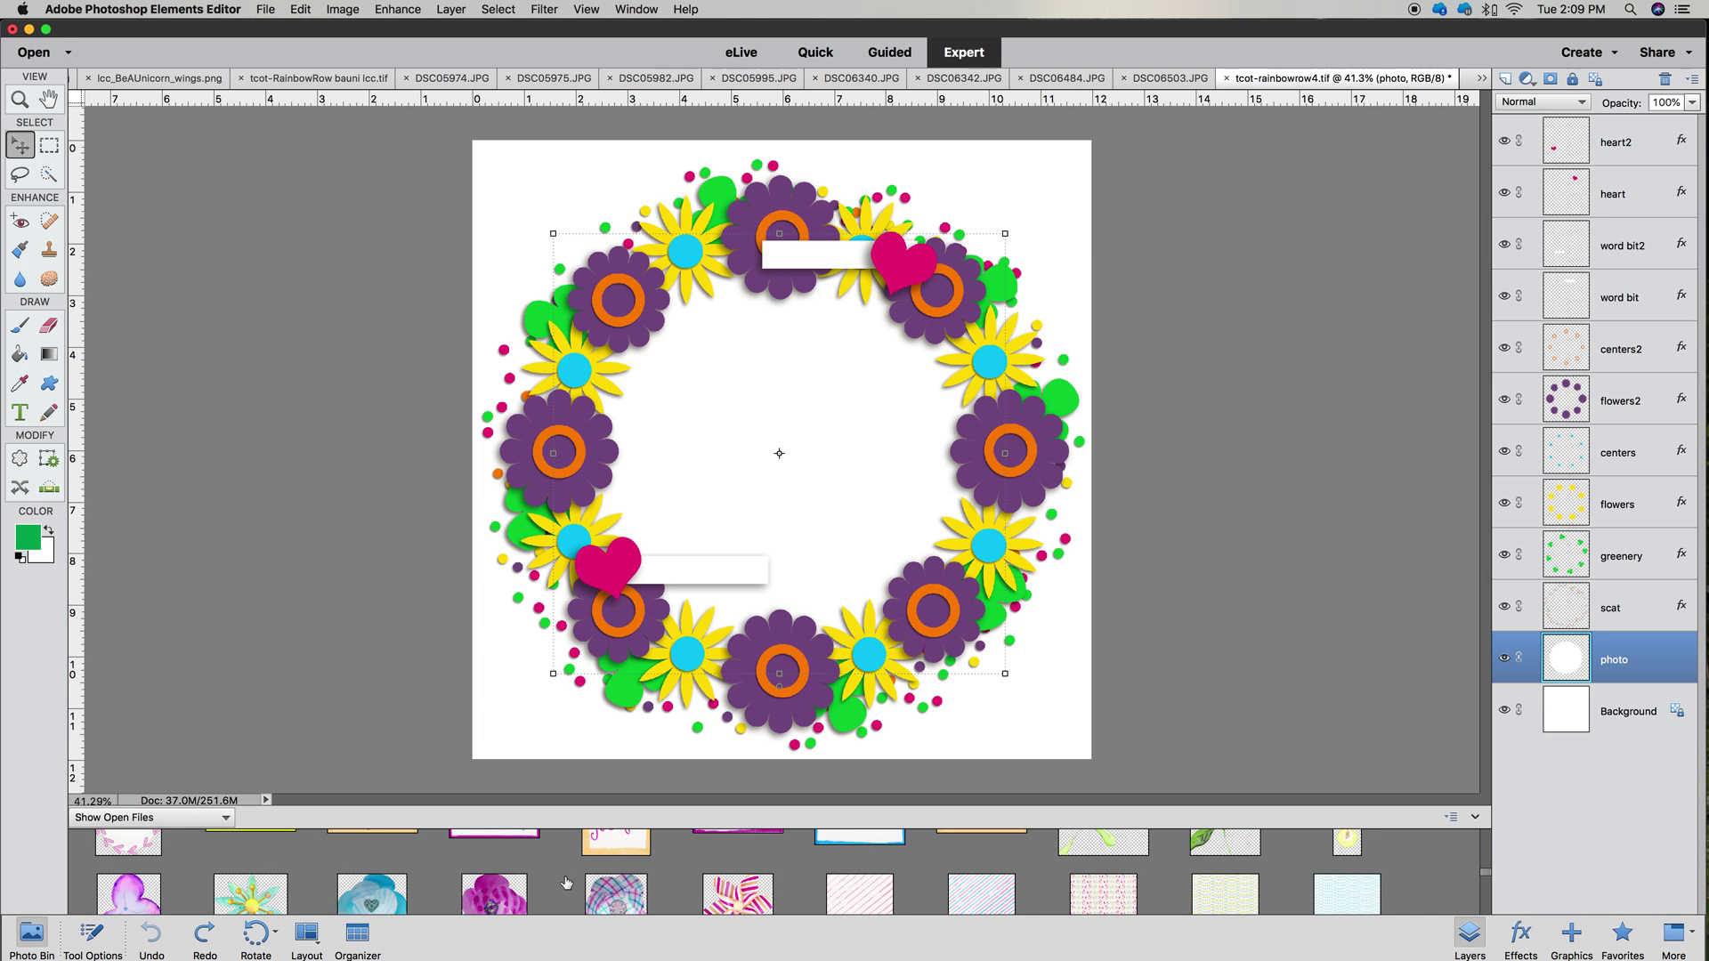
pyautogui.scroll(1, 566, 882)
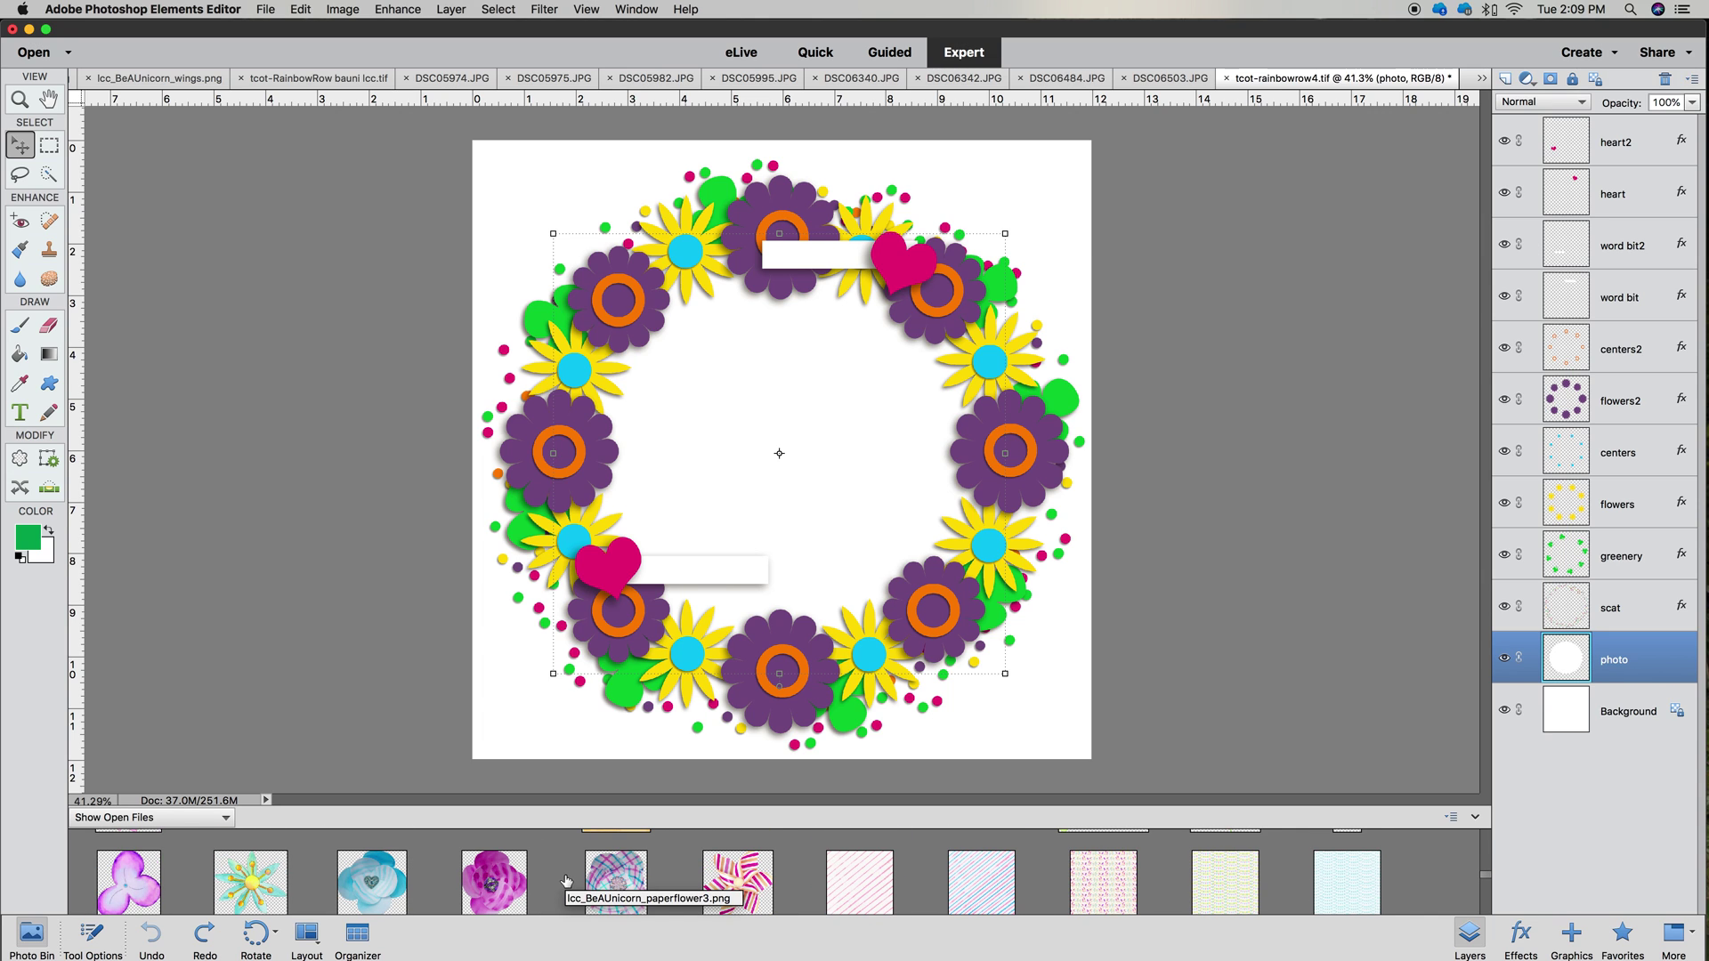
pyautogui.scroll(2, 566, 882)
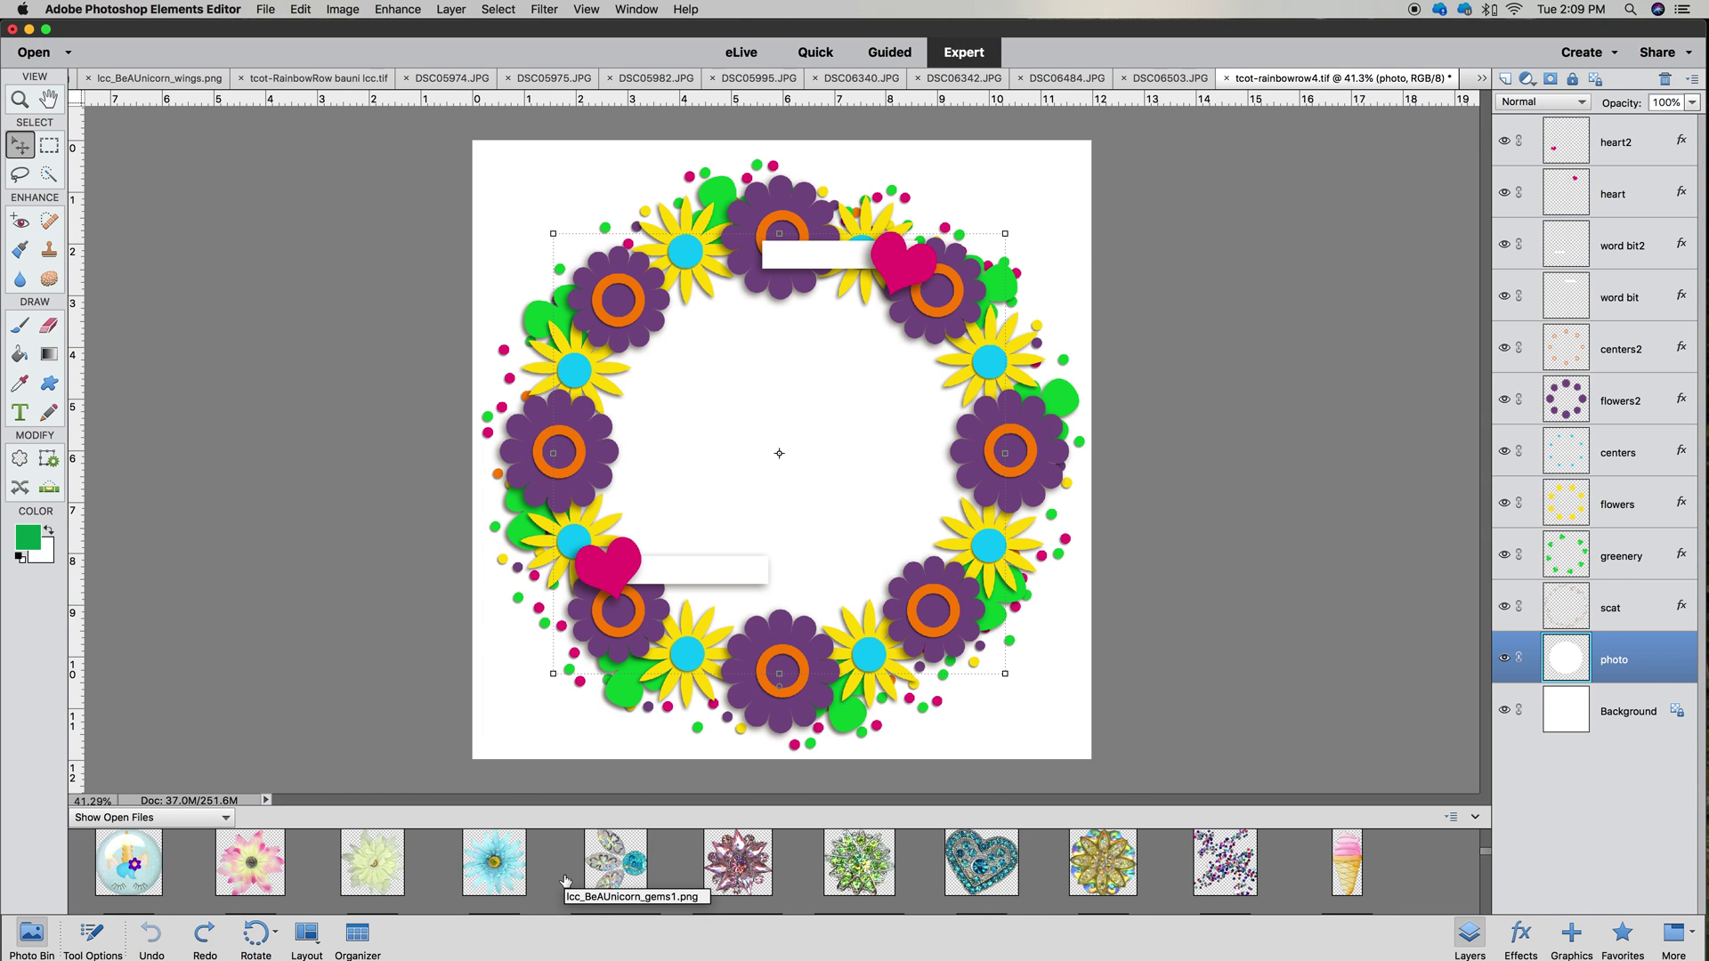
pyautogui.moveTo(491, 877); pyautogui.dragTo(707, 487)
pyautogui.moveTo(897, 473); pyautogui.dragTo(881, 474)
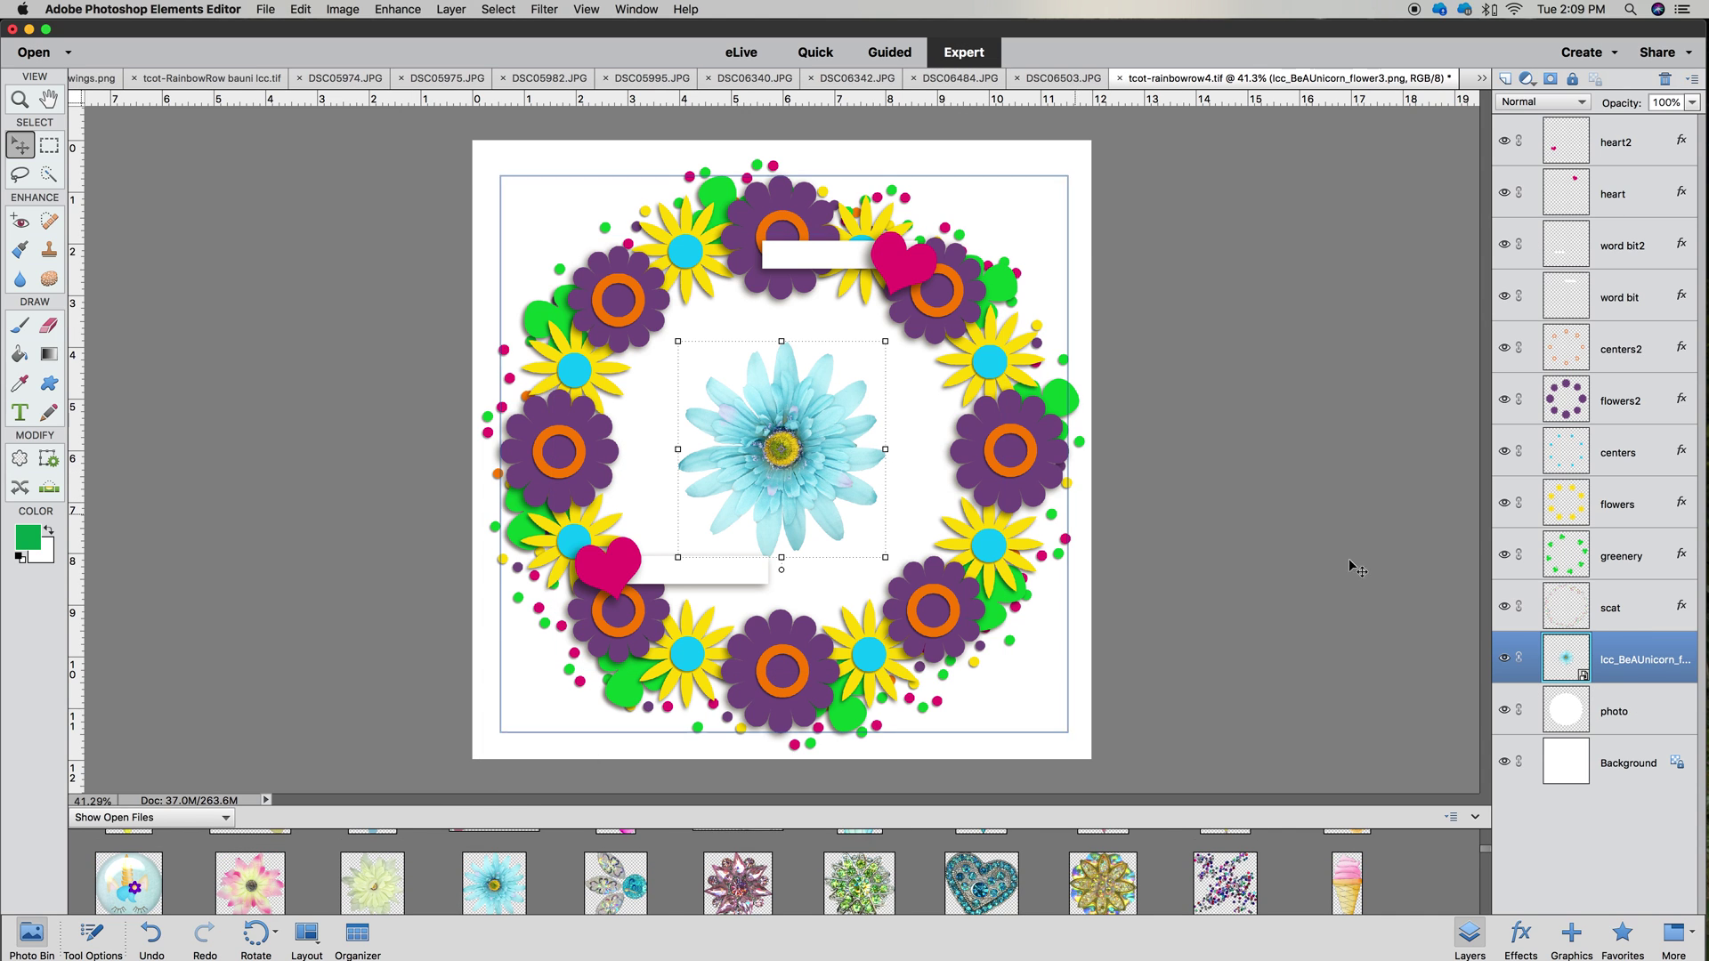
# Move the blue daisy layer directly above the flowers layer, then shrink and fit it over the yellow flower at the wreath's upper left
pyautogui.moveTo(1611, 665); pyautogui.dragTo(1601, 503)
pyautogui.moveTo(885, 557); pyautogui.dragTo(819, 486)
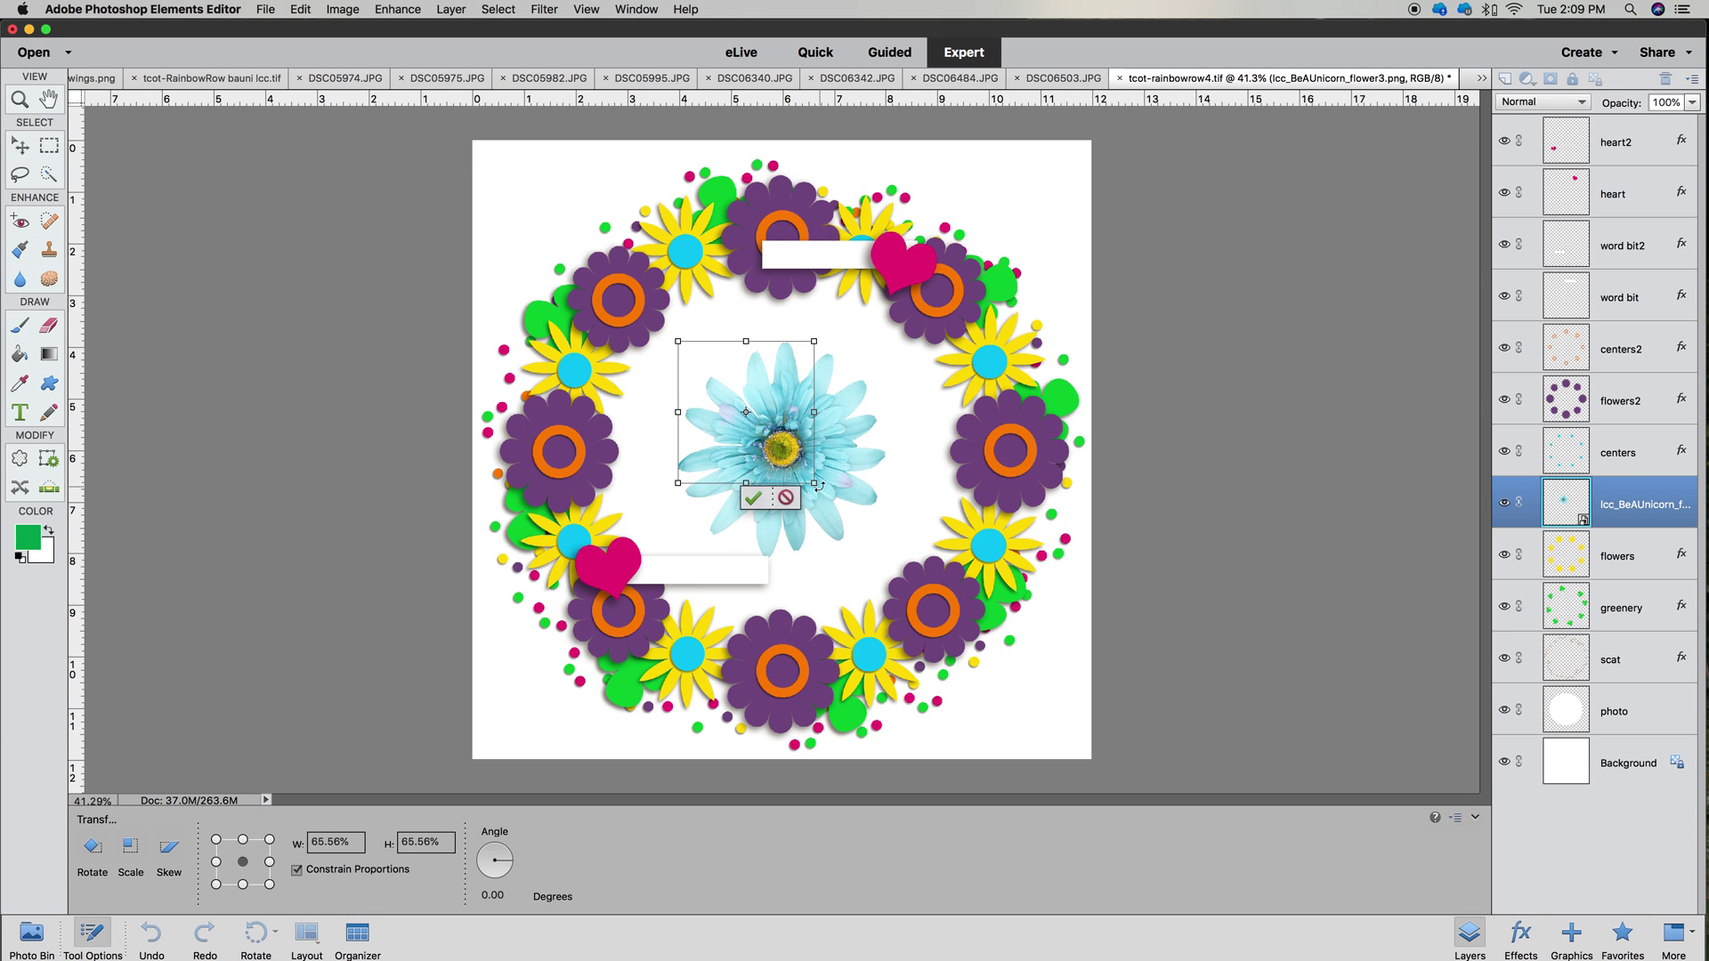
pyautogui.moveTo(754, 418); pyautogui.dragTo(681, 254)
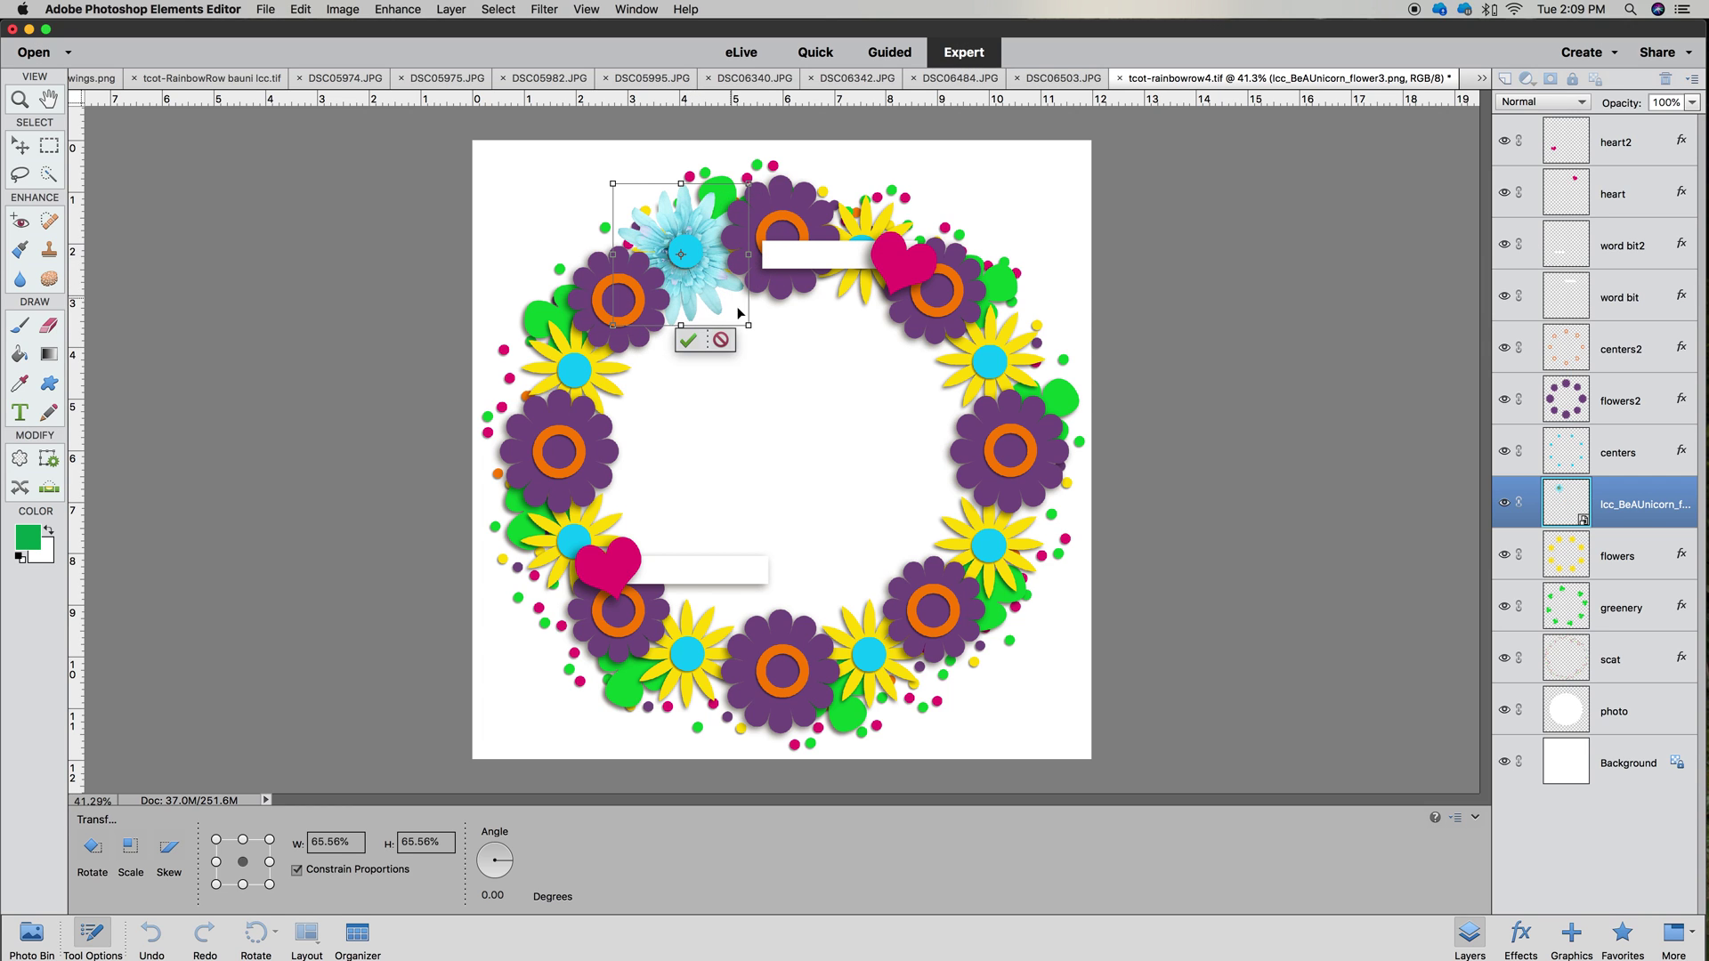
pyautogui.moveTo(750, 326); pyautogui.dragTo(732, 307)
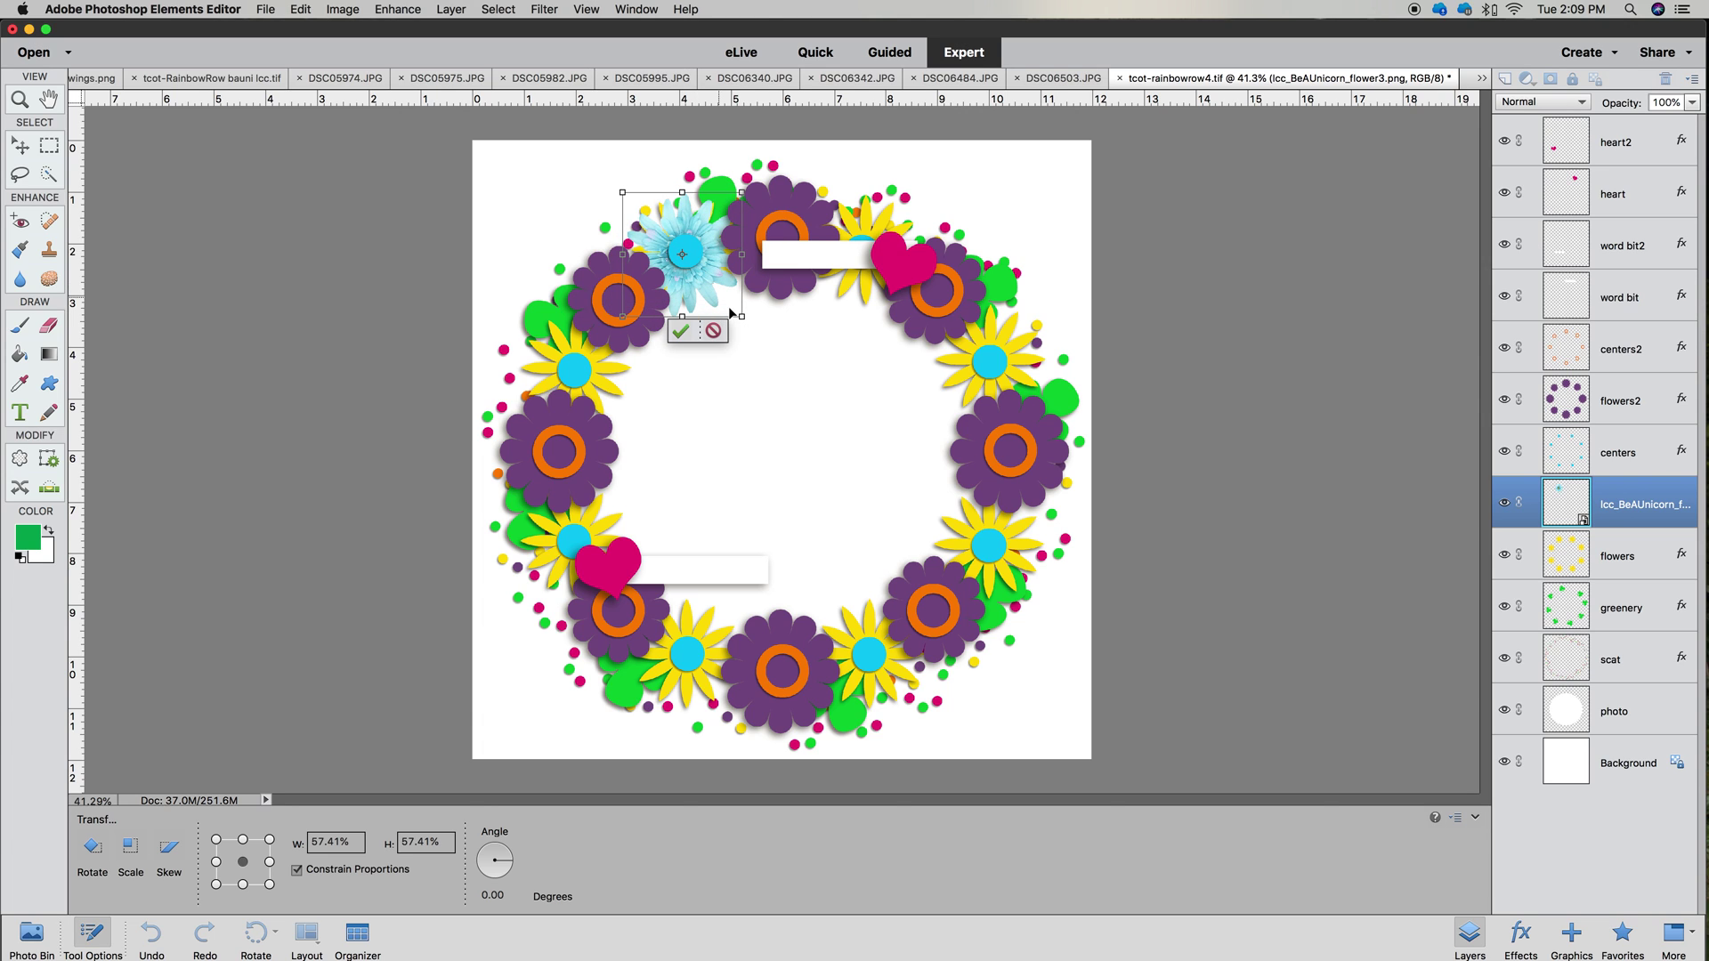
pyautogui.moveTo(741, 316); pyautogui.dragTo(713, 294)
pyautogui.click(677, 322)
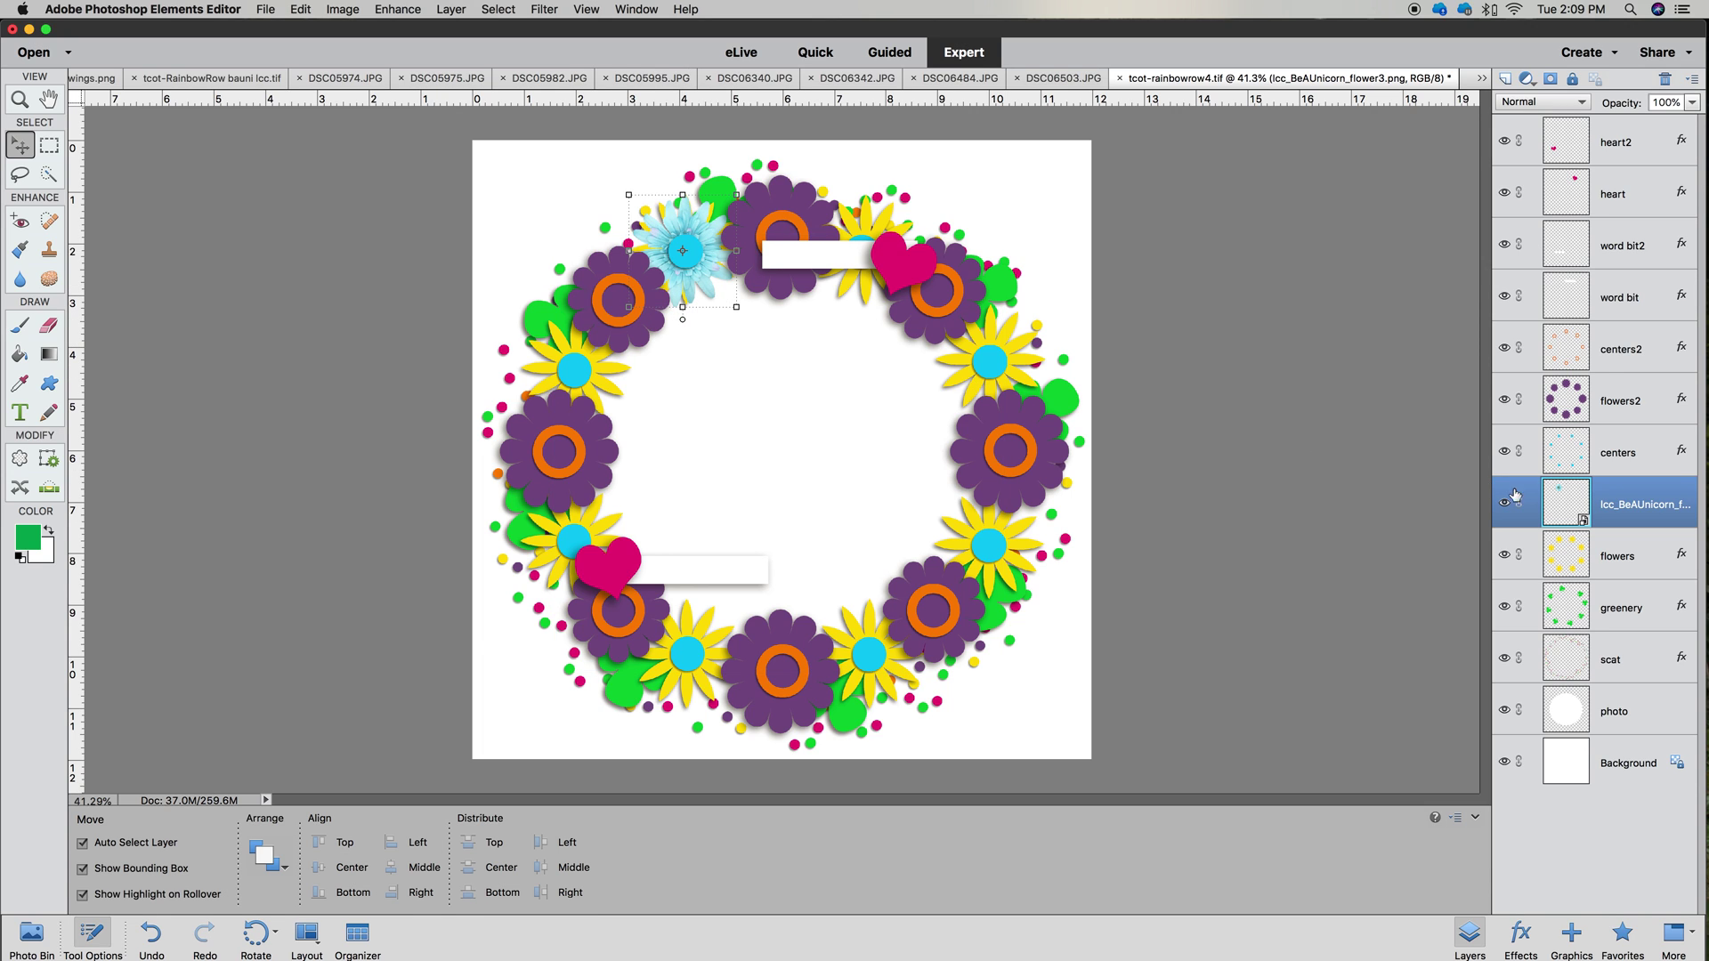
# Delete the centers layer and duplicate the blue daisy layer within the same document
pyautogui.click(1612, 461)
pyautogui.press('Delete')
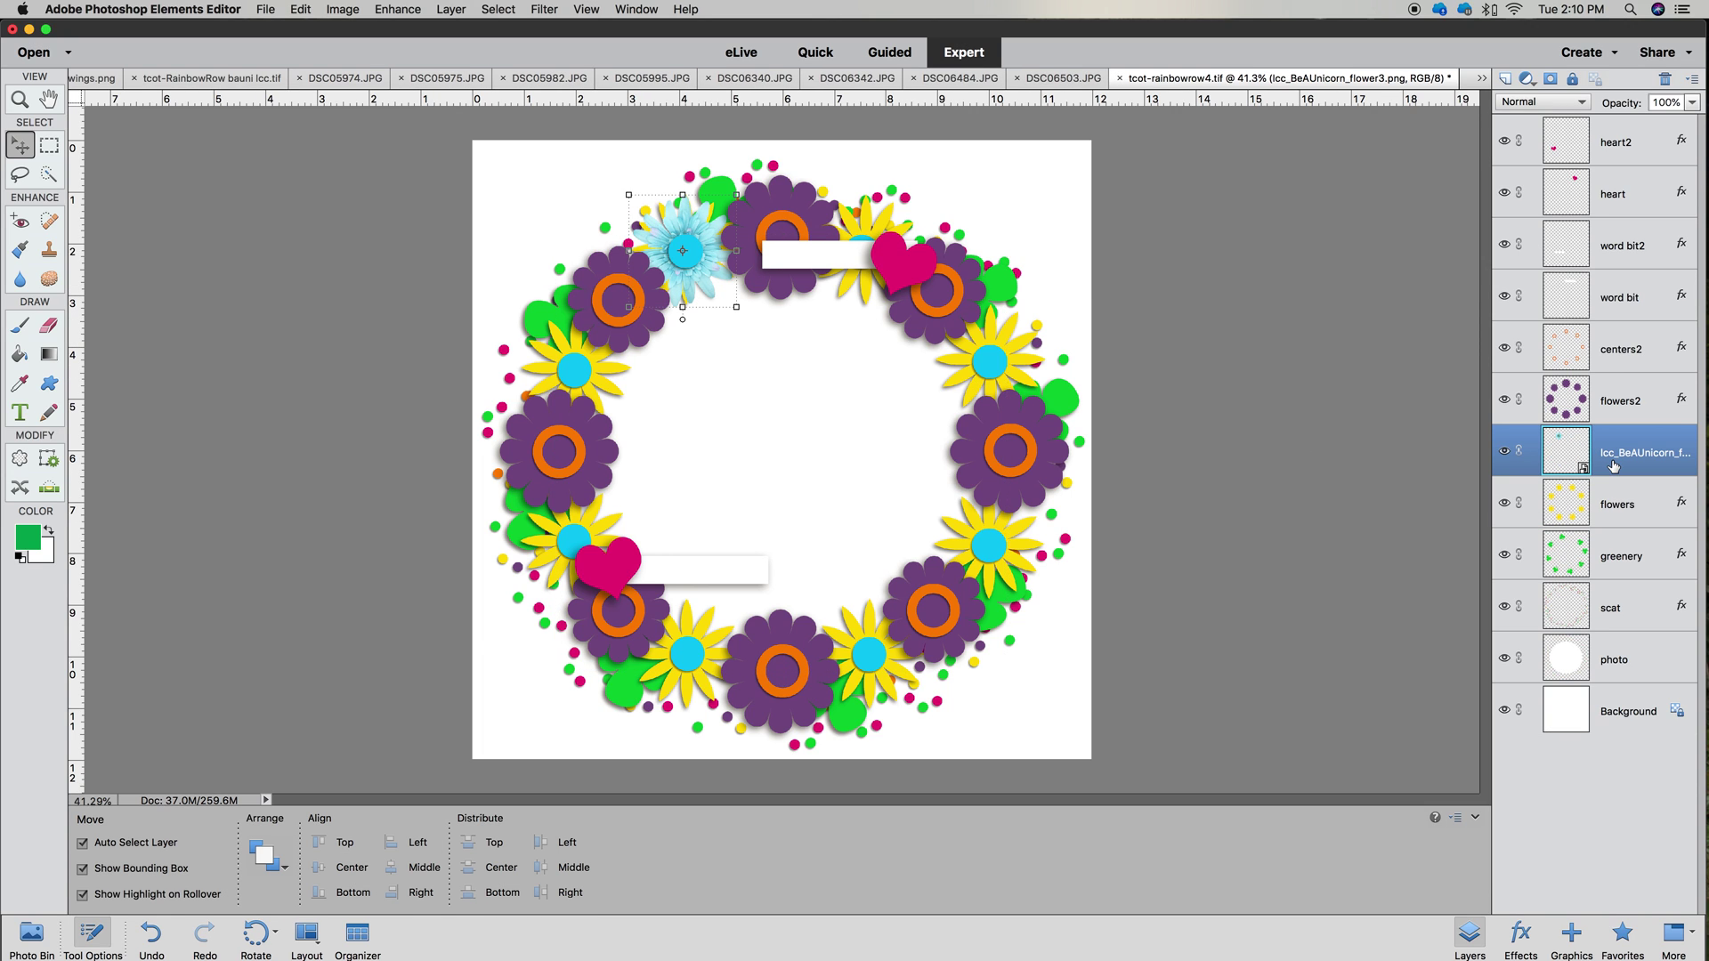
pyautogui.rightClick(1610, 470)
pyautogui.click(1524, 496)
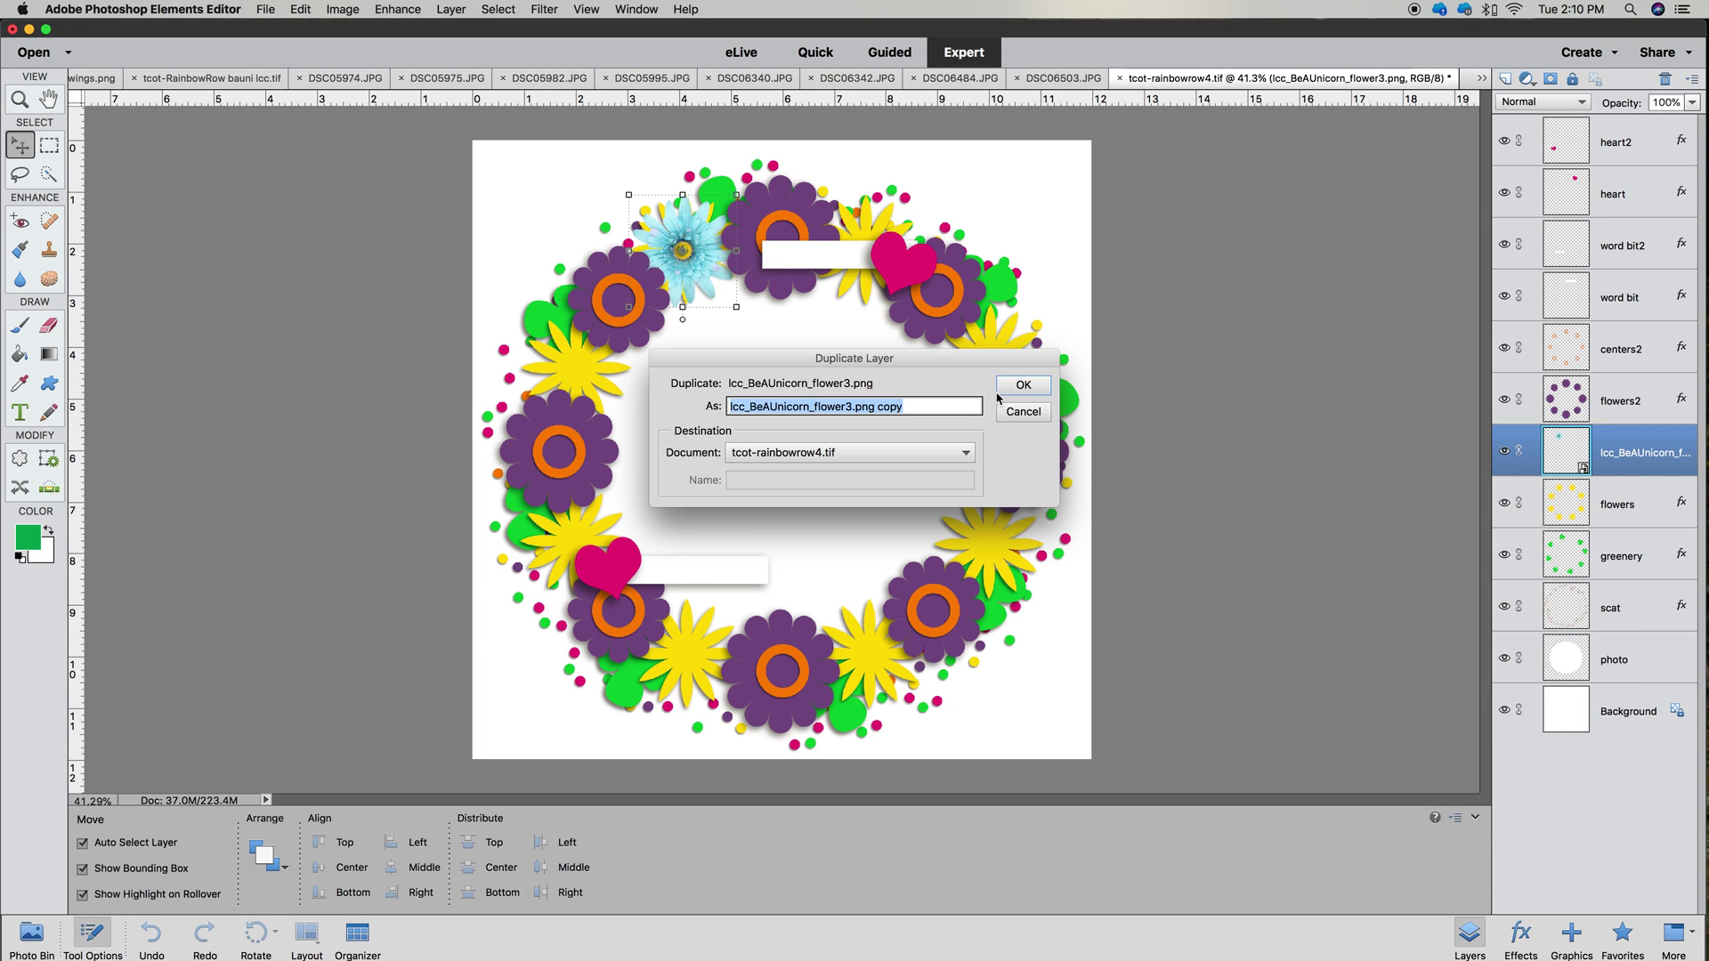
pyautogui.click(1022, 384)
# Position the daisy copy over the yellow flower beside the upper heart and rotate it slightly clockwise
pyautogui.moveTo(680, 261); pyautogui.dragTo(864, 260)
pyautogui.moveTo(921, 313); pyautogui.dragTo(911, 318)
pyautogui.click(852, 328)
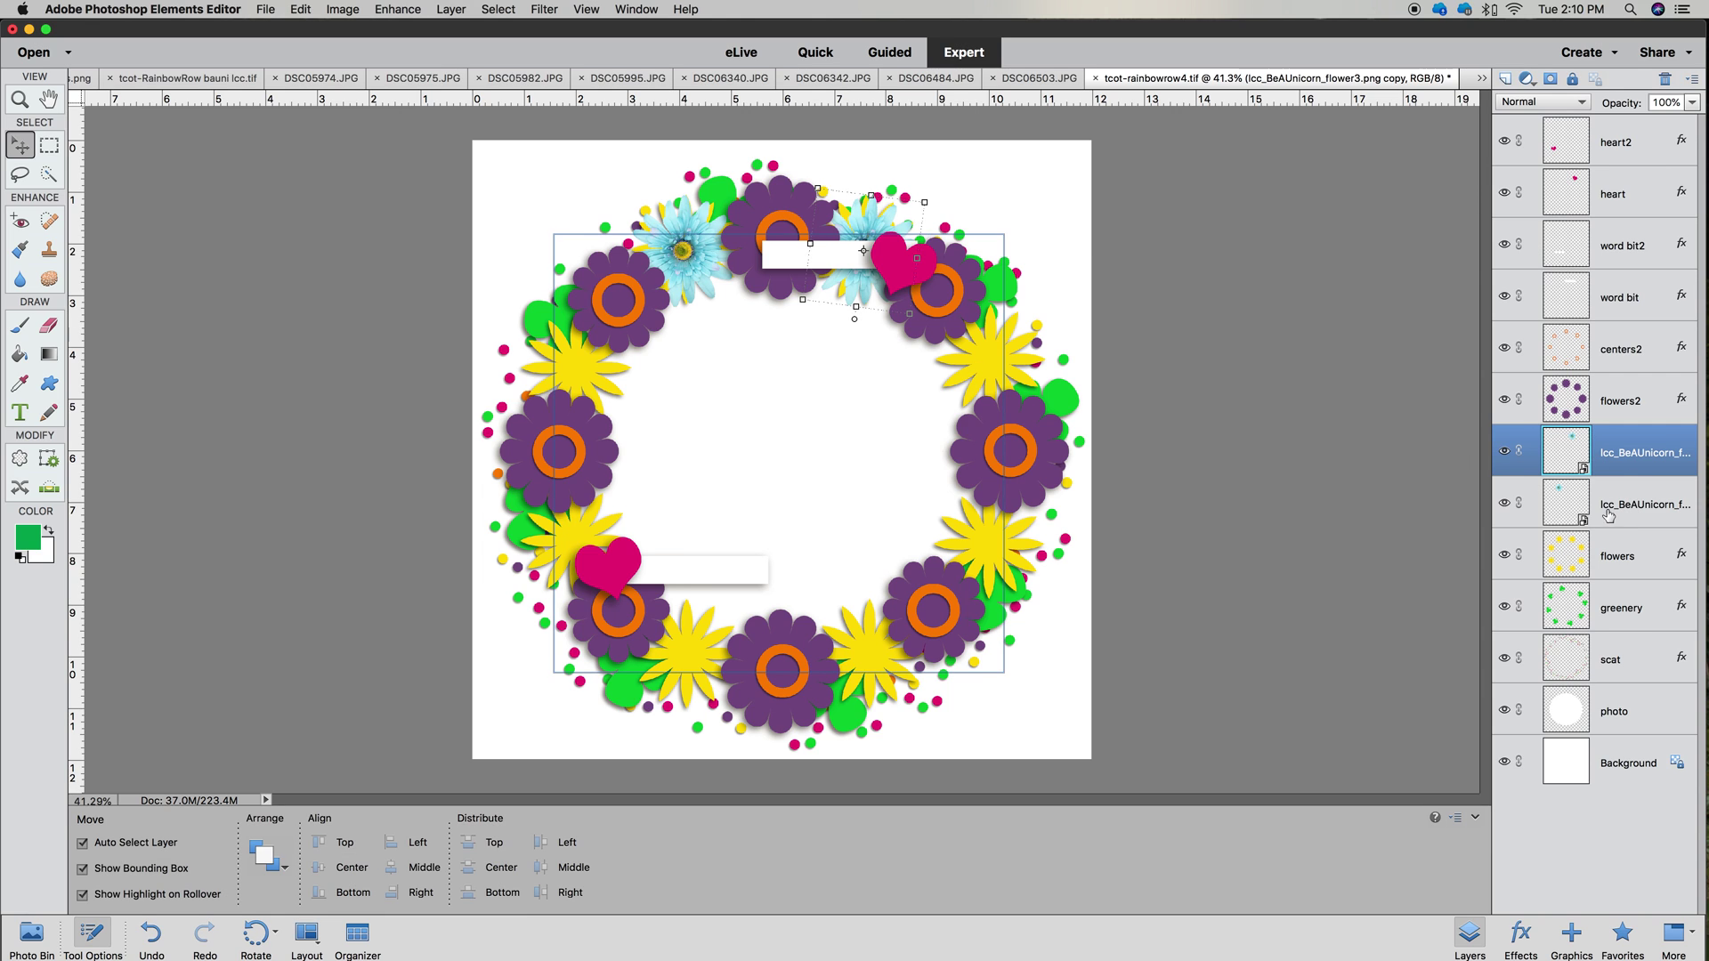
# Duplicate both daisy layers and move the pair so one copy covers the yellow flower on the wreath's upper left side
pyautogui.keyDown('shift'); pyautogui.click(1611, 513); pyautogui.keyUp('shift')
pyautogui.rightClick(1611, 511)
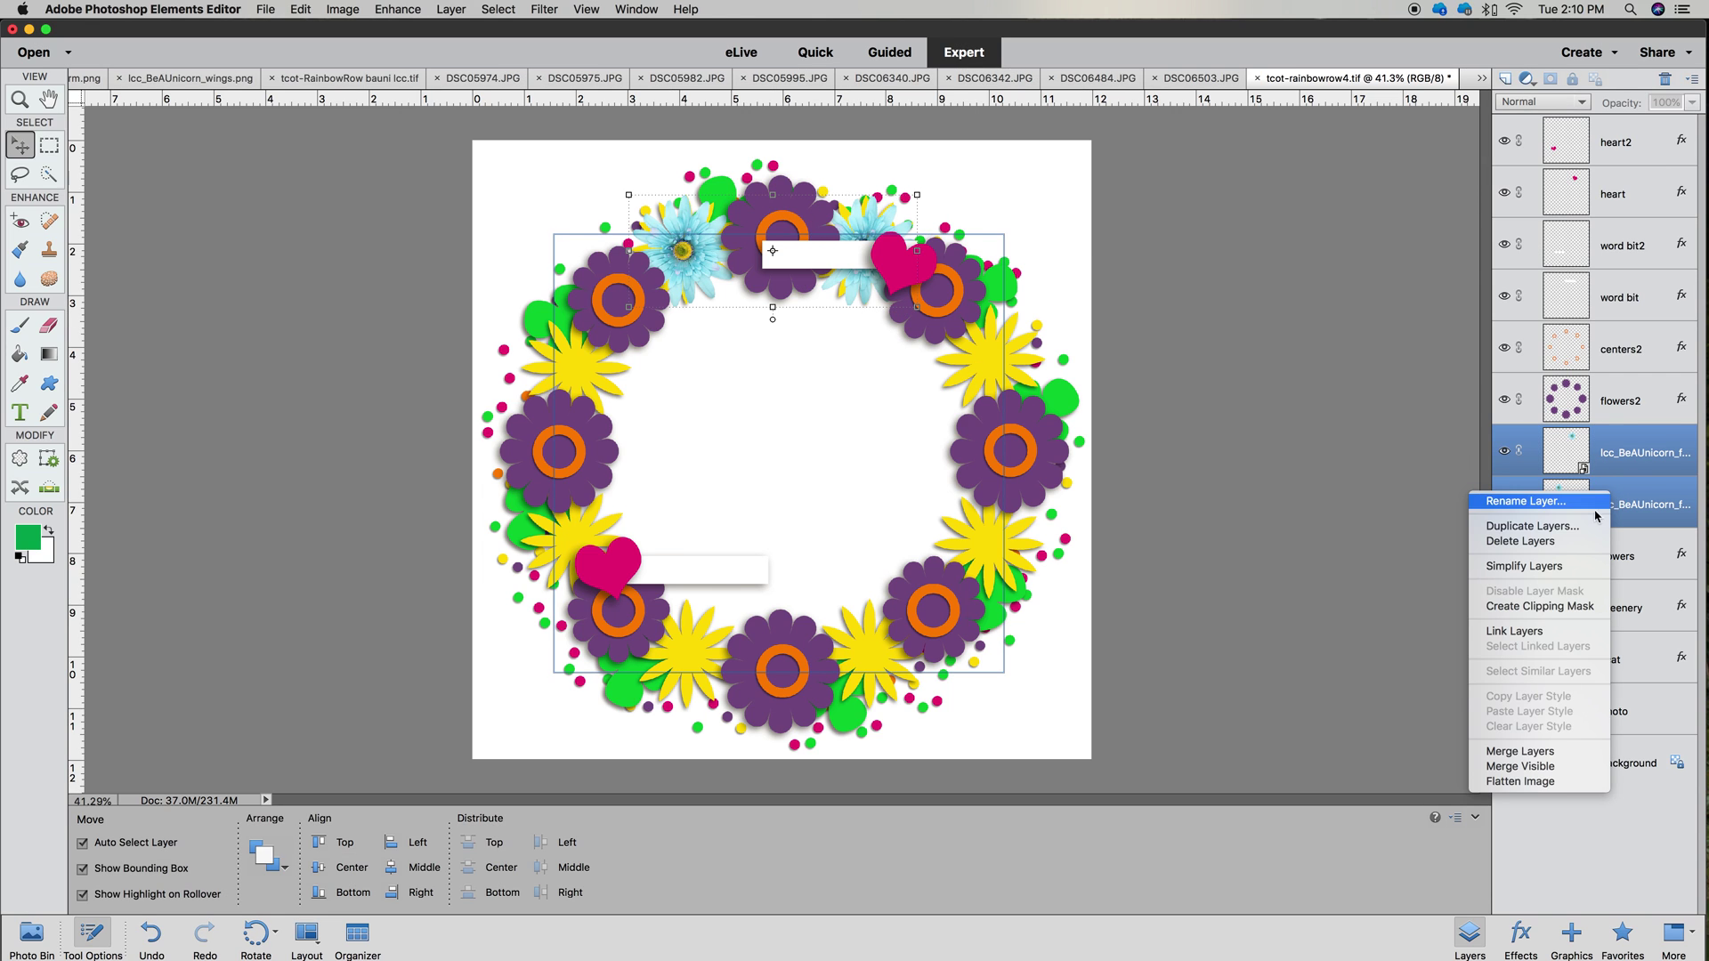
pyautogui.click(1527, 527)
pyautogui.click(1023, 385)
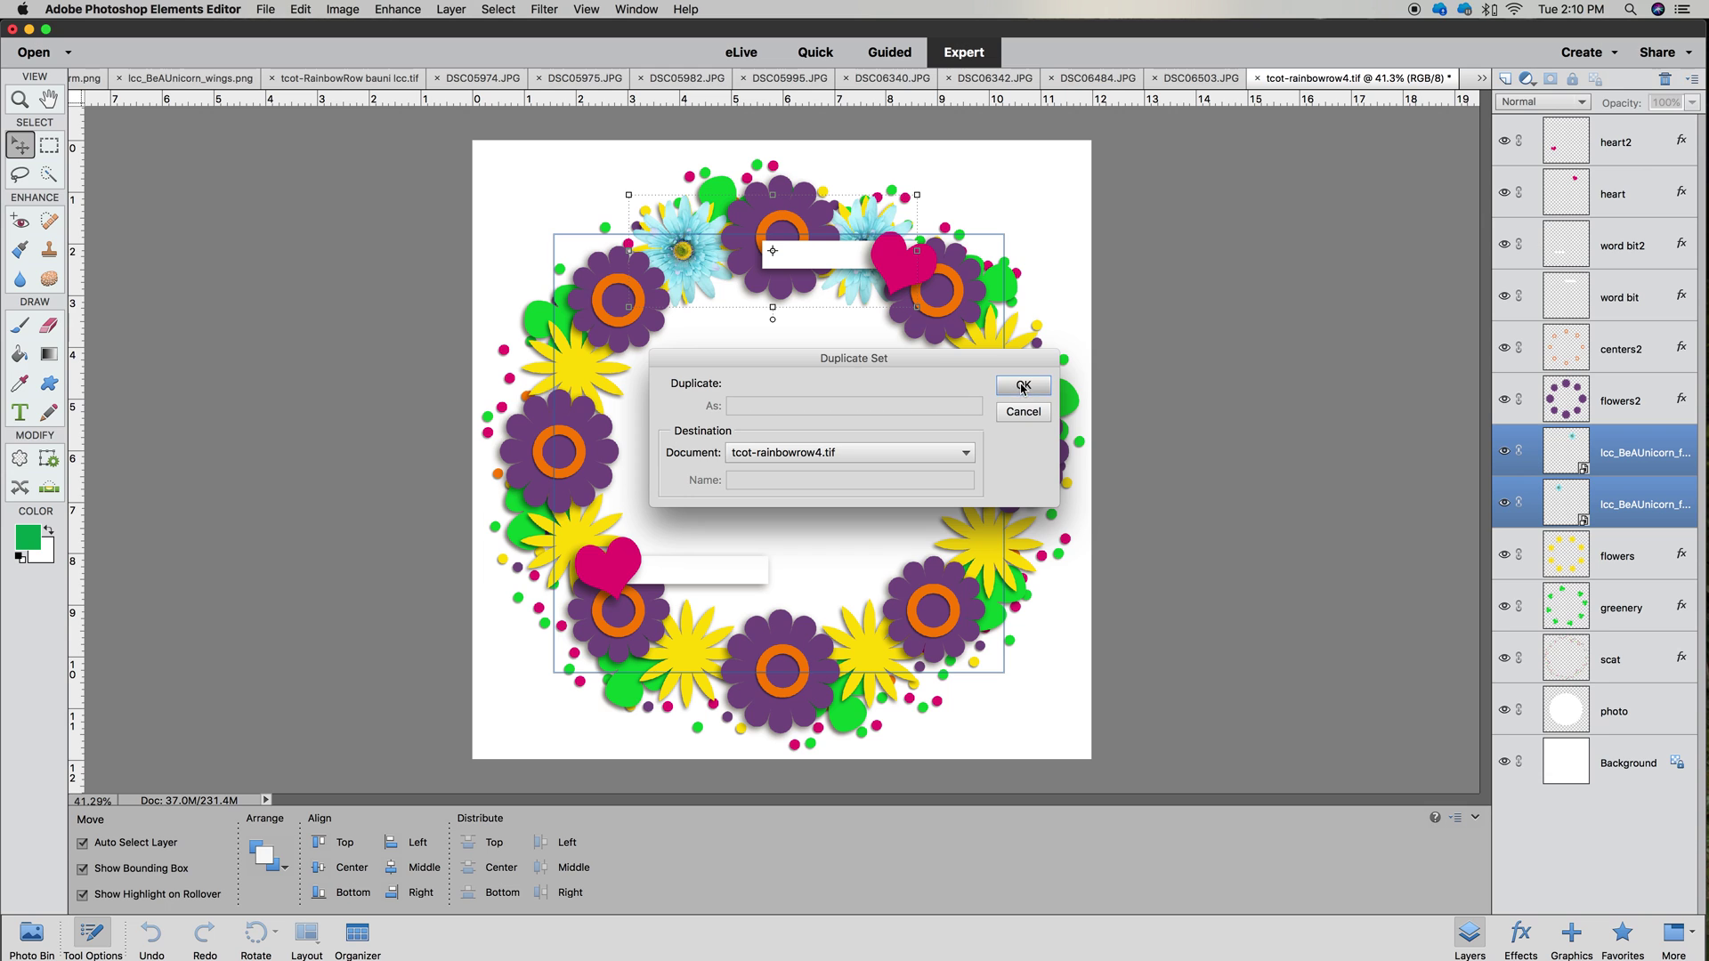
pyautogui.moveTo(869, 238); pyautogui.dragTo(754, 349)
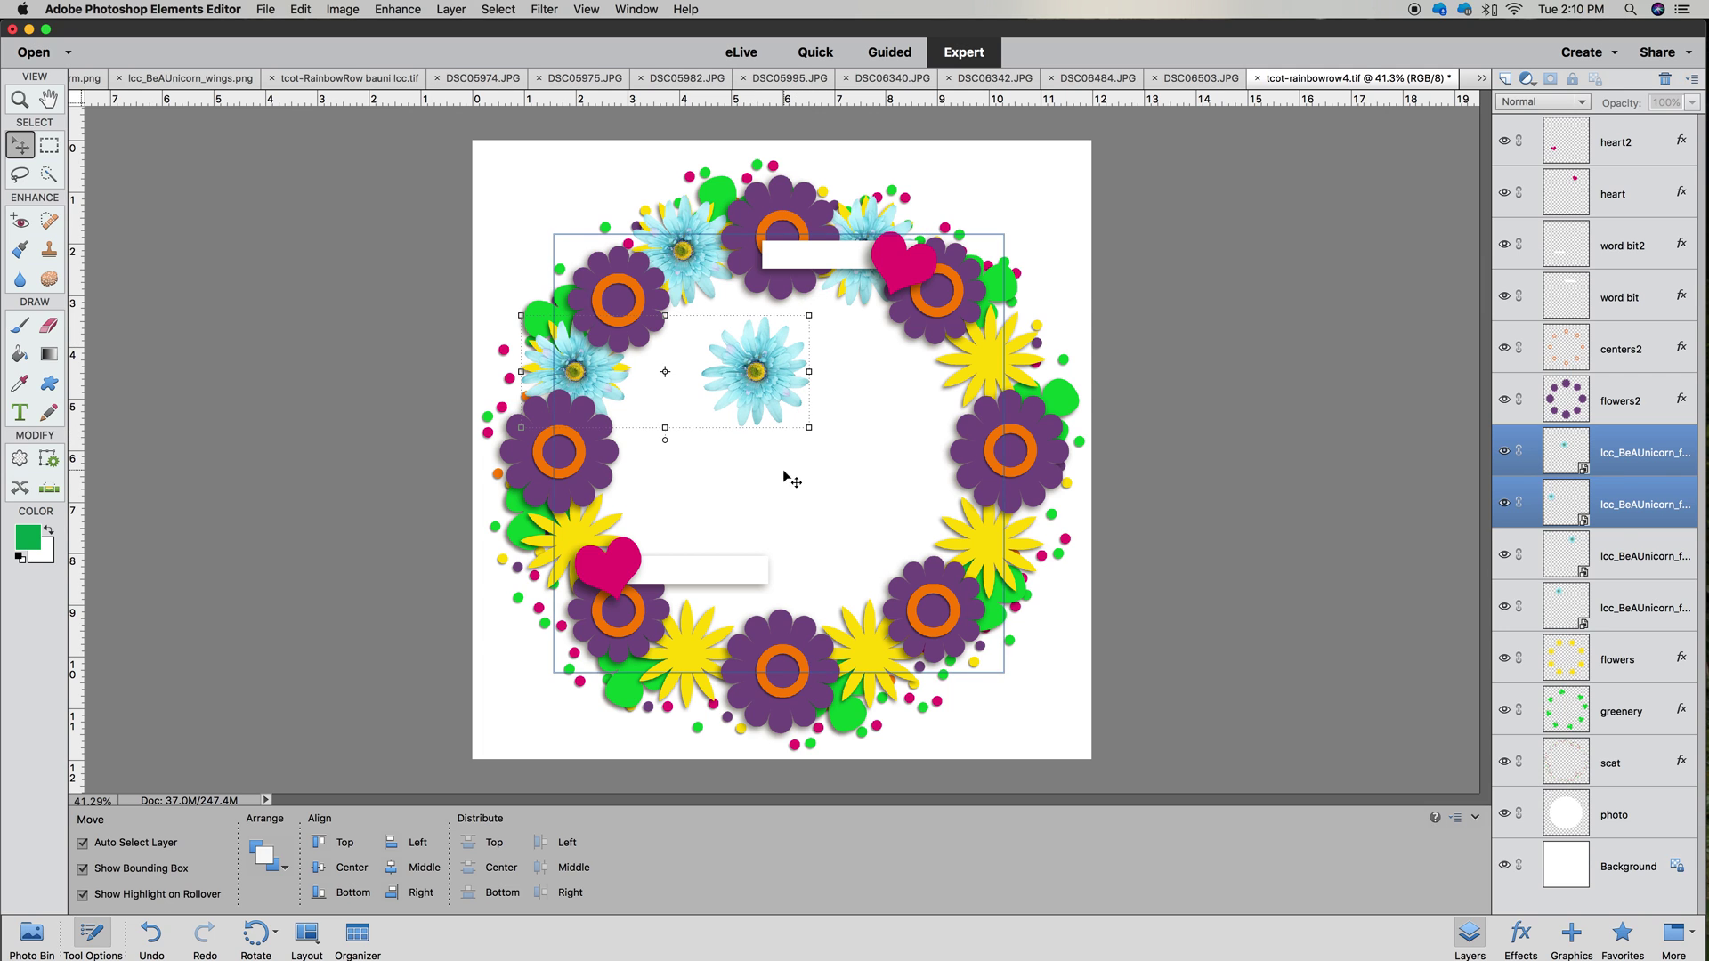
# Move the loose daisy copy over the yellow flower on the wreath's upper right side and rotate it about 5 degrees counterclockwise
pyautogui.click(791, 479)
pyautogui.click(756, 377)
pyautogui.moveTo(752, 373); pyautogui.dragTo(985, 361)
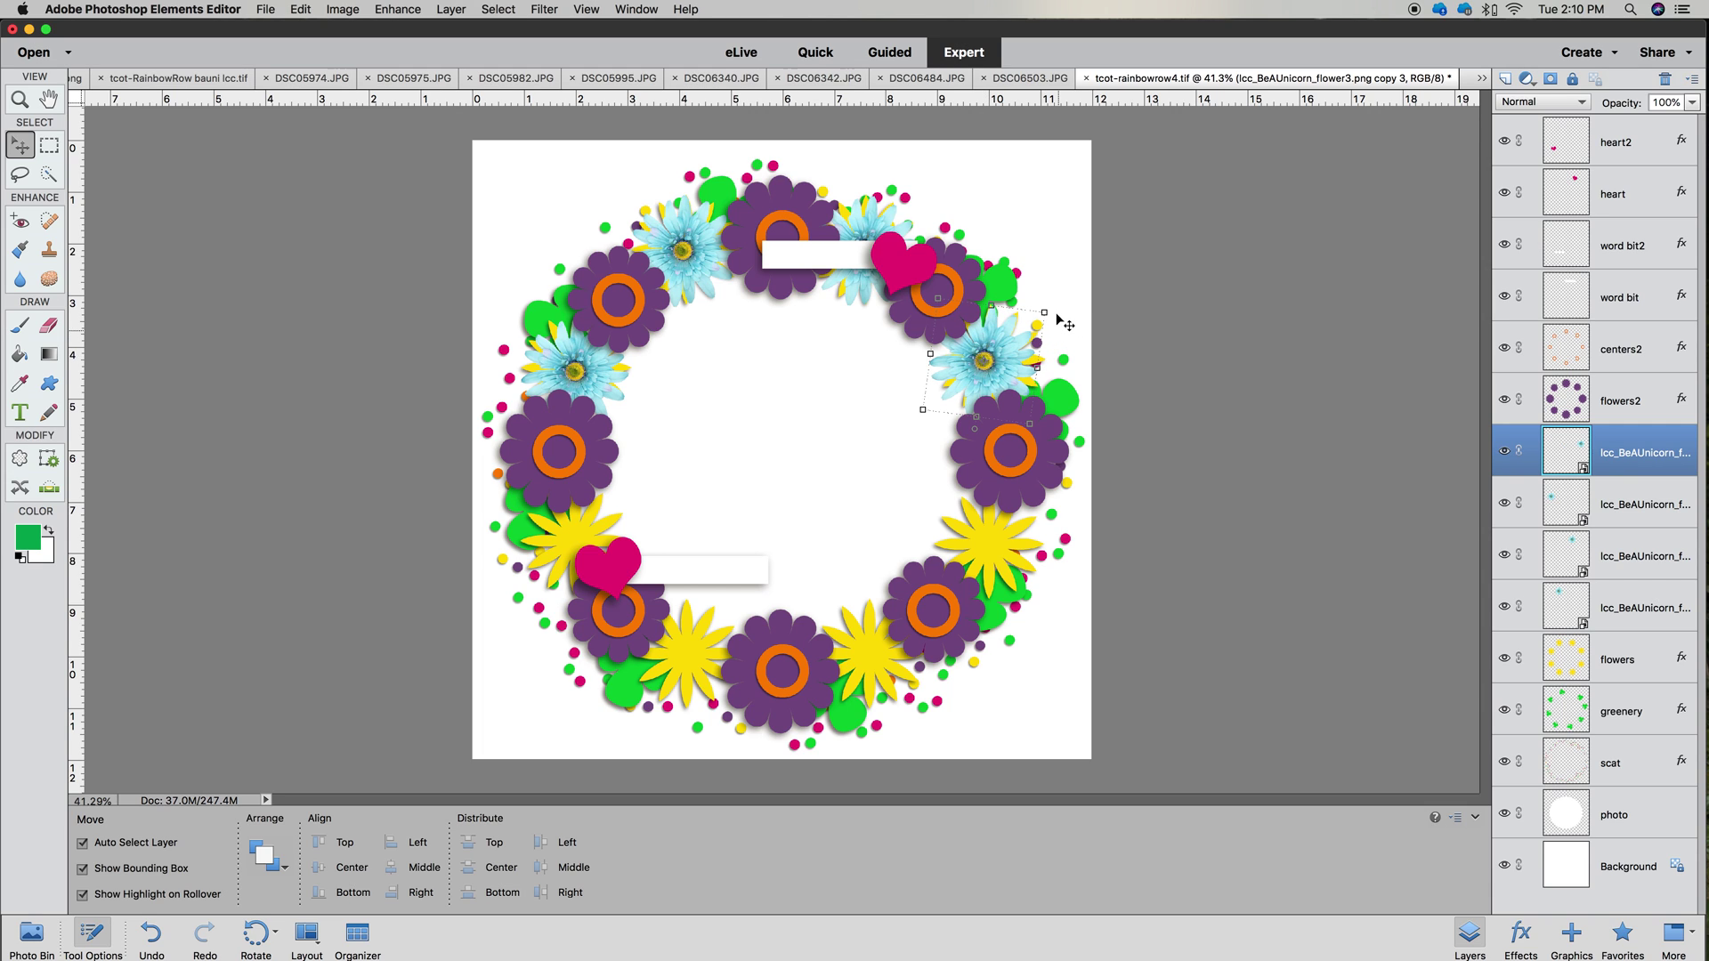
pyautogui.moveTo(1050, 306); pyautogui.dragTo(1052, 308)
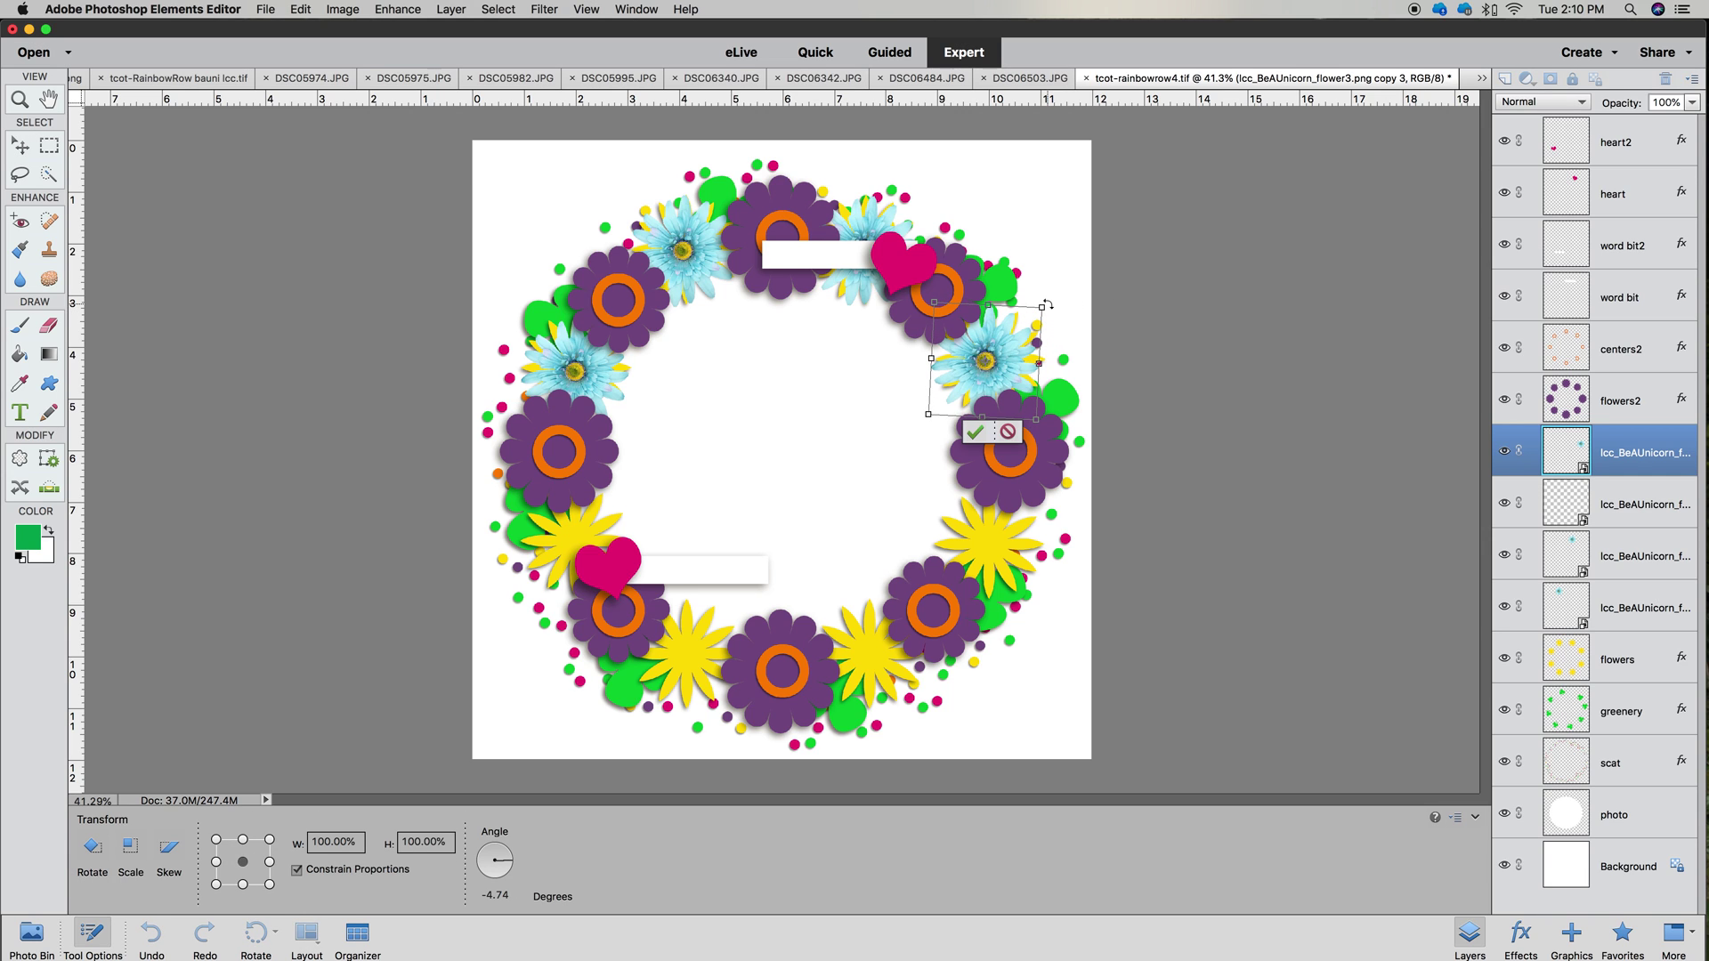
pyautogui.click(978, 433)
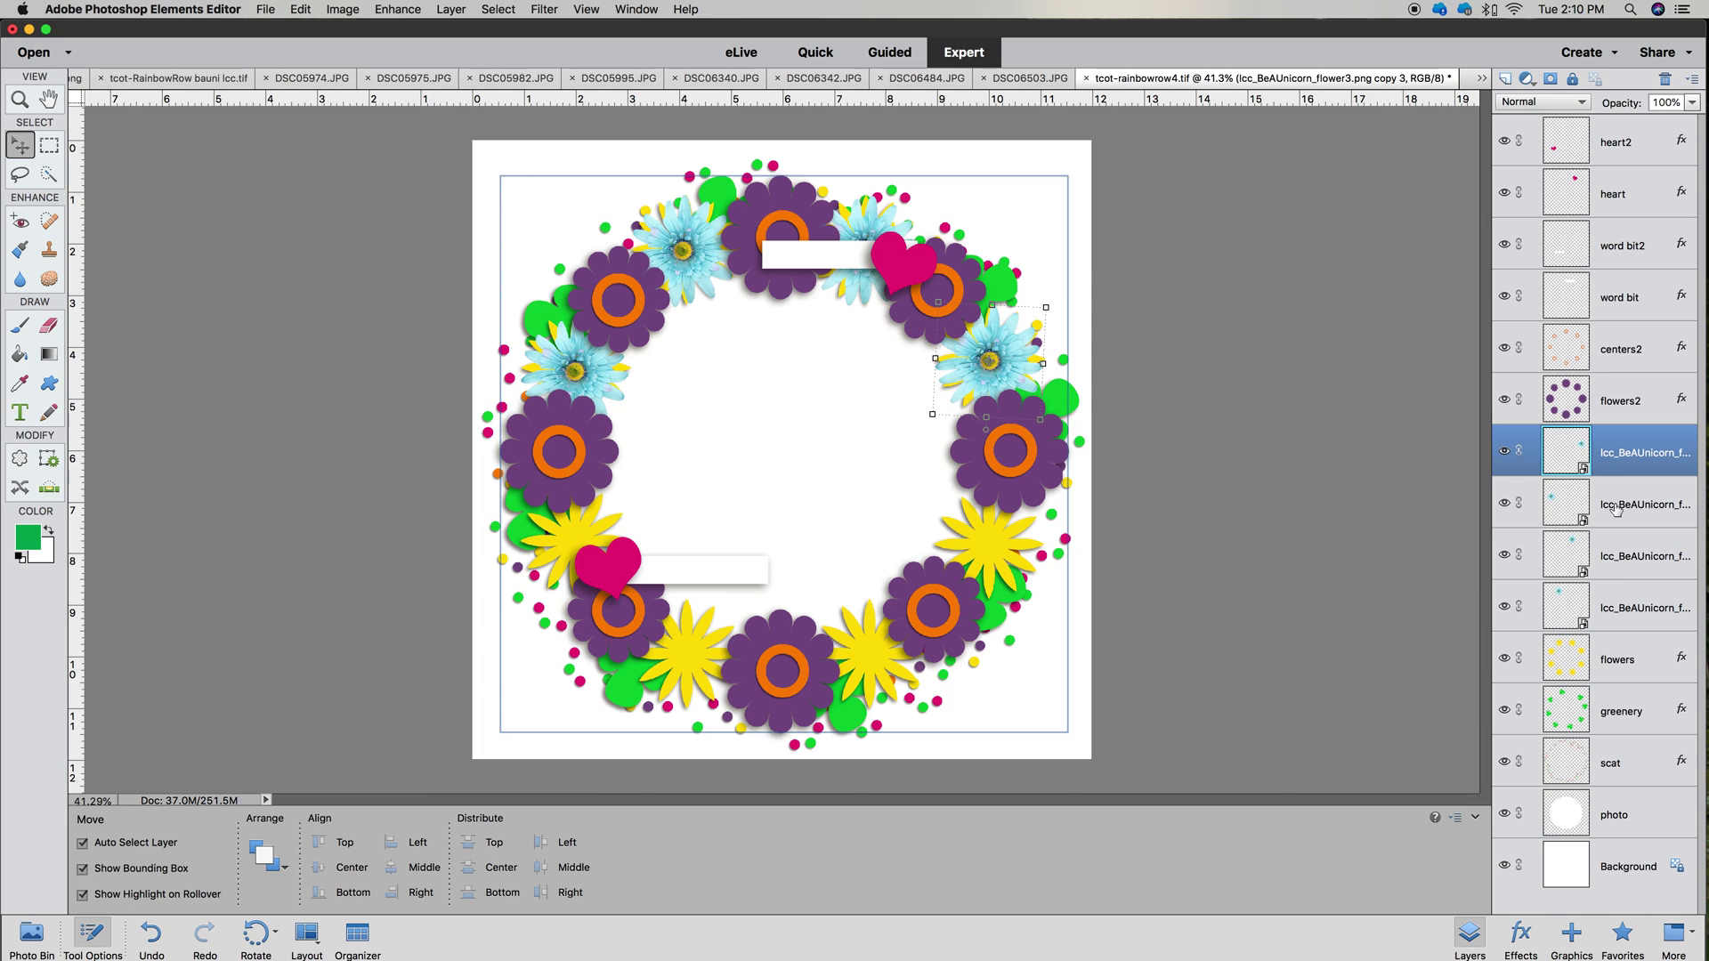
# Select all four blue daisy layers and duplicate them within the same document
pyautogui.keyDown('super'); pyautogui.click(1615, 506); pyautogui.keyUp('super')
pyautogui.keyDown('super'); pyautogui.click(1615, 556); pyautogui.keyUp('super')
pyautogui.keyDown('super'); pyautogui.click(1615, 607); pyautogui.keyUp('super')
pyautogui.rightClick(1618, 521)
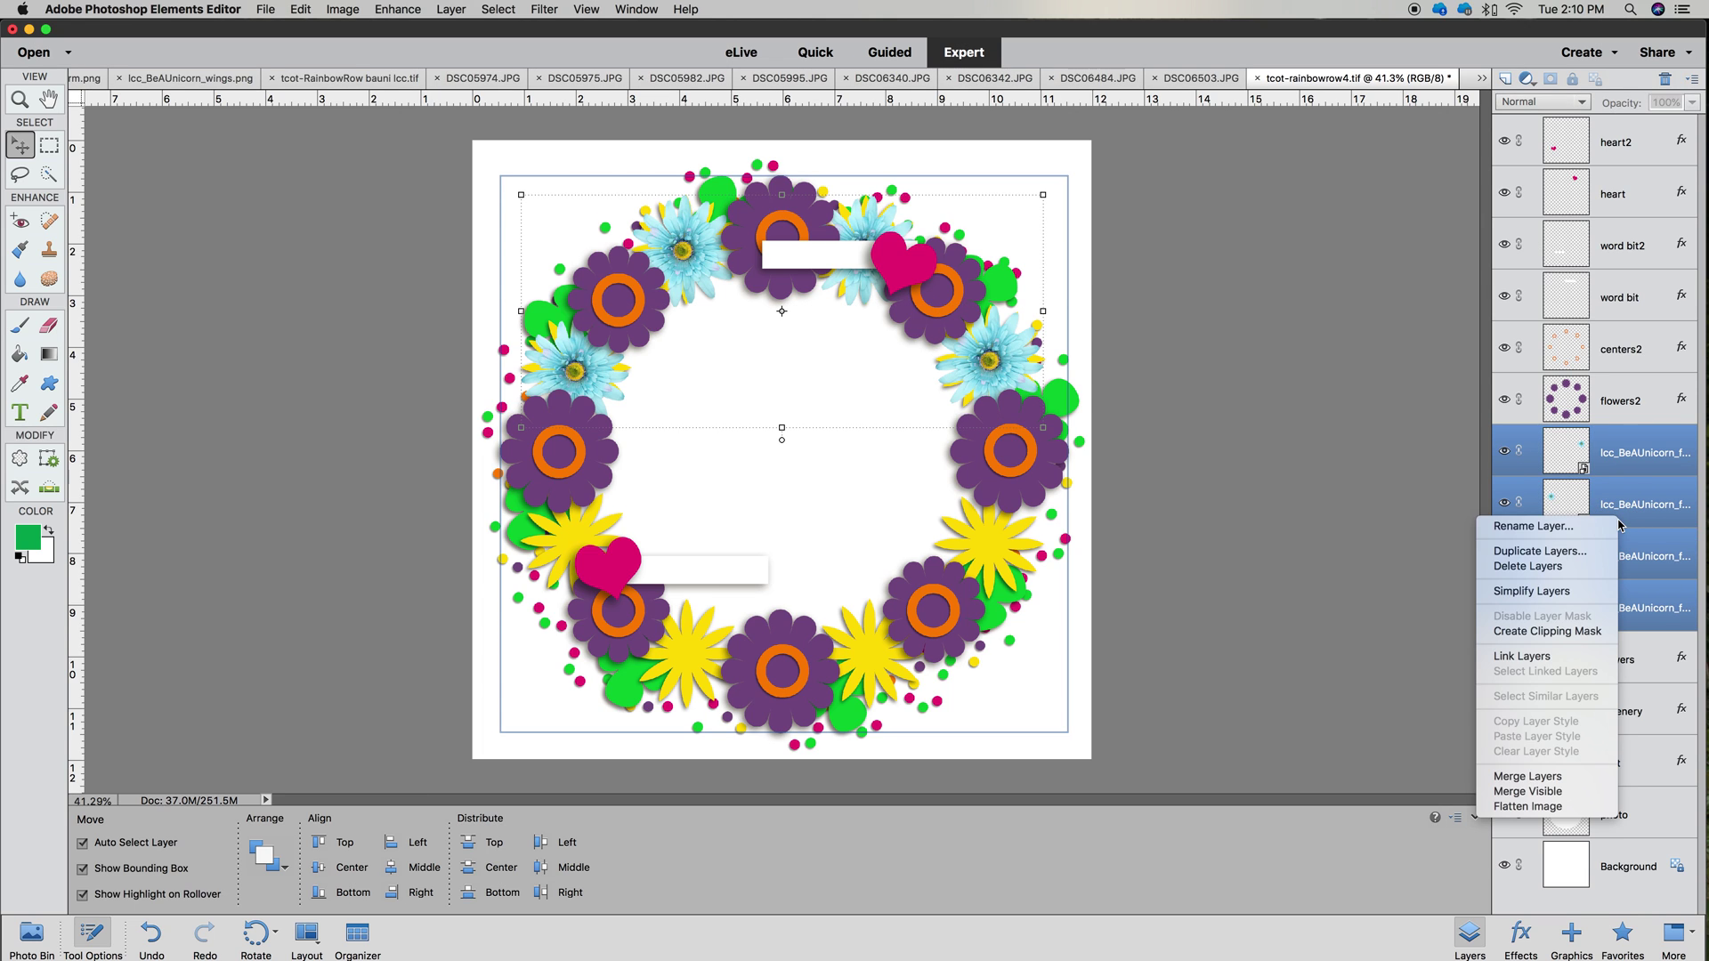
pyautogui.click(1540, 555)
pyautogui.click(1029, 393)
# Flip the four daisy copies vertically, place them over the wreath's lower yellow flowers and rotate them slightly to align
pyautogui.click(1042, 197)
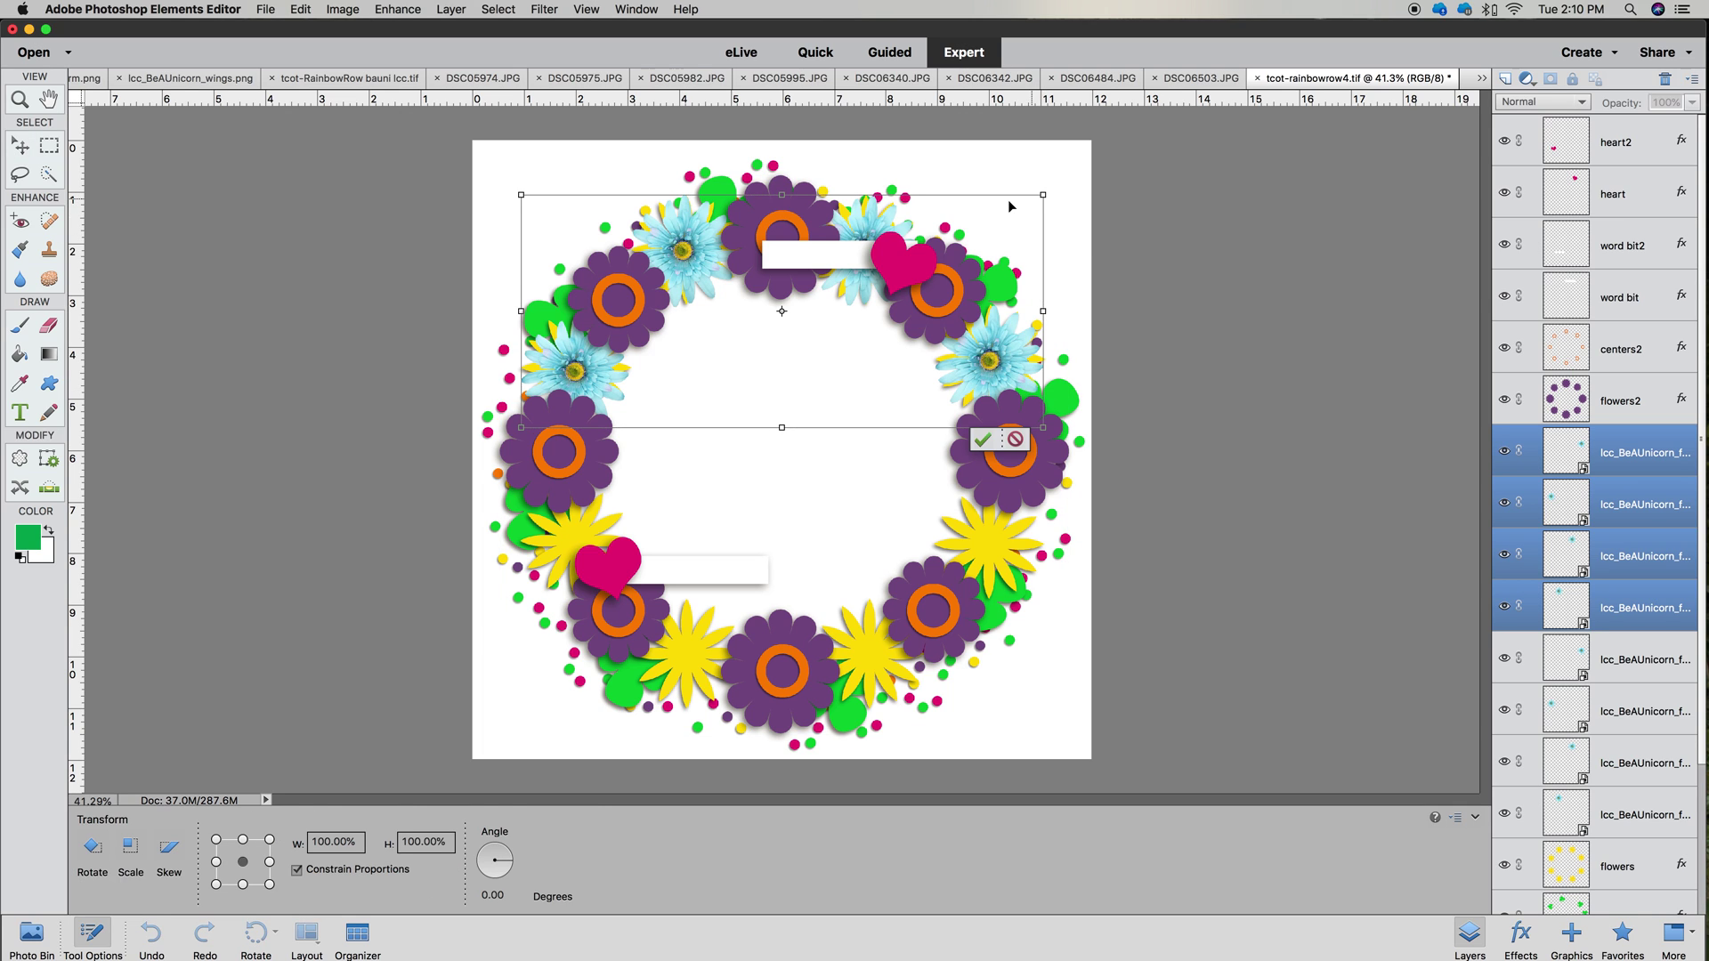
pyautogui.rightClick(865, 221)
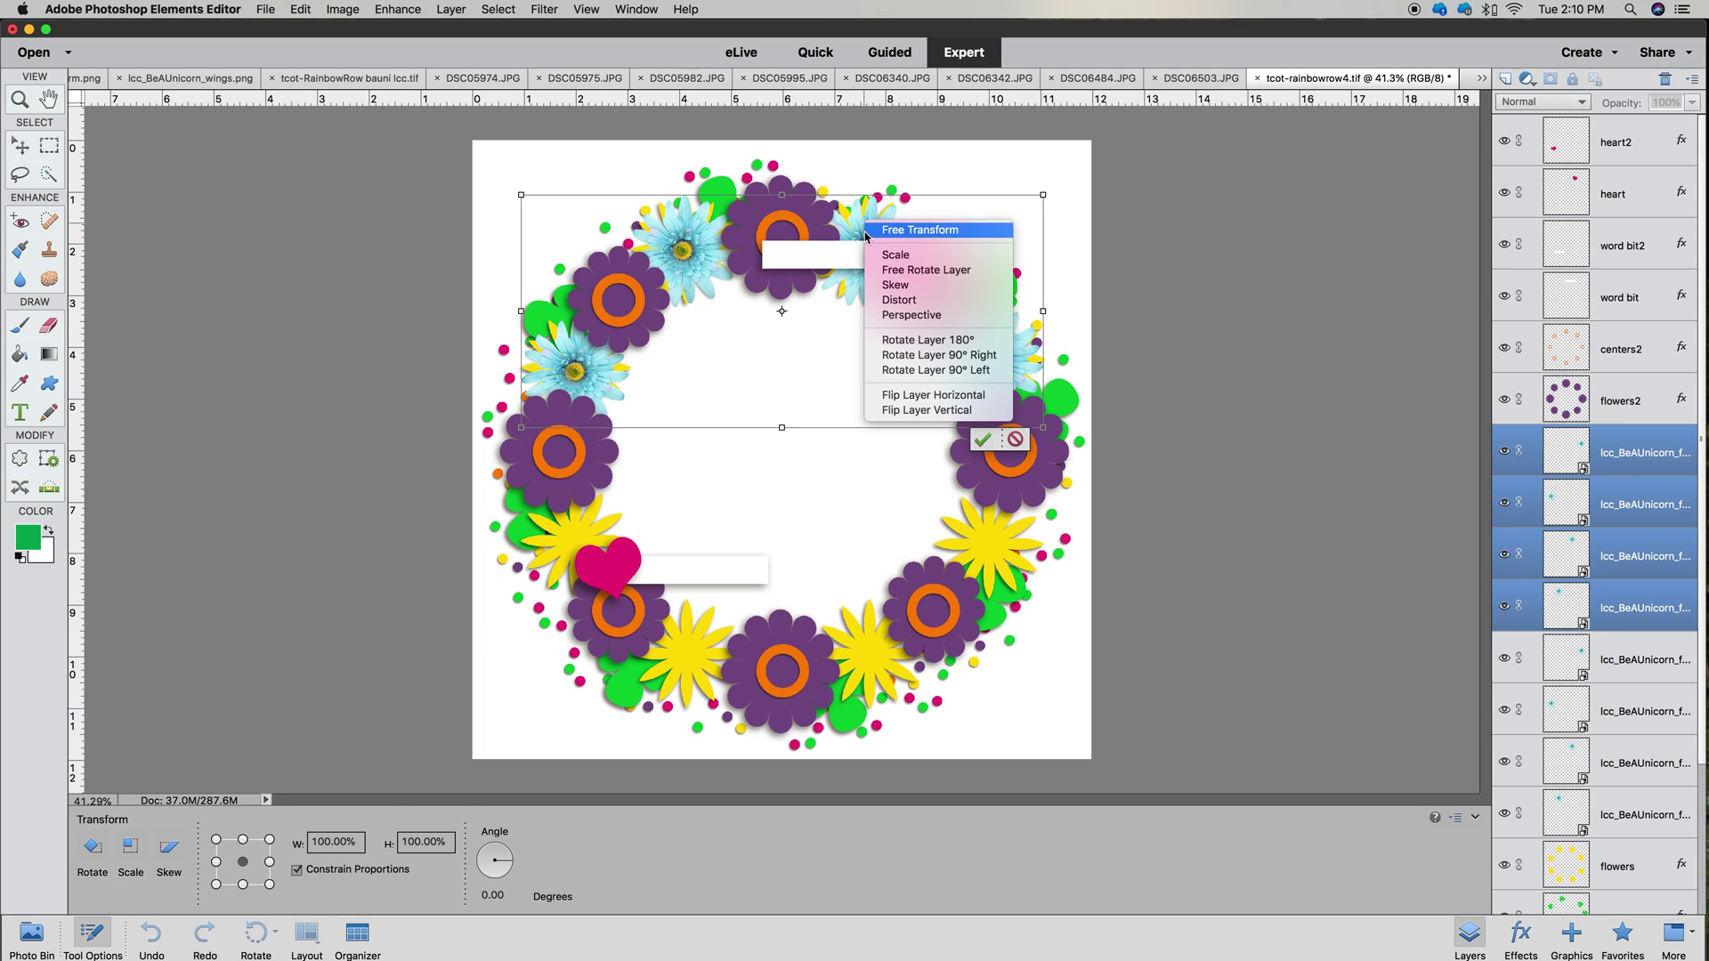
pyautogui.click(895, 409)
pyautogui.moveTo(873, 388); pyautogui.dragTo(870, 664)
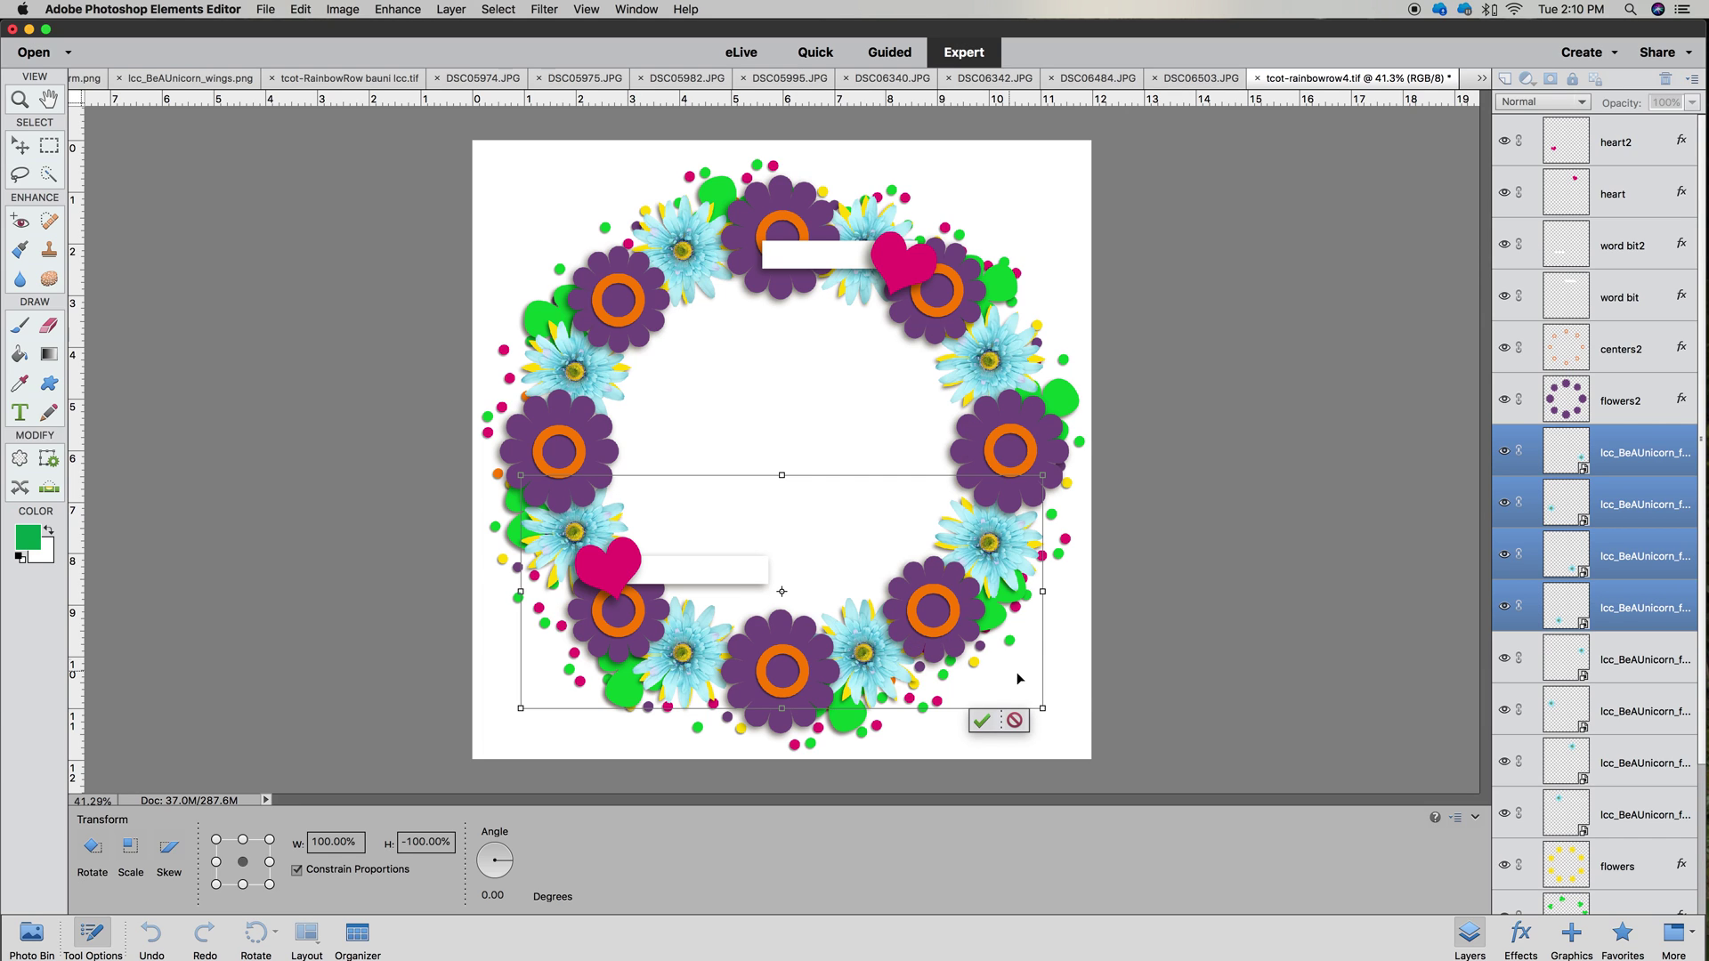
pyautogui.moveTo(1047, 717); pyautogui.dragTo(1047, 715)
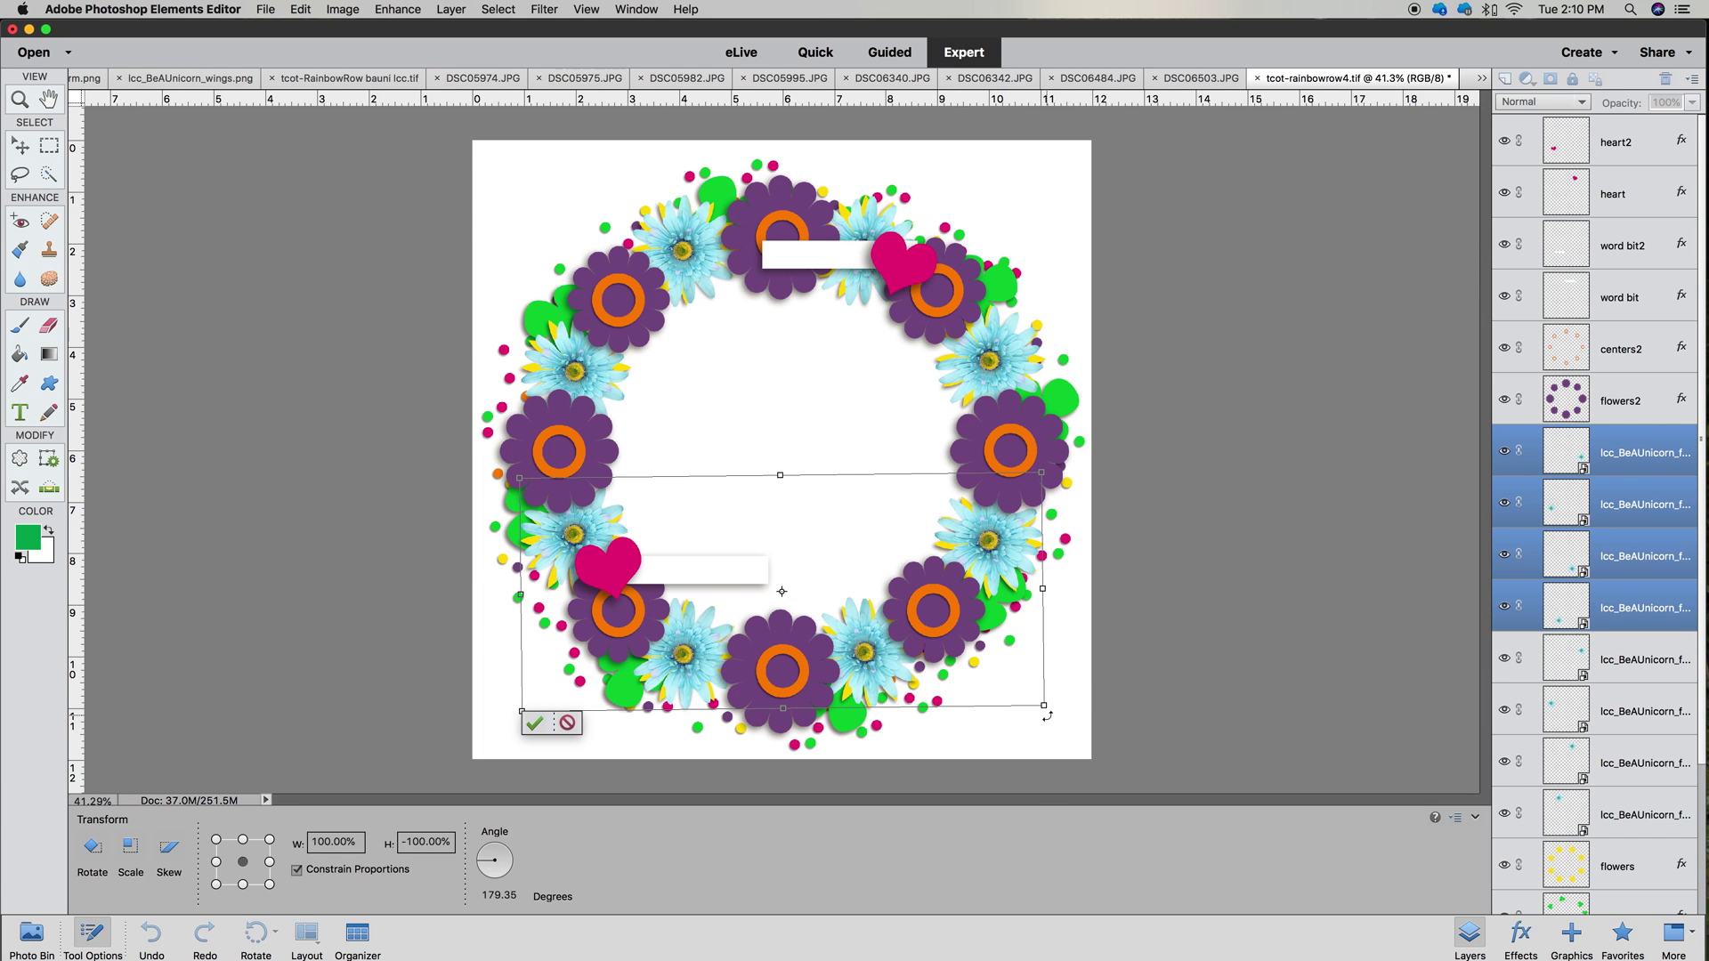
pyautogui.click(535, 722)
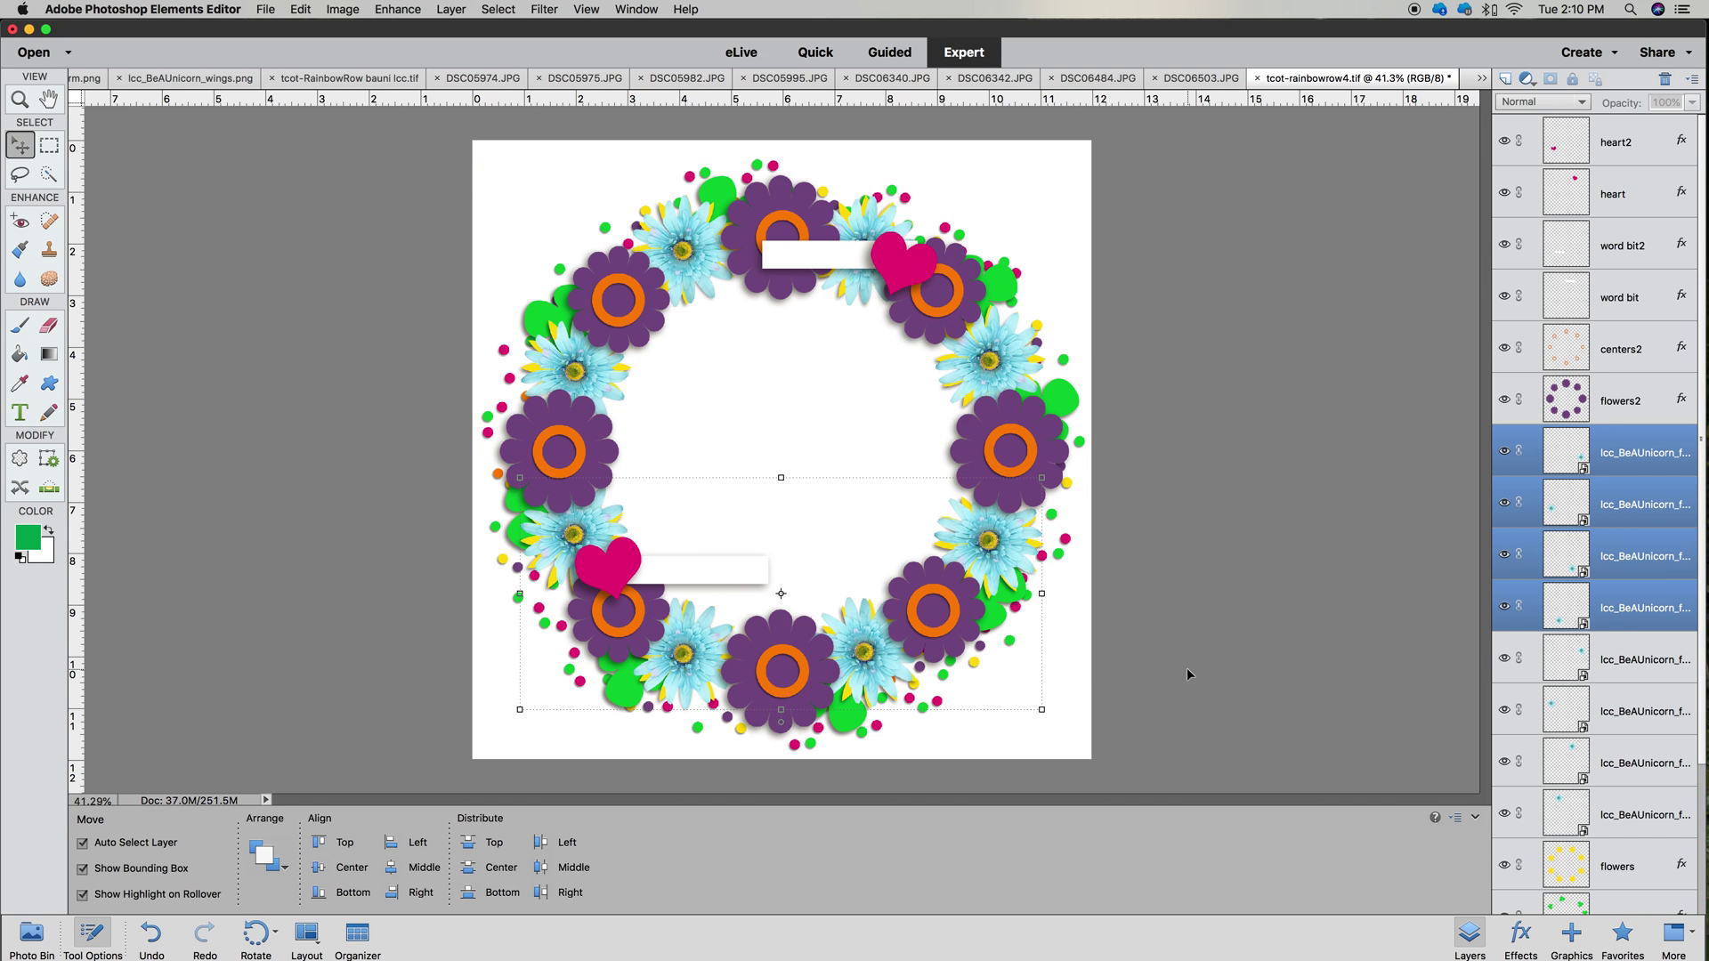
# Select all eight blue daisy layers and simplify them
pyautogui.scroll(-5, 1621, 642)
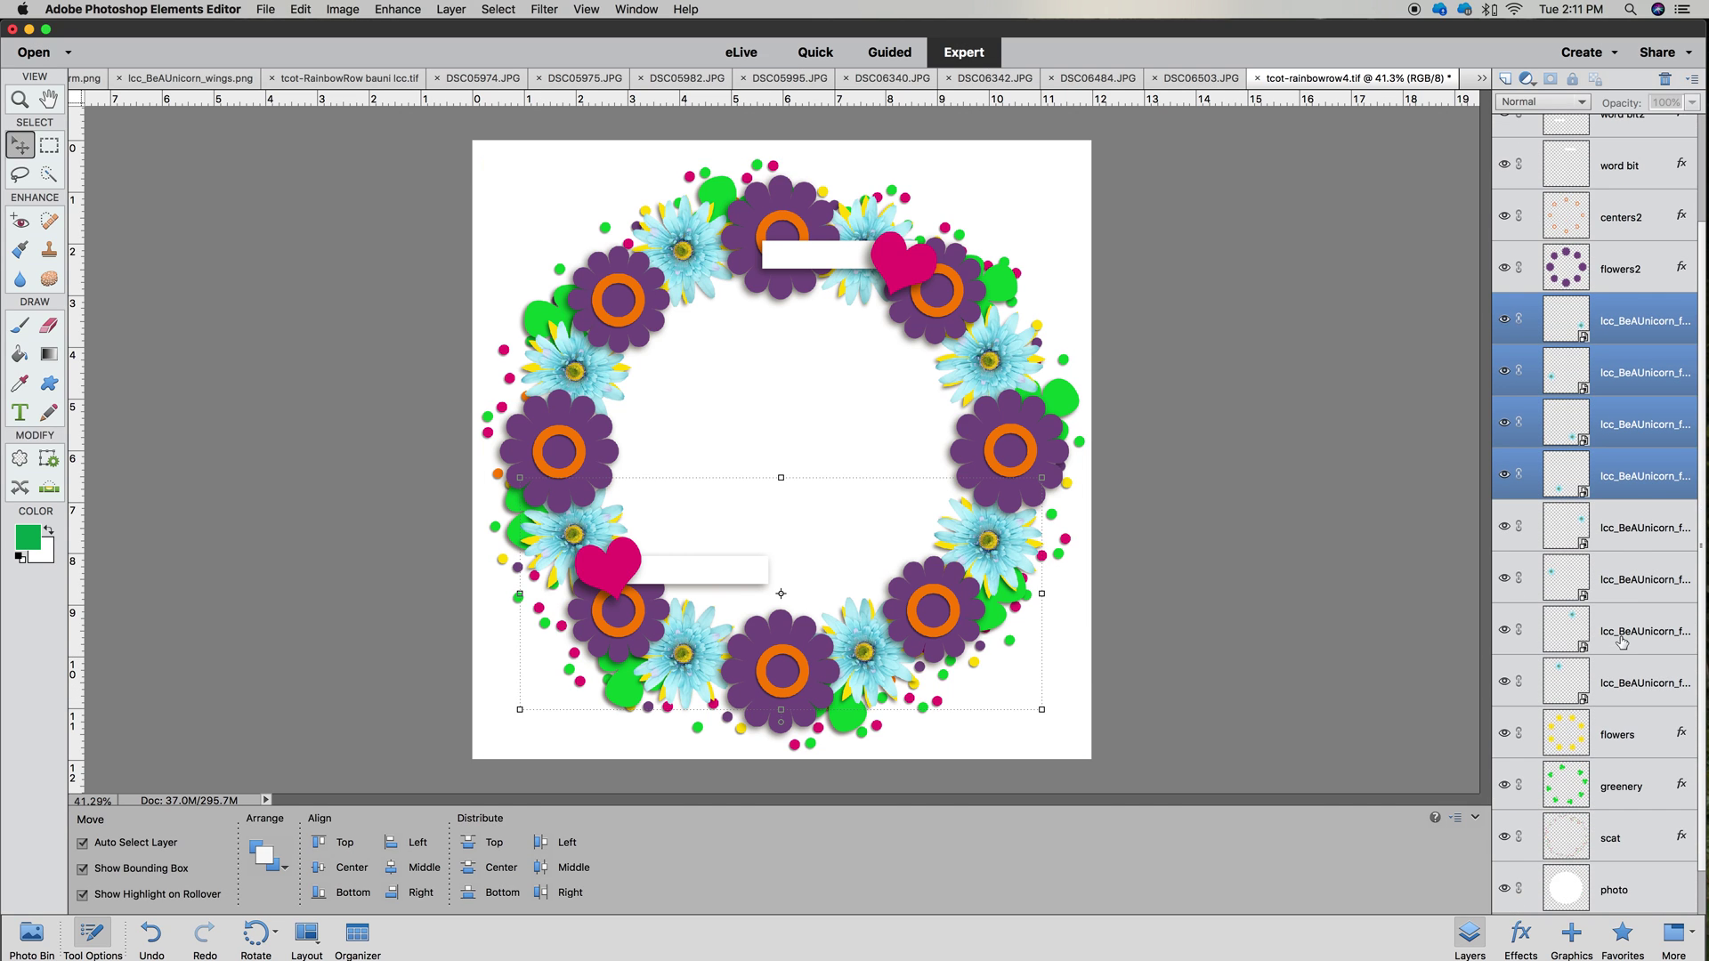
pyautogui.keyDown('shift'); pyautogui.click(1618, 544); pyautogui.keyUp('shift')
pyautogui.keyDown('shift'); pyautogui.click(1617, 591); pyautogui.keyUp('shift')
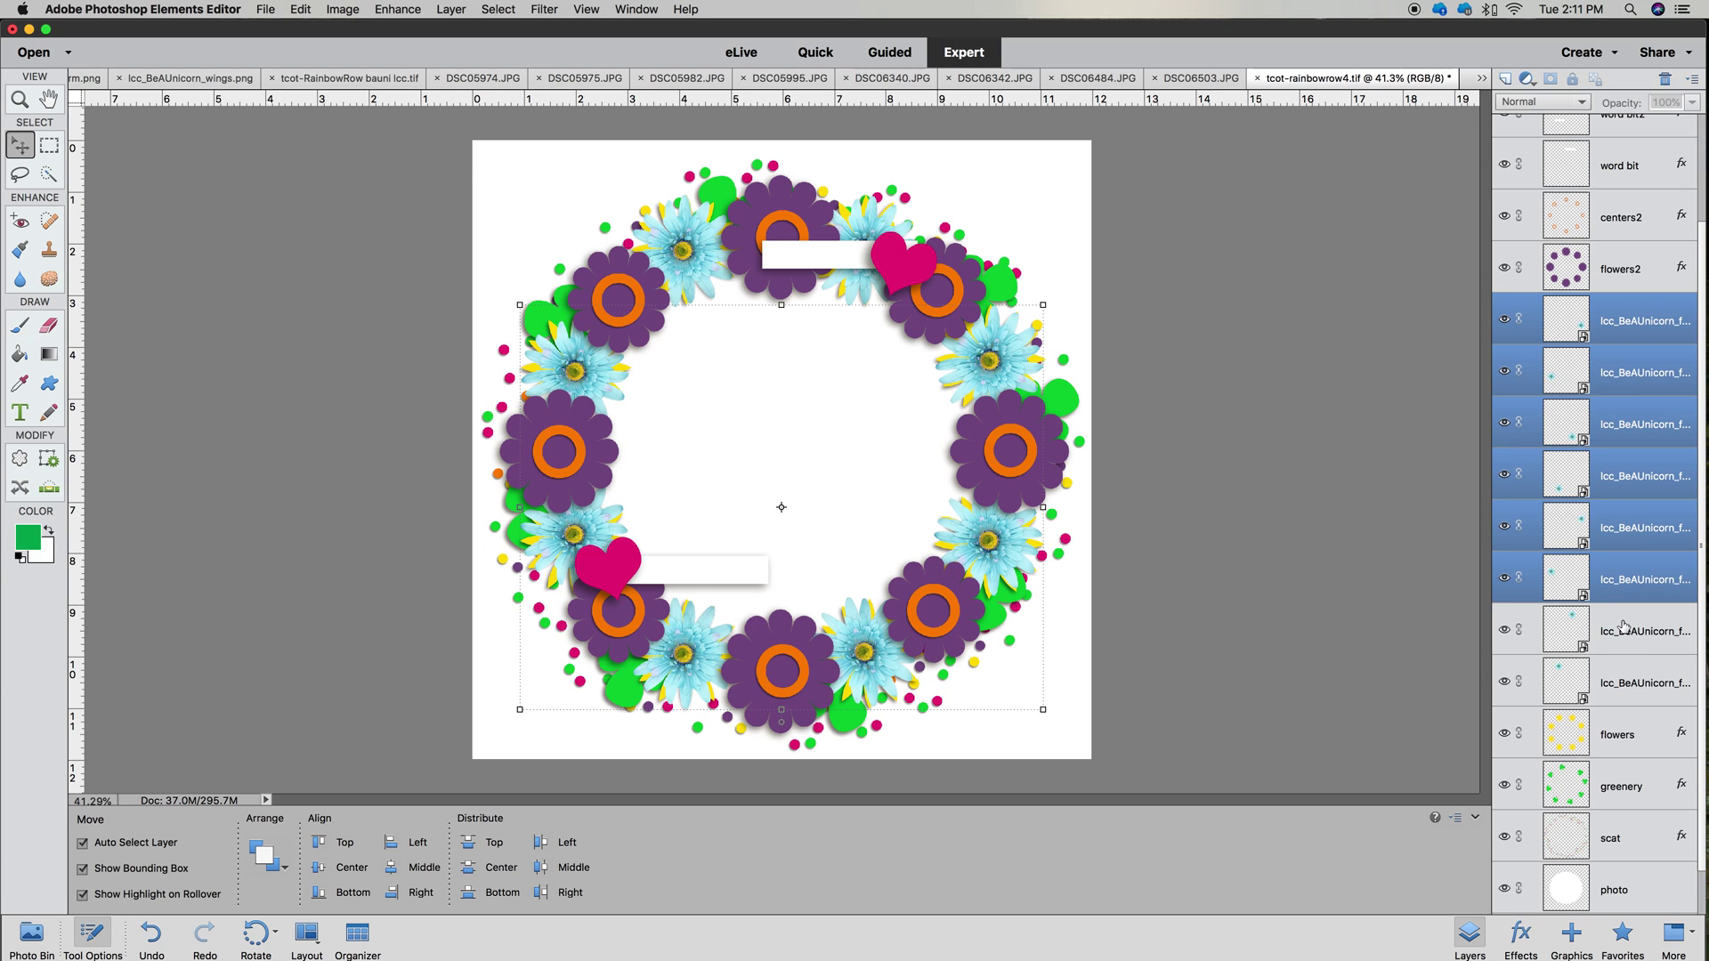
pyautogui.keyDown('shift'); pyautogui.click(1616, 632); pyautogui.keyUp('shift')
pyautogui.keyDown('shift'); pyautogui.click(1616, 670); pyautogui.keyUp('shift')
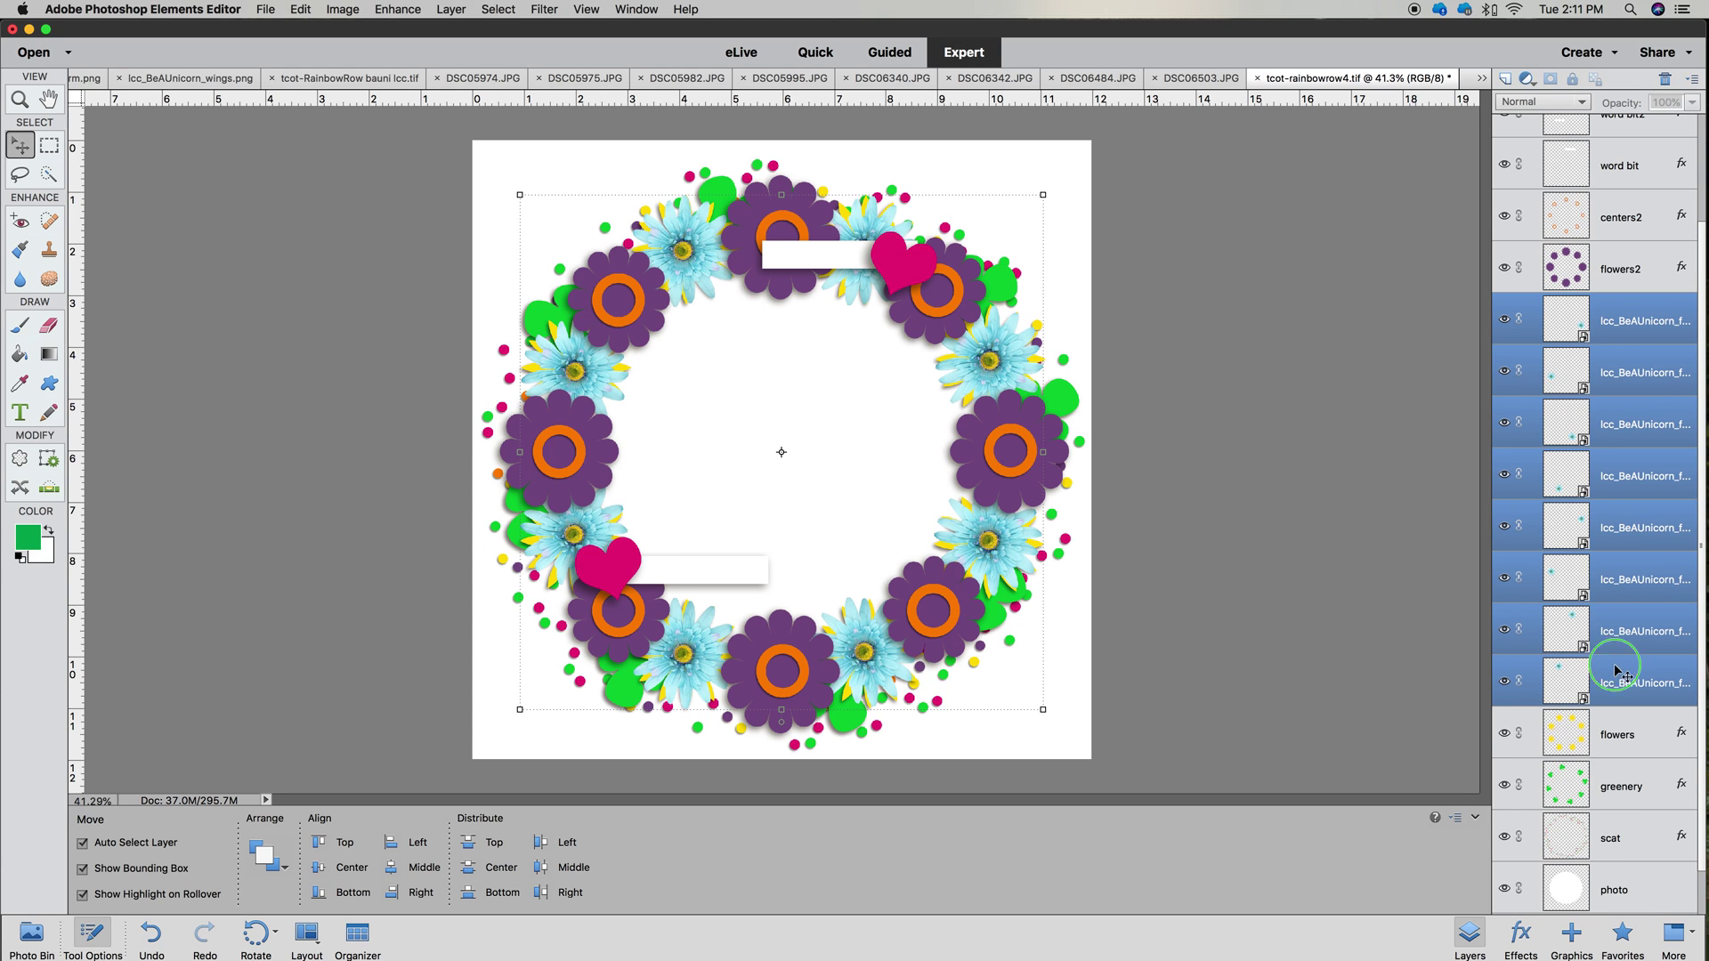
pyautogui.rightClick(1616, 670)
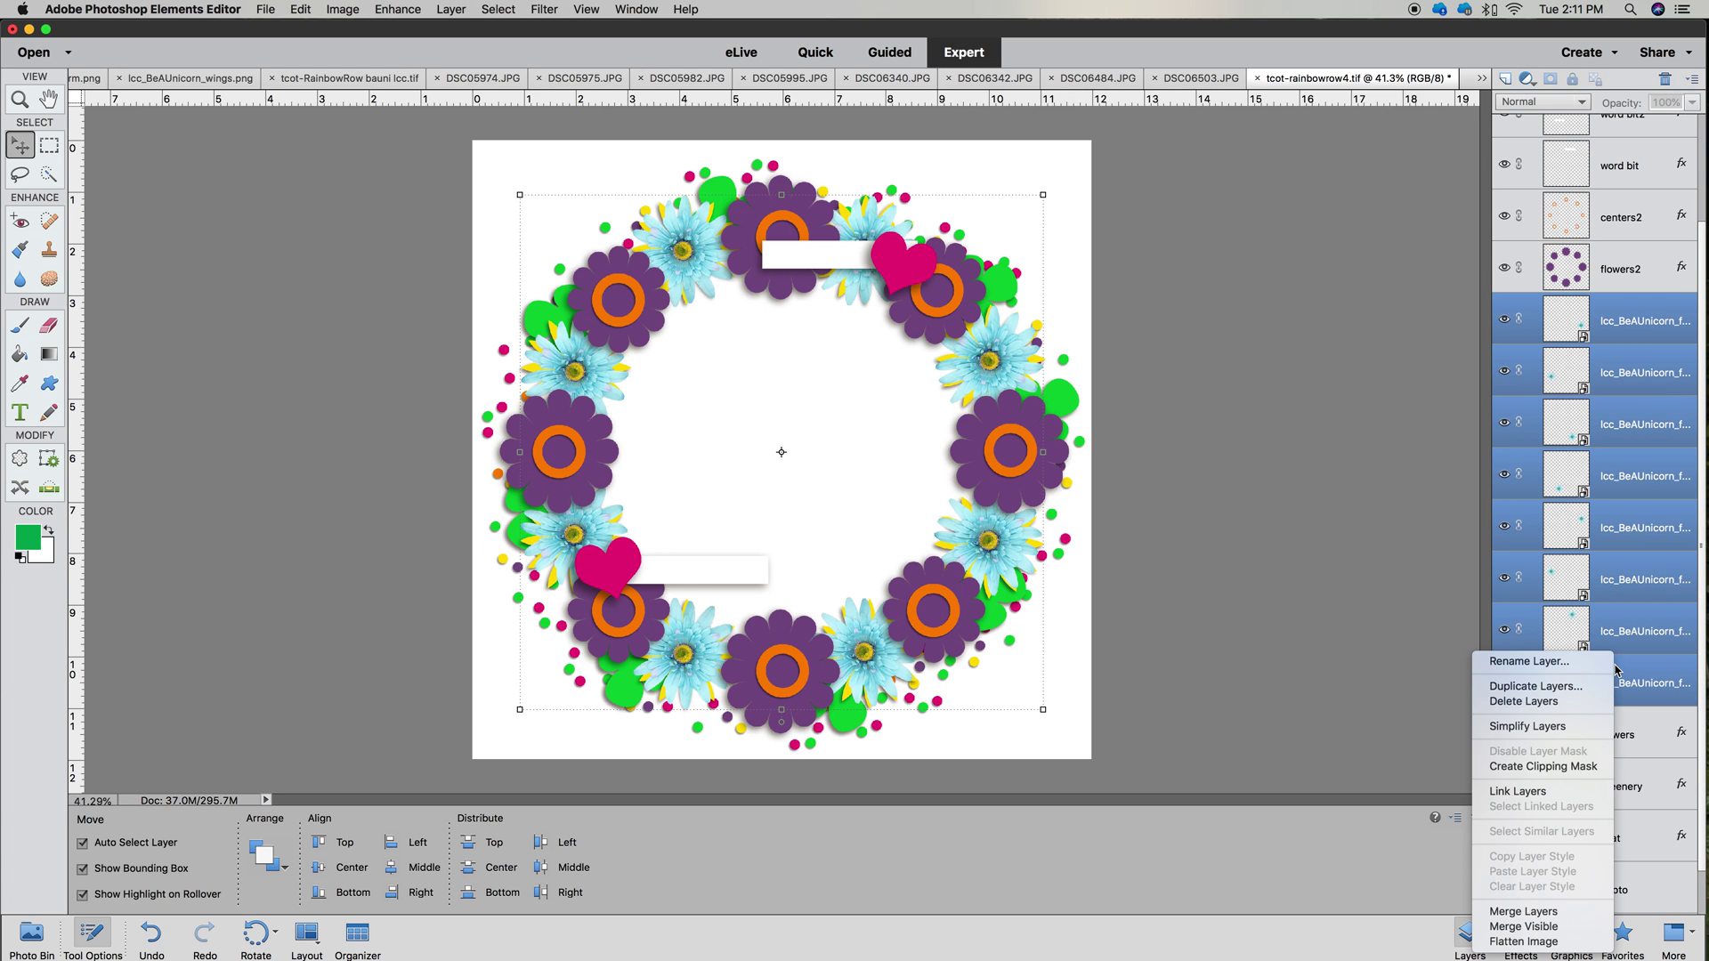
pyautogui.click(1583, 729)
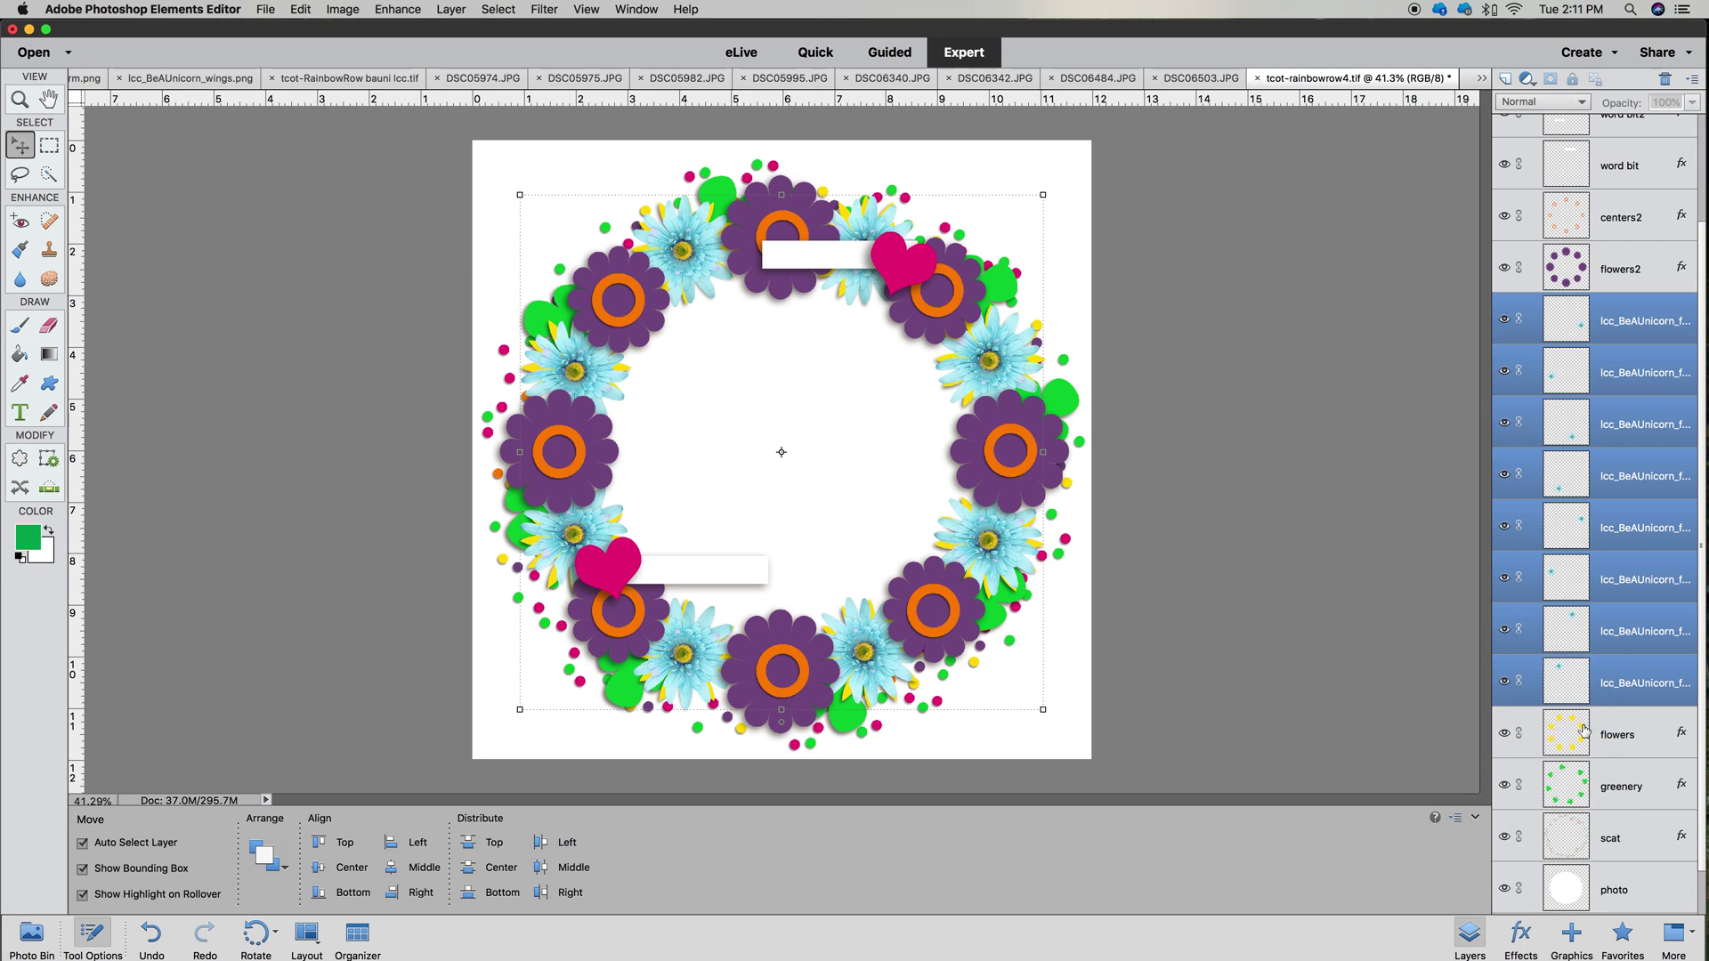
# Copy the layer style of the yellow "flowers" layer
pyautogui.click(1630, 676)
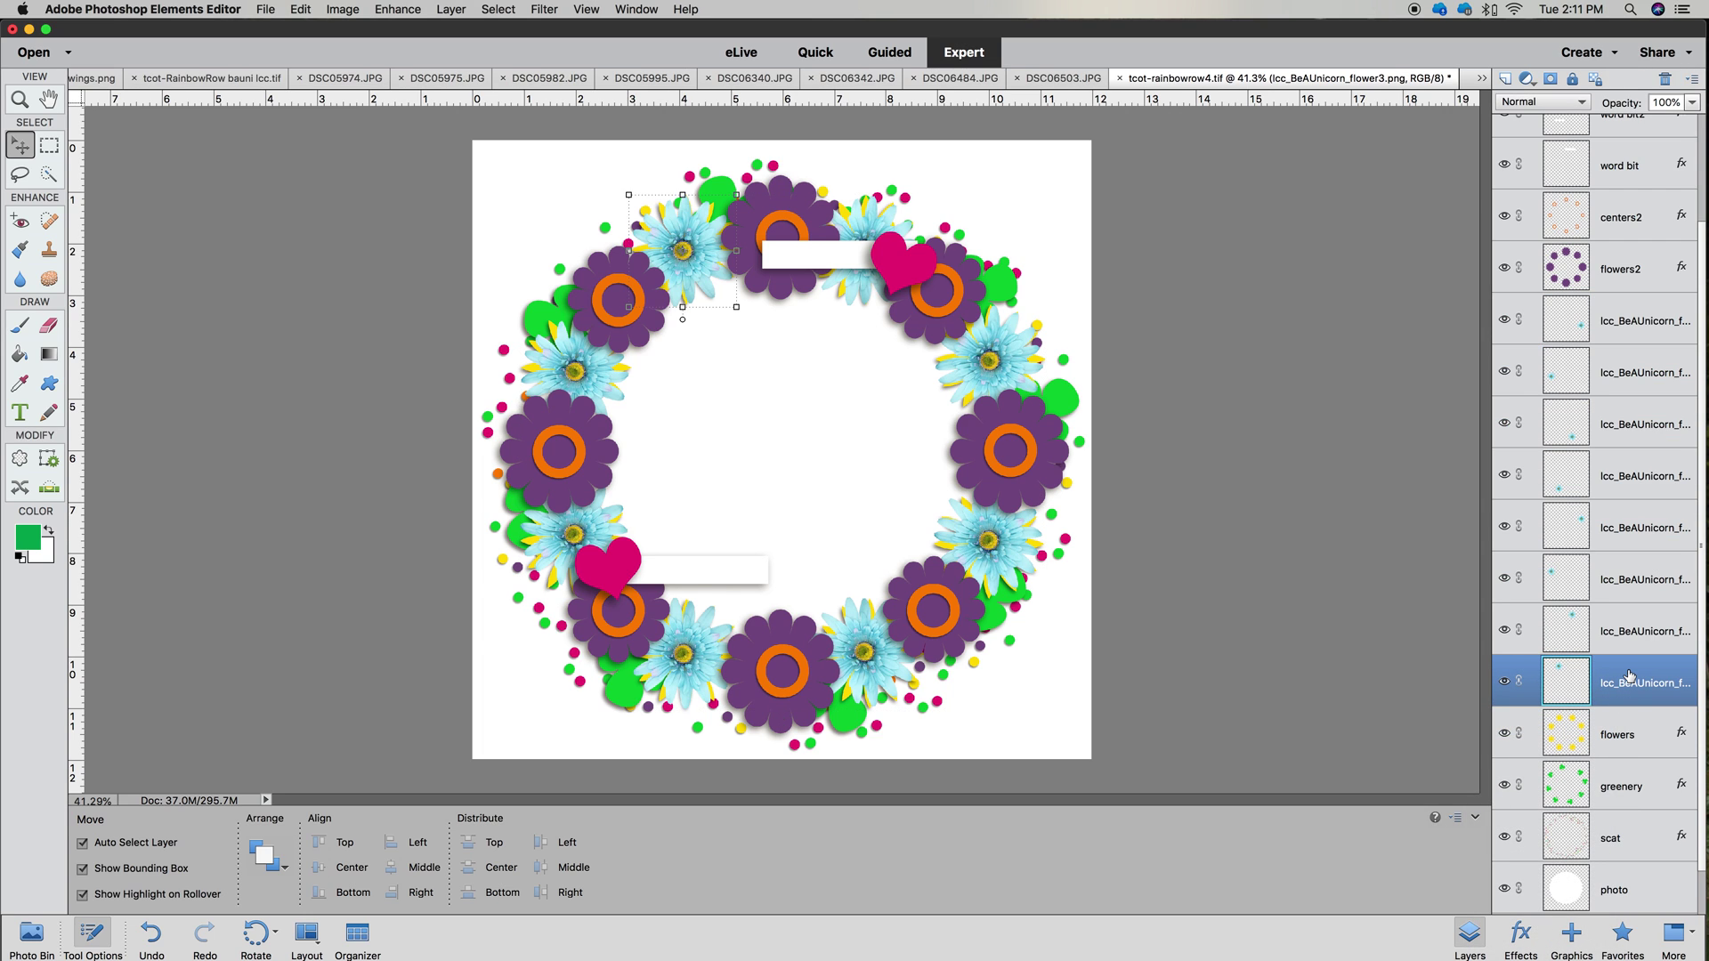
pyautogui.click(1613, 748)
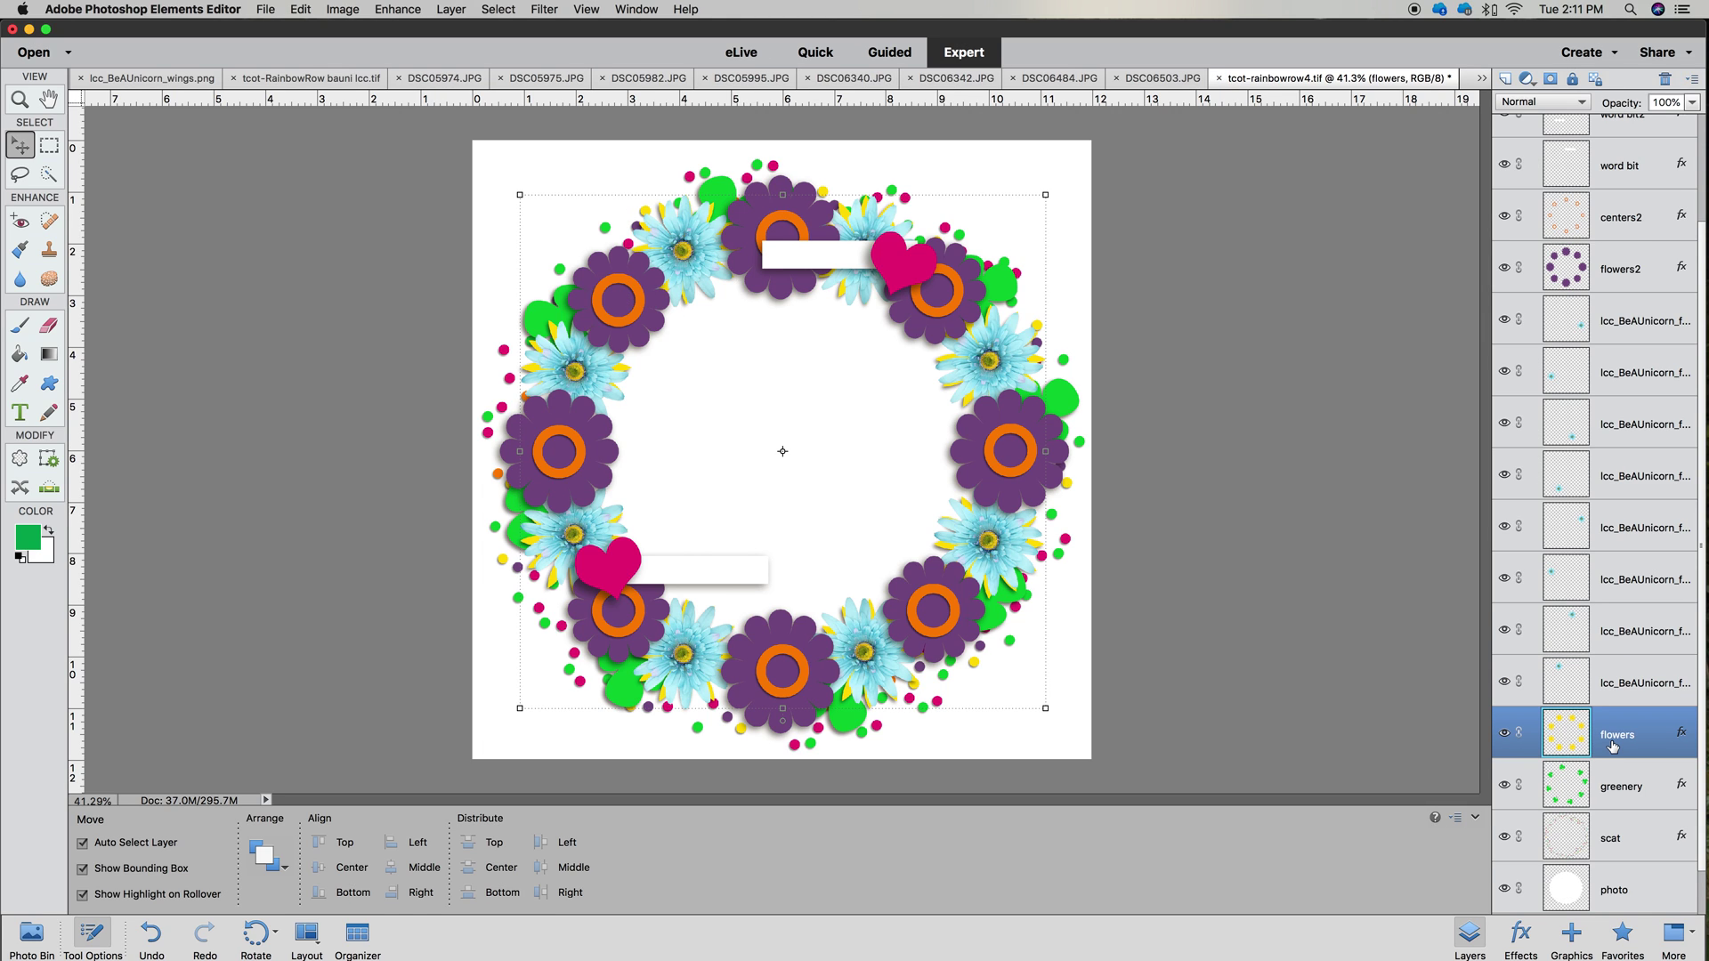
pyautogui.scroll(-1, 1613, 746)
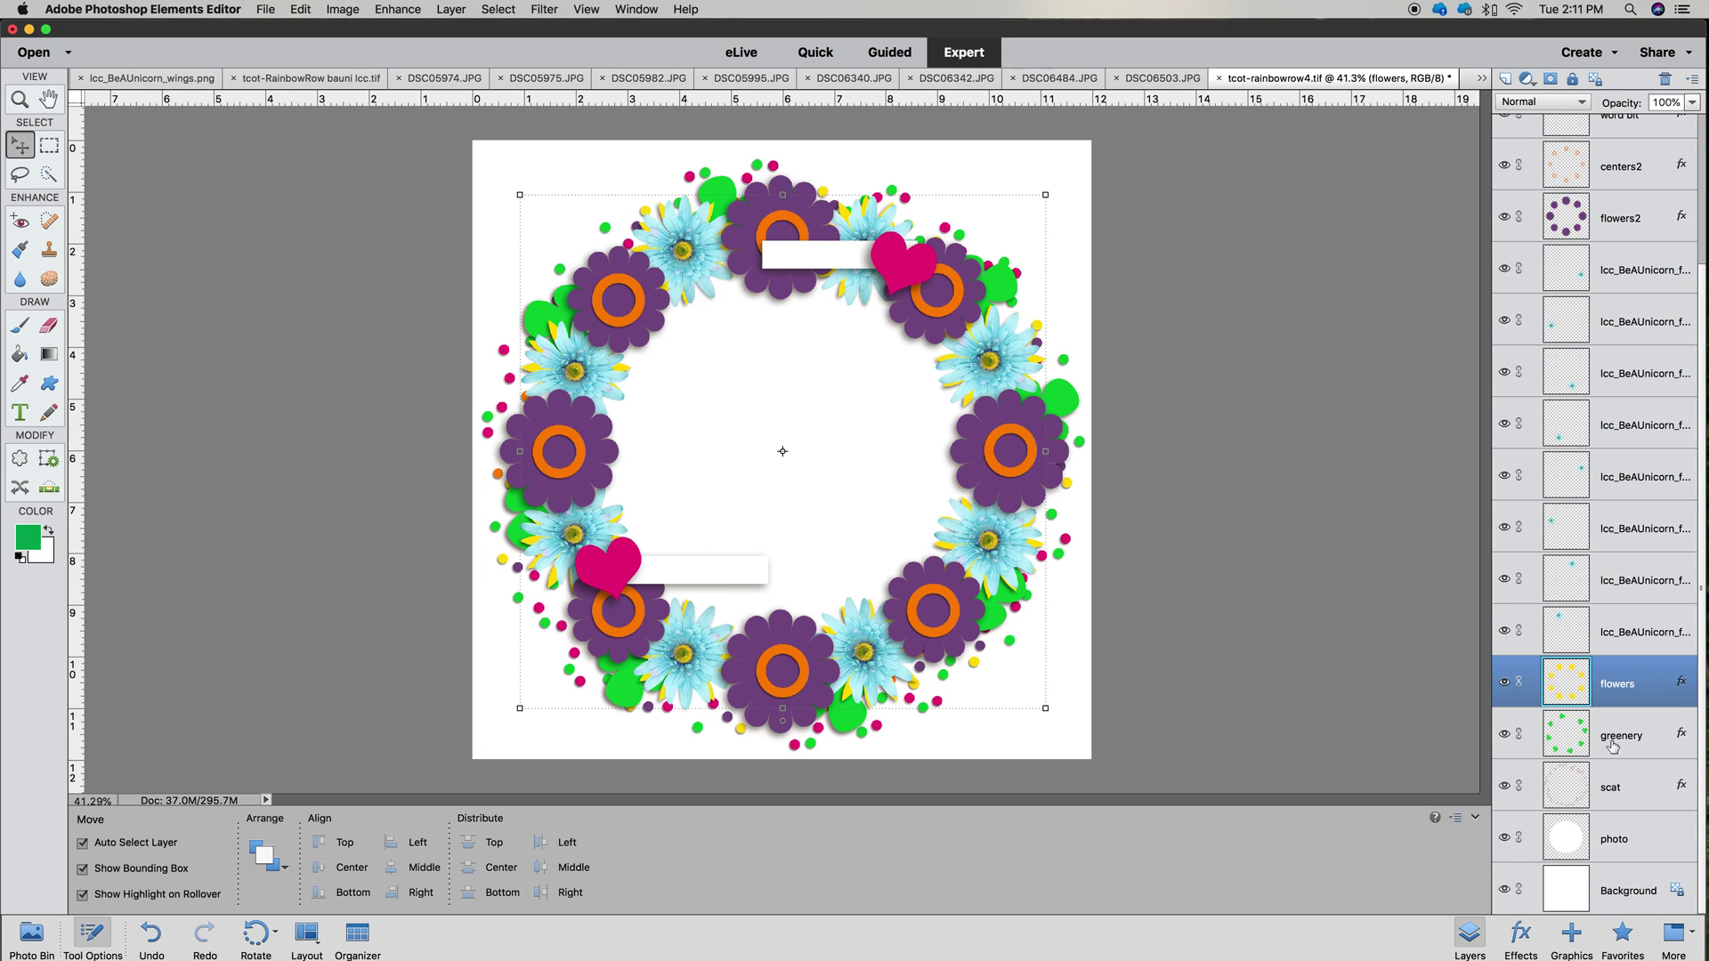
pyautogui.rightClick(1617, 695)
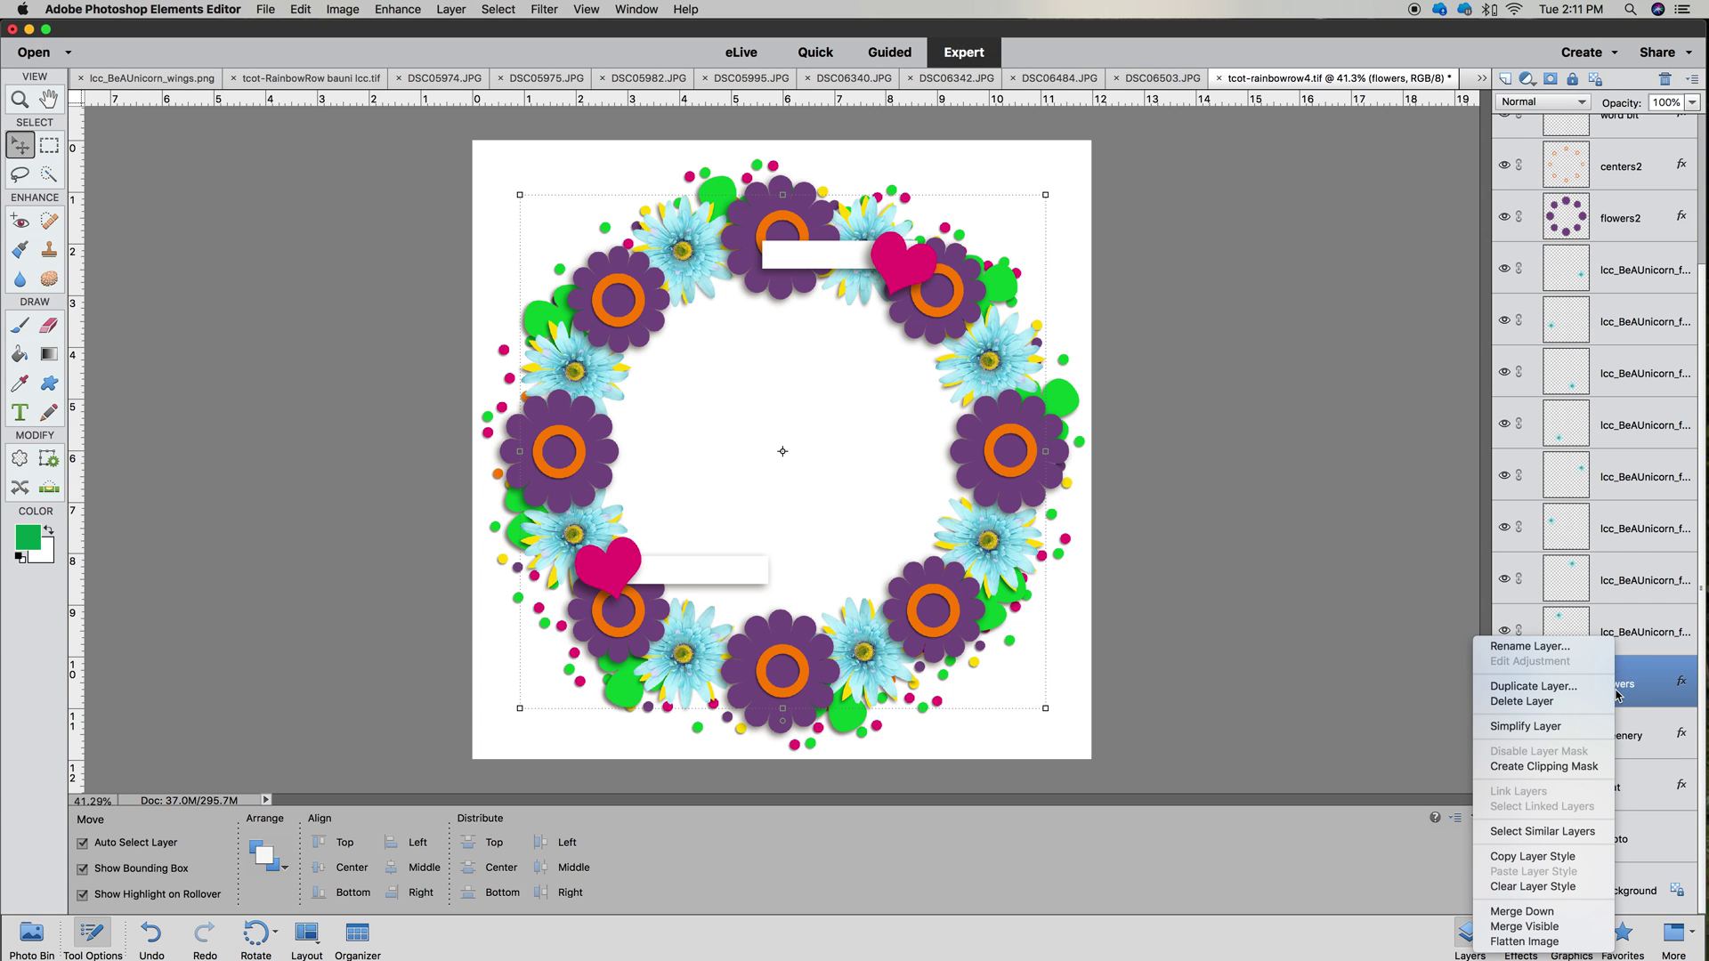
pyautogui.click(1566, 857)
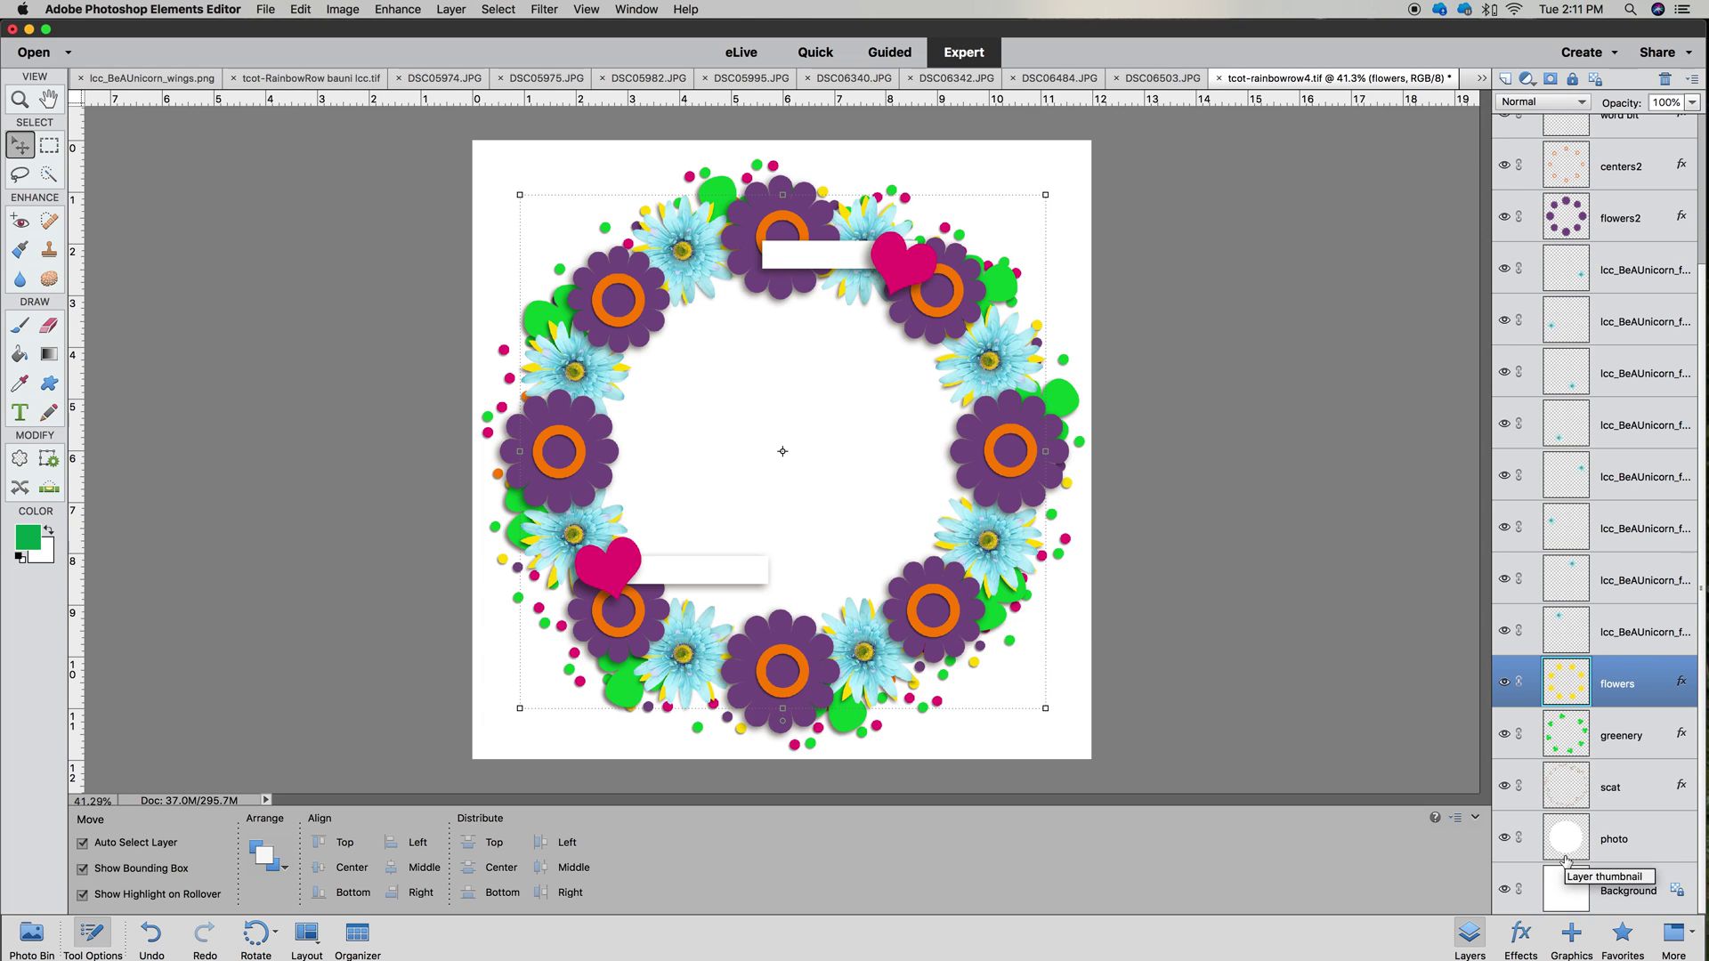
# Select all eight blue daisy layers and merge them into one layer
pyautogui.click(1616, 634)
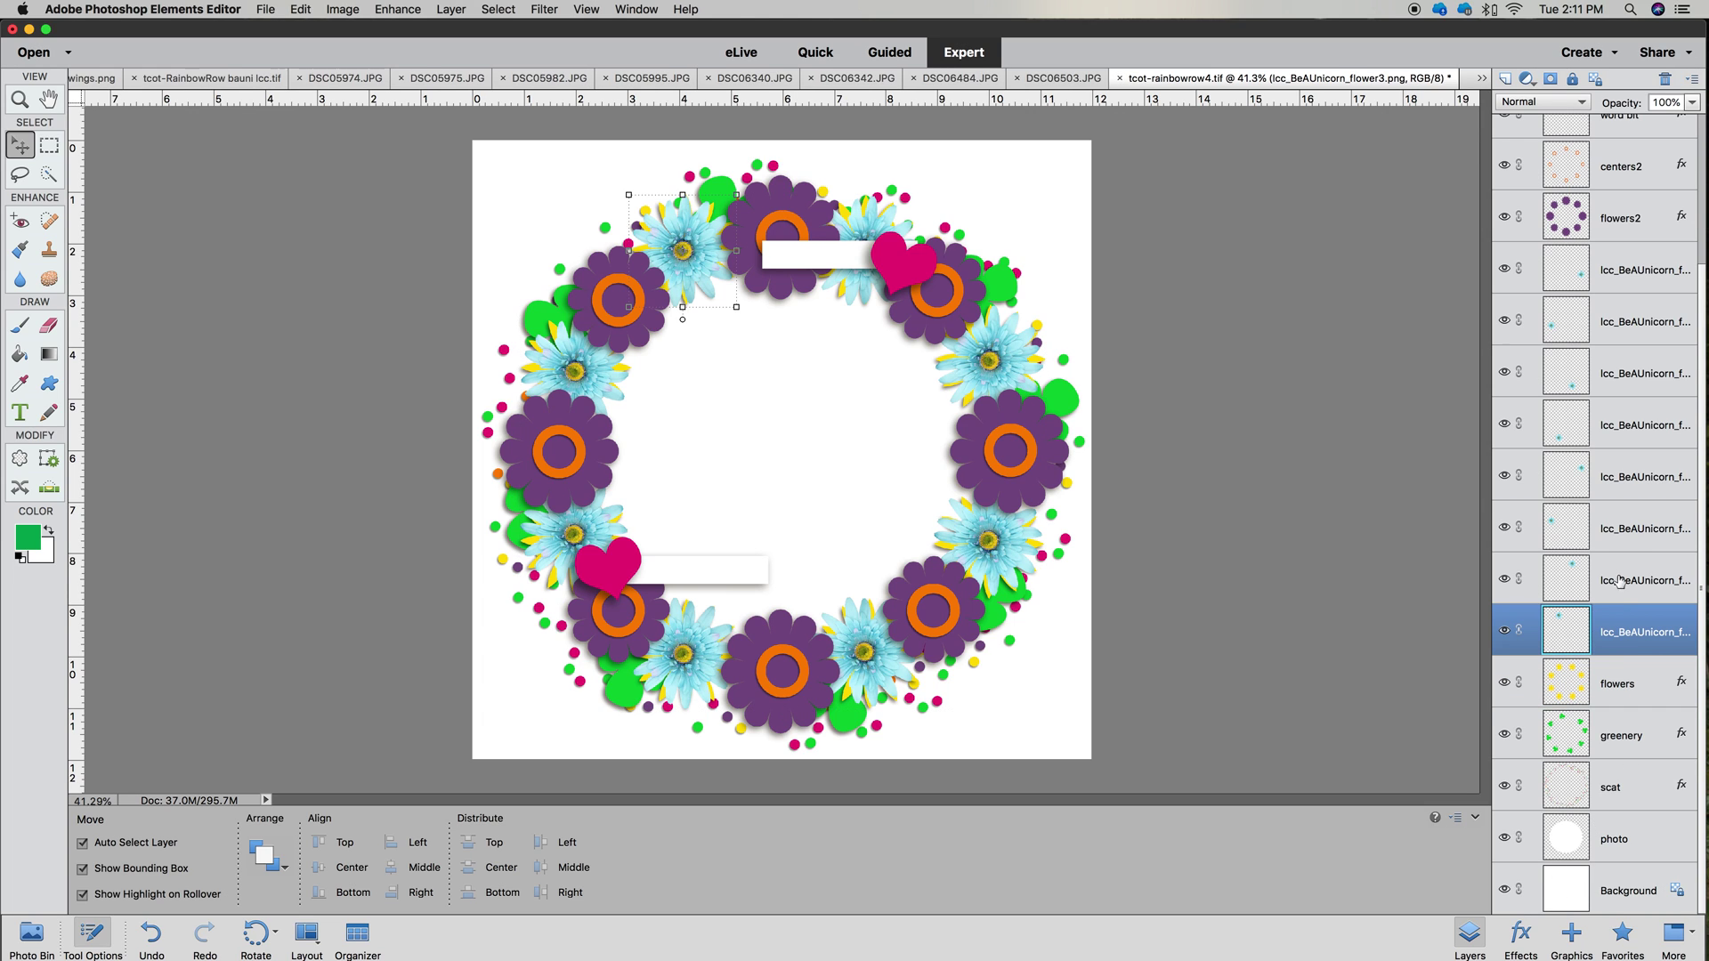
pyautogui.keyDown('shift'); pyautogui.click(1618, 578); pyautogui.keyUp('shift')
pyautogui.keyDown('shift'); pyautogui.click(1618, 525); pyautogui.keyUp('shift')
pyautogui.keyDown('shift'); pyautogui.click(1618, 479); pyautogui.keyUp('shift')
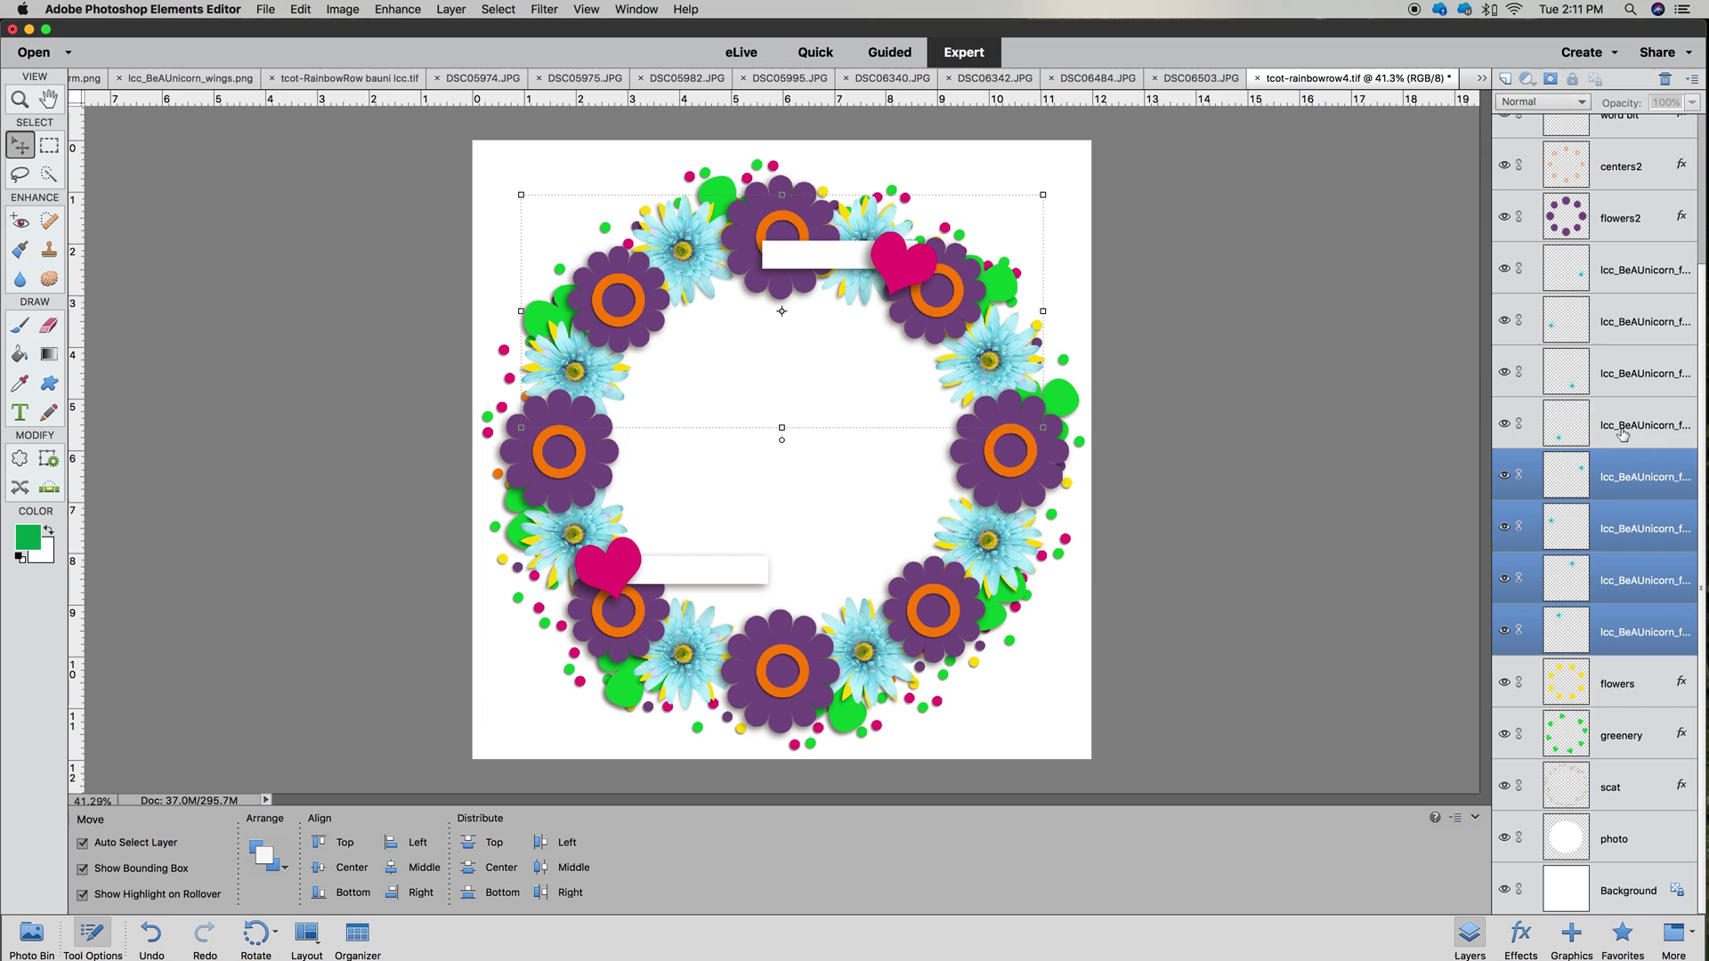
pyautogui.keyDown('shift'); pyautogui.click(1620, 435); pyautogui.keyUp('shift')
pyautogui.keyDown('shift'); pyautogui.click(1618, 383); pyautogui.keyUp('shift')
pyautogui.keyDown('shift'); pyautogui.click(1617, 331); pyautogui.keyUp('shift')
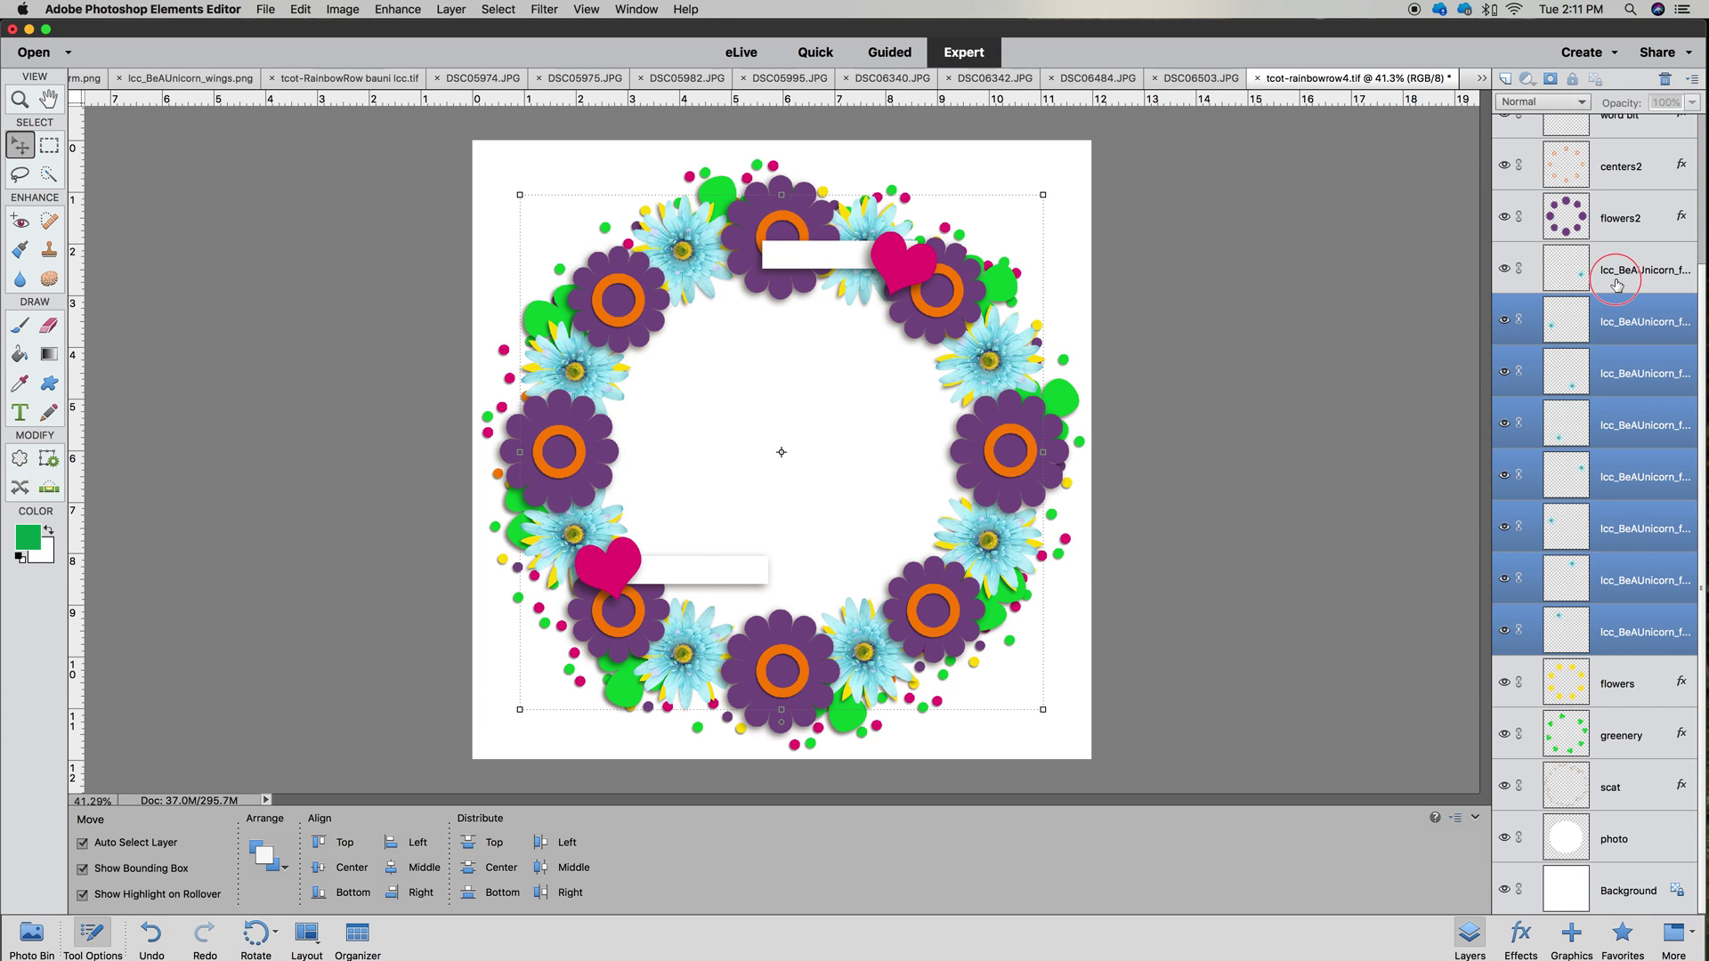
pyautogui.keyDown('shift'); pyautogui.click(1616, 284); pyautogui.keyUp('shift')
pyautogui.rightClick(1617, 284)
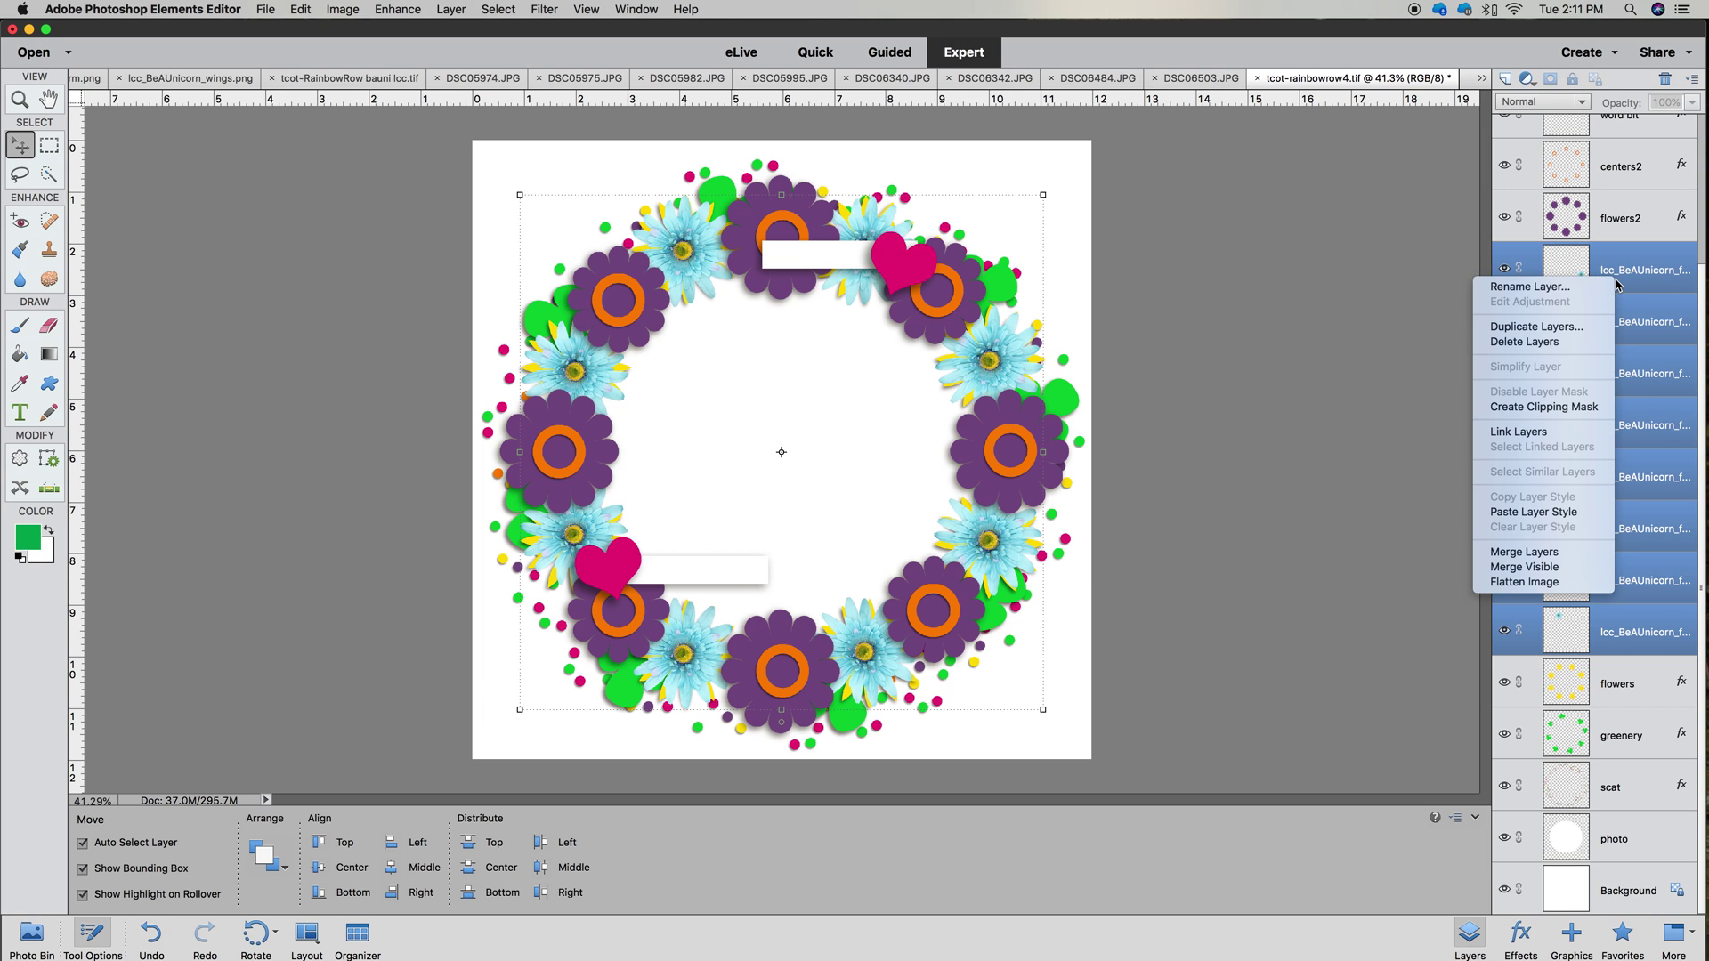
pyautogui.click(1557, 552)
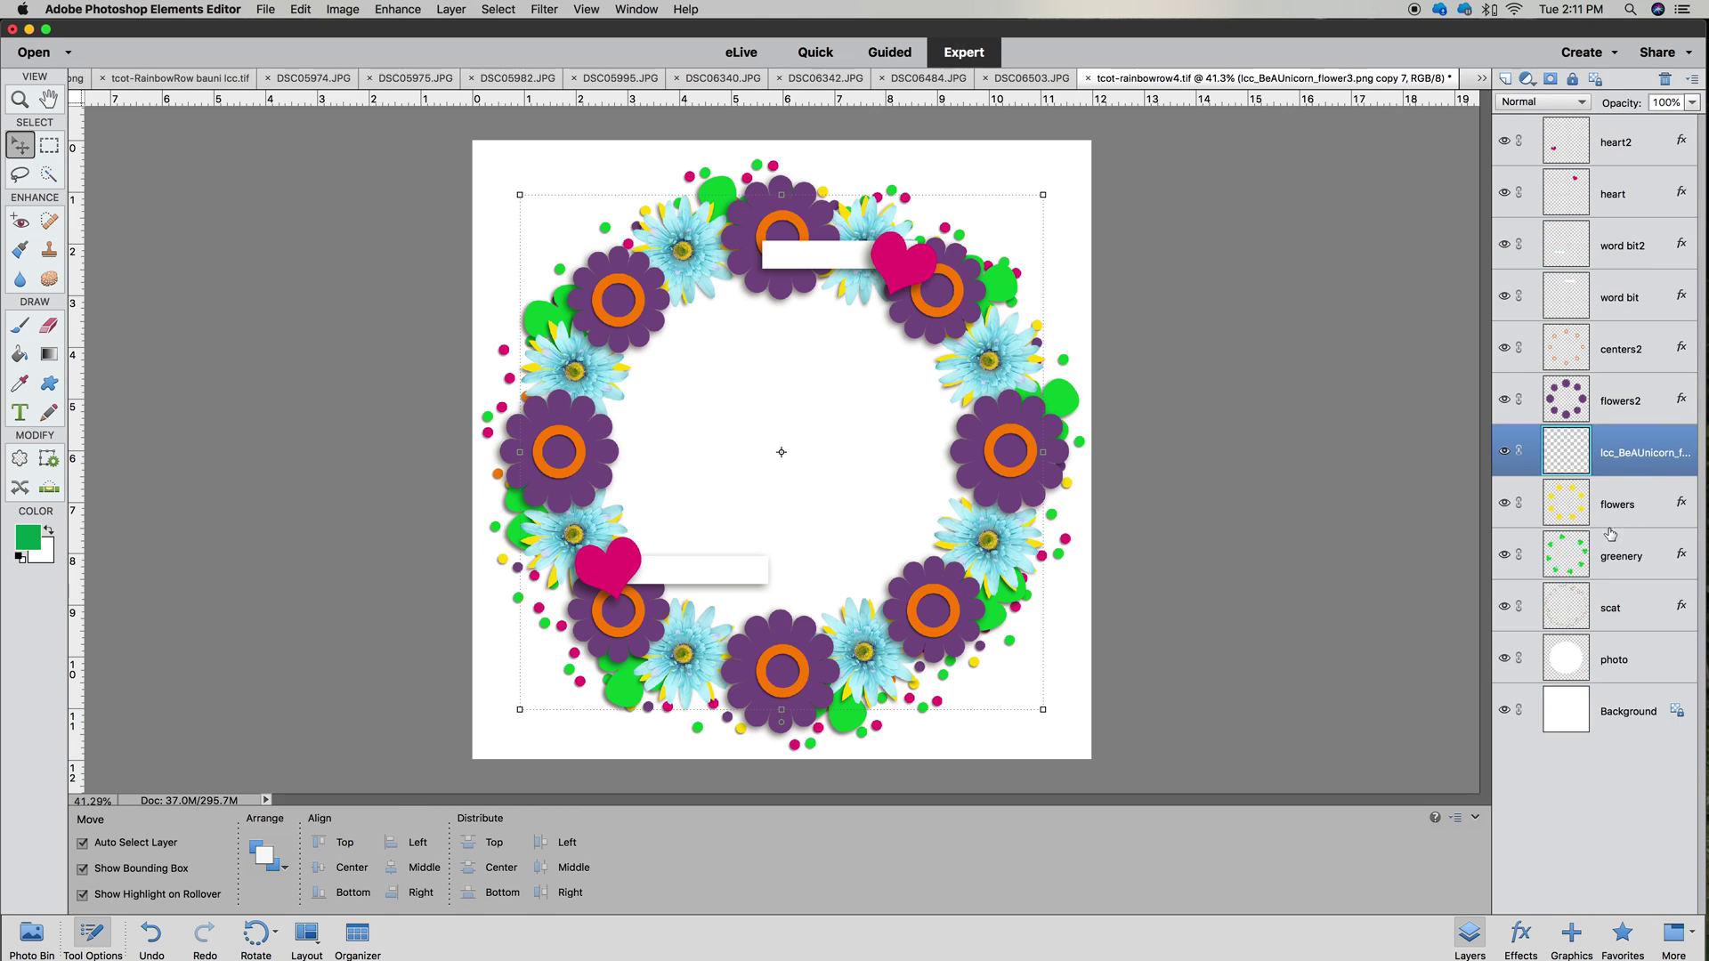
# Paste the copied layer style onto the merged daisy layer and delete the yellow "flowers" layer
pyautogui.rightClick(1617, 471)
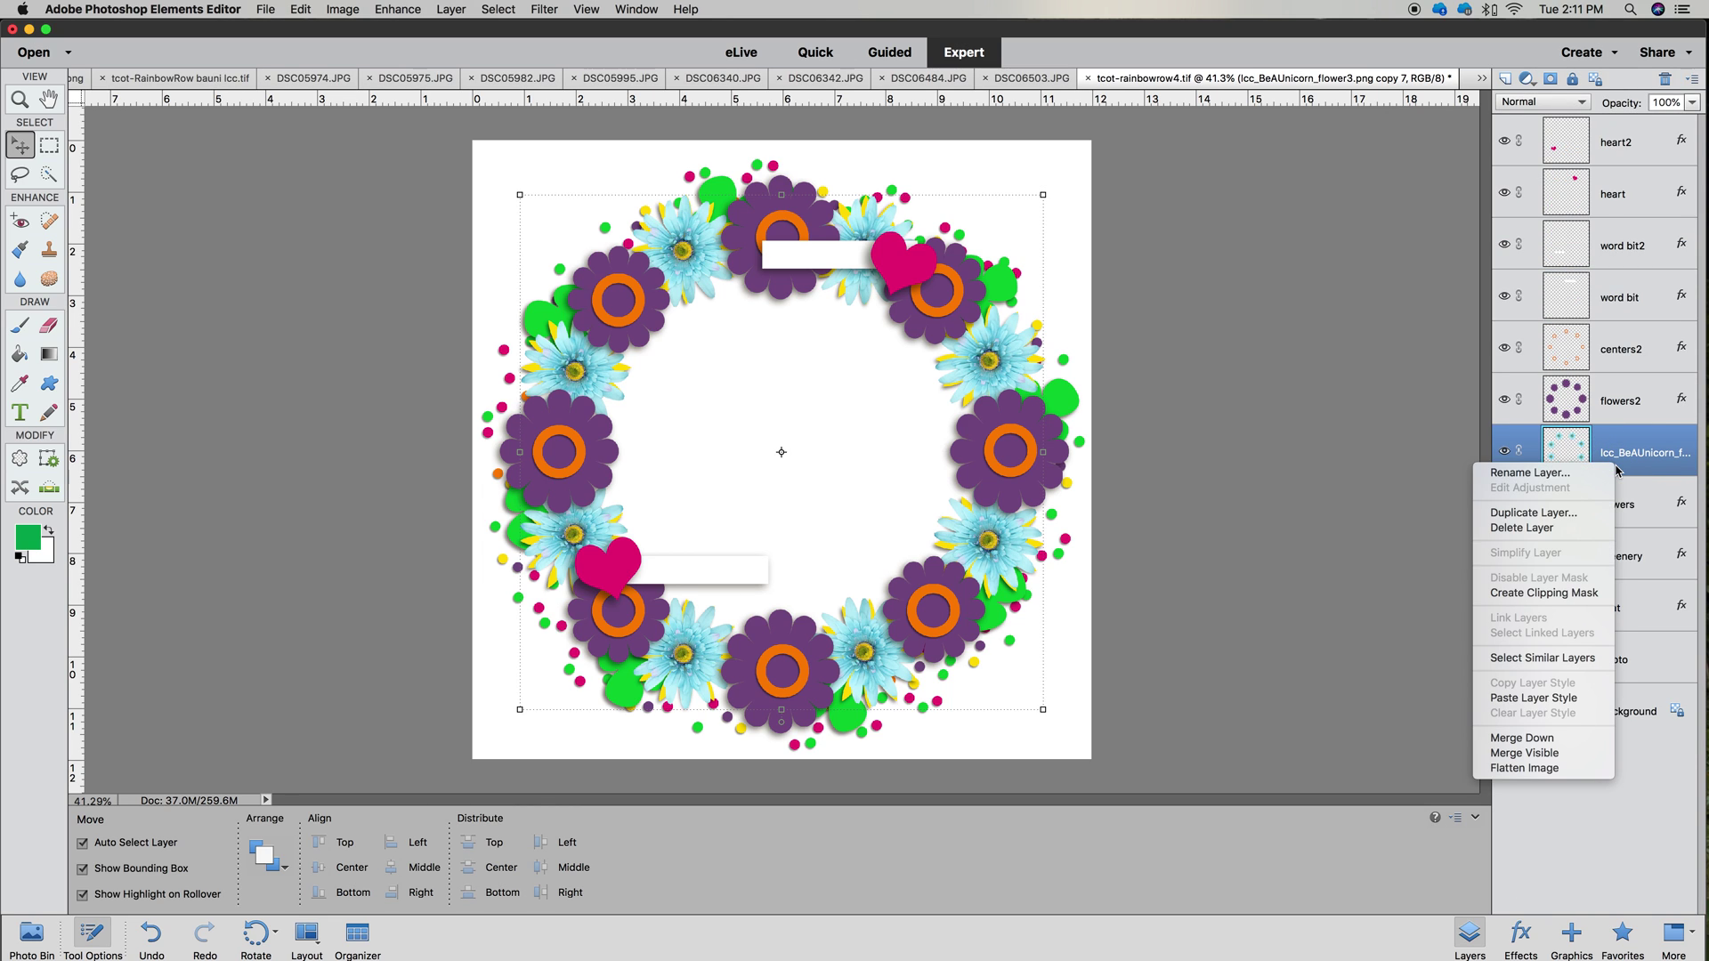
pyautogui.click(1566, 700)
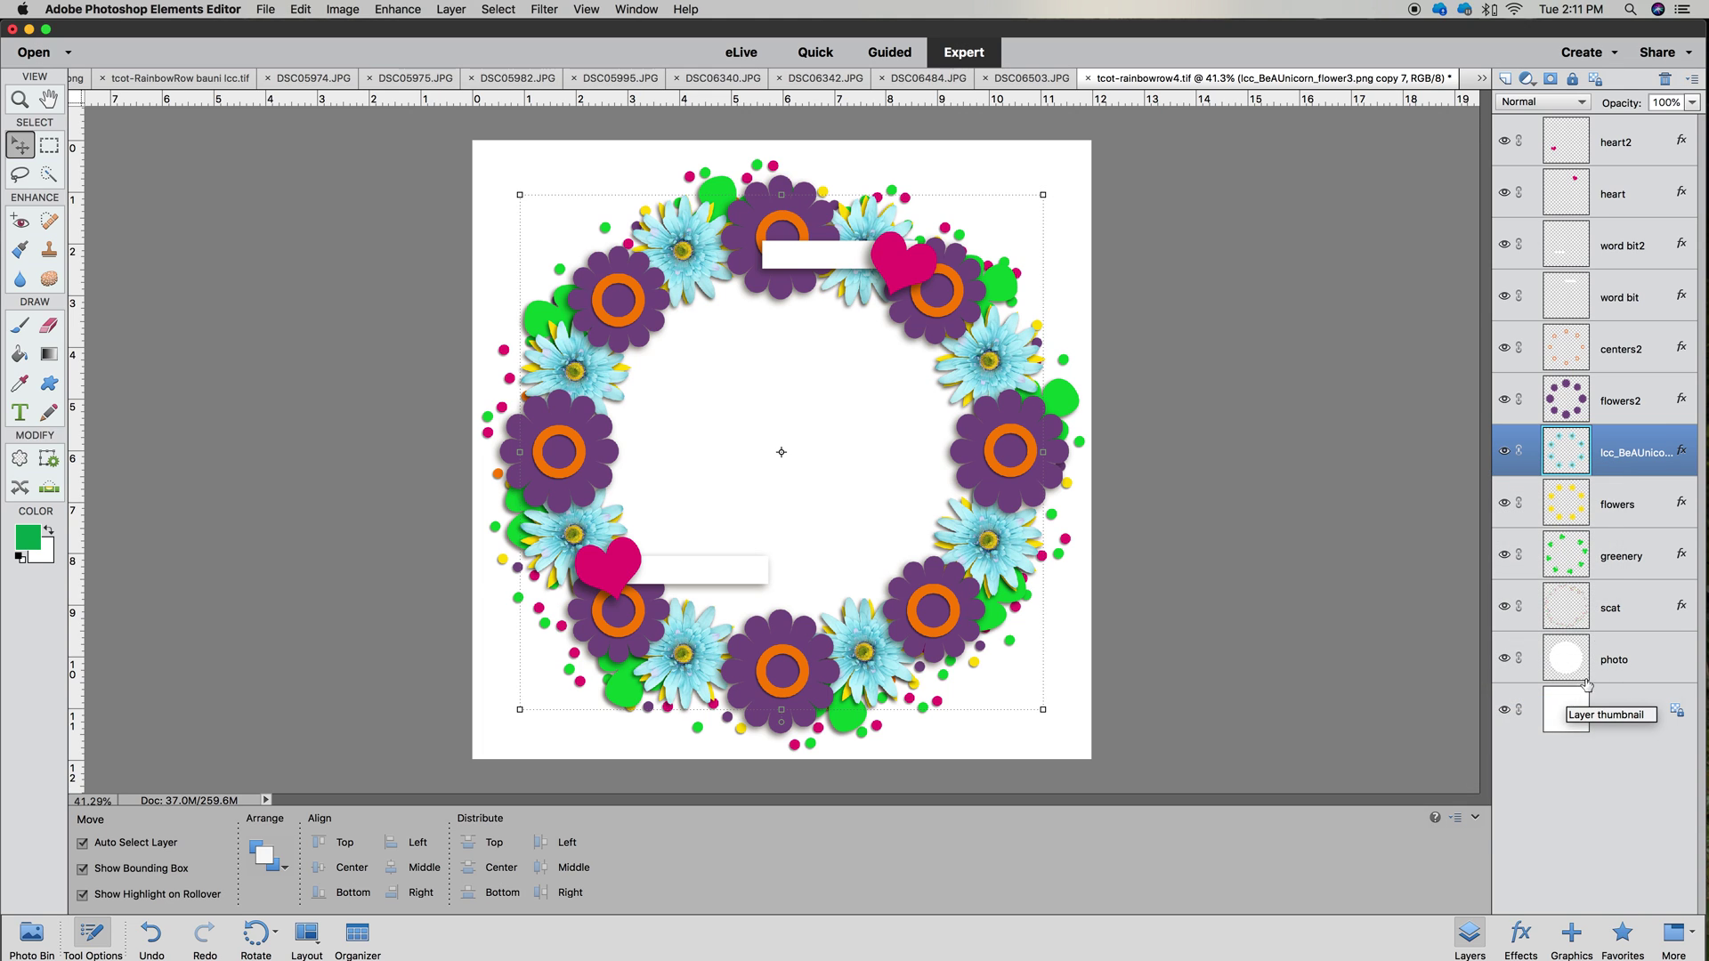
pyautogui.click(1615, 519)
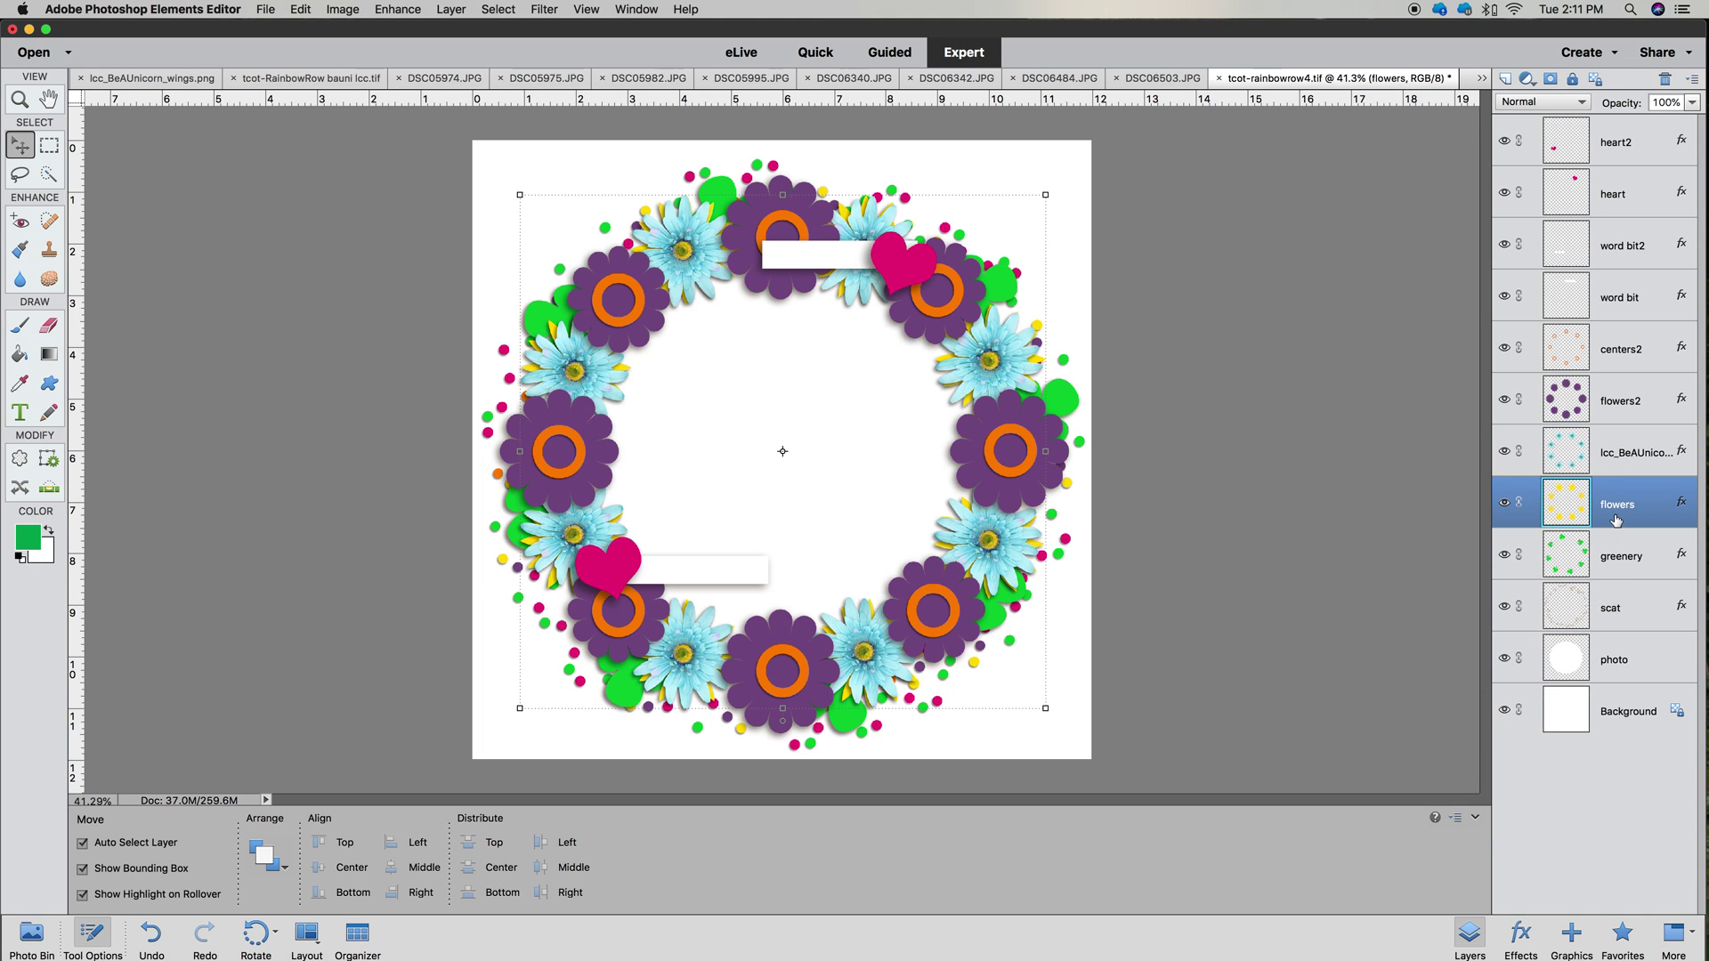
pyautogui.press('super+e')
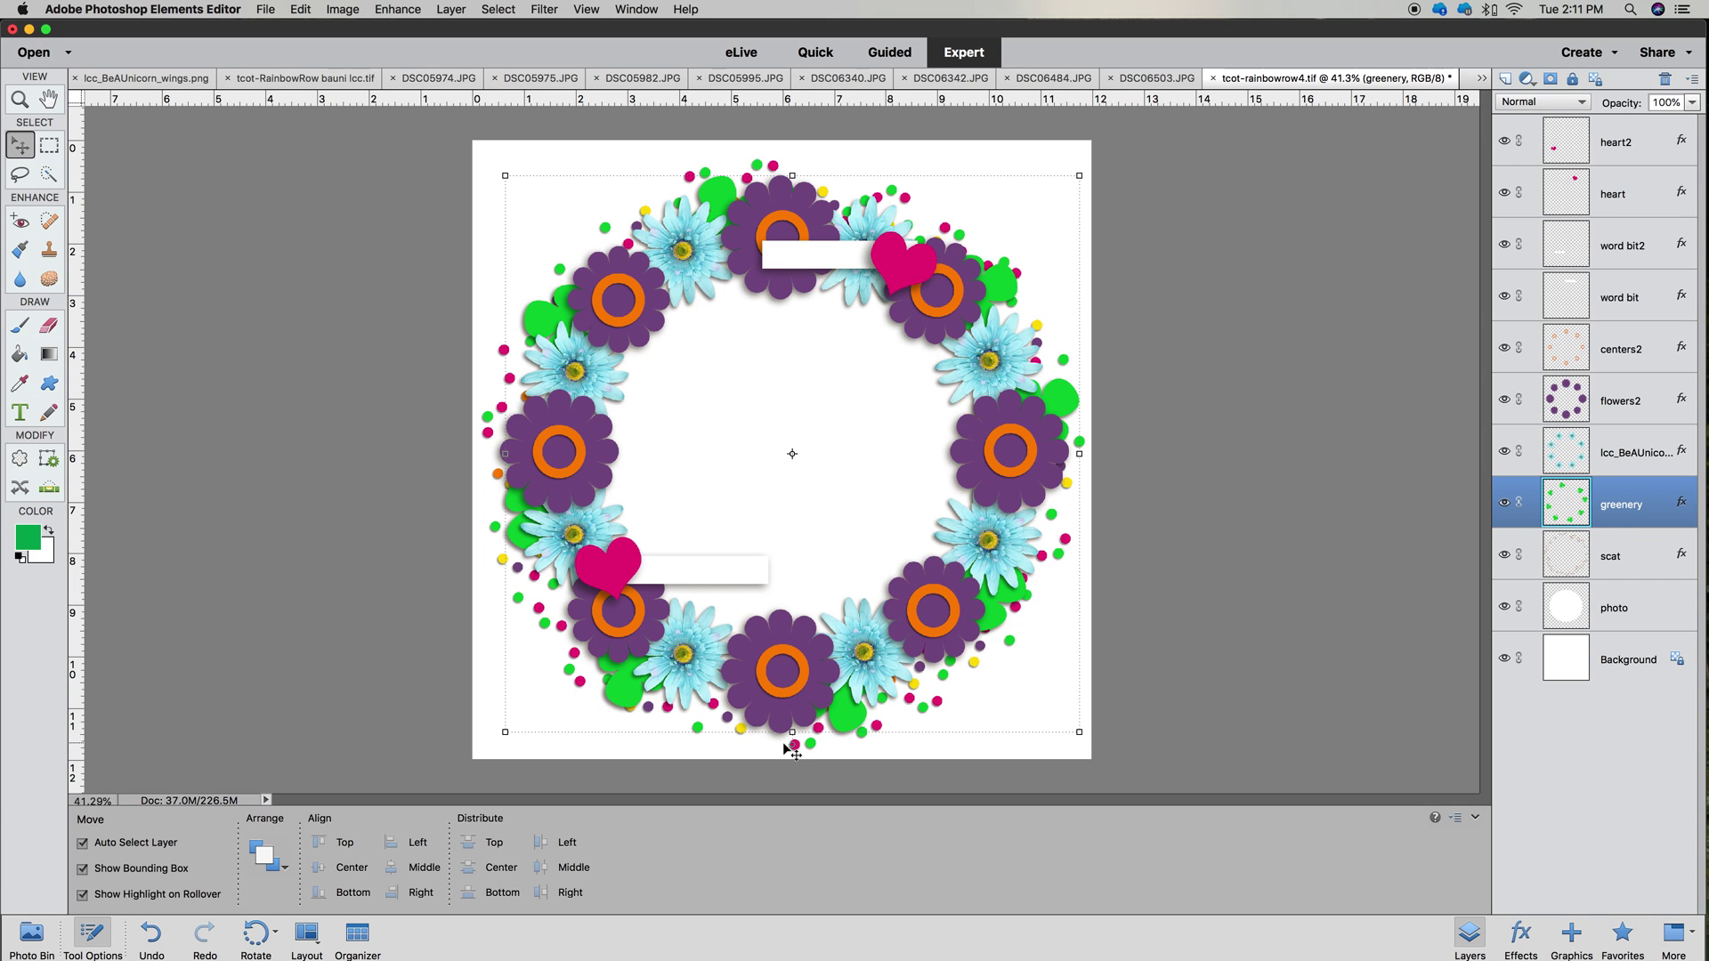
# Add the cream flower from the open kit images above the "flowers2" layer and delete the "centers2" layer
pyautogui.click(30, 935)
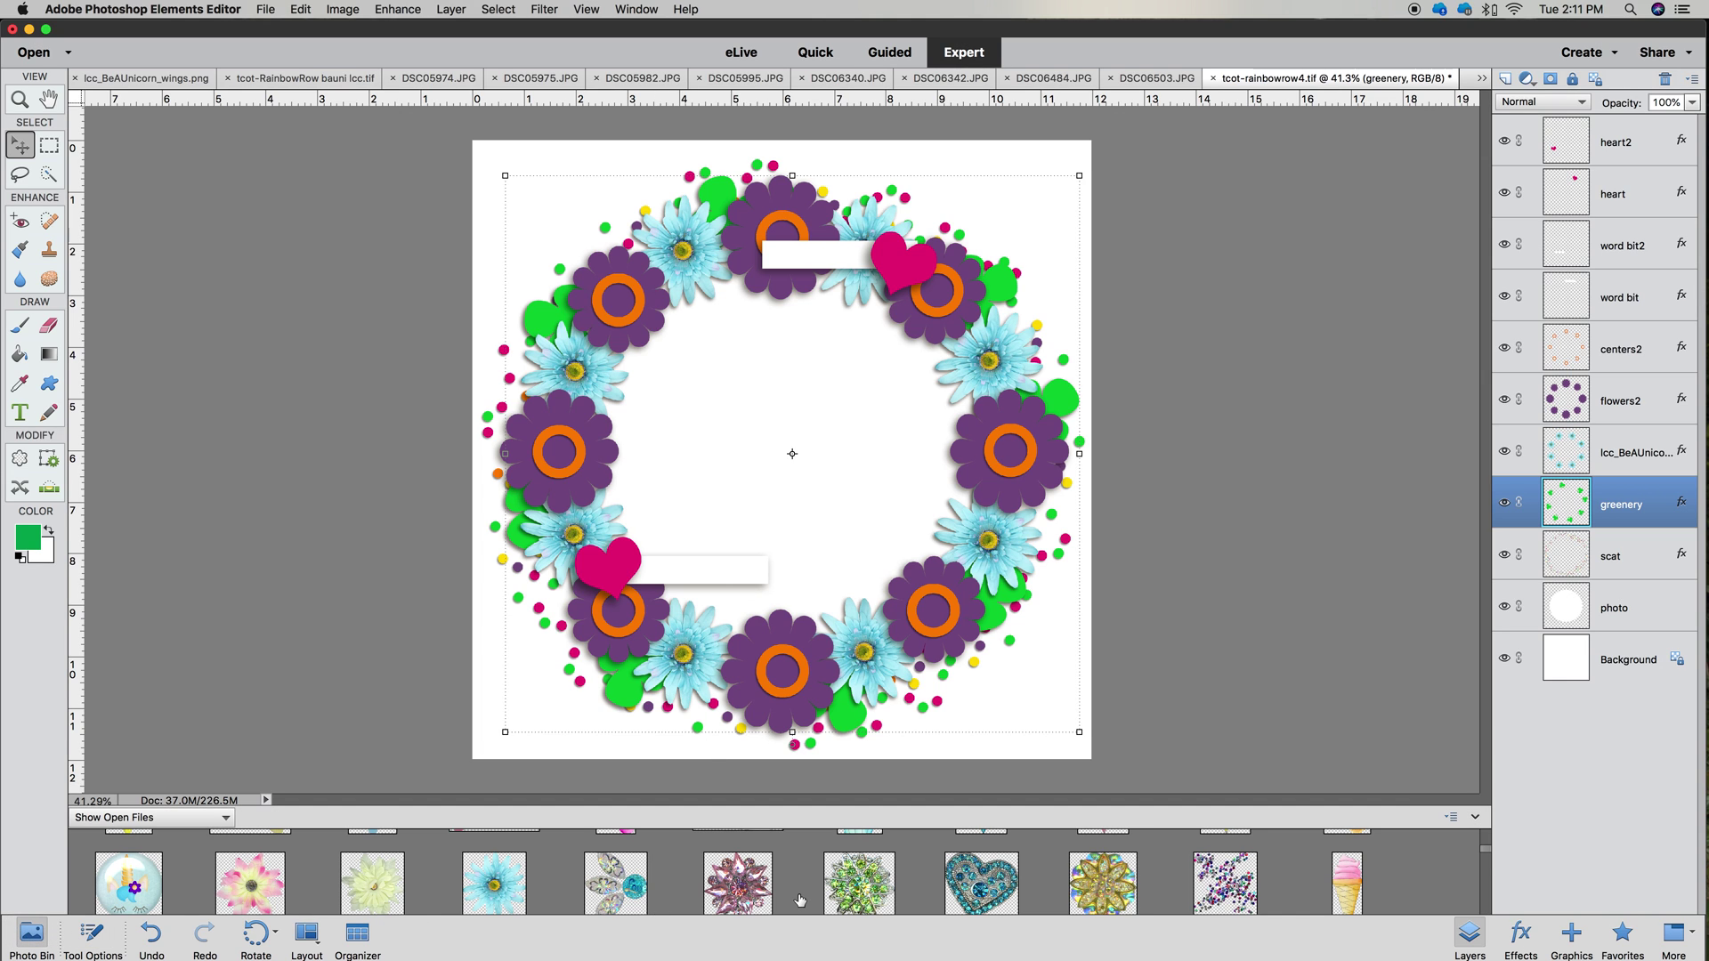
pyautogui.moveTo(379, 895); pyautogui.dragTo(753, 513)
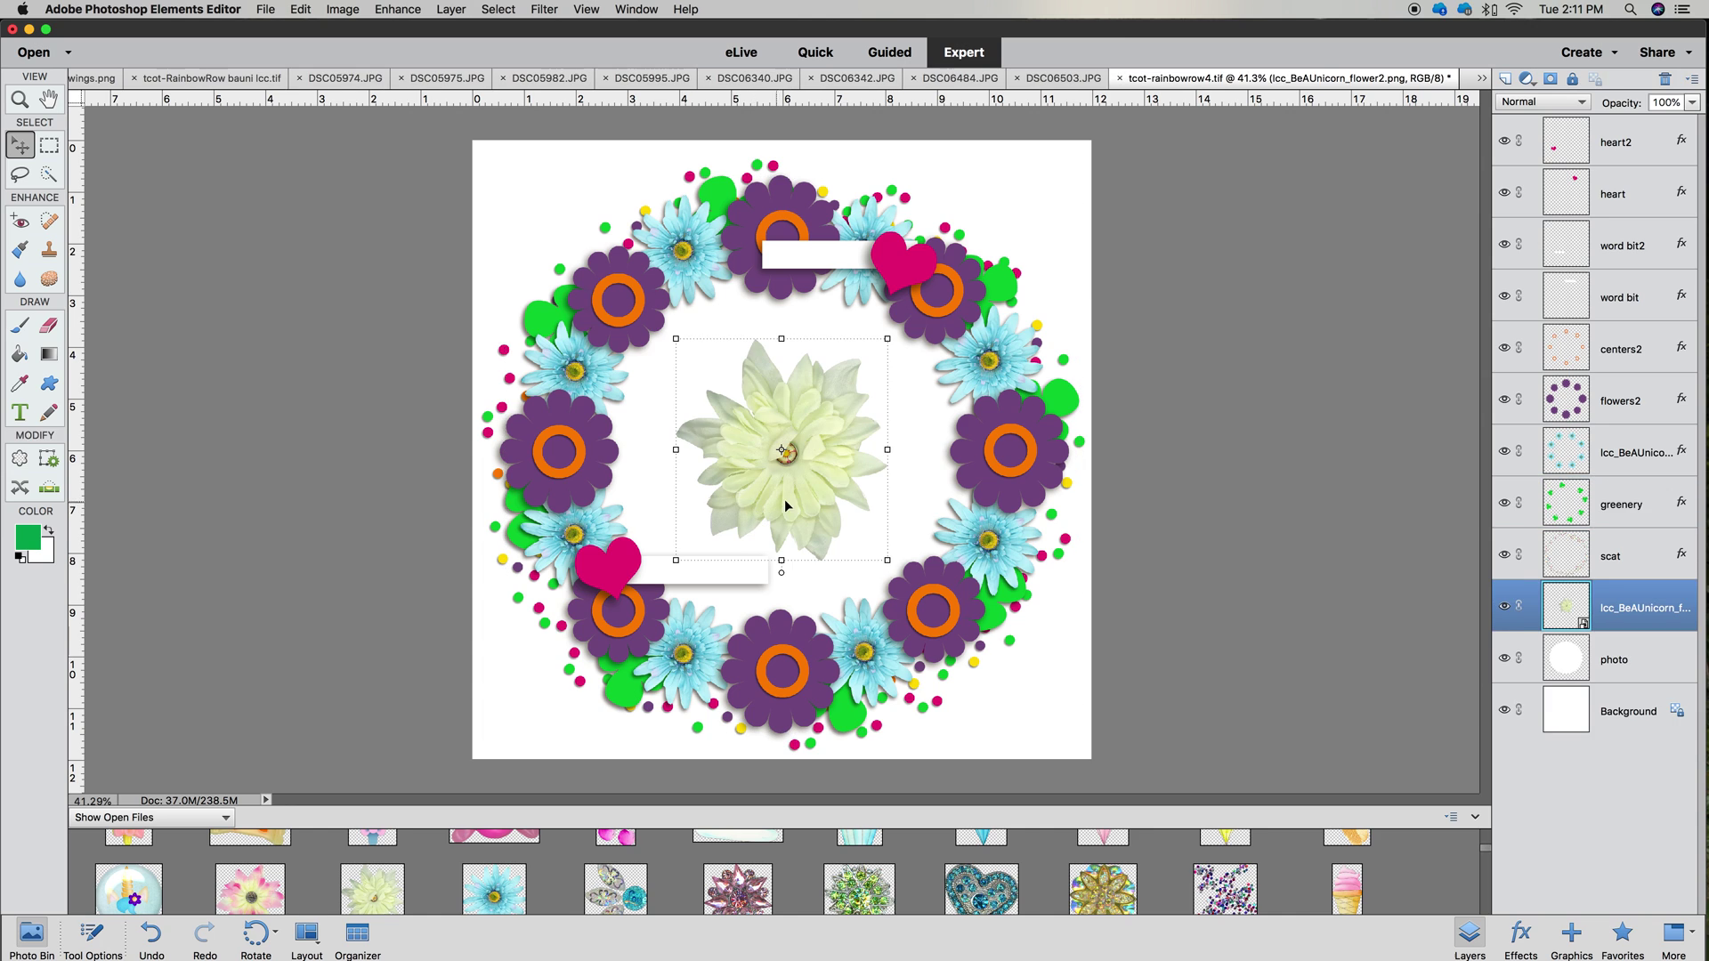
pyautogui.moveTo(1618, 612); pyautogui.dragTo(1621, 399)
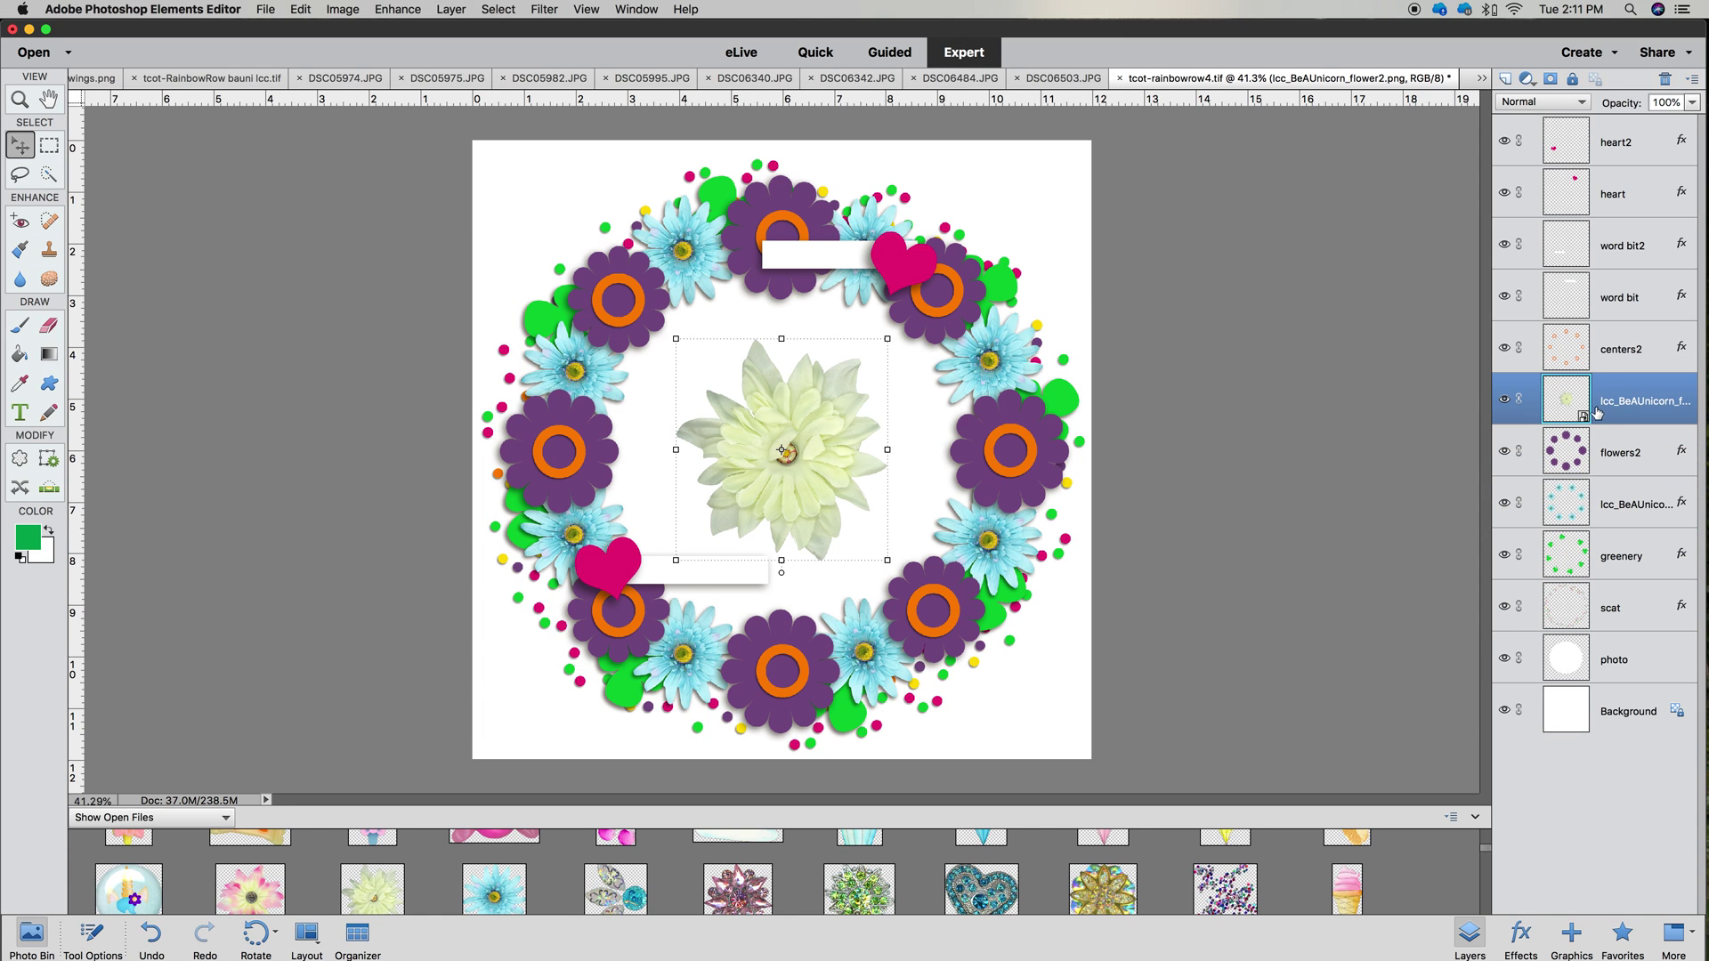
pyautogui.click(1620, 358)
pyautogui.press('Delete')
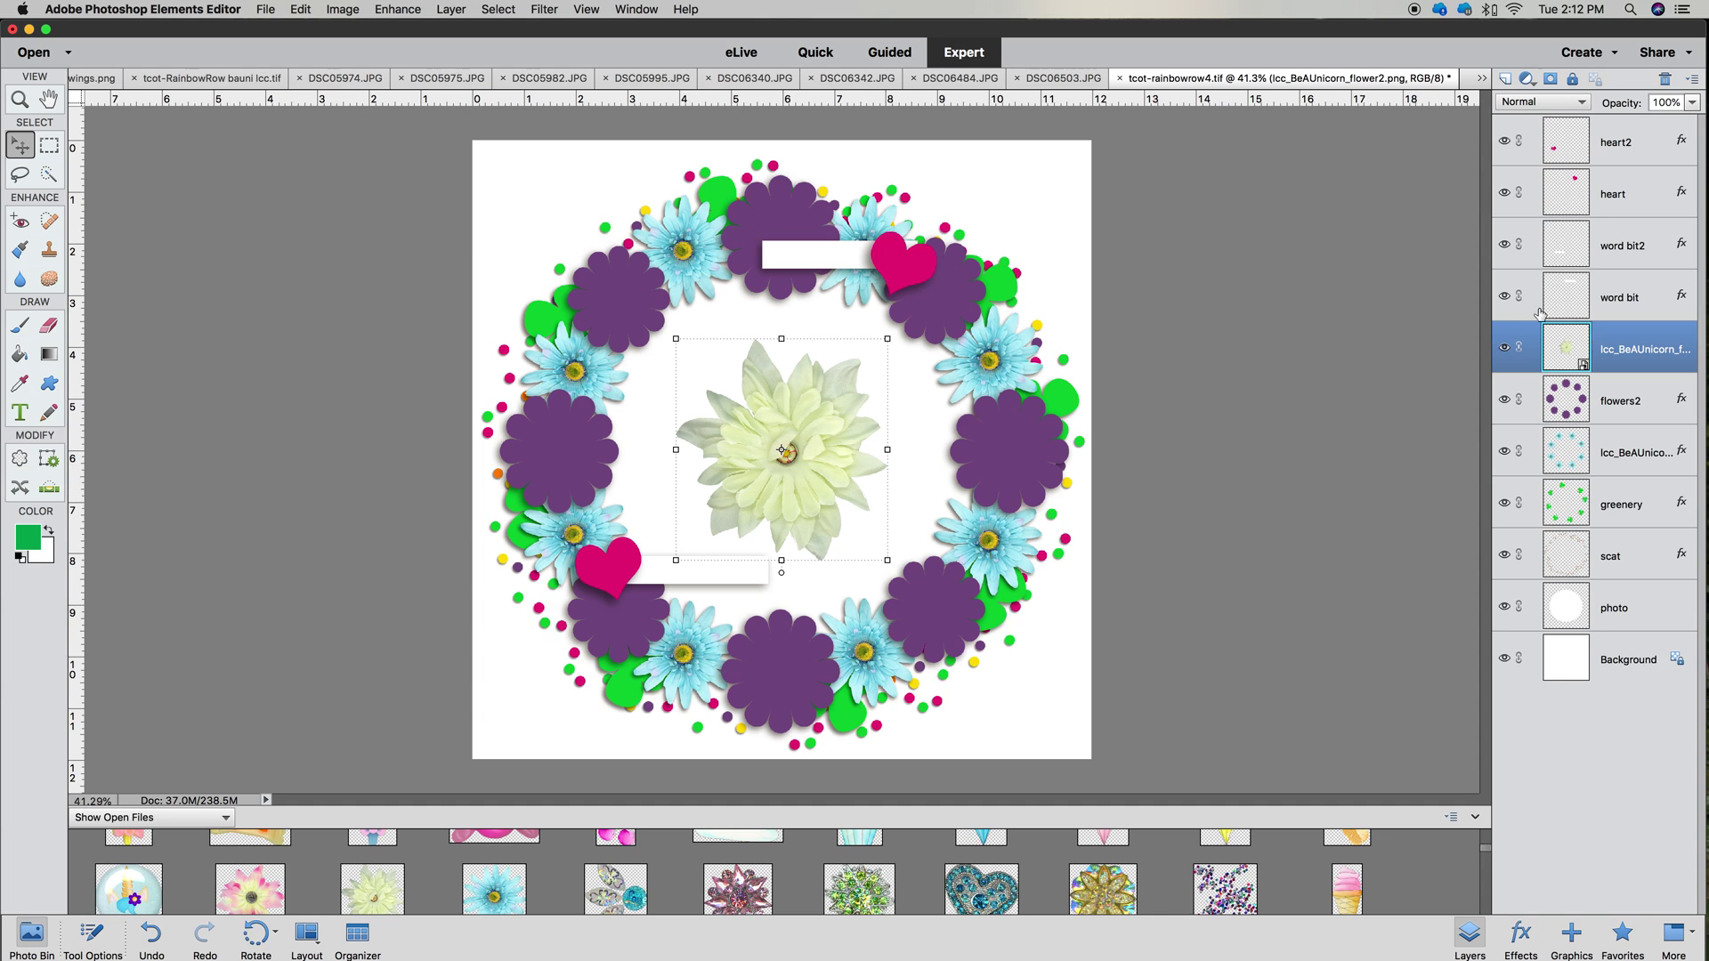
# Scale the cream flower to about 69%, rotate it about 36 degrees clockwise and place it over the wreath's top purple flower
pyautogui.moveTo(886, 561); pyautogui.dragTo(840, 505)
pyautogui.moveTo(775, 424); pyautogui.dragTo(796, 248)
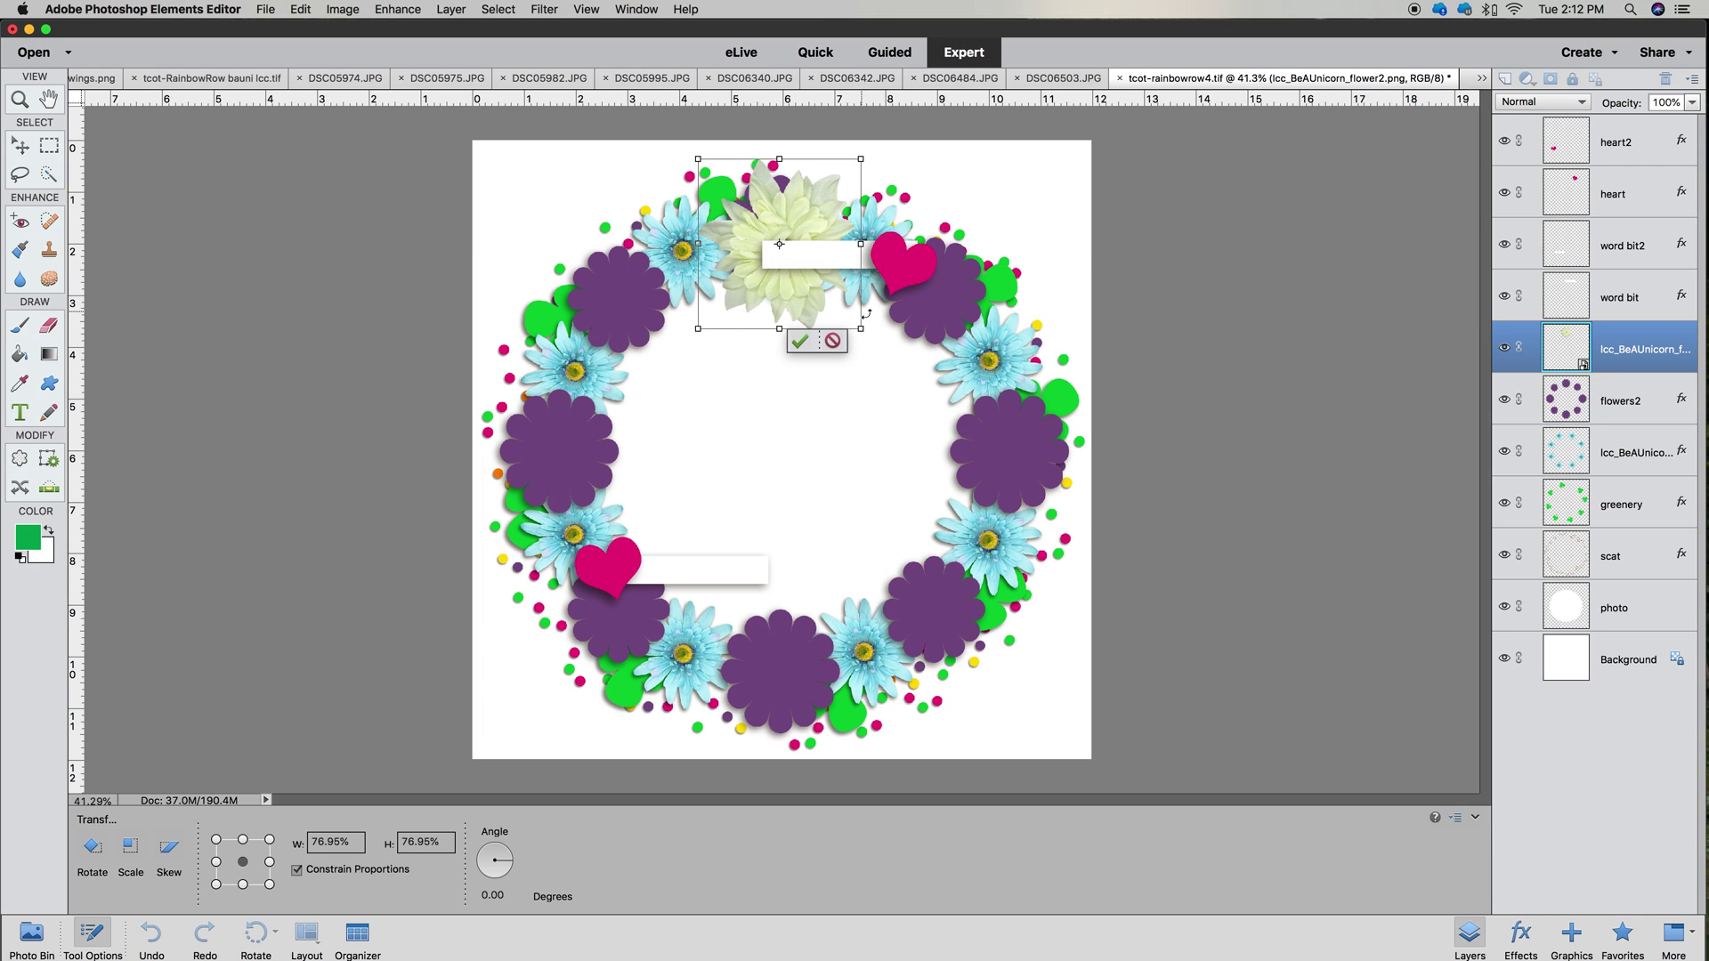
pyautogui.moveTo(857, 329); pyautogui.dragTo(789, 325)
pyautogui.moveTo(773, 282); pyautogui.dragTo(775, 283)
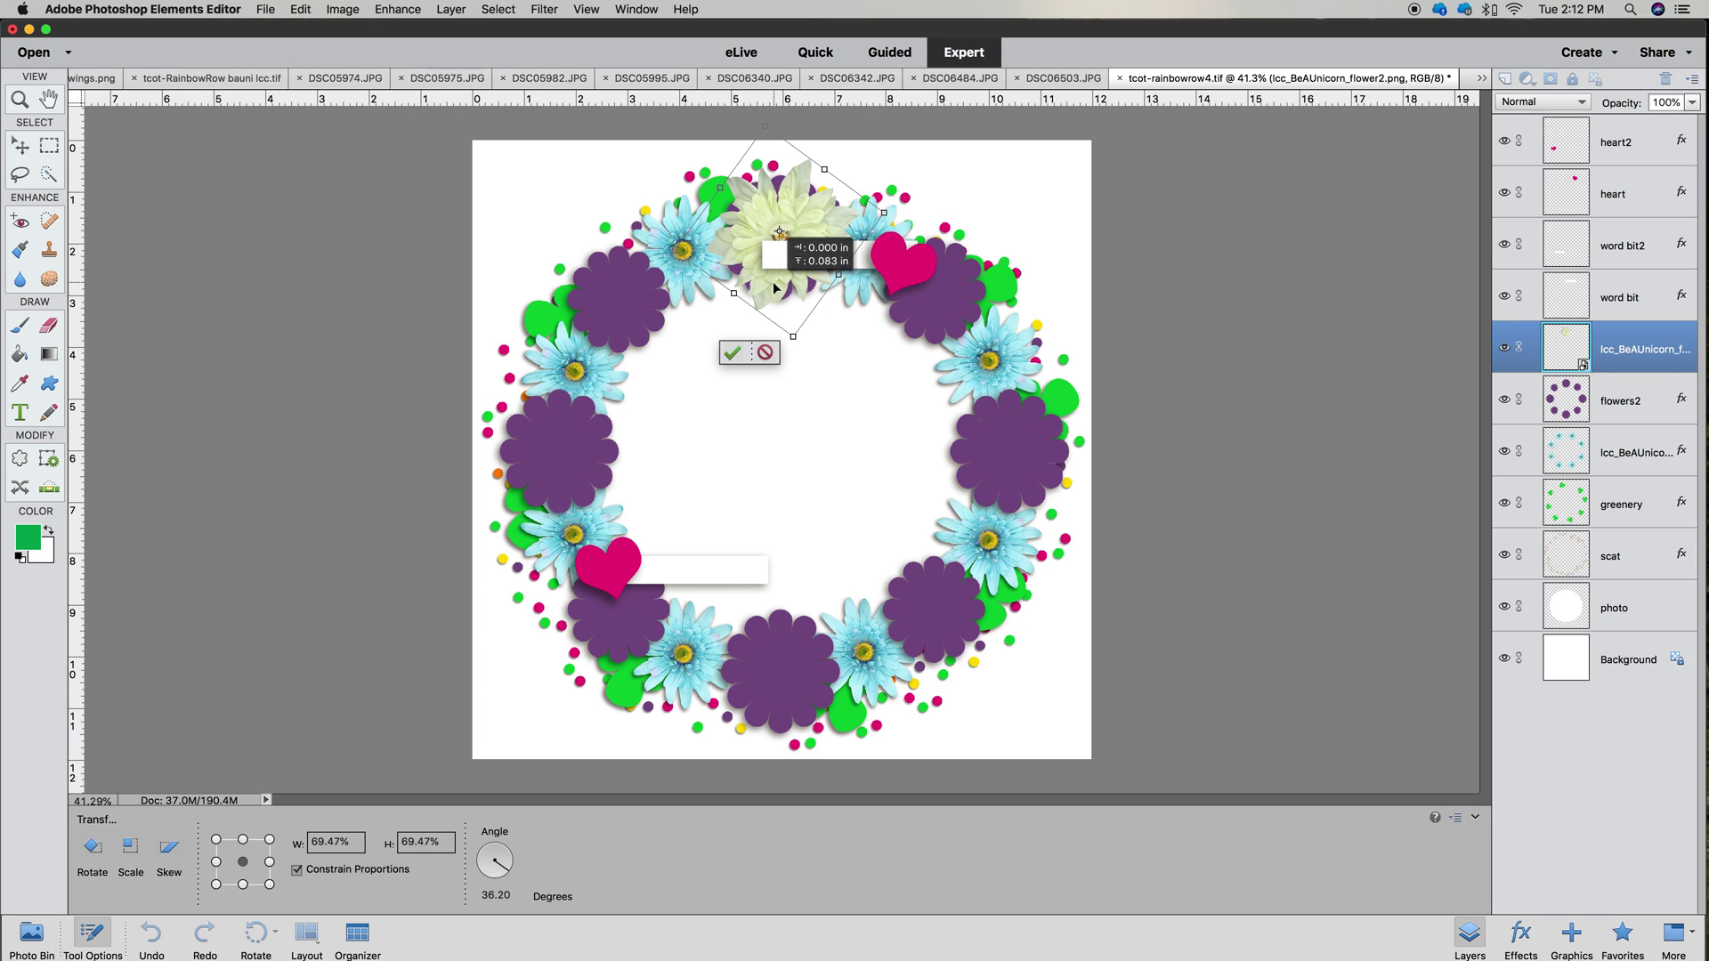
pyautogui.click(732, 350)
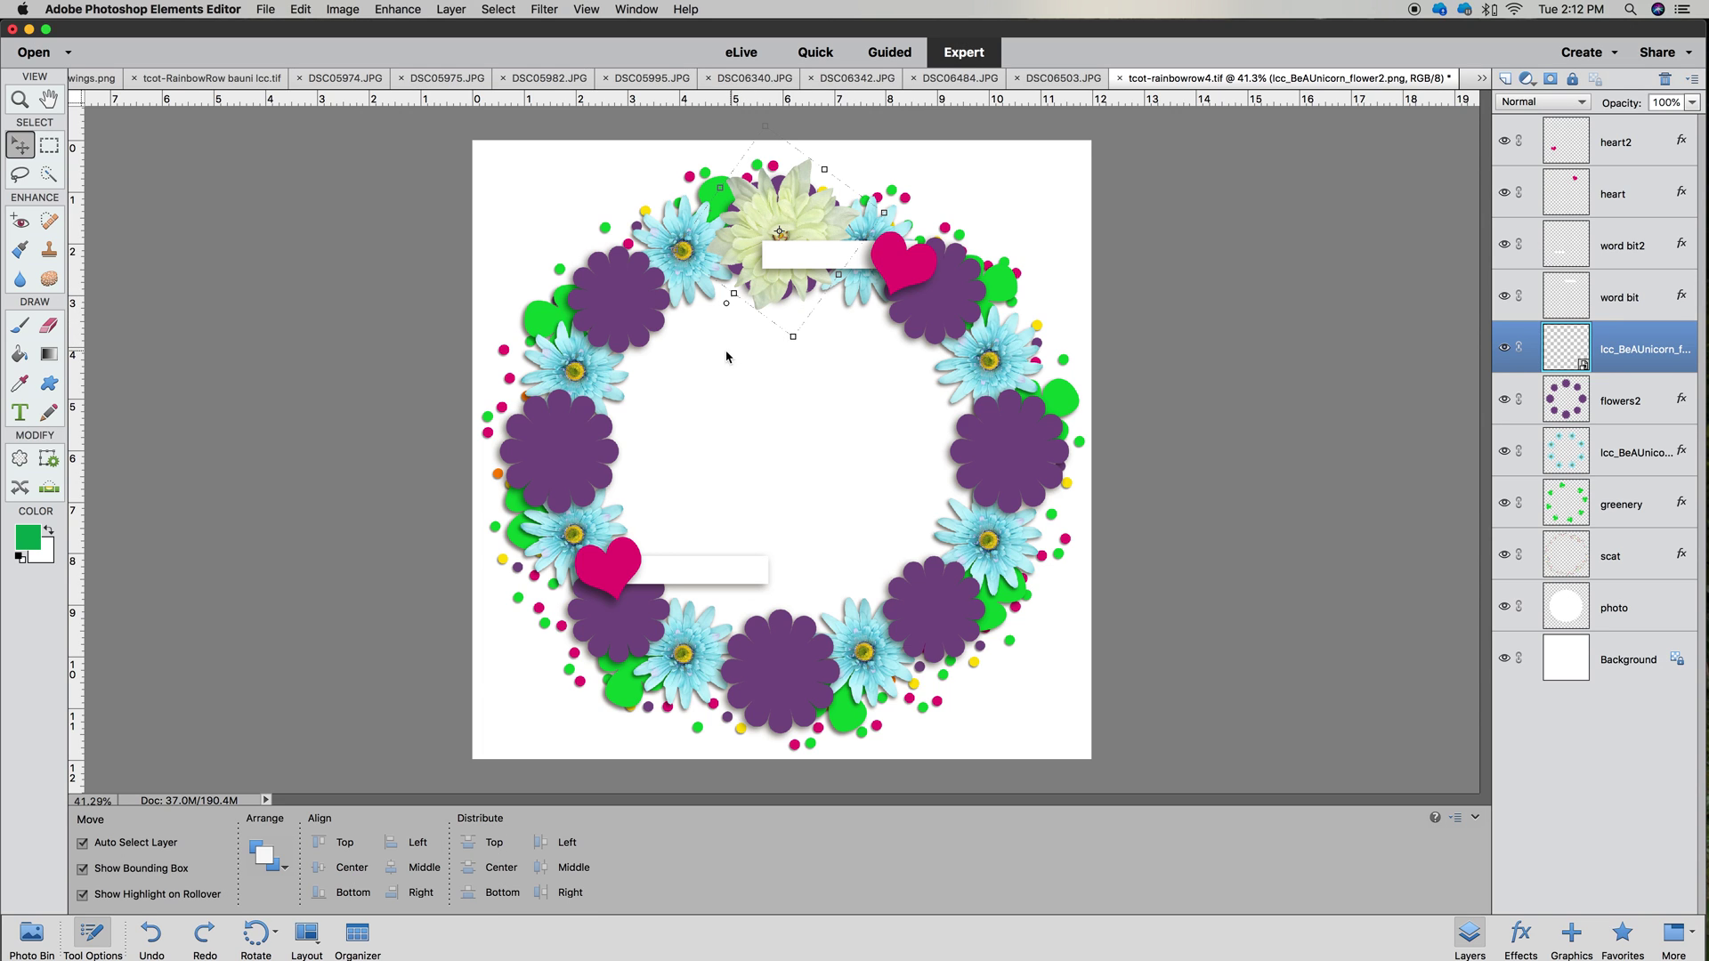
# Simplify the cream flower layer and duplicate it within the same document
pyautogui.rightClick(1621, 366)
pyautogui.click(1602, 434)
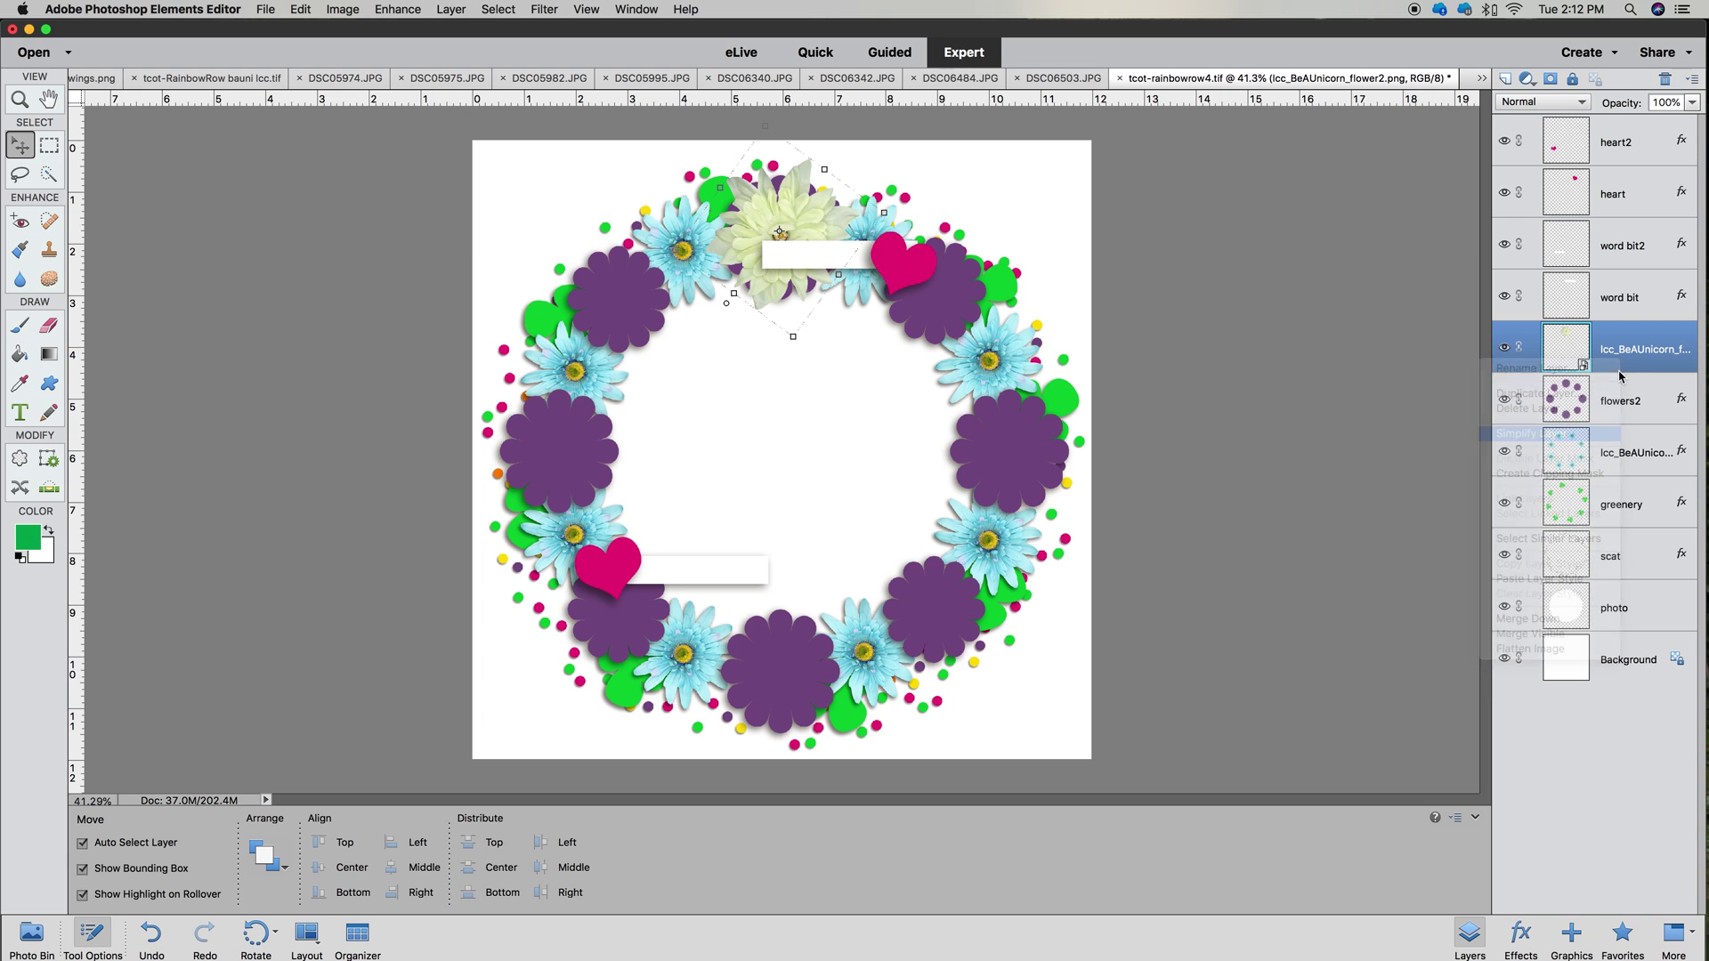
pyautogui.rightClick(1615, 363)
pyautogui.click(1585, 408)
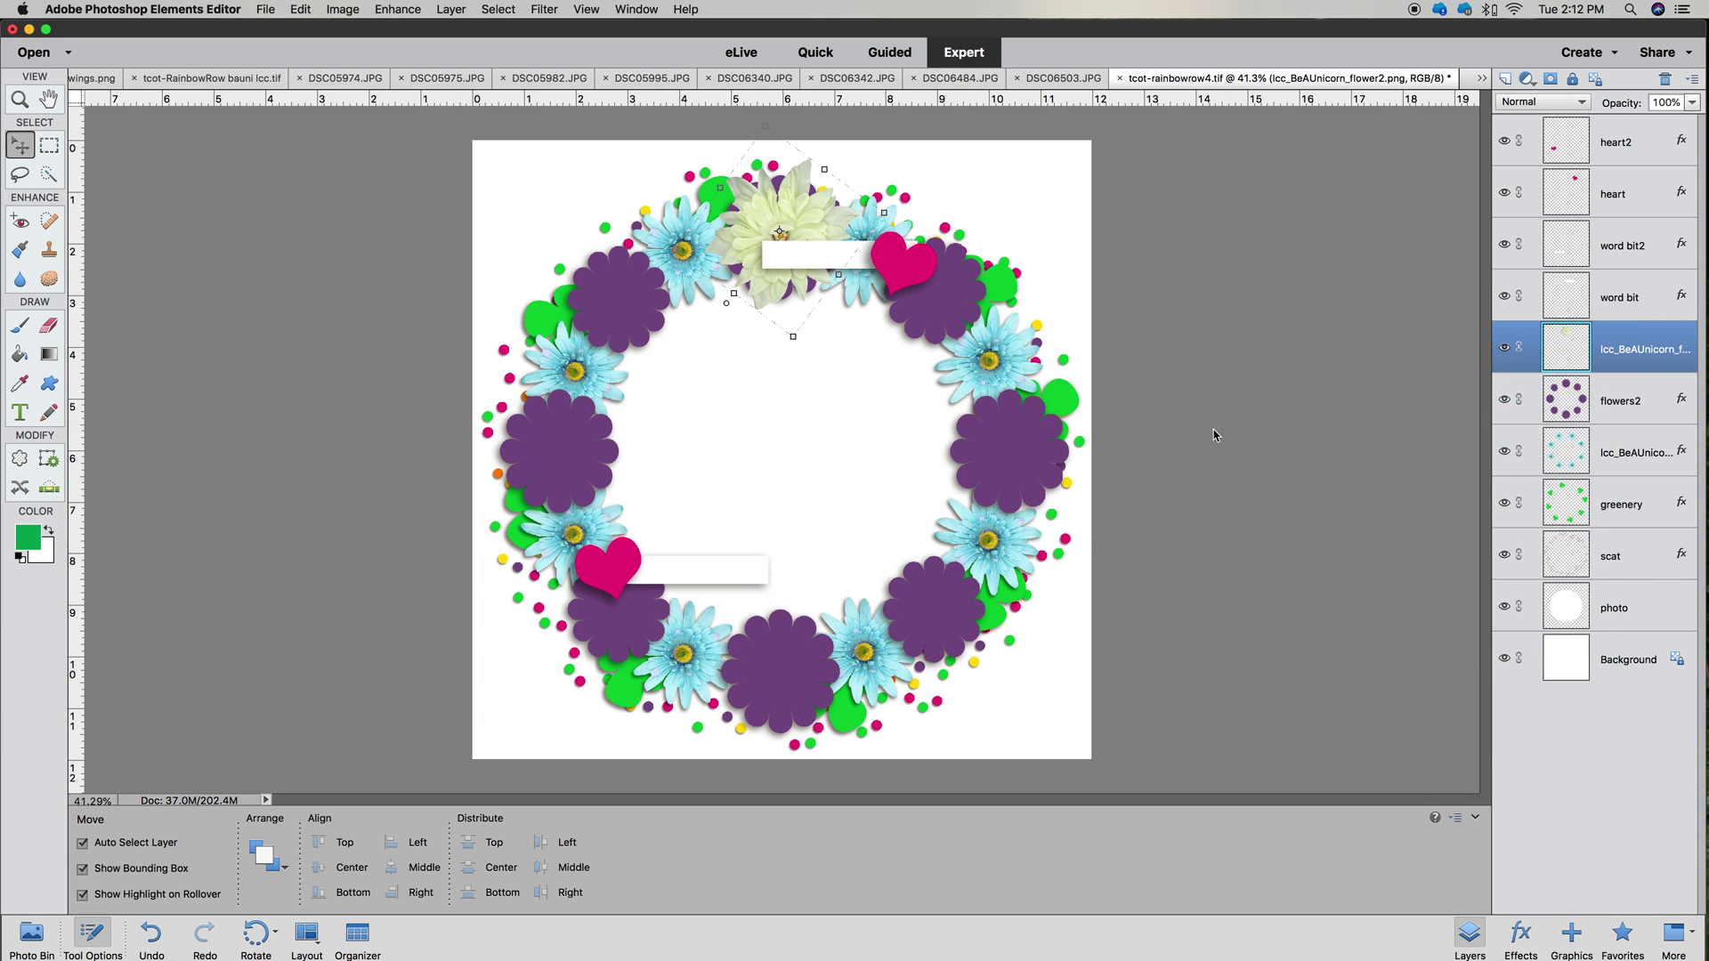
pyautogui.click(1022, 384)
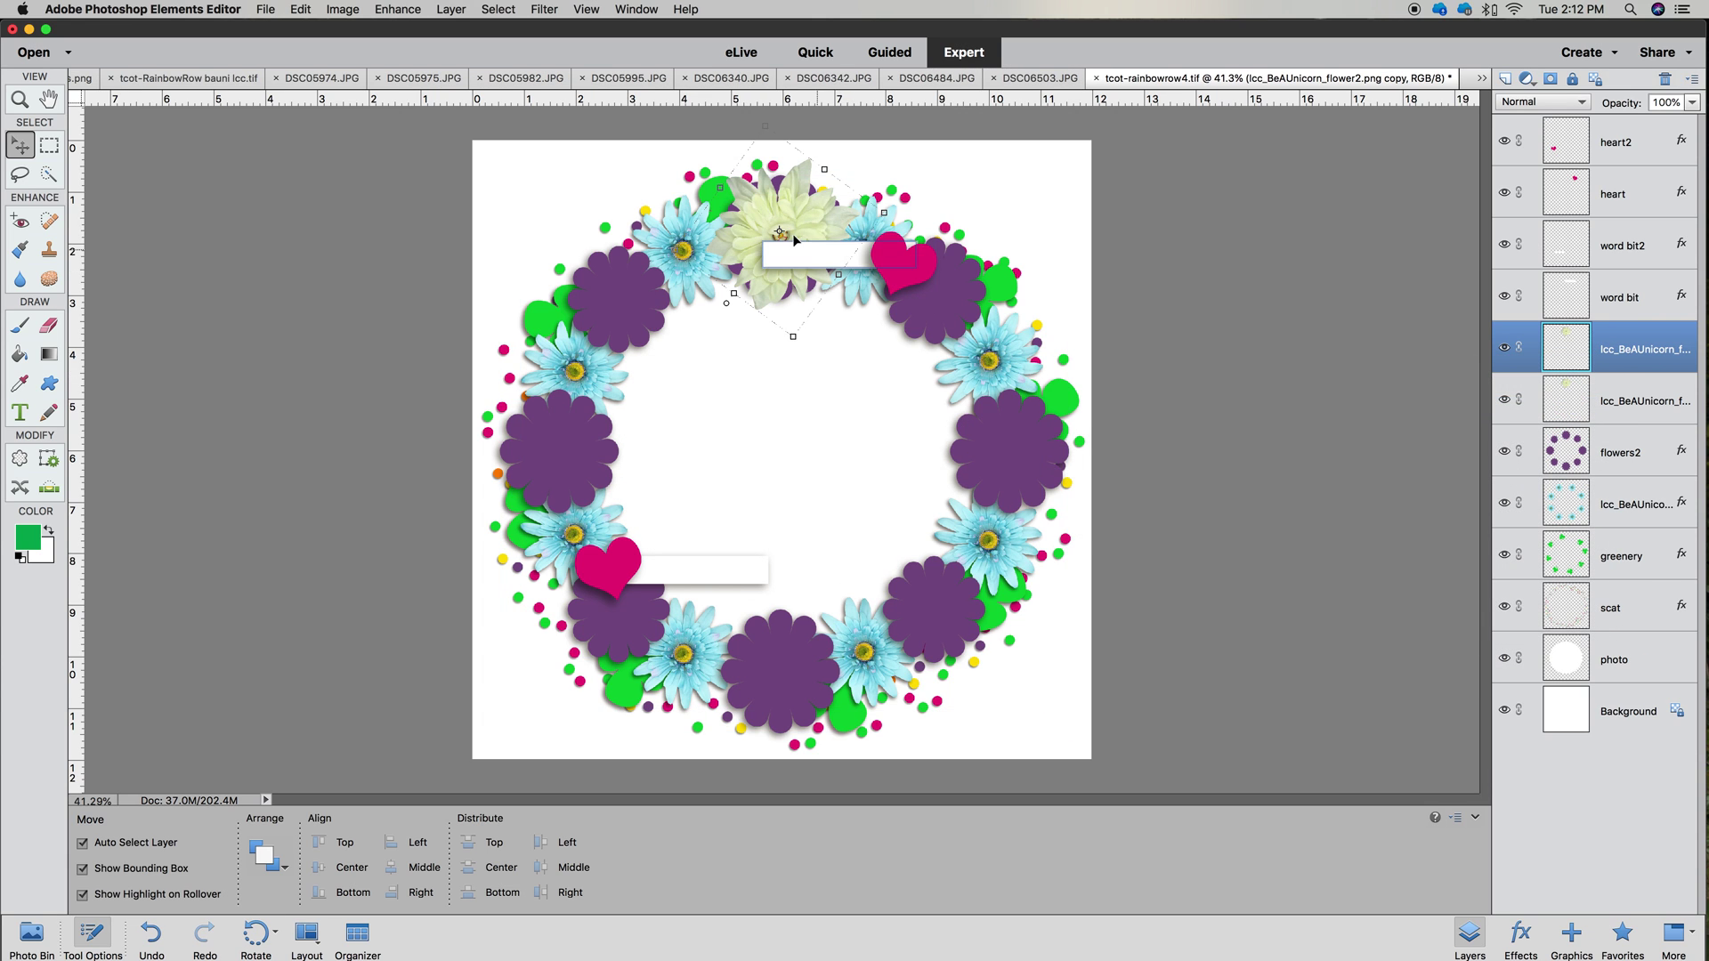
# Move the cream flower copy over the upper-right purple flower and rotate it about 14 degrees clockwise
pyautogui.moveTo(820, 235); pyautogui.dragTo(933, 270)
pyautogui.moveTo(1022, 213); pyautogui.dragTo(1031, 230)
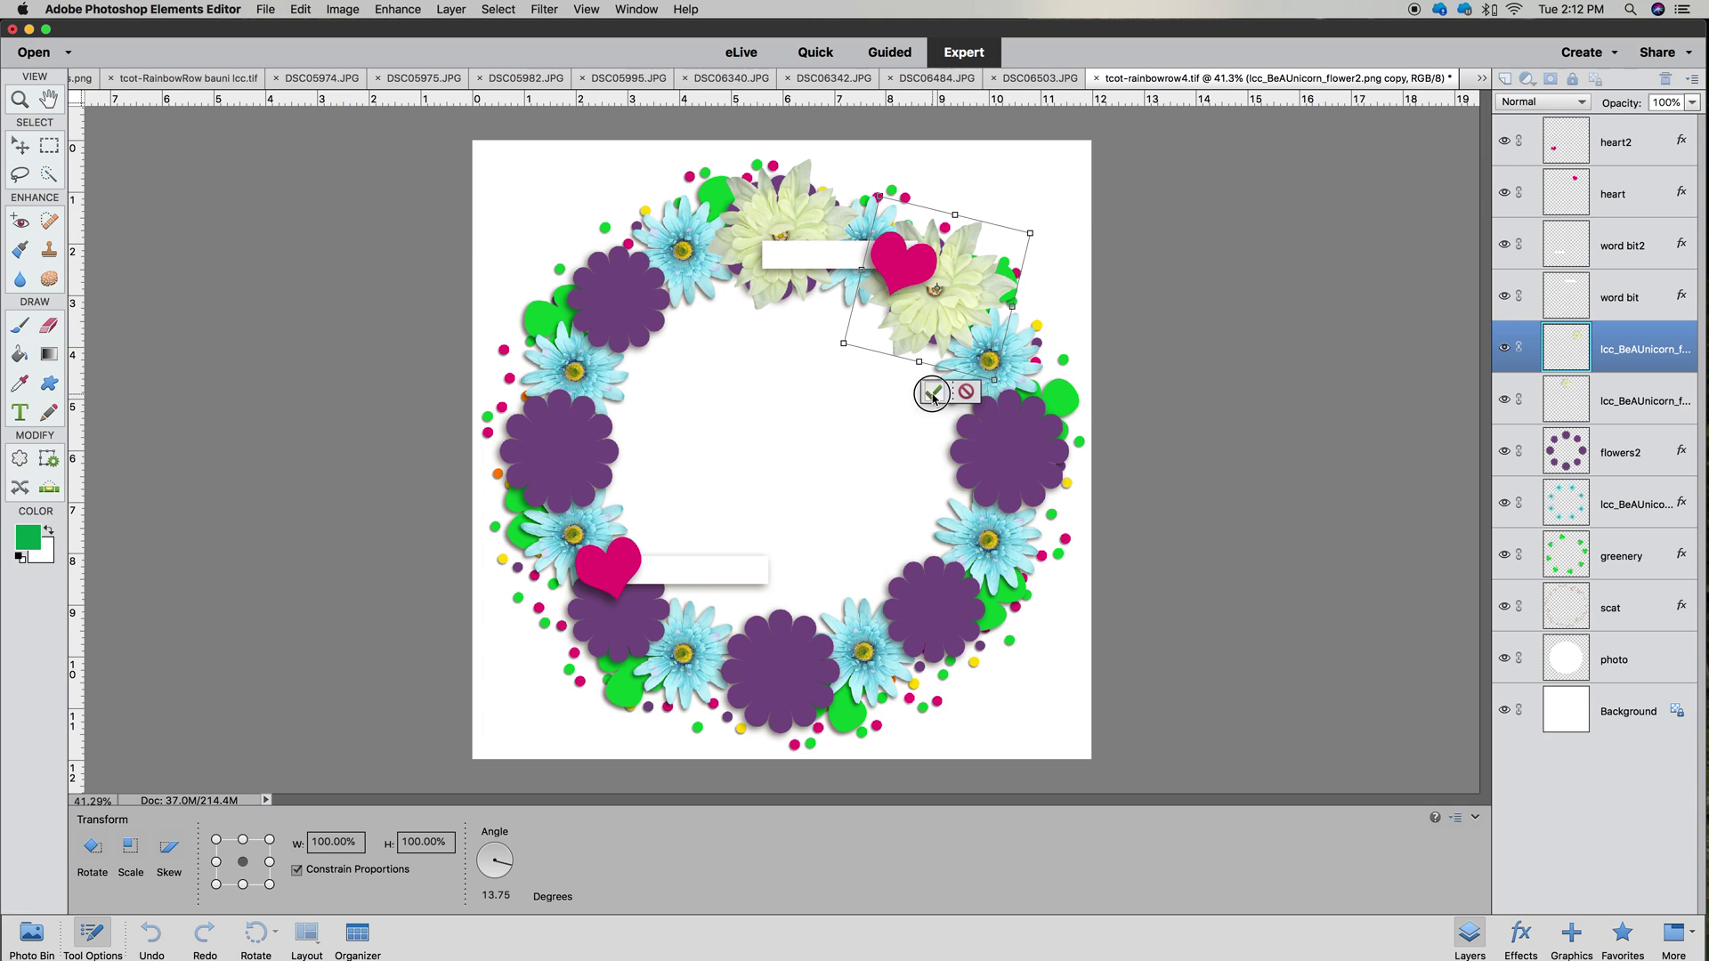
pyautogui.click(930, 391)
# Duplicate the upper-right cream flower, place the copy over the upper-left purple flower and rotate it about 13 degrees clockwise
pyautogui.rightClick(1618, 361)
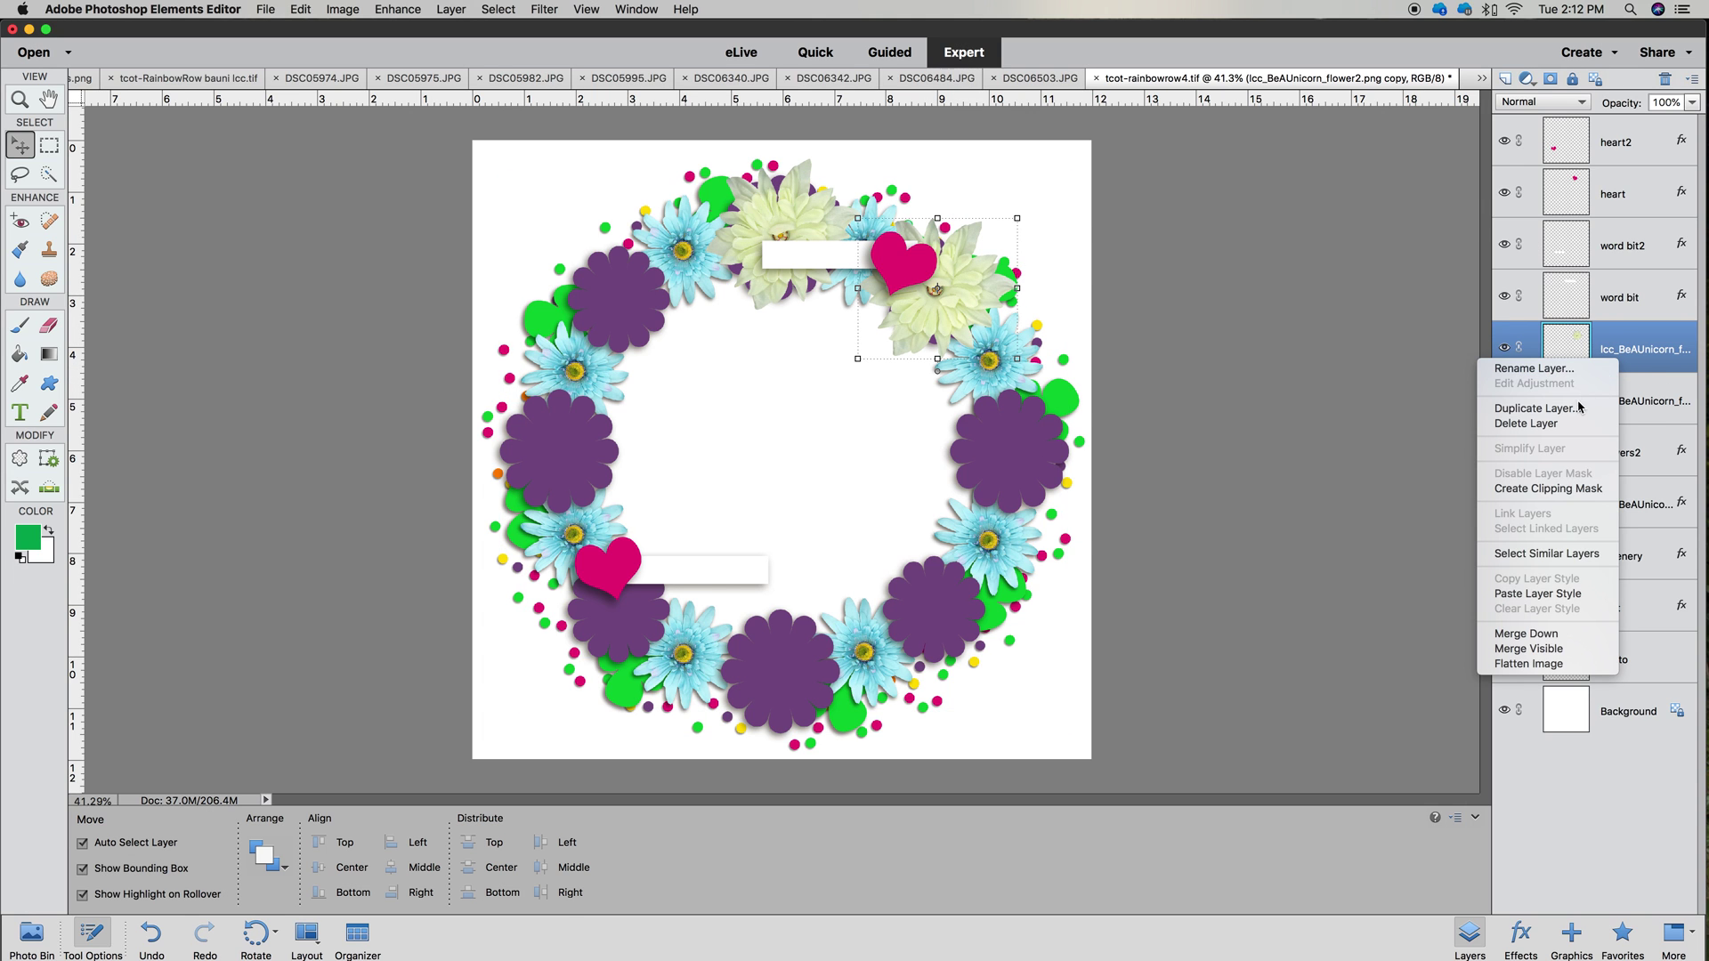
pyautogui.click(1570, 408)
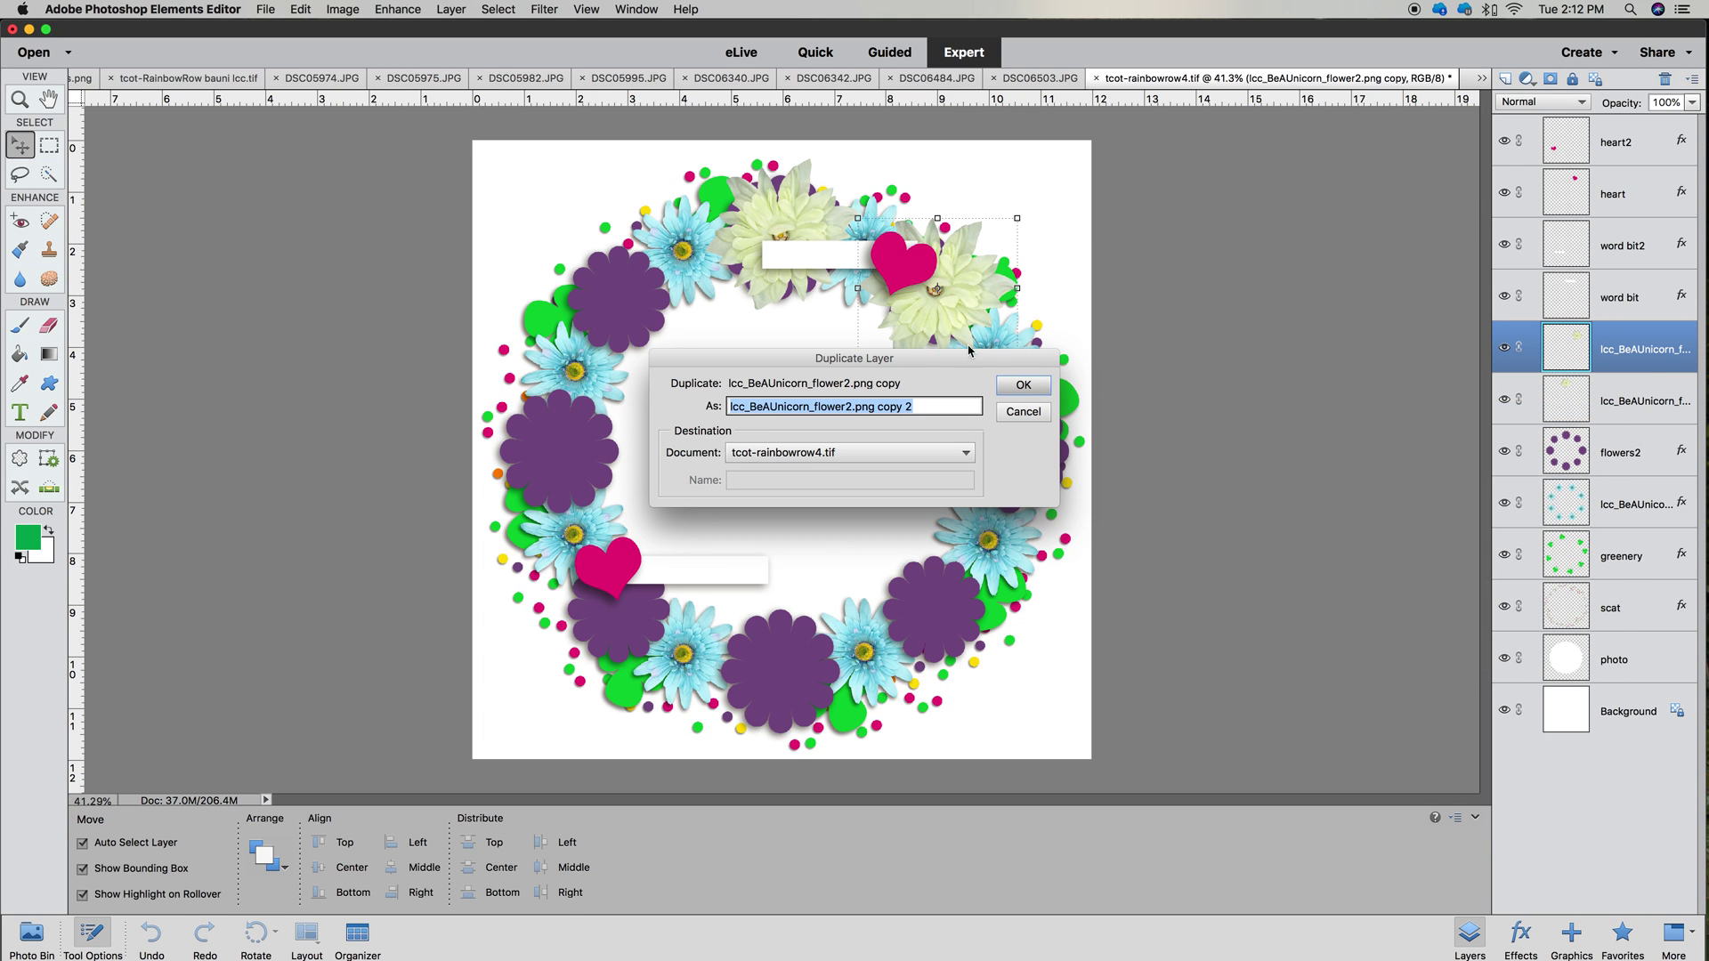
pyautogui.click(1023, 388)
pyautogui.moveTo(939, 305); pyautogui.dragTo(619, 315)
pyautogui.moveTo(706, 374)
pyautogui.mouseDown()
pyautogui.moveTo(679, 370)
pyautogui.moveTo(687, 388)
pyautogui.mouseUp()
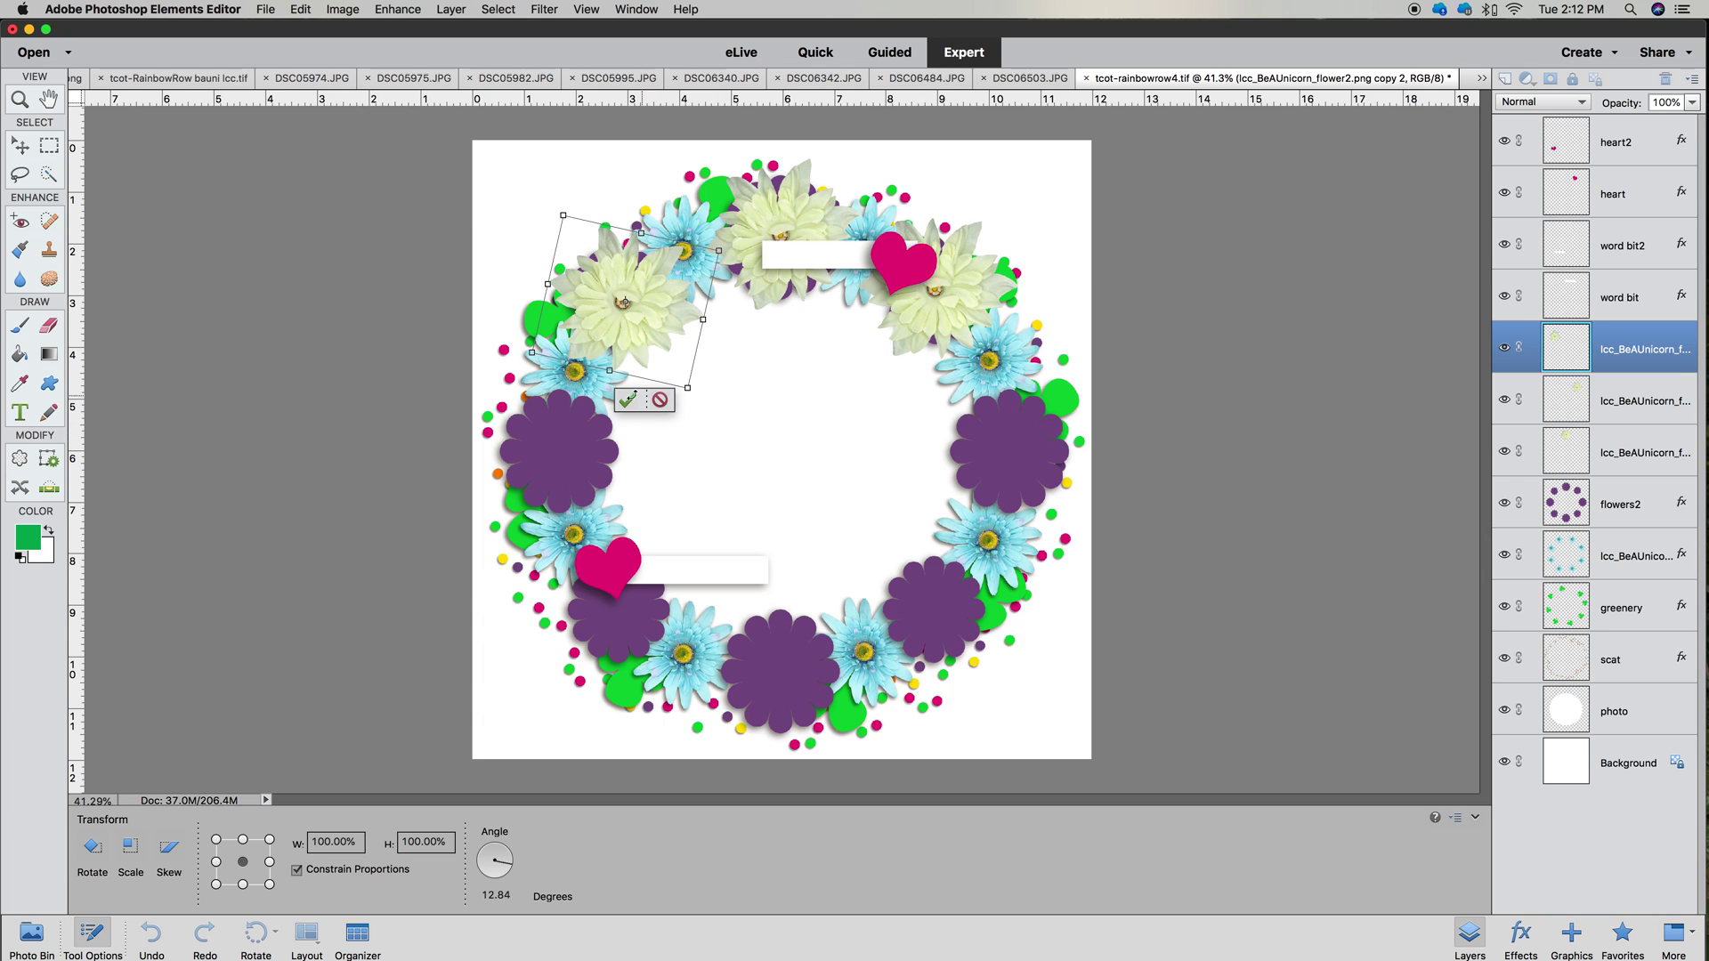
pyautogui.click(628, 400)
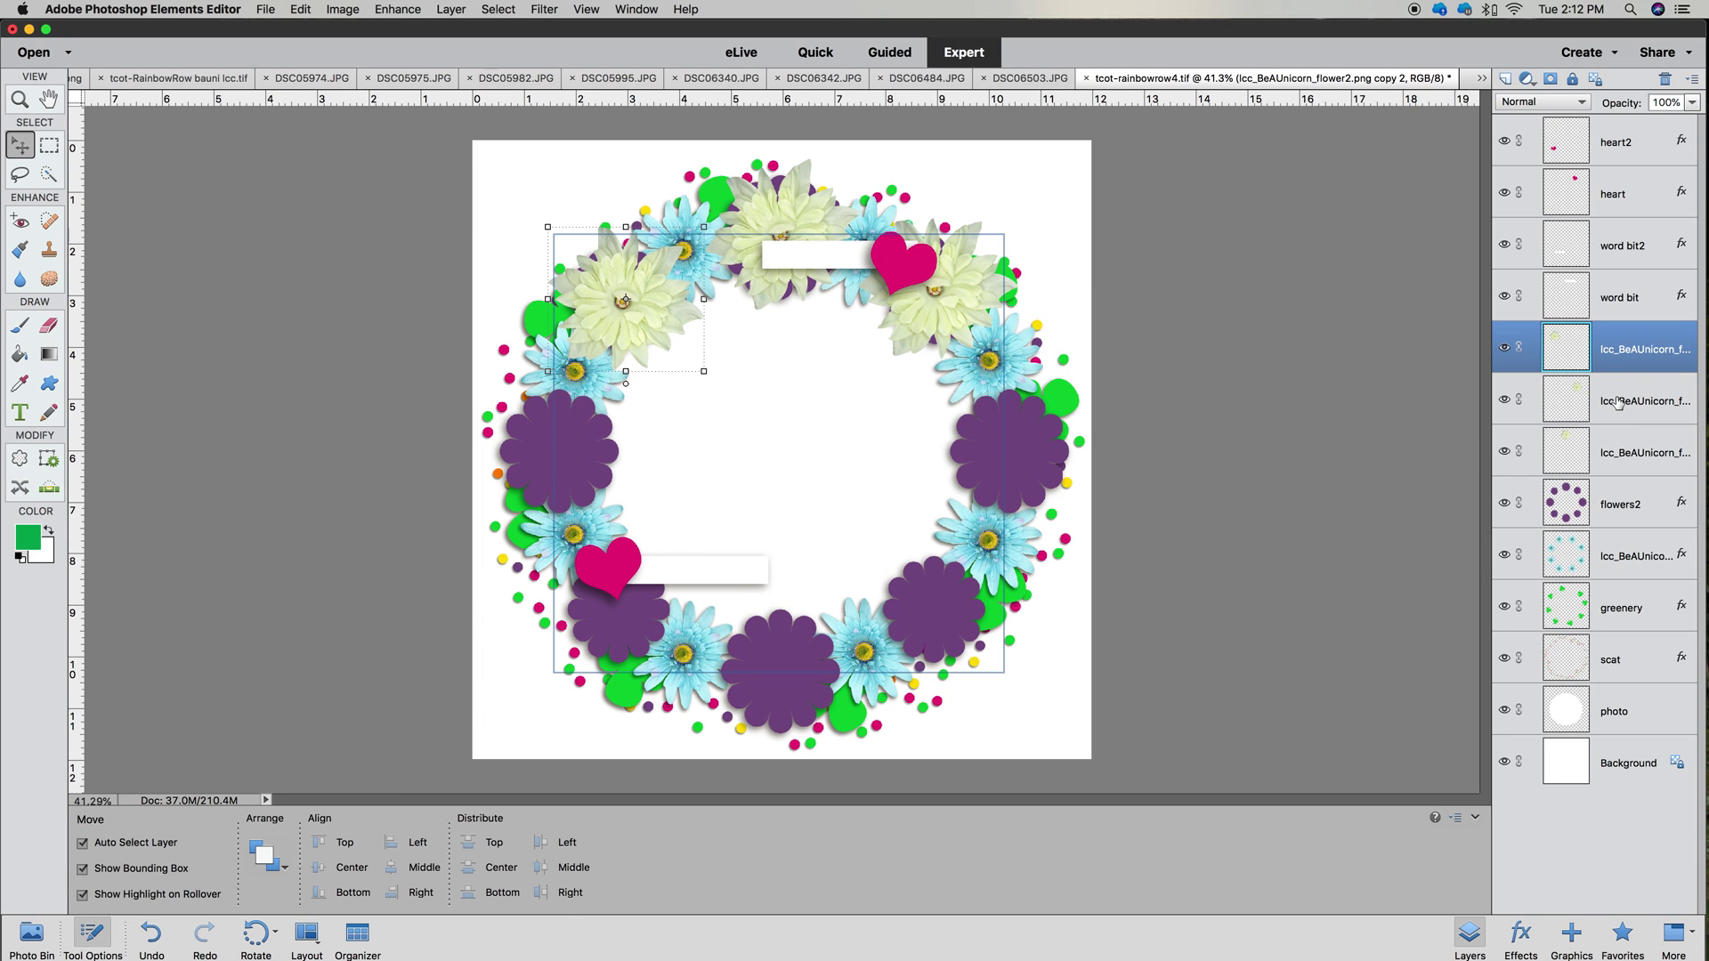
# Duplicate the three cream flower layers together and move the copies down toward the lower half of the wreath
pyautogui.keyDown('shift'); pyautogui.click(1617, 403); pyautogui.keyUp('shift')
pyautogui.keyDown('shift'); pyautogui.click(1612, 455); pyautogui.keyUp('shift')
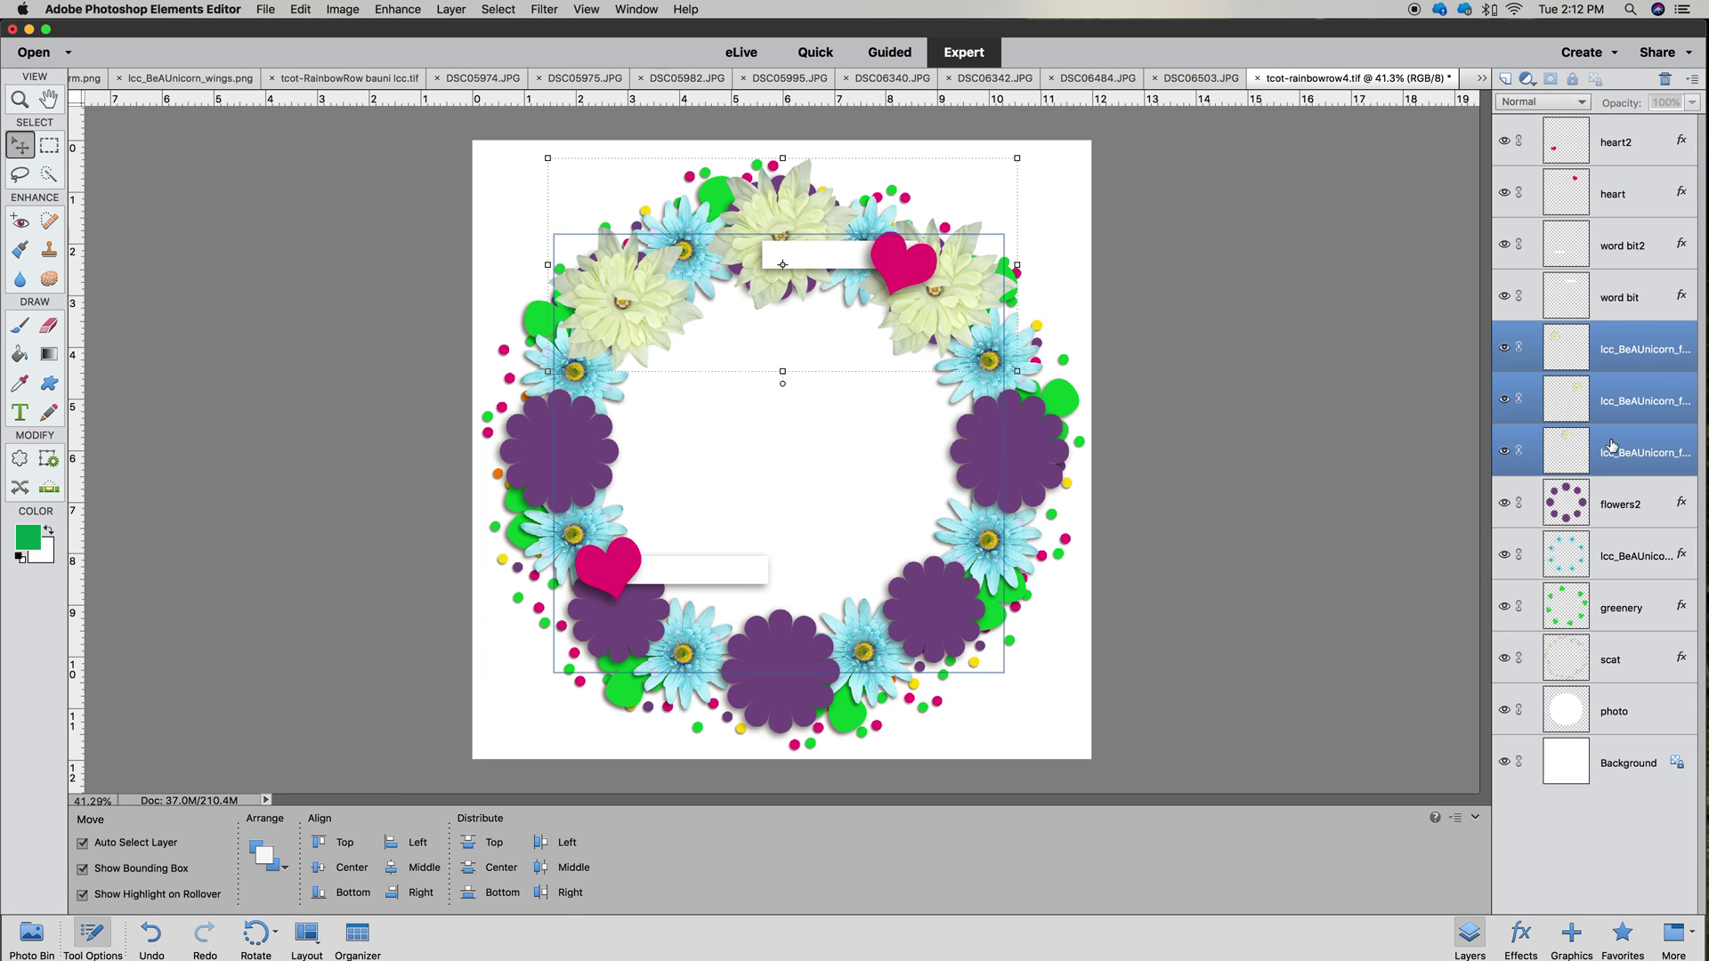
pyautogui.rightClick(1615, 438)
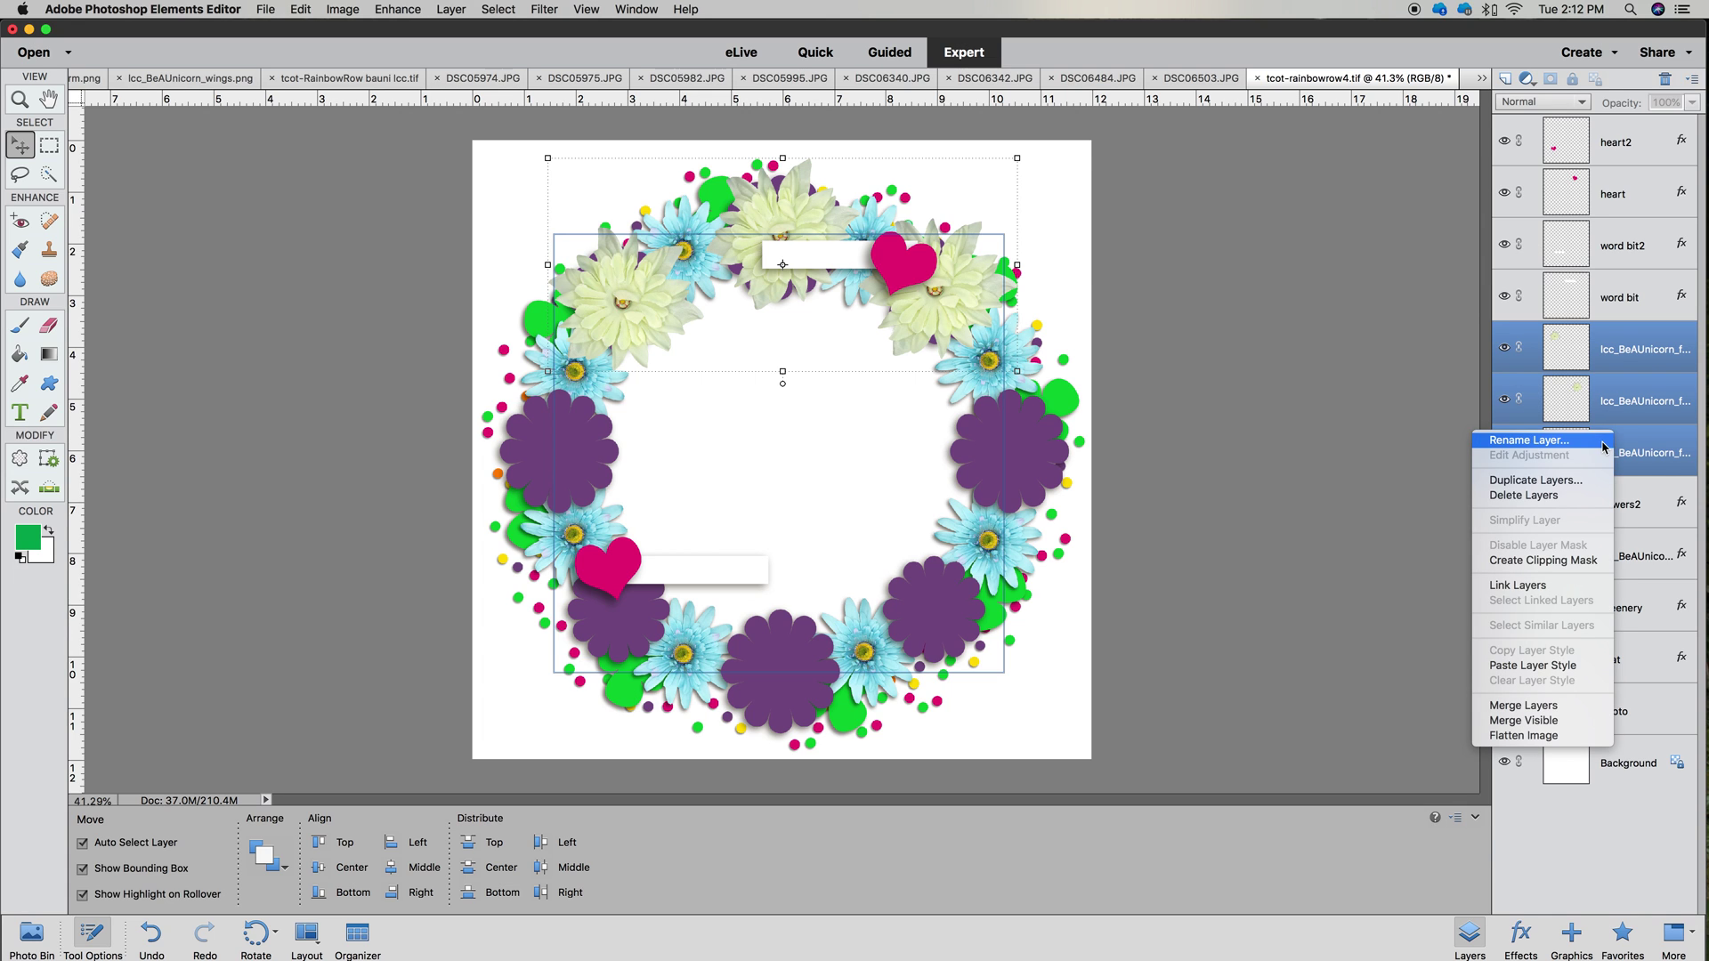
pyautogui.click(1531, 481)
pyautogui.click(1024, 390)
pyautogui.moveTo(985, 220); pyautogui.dragTo(994, 451)
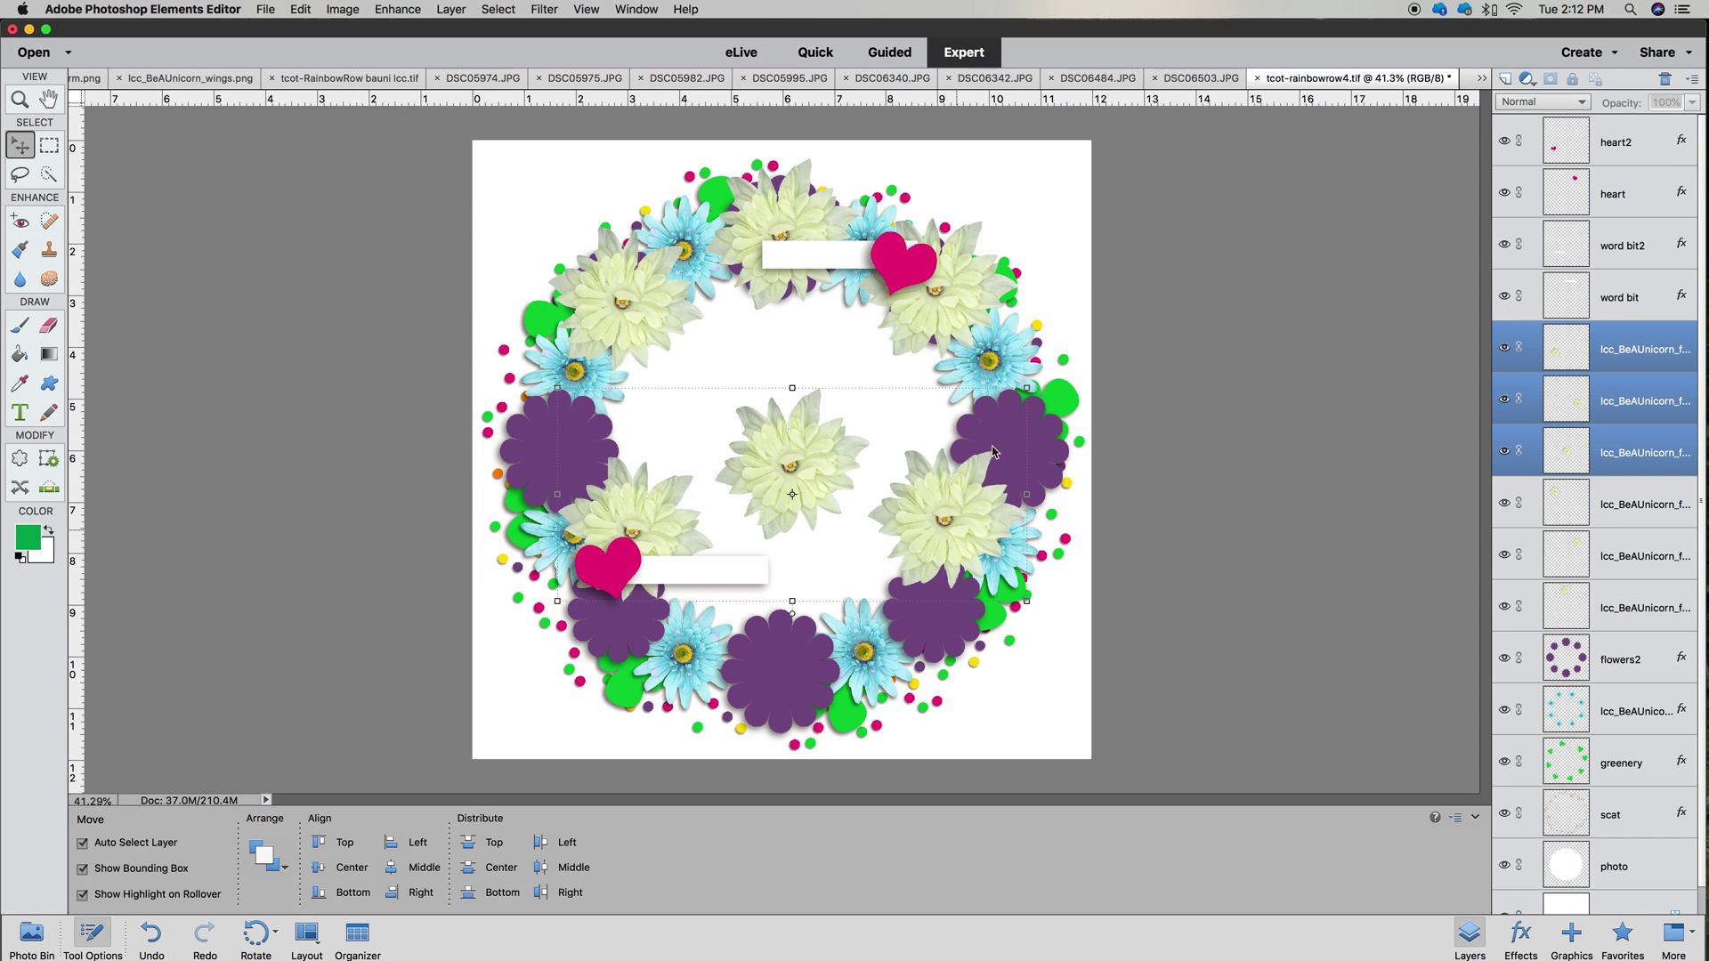
# Flip the three cream flower copies vertically and align them over the wreath's three lower purple flowers
pyautogui.click(1027, 388)
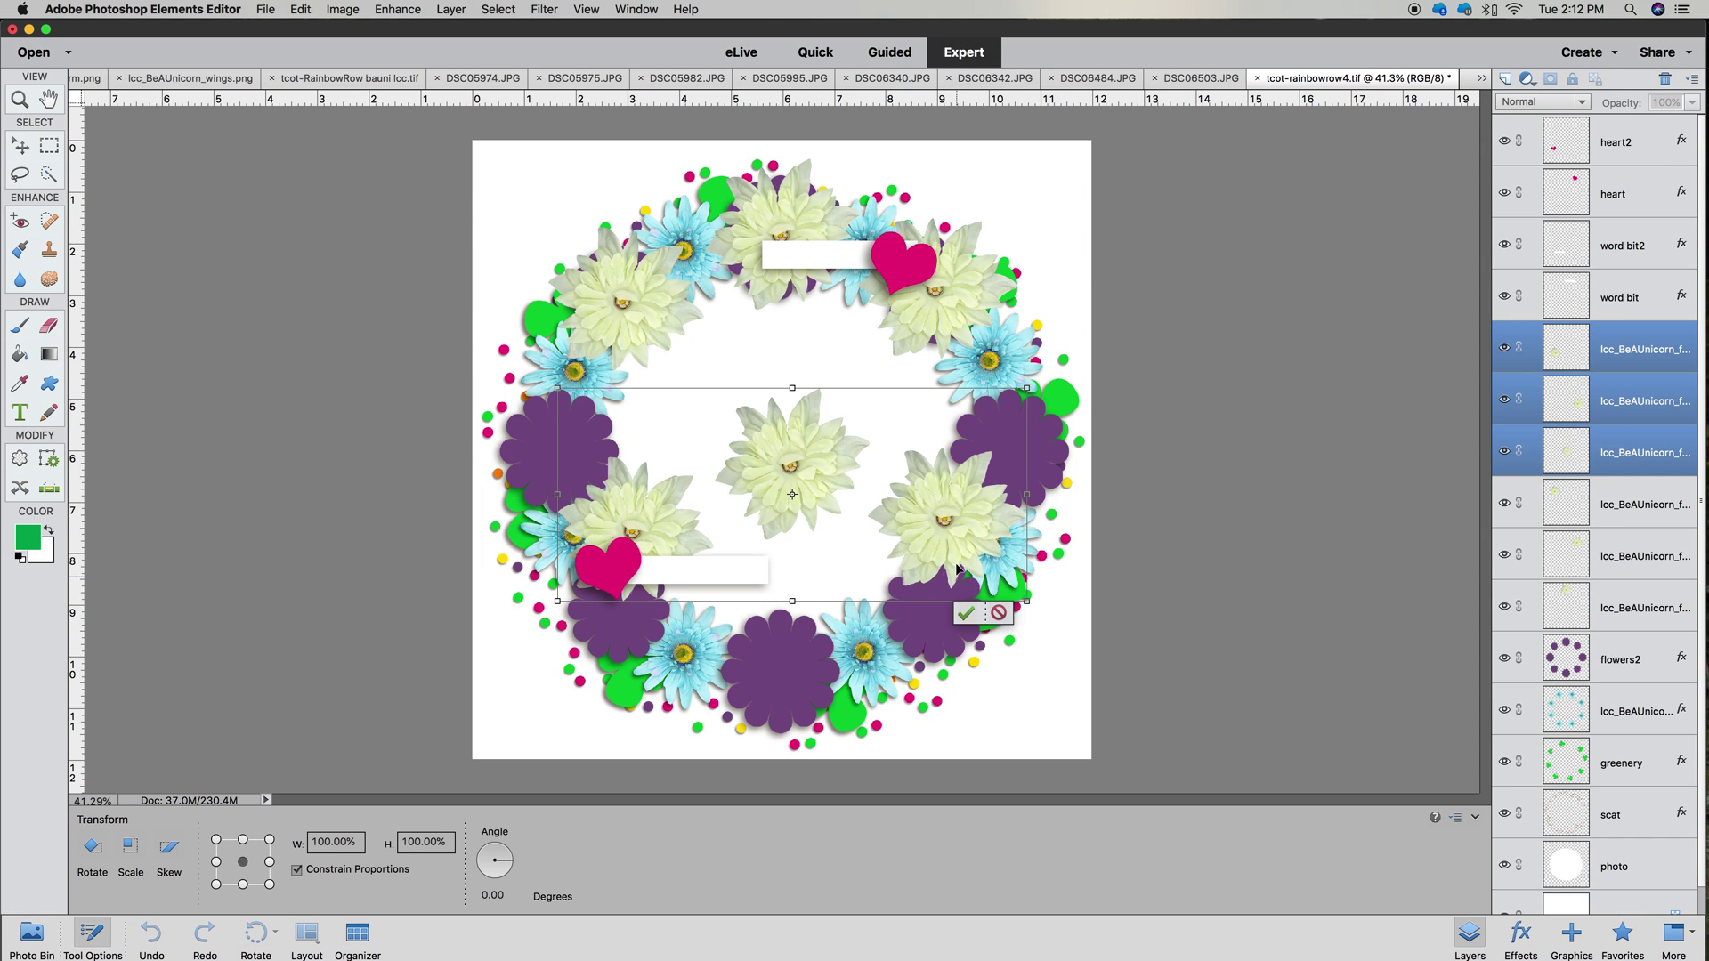
pyautogui.rightClick(957, 568)
pyautogui.click(949, 685)
pyautogui.moveTo(943, 481); pyautogui.dragTo(936, 626)
pyautogui.press('Up')
pyautogui.press('Up')
pyautogui.press('Up')
pyautogui.press('Up')
pyautogui.press('Up')
pyautogui.press('Up')
pyautogui.press('Up')
pyautogui.press('Up')
pyautogui.press('Up')
pyautogui.press('Up')
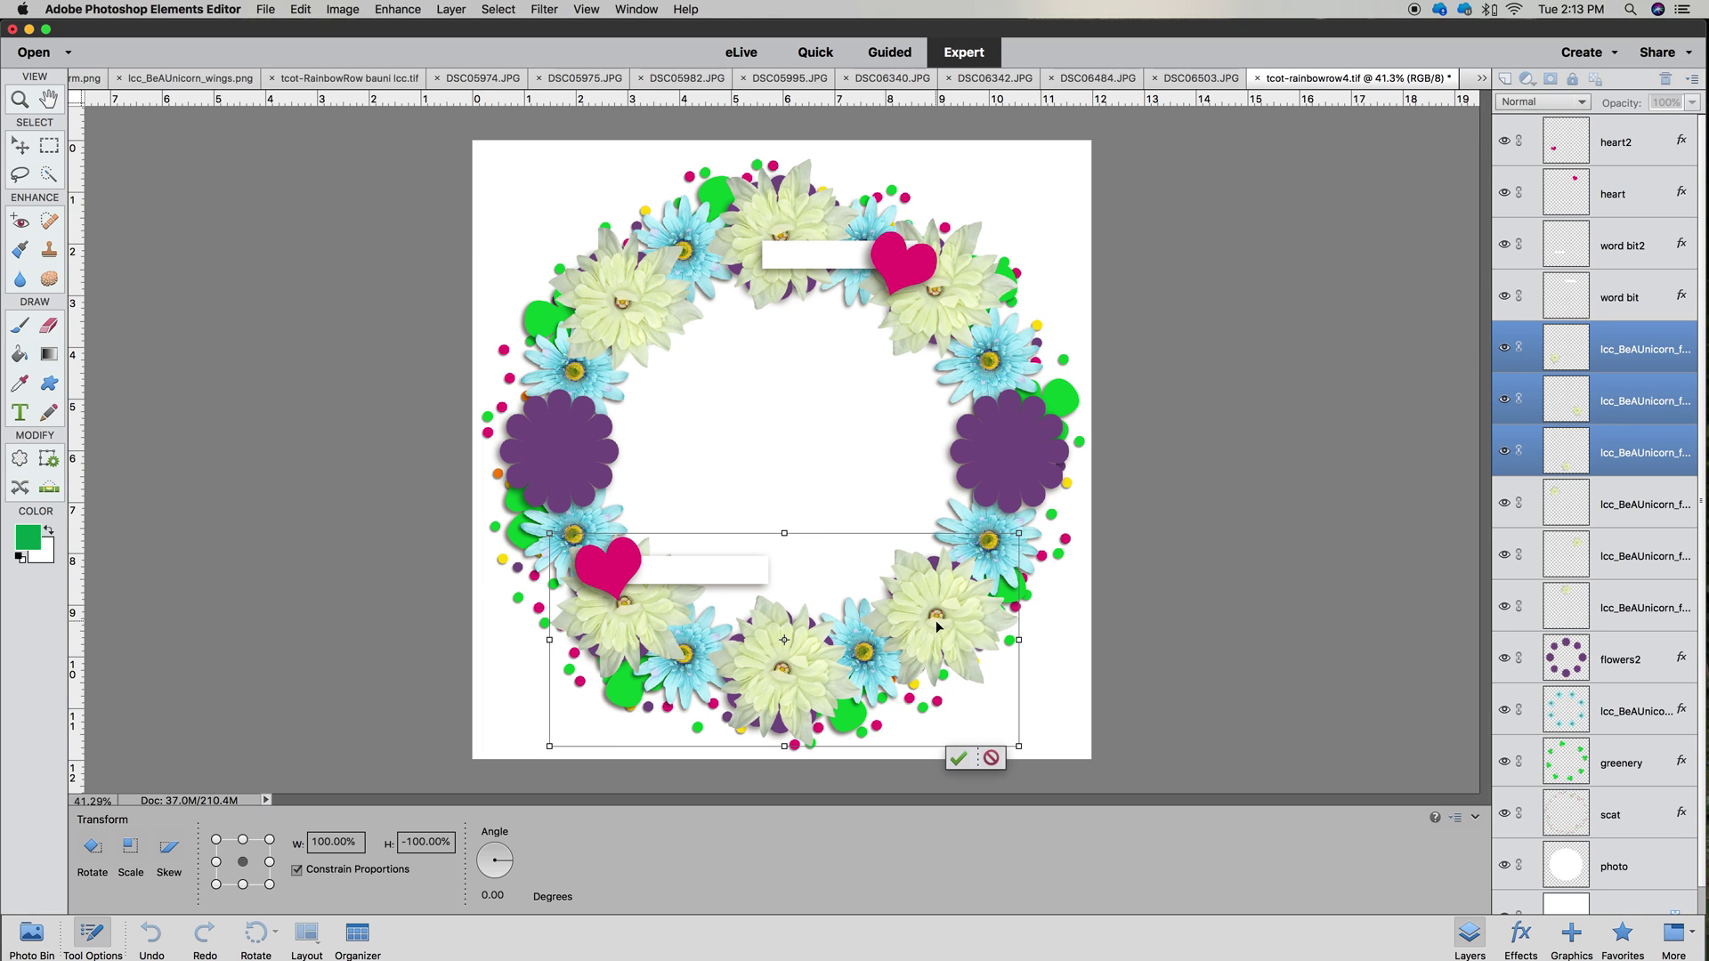
pyautogui.click(959, 757)
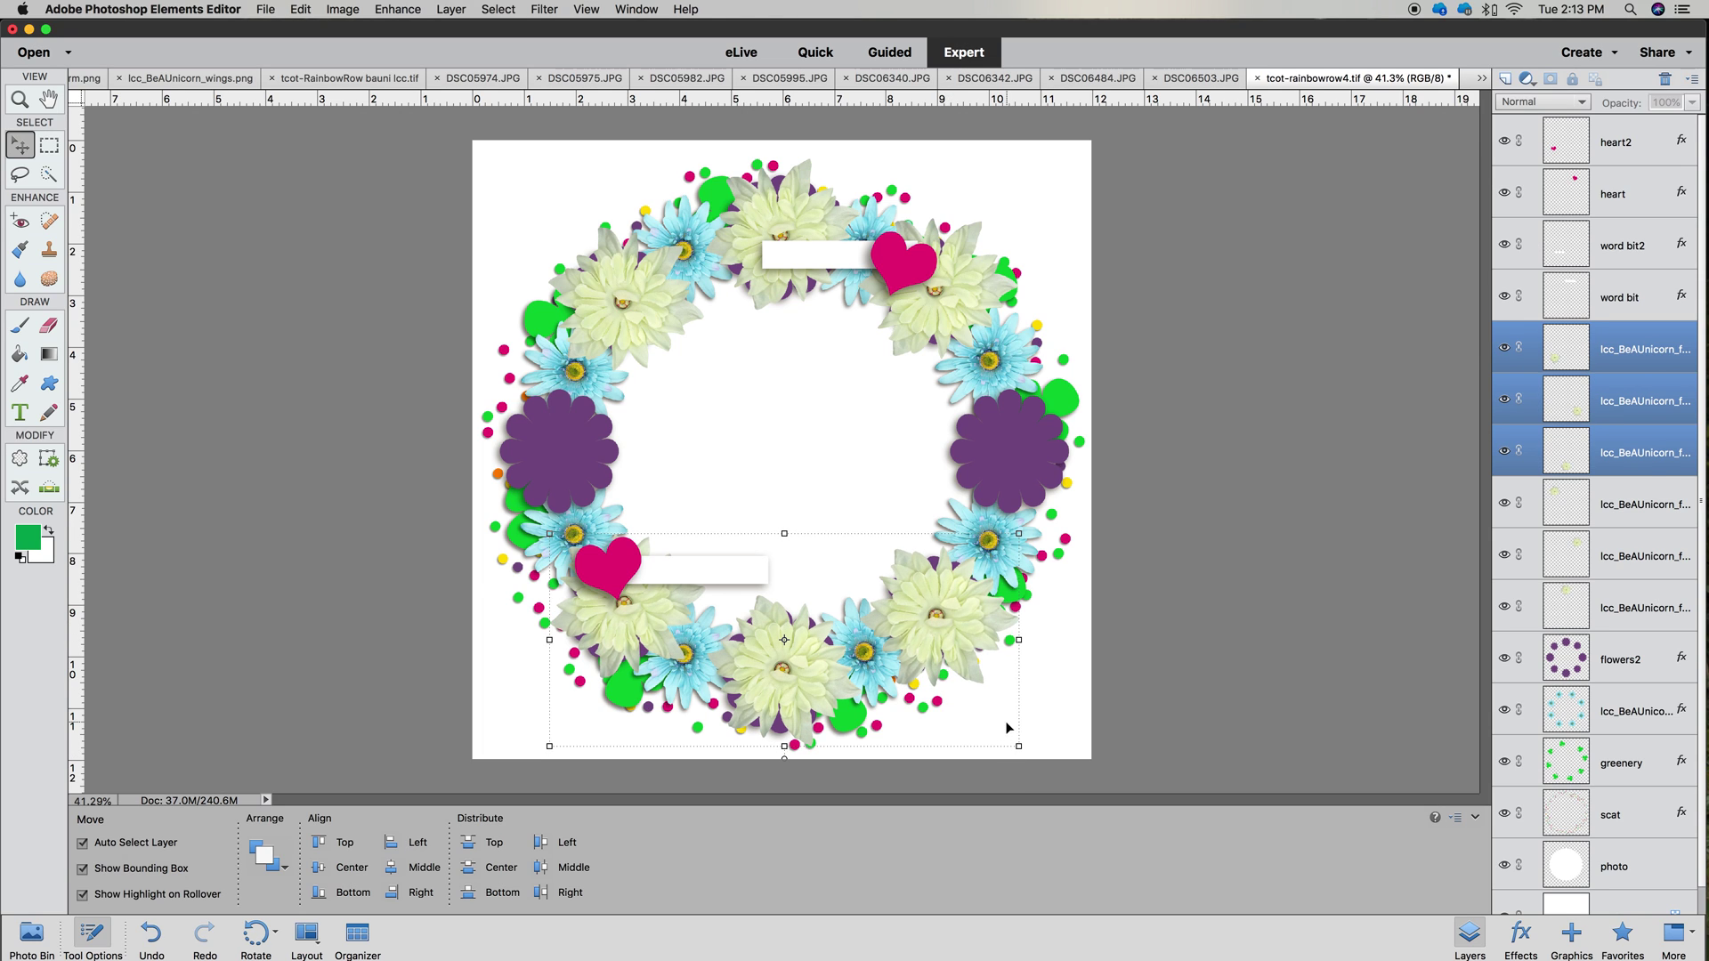
# Duplicate the lower-right and lower-left cream flower layers together
pyautogui.click(1078, 711)
pyautogui.click(934, 625)
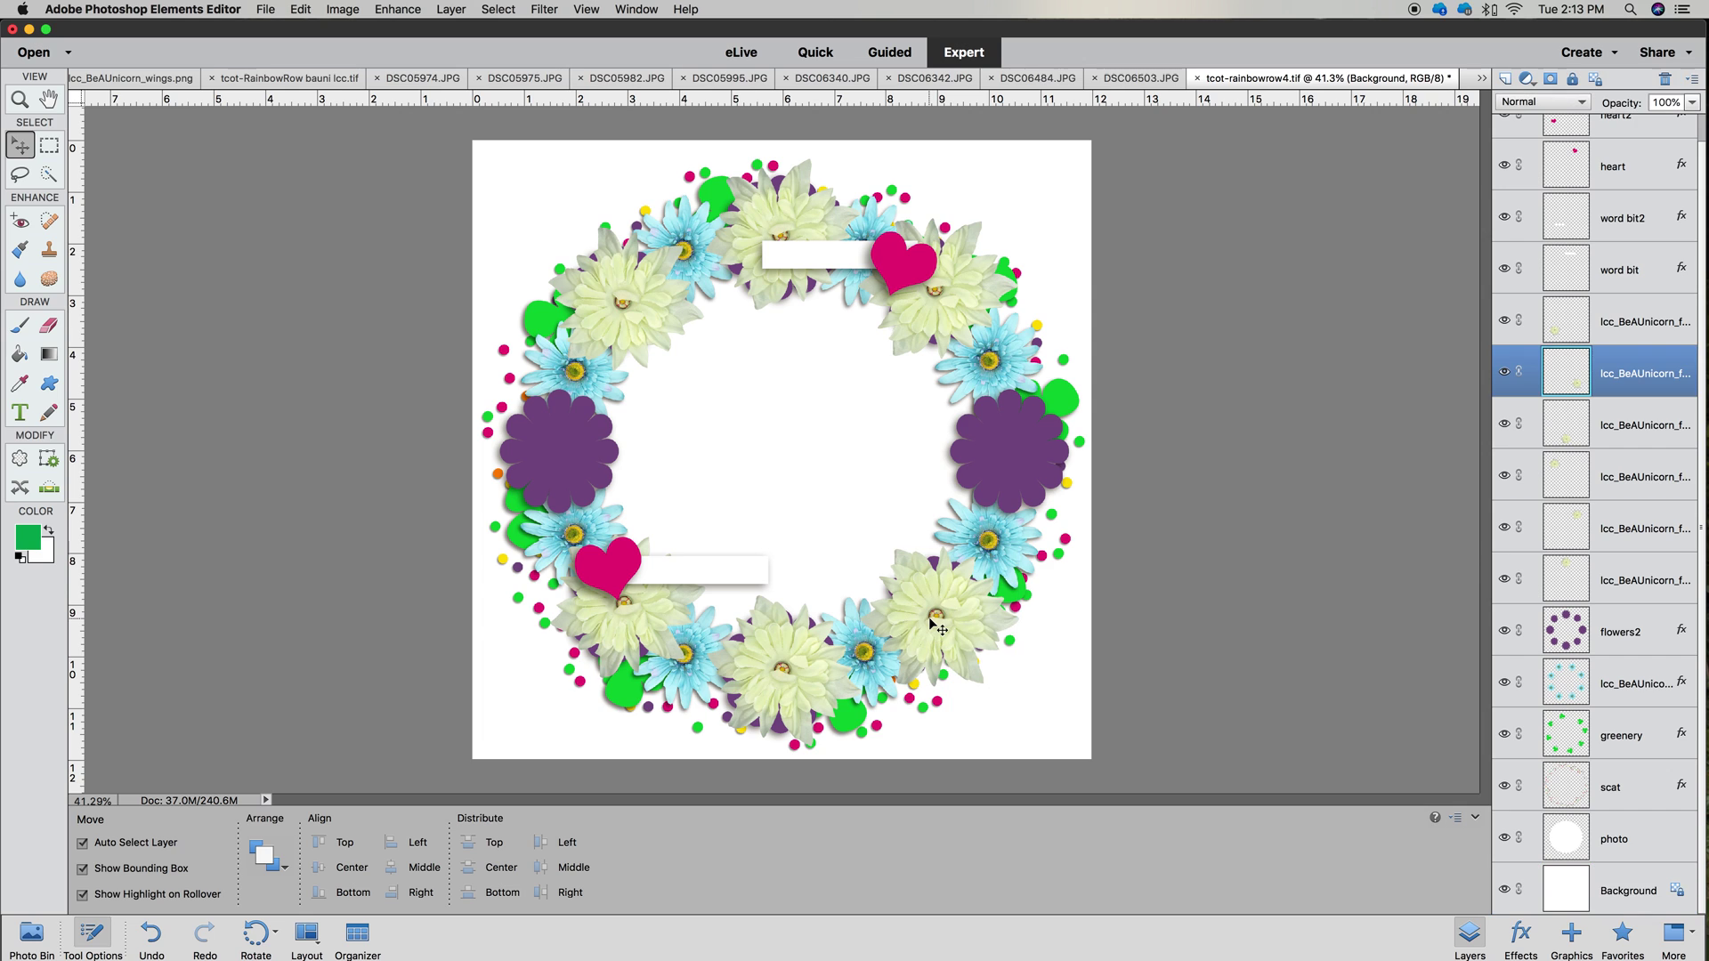
pyautogui.keyDown('shift'); pyautogui.click(1635, 329); pyautogui.keyUp('shift')
pyautogui.rightClick(1631, 329)
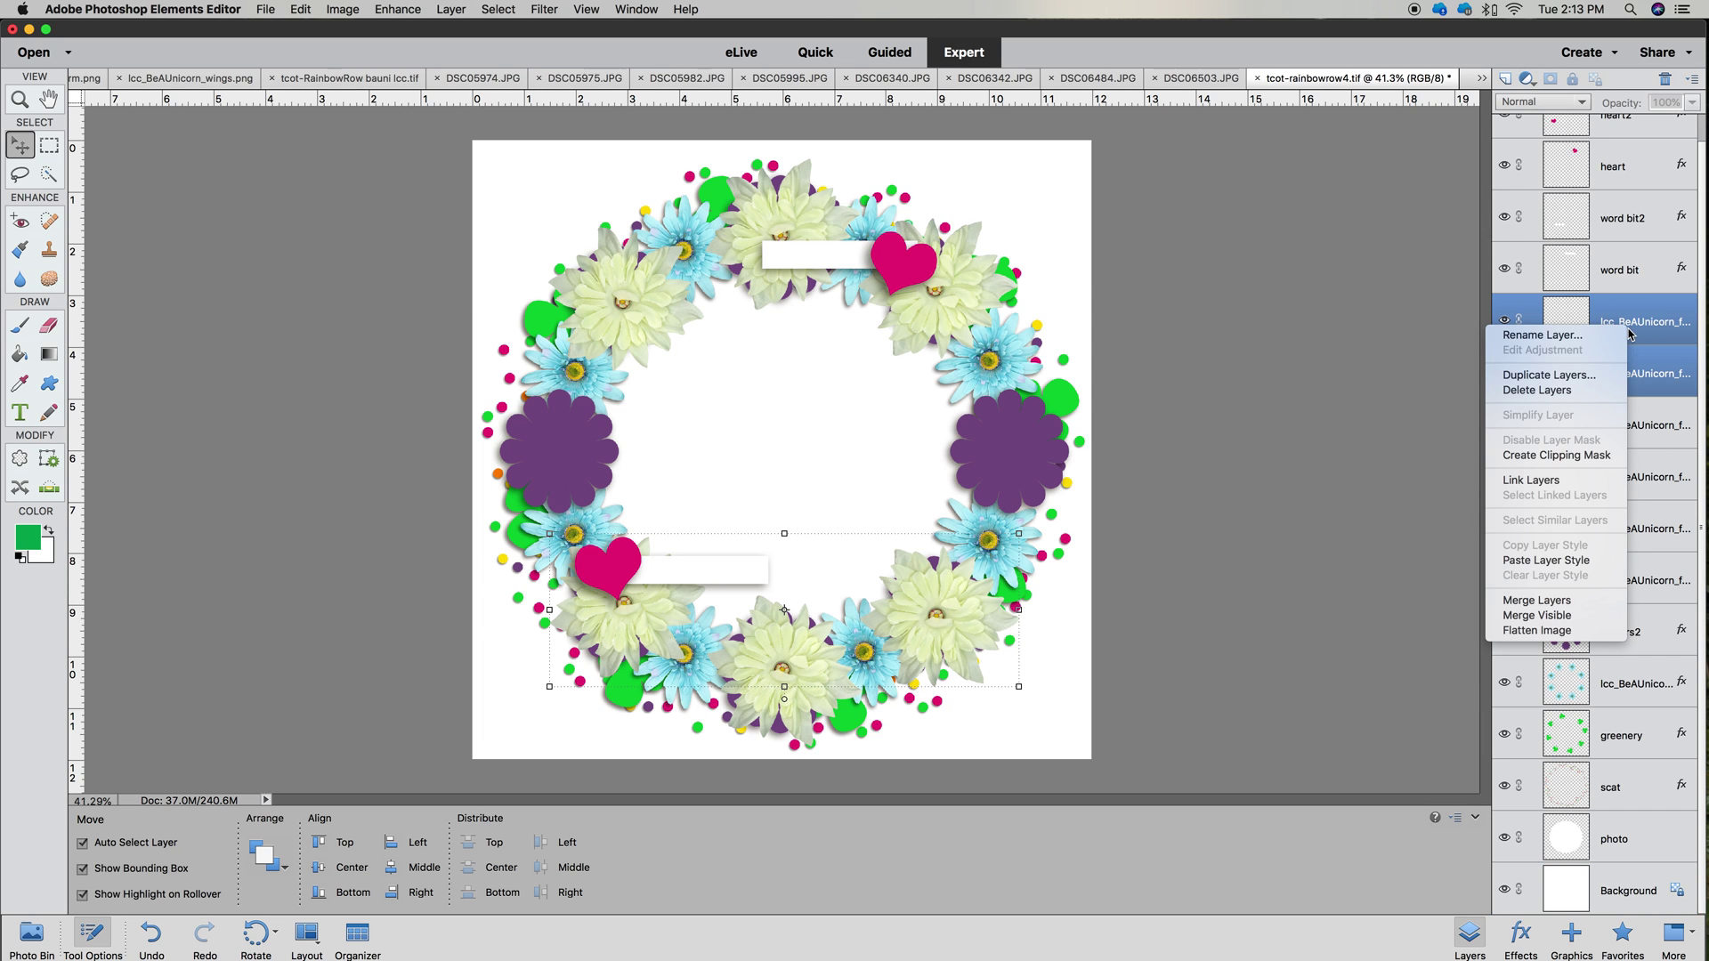
pyautogui.click(1579, 380)
pyautogui.click(1025, 392)
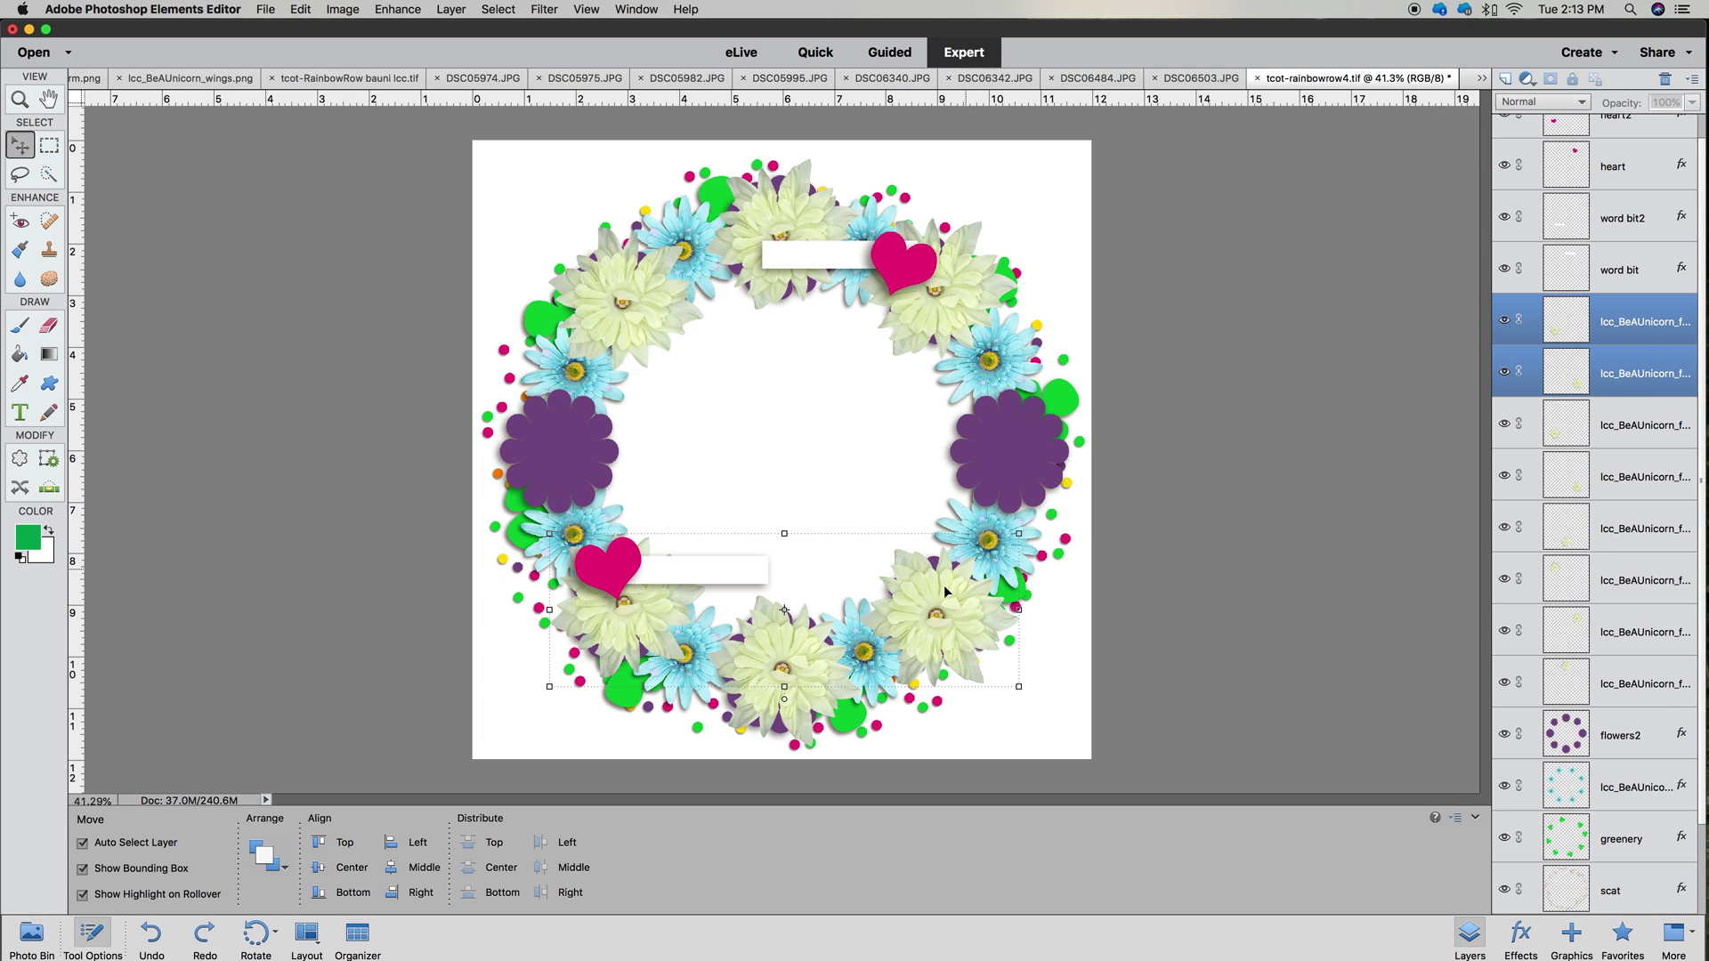
# Position the two new cream flower copies over the wreath's remaining left and right purple flowers, nudging the left one slightly outward
pyautogui.moveTo(935, 627)
pyautogui.mouseDown()
pyautogui.moveTo(926, 445)
pyautogui.moveTo(877, 465)
pyautogui.moveTo(992, 432)
pyautogui.moveTo(1004, 455)
pyautogui.mouseUp()
pyautogui.click(806, 580)
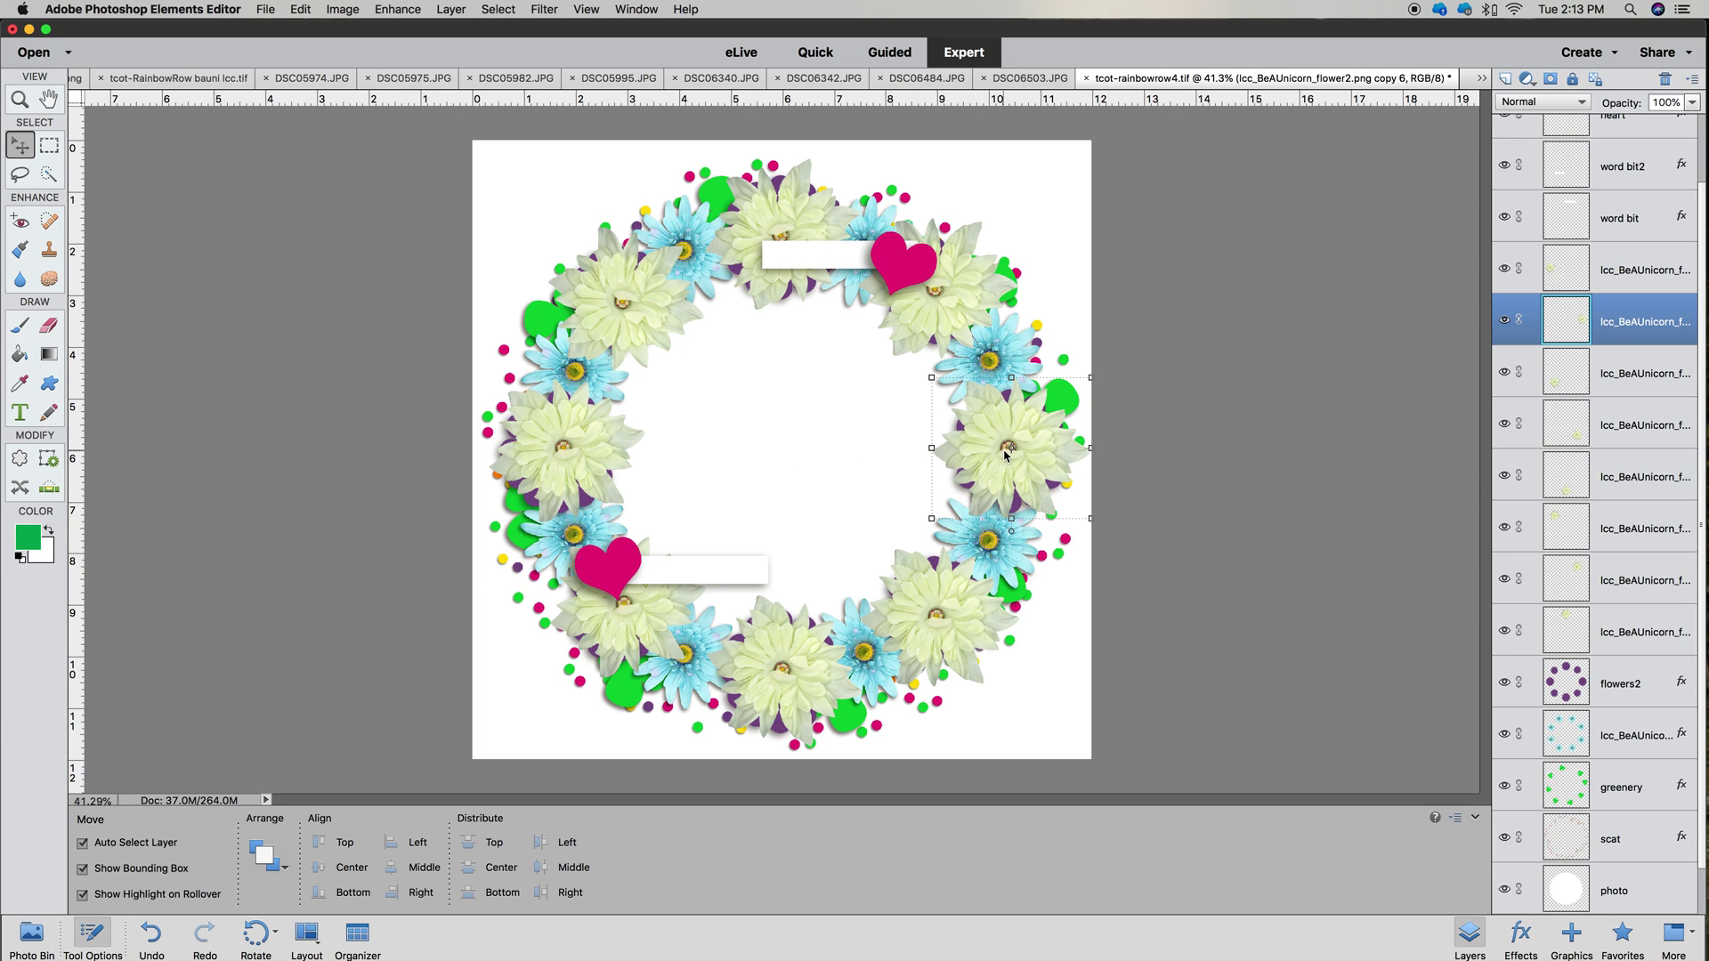
pyautogui.click(567, 454)
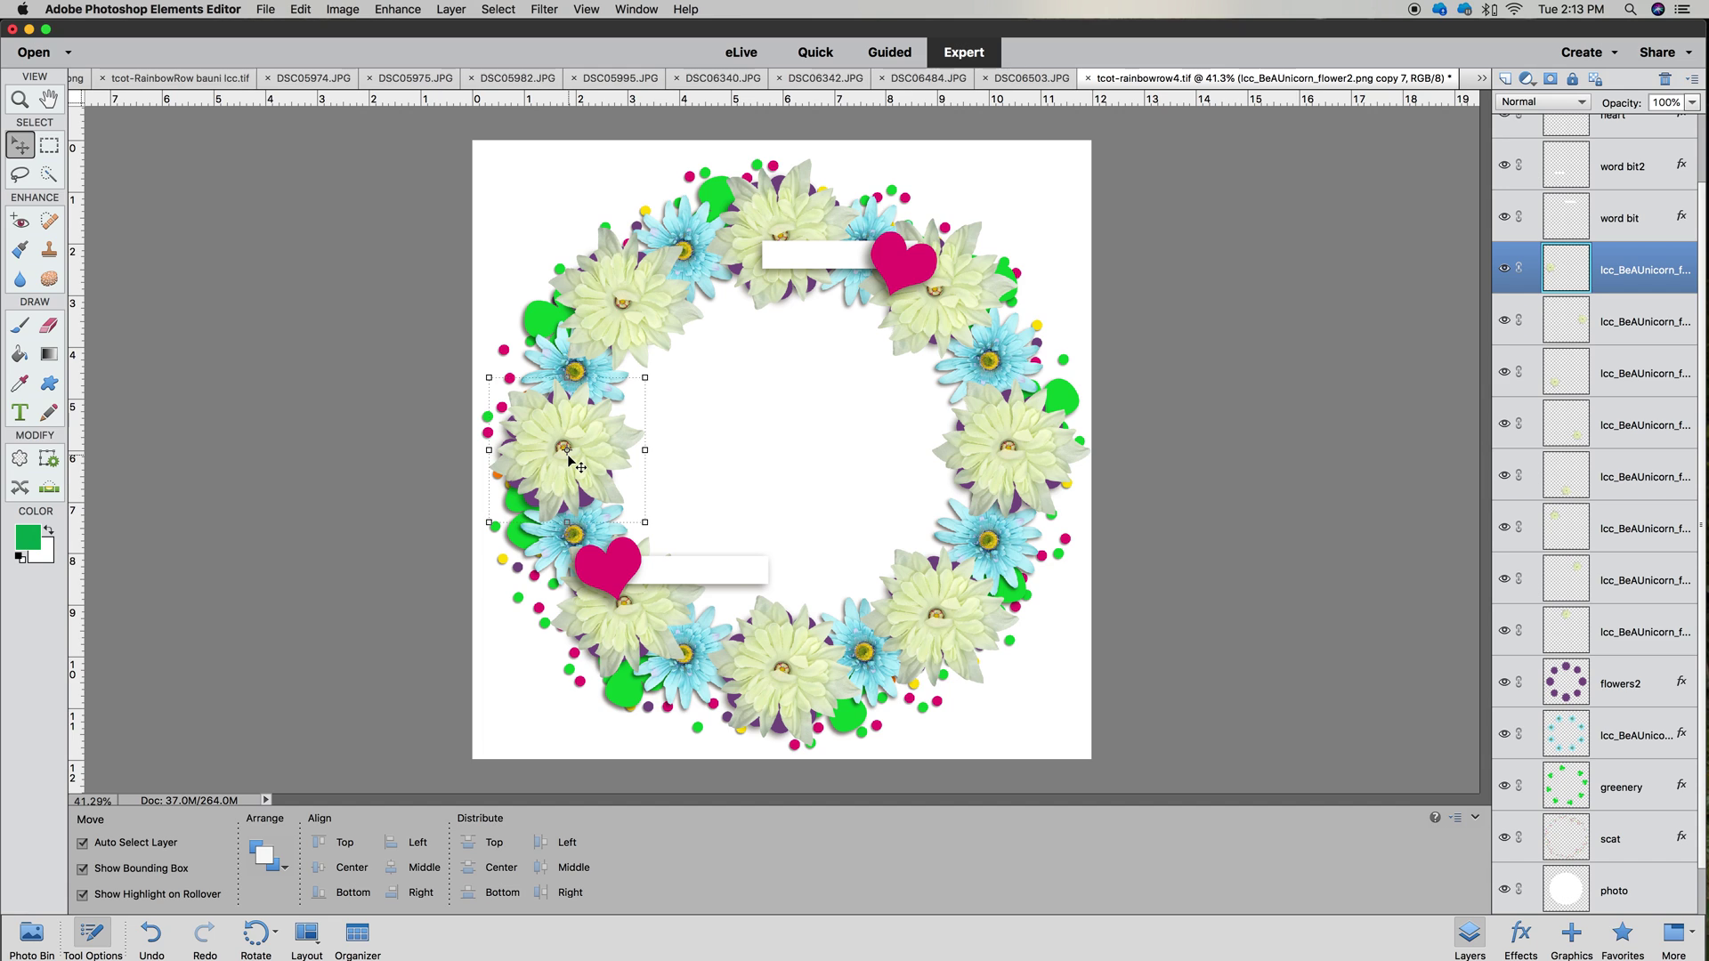
pyautogui.hotkey('shift', 'Left')
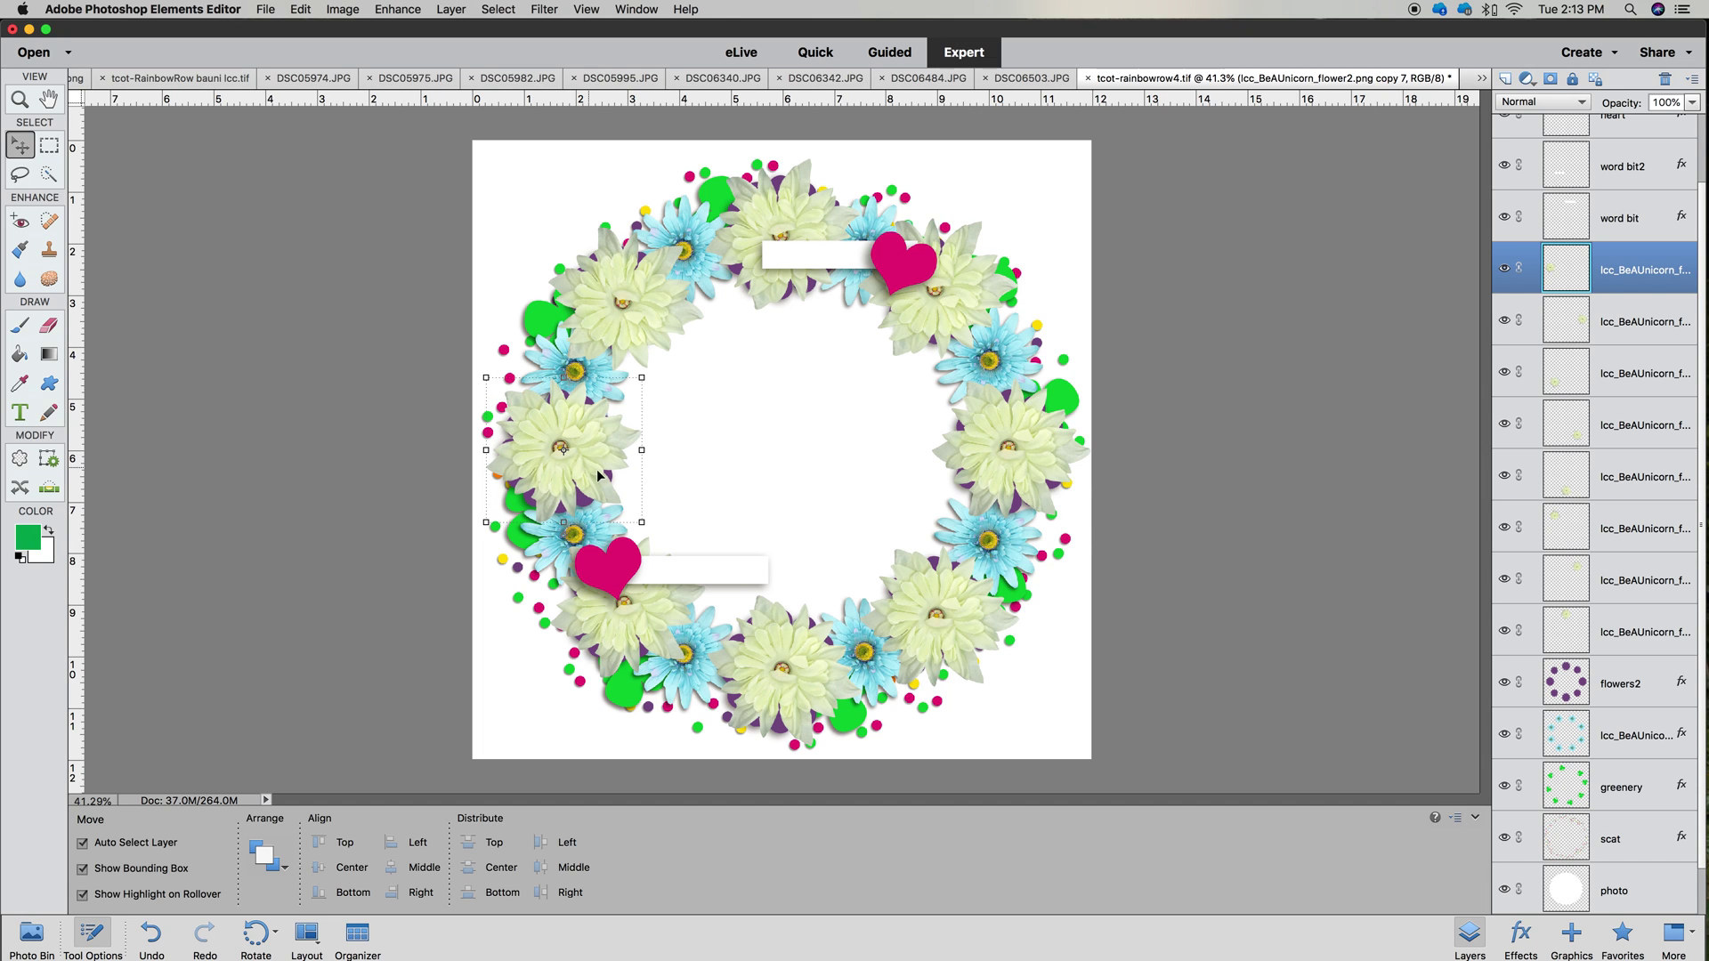
# Copy the layer style of the flowers2 layer
pyautogui.click(1623, 693)
pyautogui.rightClick(1623, 693)
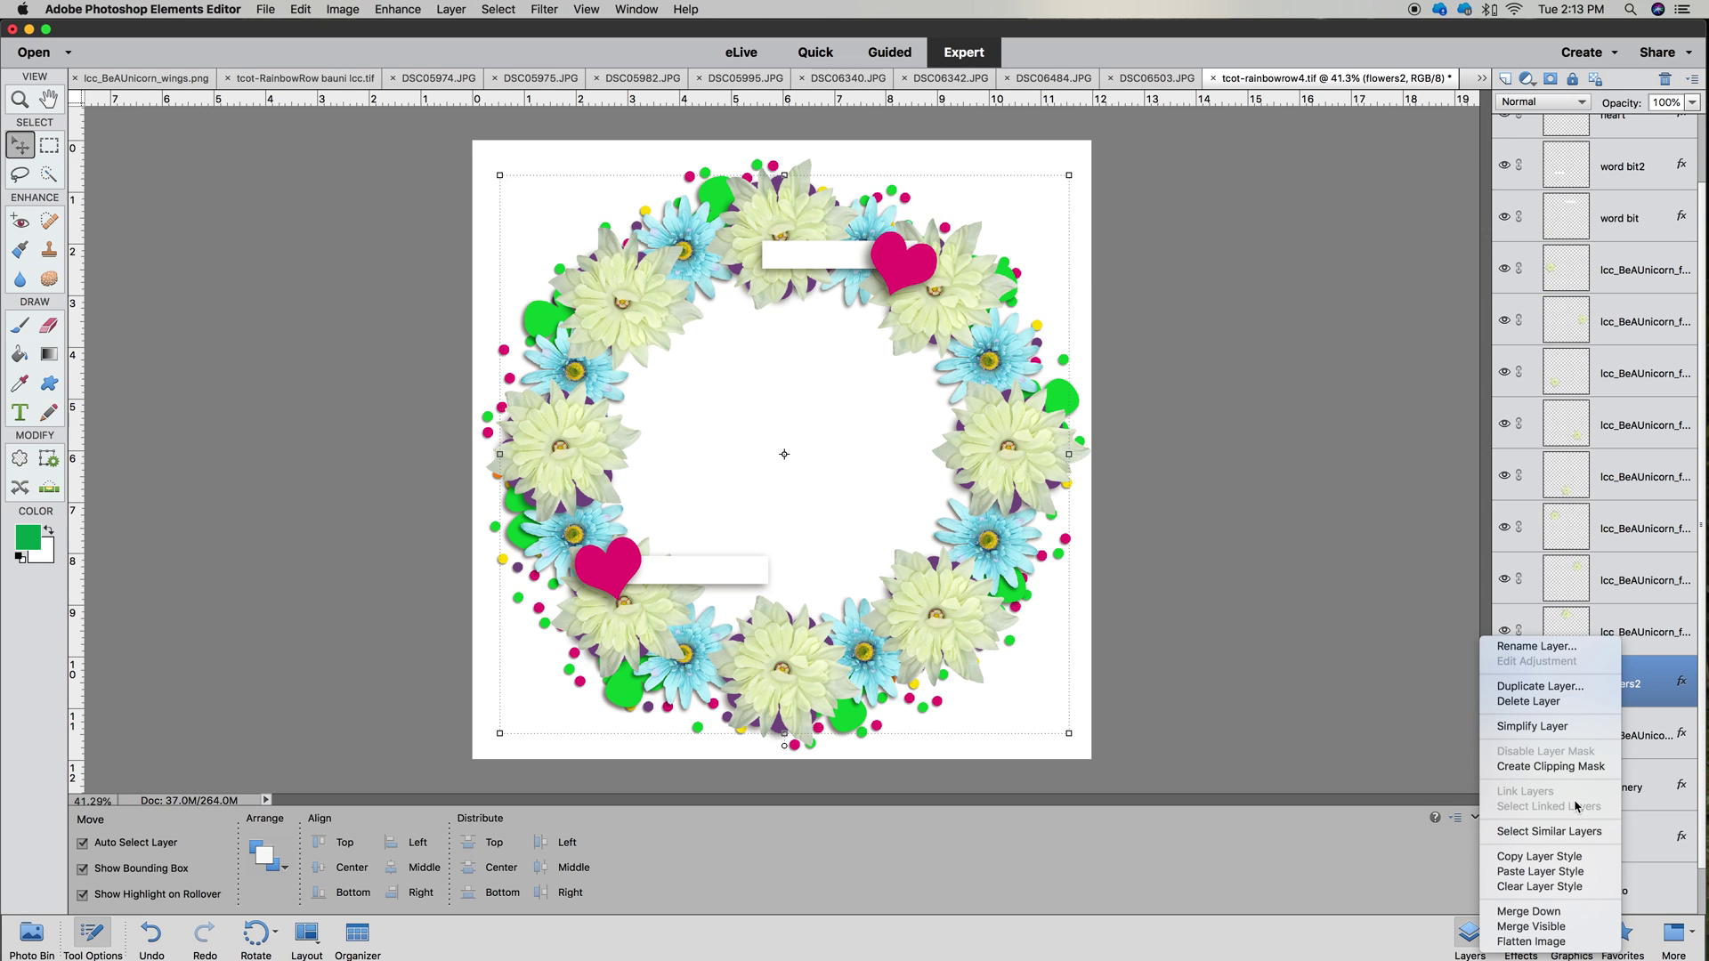
pyautogui.click(1642, 717)
pyautogui.rightClick(1634, 702)
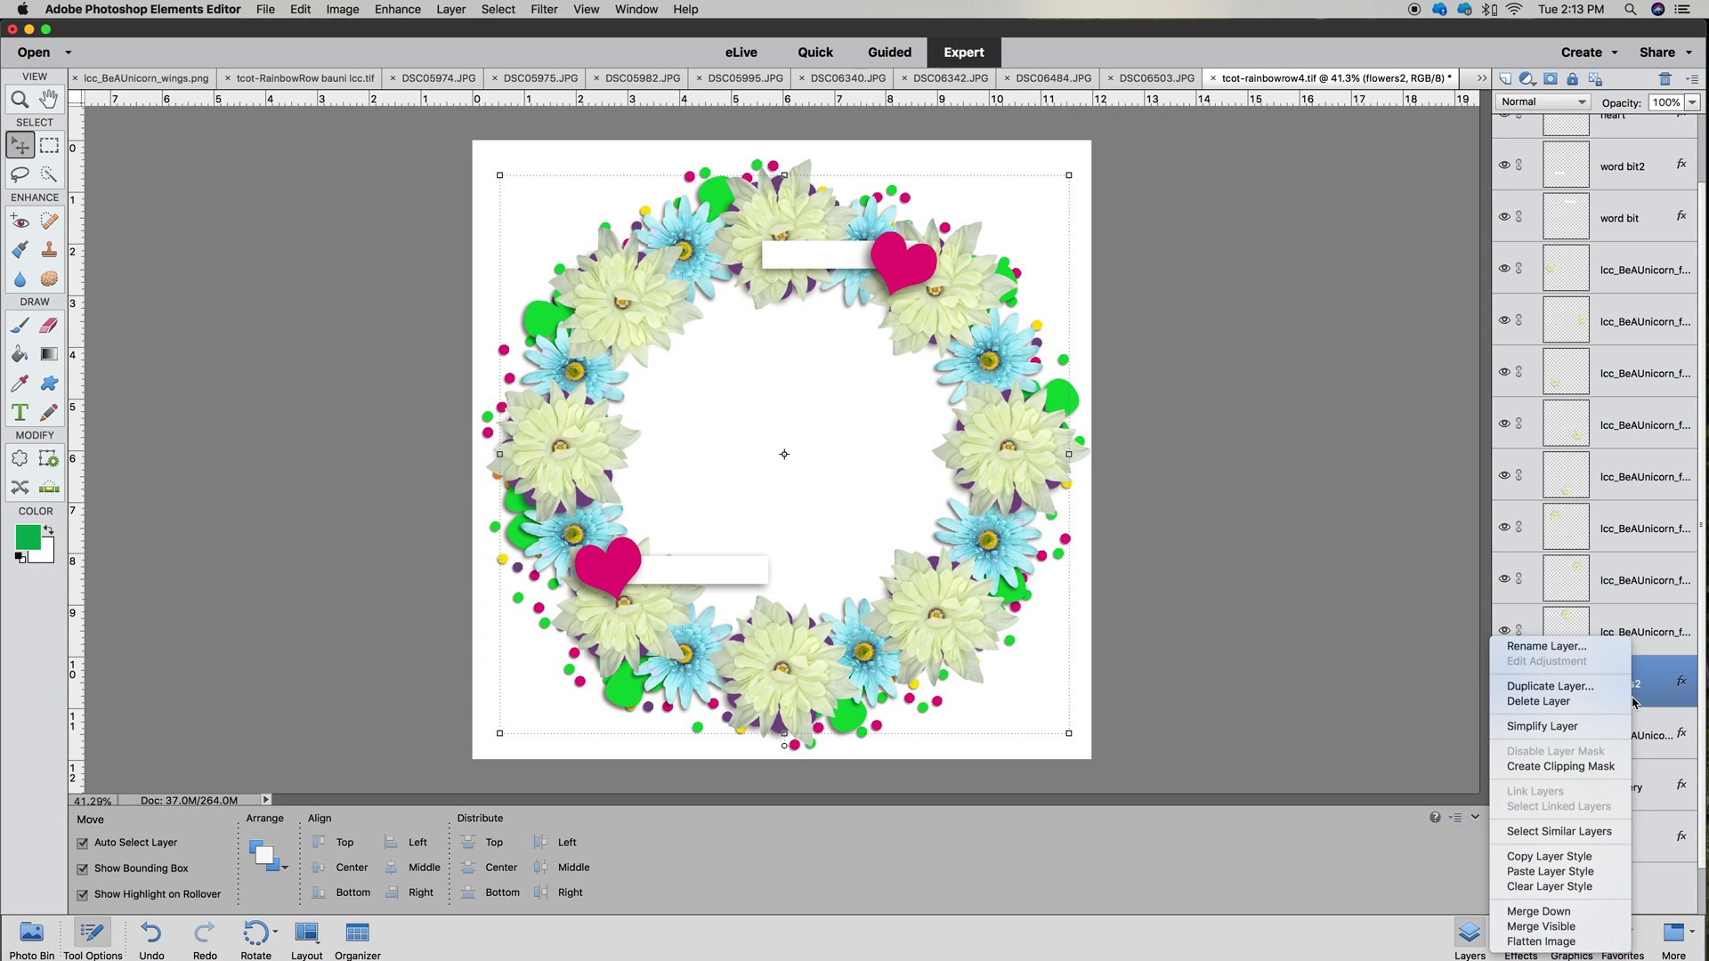
pyautogui.click(1572, 856)
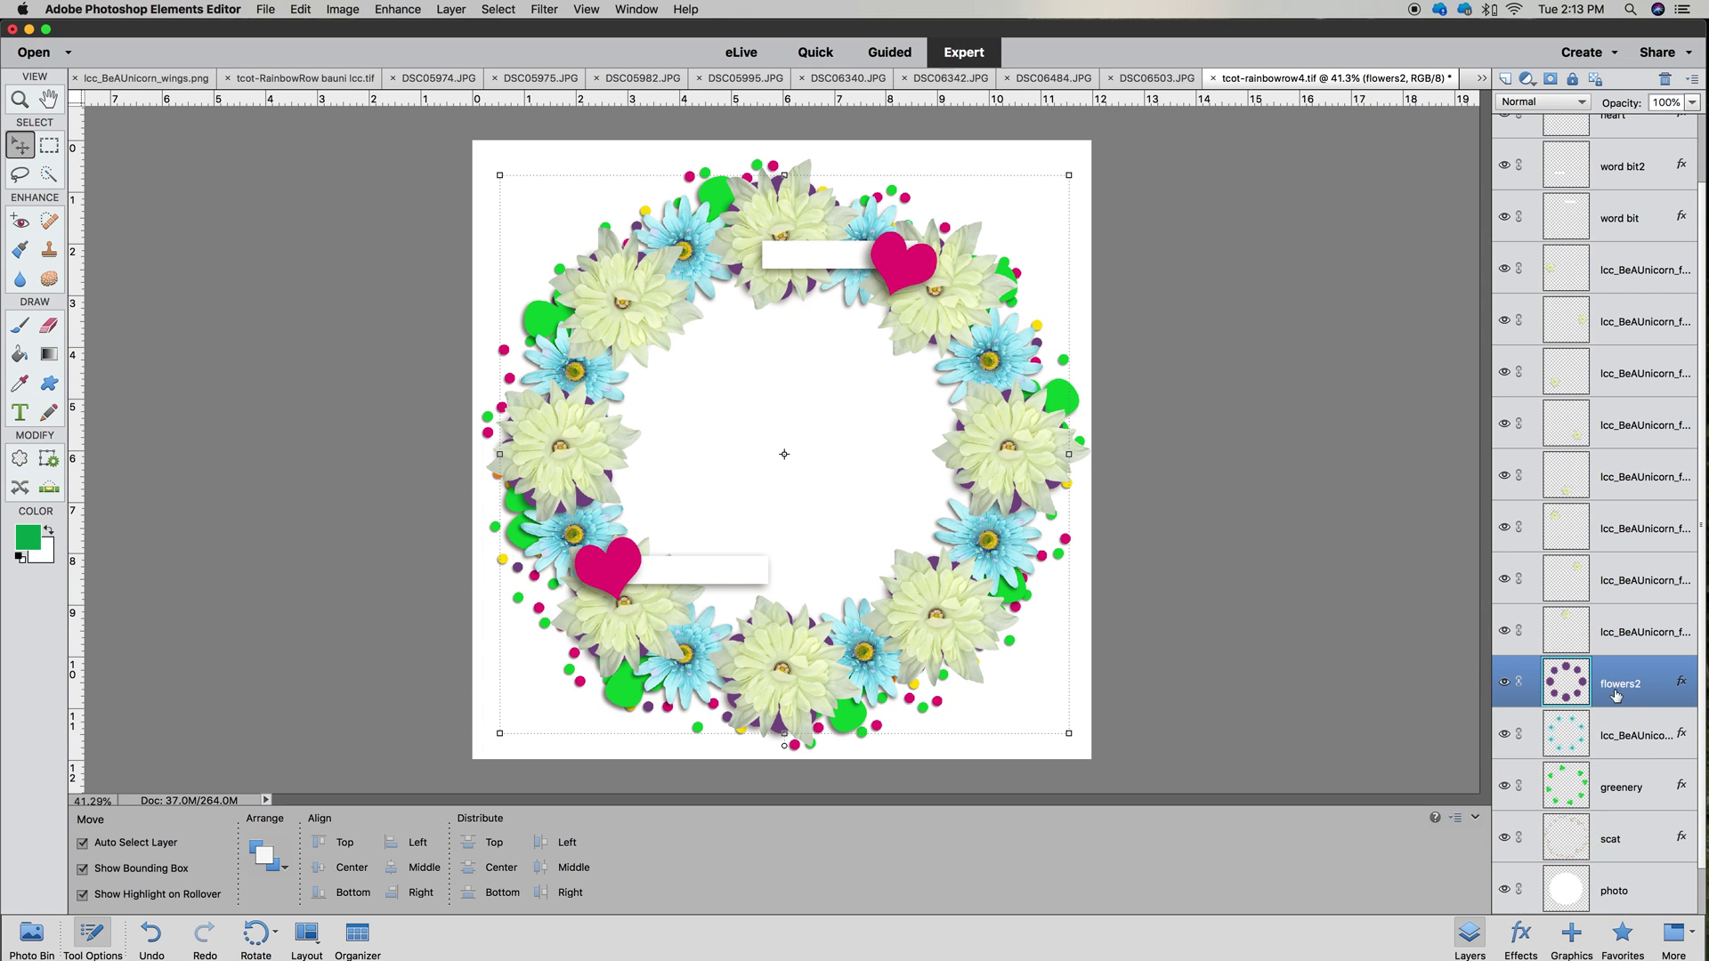
# Merge the eight cream flower layers into one and paste the copied layer style onto the merged layer
pyautogui.click(1613, 635)
pyautogui.keyDown('shift'); pyautogui.click(1602, 583); pyautogui.keyUp('shift')
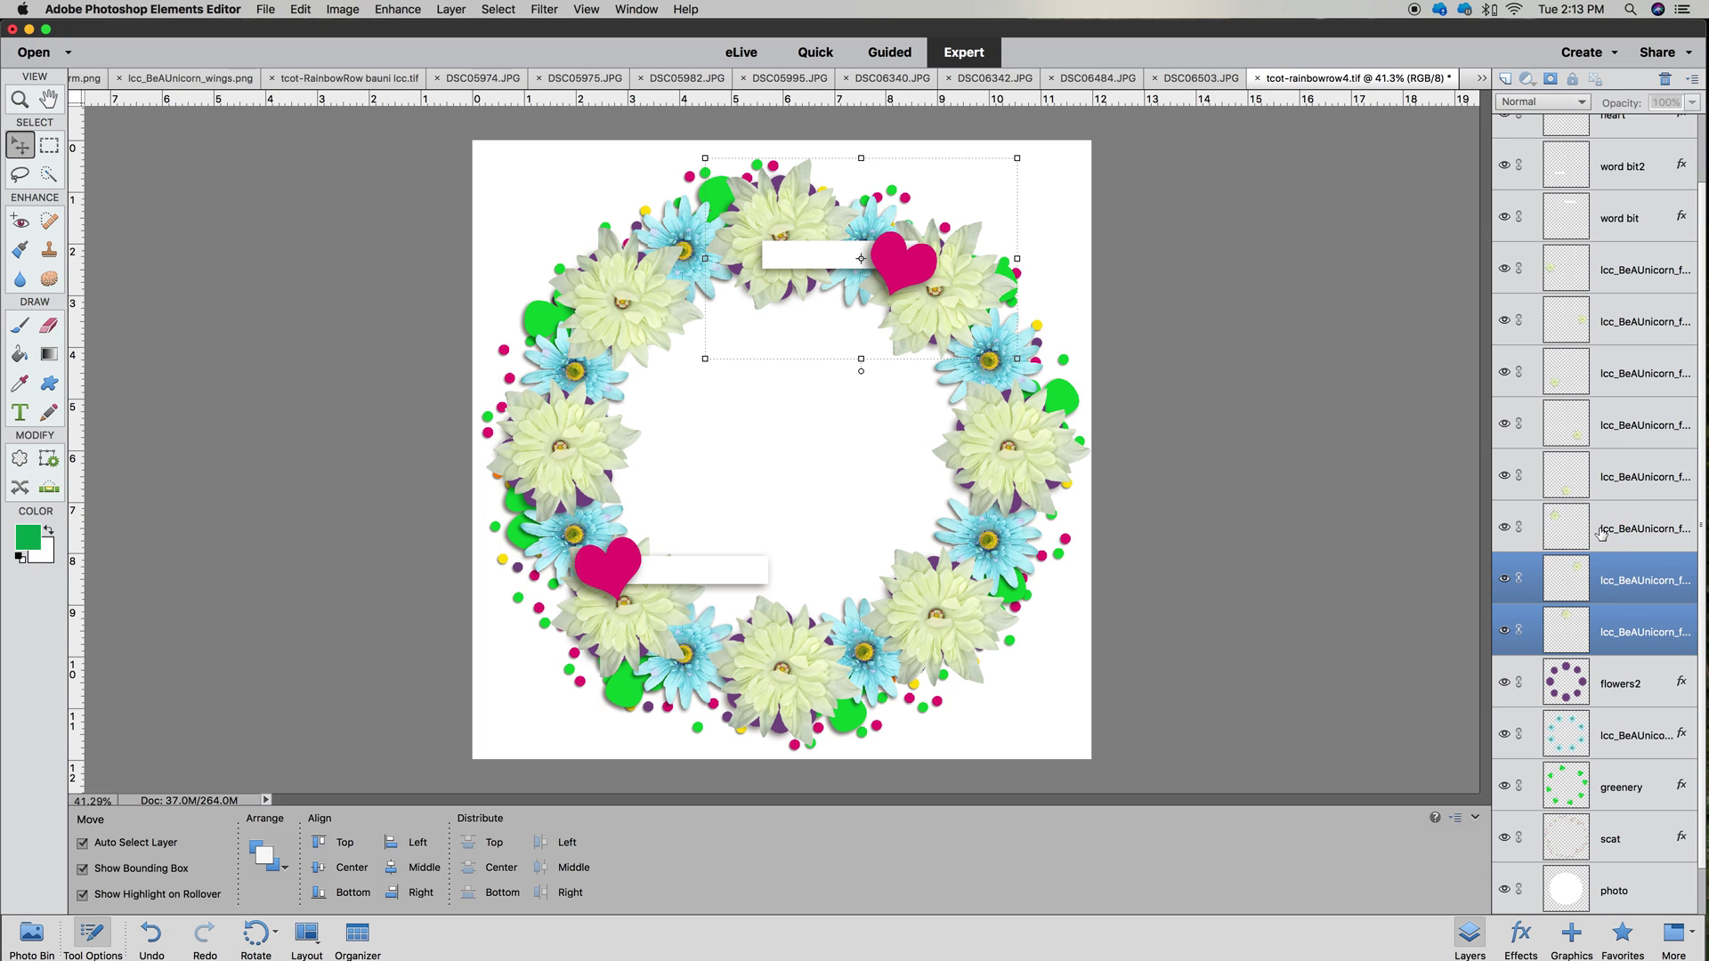
pyautogui.keyDown('shift'); pyautogui.click(1607, 531); pyautogui.keyUp('shift')
pyautogui.keyDown('shift'); pyautogui.click(1612, 478); pyautogui.keyUp('shift')
pyautogui.keyDown('shift'); pyautogui.click(1618, 422); pyautogui.keyUp('shift')
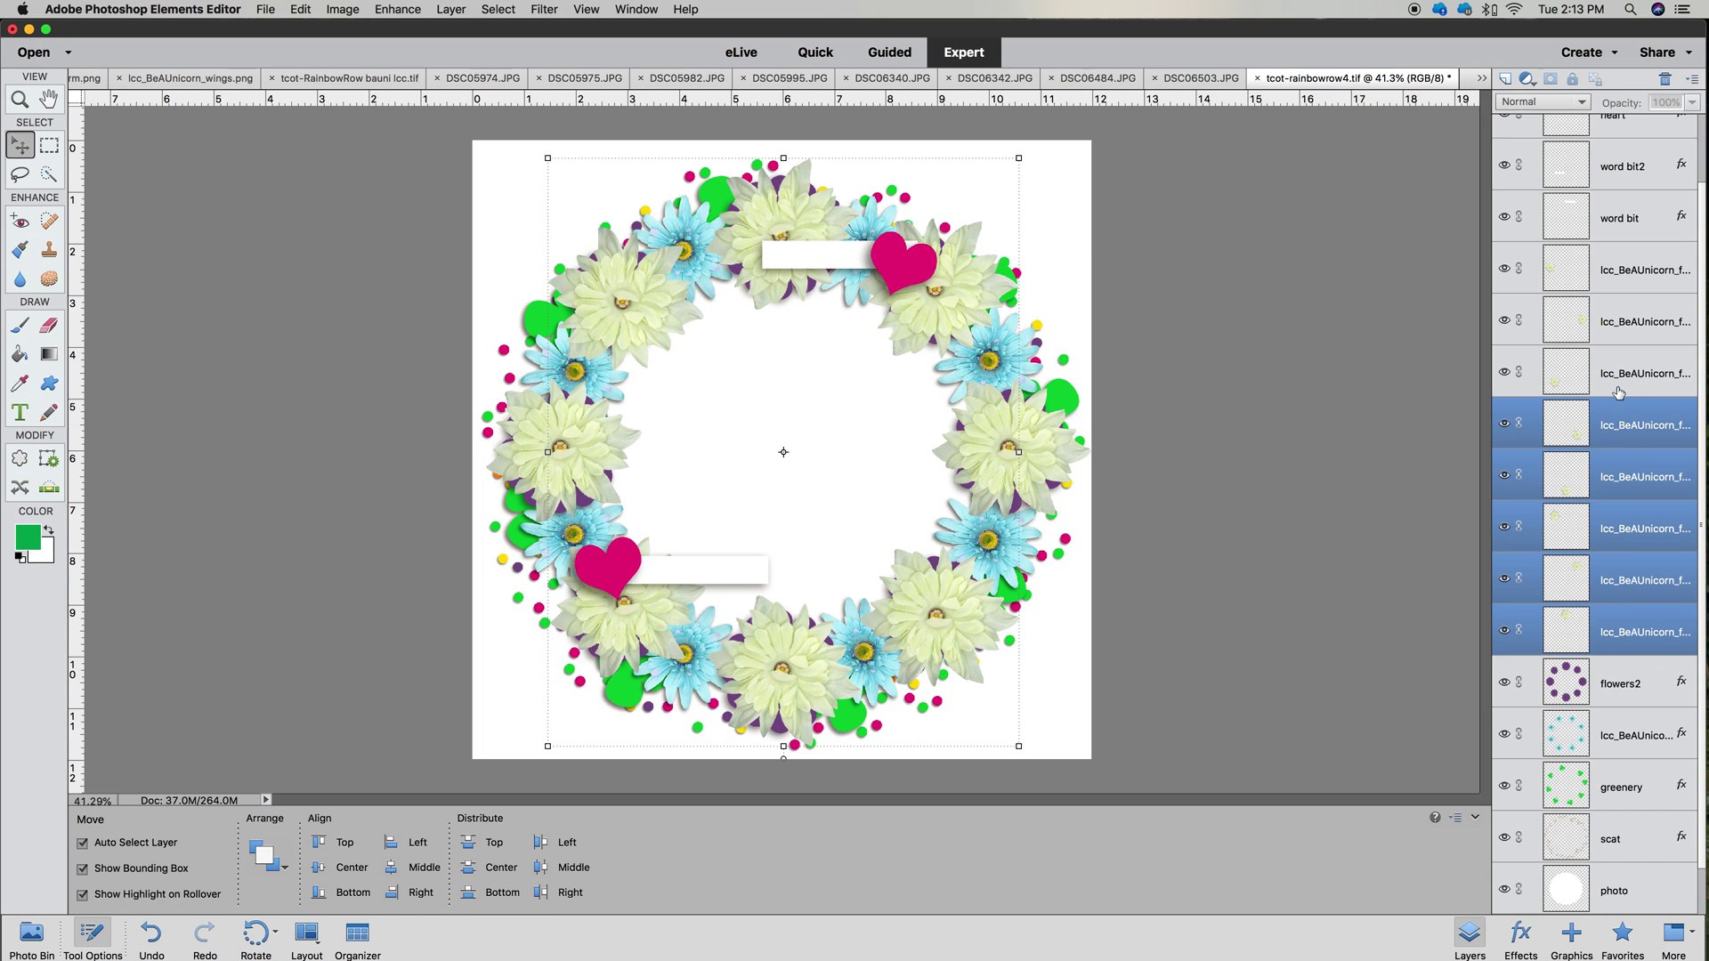
pyautogui.keyDown('shift'); pyautogui.click(1618, 390); pyautogui.keyUp('shift')
pyautogui.keyDown('shift'); pyautogui.click(1622, 322); pyautogui.keyUp('shift')
pyautogui.keyDown('shift'); pyautogui.click(1618, 286); pyautogui.keyUp('shift')
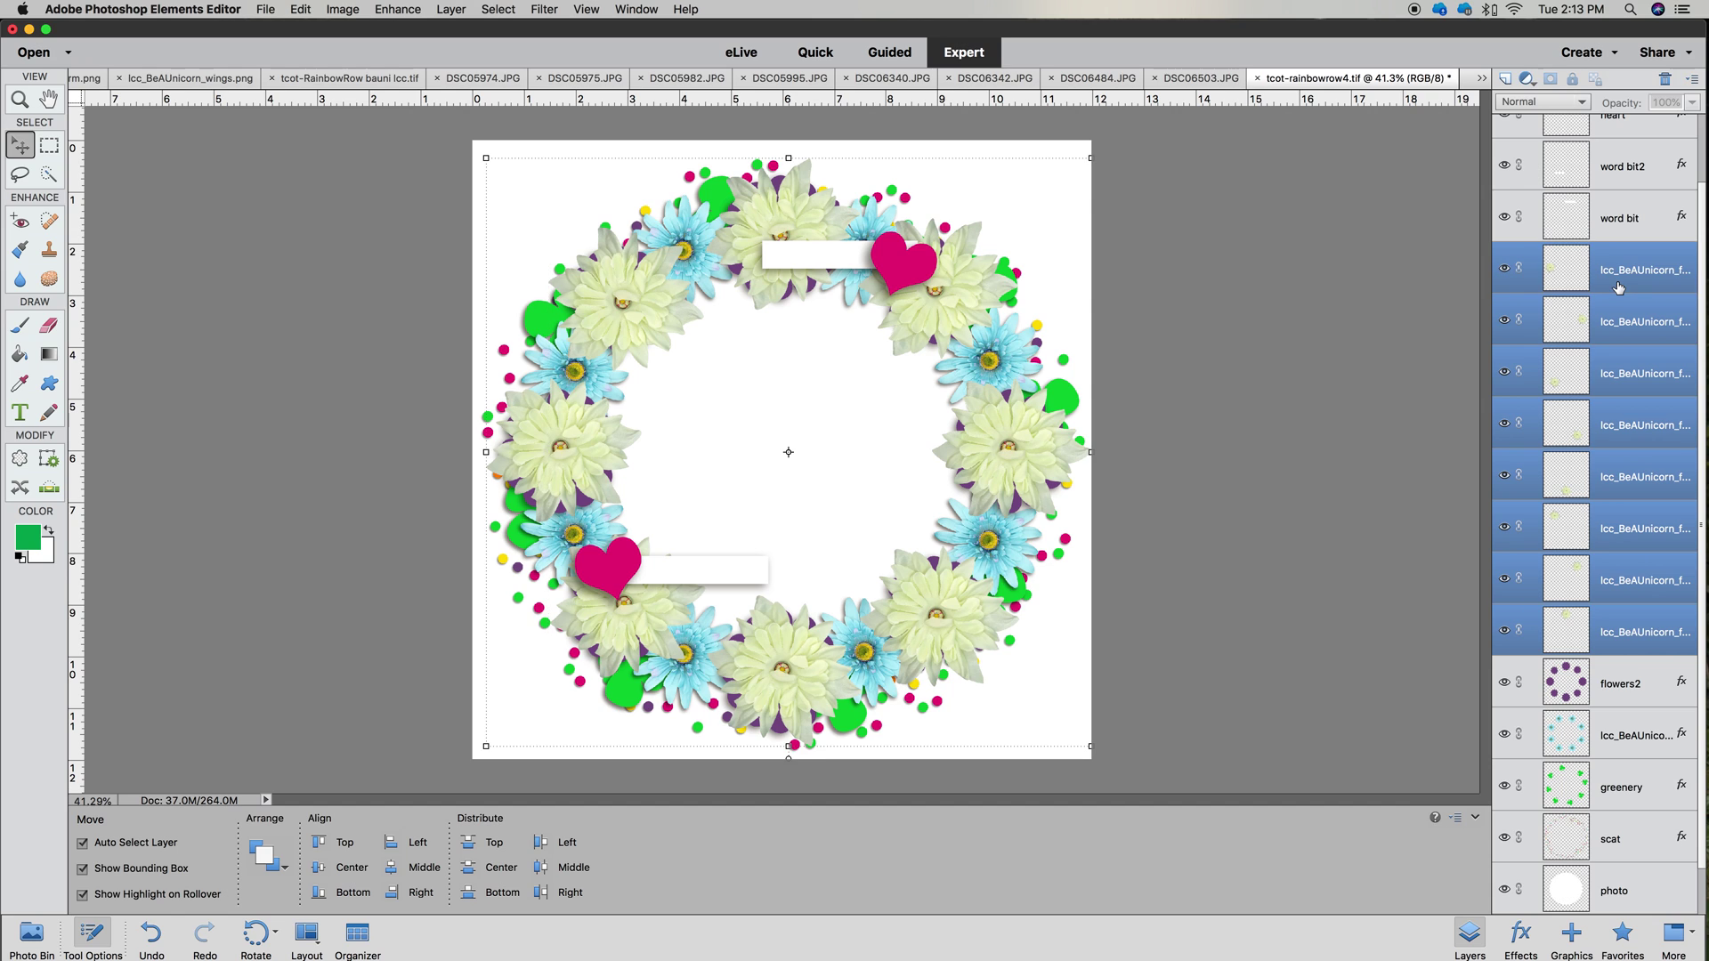
pyautogui.rightClick(1618, 286)
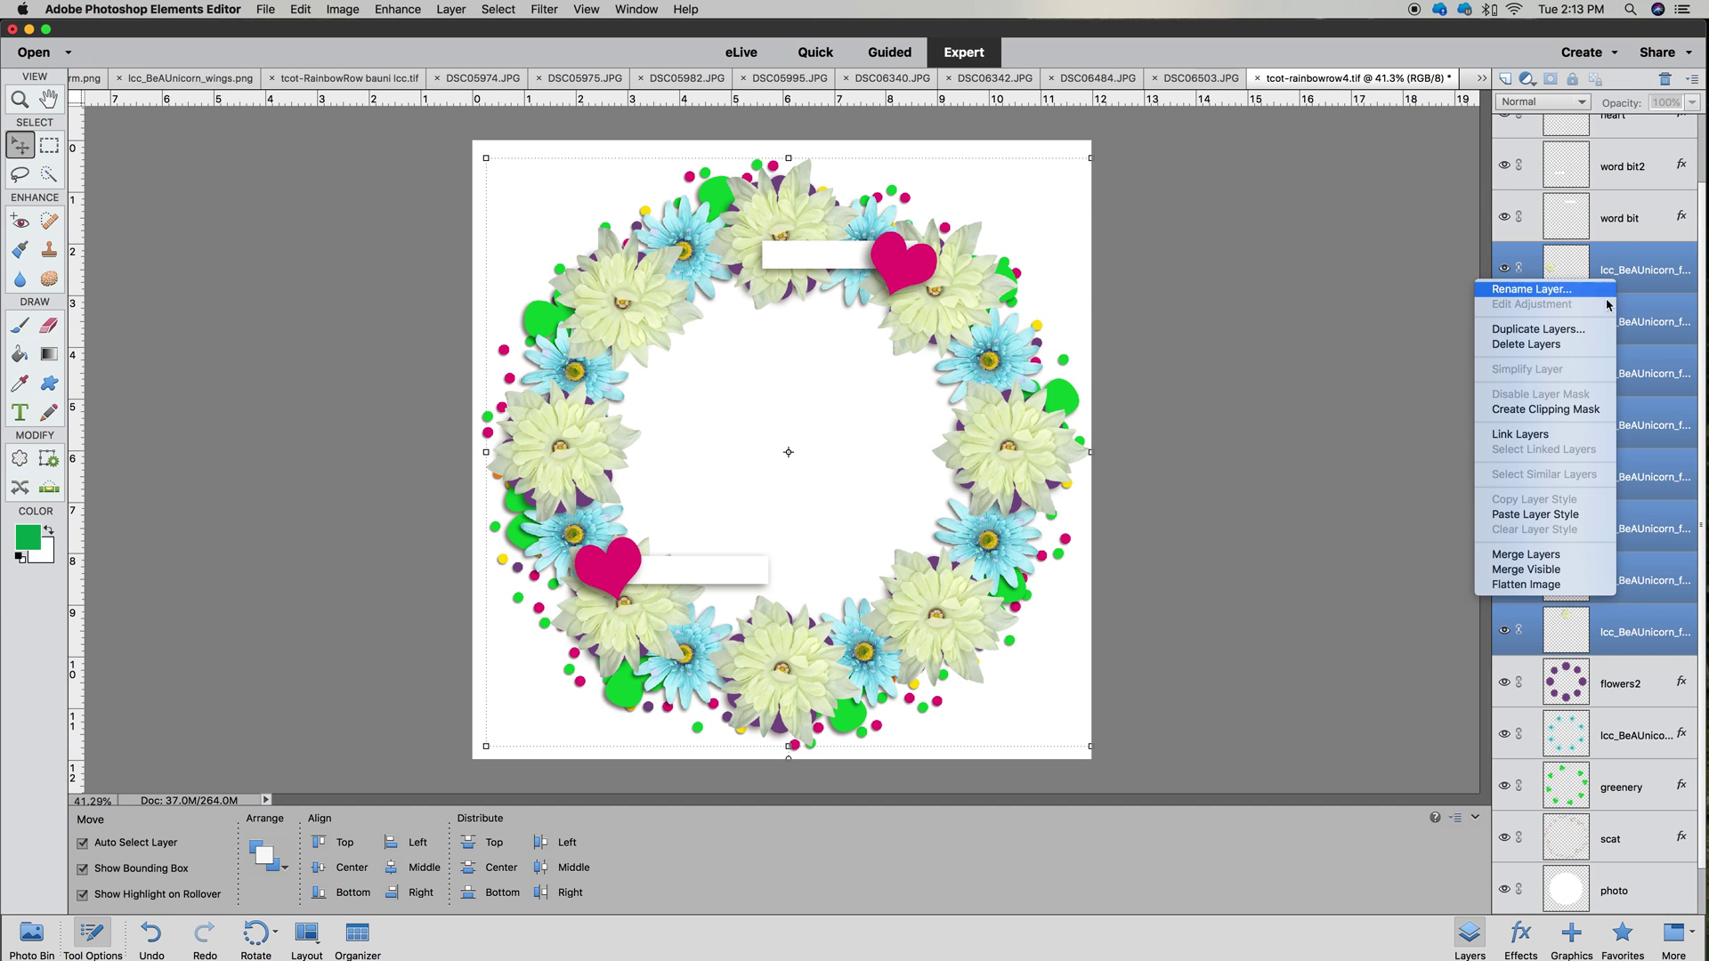
pyautogui.click(1539, 554)
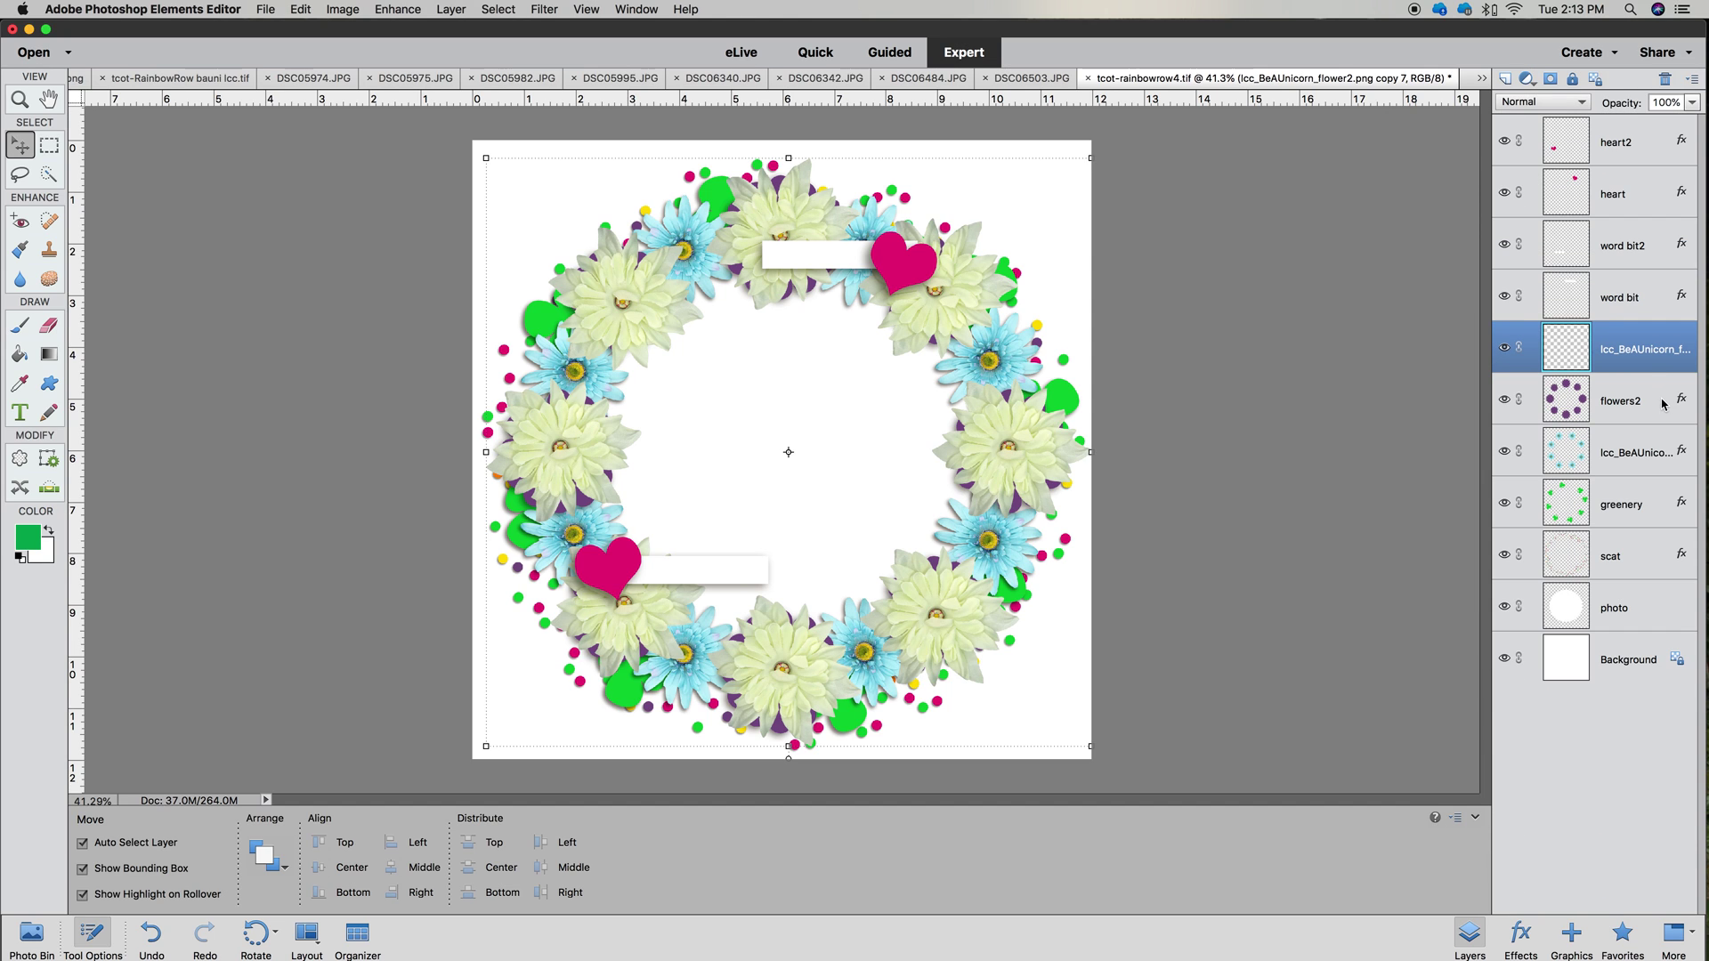
pyautogui.rightClick(1612, 359)
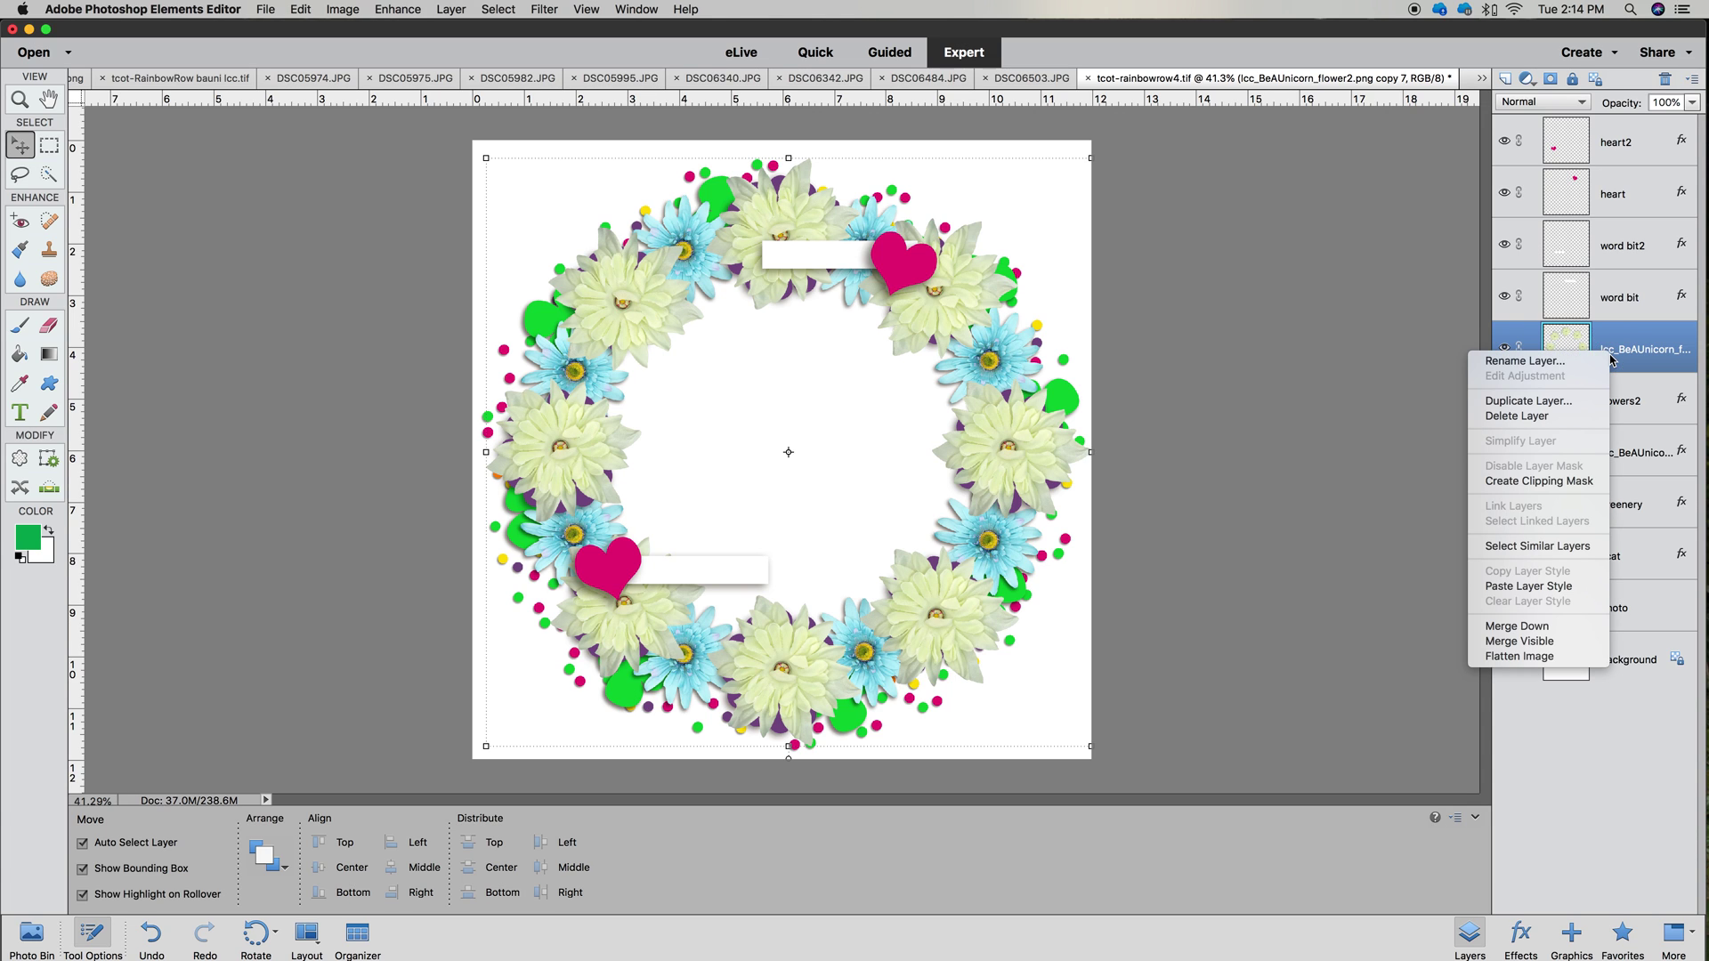
pyautogui.click(1555, 584)
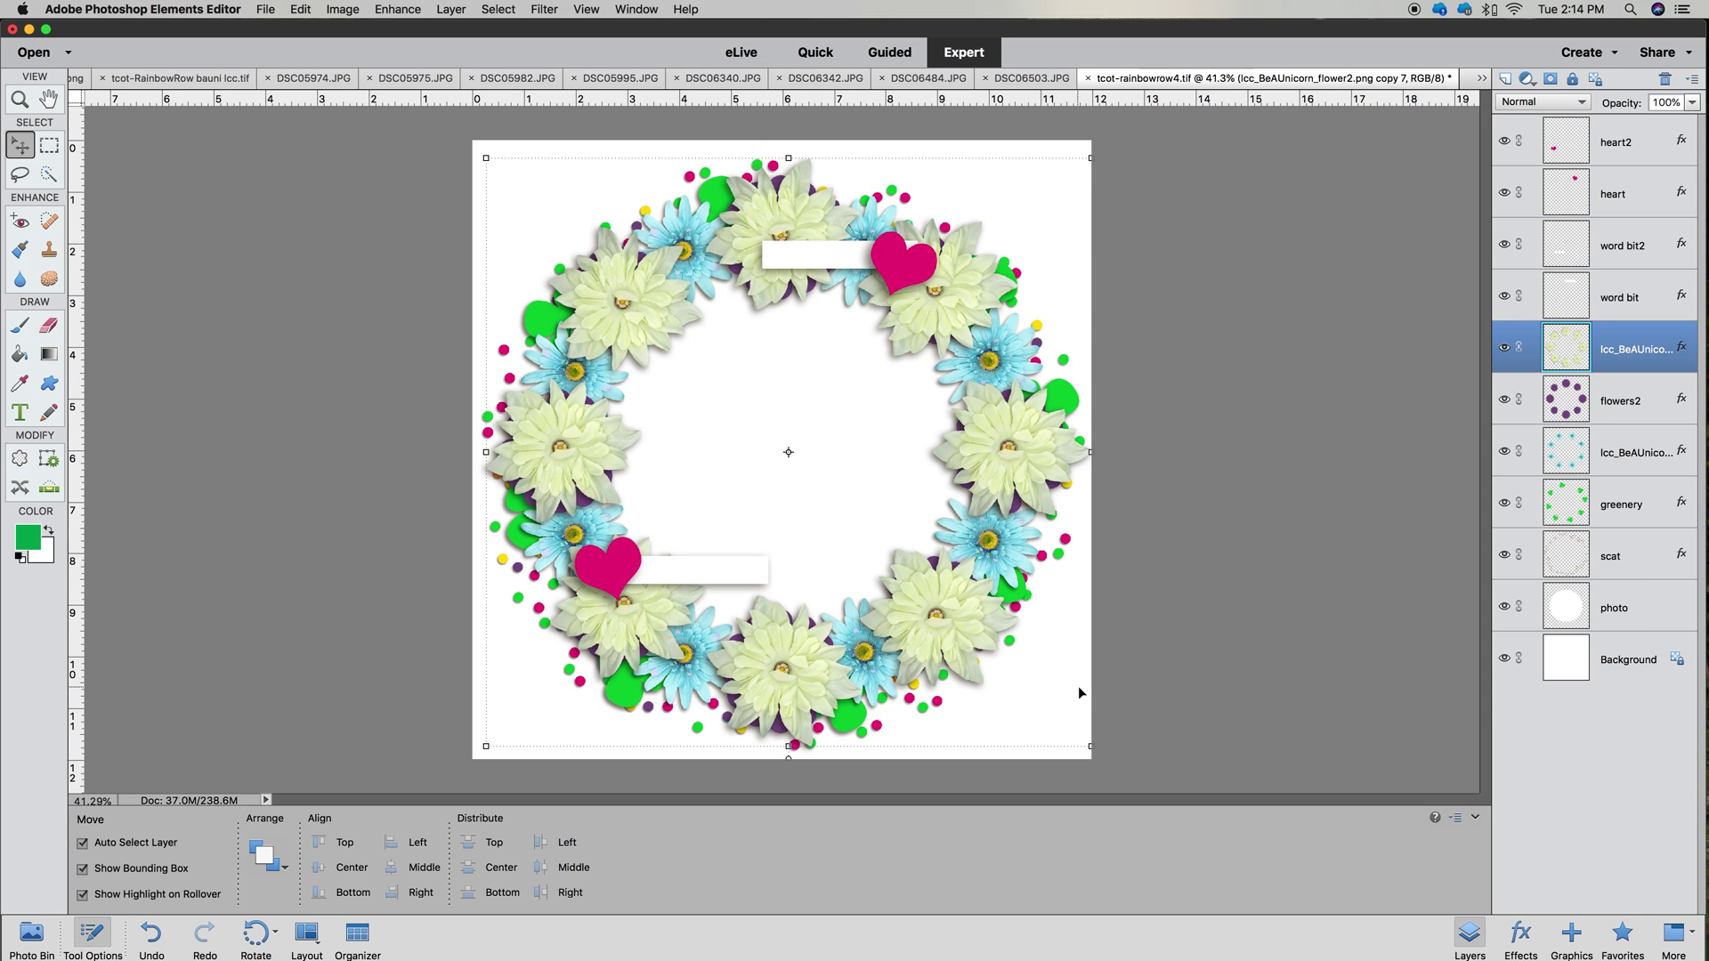
# Add the rainbow-striped bow image lcc_BeAUnicorn_bow1.png from the open kit files, directly above the photo layer
pyautogui.click(813, 452)
pyautogui.click(32, 933)
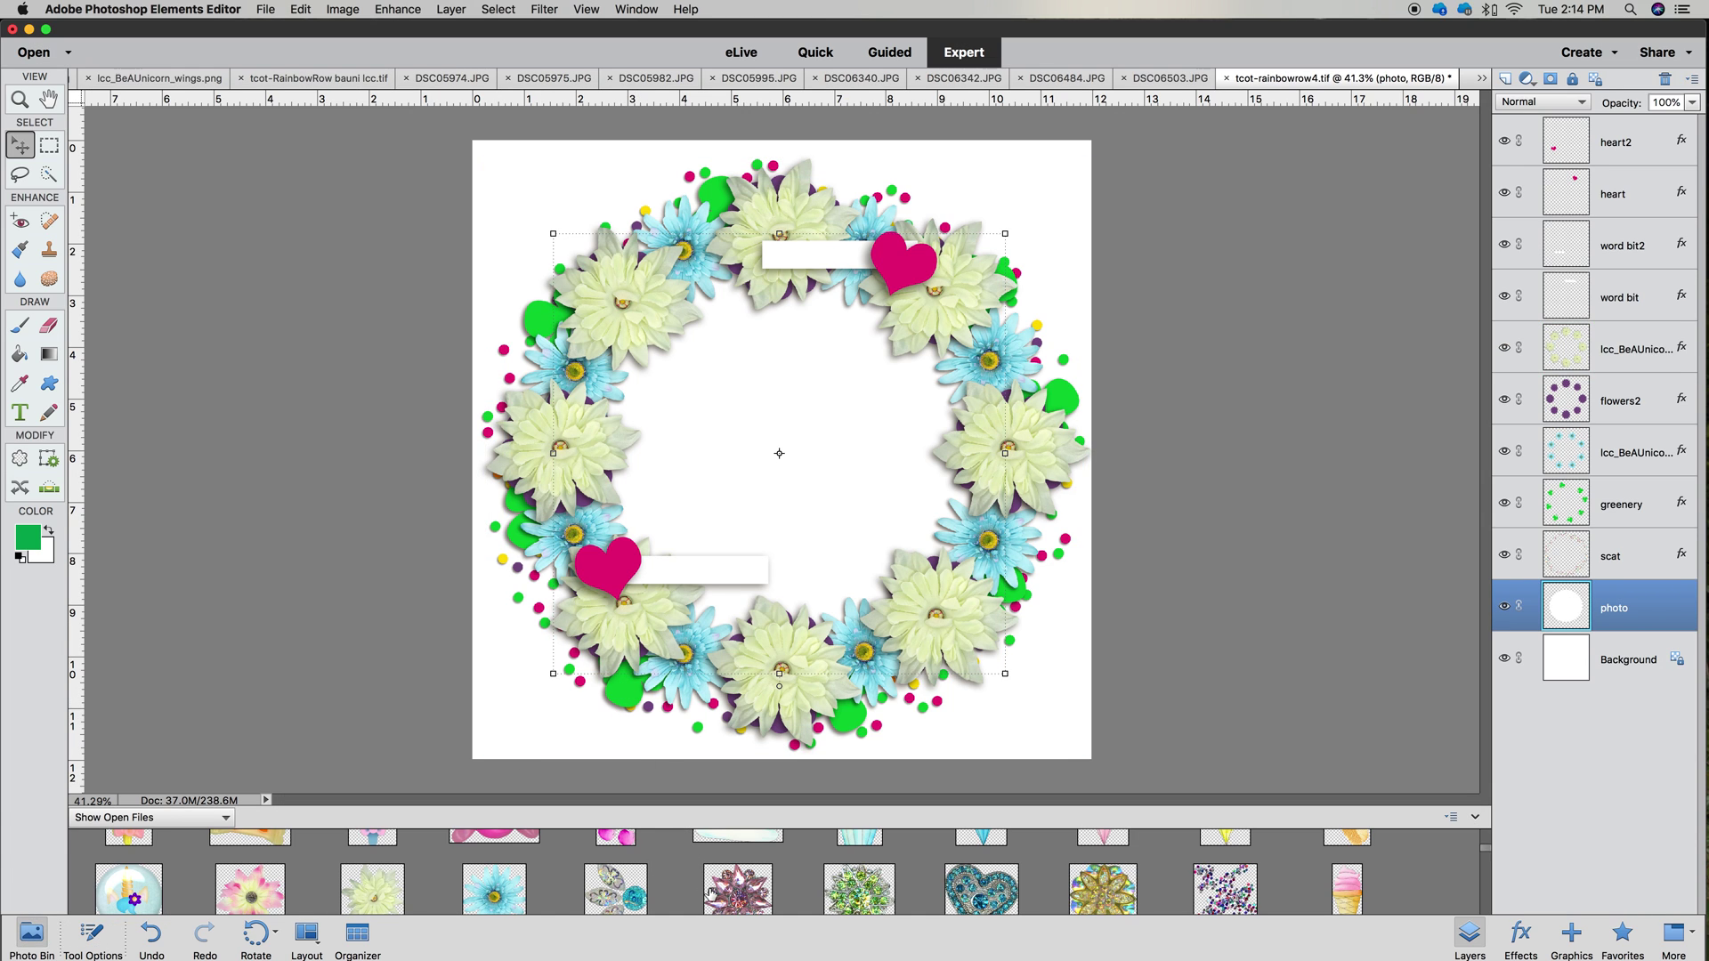
pyautogui.scroll(-3, 710, 893)
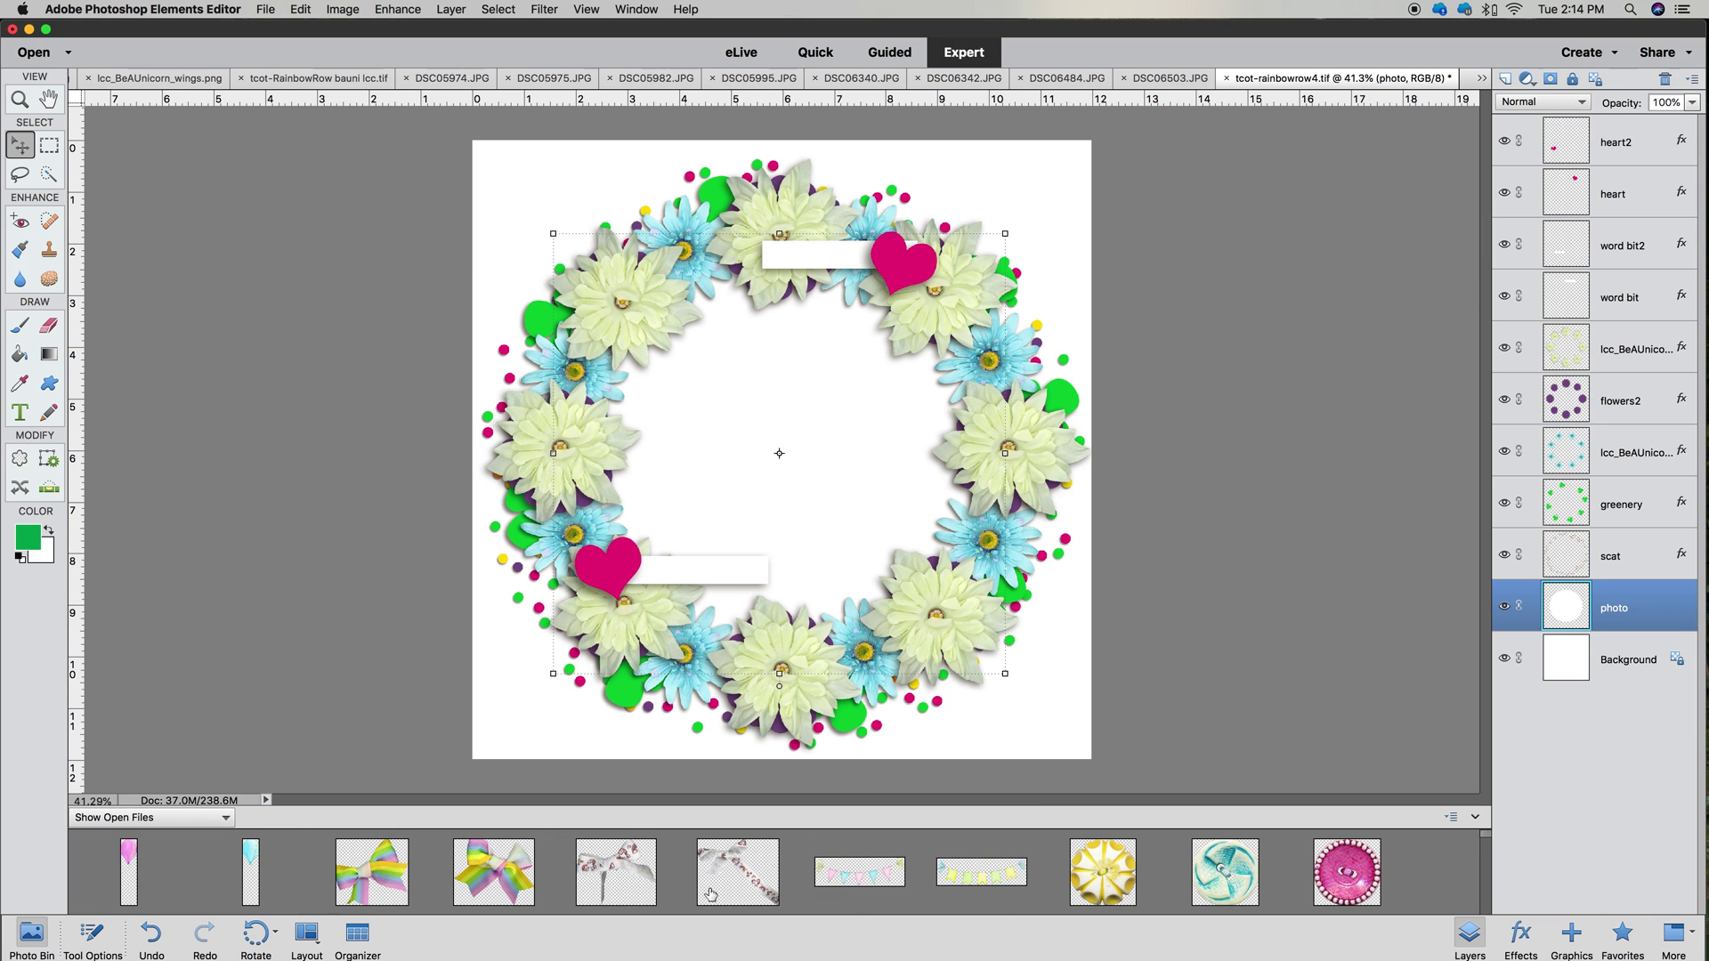
pyautogui.scroll(-3, 711, 892)
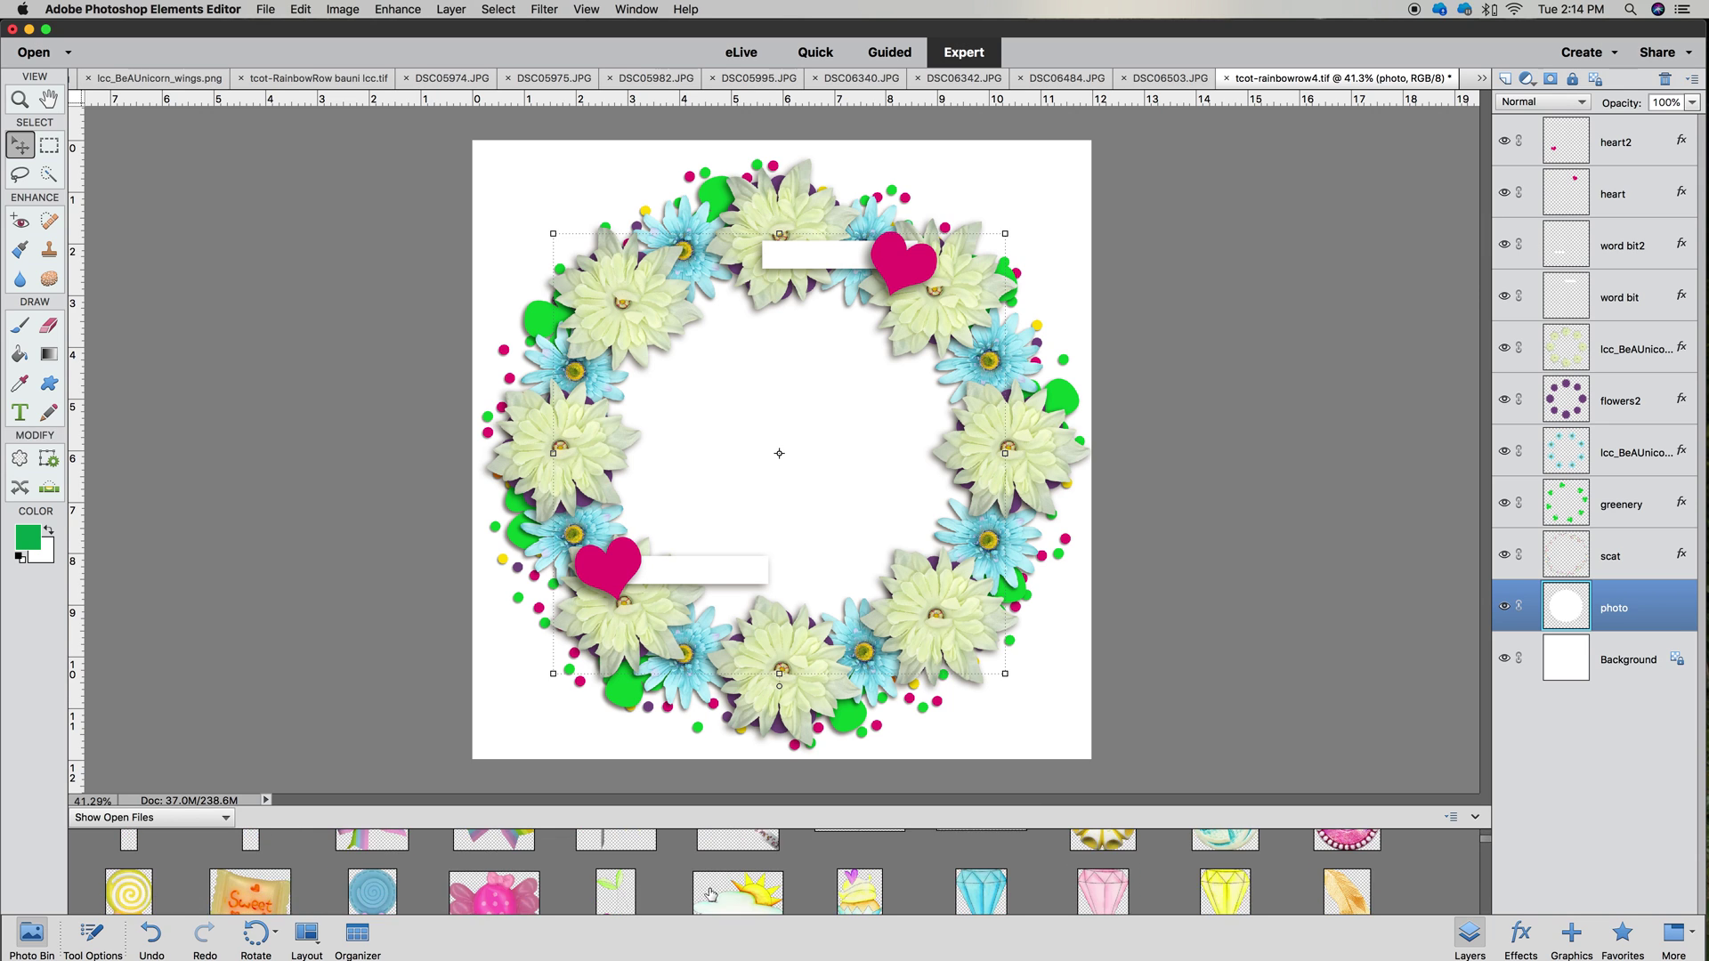
pyautogui.scroll(3, 710, 892)
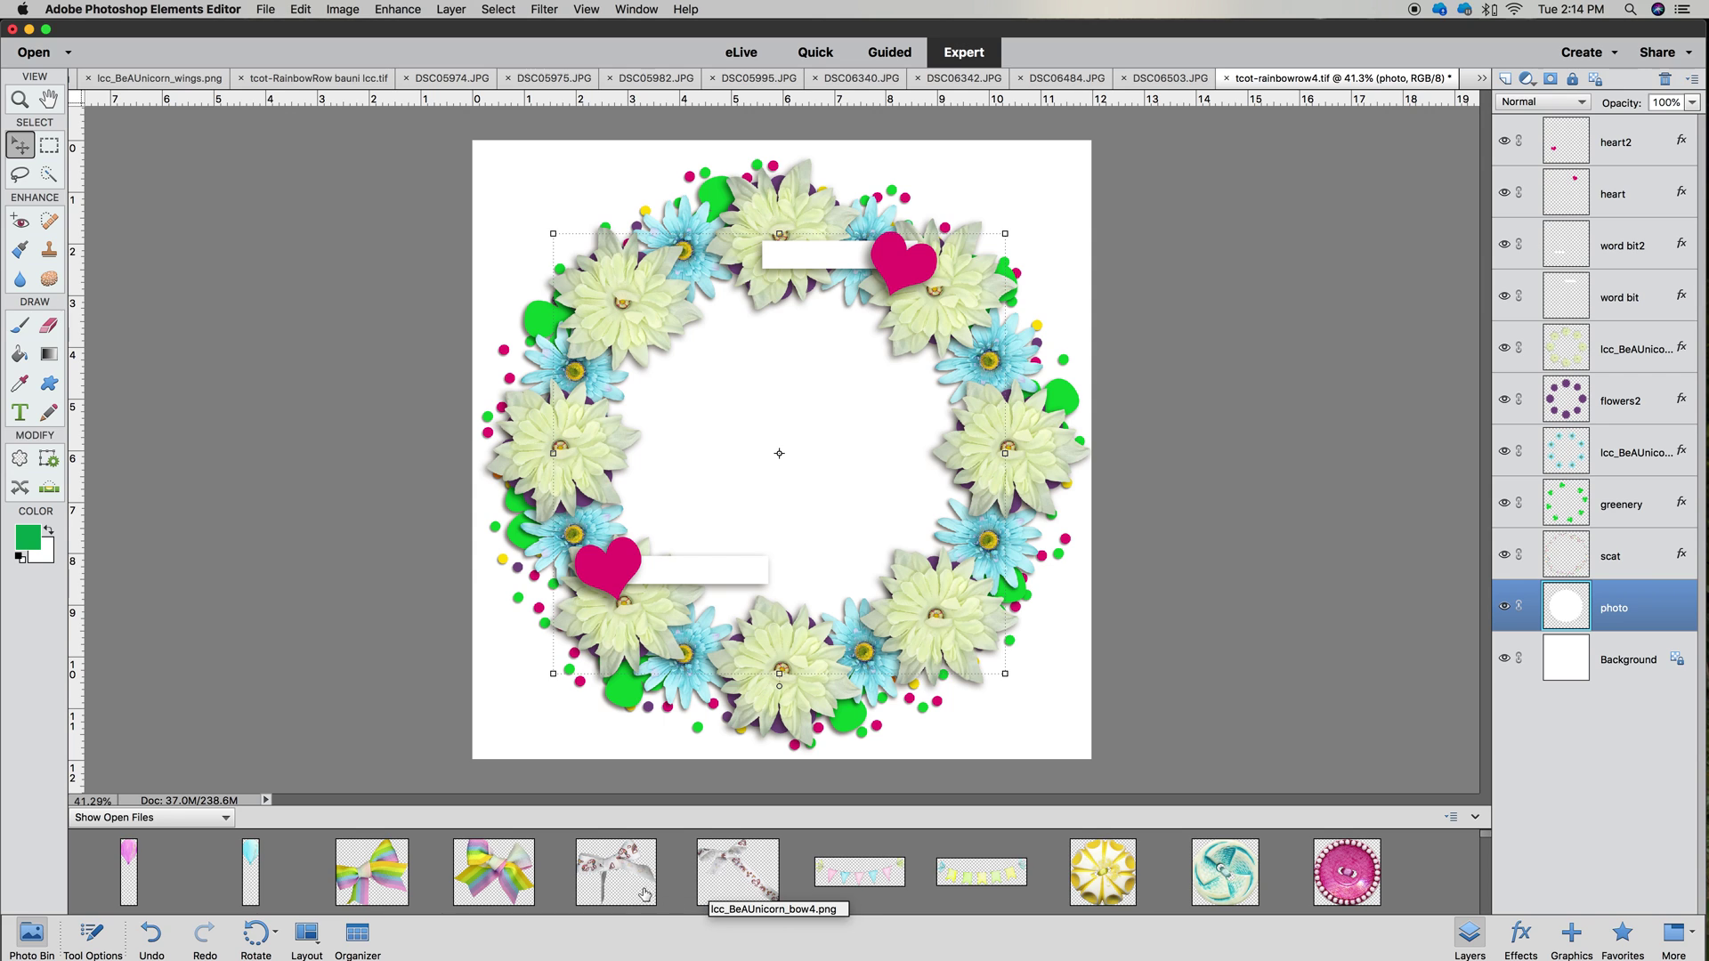
pyautogui.moveTo(462, 882); pyautogui.dragTo(725, 405)
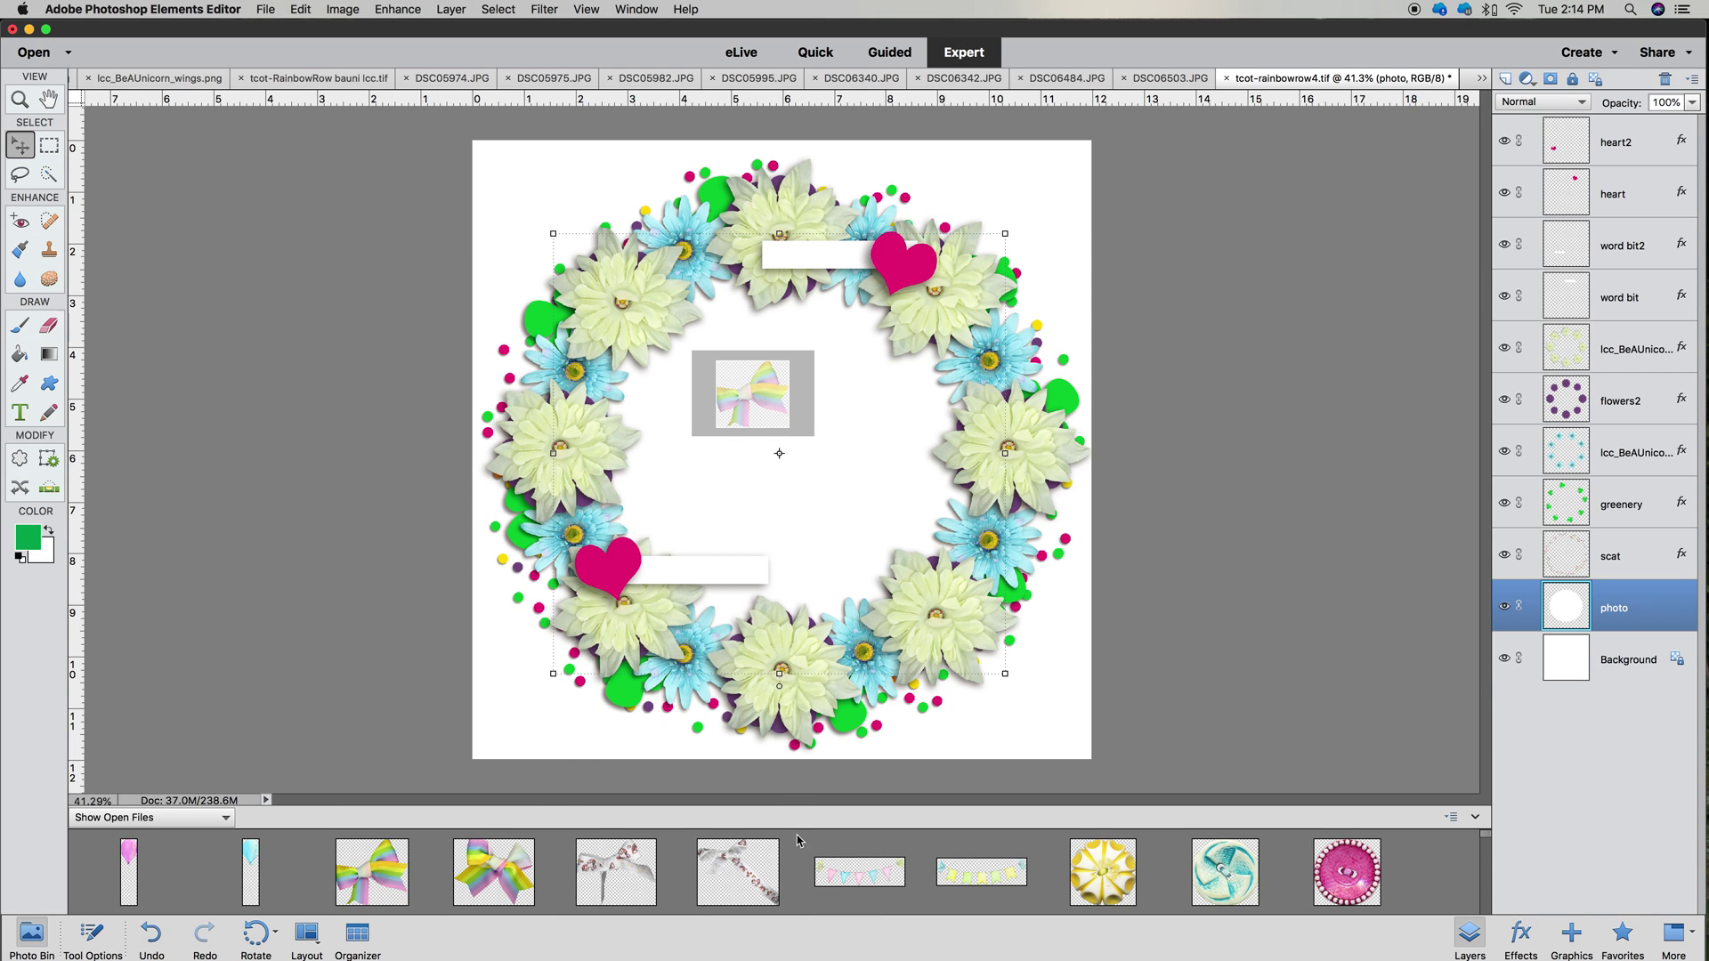
# Add the green leaf image lcc_BeAUnicorn_leaf2.png from the open kit files near the wreath's upper-left flowers
pyautogui.scroll(-3, 791, 888)
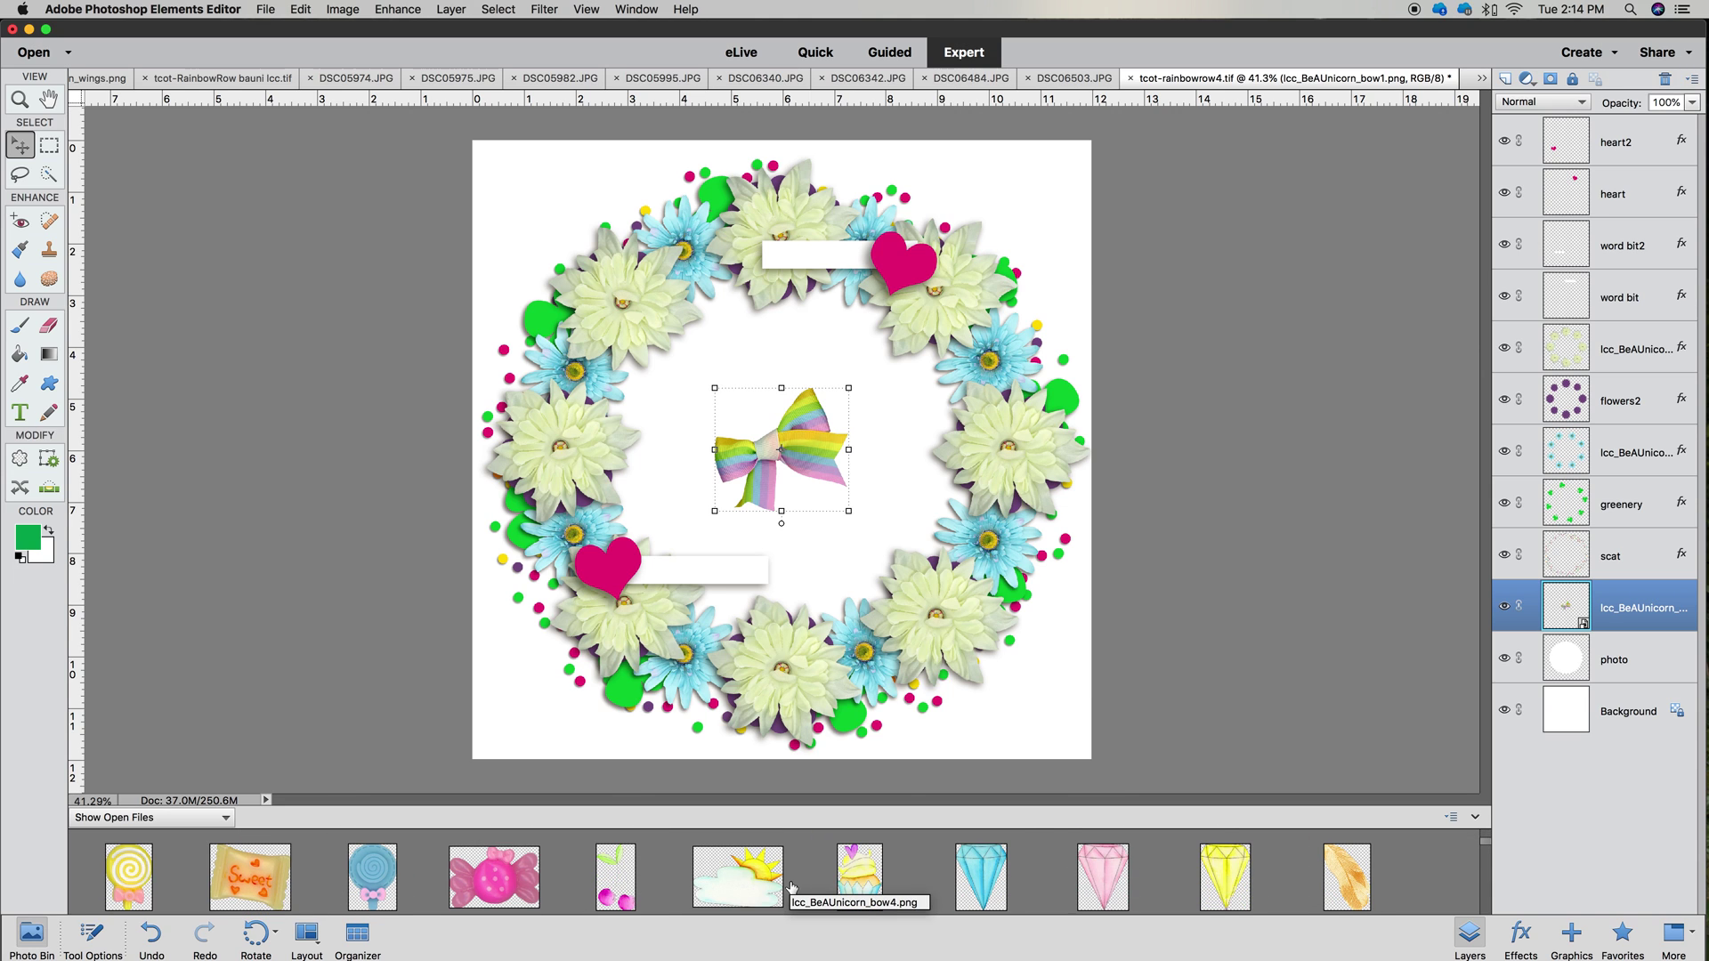
pyautogui.scroll(-1, 791, 887)
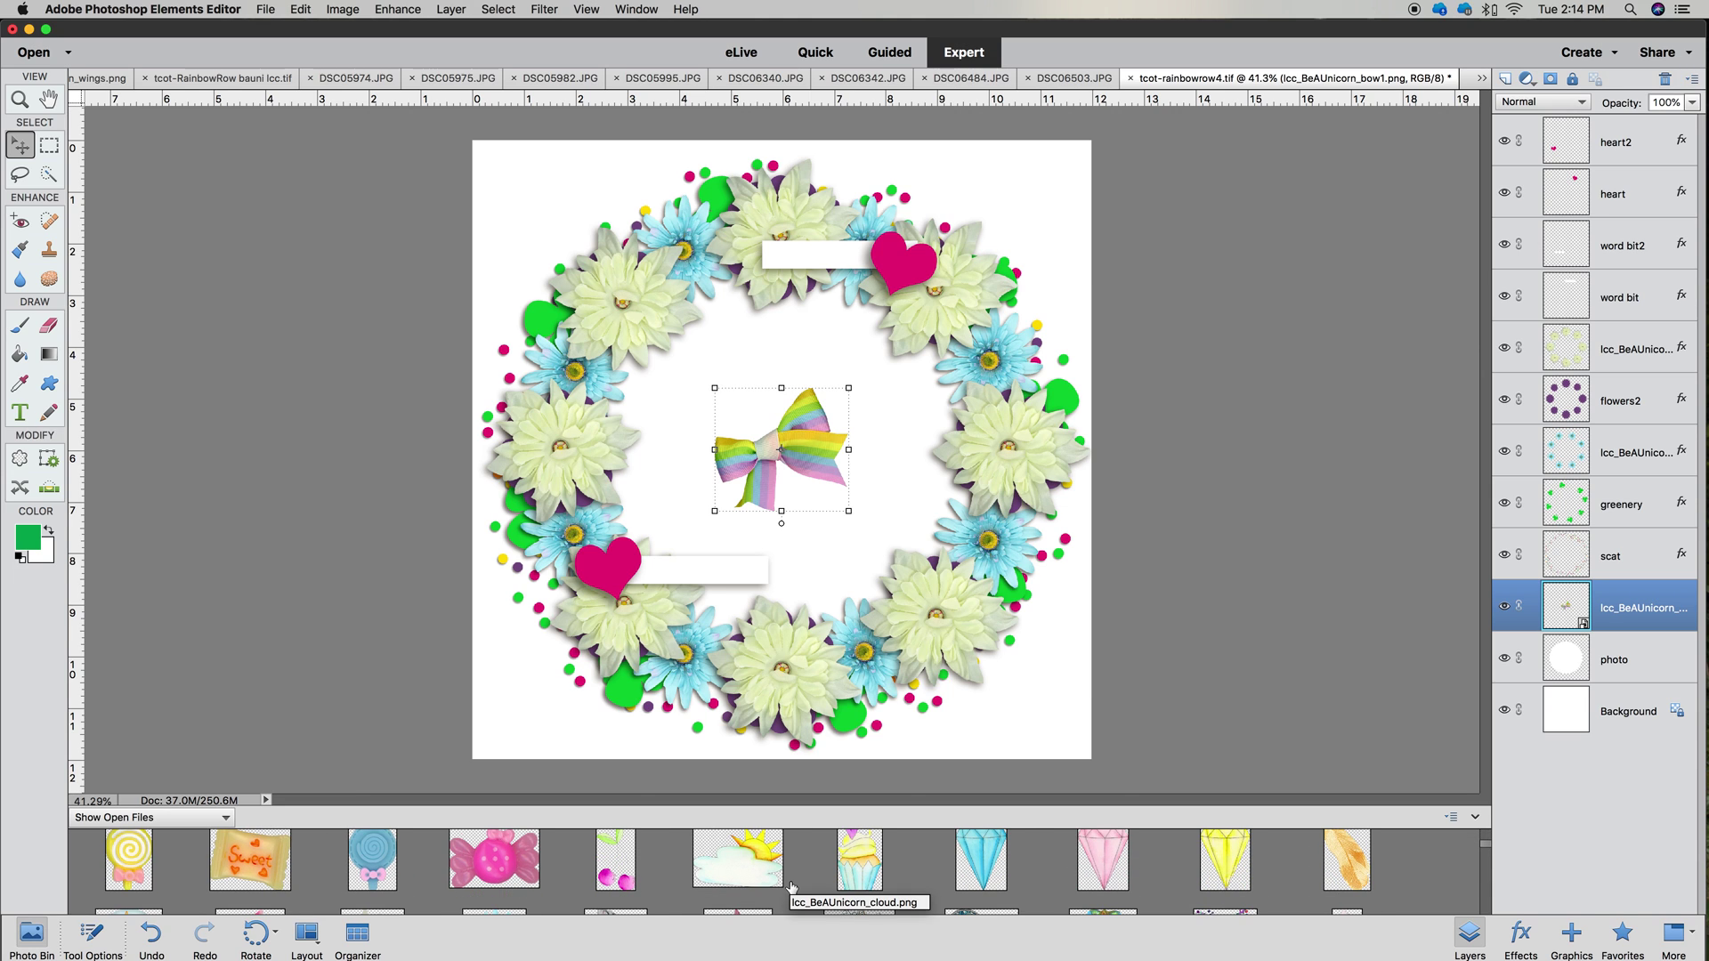
pyautogui.scroll(-3, 791, 887)
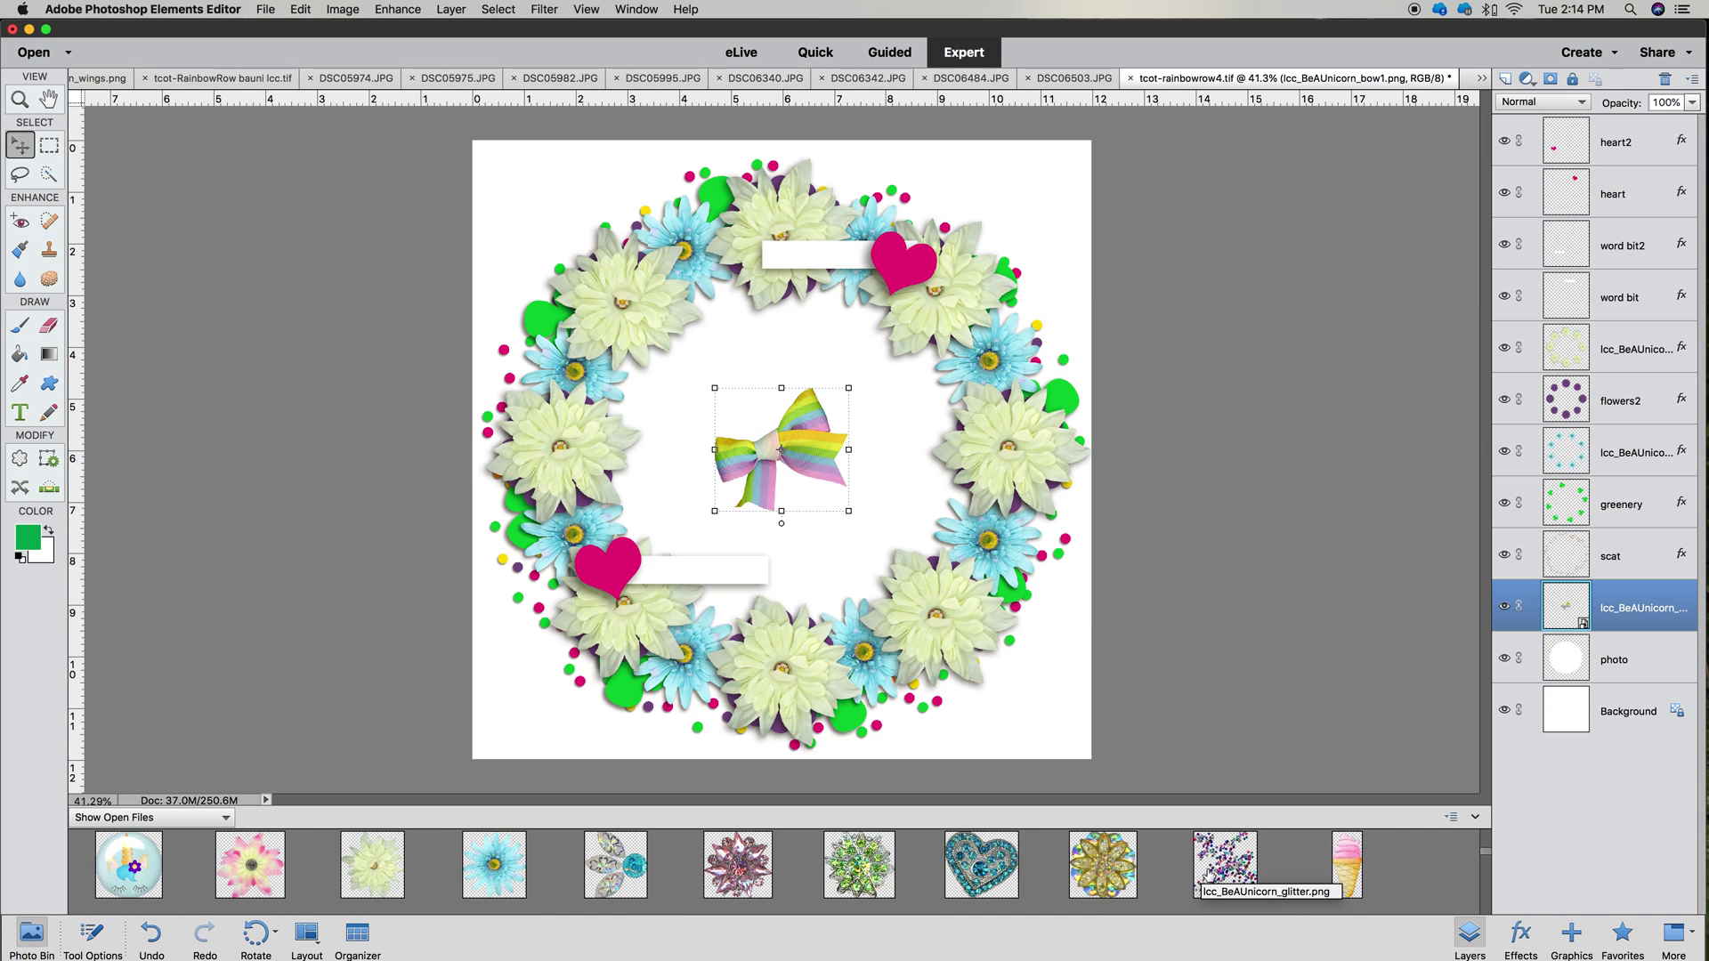
pyautogui.scroll(-2, 979, 894)
pyautogui.scroll(-2, 979, 894)
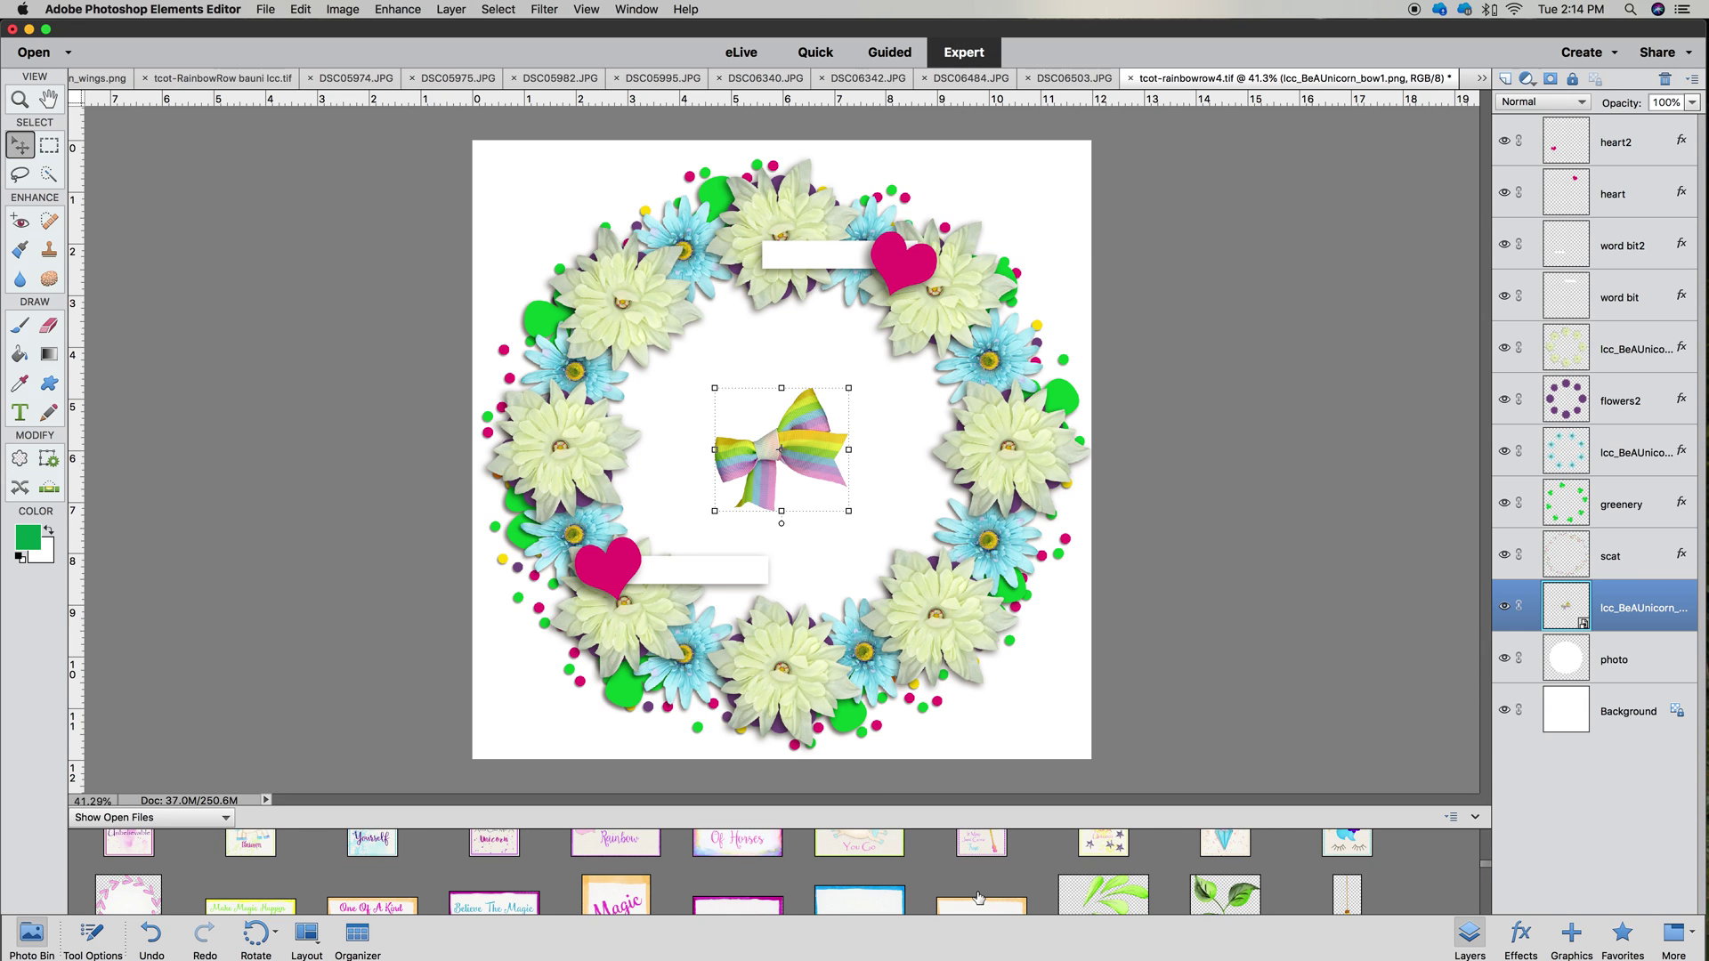
pyautogui.scroll(-2, 979, 897)
pyautogui.moveTo(1238, 861); pyautogui.dragTo(630, 212)
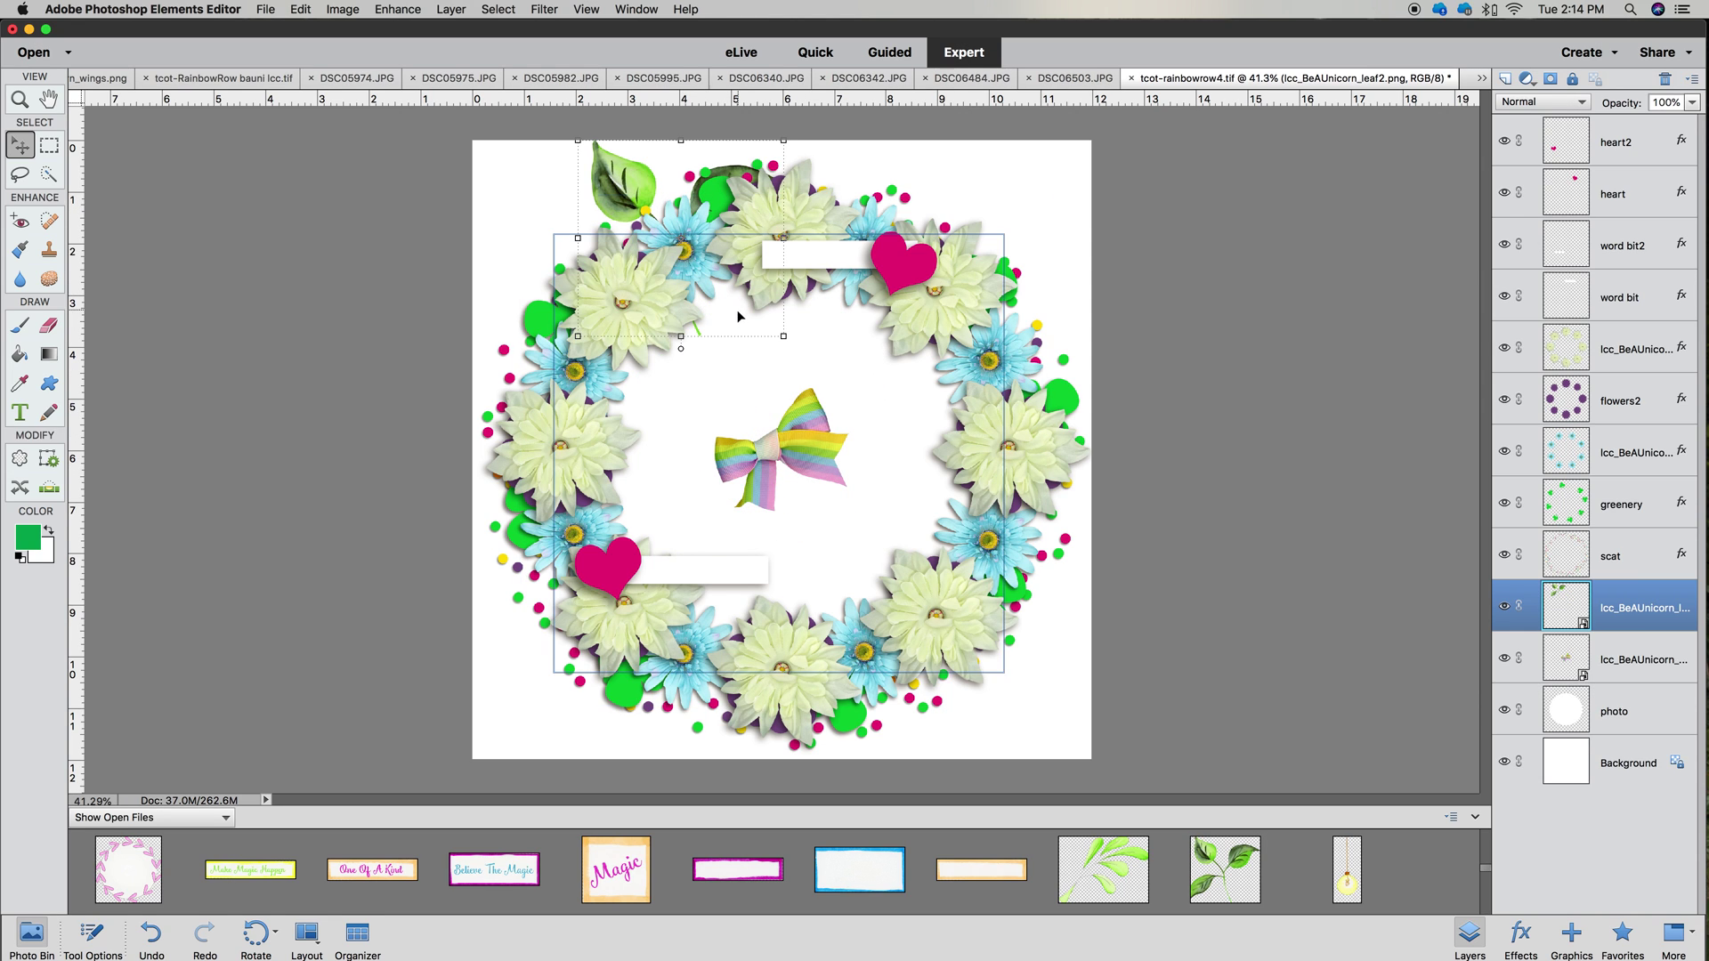
# Scale the leaf to about 69%, rotate it about 34 degrees counterclockwise and tuck it behind the upper-left blue daisy
pyautogui.hotkey('ctrl', 't')
pyautogui.moveTo(780, 332); pyautogui.dragTo(716, 283)
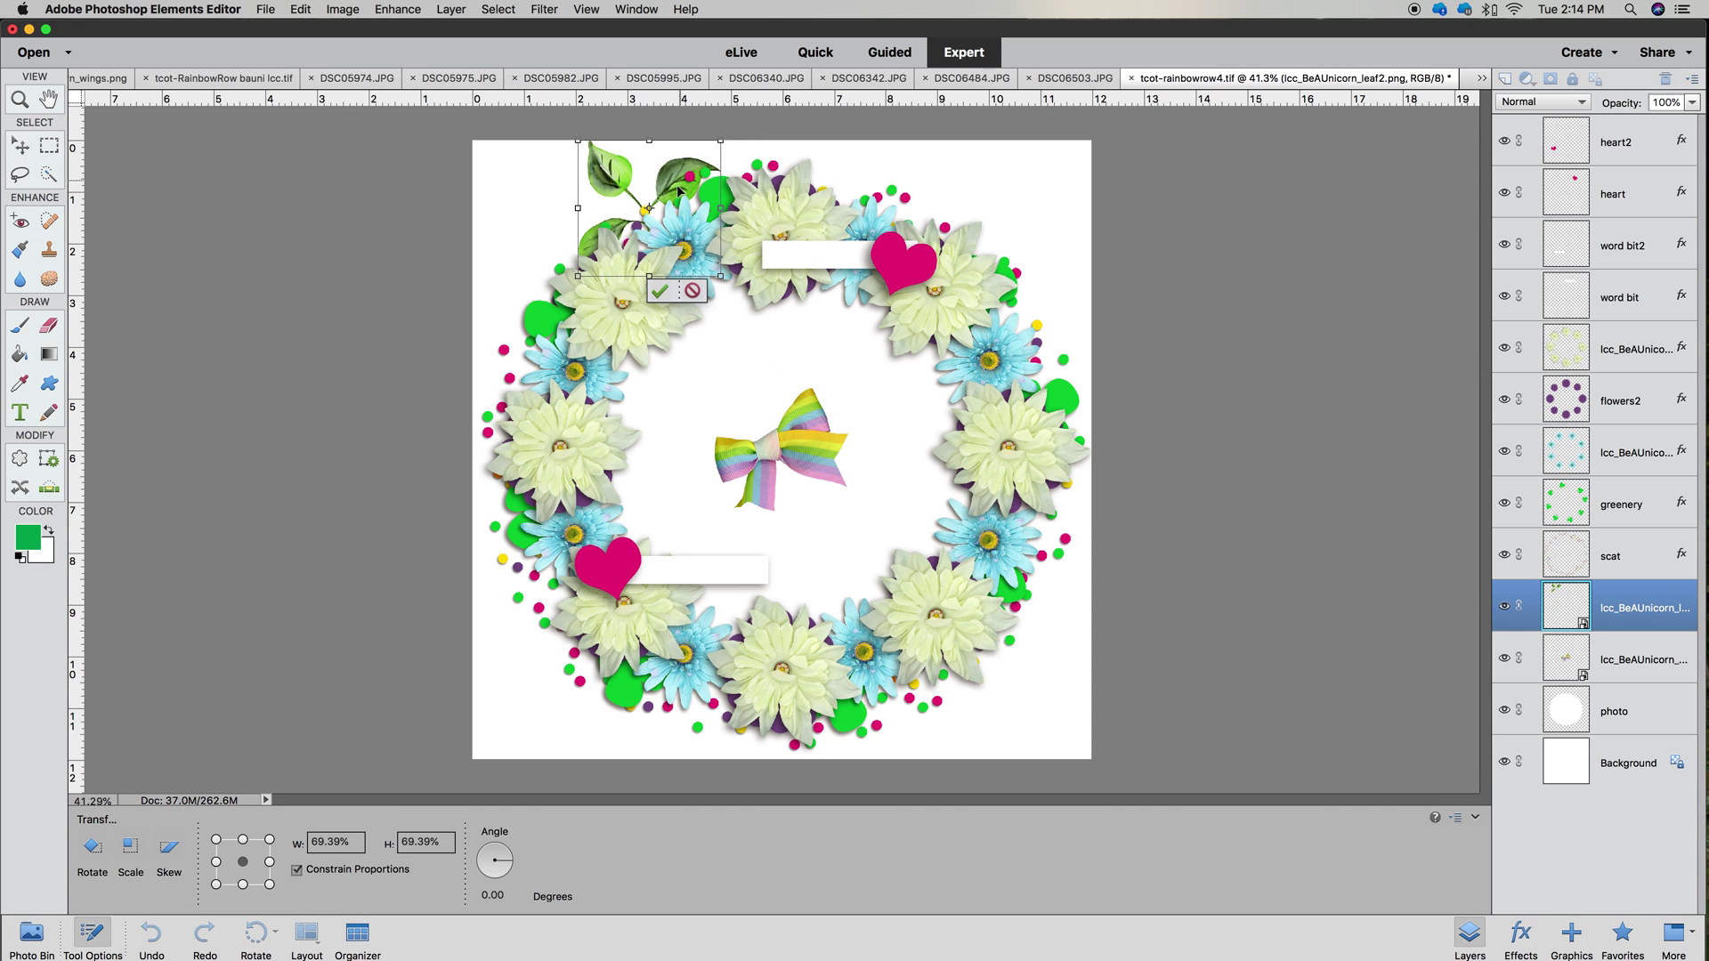
pyautogui.moveTo(620, 187); pyautogui.dragTo(634, 210)
pyautogui.moveTo(752, 316); pyautogui.dragTo(771, 246)
pyautogui.moveTo(672, 191); pyautogui.dragTo(687, 192)
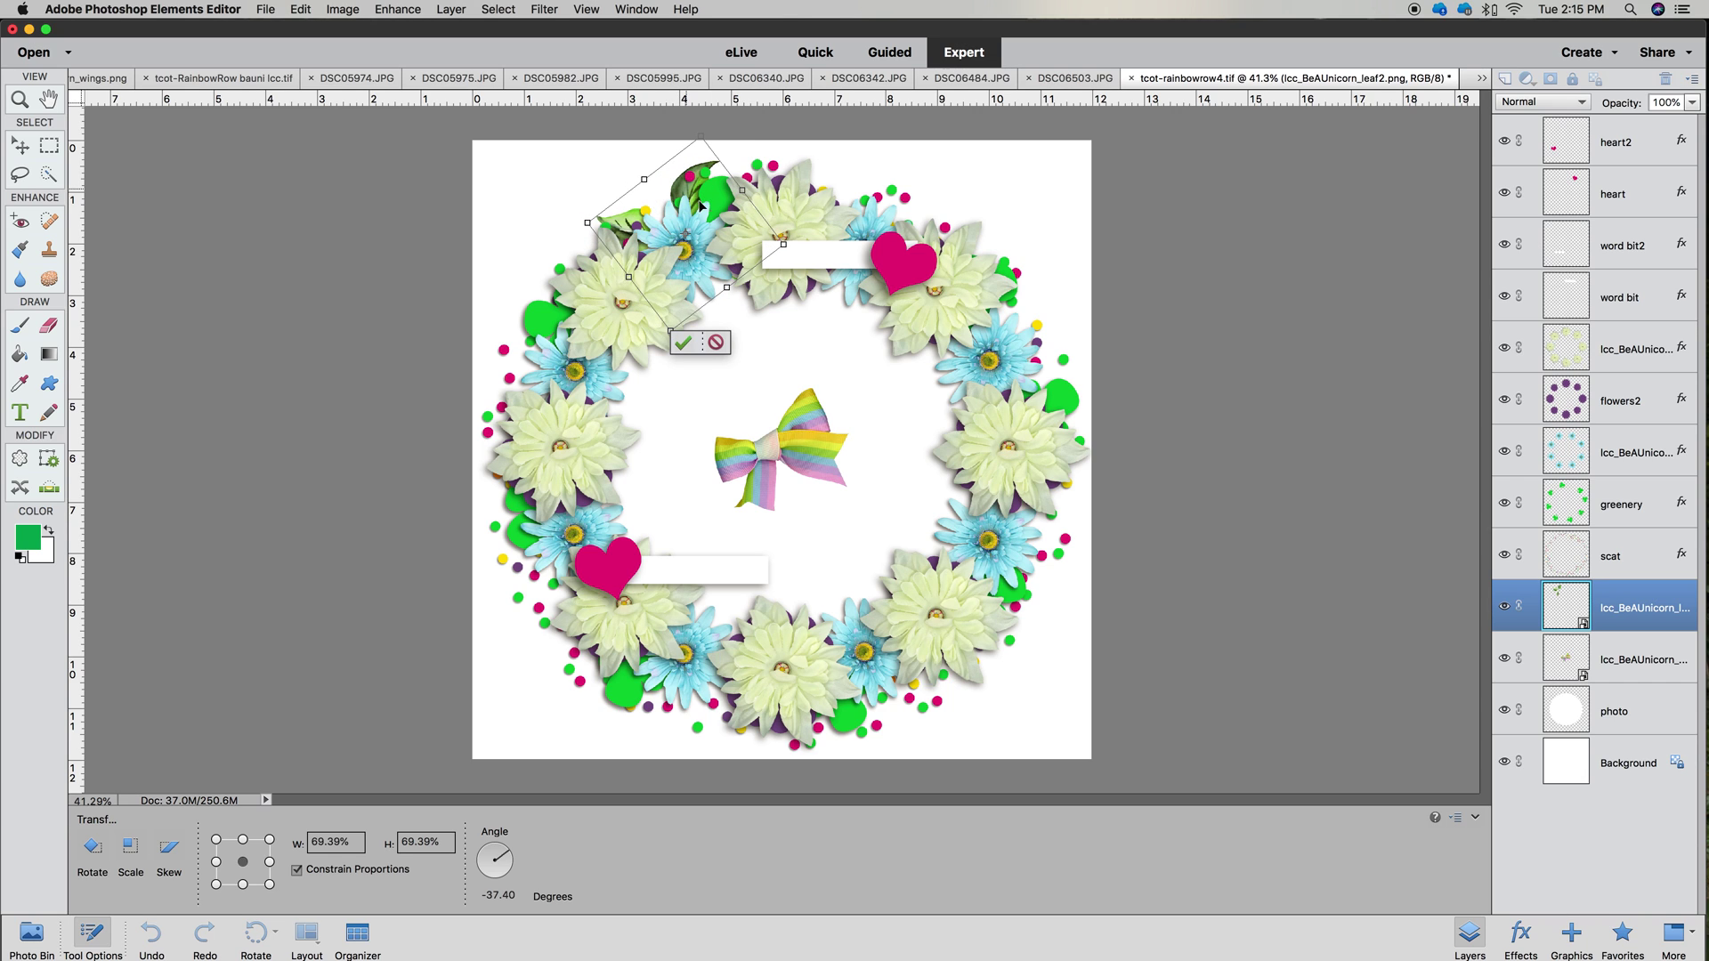
pyautogui.moveTo(742, 301); pyautogui.dragTo(740, 306)
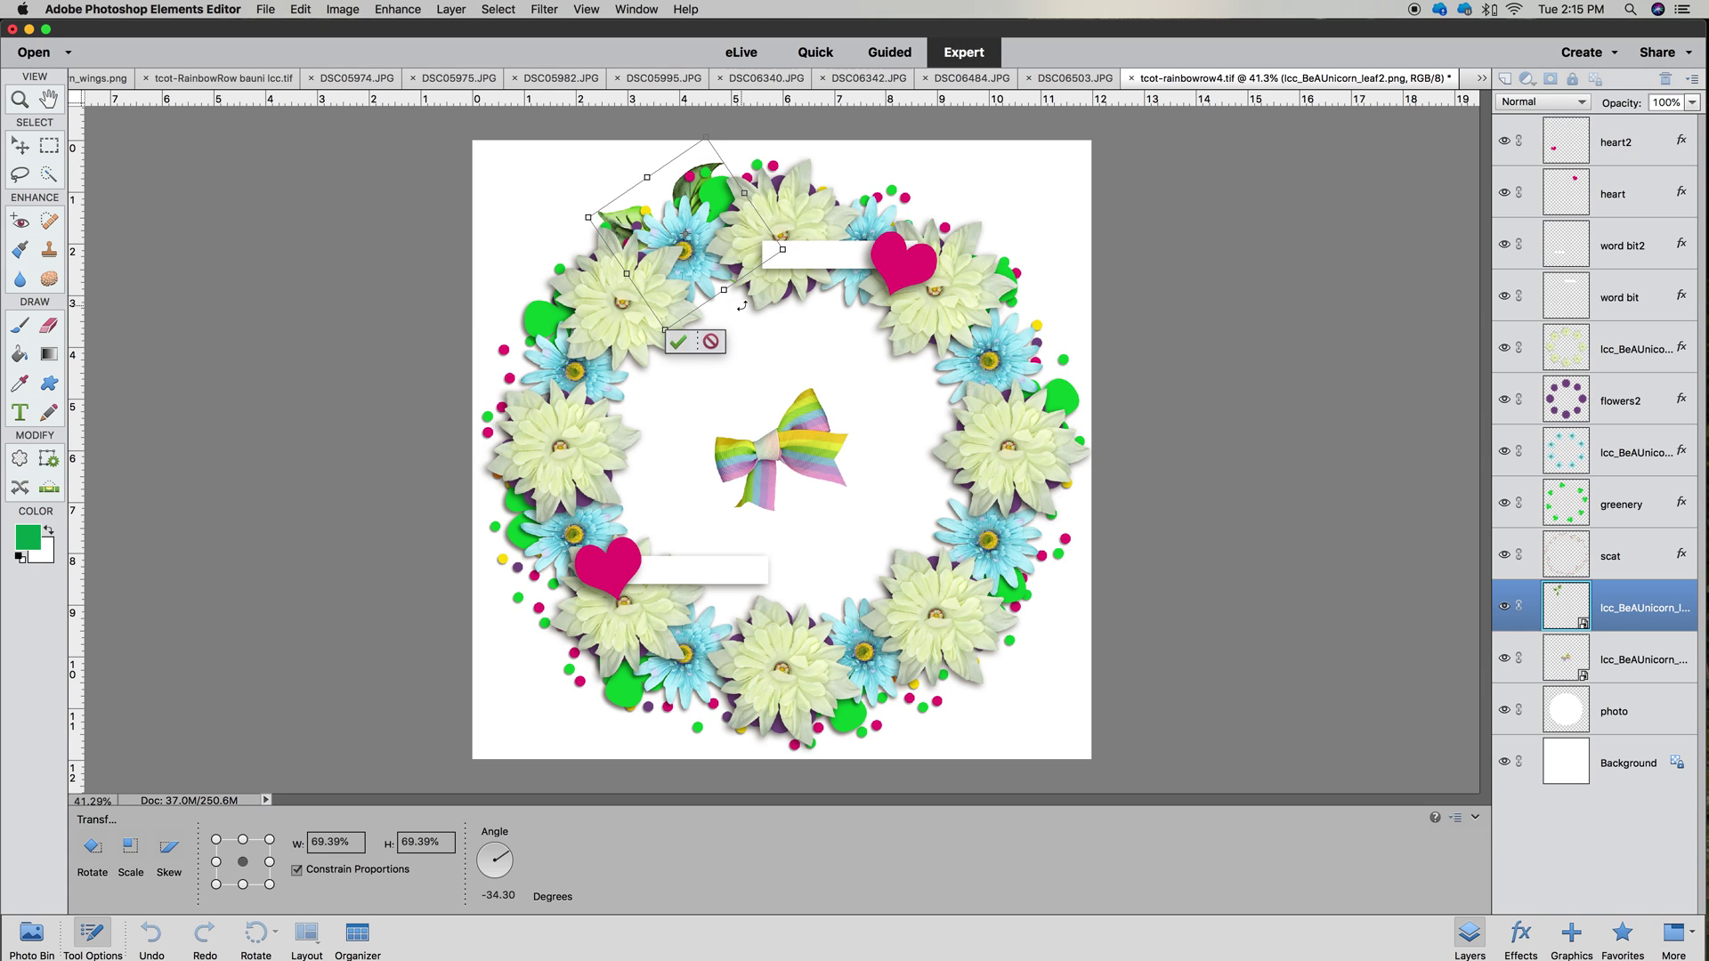
pyautogui.click(691, 344)
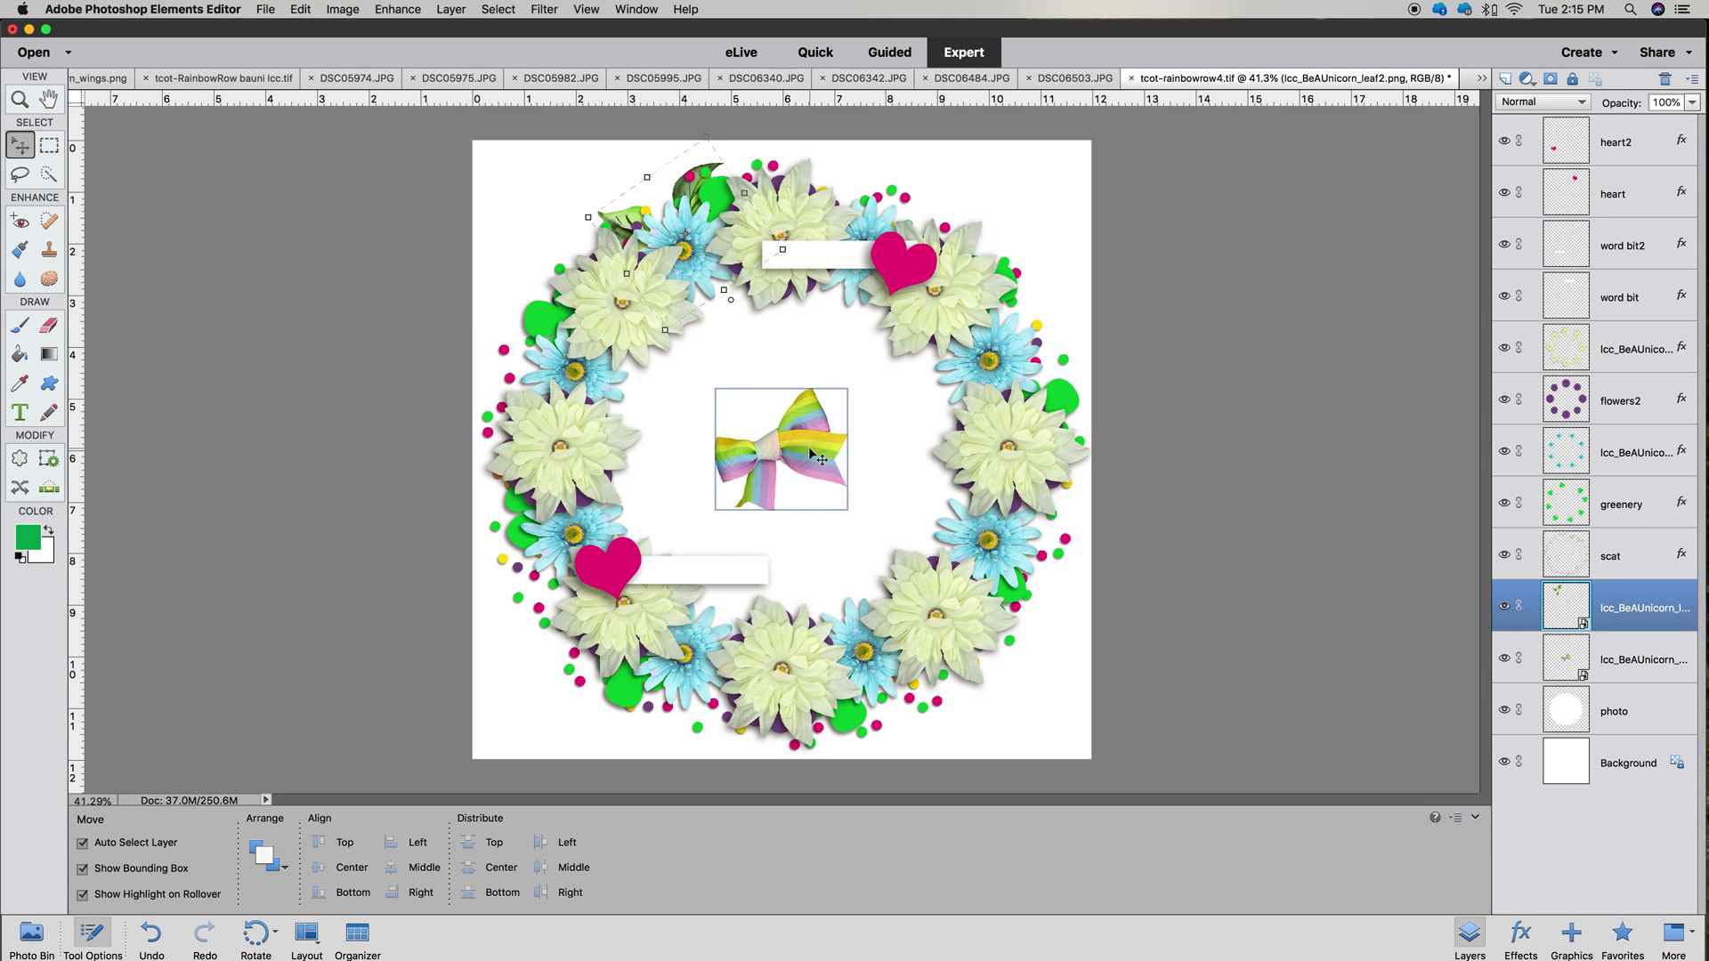
# Try the bow behind the upper-right flowers, rotated about 52 degrees clockwise, and delete it from the layout
pyautogui.moveTo(769, 452); pyautogui.dragTo(925, 296)
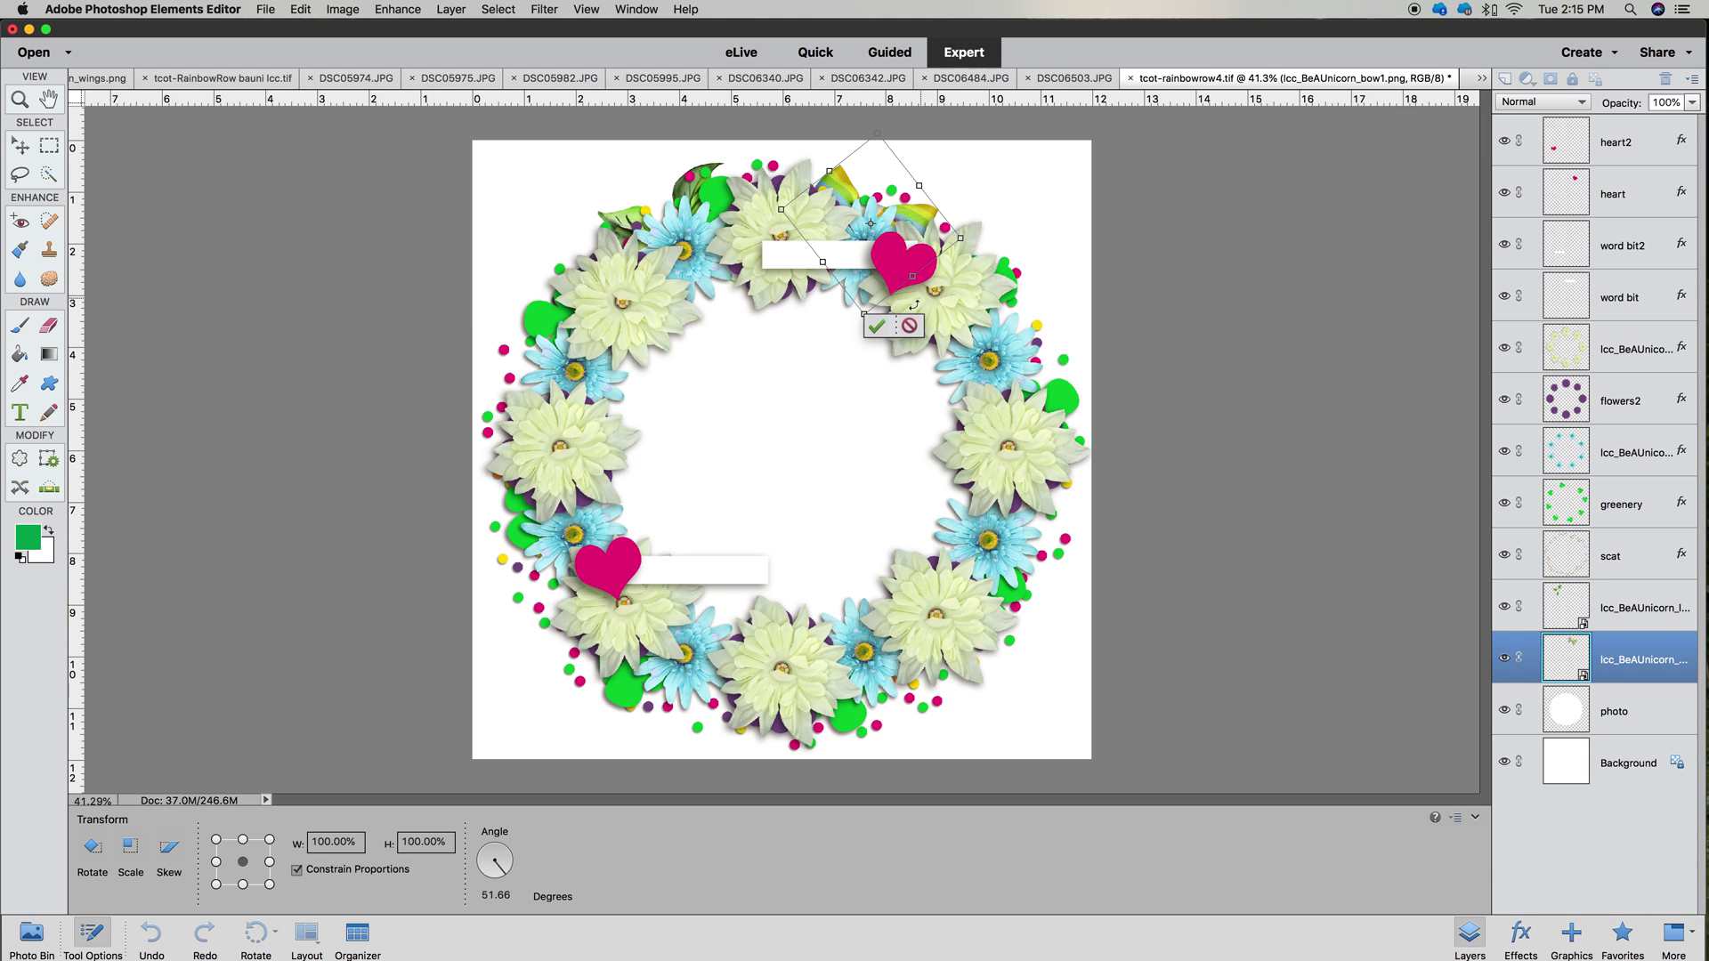
pyautogui.click(877, 326)
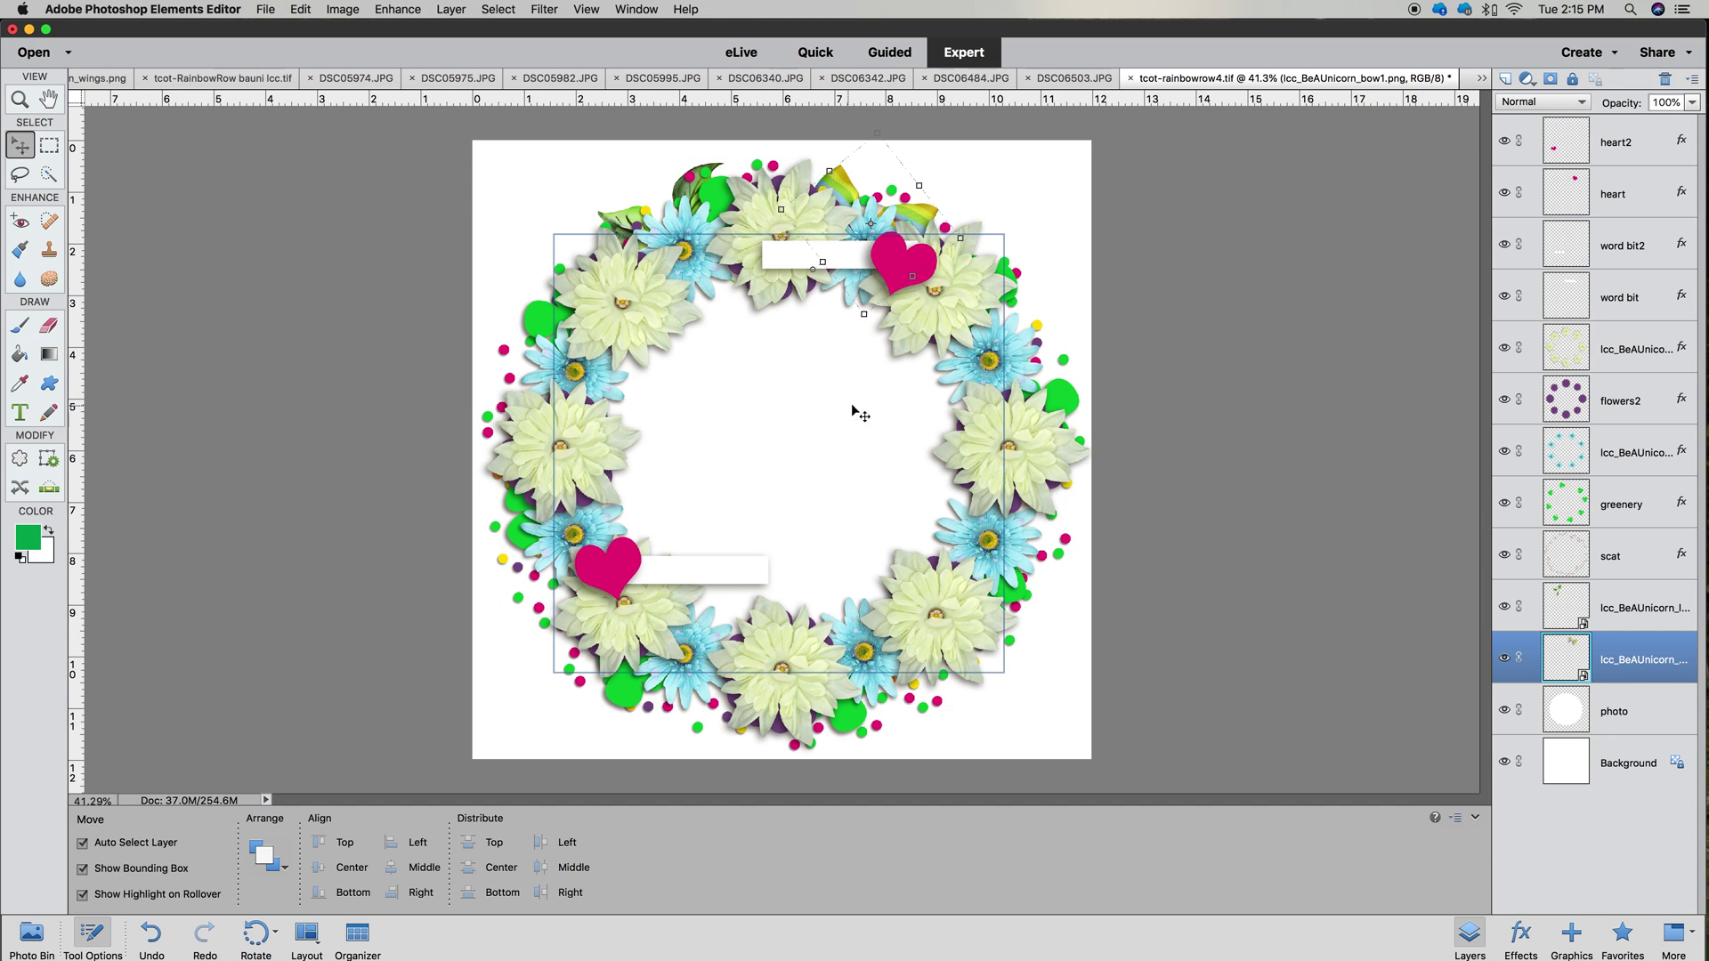
pyautogui.press('BackSpace')
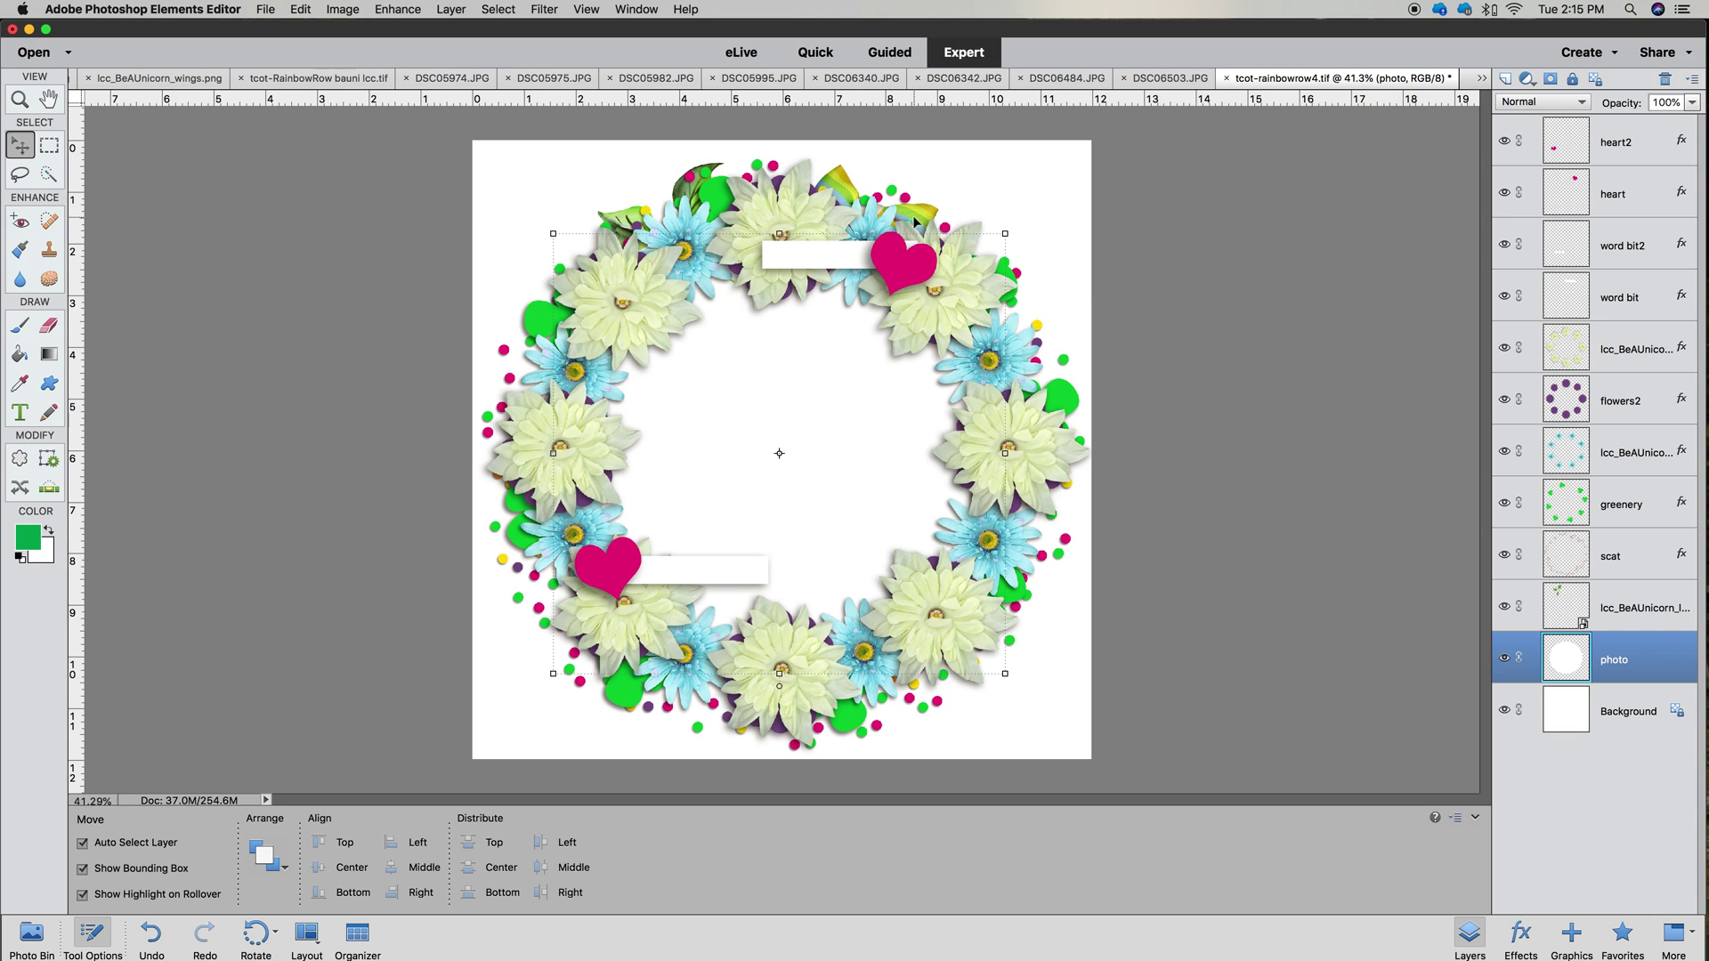
# Move the green leaf layer up in the layer stack so it sits directly above the scat layer
pyautogui.click(686, 193)
pyautogui.moveTo(1621, 622); pyautogui.dragTo(1617, 545)
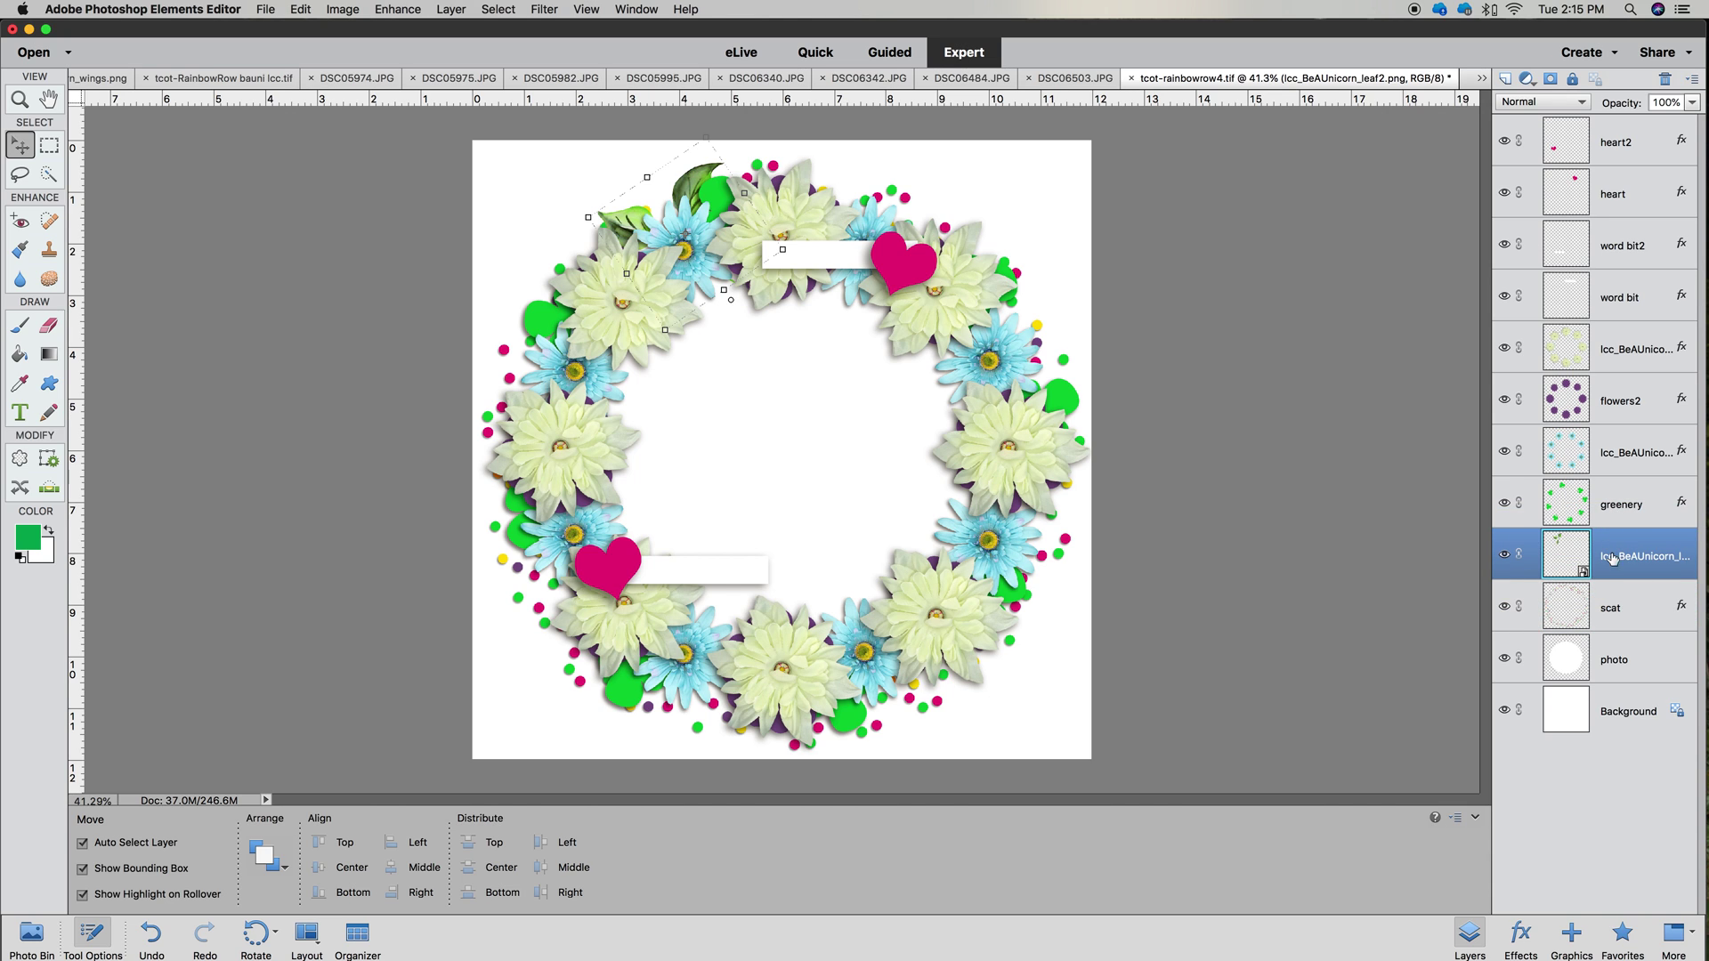
pyautogui.click(1567, 636)
# Duplicate the leaf layer, rotate the copy about 44 degrees counterclockwise and tuck it behind the upper blue daisy on the wreath's left side
pyautogui.rightClick(1613, 572)
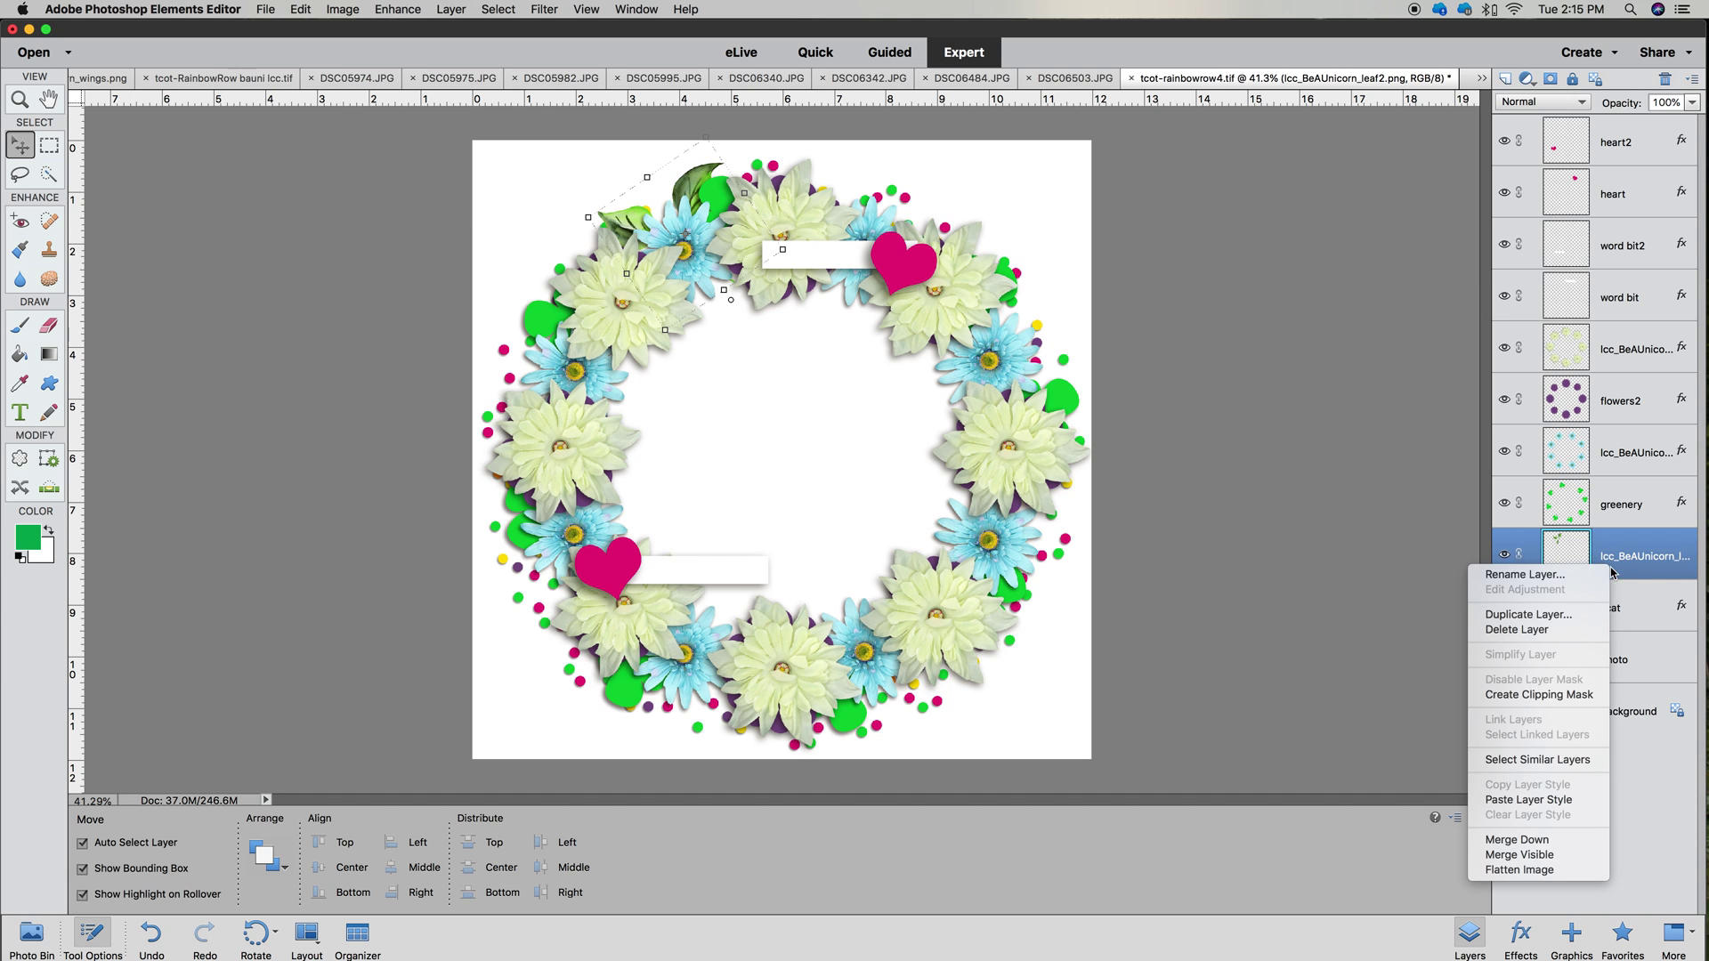
pyautogui.click(1573, 615)
pyautogui.click(1023, 386)
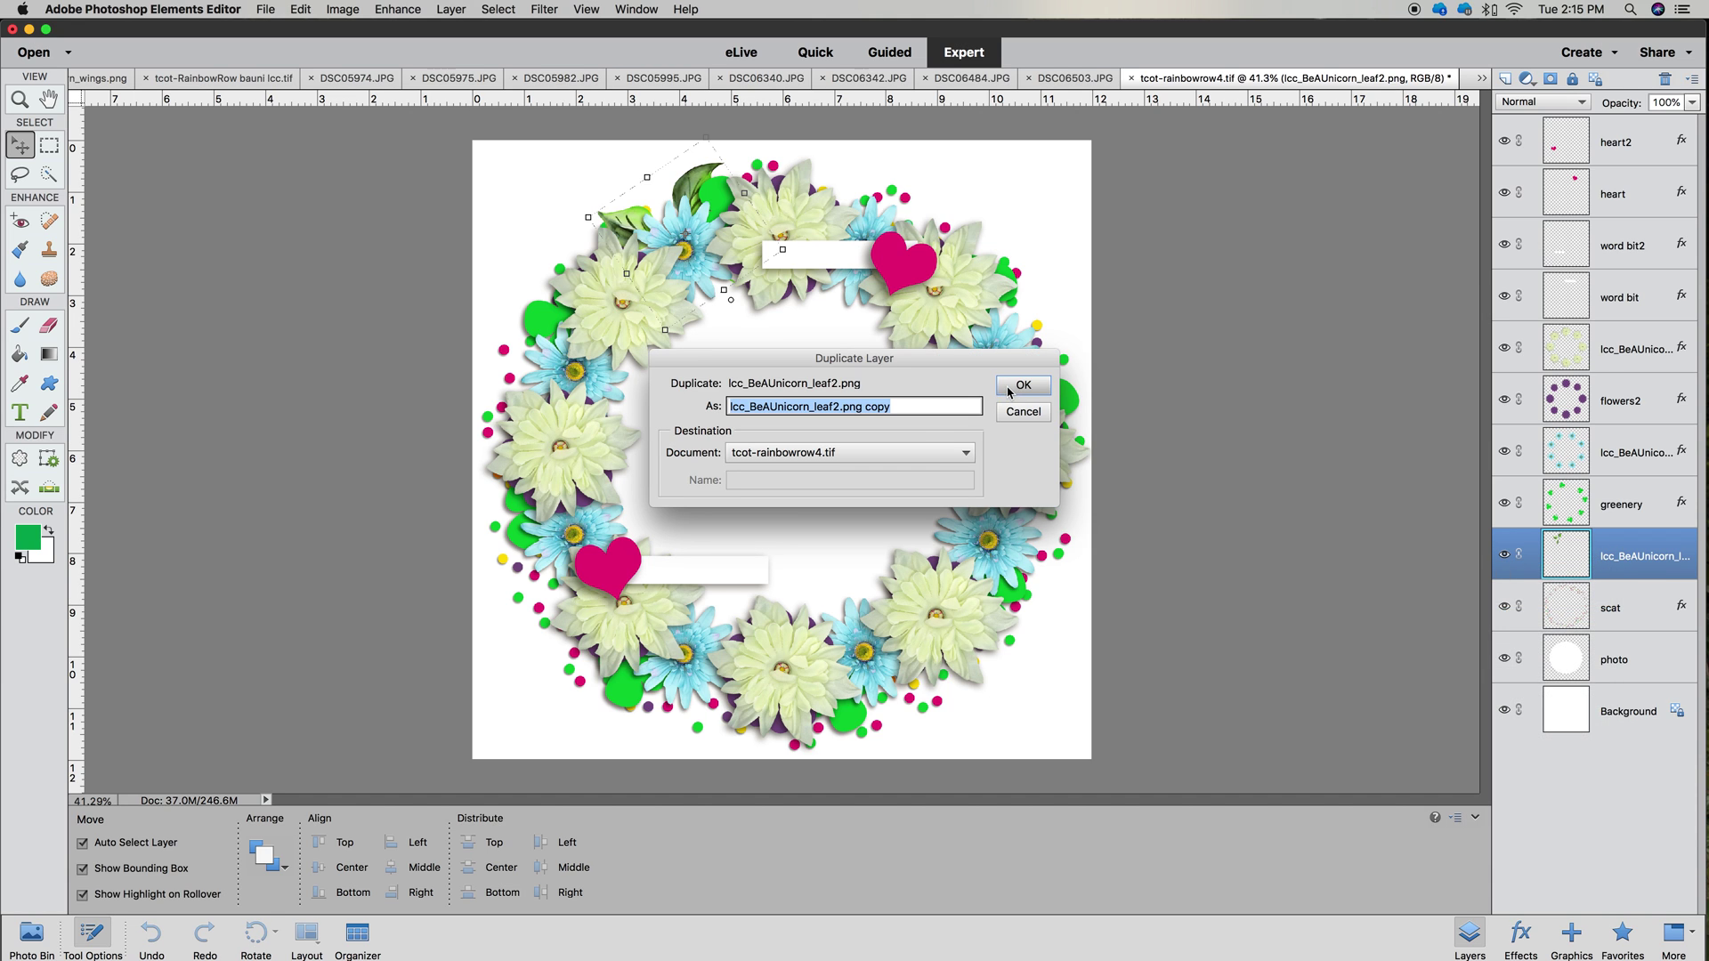
pyautogui.moveTo(686, 185); pyautogui.dragTo(565, 249)
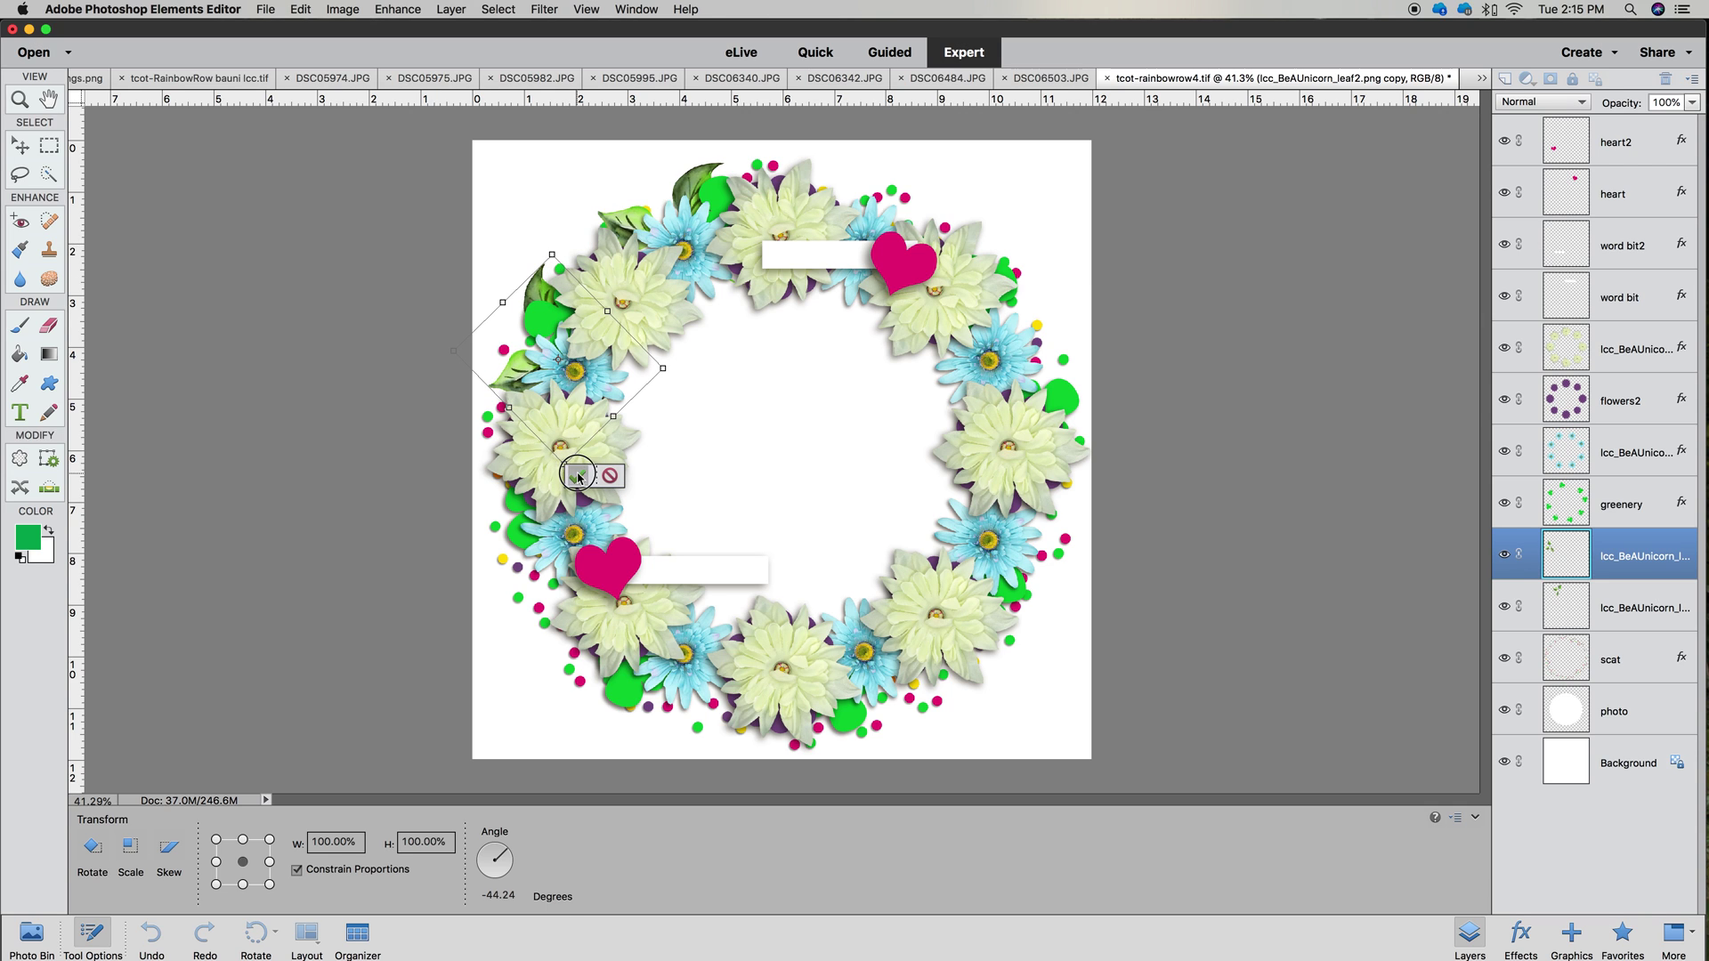
pyautogui.click(566, 476)
# Duplicate the second leaf, rotate the copy about 44 degrees counterclockwise and tuck it behind the blue daisy at the wreath's lower left
pyautogui.rightClick(1470, 547)
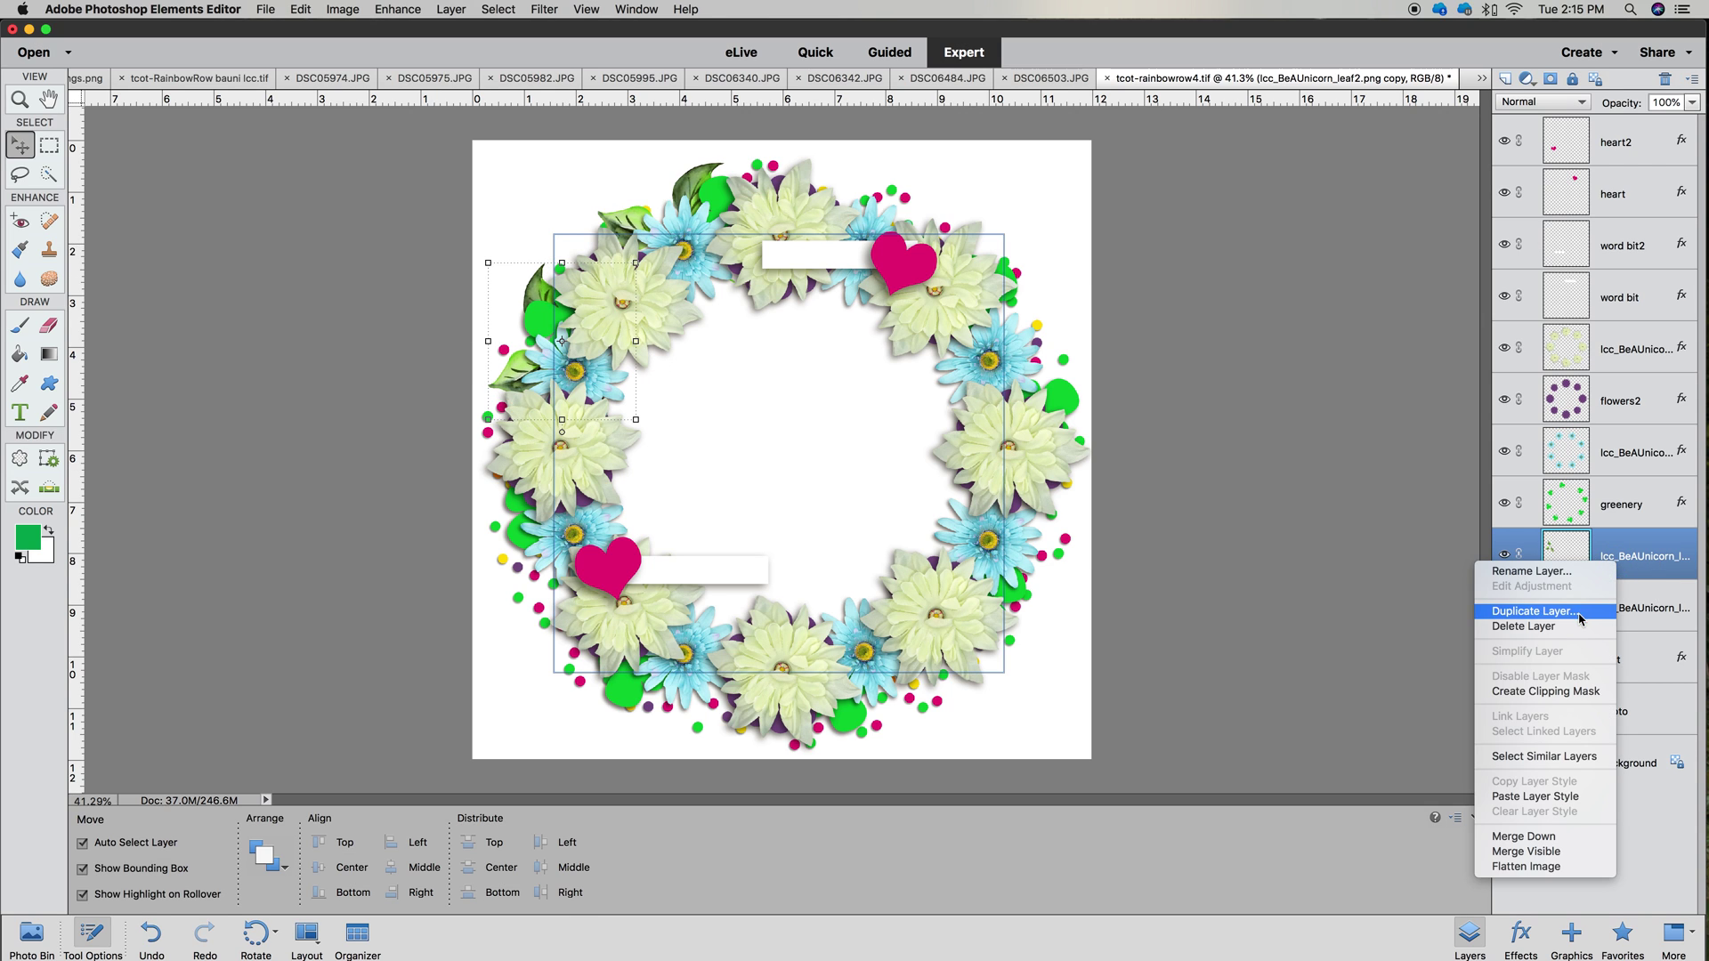
pyautogui.click(1188, 428)
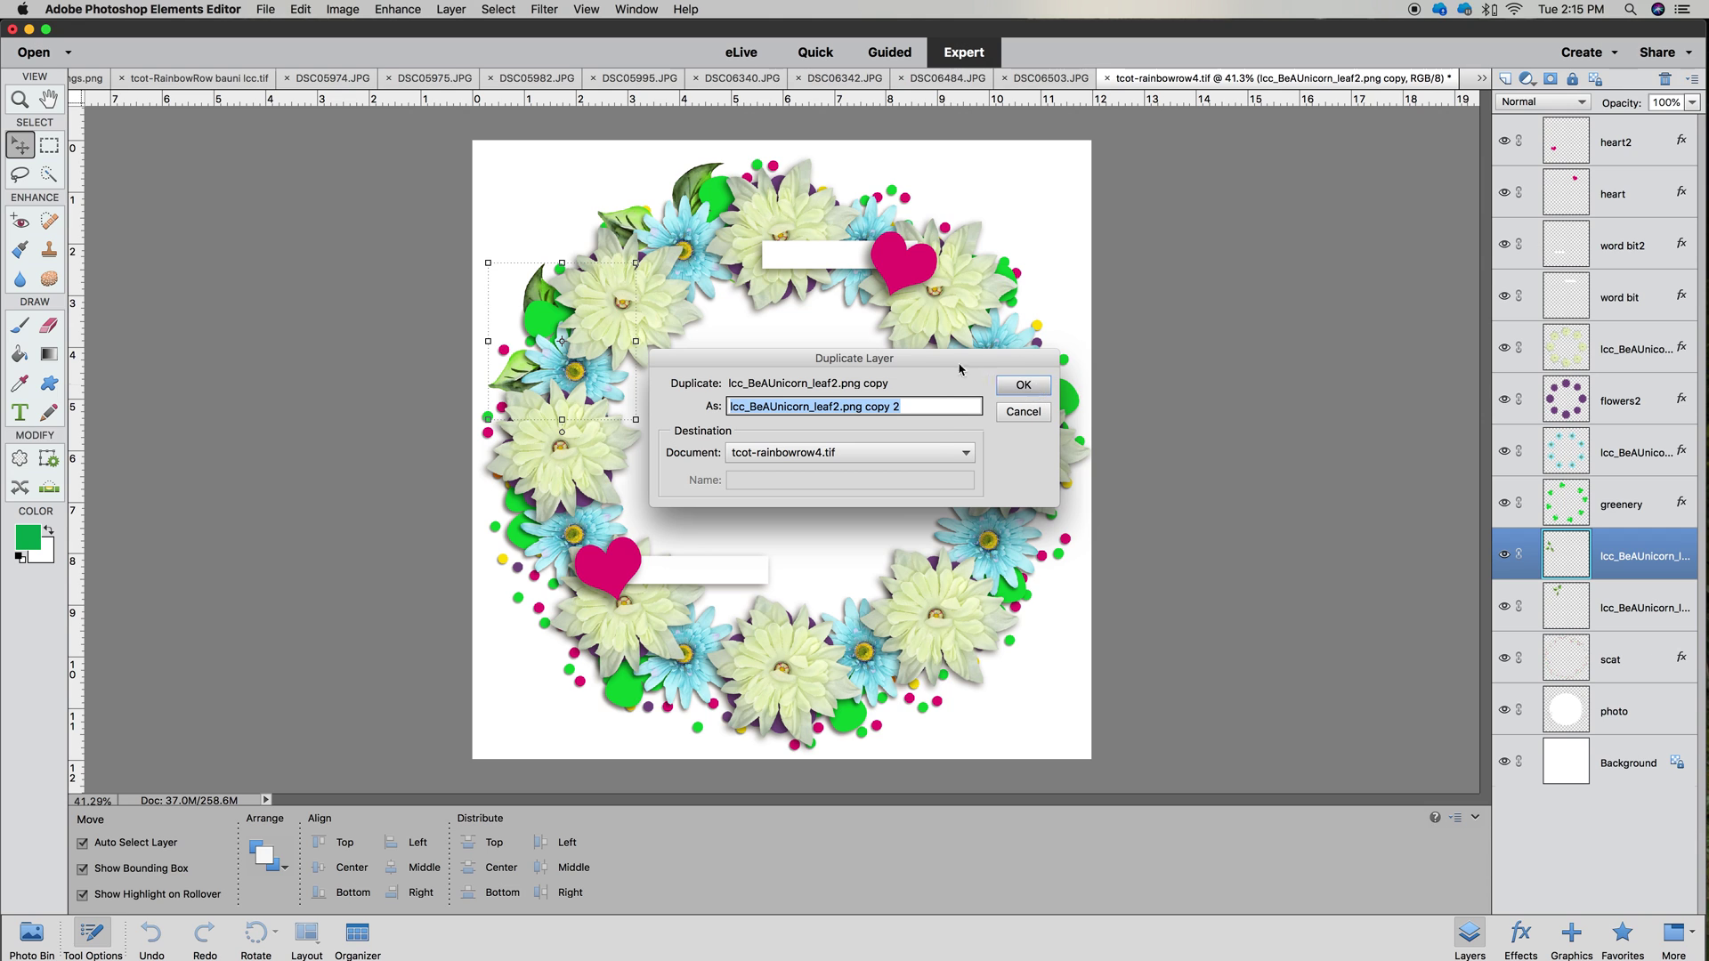
pyautogui.click(1024, 385)
pyautogui.moveTo(538, 309); pyautogui.dragTo(566, 410)
pyautogui.click(630, 437)
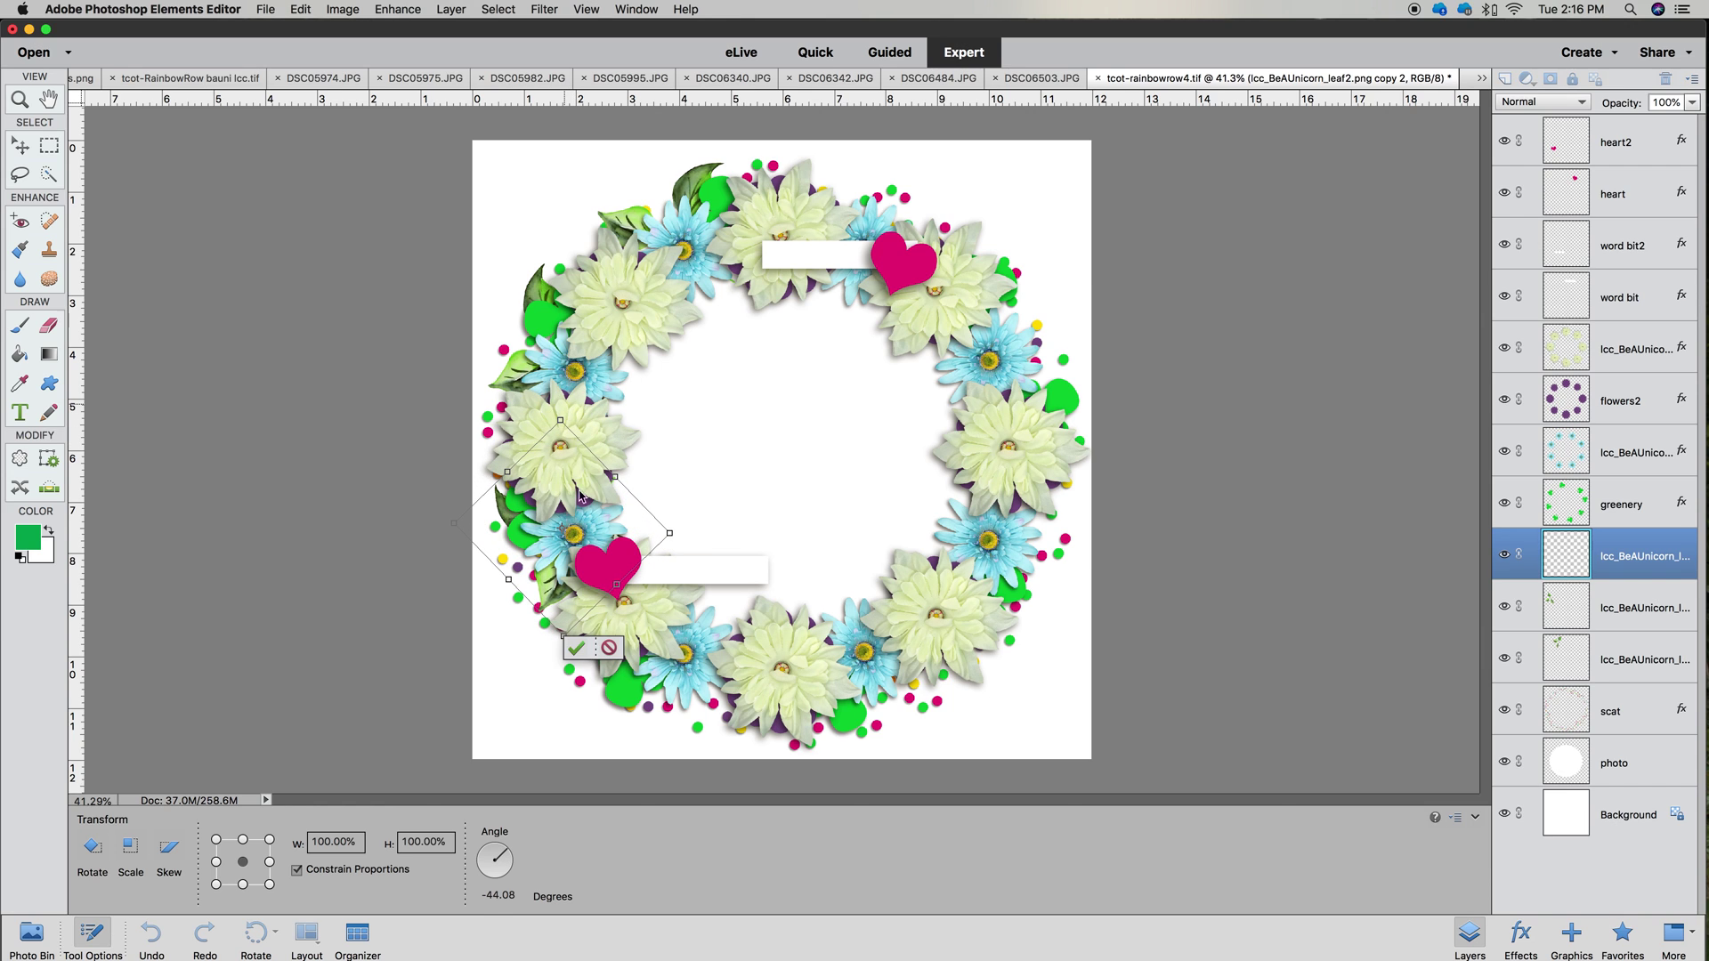
pyautogui.click(592, 653)
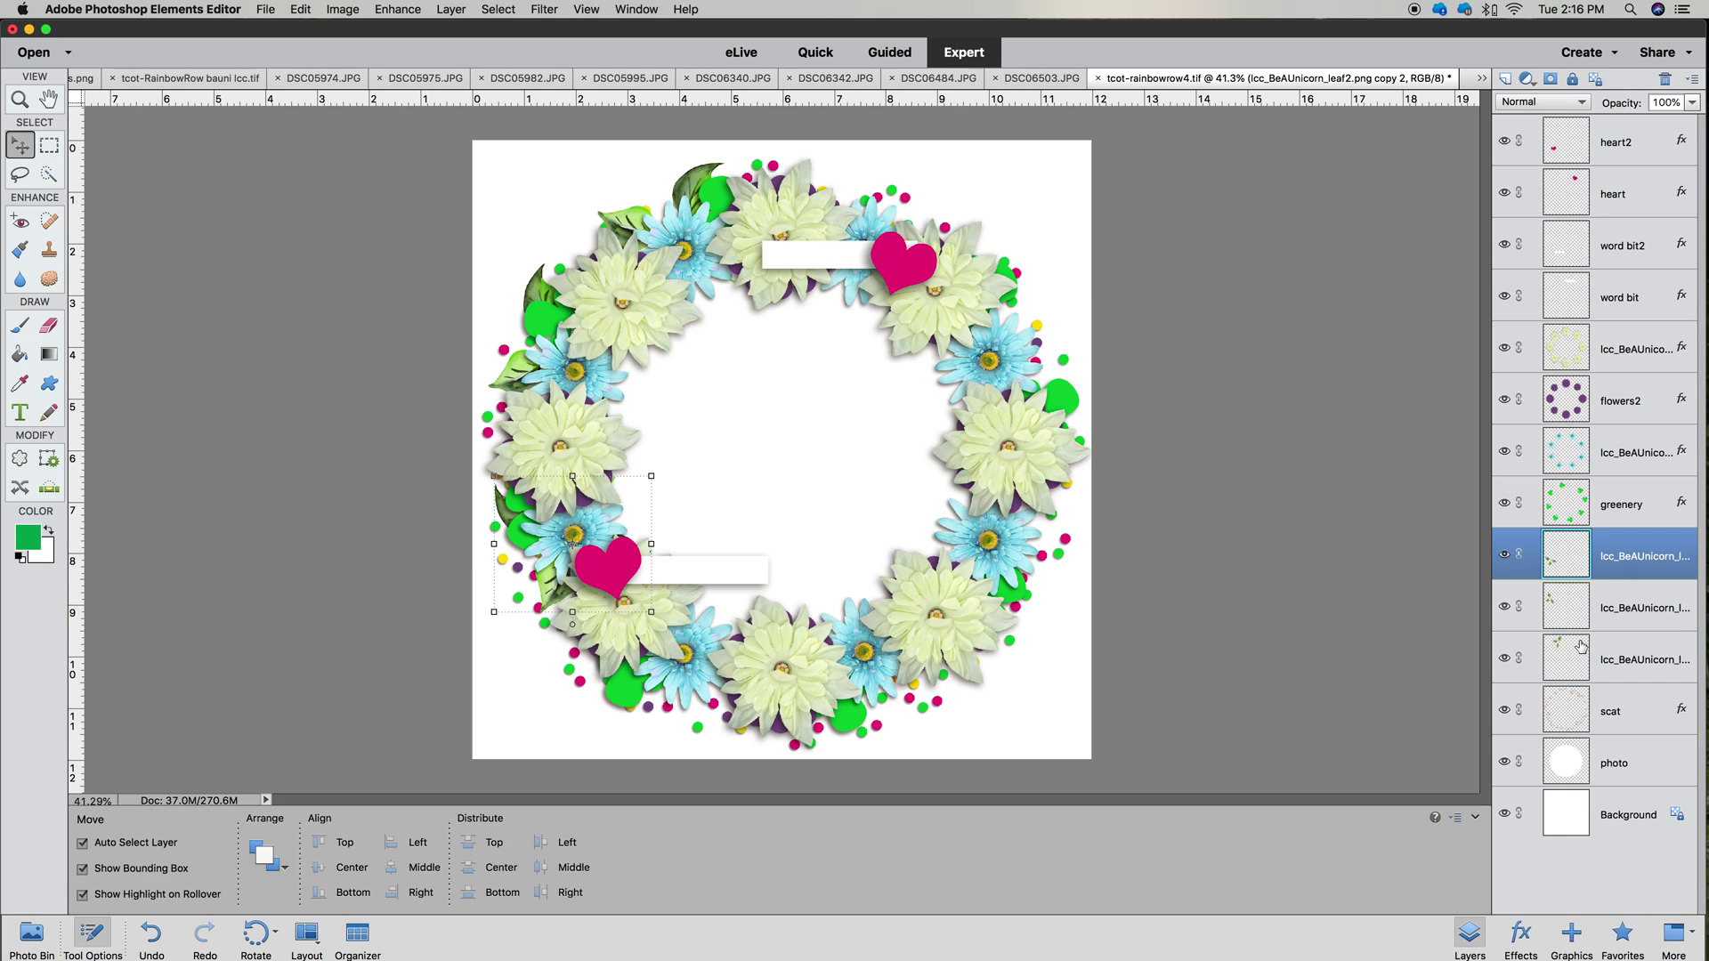
# Select all three leaf layers and duplicate them together within tcot-rainbowrow4.tif
pyautogui.keyDown('shift'); pyautogui.click(1611, 616); pyautogui.keyUp('shift')
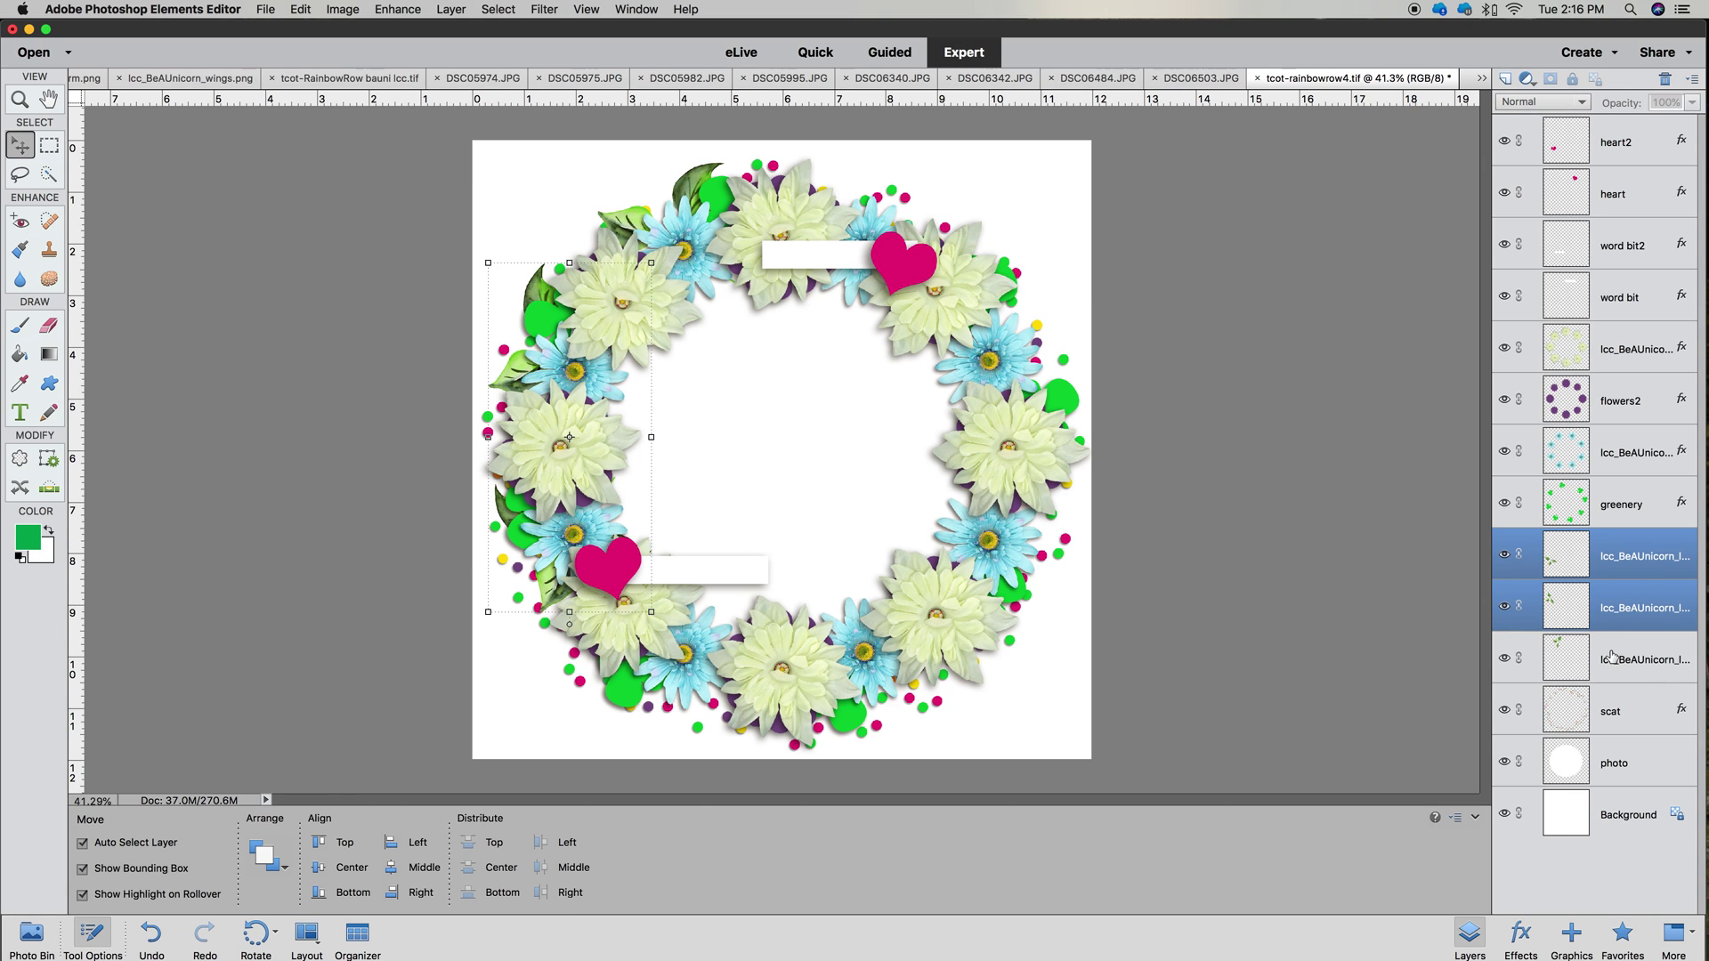
pyautogui.keyDown('shift'); pyautogui.click(1611, 657); pyautogui.keyUp('shift')
pyautogui.rightClick(1612, 646)
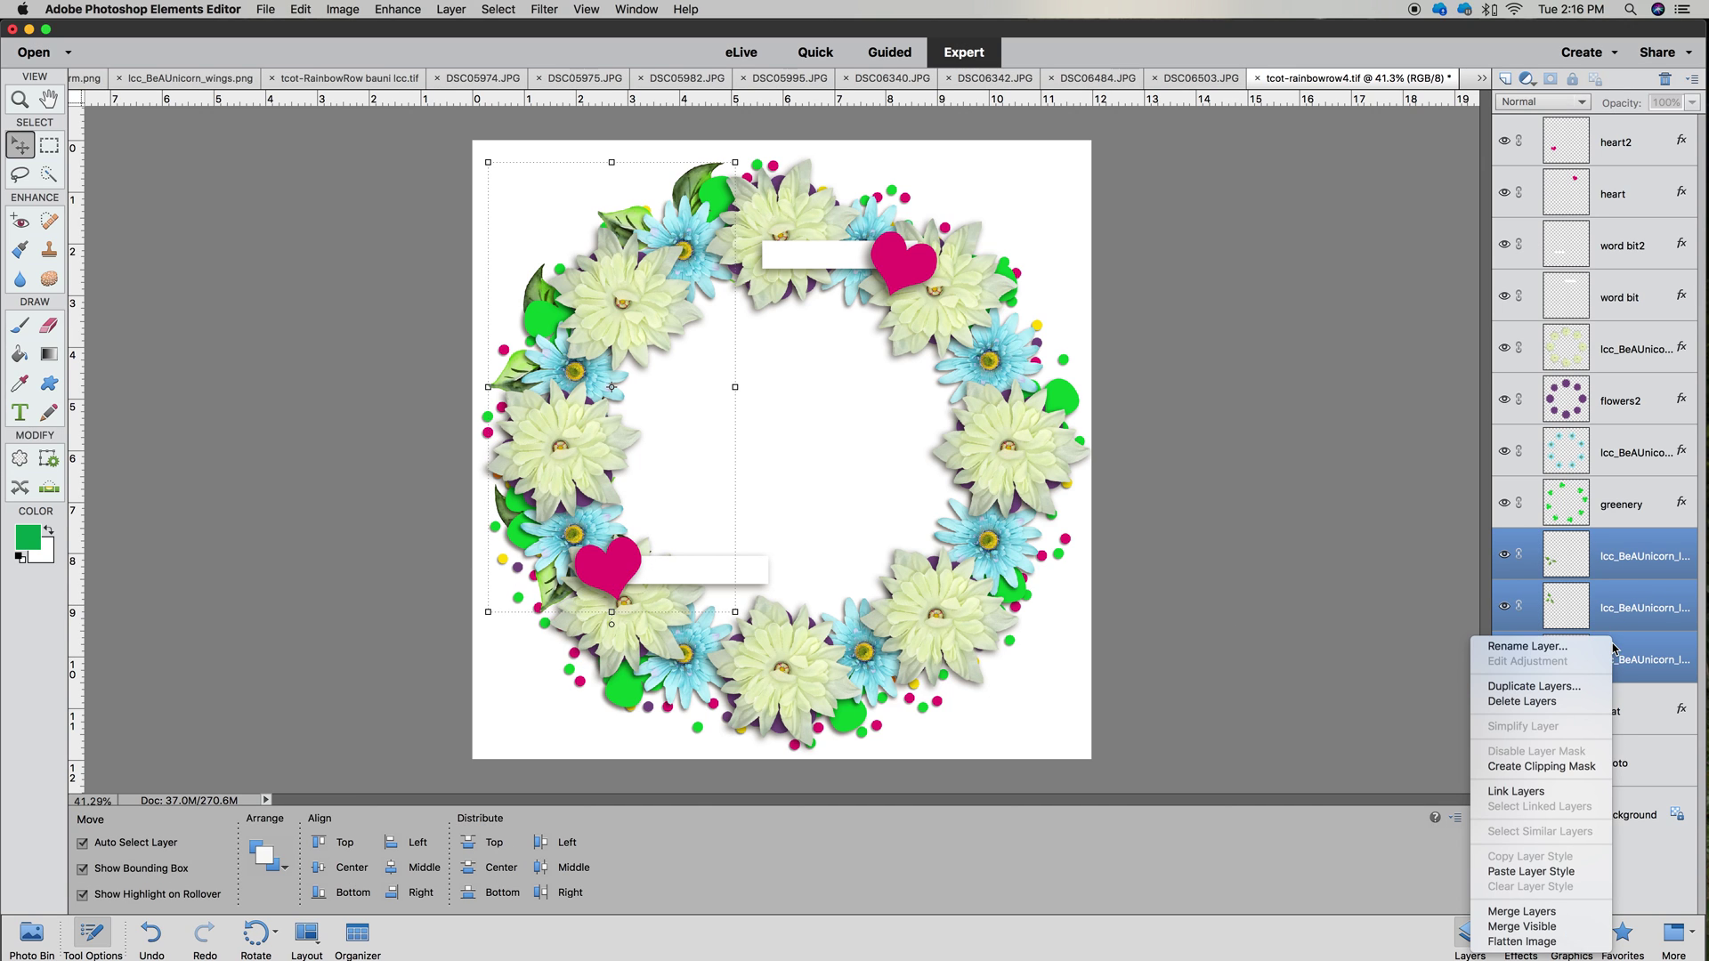
pyautogui.click(1580, 687)
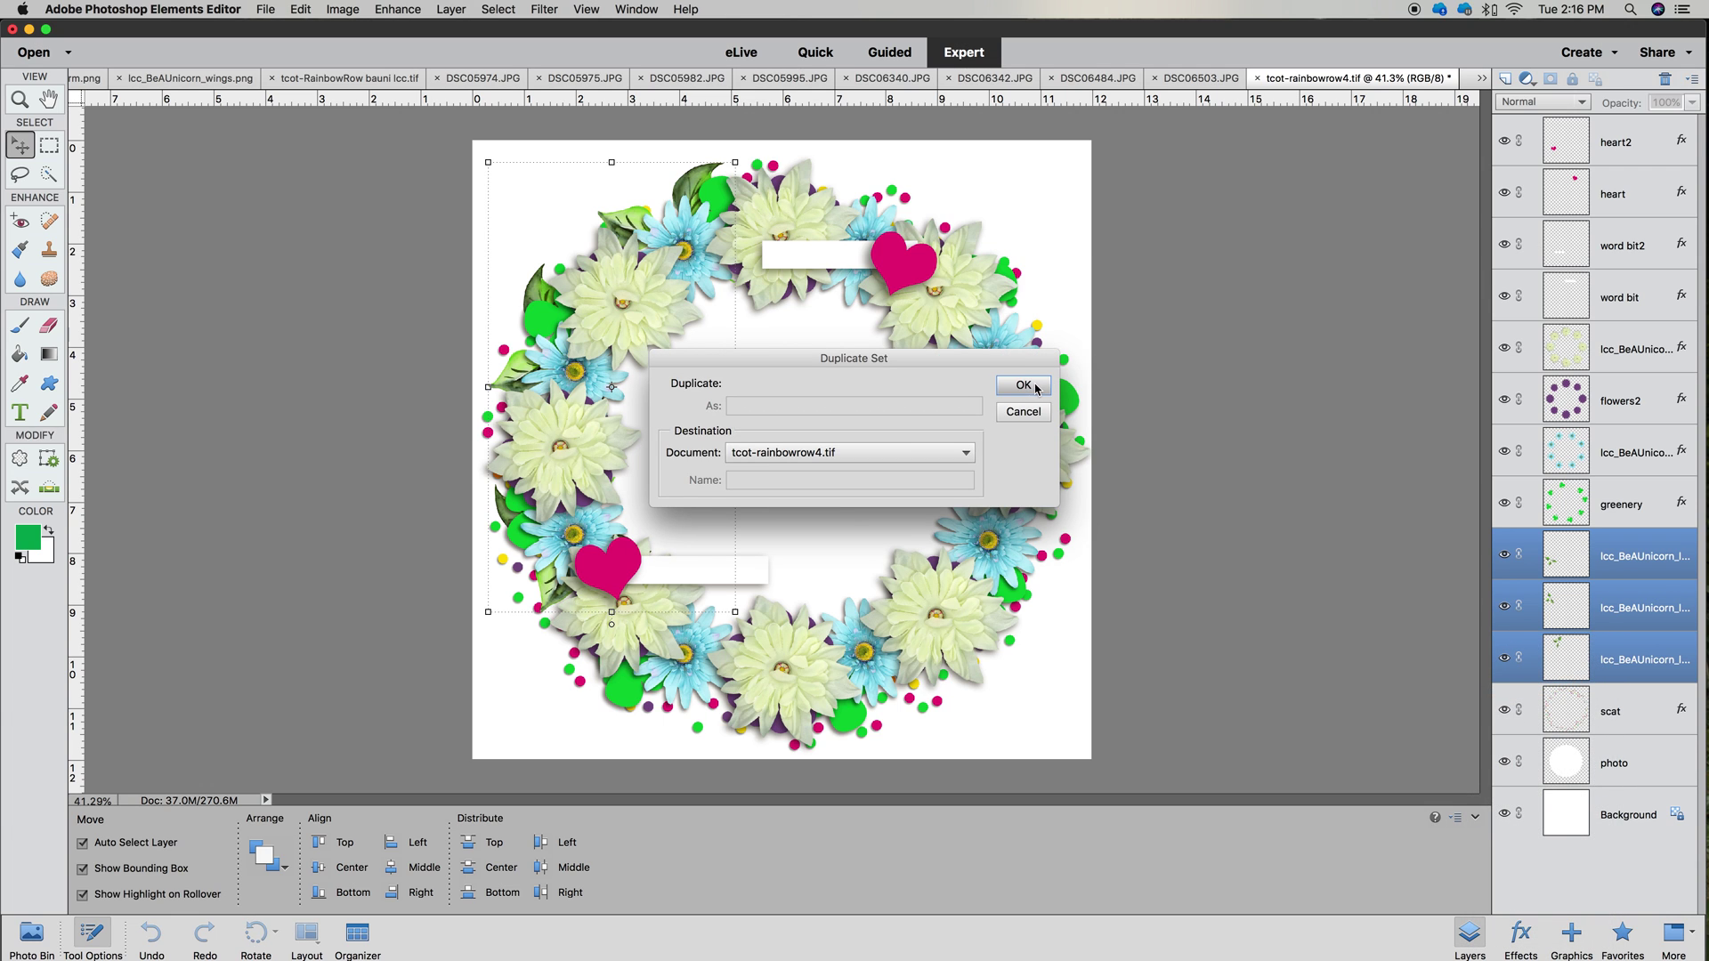
pyautogui.press('Return')
# Rotate and move the three leaf copies as a group so they tuck behind the flowers along the wreath's bottom
pyautogui.moveTo(598, 581); pyautogui.dragTo(801, 645)
pyautogui.moveTo(946, 222); pyautogui.dragTo(586, 418)
pyautogui.moveTo(832, 477); pyautogui.dragTo(810, 647)
pyautogui.moveTo(1067, 656); pyautogui.dragTo(1000, 656)
pyautogui.moveTo(926, 541); pyautogui.dragTo(925, 556)
pyautogui.click(663, 781)
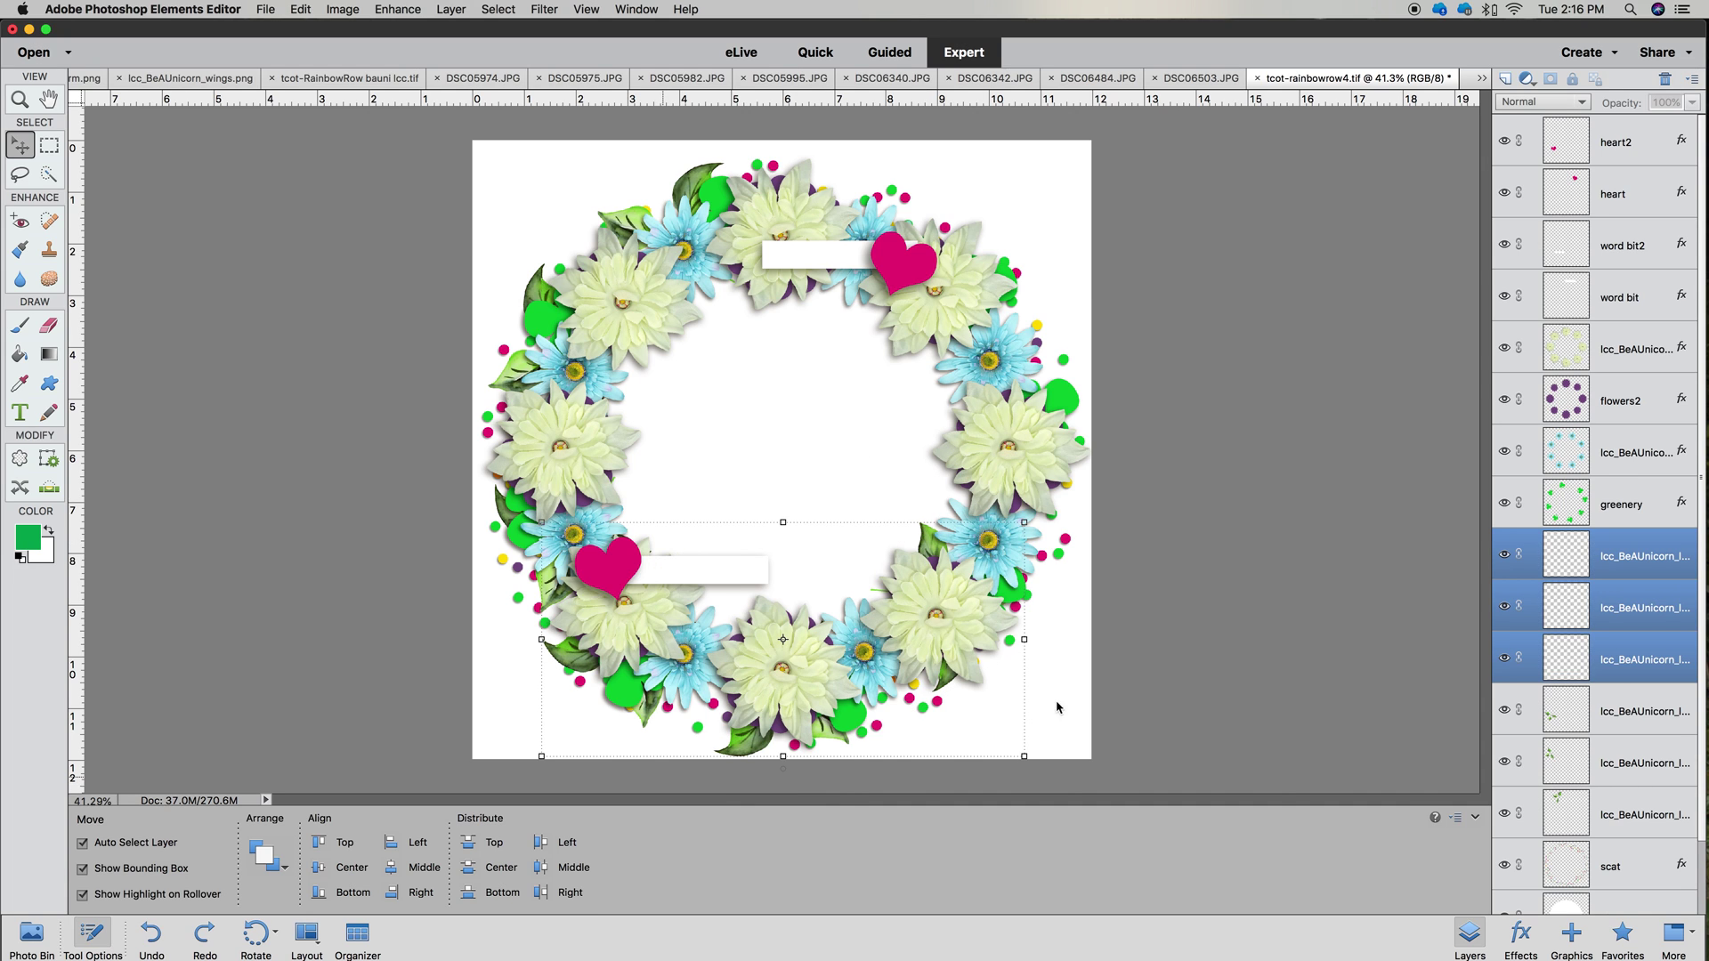
pyautogui.click(1032, 721)
# Reposition the bottom-centre leaf behind its cream flower and shift the lower-right leaf slightly outward
pyautogui.click(763, 750)
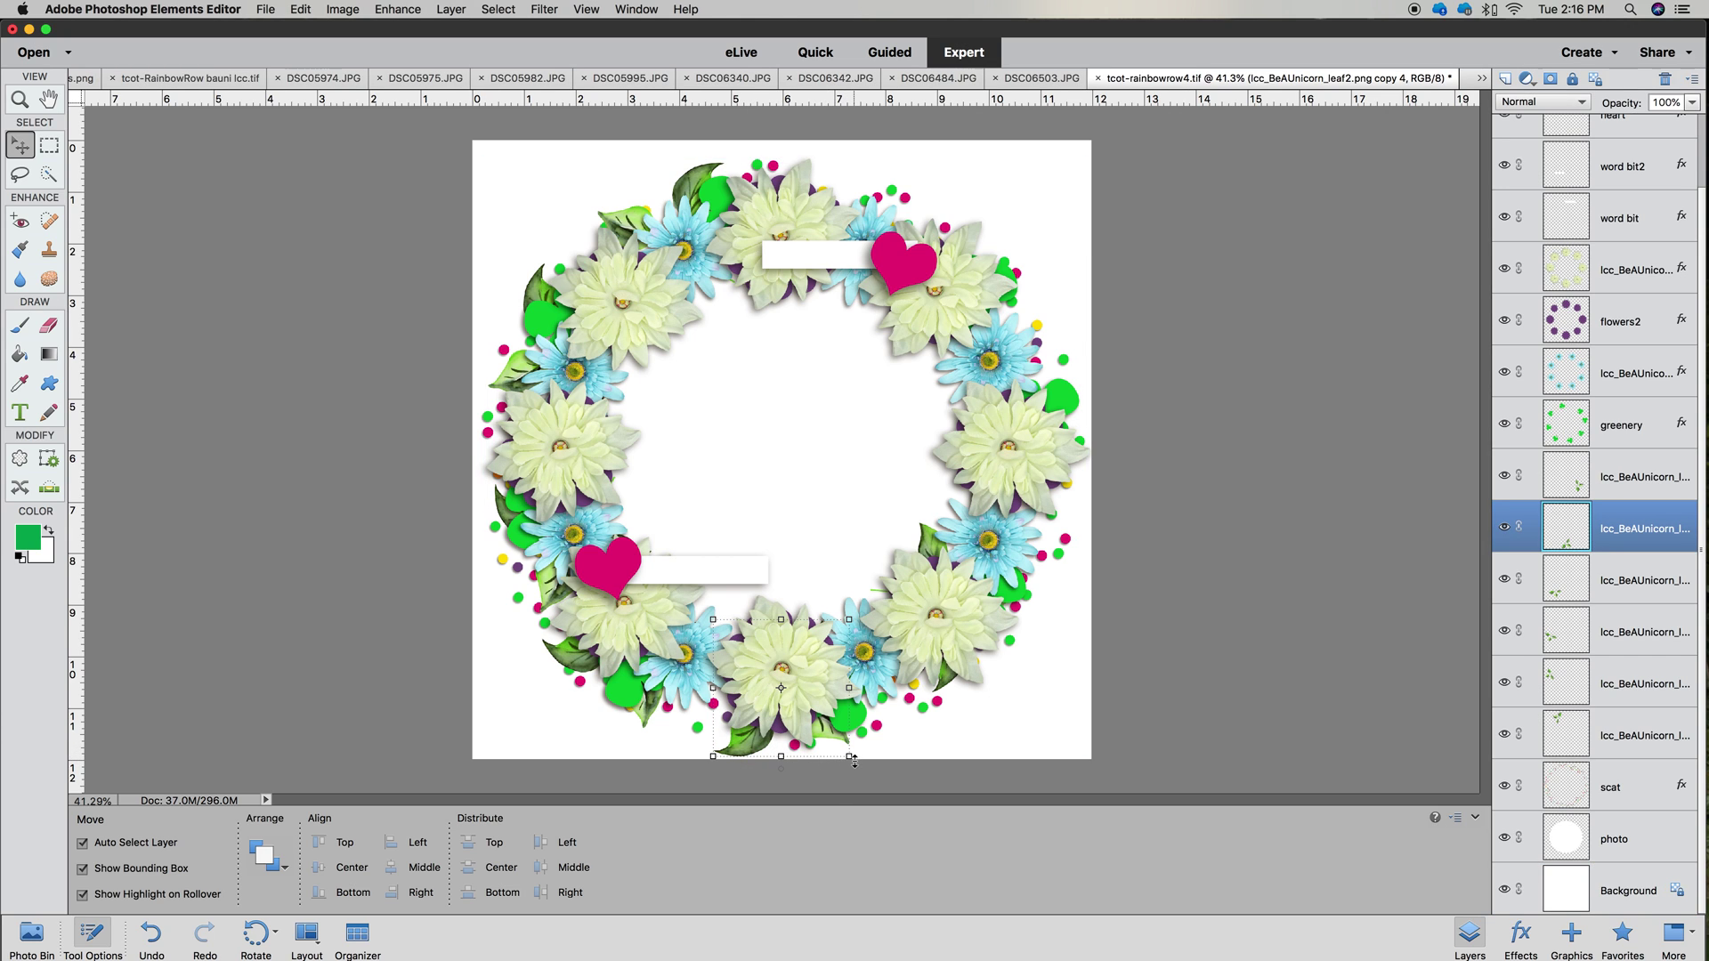
pyautogui.moveTo(853, 761); pyautogui.dragTo(816, 758)
pyautogui.press('Return')
pyautogui.moveTo(943, 687); pyautogui.dragTo(954, 712)
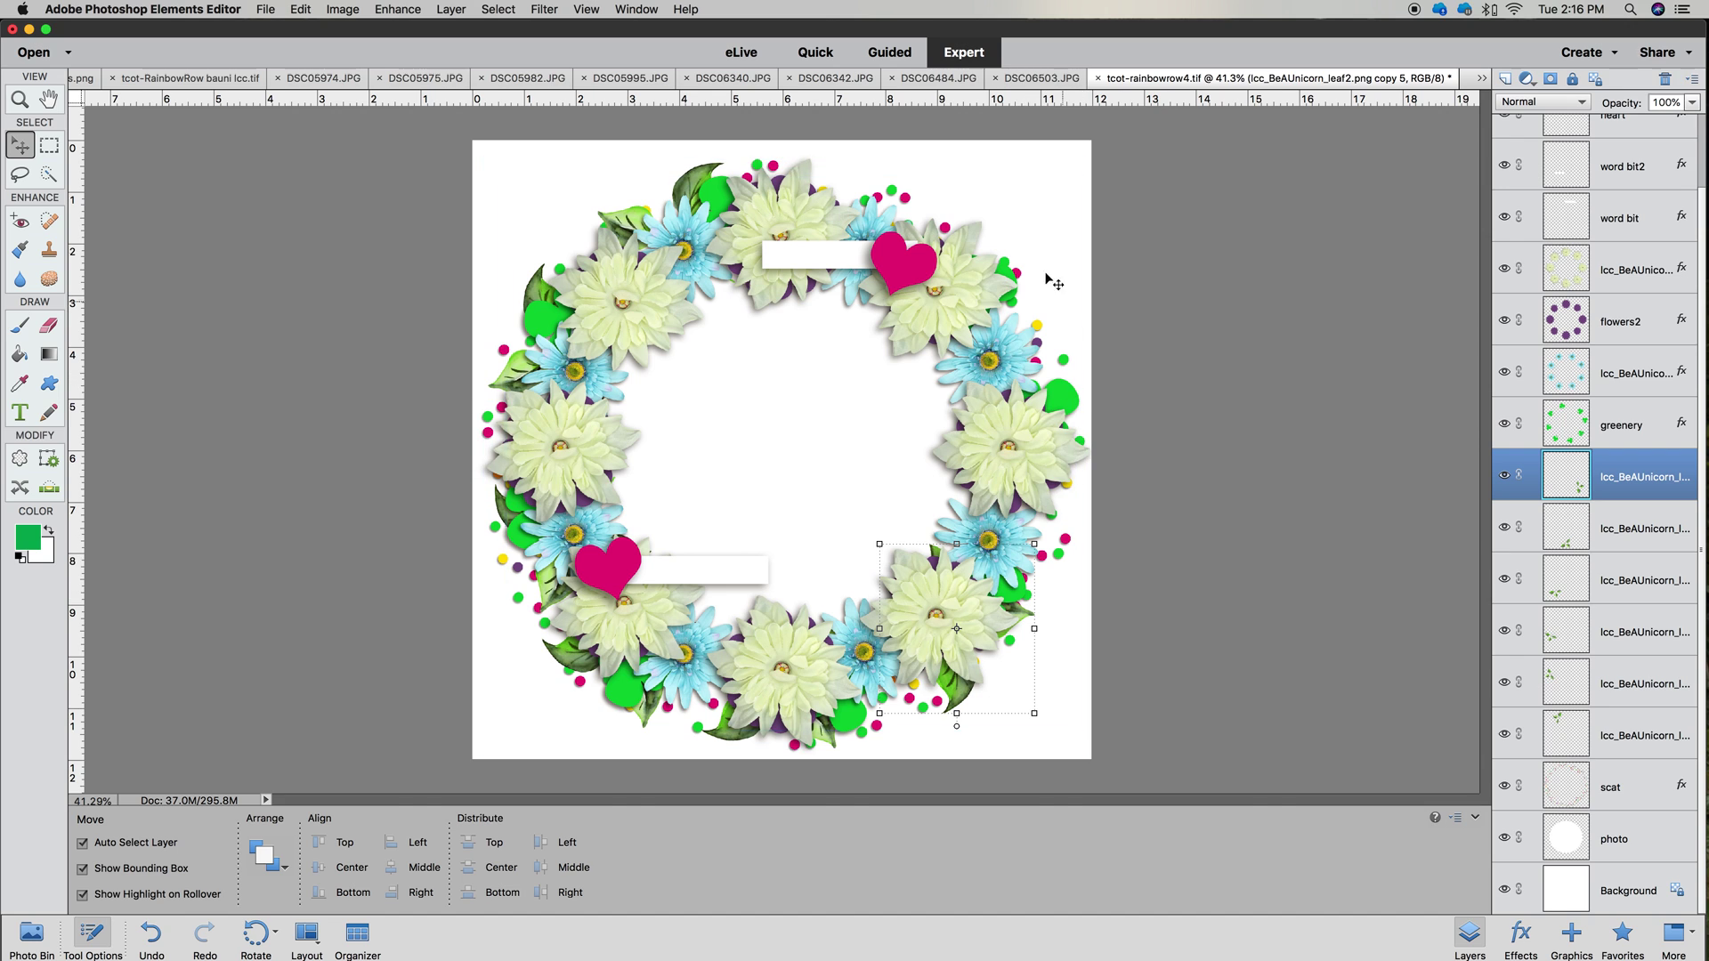
# Duplicate the bottom-centre and lower-right leaf layers together and move the copies up toward the wreath's right side
pyautogui.keyDown('shift'); pyautogui.click(1617, 541); pyautogui.keyUp('shift')
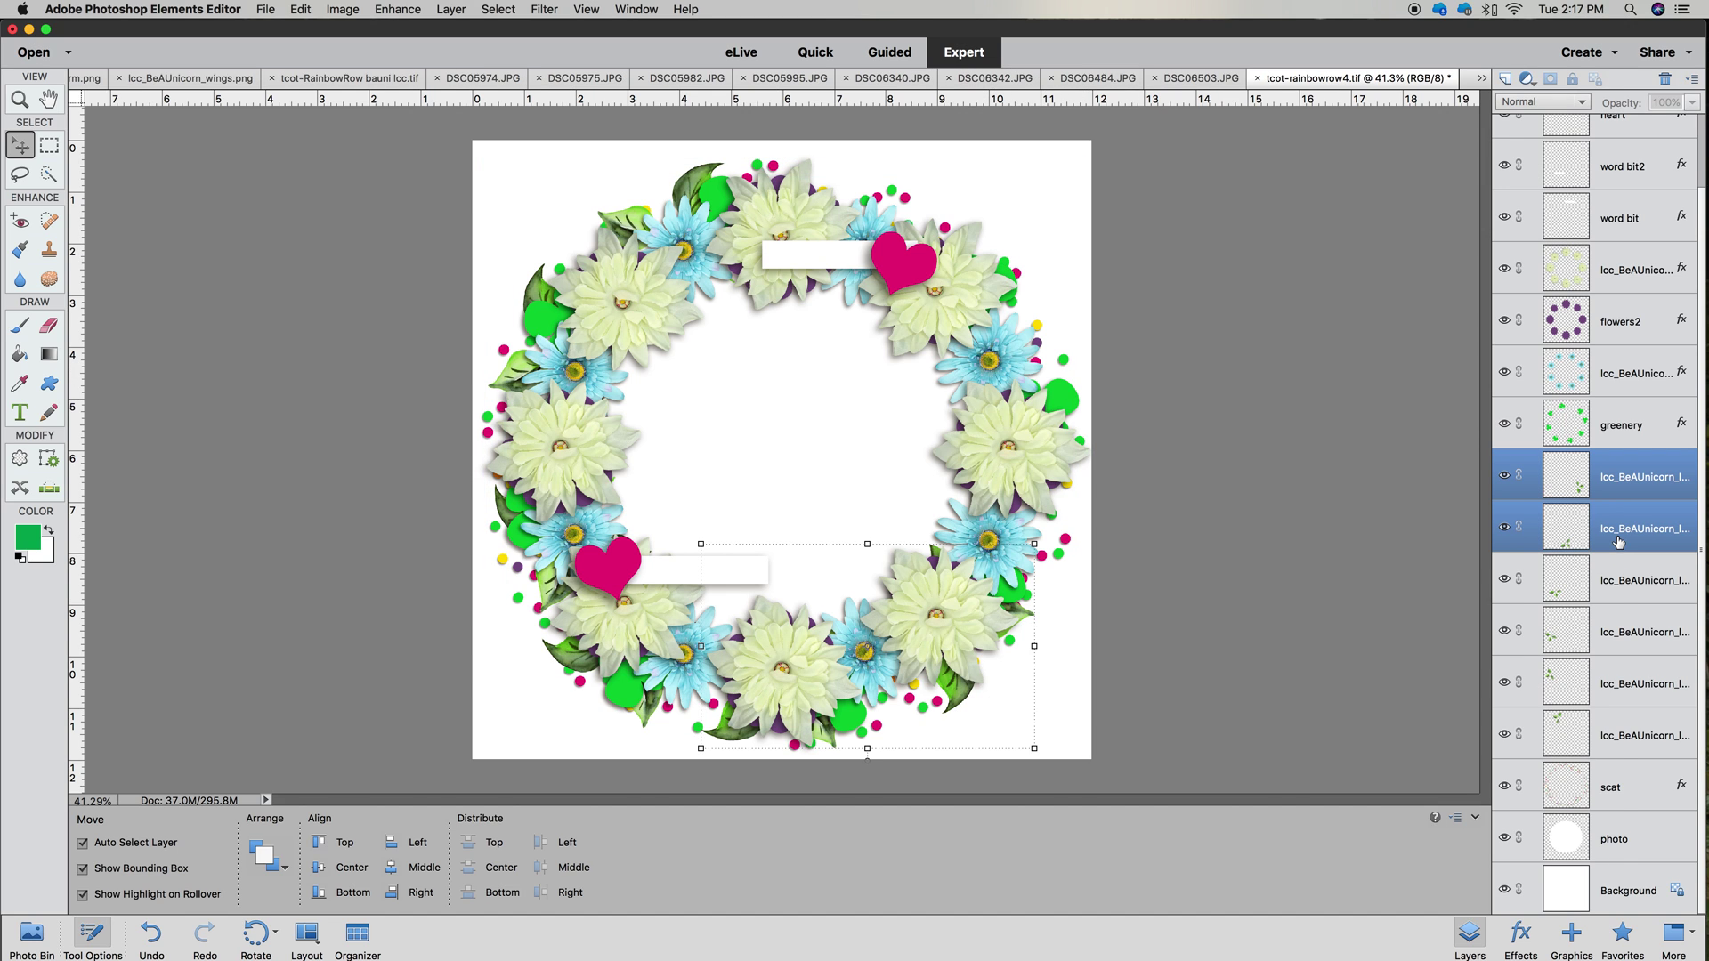
pyautogui.rightClick(1618, 543)
pyautogui.click(1568, 590)
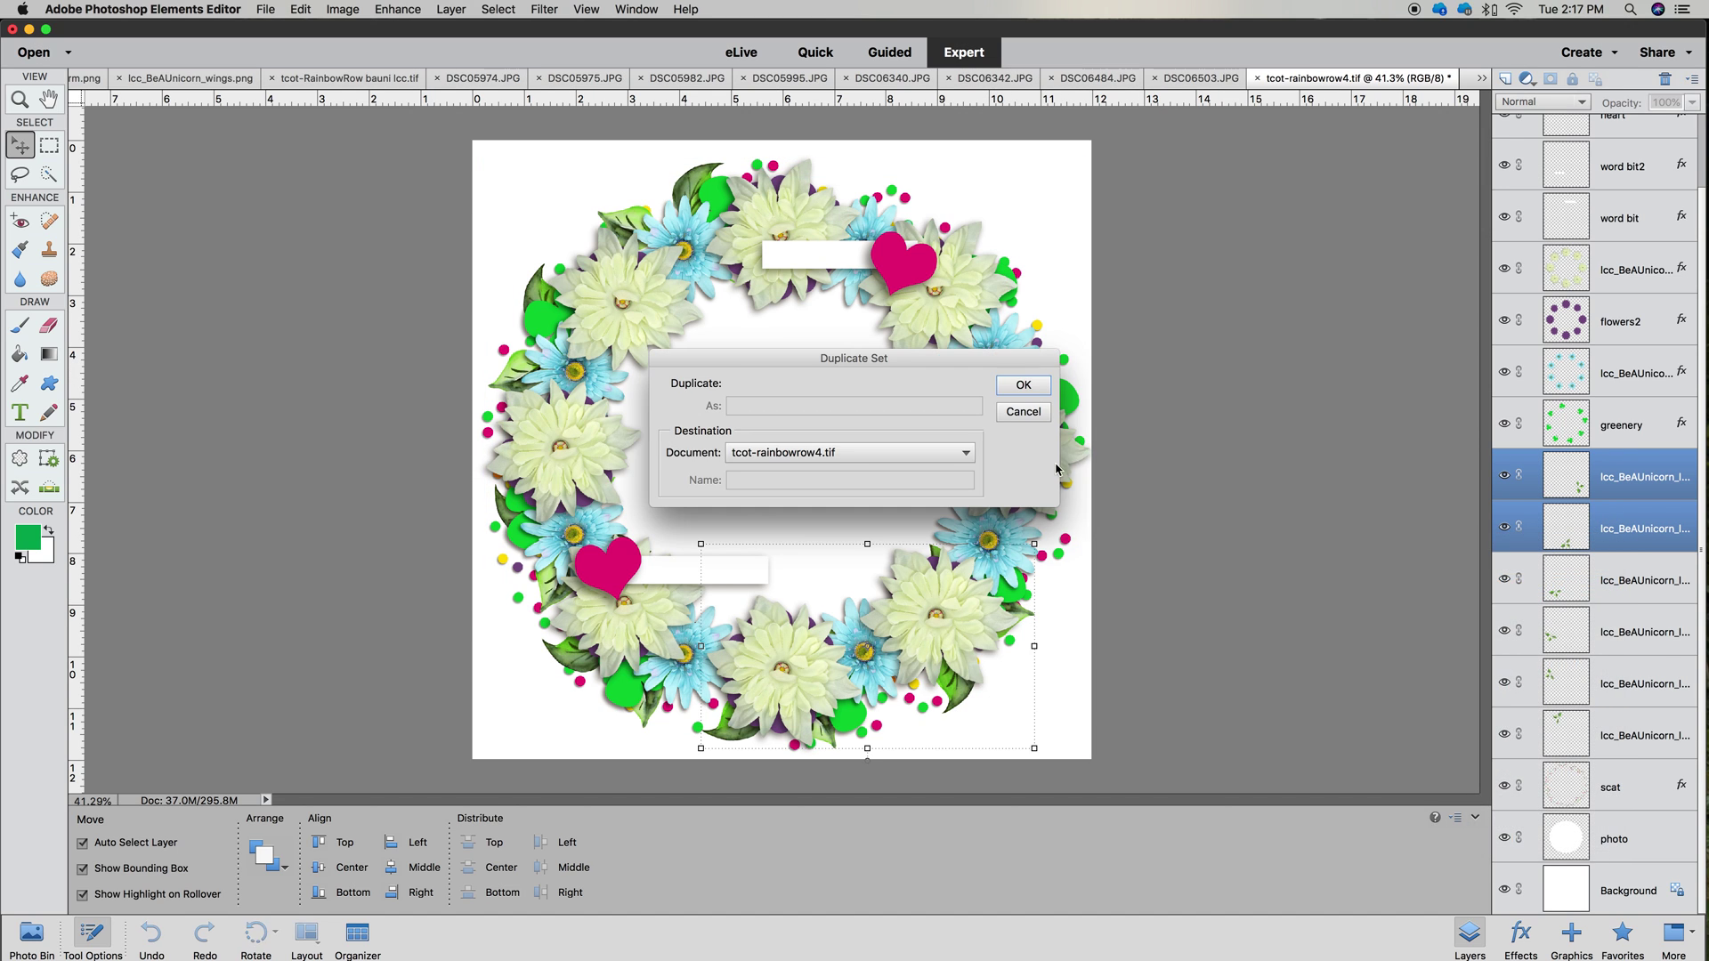
pyautogui.click(1024, 385)
pyautogui.moveTo(1028, 619); pyautogui.dragTo(1083, 383)
# Tuck the leaf copy from the wreath's empty centre behind the blue daisy at the upper right
pyautogui.click(907, 545)
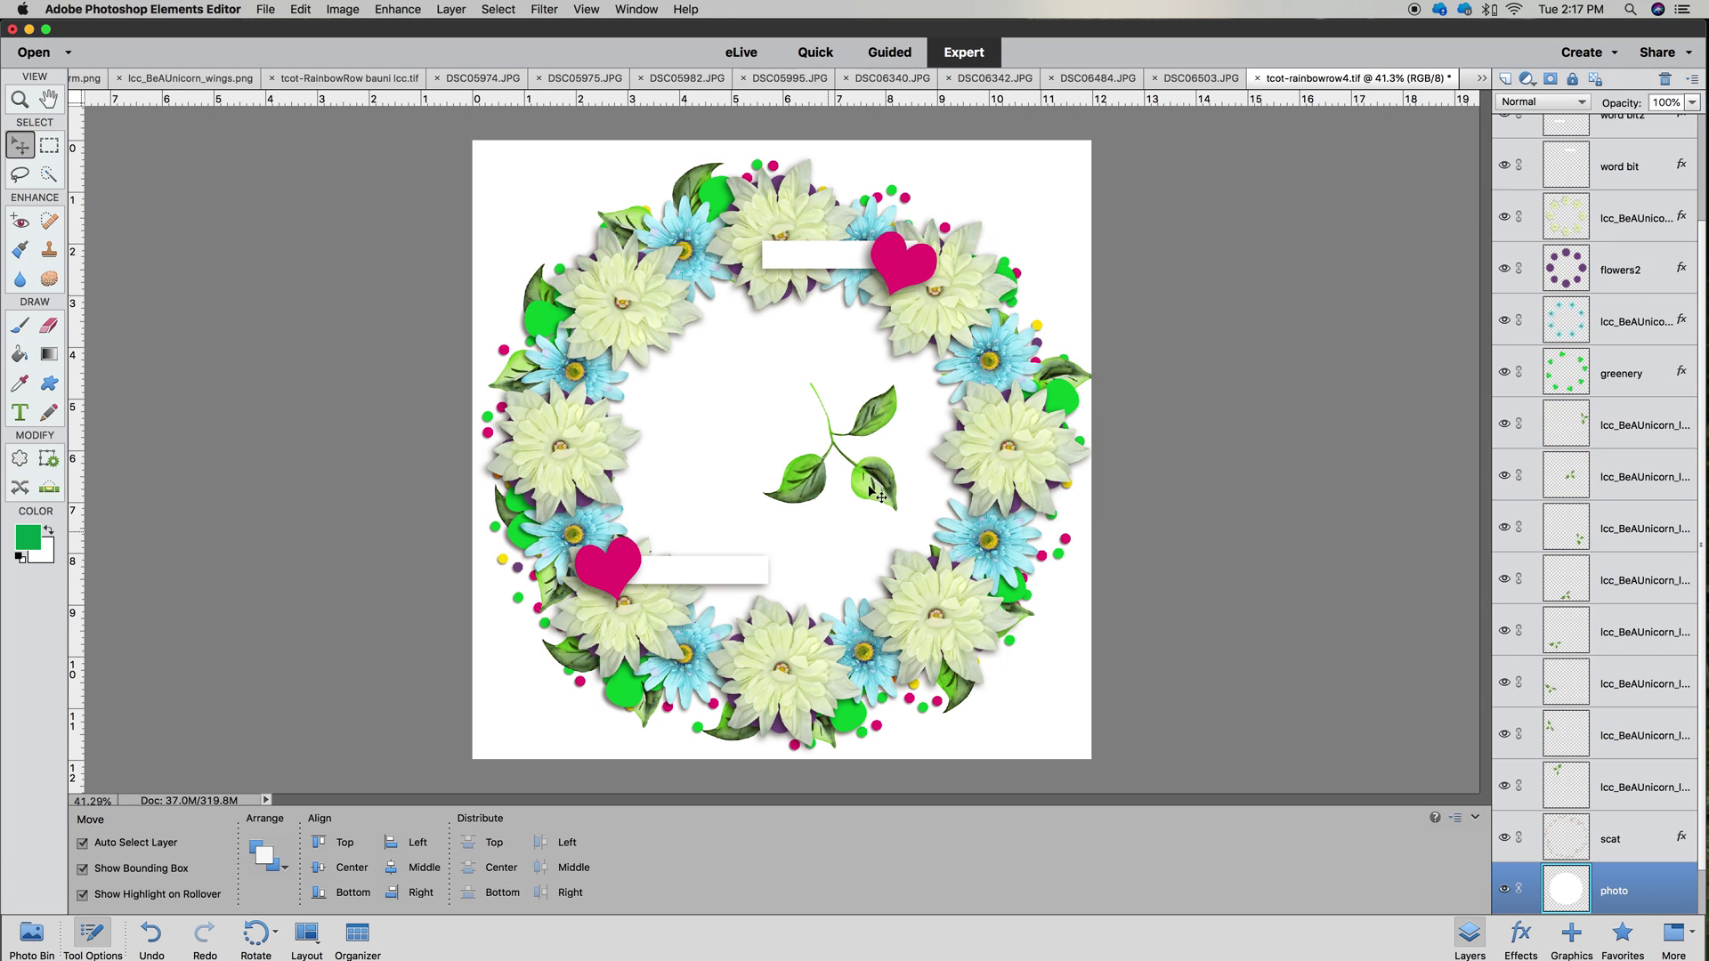
pyautogui.moveTo(873, 492); pyautogui.dragTo(925, 225)
pyautogui.press('Return')
# Rotate the right-hand leaf copy about 48 degrees clockwise, then flip it vertically in the wreath's empty centre
pyautogui.moveTo(1073, 372); pyautogui.dragTo(1082, 388)
pyautogui.moveTo(1025, 304); pyautogui.dragTo(1049, 337)
pyautogui.moveTo(1120, 392)
pyautogui.mouseDown()
pyautogui.moveTo(1131, 353)
pyautogui.moveTo(1085, 372)
pyautogui.moveTo(1114, 349)
pyautogui.moveTo(1102, 398)
pyautogui.mouseUp()
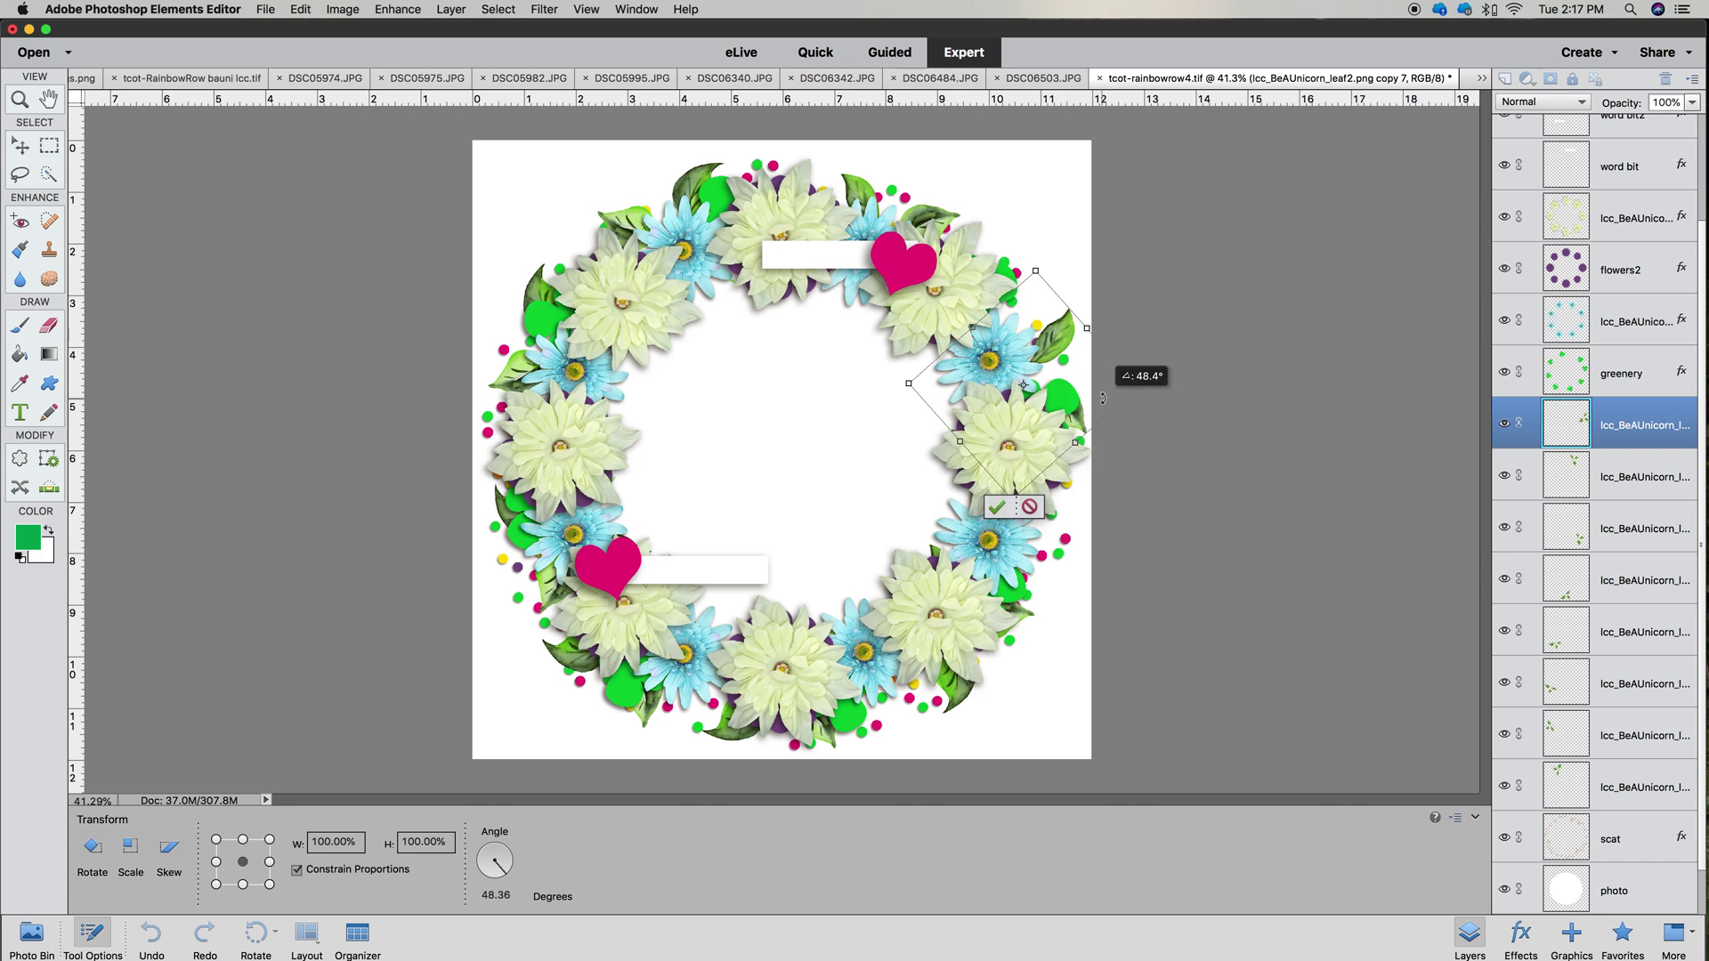
pyautogui.moveTo(1054, 324); pyautogui.dragTo(845, 388)
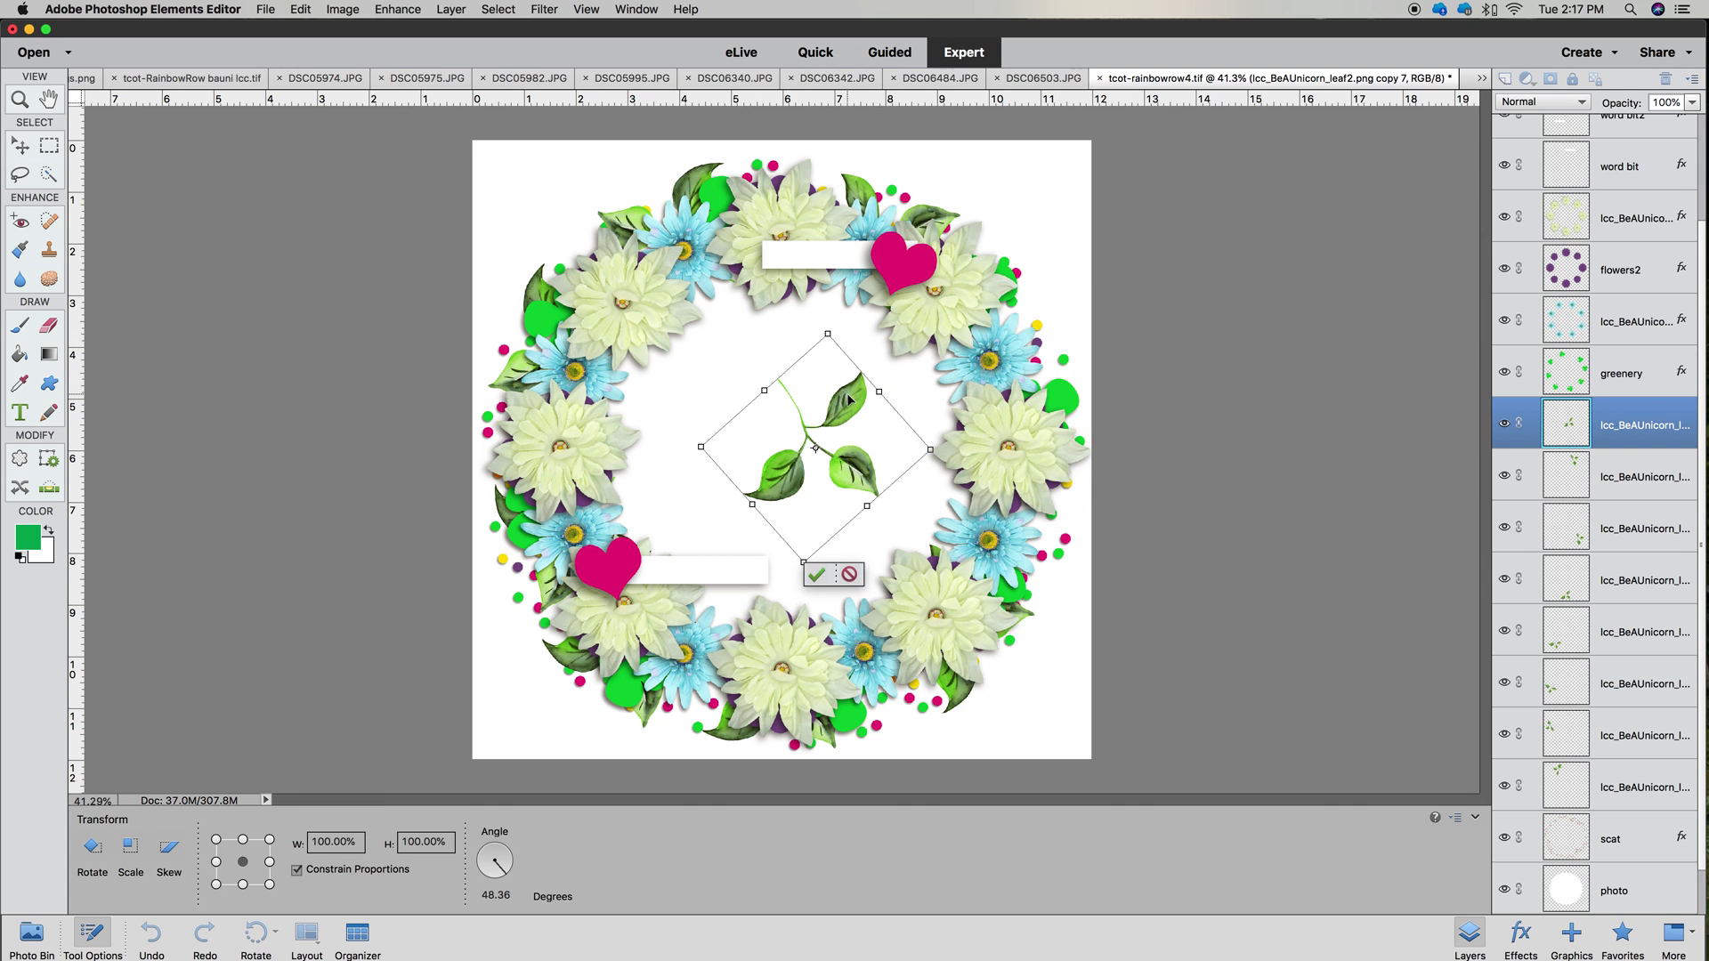
pyautogui.rightClick(847, 399)
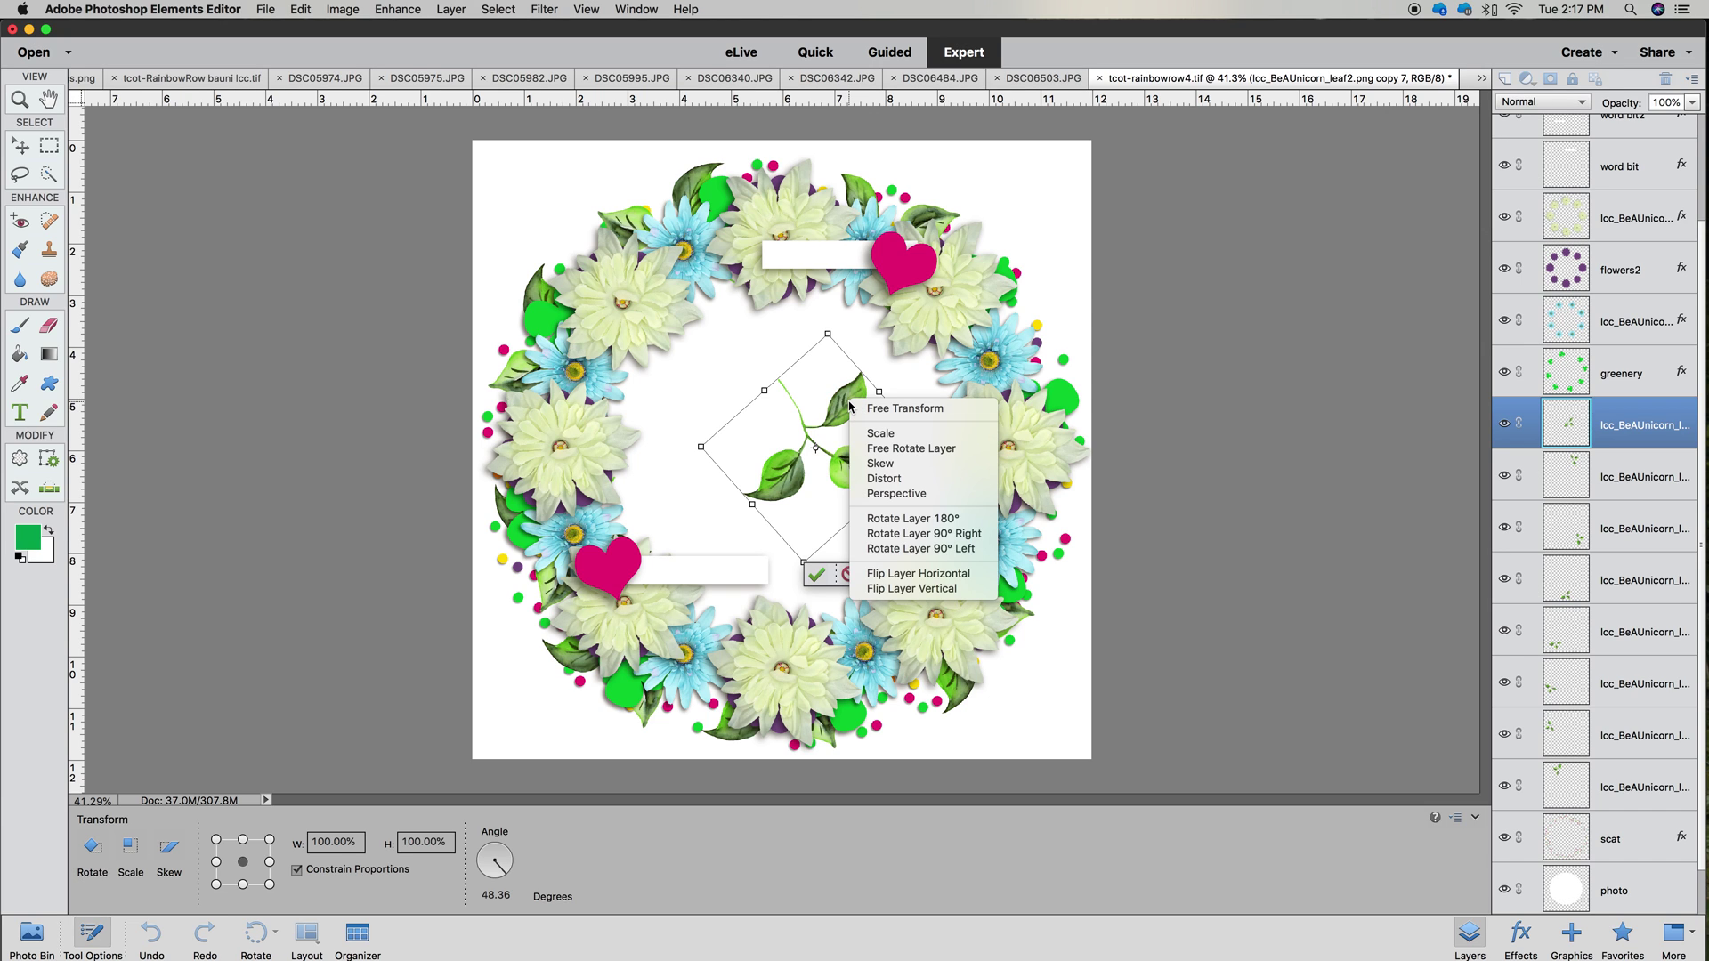
pyautogui.click(893, 587)
# Rotate the flipped leaf to an angle of about -164 degrees and tuck it behind the upper-right cream flower
pyautogui.moveTo(897, 529); pyautogui.dragTo(814, 337)
pyautogui.moveTo(849, 469); pyautogui.dragTo(1033, 336)
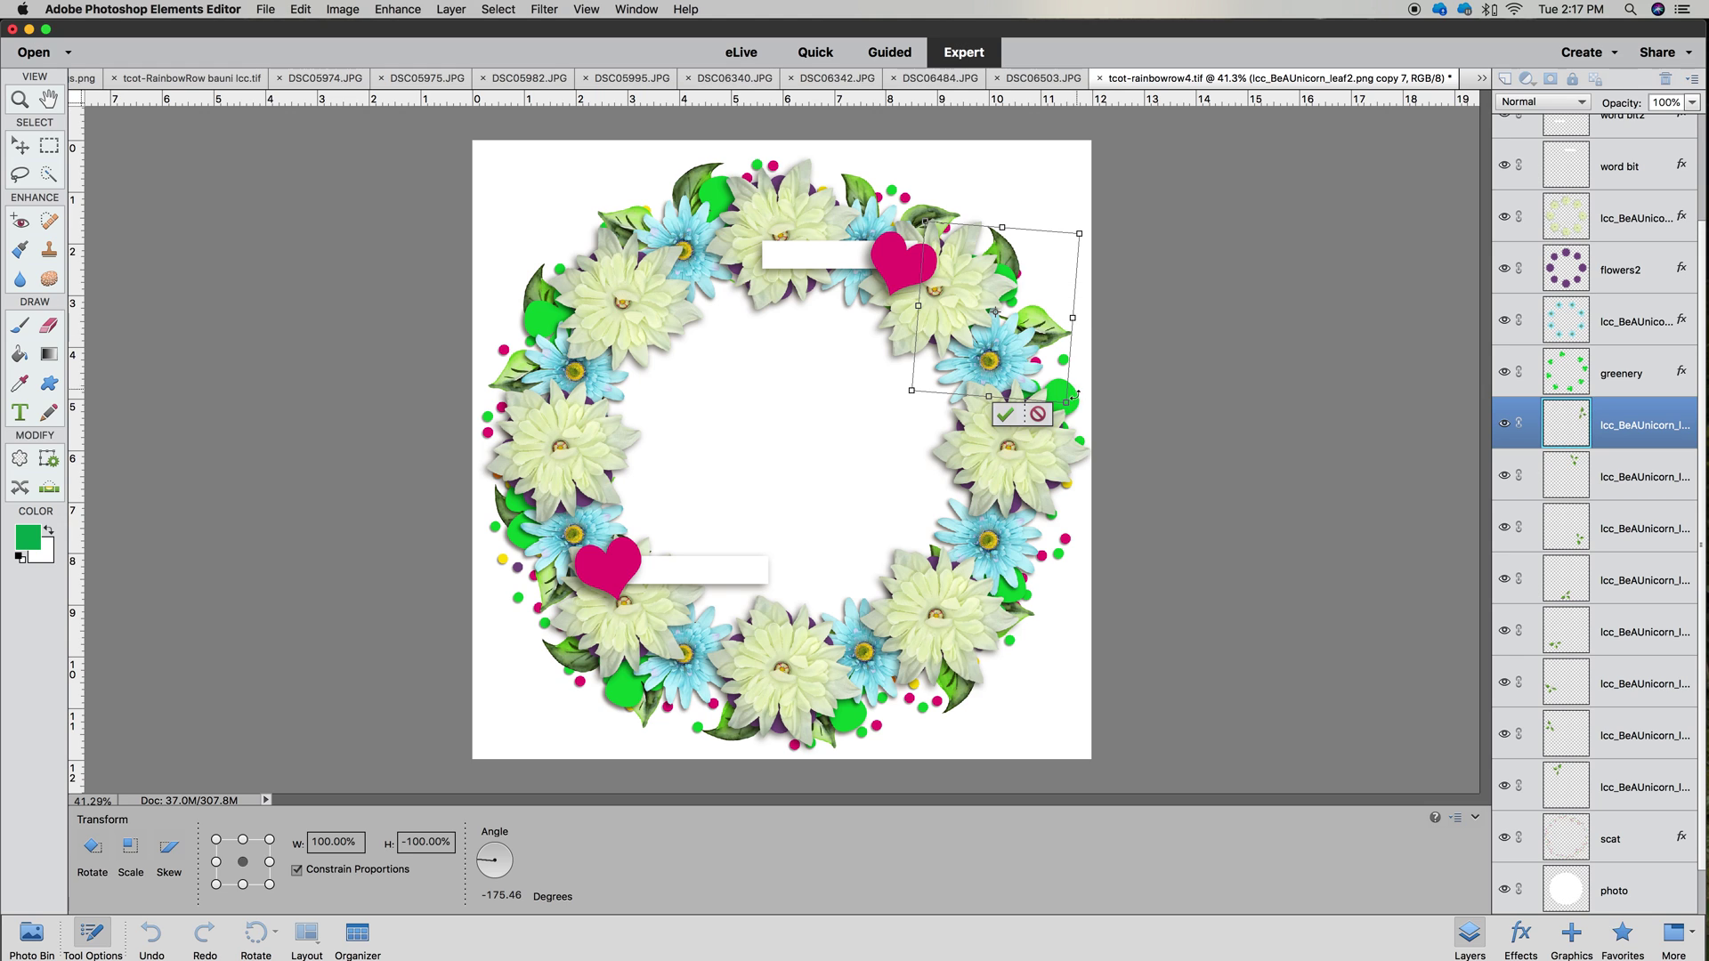
pyautogui.moveTo(1063, 425); pyautogui.dragTo(1044, 433)
pyautogui.moveTo(1045, 330)
pyautogui.mouseDown()
pyautogui.moveTo(1021, 318)
pyautogui.moveTo(1066, 342)
pyautogui.mouseUp()
pyautogui.moveTo(928, 374); pyautogui.dragTo(921, 368)
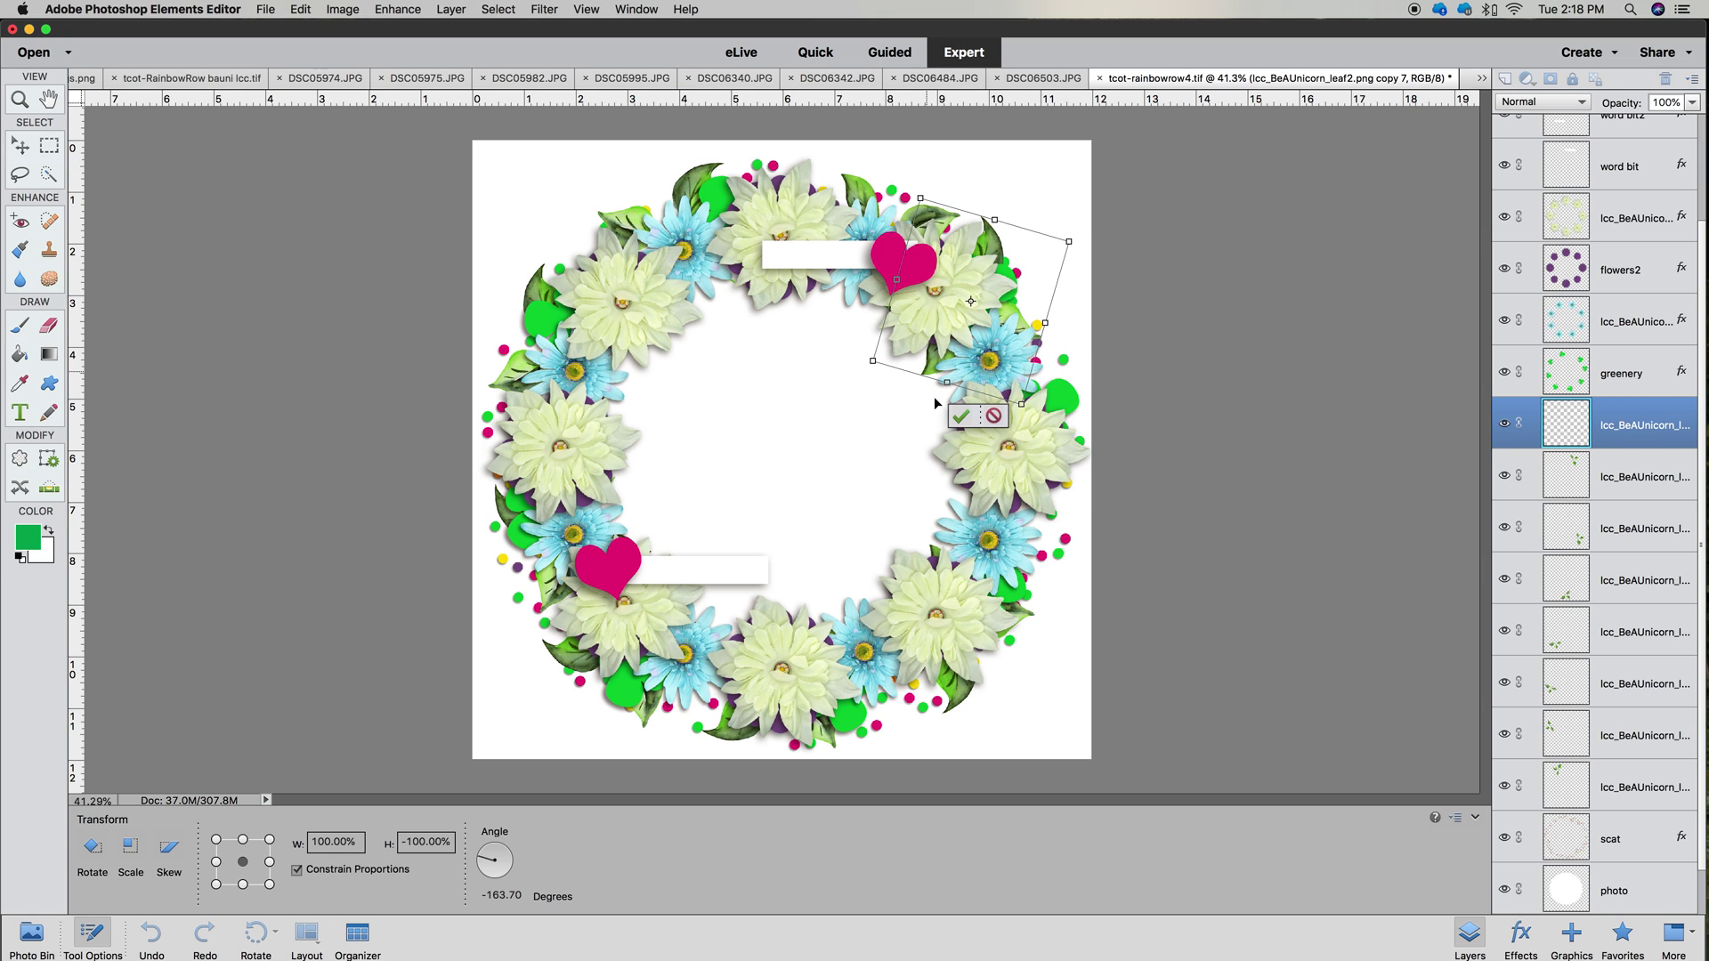
pyautogui.click(958, 415)
# Duplicate the flipped leaf, rotate the copy about 60 degrees clockwise and tuck it behind the cream flower at the wreath's far right
pyautogui.rightClick(1610, 438)
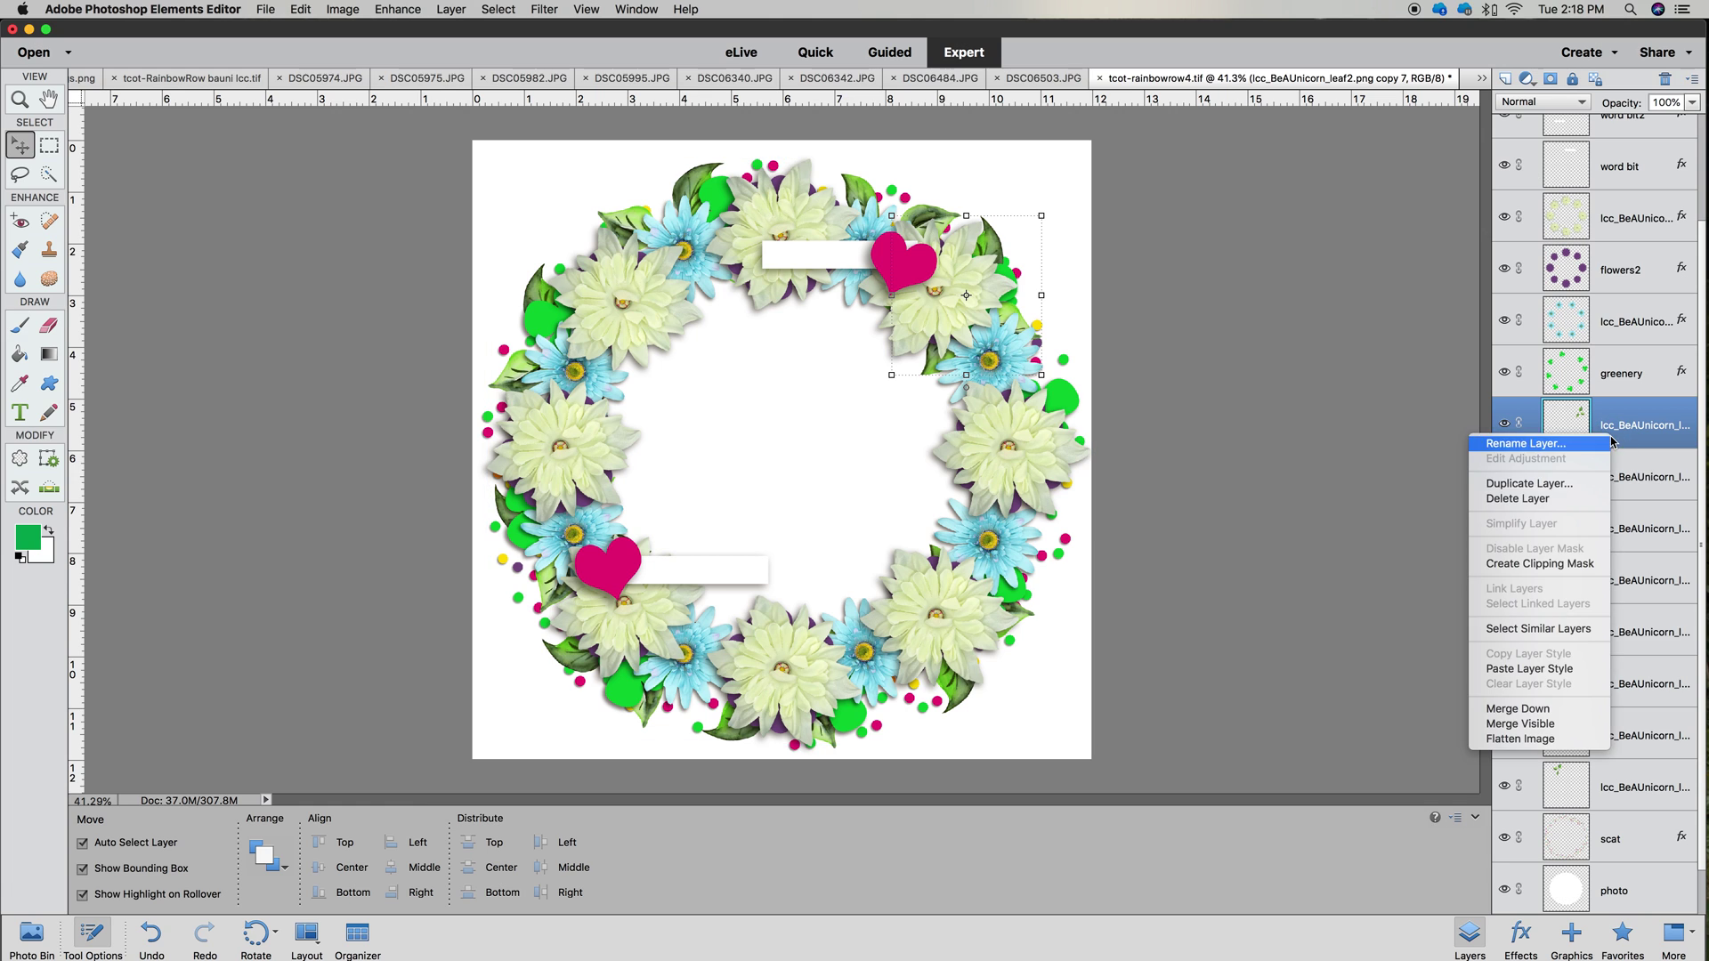
pyautogui.click(1528, 483)
pyautogui.click(1023, 385)
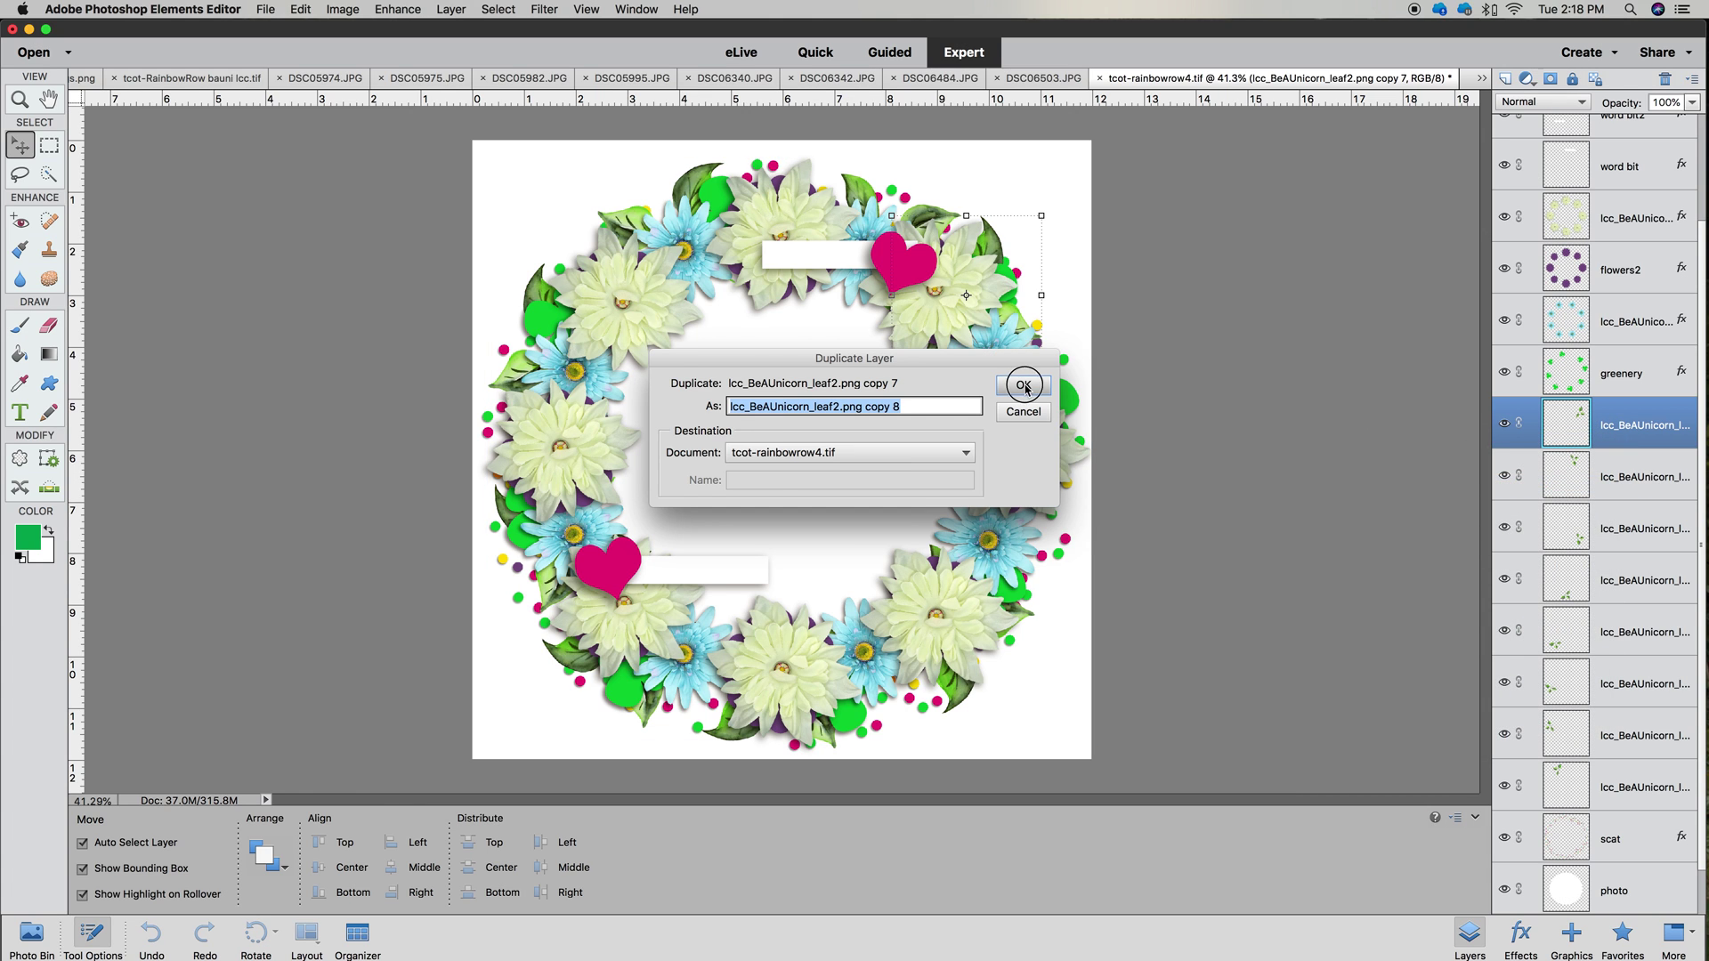
pyautogui.moveTo(1000, 262); pyautogui.dragTo(1065, 437)
pyautogui.moveTo(1115, 508); pyautogui.dragTo(1077, 420)
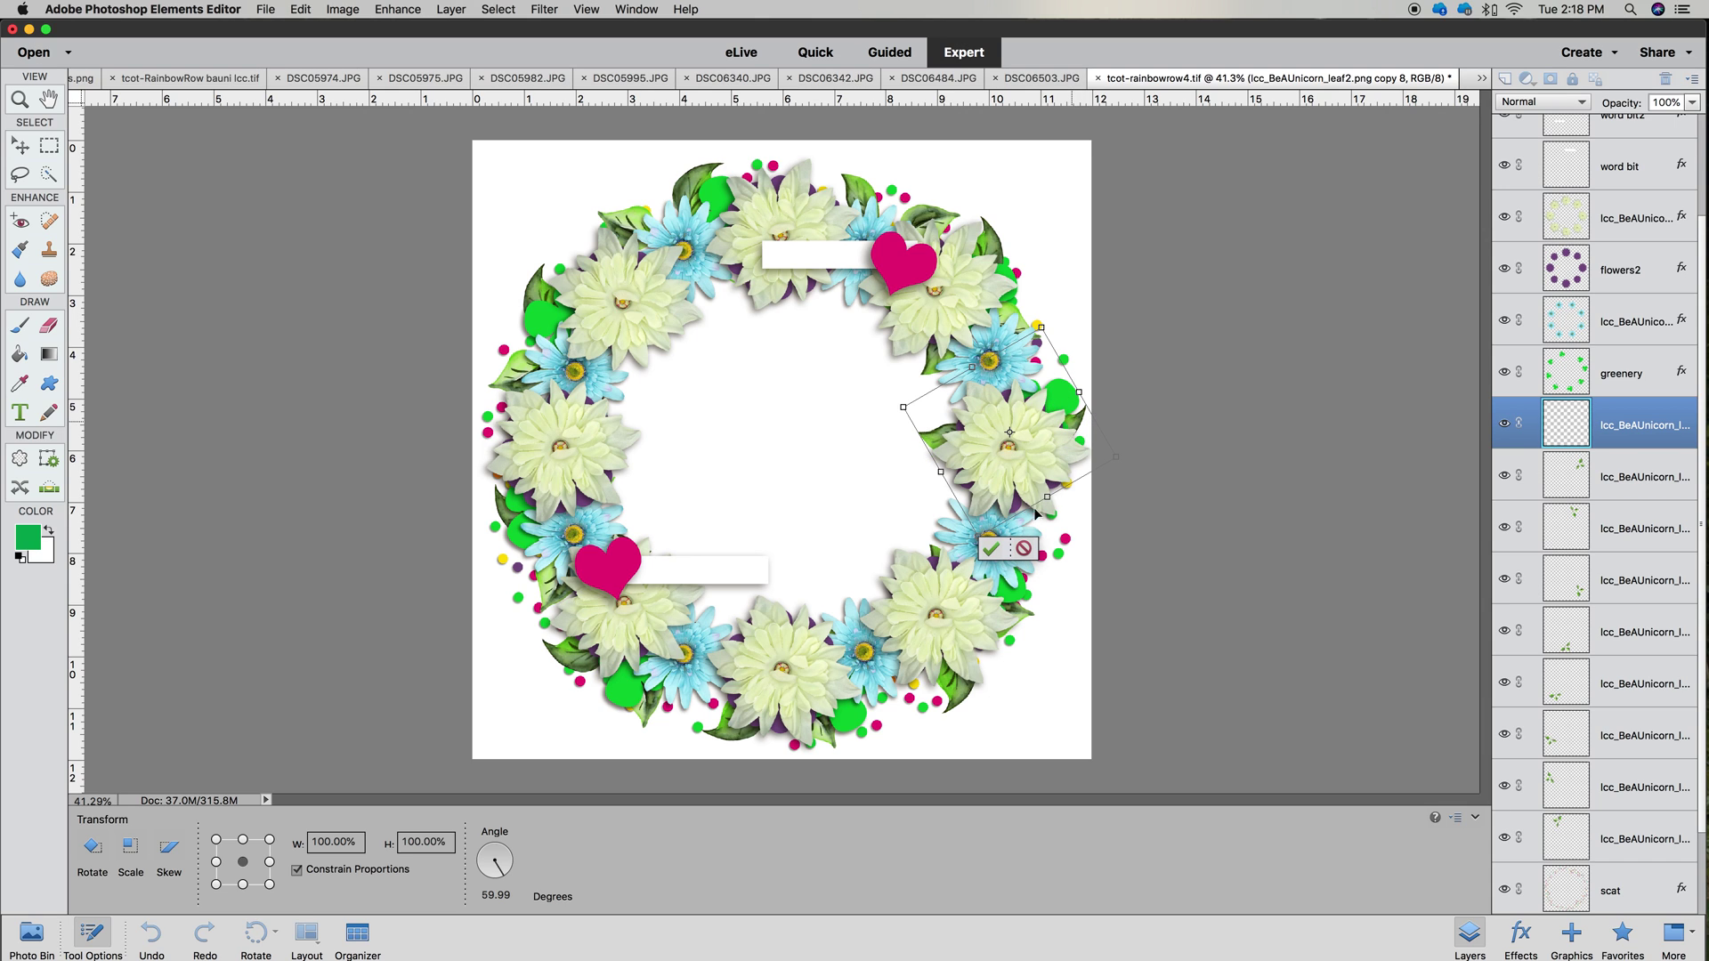
pyautogui.click(989, 550)
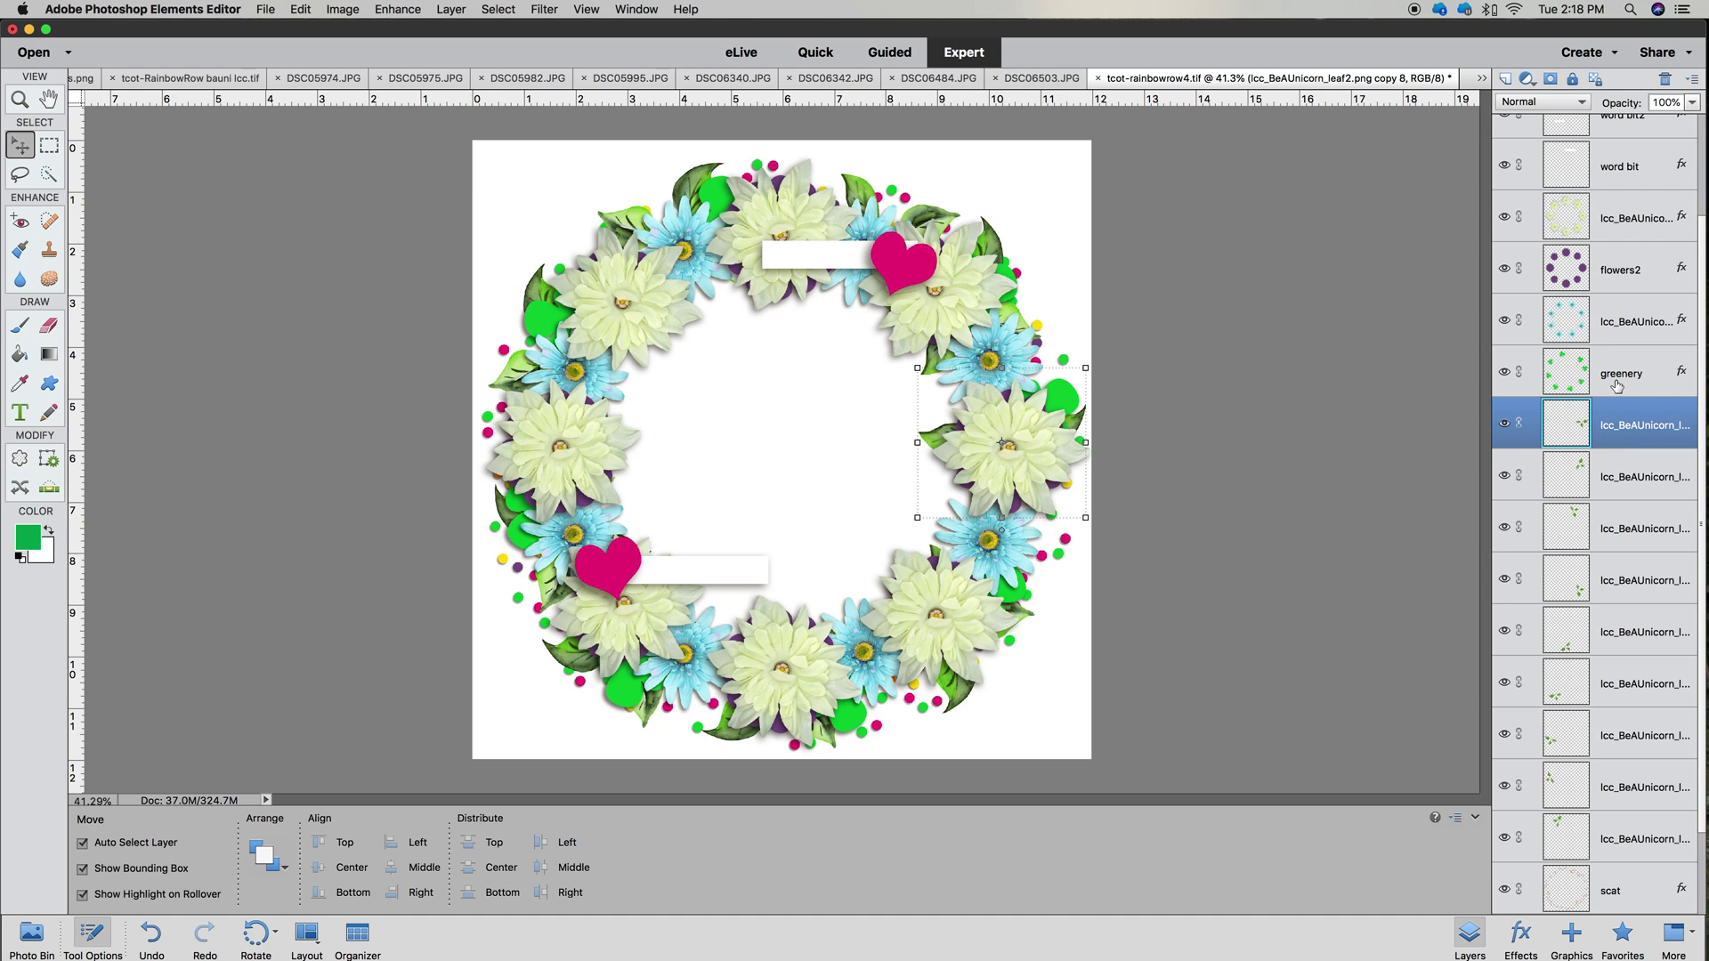
# Copy the layer style from the greenery placeholder layer
pyautogui.click(1615, 386)
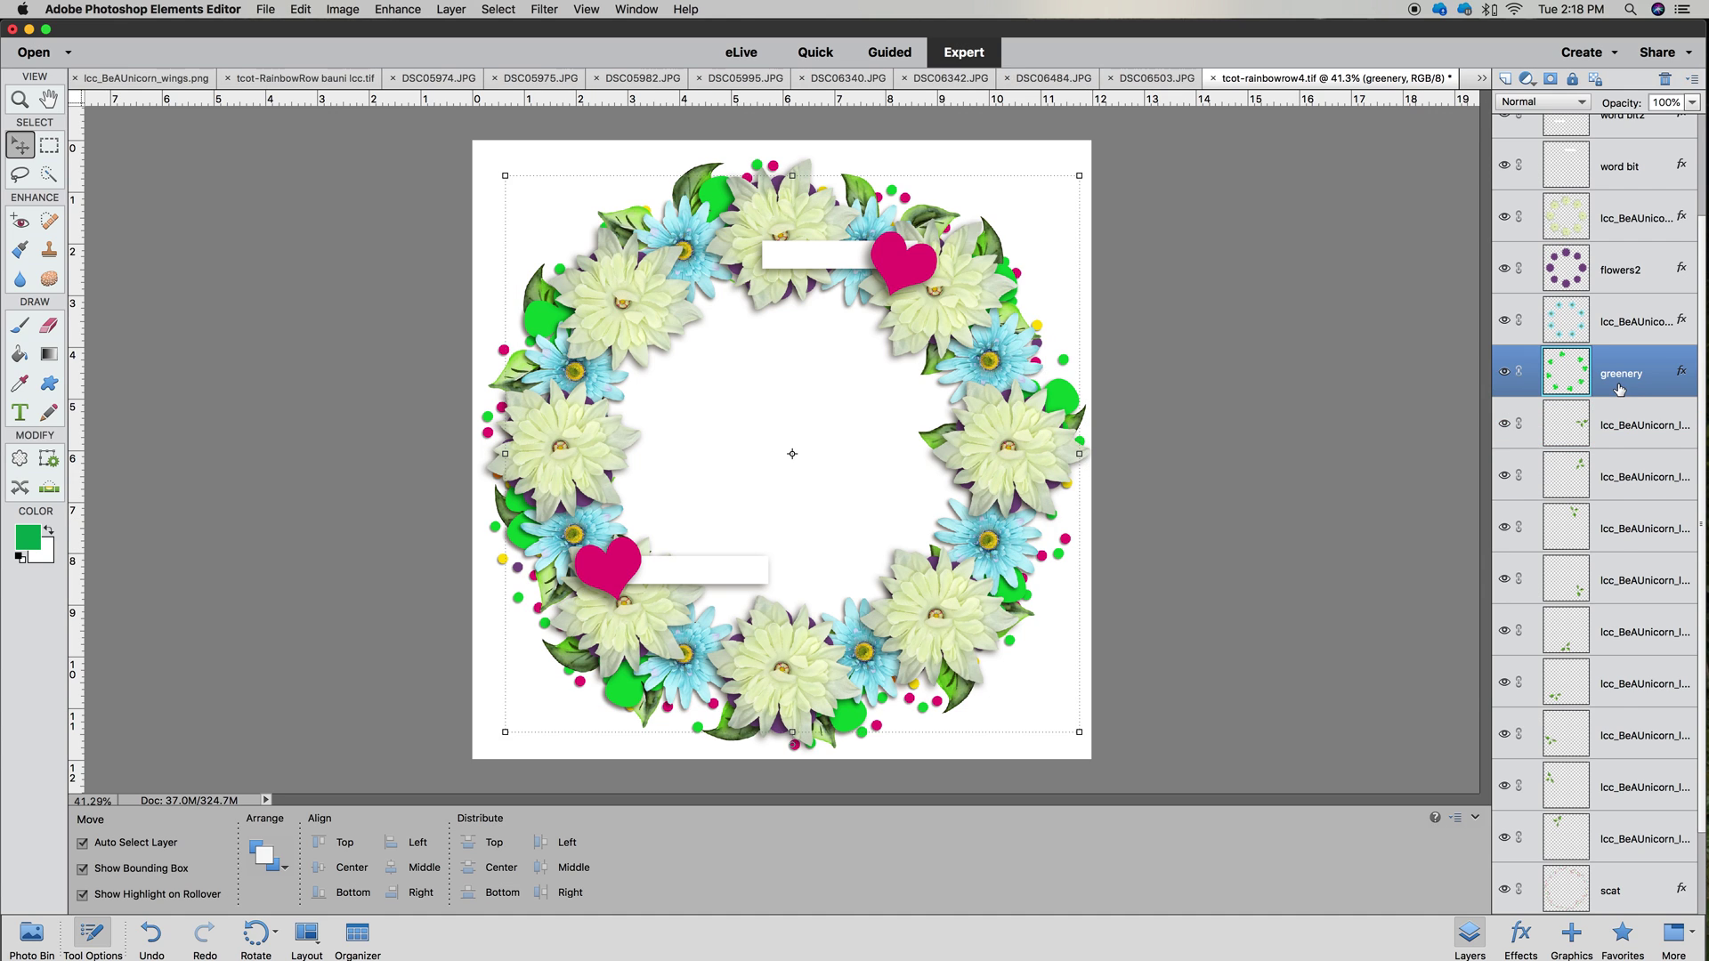
pyautogui.rightClick(1615, 386)
pyautogui.click(1572, 602)
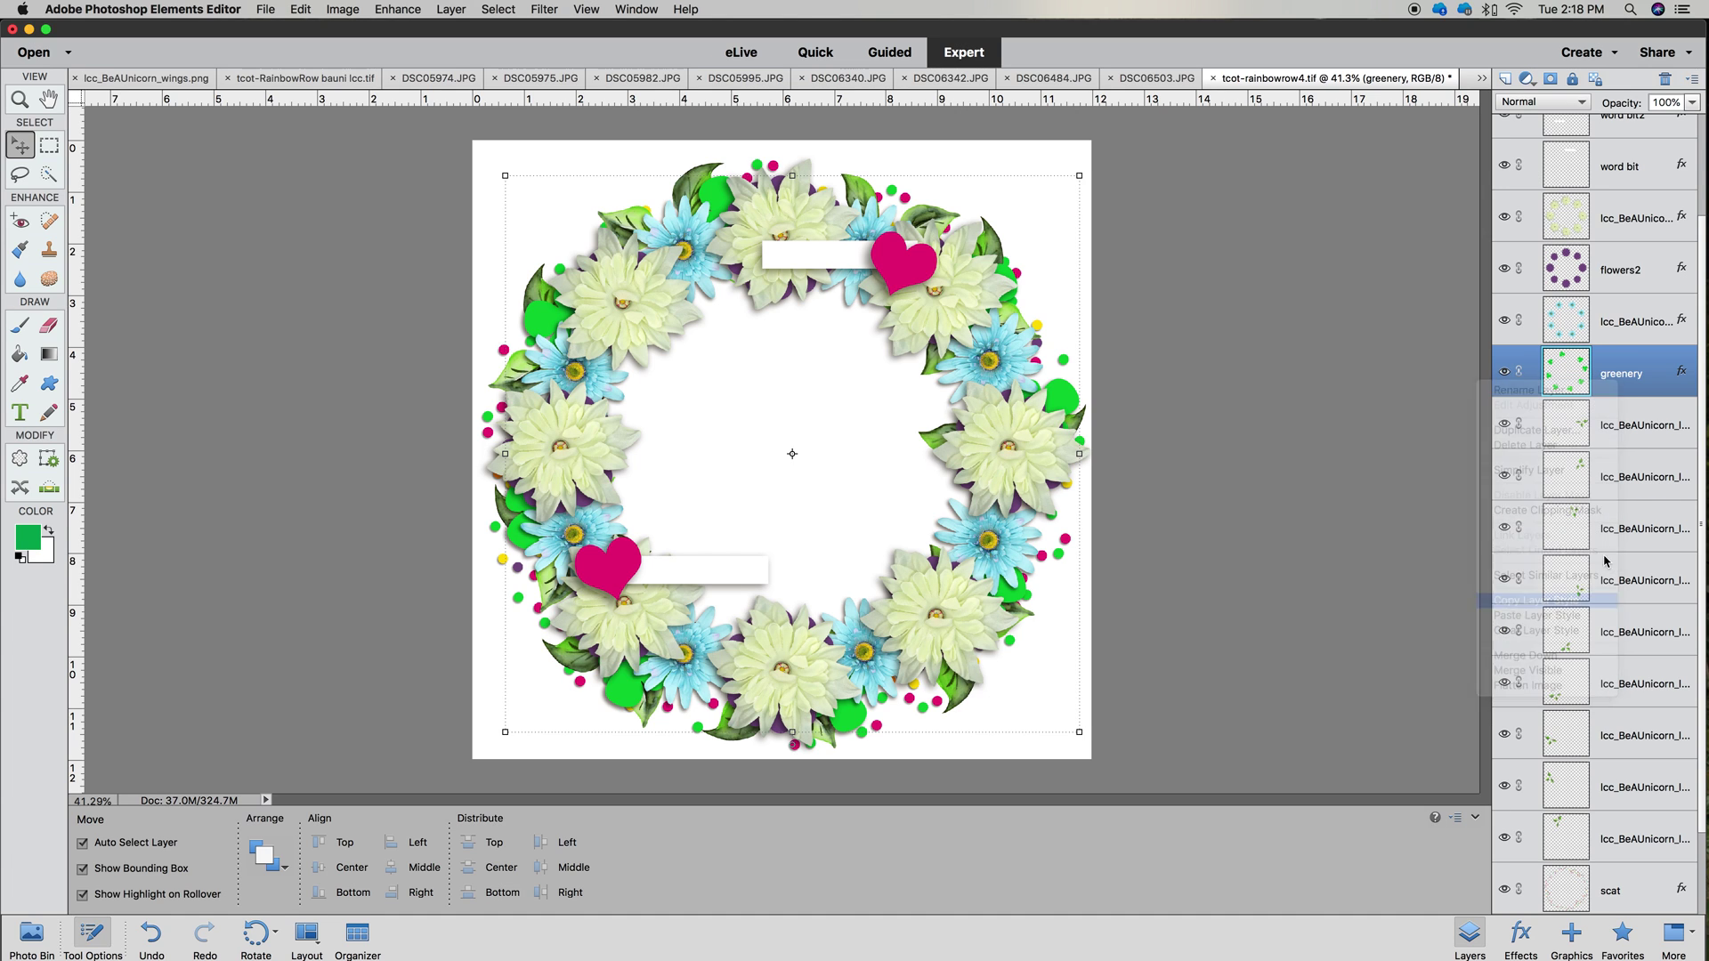
# Select all nine leaf layers and merge them into a single layer
pyautogui.click(1615, 441)
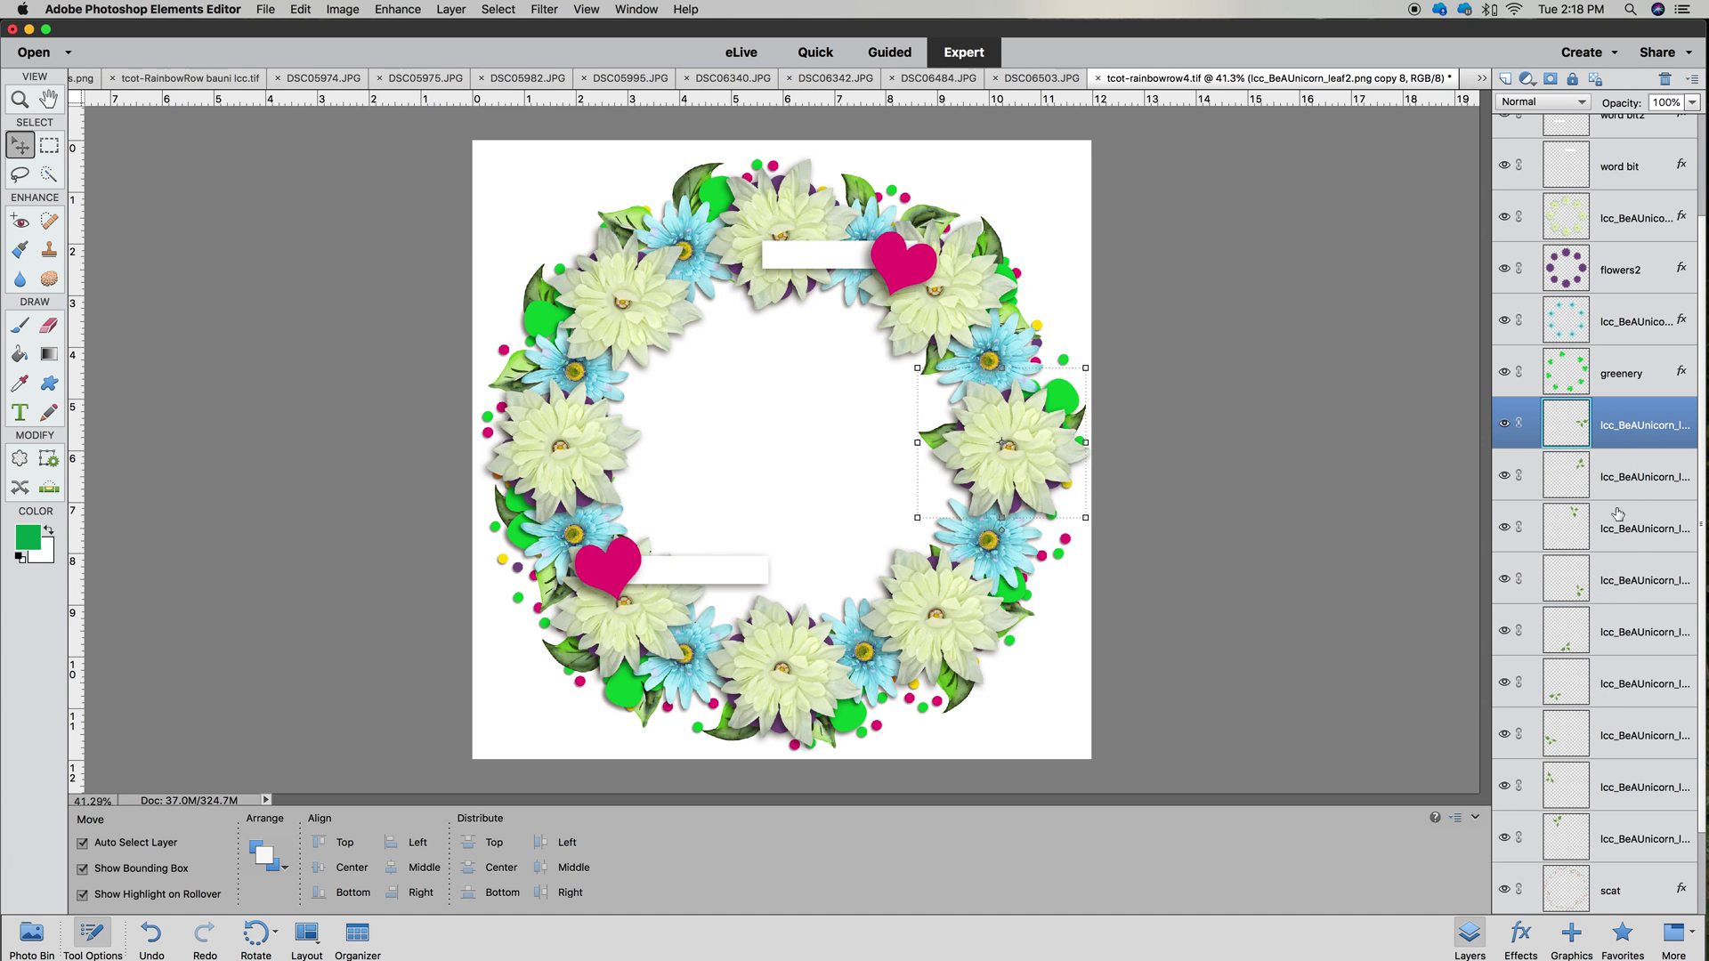
pyautogui.keyDown('shift'); pyautogui.click(1615, 480); pyautogui.keyUp('shift')
pyautogui.keyDown('shift'); pyautogui.click(1614, 583); pyautogui.keyUp('shift')
pyautogui.keyDown('shift'); pyautogui.click(1612, 634); pyautogui.keyUp('shift')
pyautogui.keyDown('shift'); pyautogui.click(1607, 686); pyautogui.keyUp('shift')
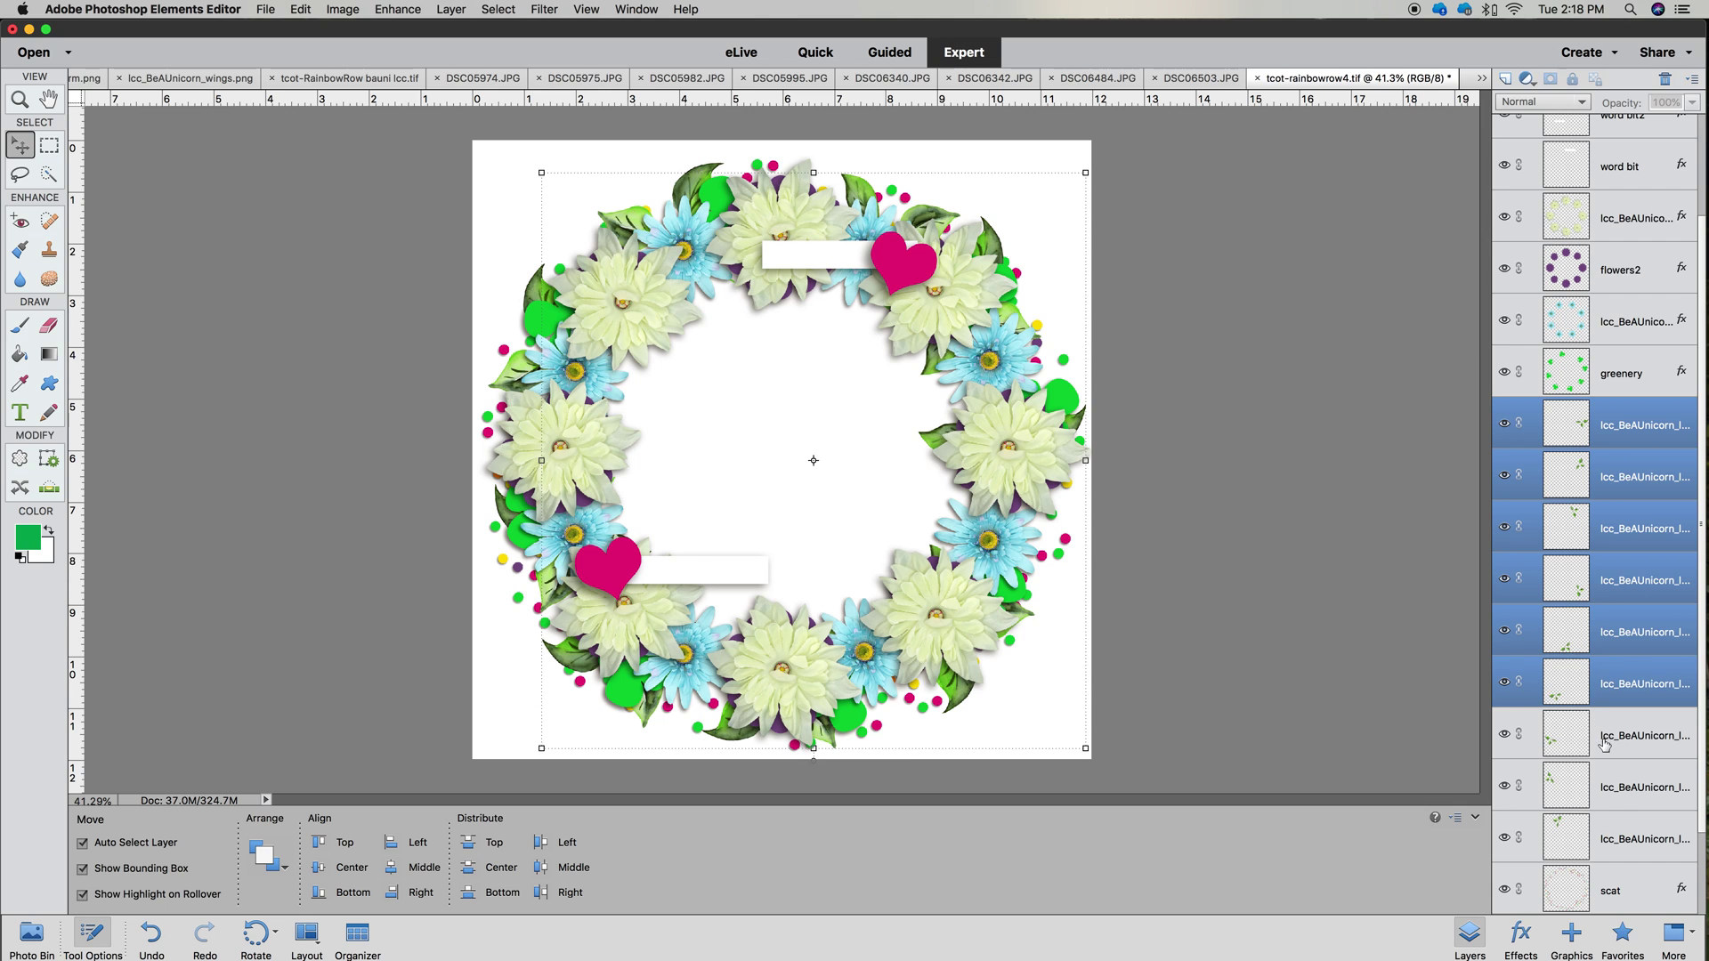
pyautogui.keyDown('shift'); pyautogui.click(1605, 740); pyautogui.keyUp('shift')
pyautogui.keyDown('shift'); pyautogui.click(1610, 790); pyautogui.keyUp('shift')
pyautogui.keyDown('shift'); pyautogui.click(1615, 837); pyautogui.keyUp('shift')
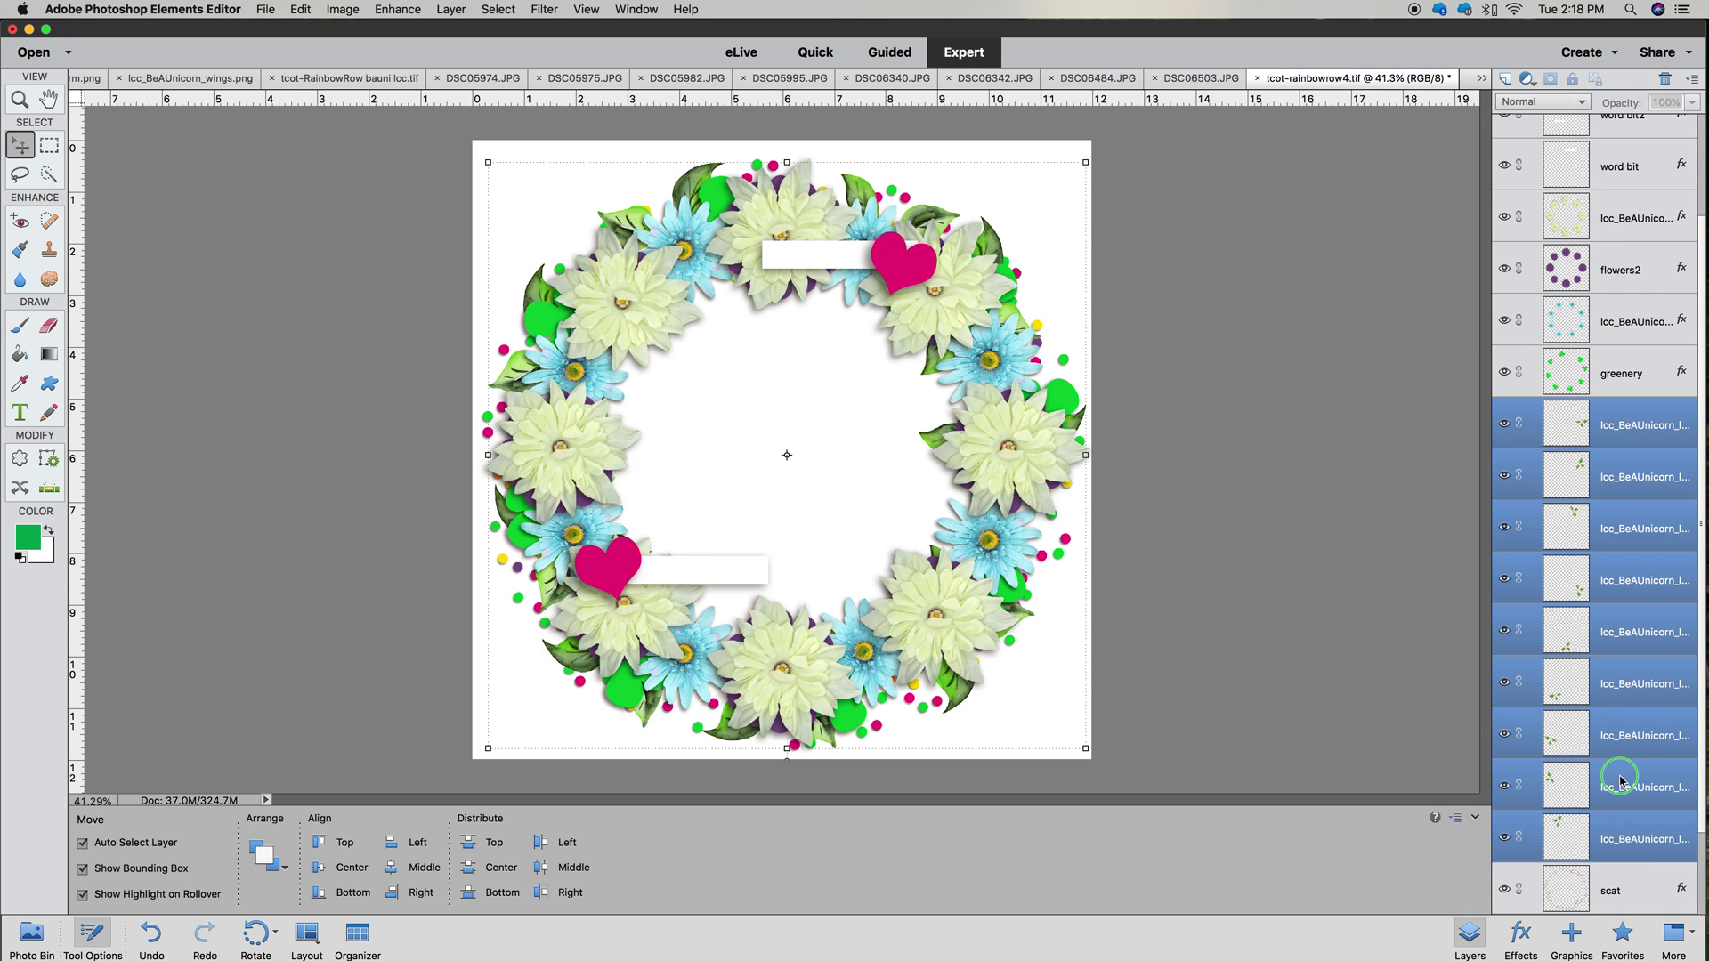
pyautogui.rightClick(1619, 782)
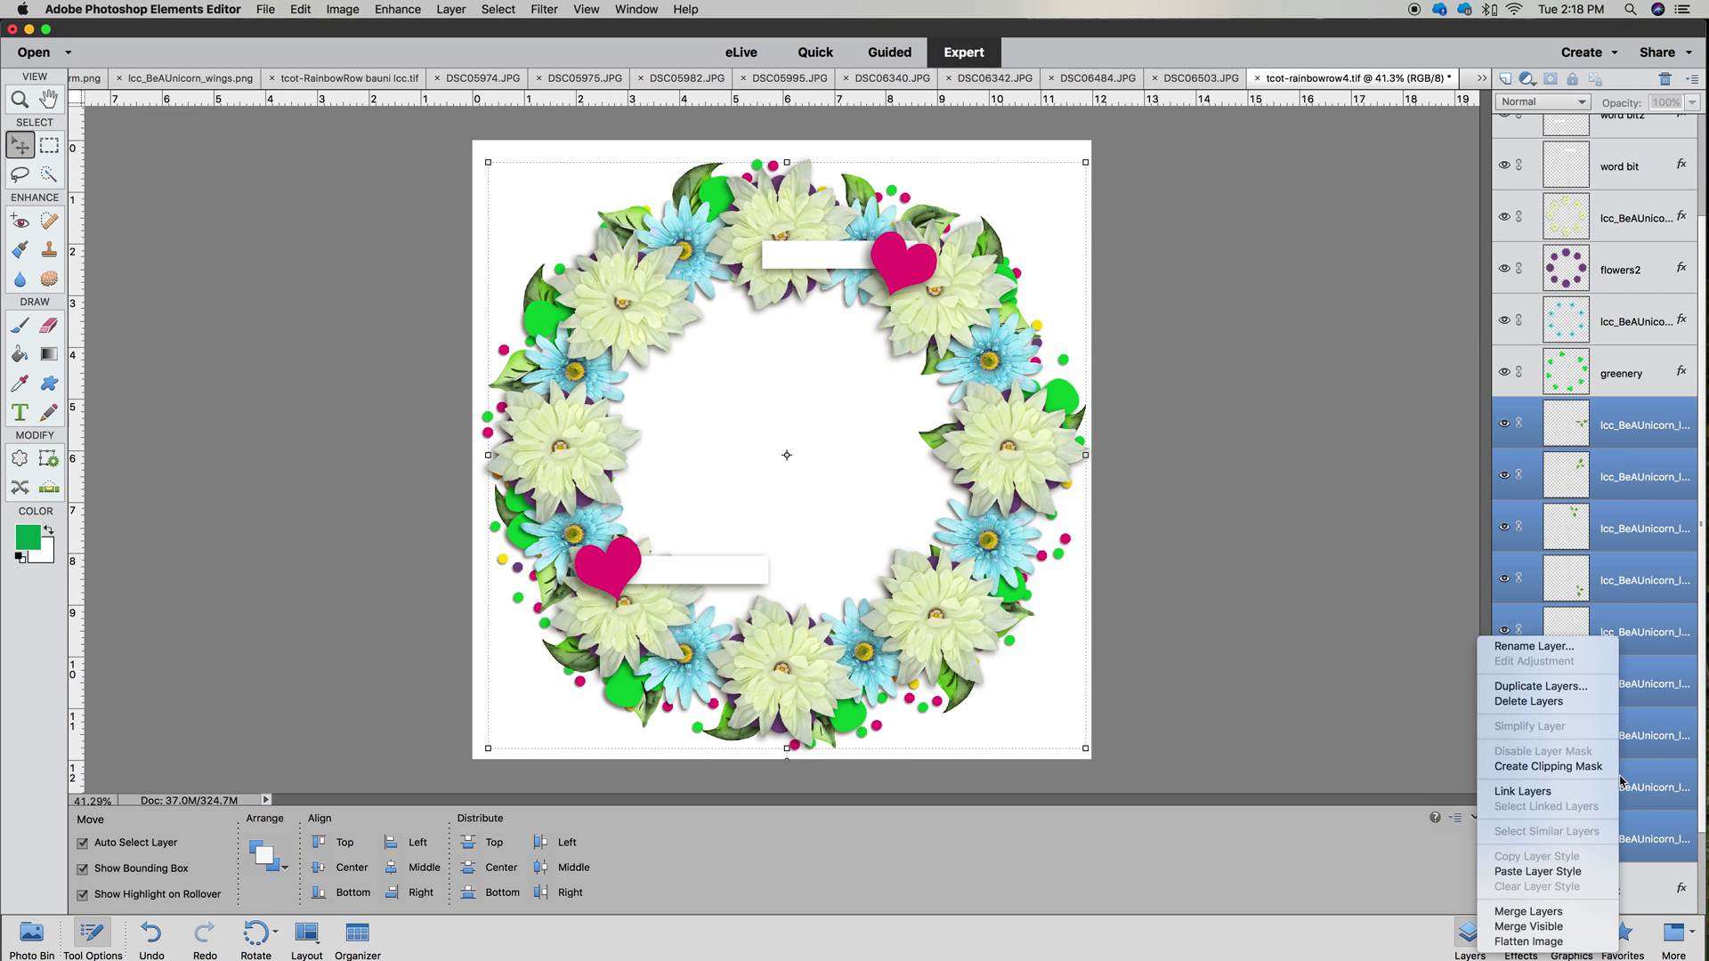
pyautogui.click(1563, 911)
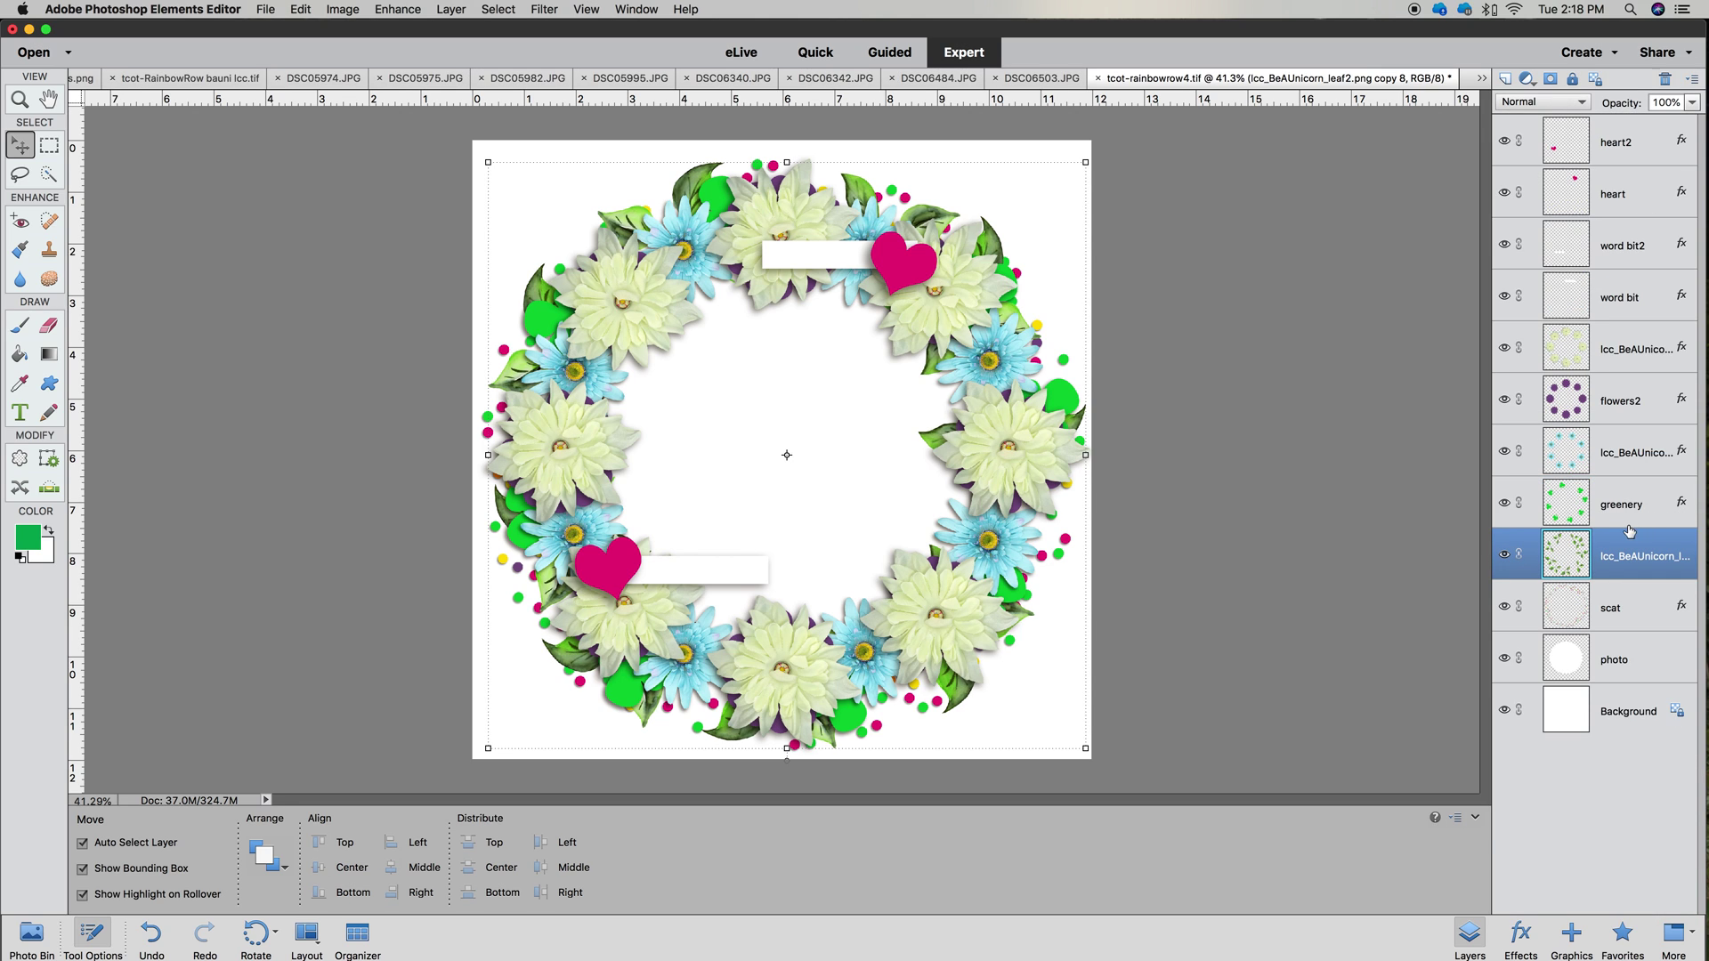
# Delete the greenery placeholder layer and paste the copied layer style onto the merged leaf layer
pyautogui.click(1616, 515)
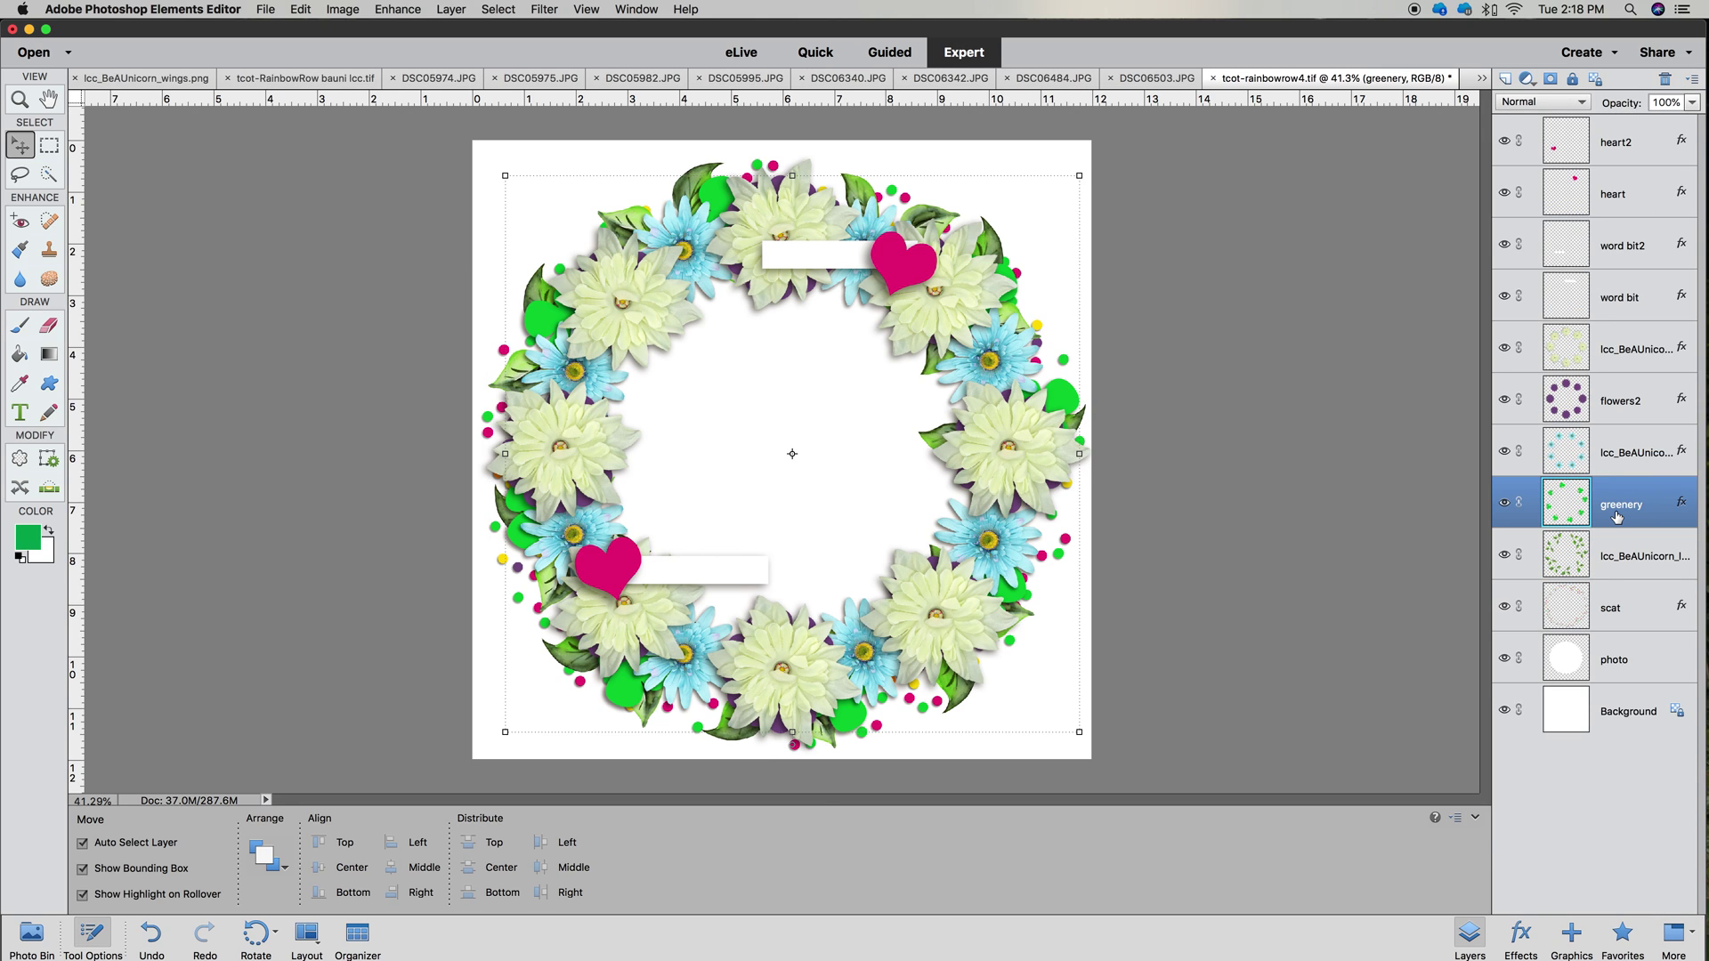
pyautogui.hotkey('ctrl', 'e')
pyautogui.rightClick(1616, 516)
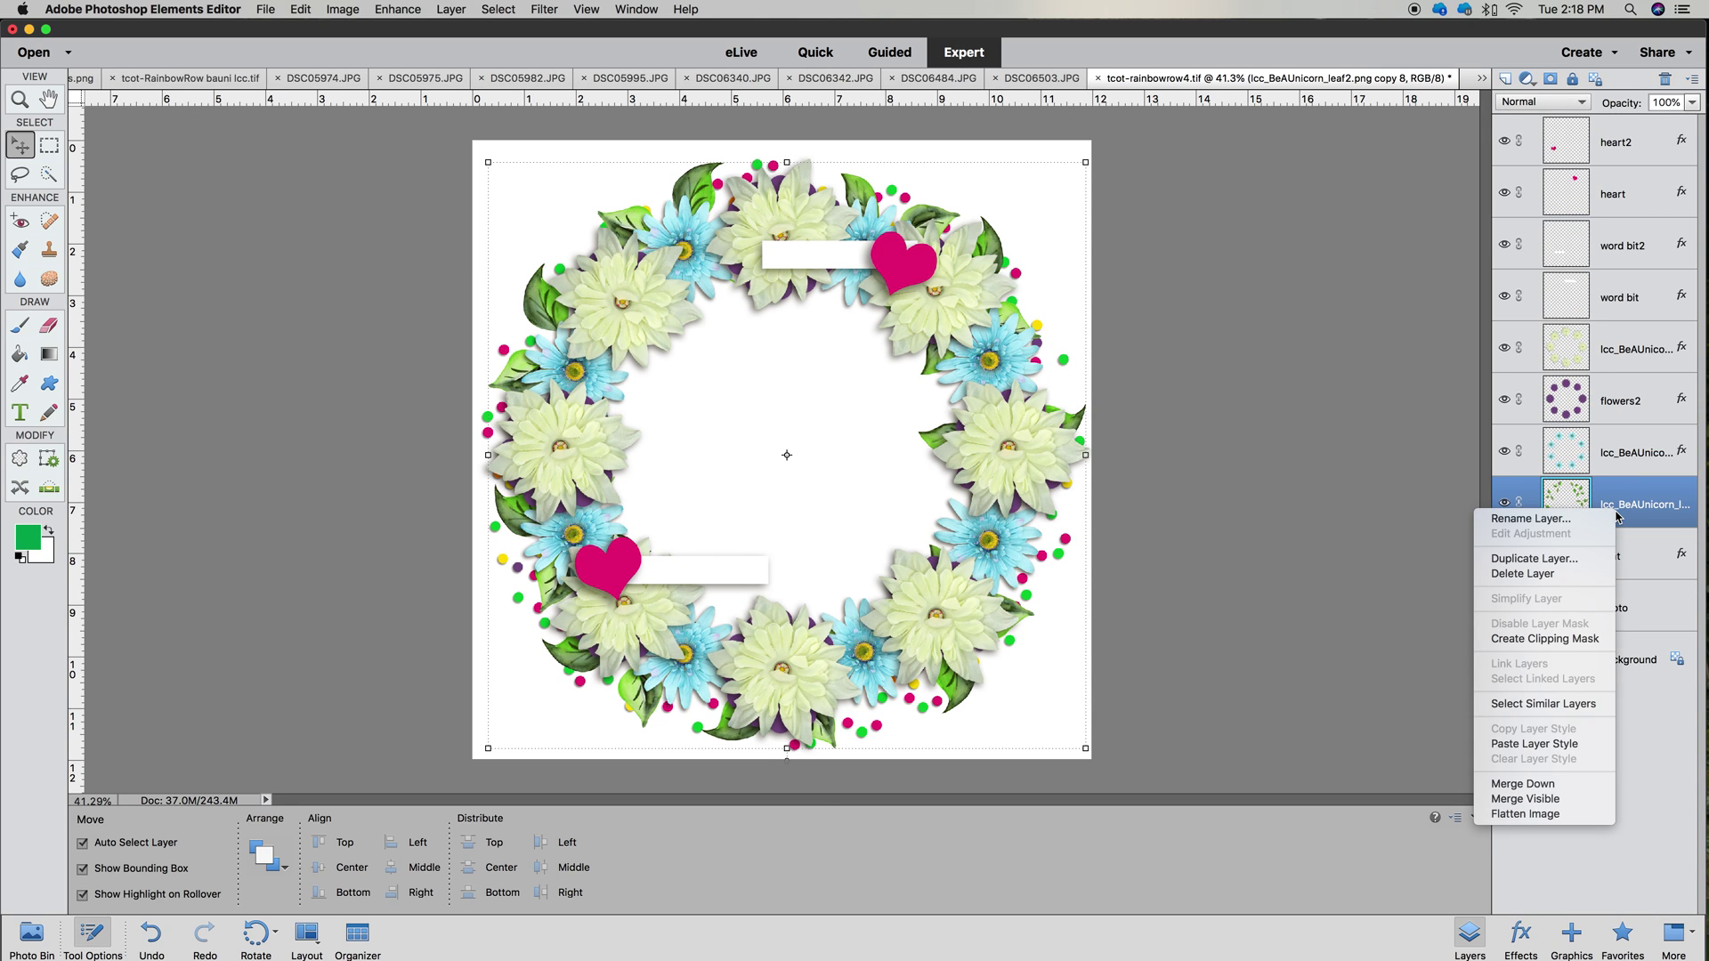
pyautogui.click(1557, 743)
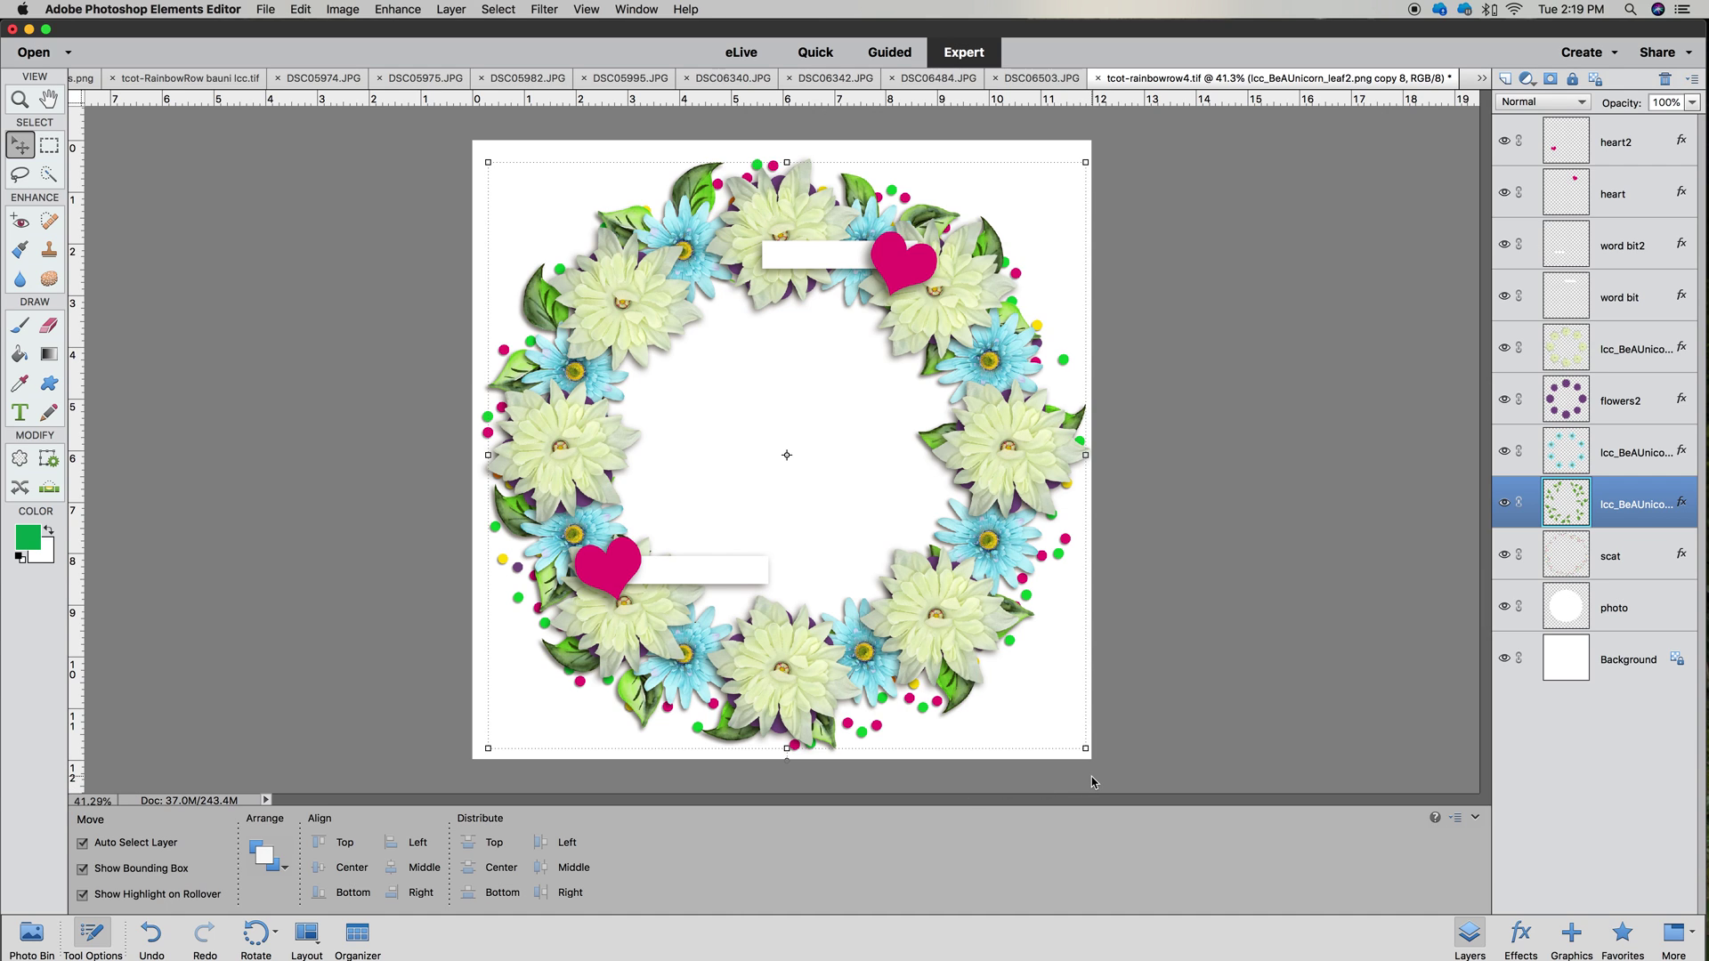
# Copy the layer style from the scat placeholder layer
pyautogui.click(1617, 570)
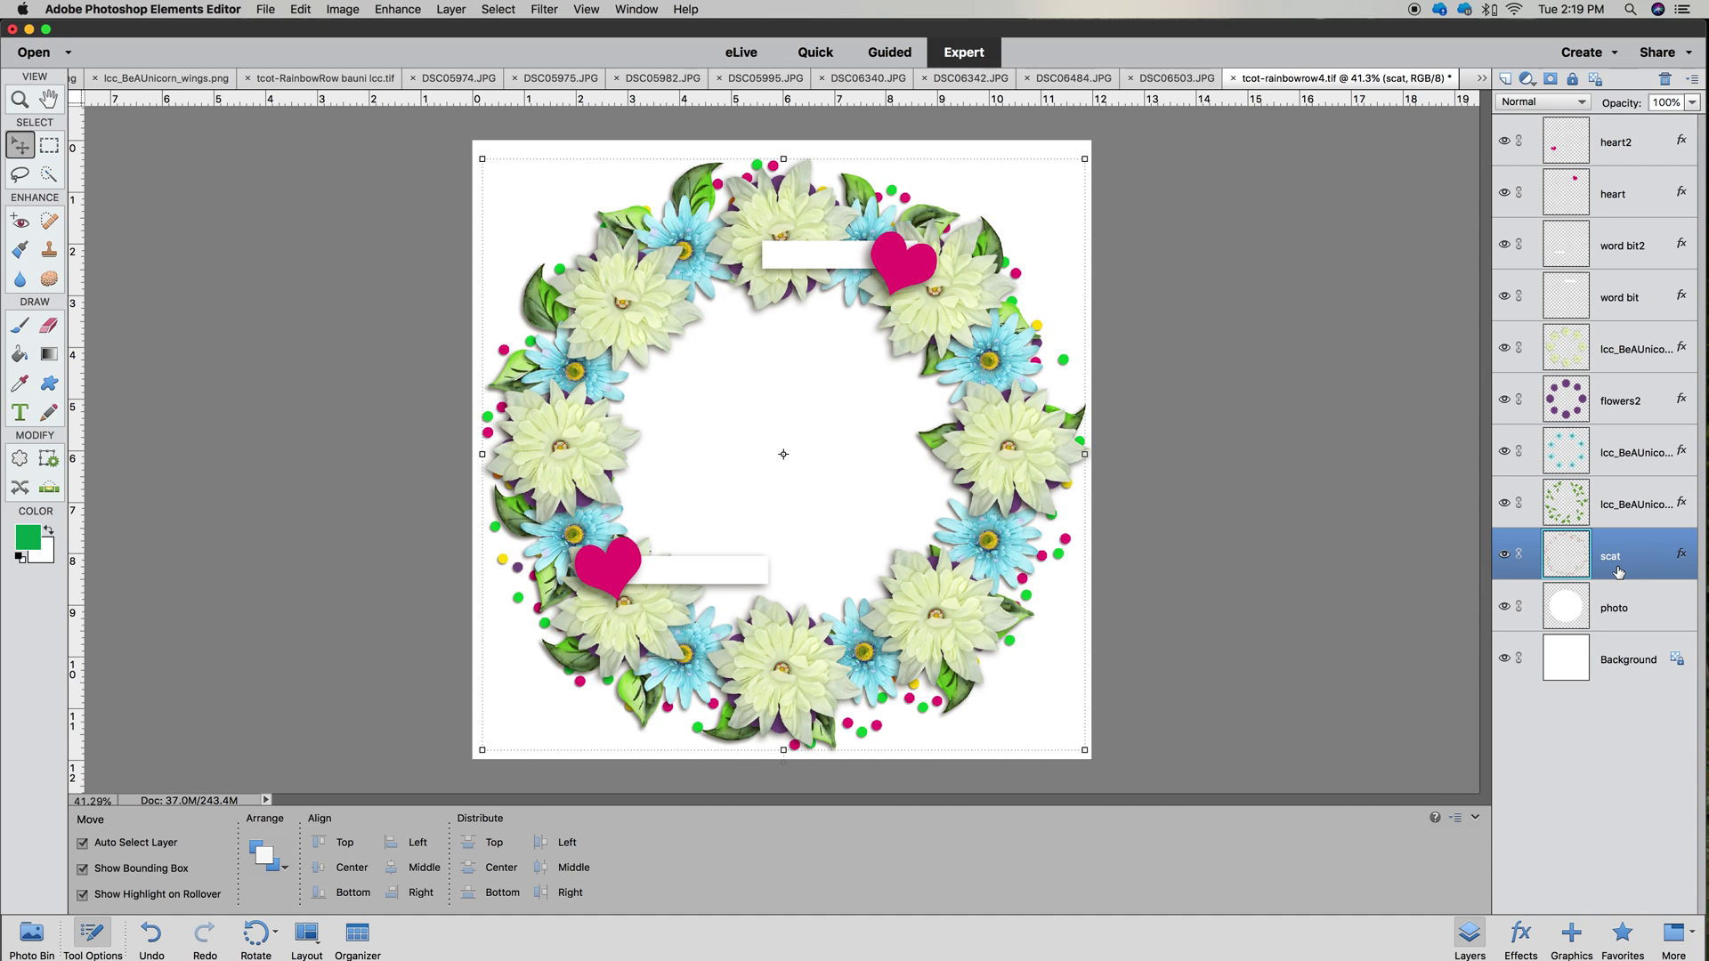
pyautogui.rightClick(1617, 570)
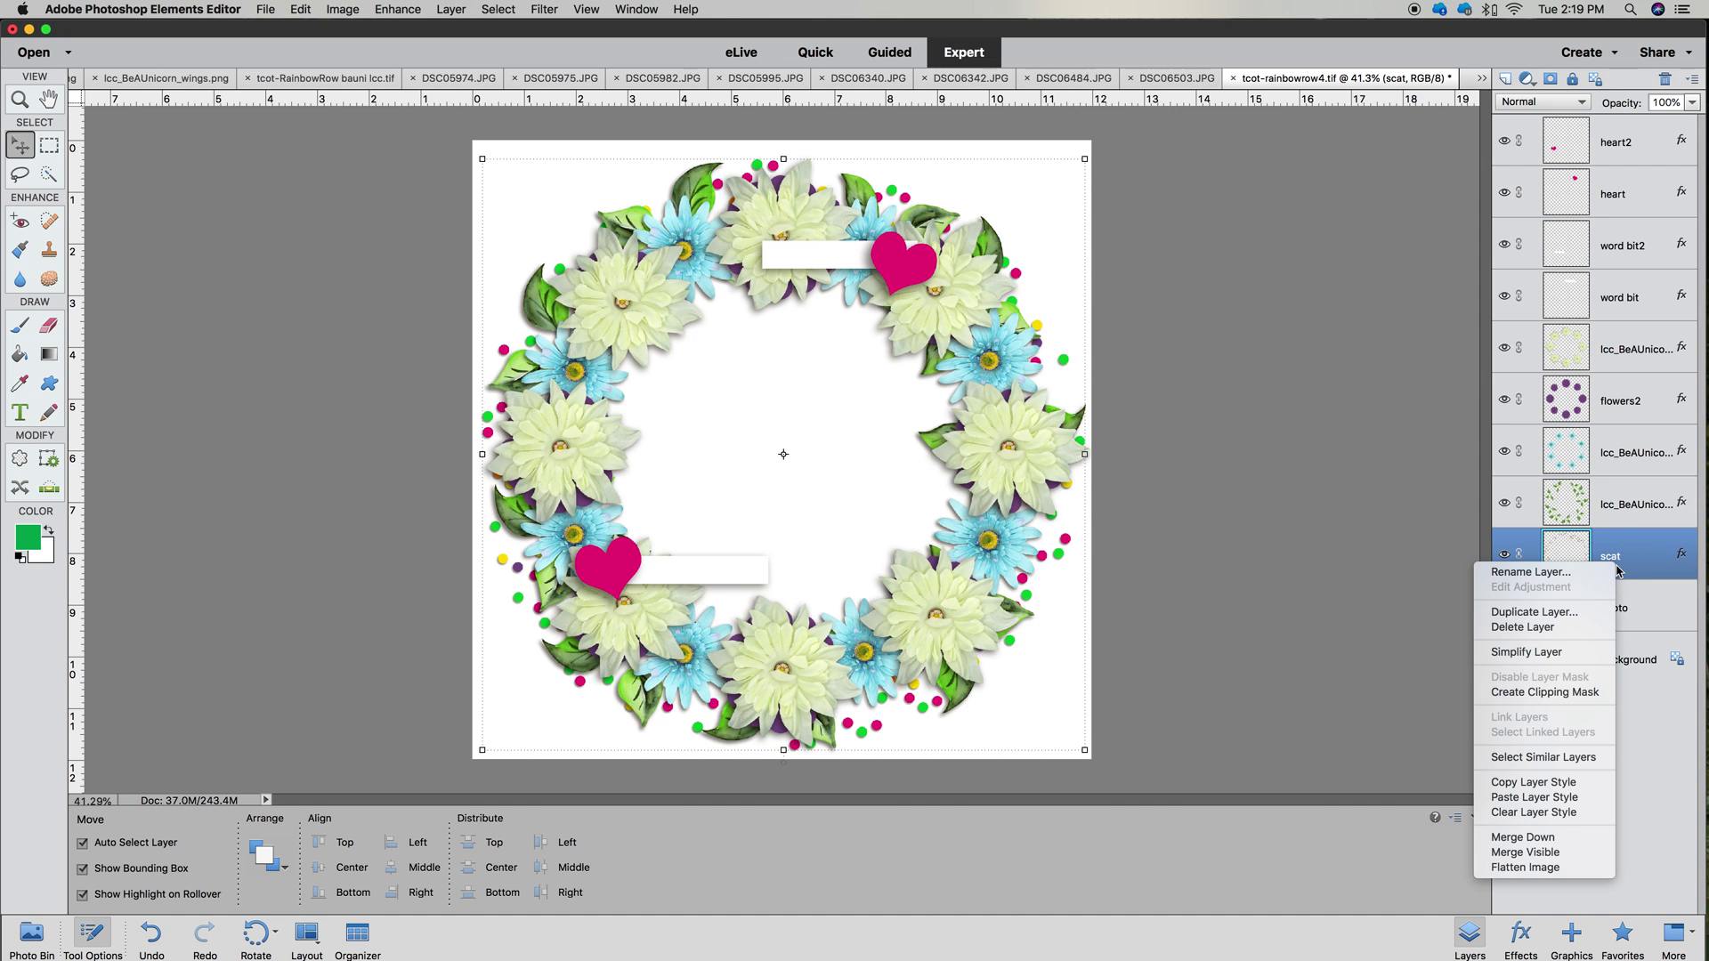
pyautogui.click(1551, 782)
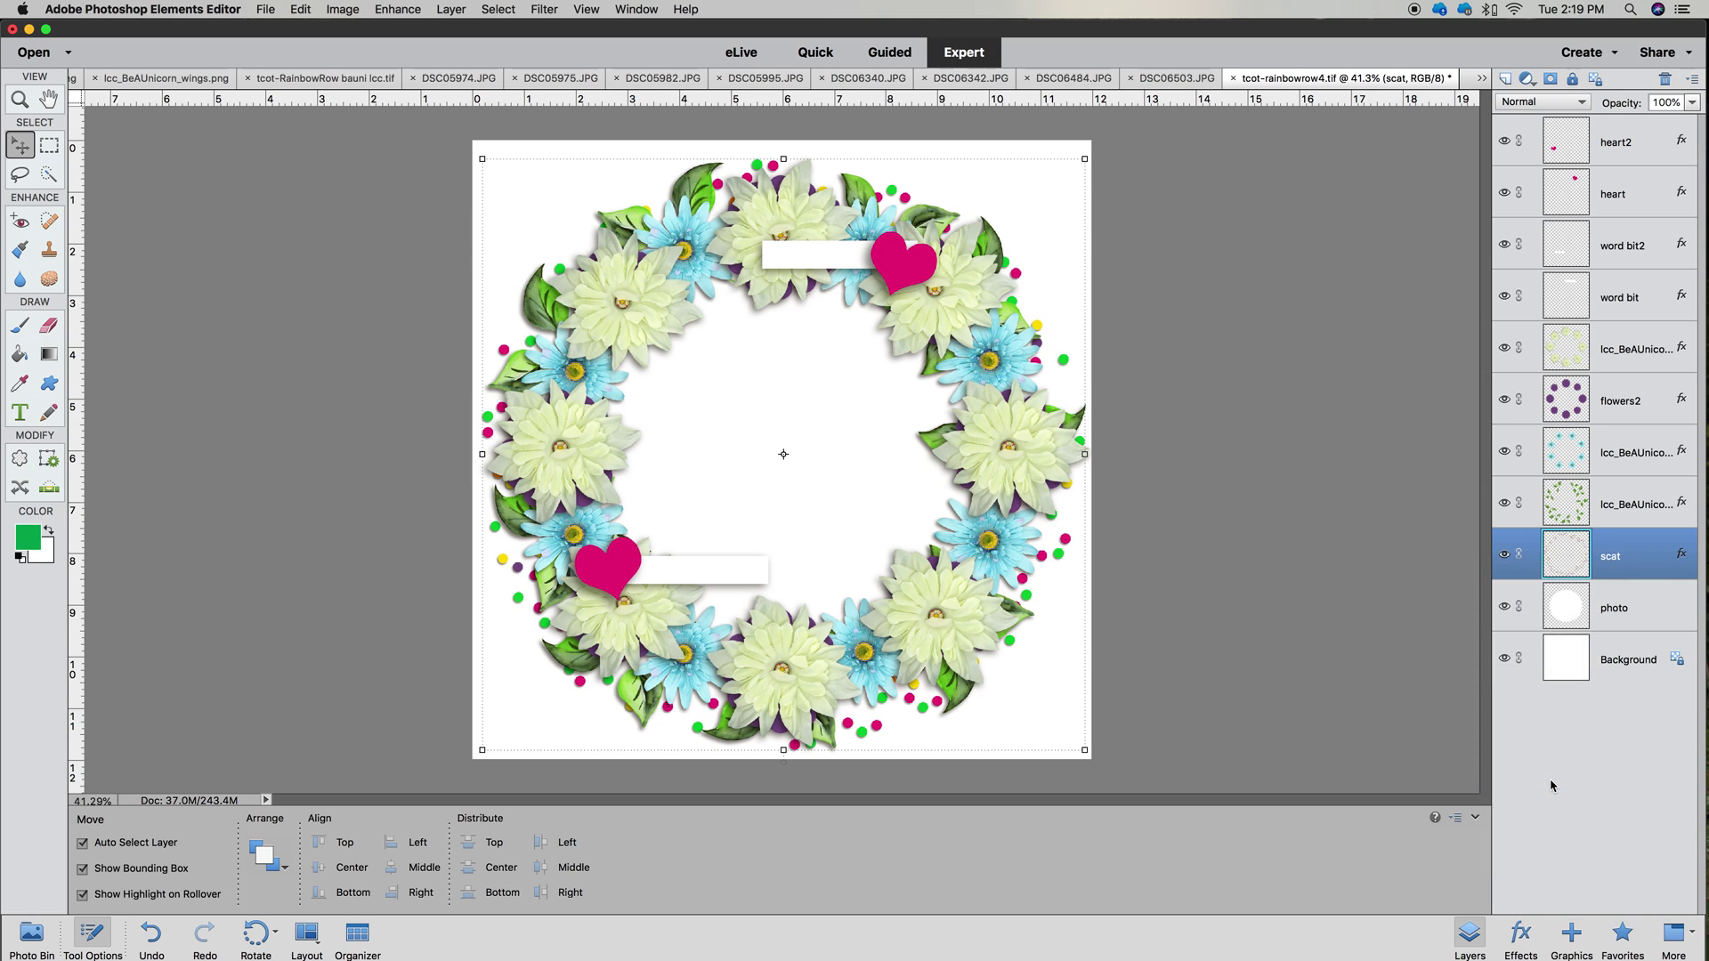
# Delete the scat and flowers2 placeholder layers from the wreath template
pyautogui.press('Delete')
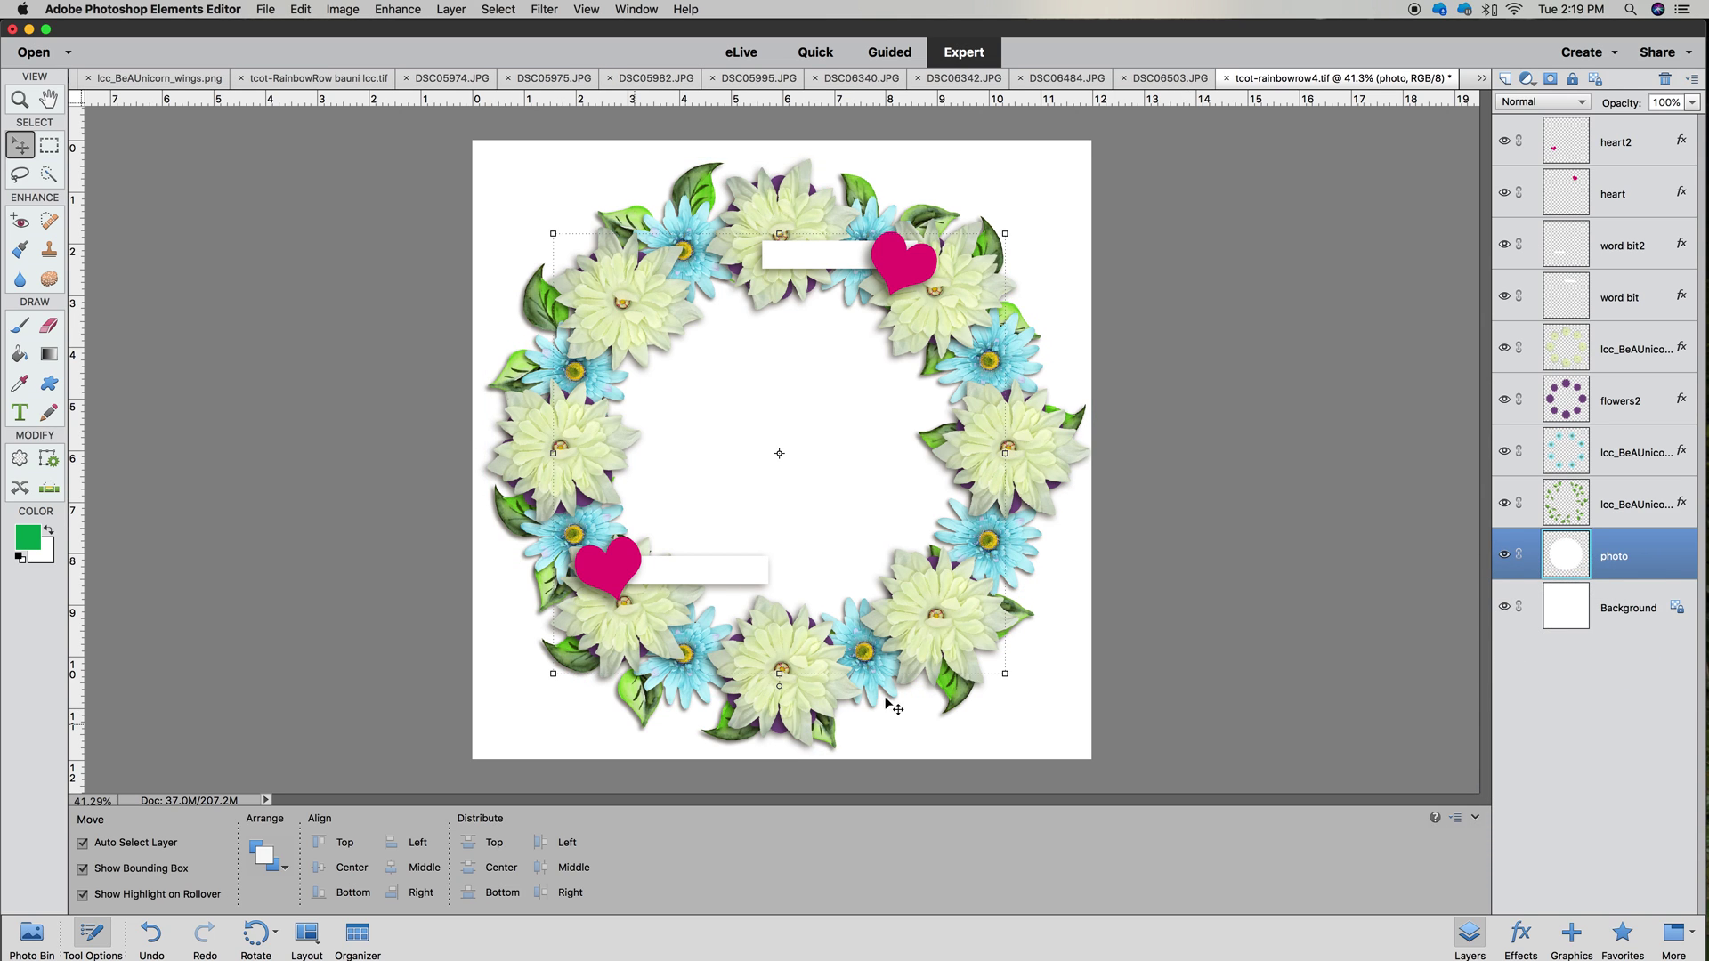
pyautogui.click(1642, 411)
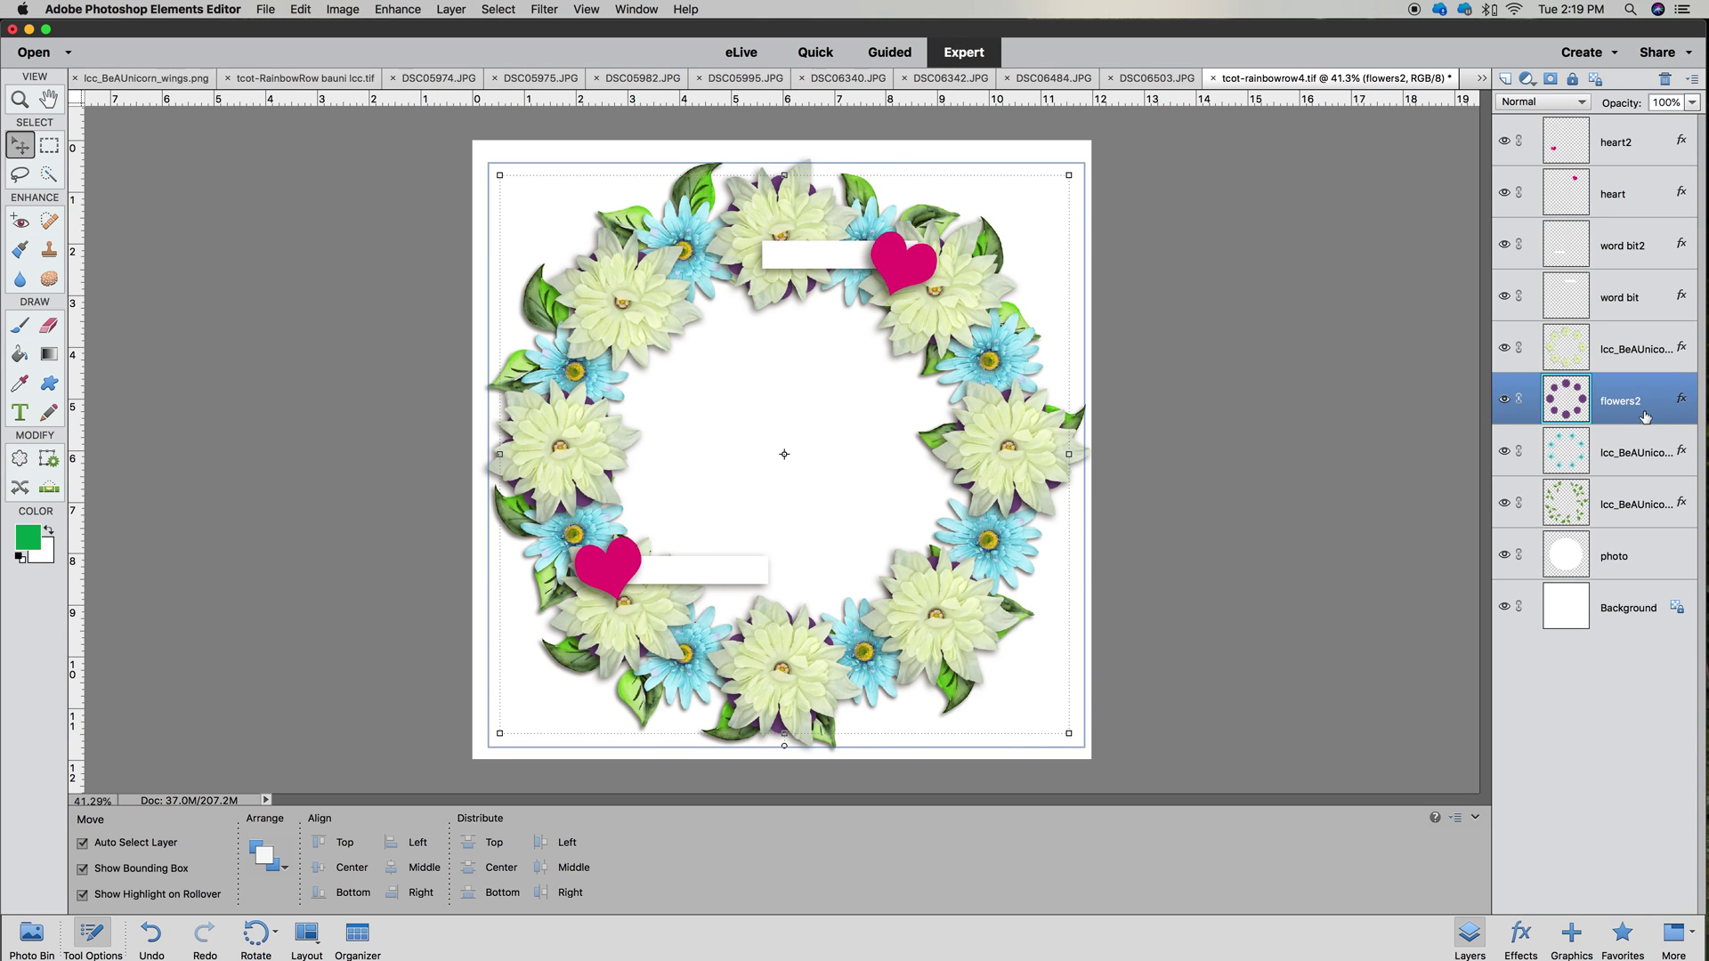
pyautogui.press('Delete')
# Add the kit's purple and teal glitter image to the page, directly above the photo layer, and keep it selected
pyautogui.click(31, 933)
pyautogui.scroll(-5, 896, 881)
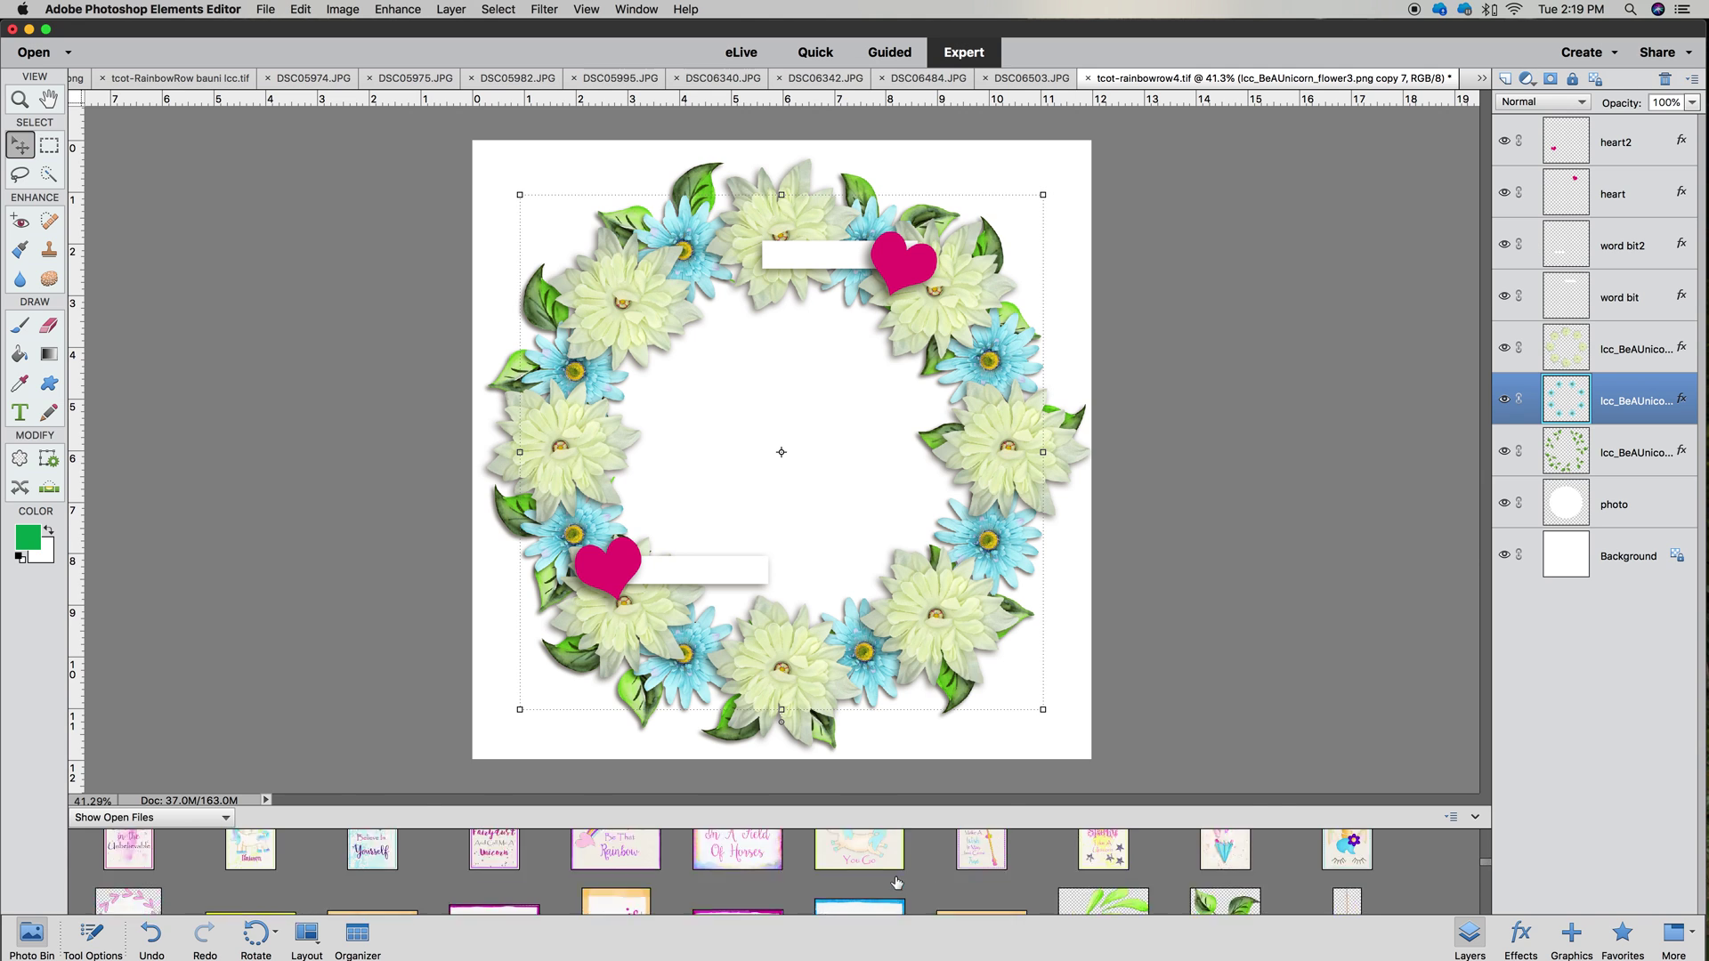
pyautogui.moveTo(1228, 885); pyautogui.dragTo(873, 477)
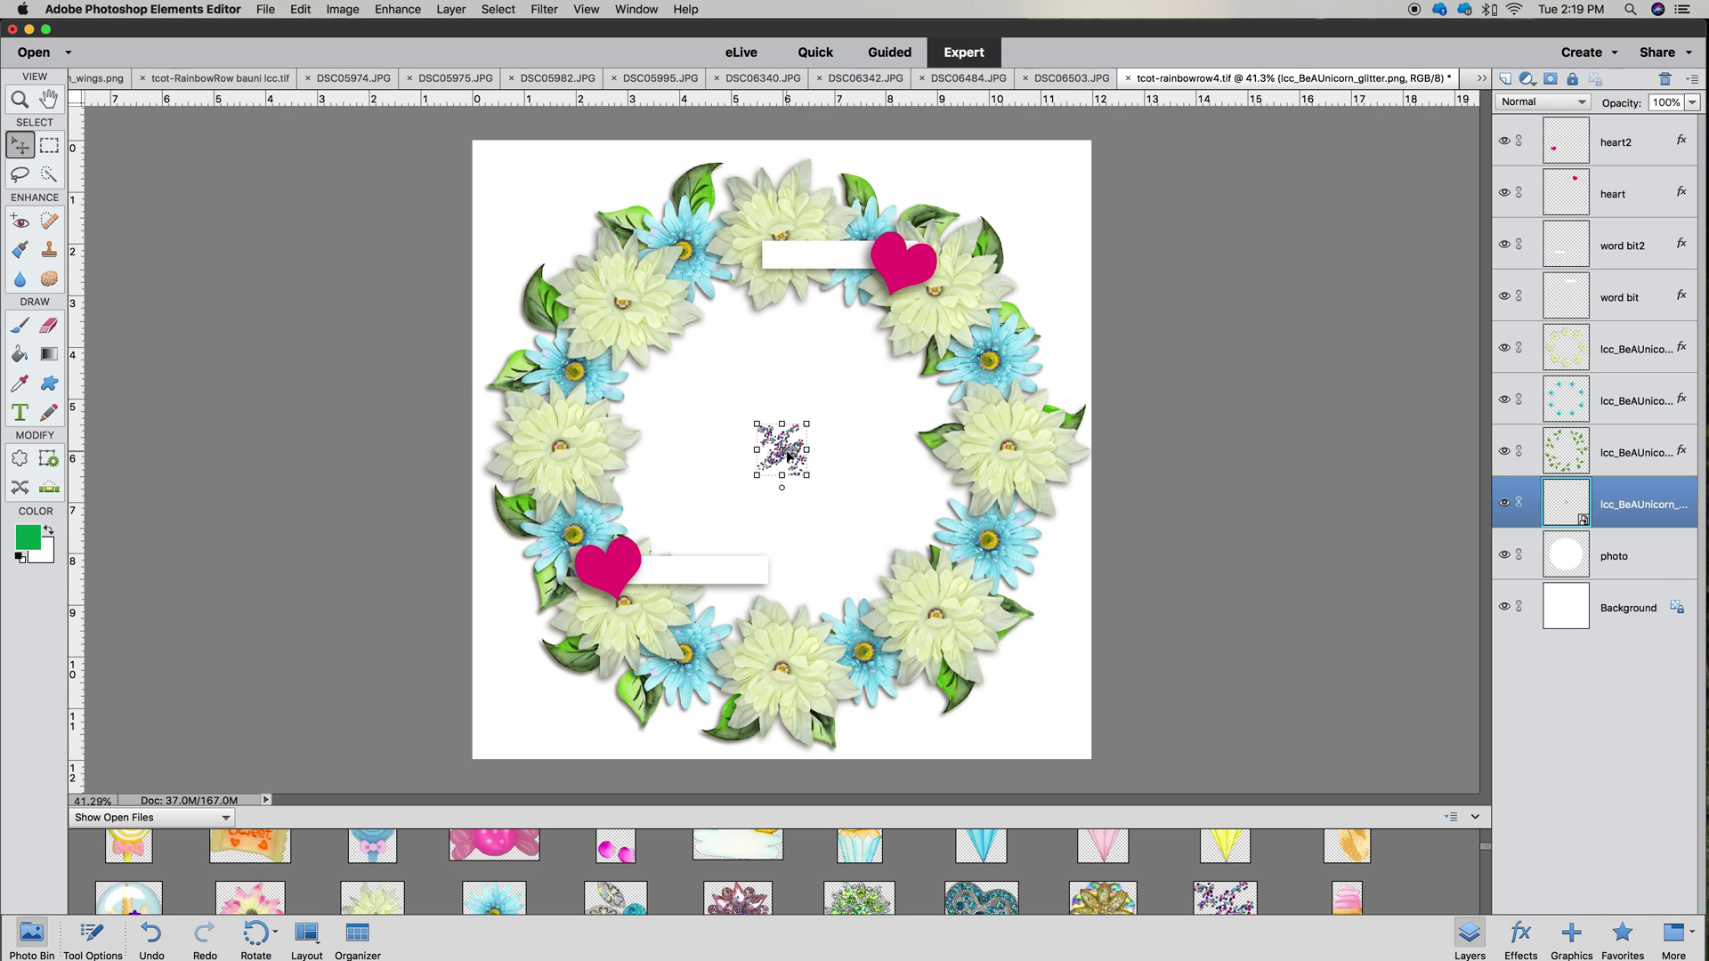
pyautogui.click(778, 445)
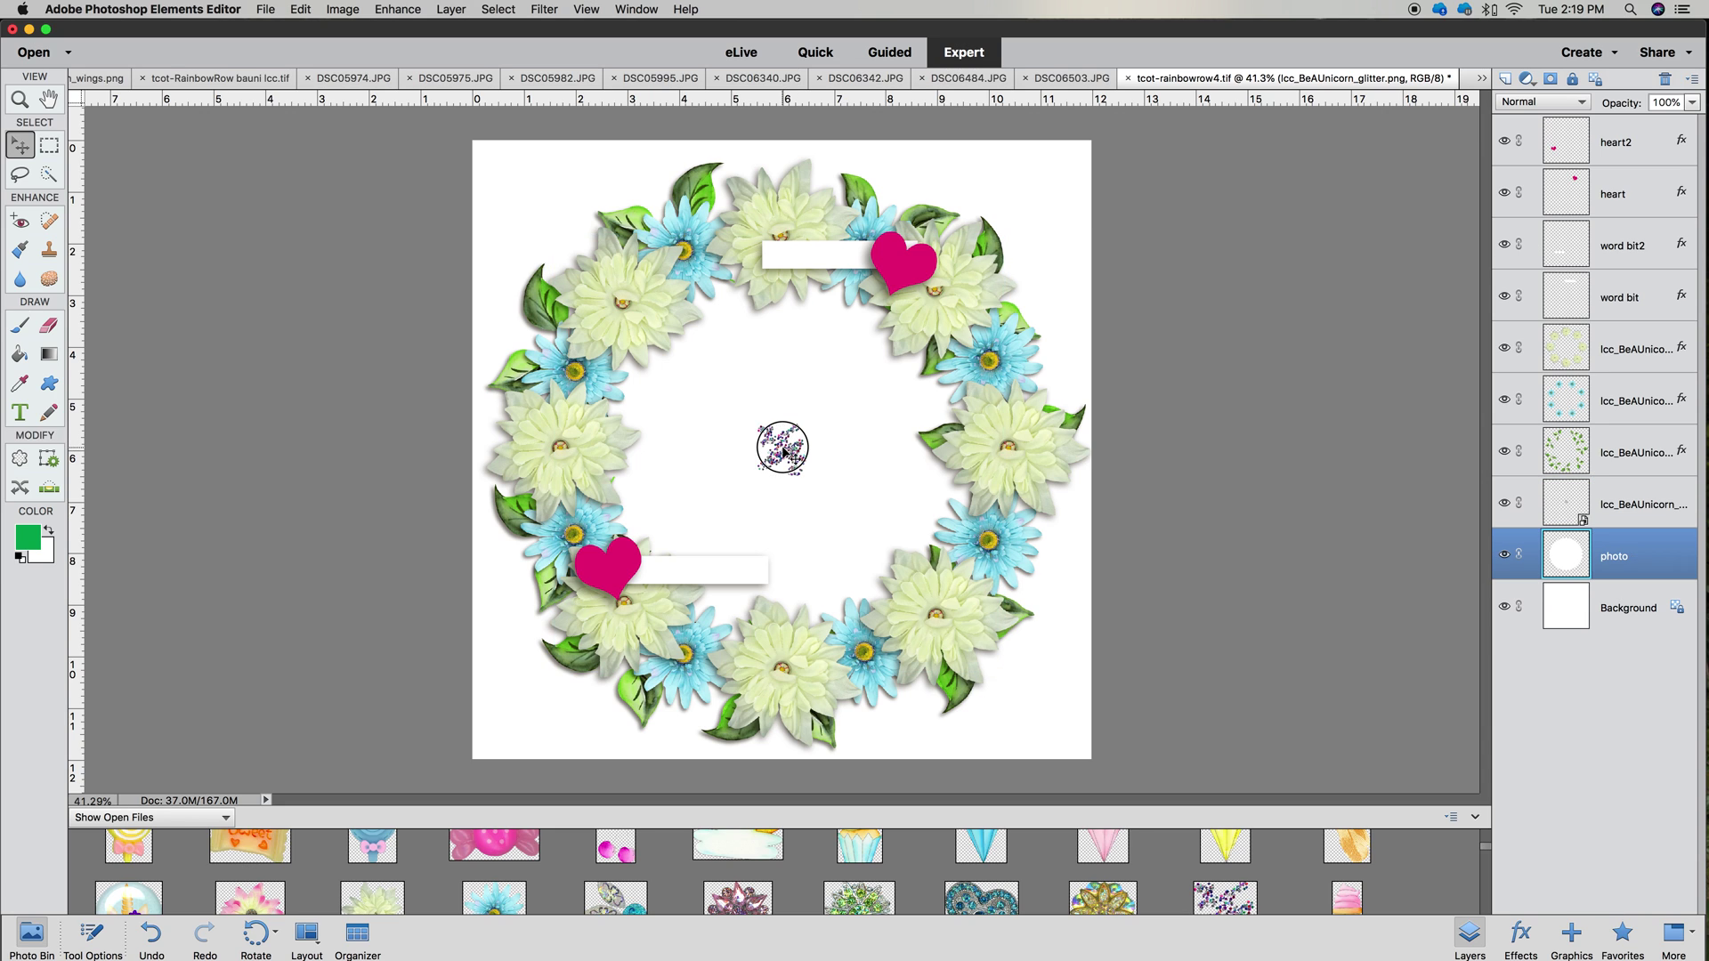
pyautogui.click(780, 447)
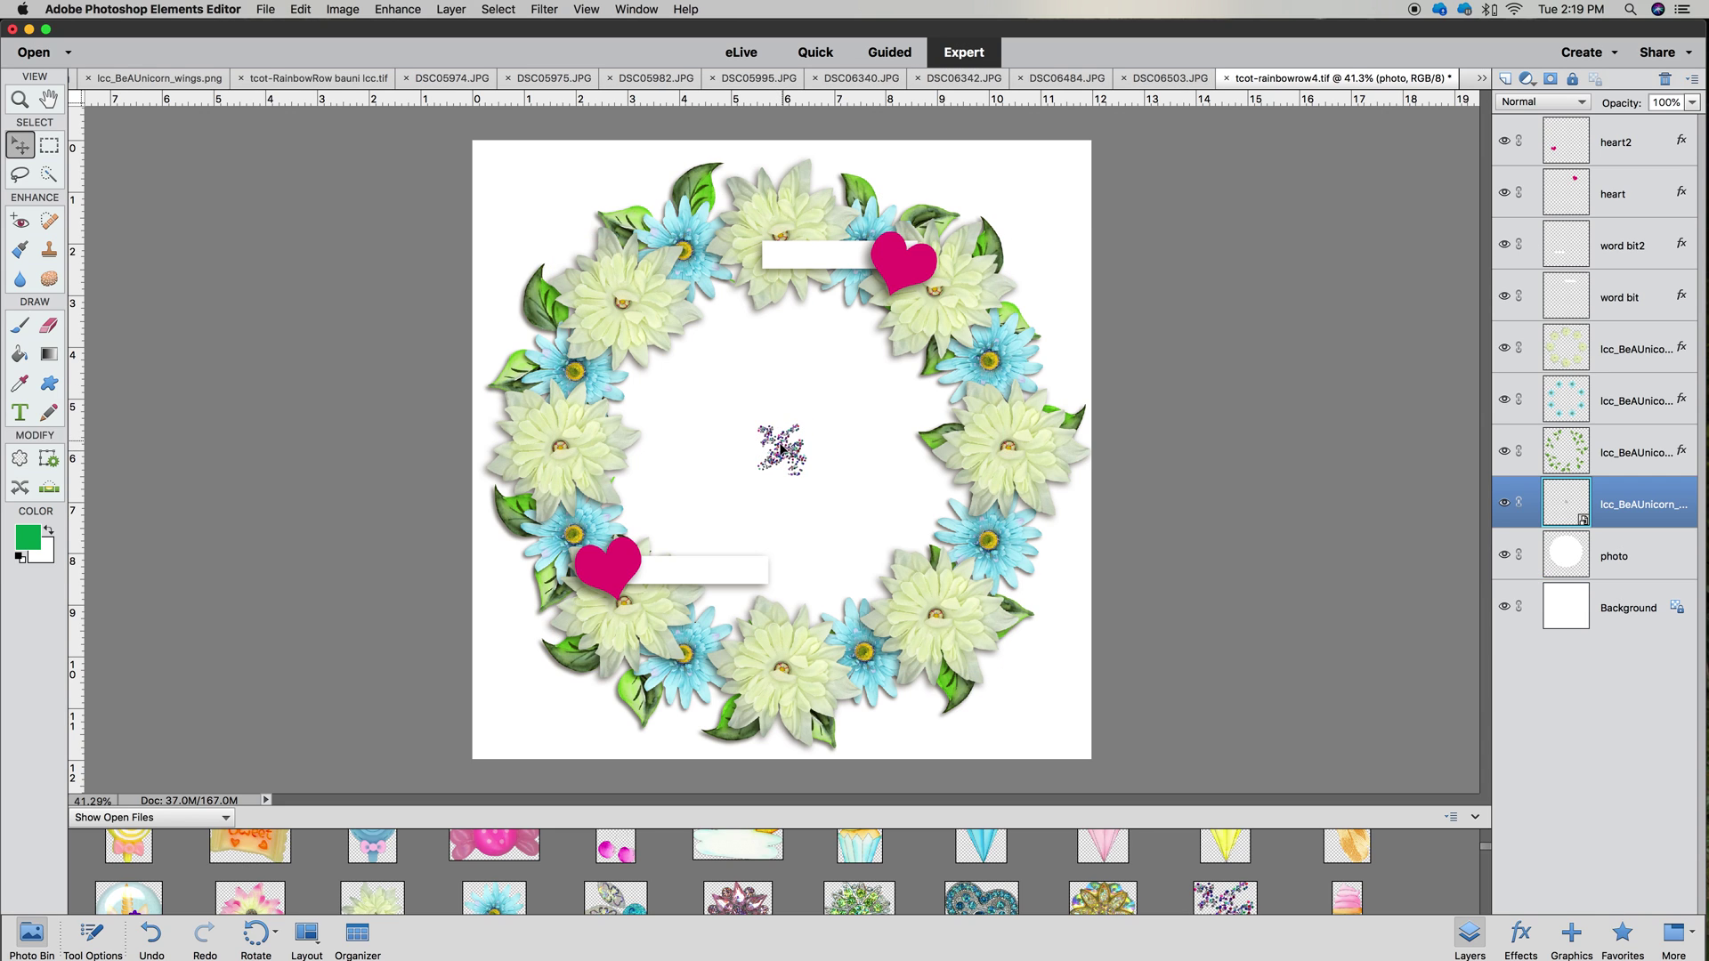
# Move the glitter behind the upper-left blue daisy and enlarge it to about 159%
pyautogui.moveTo(781, 447); pyautogui.dragTo(706, 258)
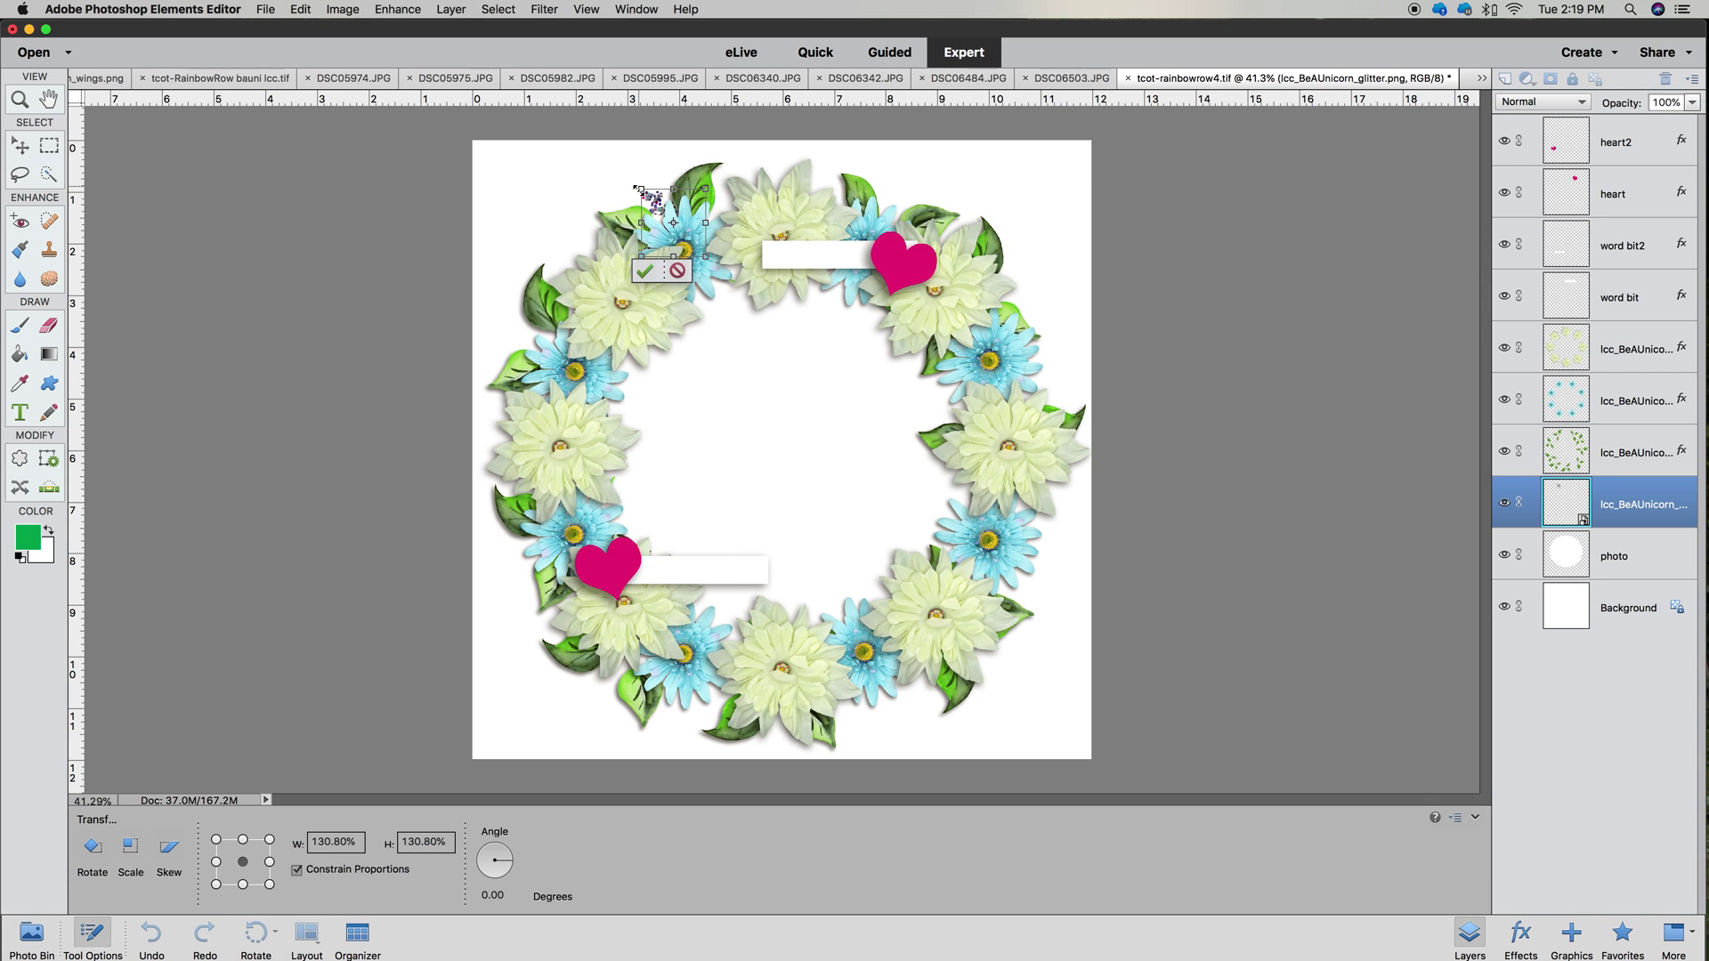
pyautogui.moveTo(635, 185); pyautogui.dragTo(626, 175)
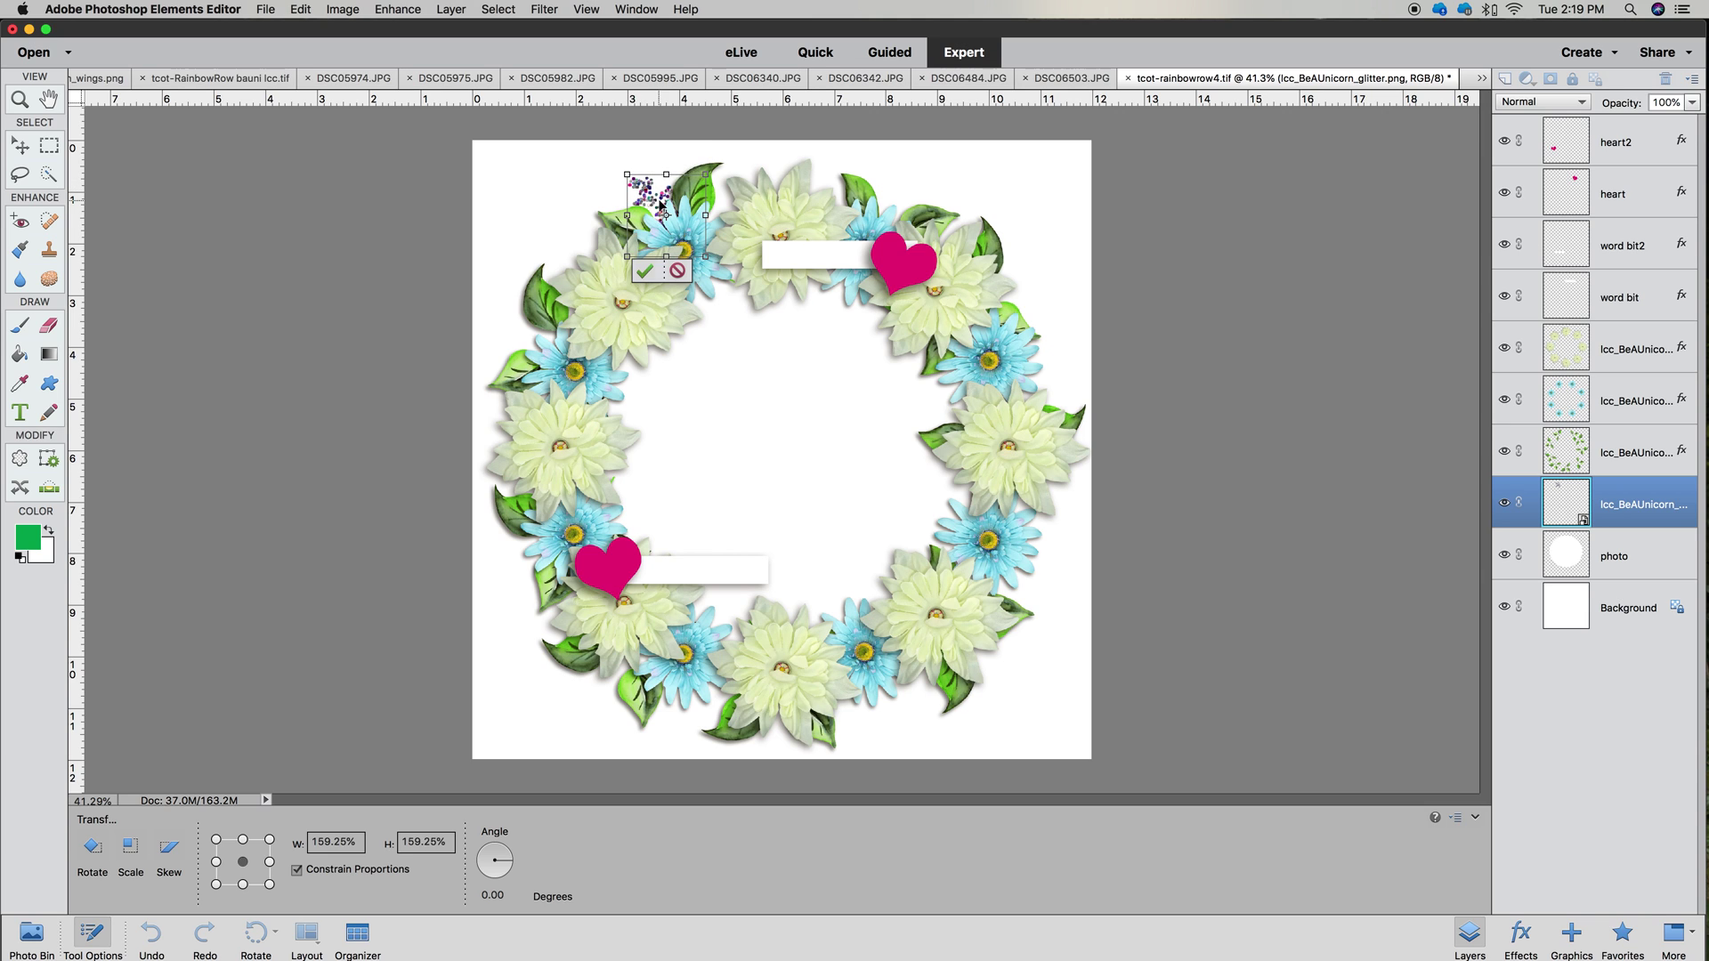
pyautogui.click(647, 272)
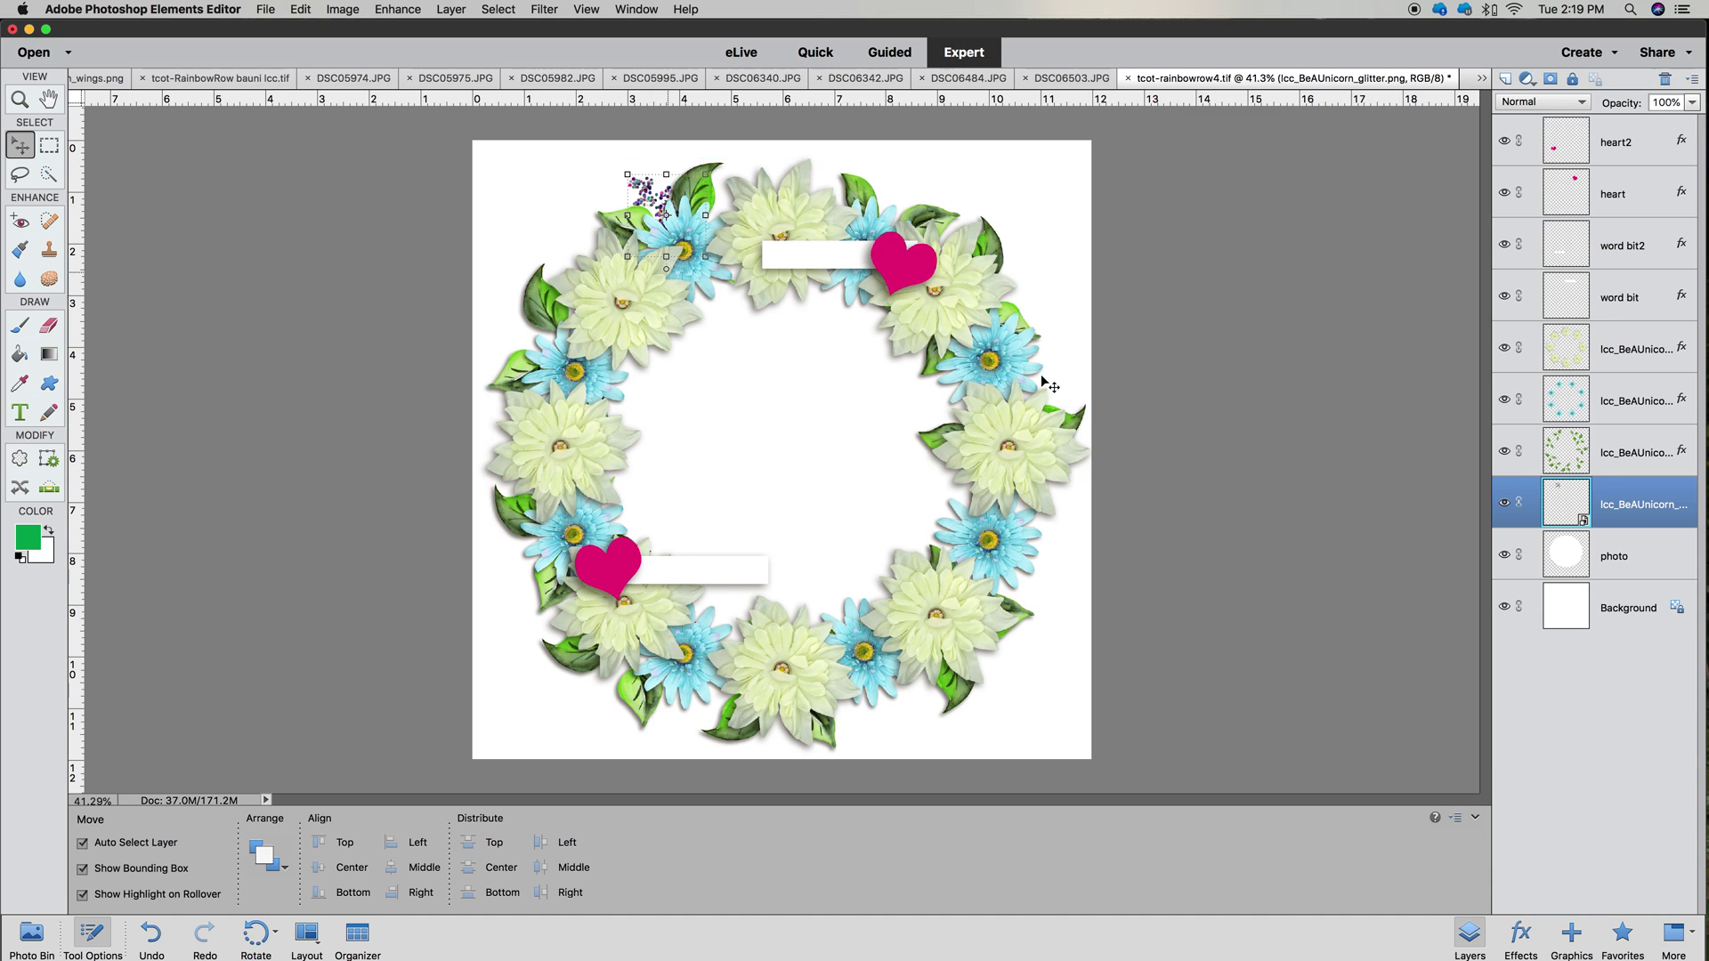
# Simplify the glitter layer and apply the sd-drop-shadow-45-stitches layer style to it
pyautogui.rightClick(1624, 520)
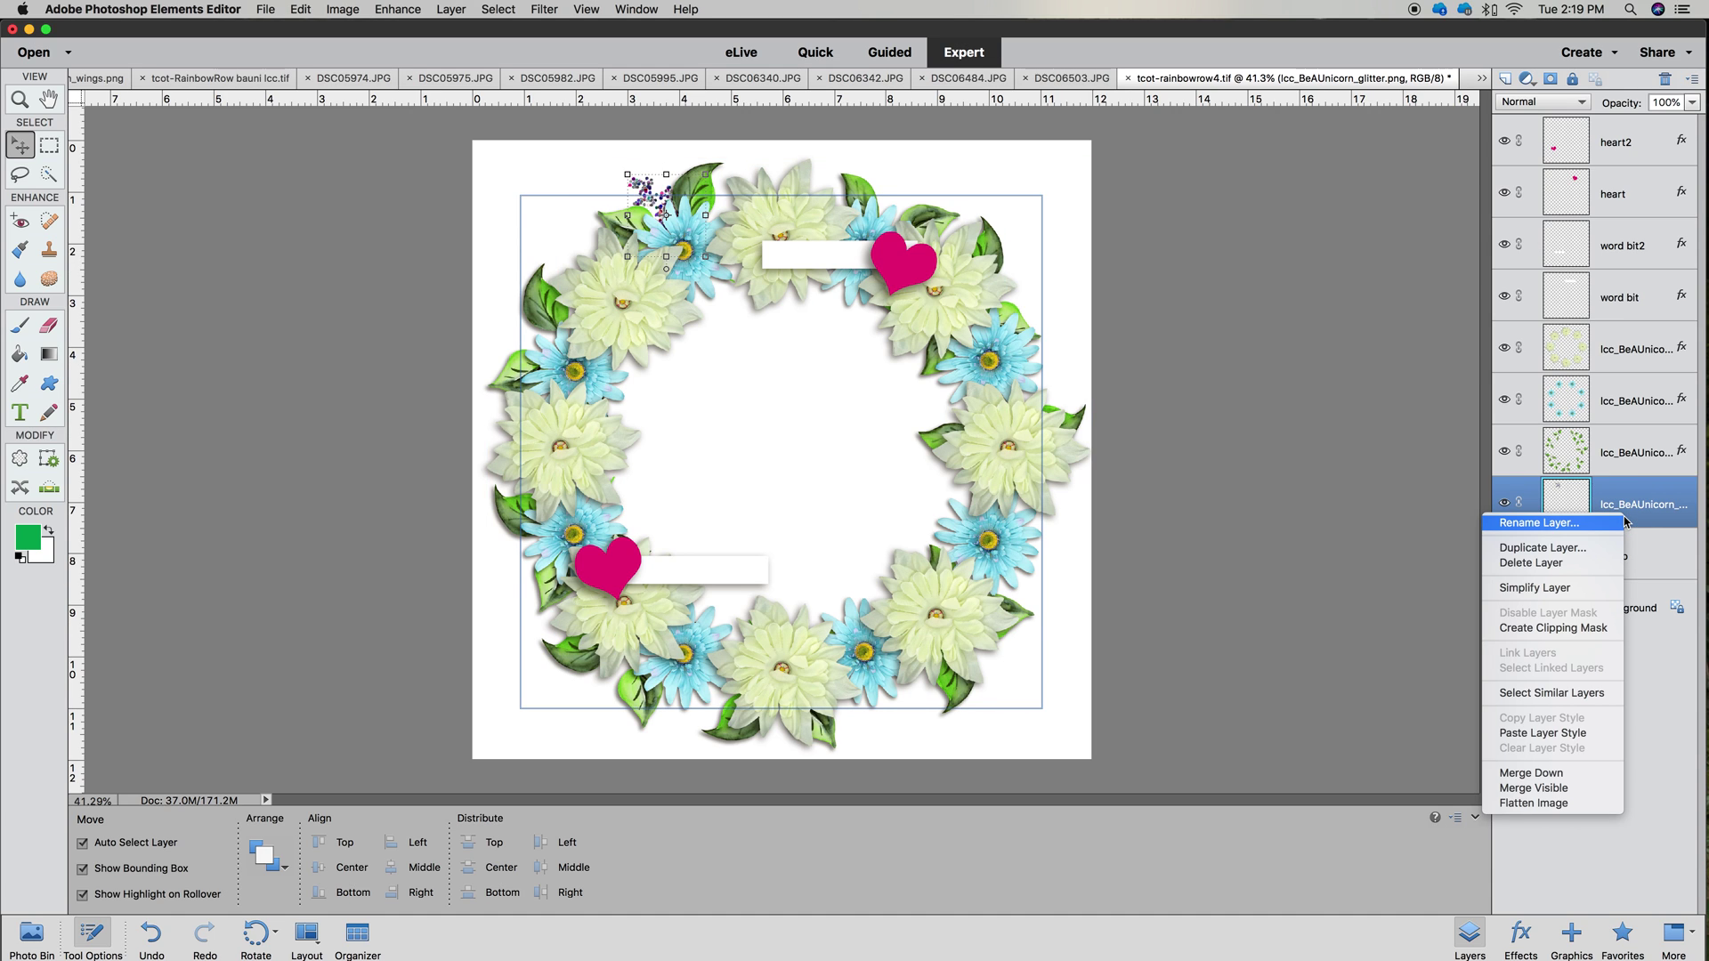
pyautogui.click(1573, 590)
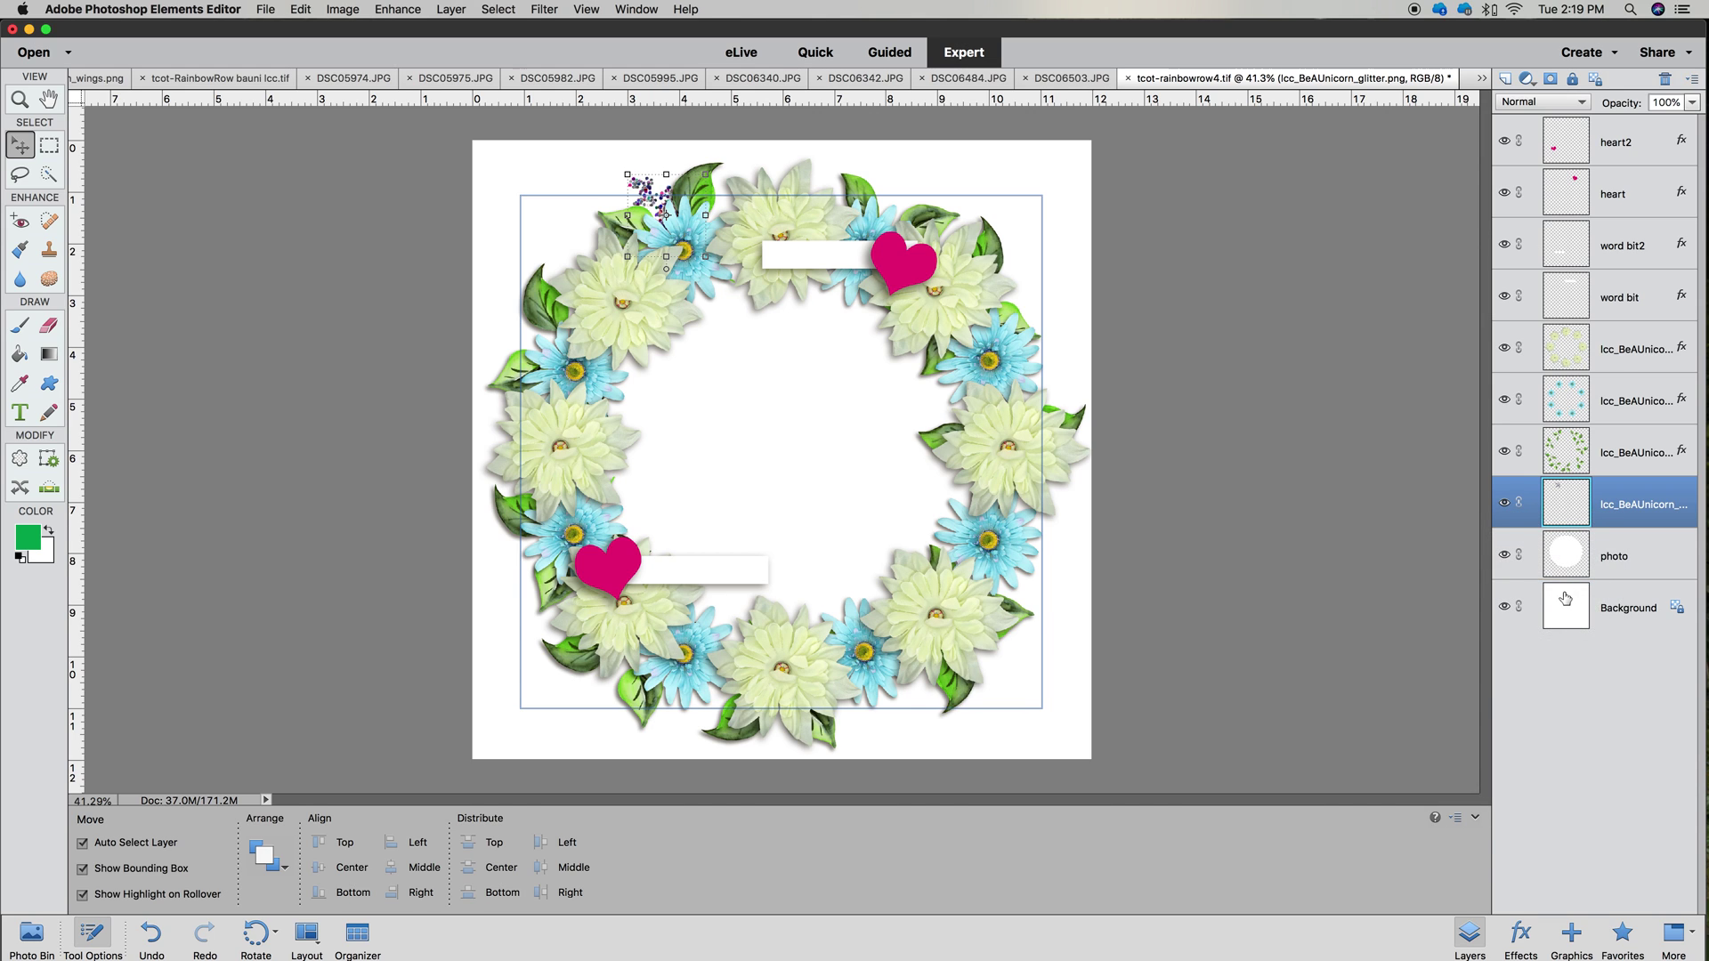
pyautogui.click(1520, 935)
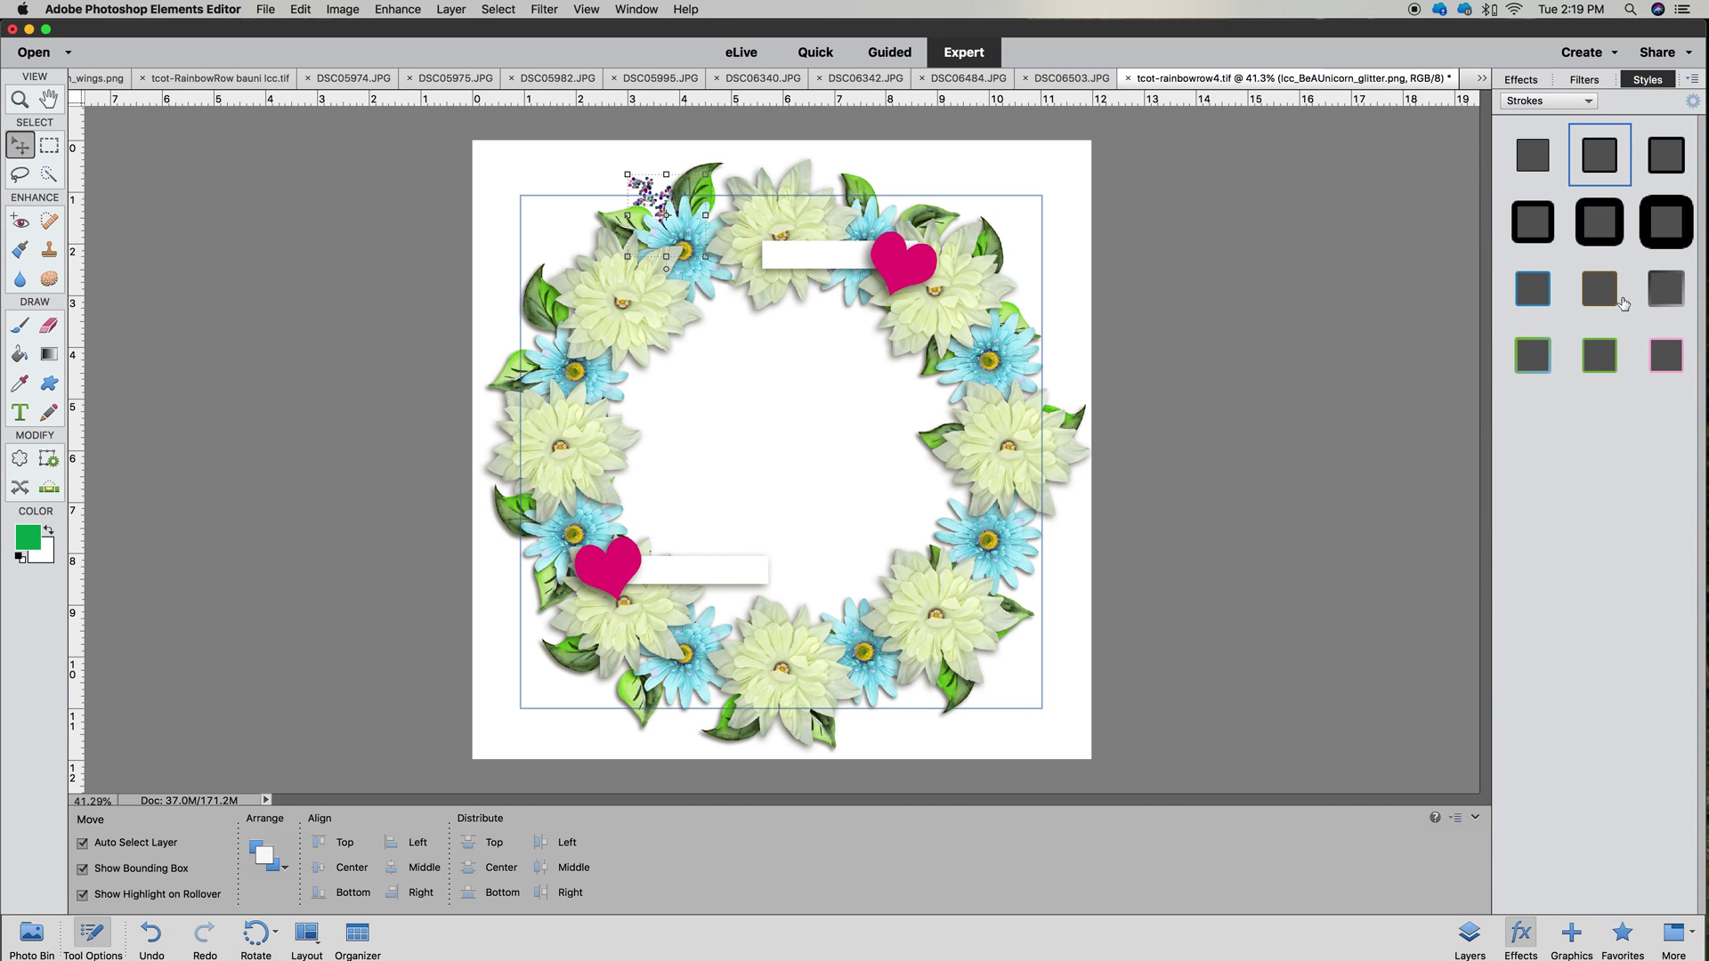
pyautogui.click(1544, 101)
pyautogui.click(1537, 91)
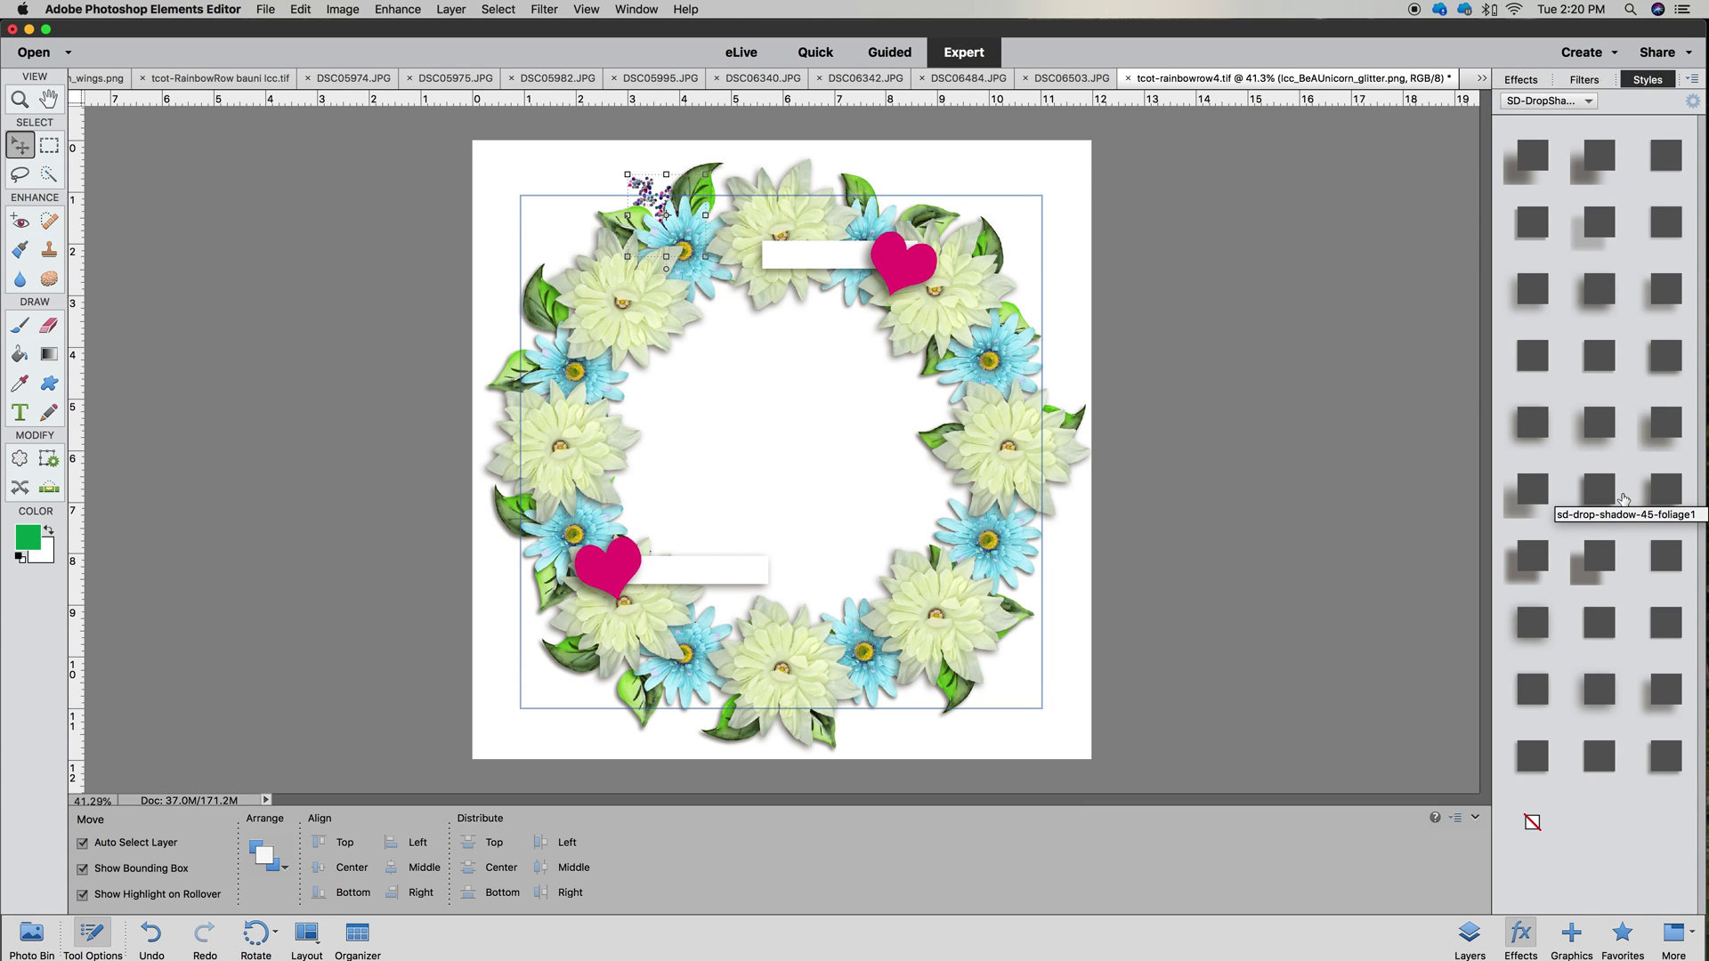
pyautogui.click(1657, 616)
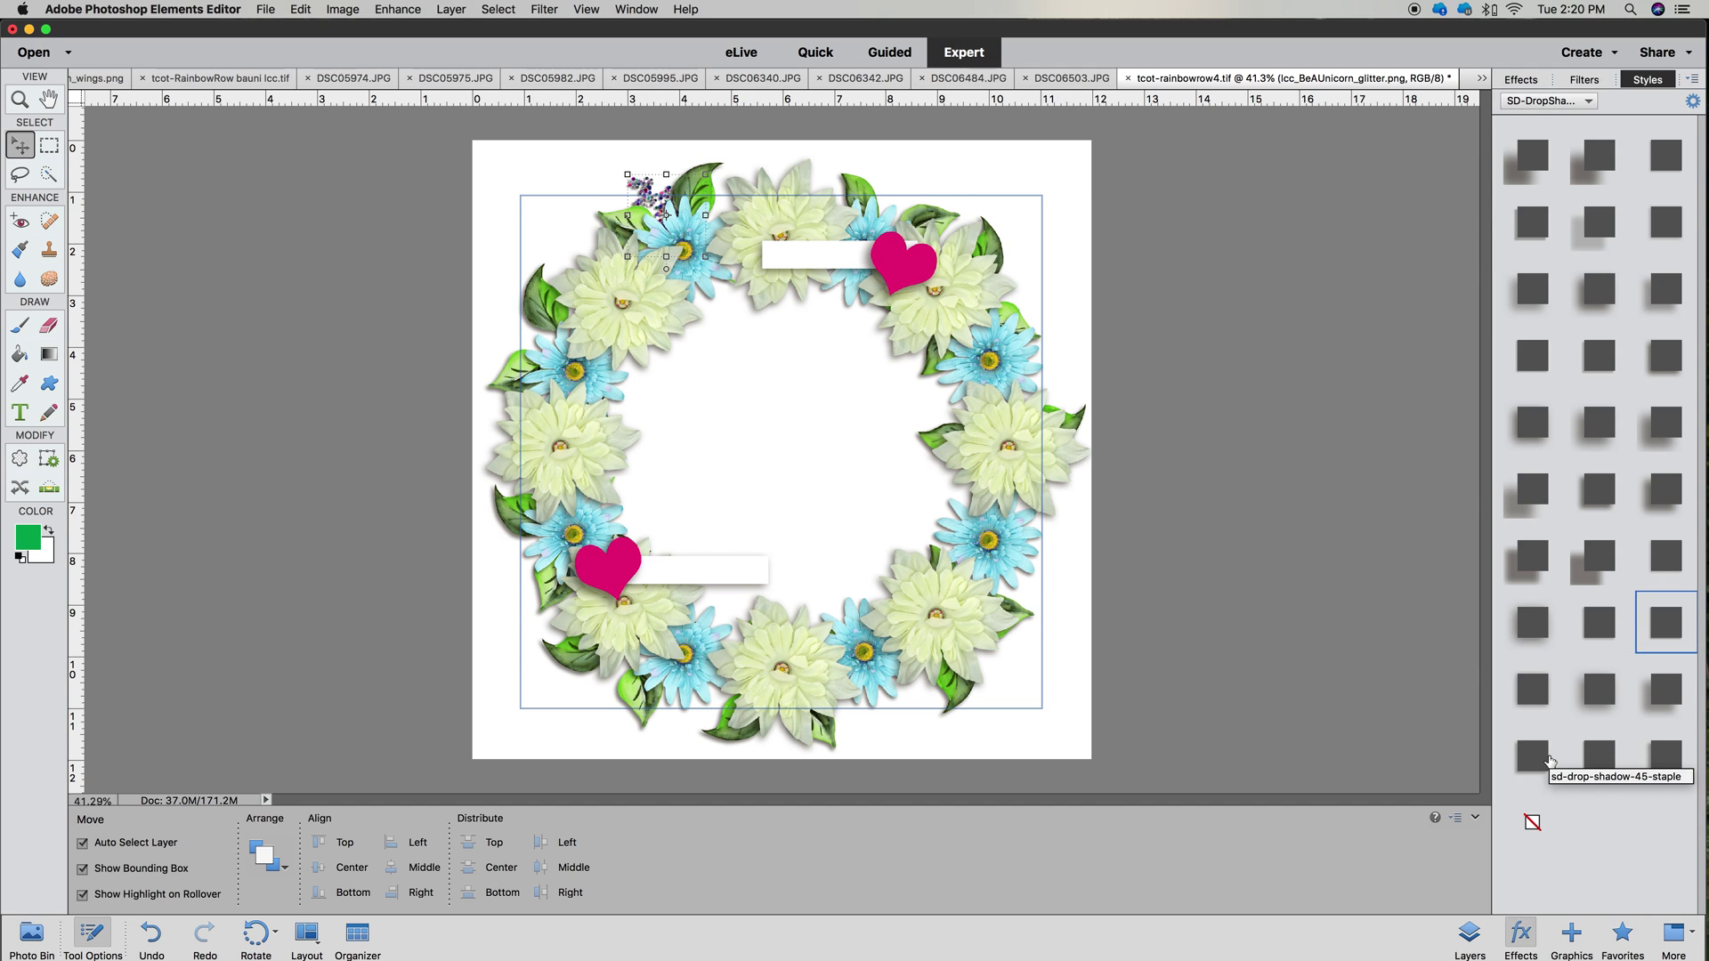
pyautogui.click(1594, 758)
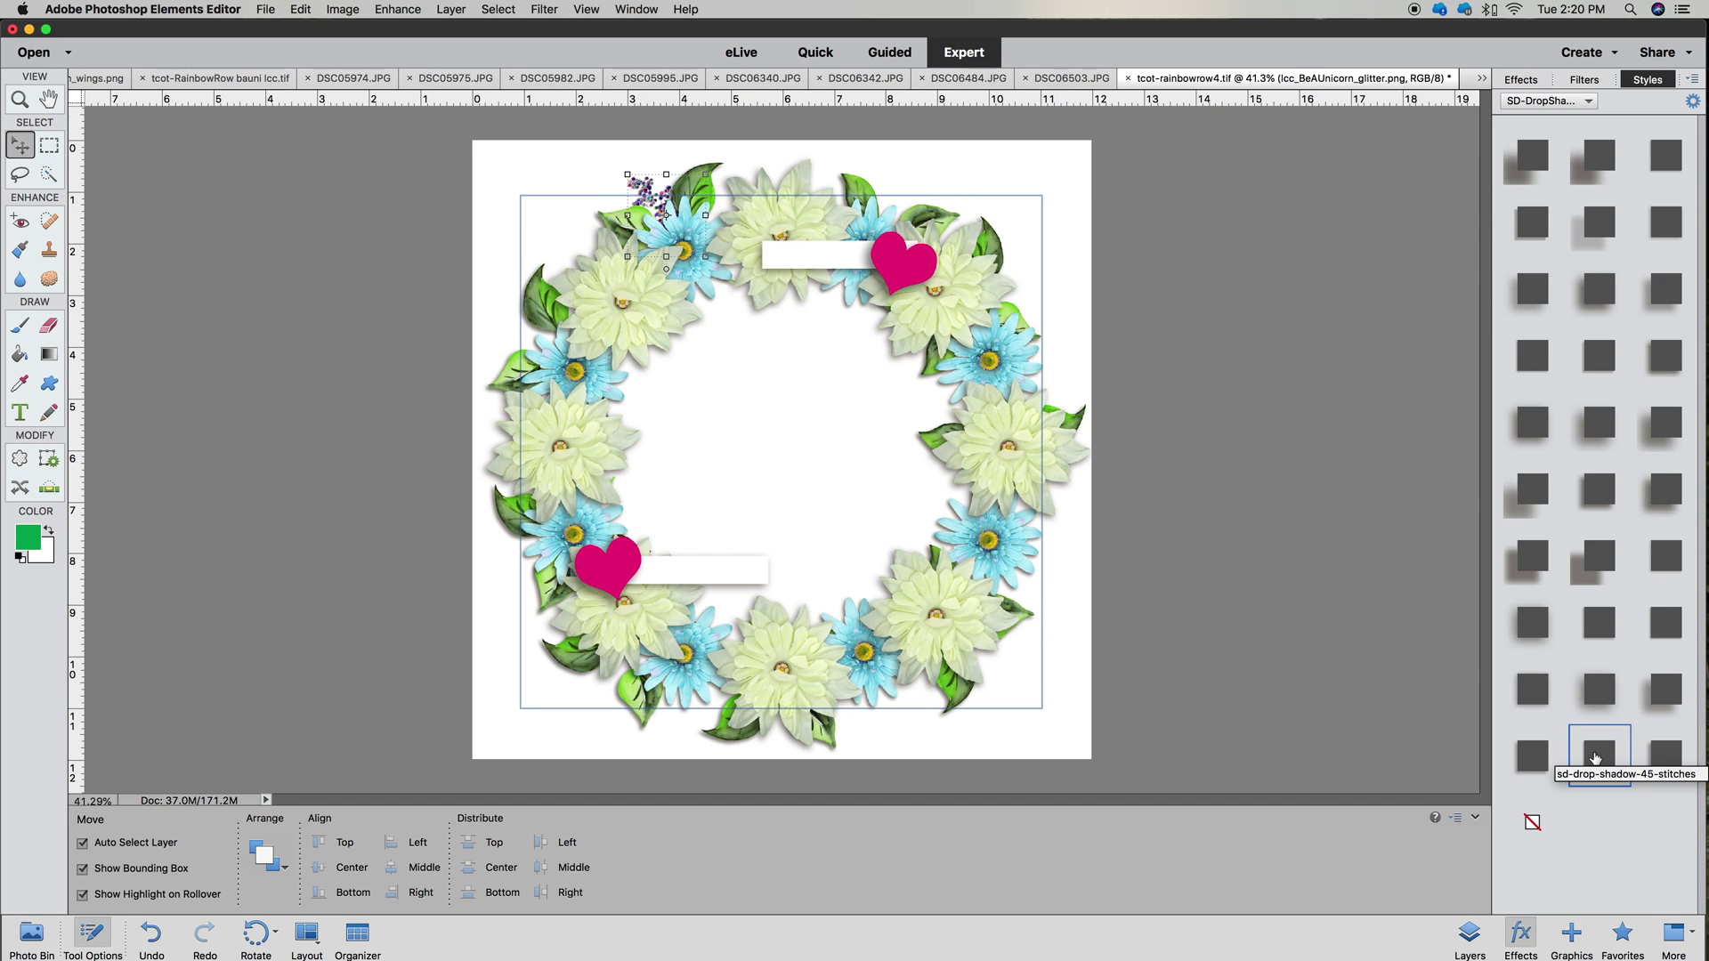
pyautogui.click(1469, 935)
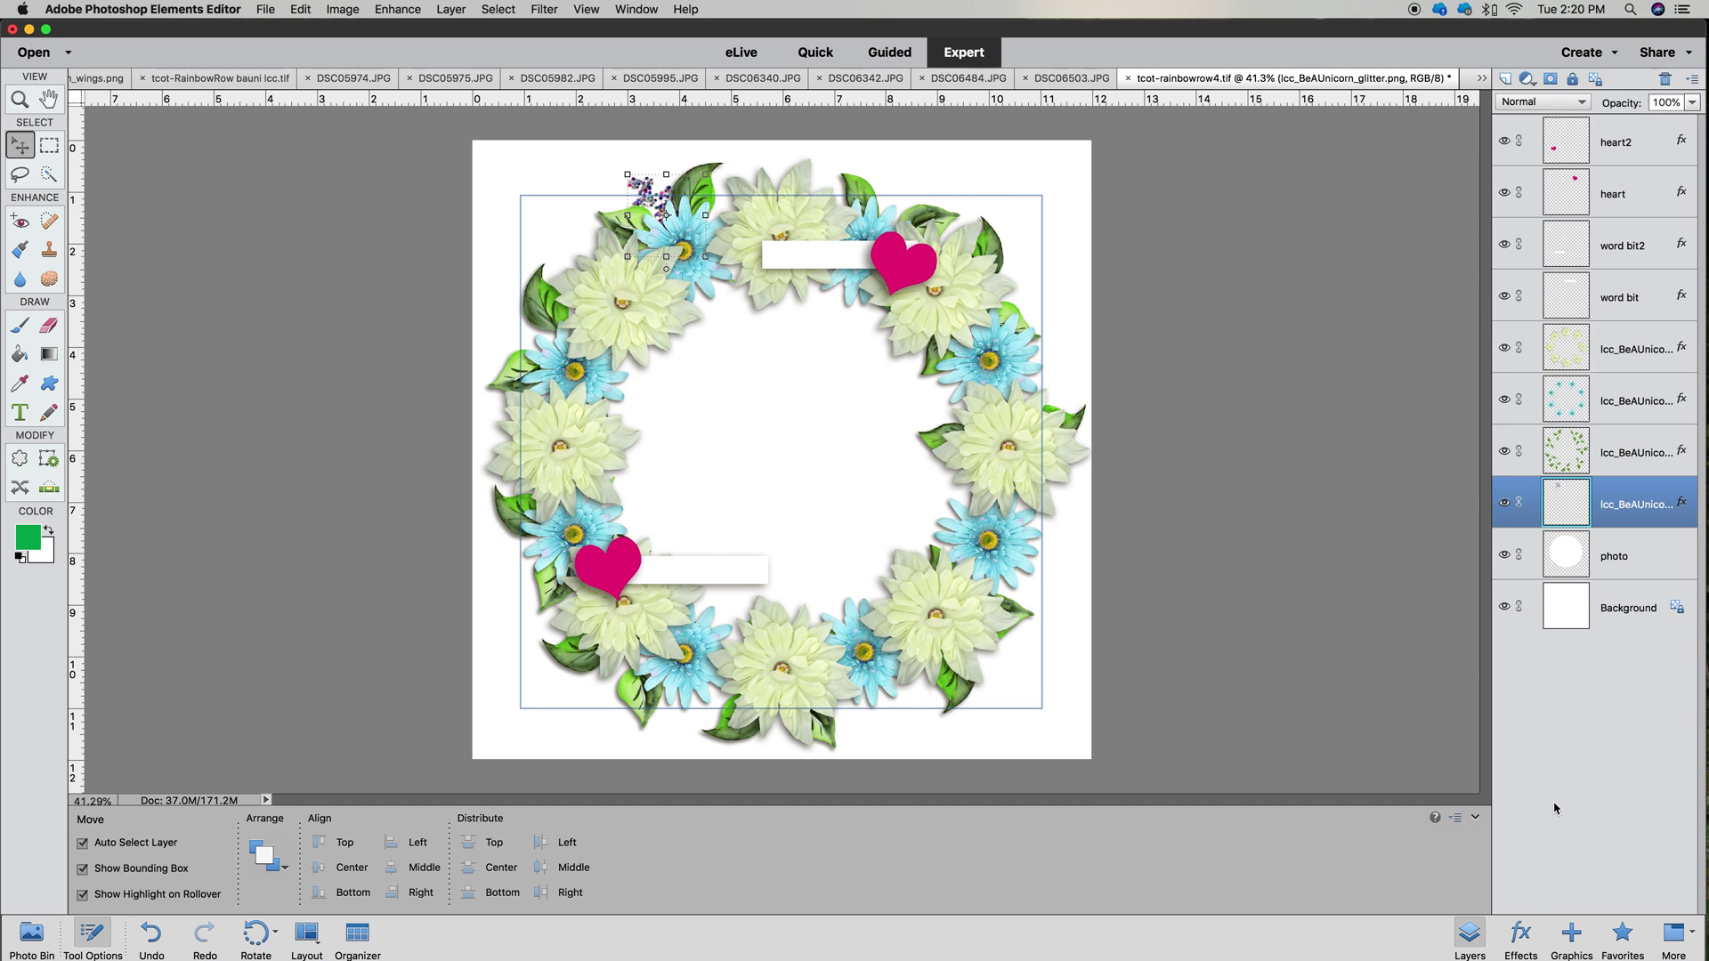
# Duplicate the glitter layer, rotate the copy to about -60 degrees and tuck it behind the upper-left cream flower
pyautogui.rightClick(1617, 523)
pyautogui.click(1575, 557)
pyautogui.click(1021, 385)
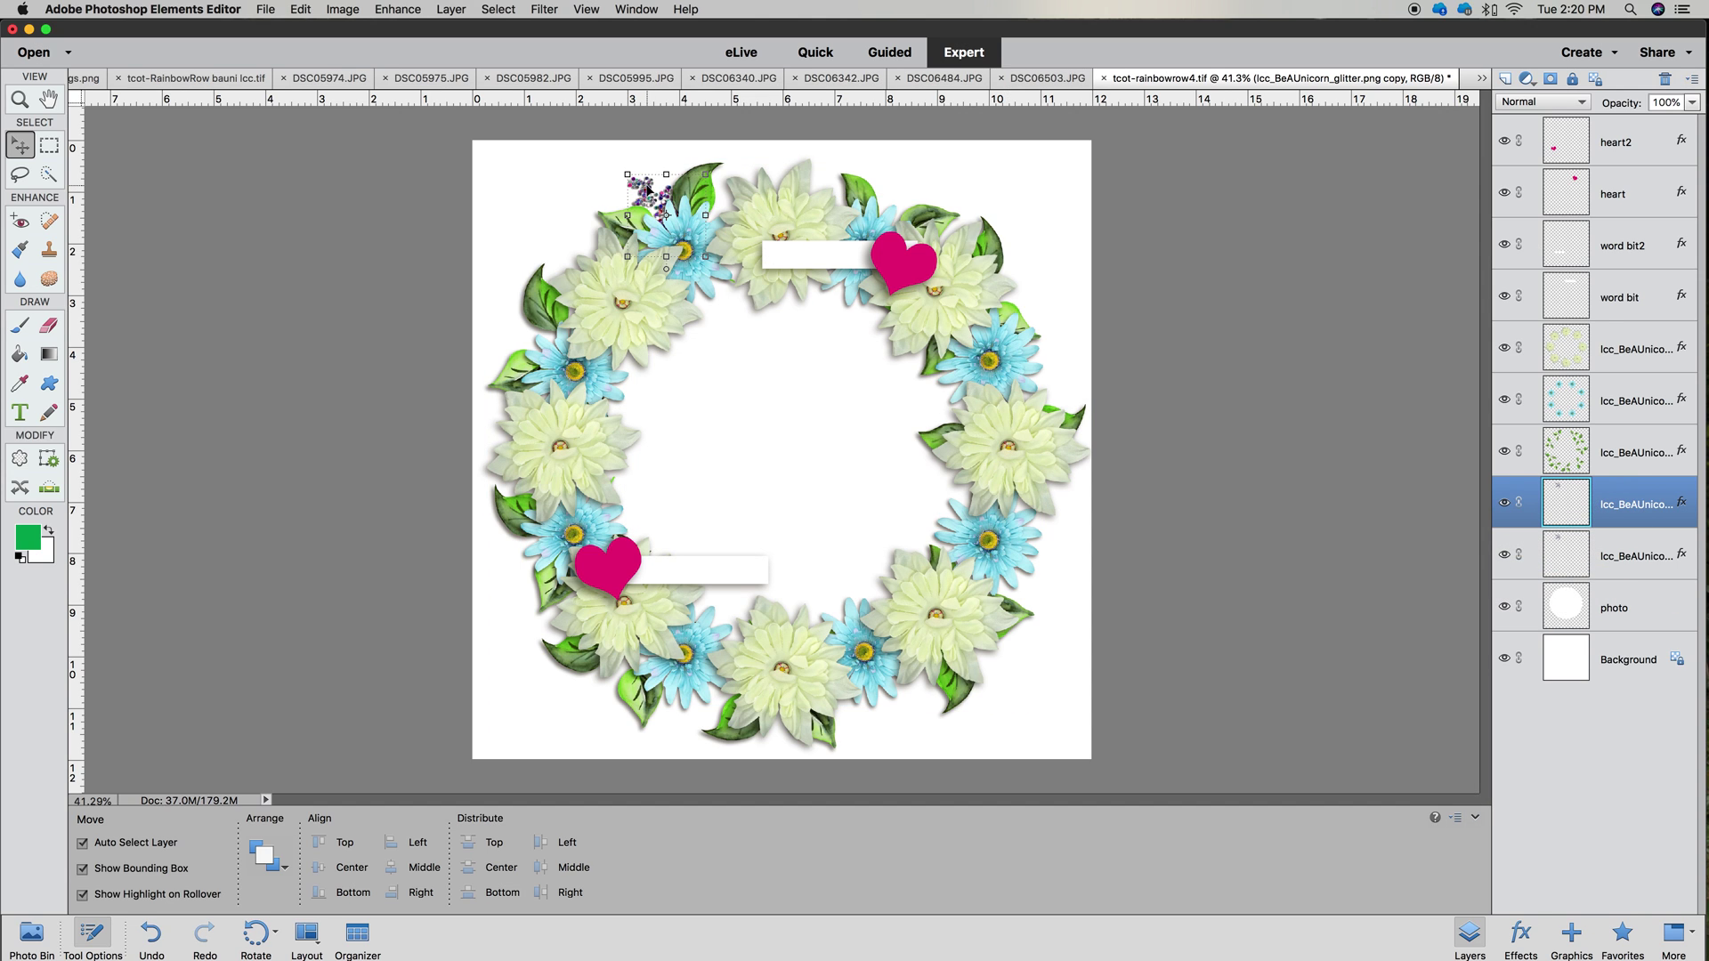
pyautogui.moveTo(648, 188); pyautogui.dragTo(525, 201)
pyautogui.moveTo(574, 252); pyautogui.dragTo(580, 252)
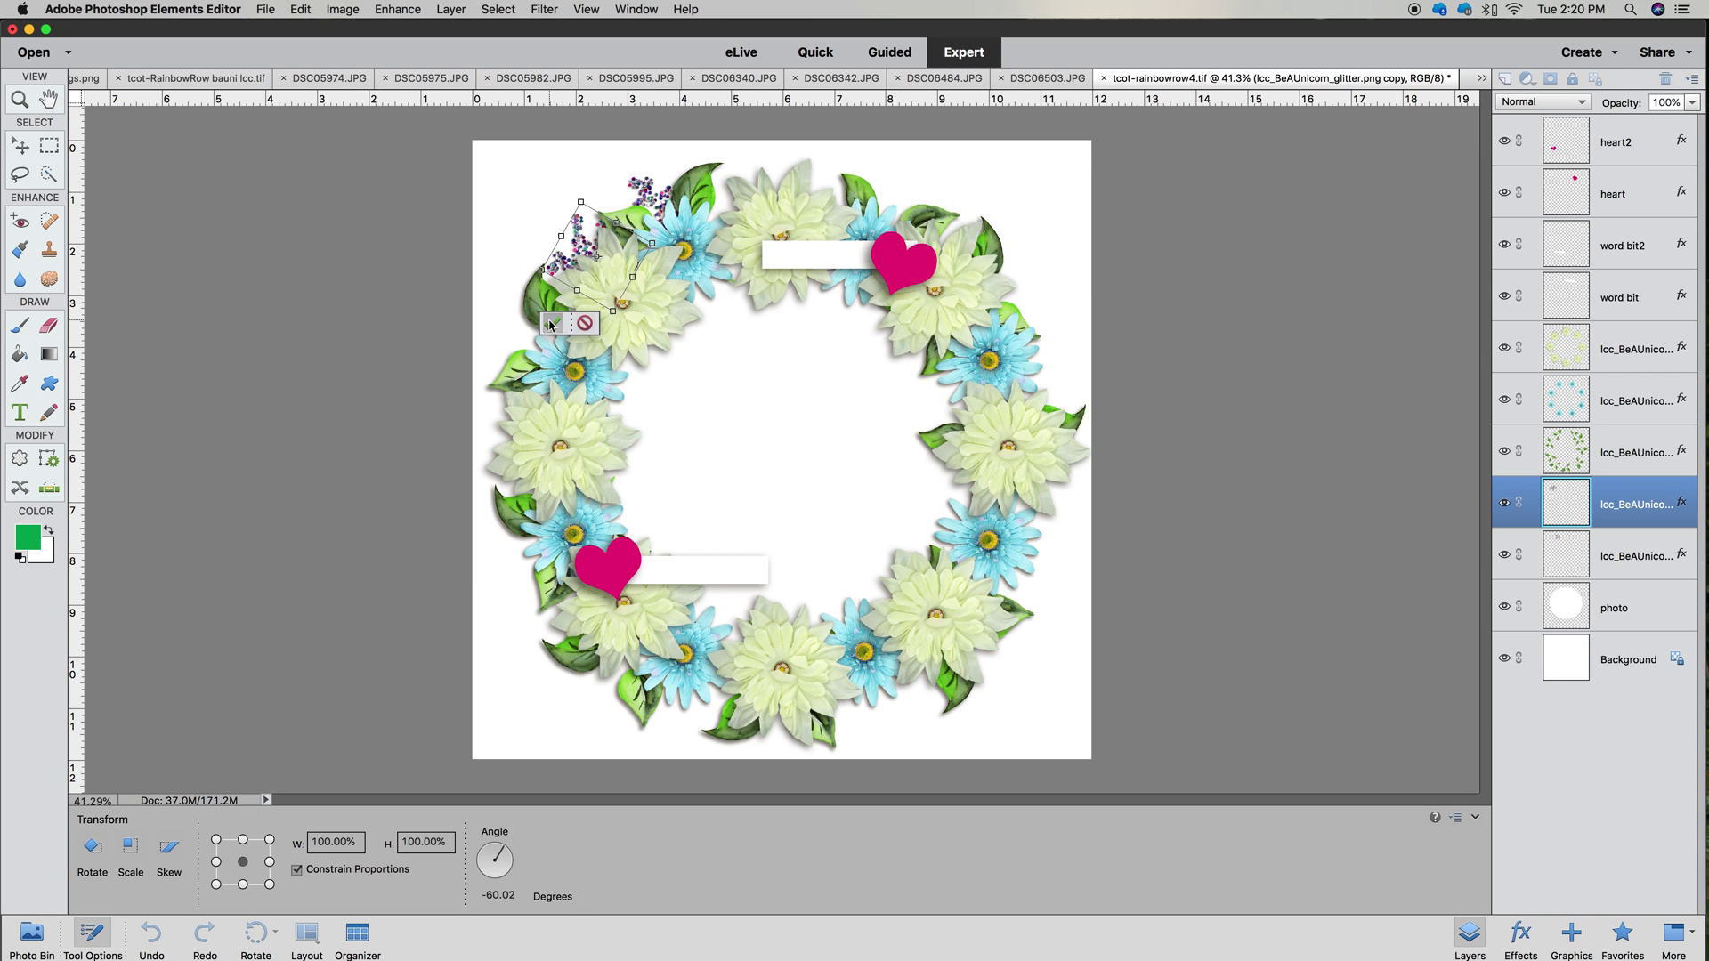
pyautogui.click(543, 323)
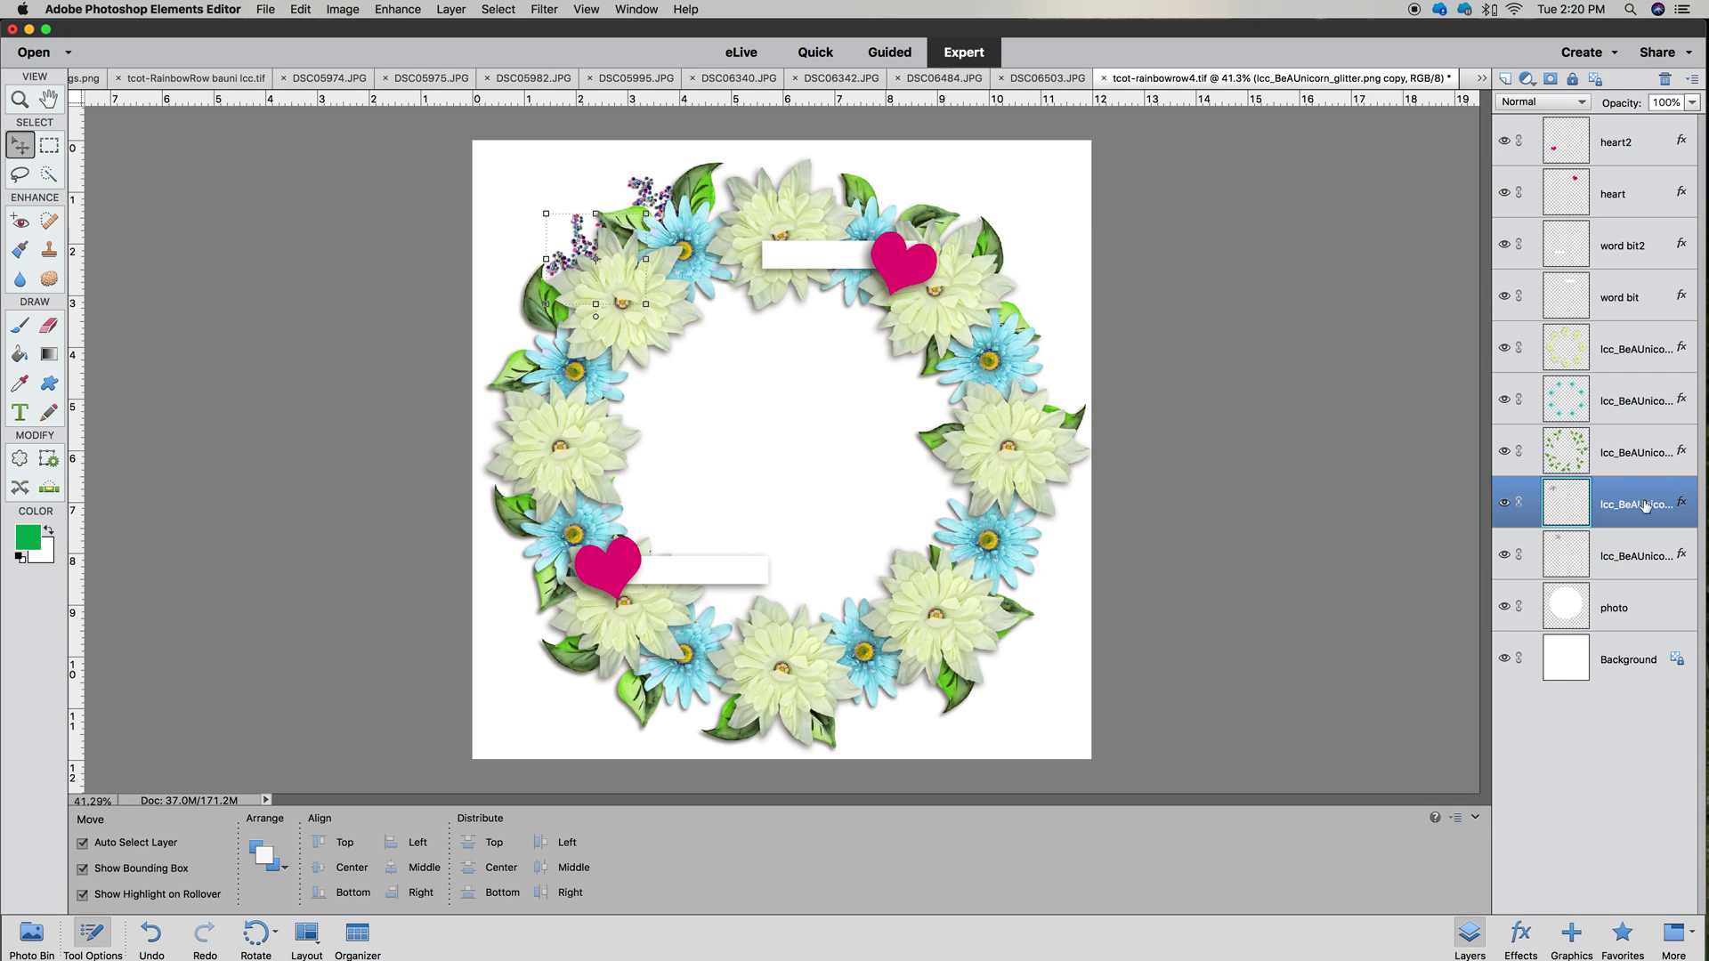
# Select both glitter layers and duplicate them within the same document
pyautogui.keyDown('shift'); pyautogui.click(1635, 558); pyautogui.keyUp('shift')
pyautogui.rightClick(1636, 558)
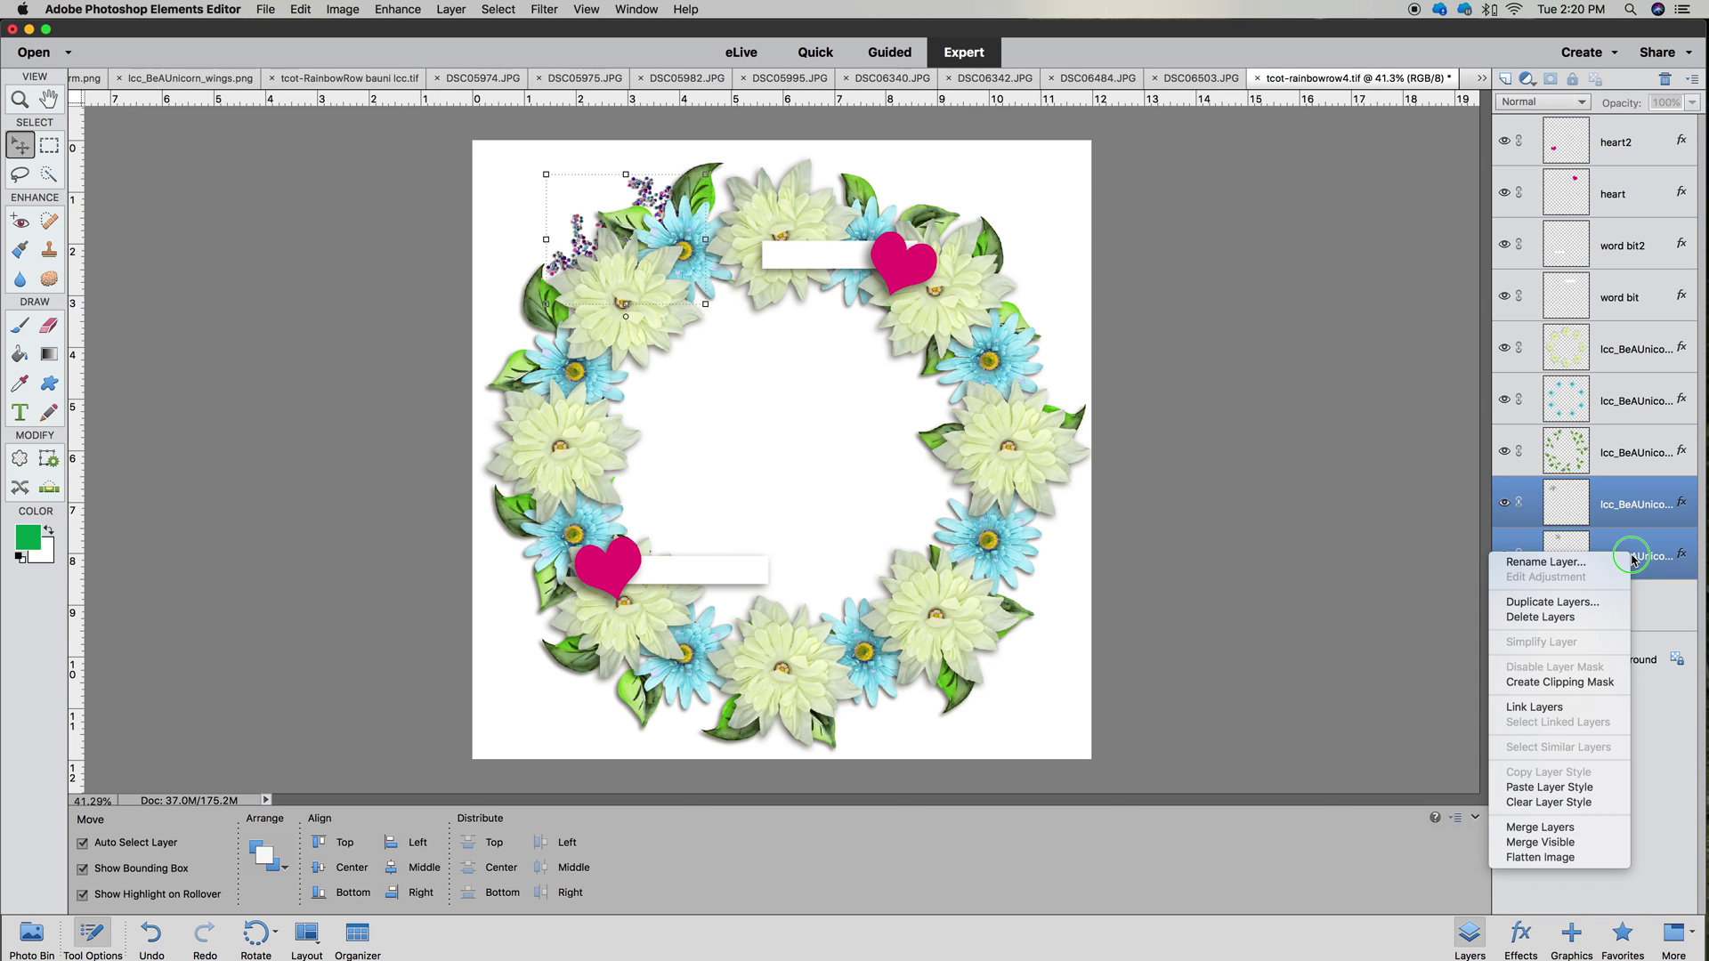
pyautogui.click(1581, 601)
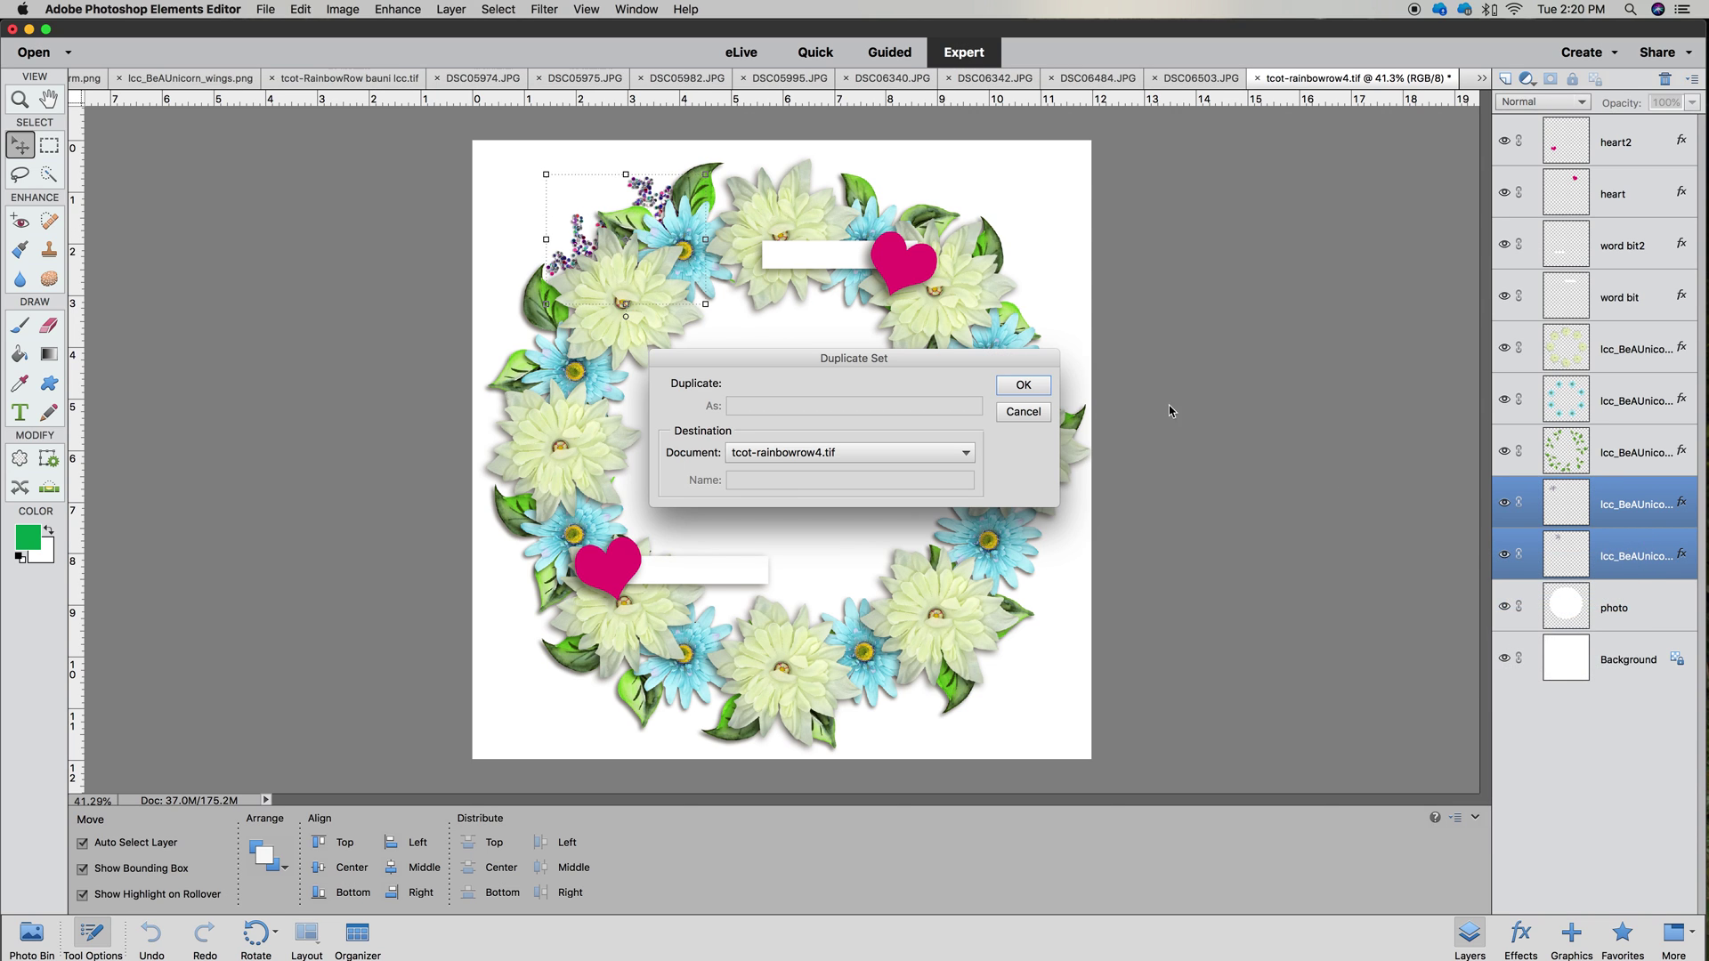
pyautogui.click(1019, 385)
# Rotate the two glitter copies to about -170 degrees and tuck them behind the cream flower at the wreath's top
pyautogui.moveTo(652, 187); pyautogui.dragTo(738, 254)
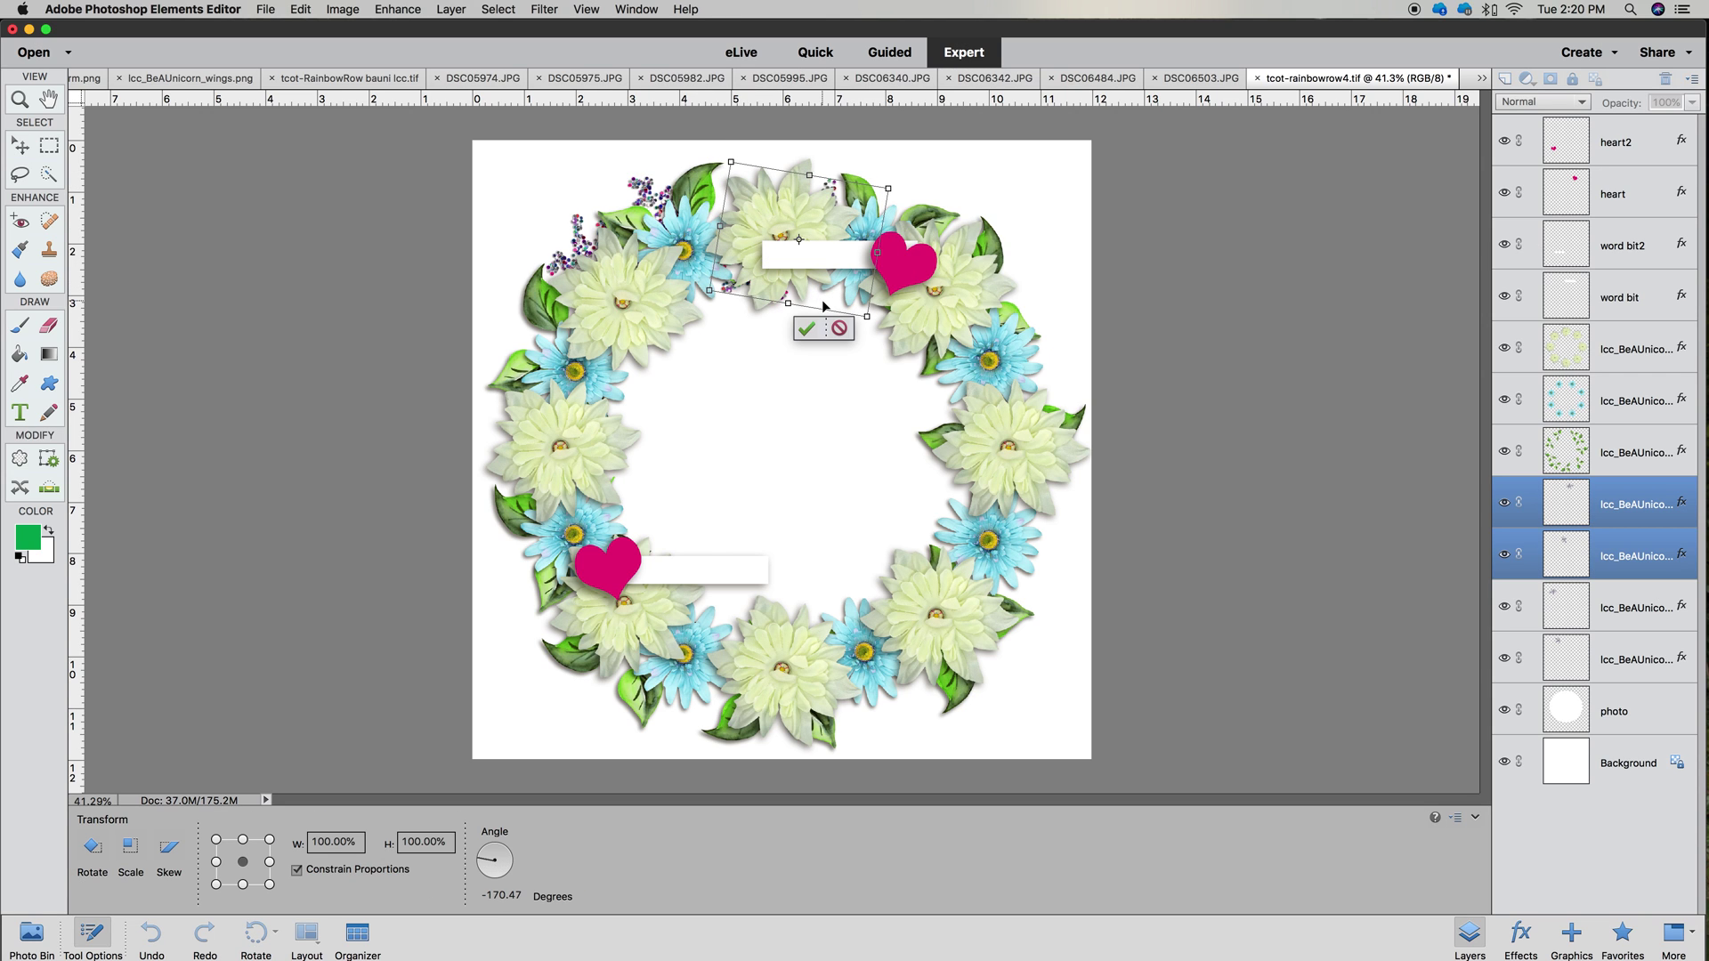
pyautogui.moveTo(823, 304); pyautogui.dragTo(818, 292)
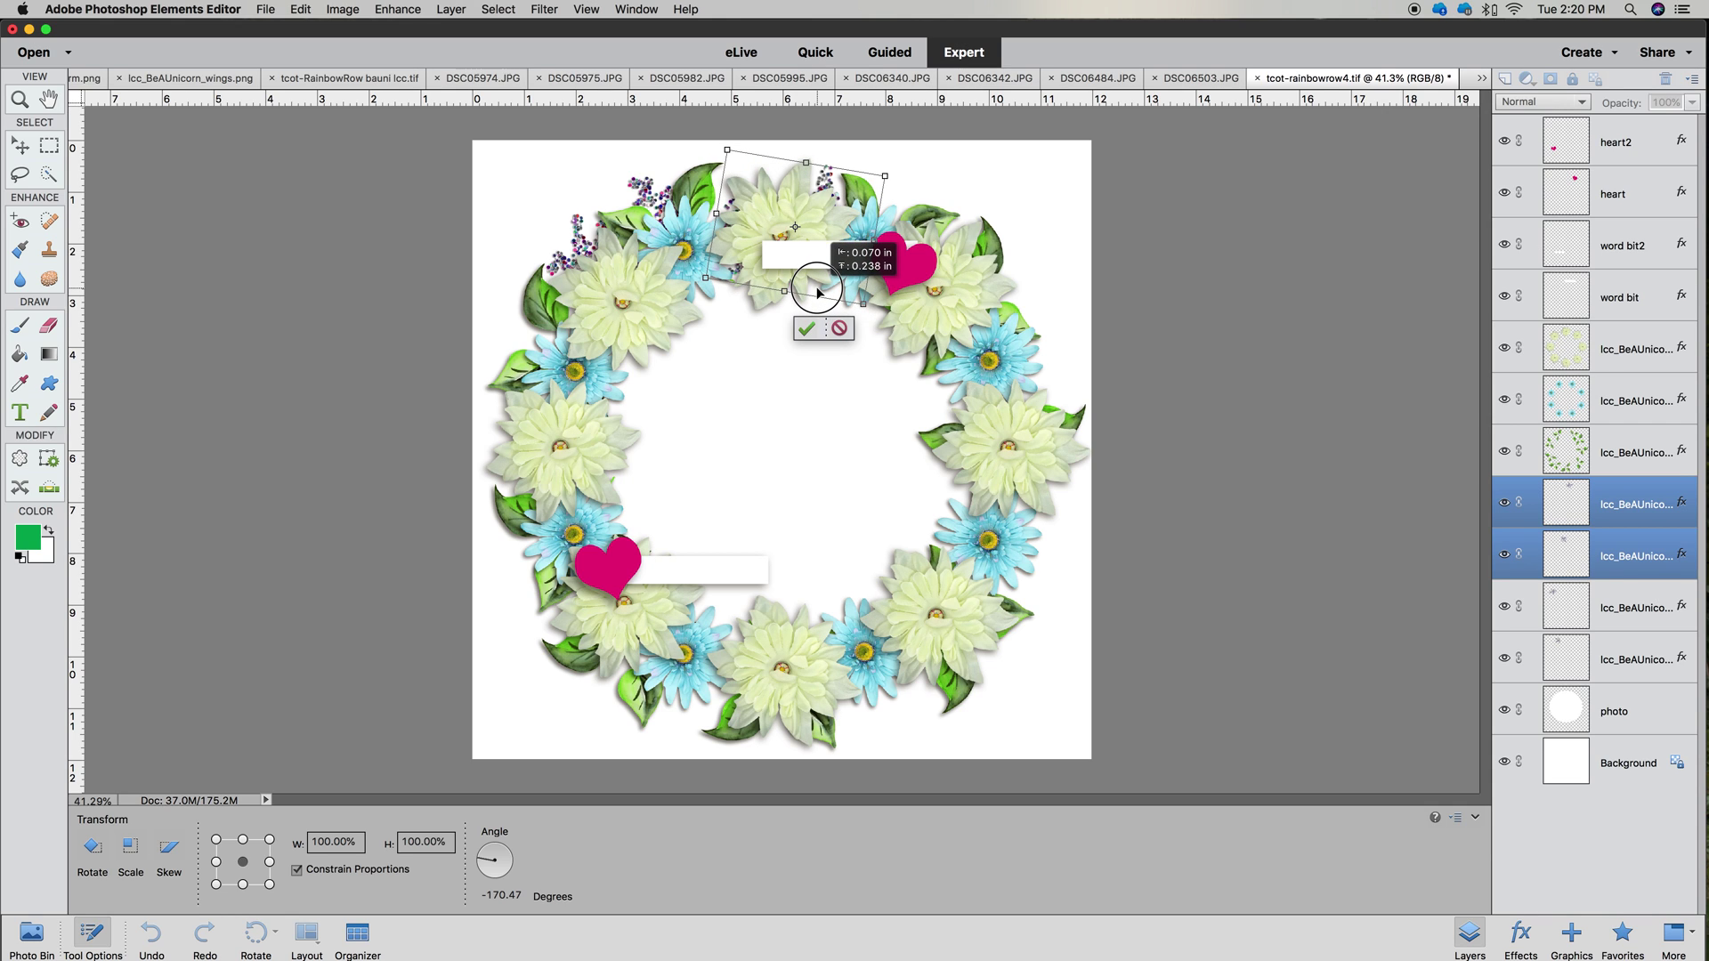
pyautogui.hotkey('shift', 'Left')
pyautogui.hotkey('shift', 'Left')
pyautogui.hotkey('shift', 'Left')
pyautogui.hotkey('shift', 'Left')
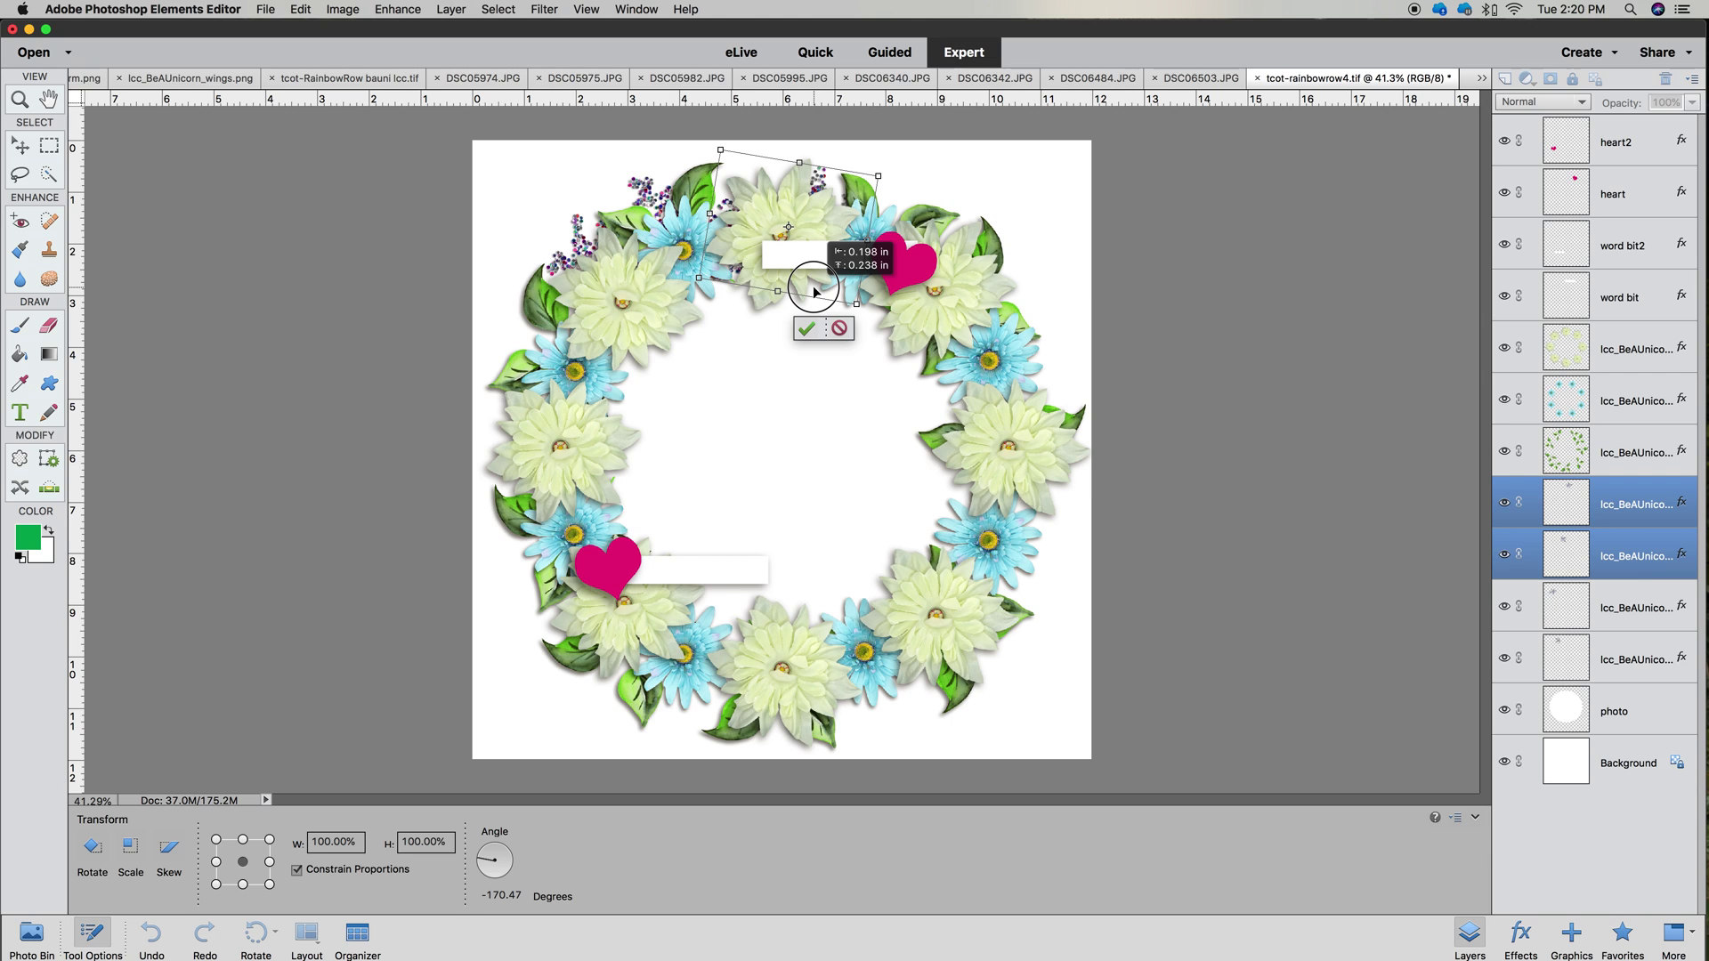
pyautogui.moveTo(813, 286); pyautogui.dragTo(813, 283)
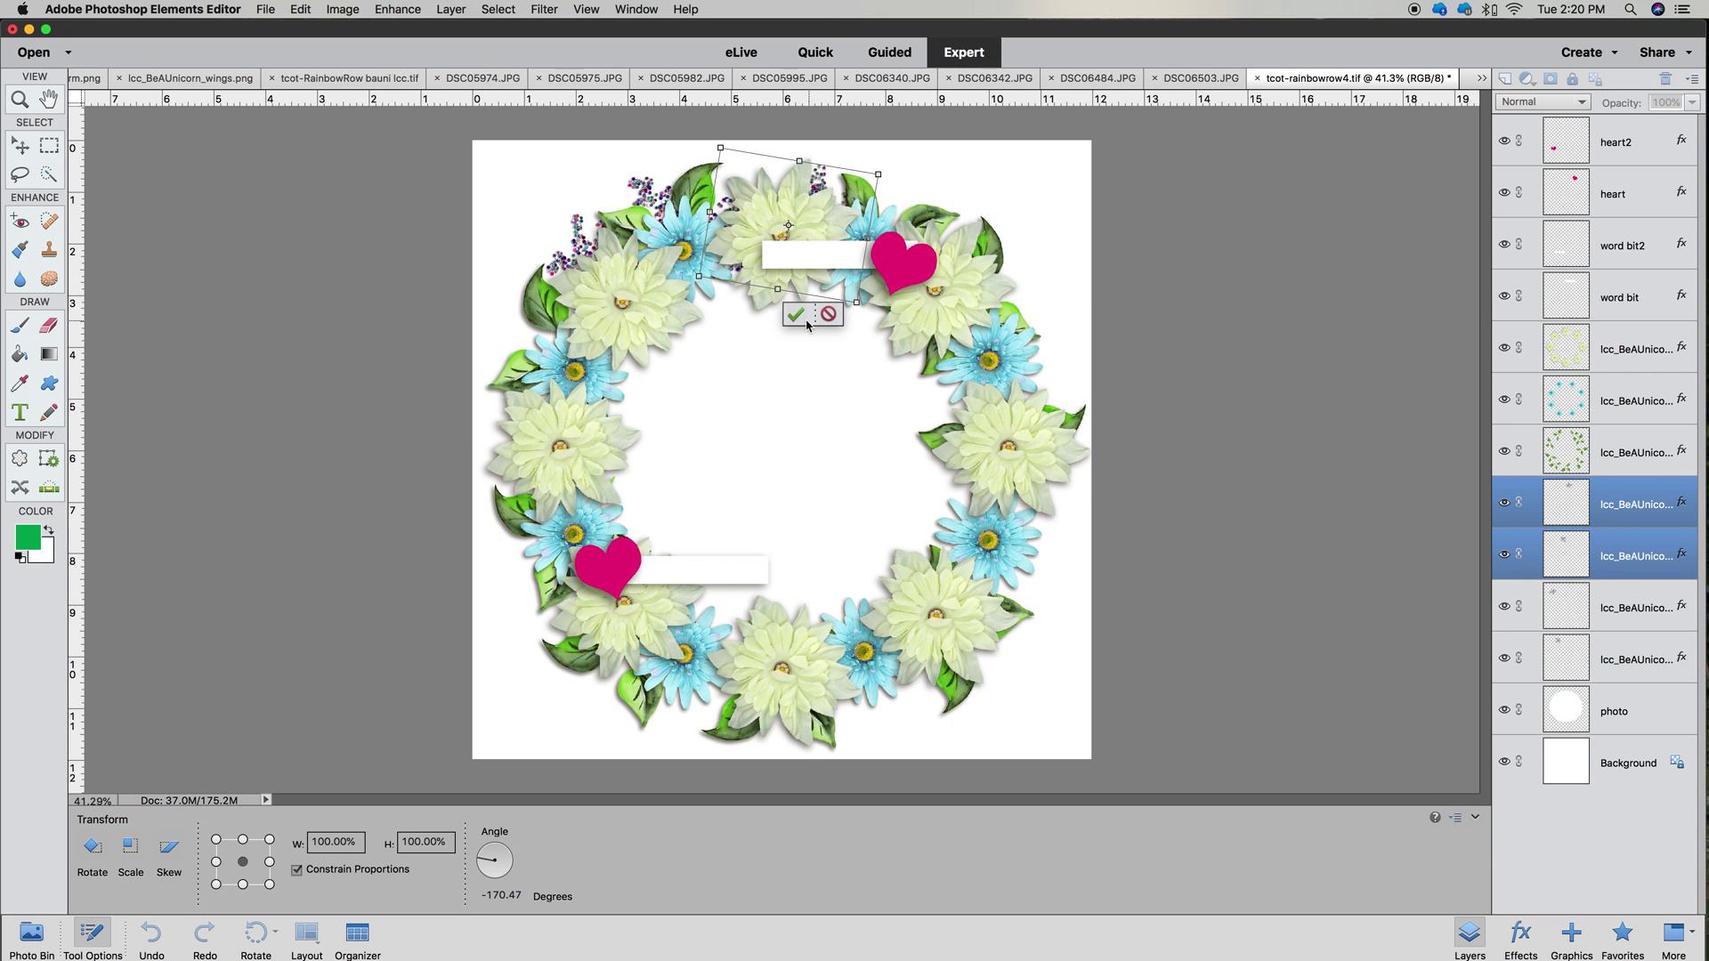
pyautogui.click(799, 318)
# Select all four glitter layers and duplicate them within the same document
pyautogui.keyDown('shift'); pyautogui.click(1619, 608); pyautogui.keyUp('shift')
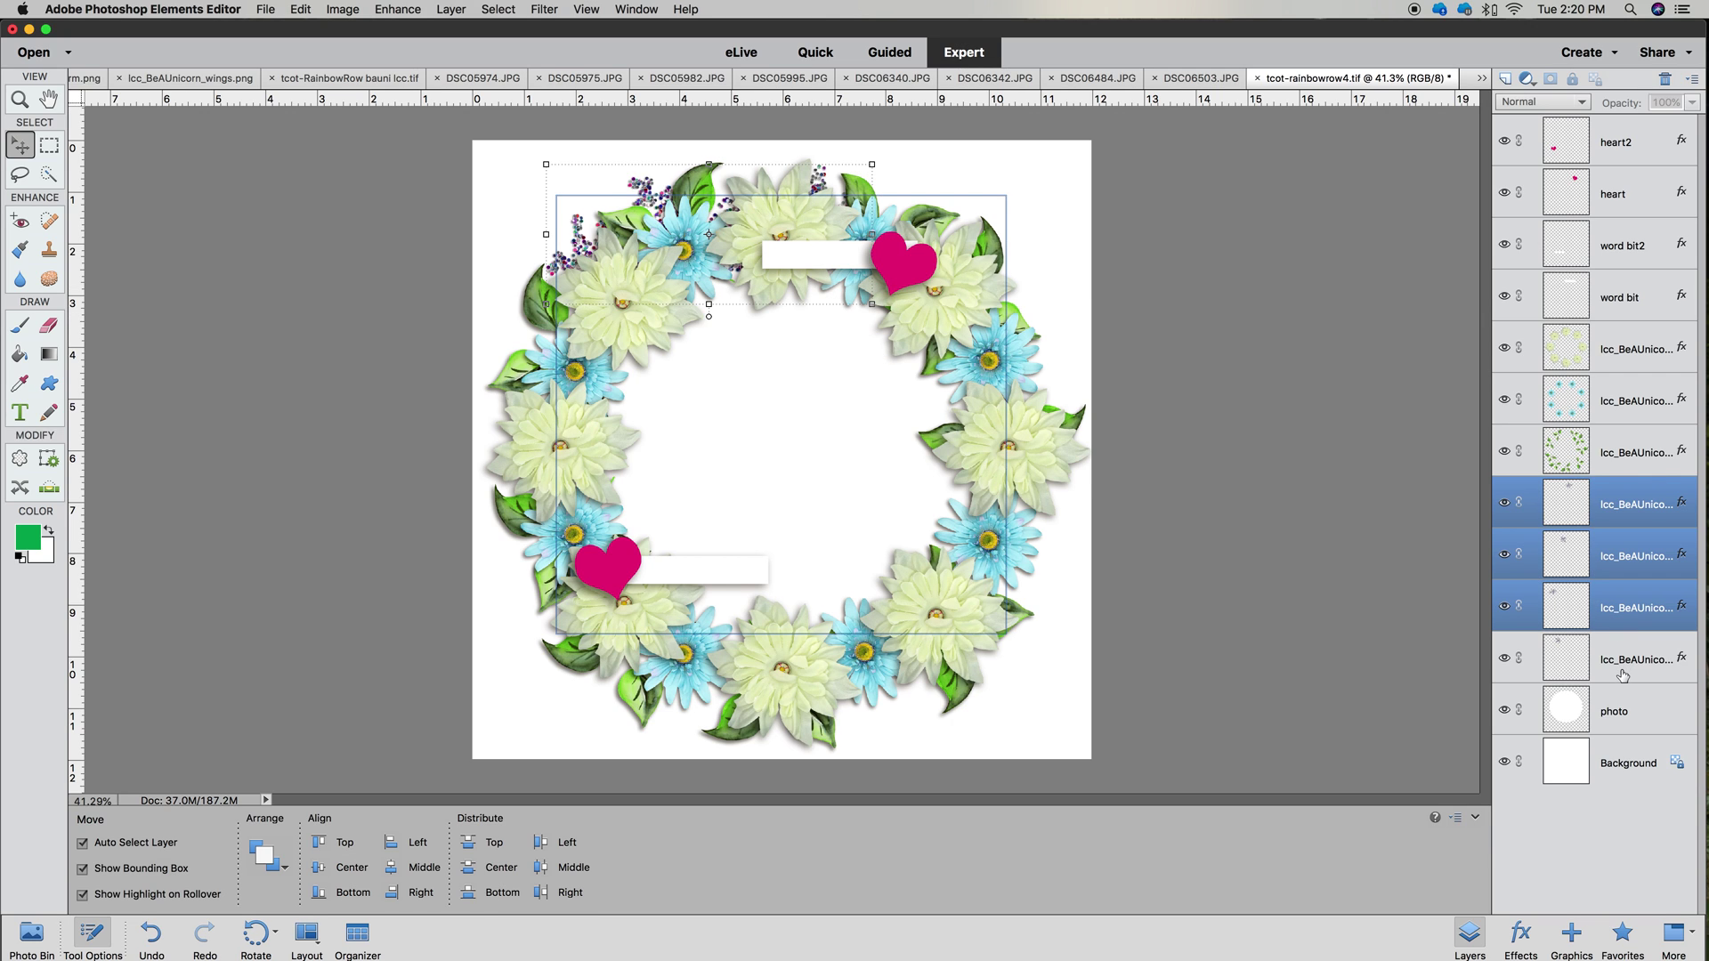
pyautogui.keyDown('shift'); pyautogui.click(1623, 660); pyautogui.keyUp('shift')
pyautogui.rightClick(1617, 593)
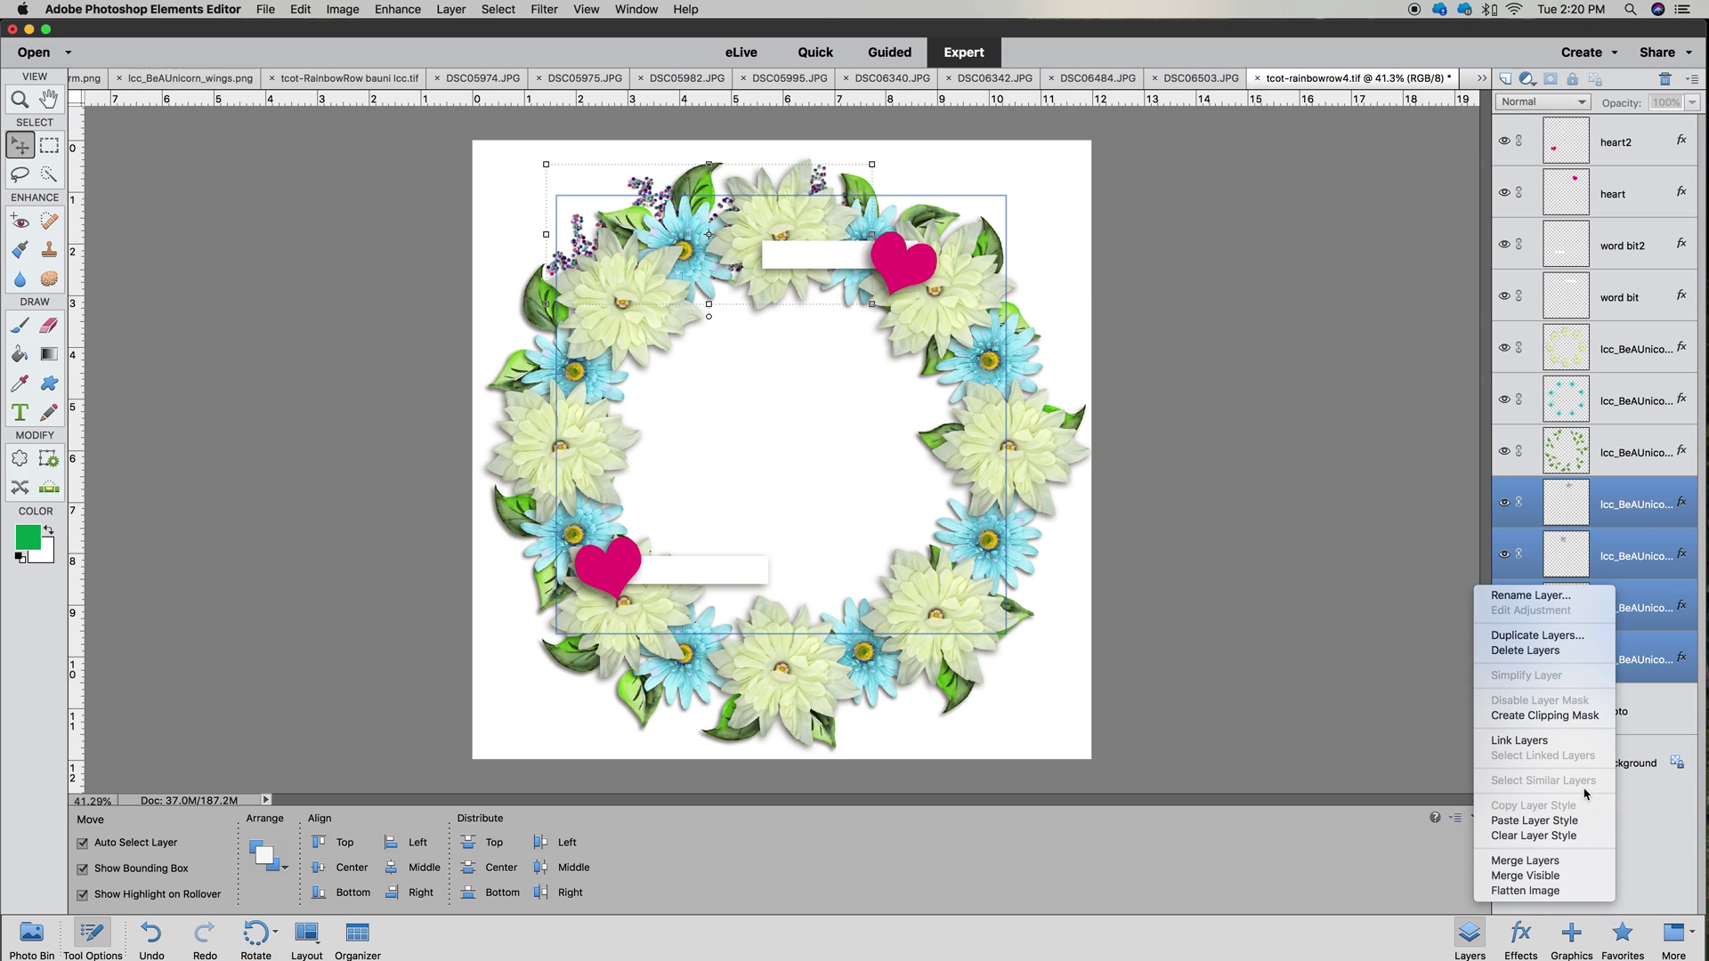
pyautogui.click(1536, 635)
pyautogui.click(1019, 384)
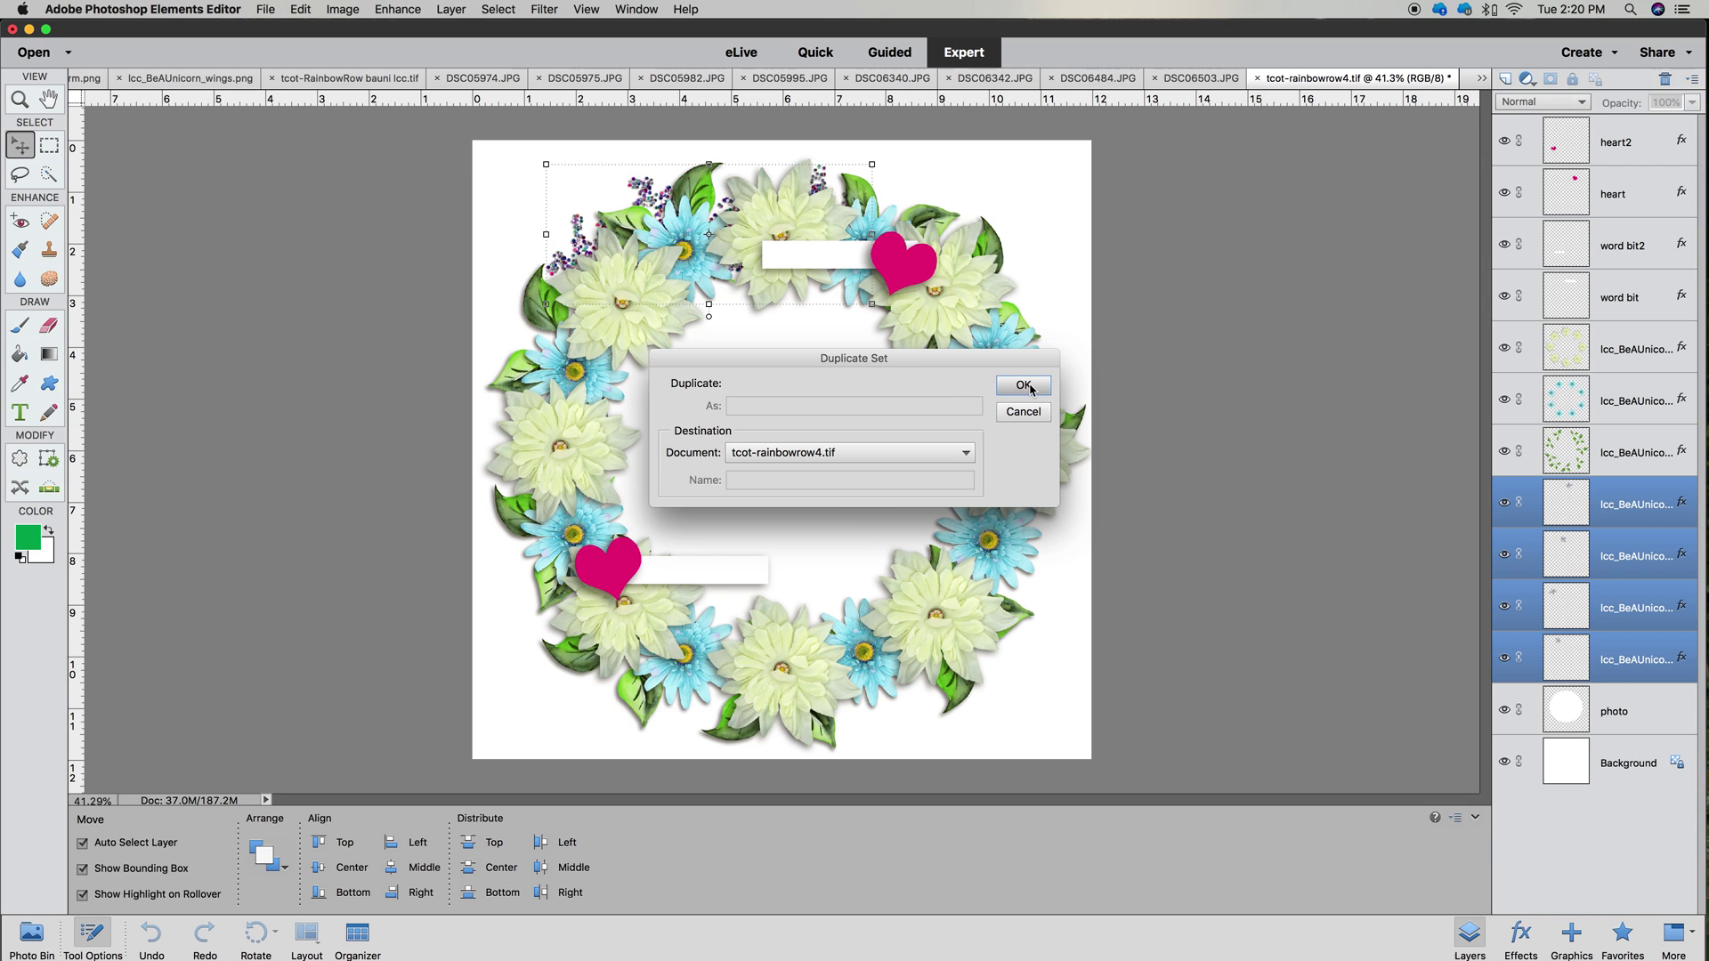
# Place the four glitter copies around the upper-right cream flower, rotated to about 74 degrees, and shift one cluster to the right cream flower's inner edge
pyautogui.moveTo(822, 179); pyautogui.dragTo(1035, 509)
pyautogui.moveTo(944, 476); pyautogui.dragTo(940, 474)
pyautogui.moveTo(917, 402); pyautogui.dragTo(993, 359)
pyautogui.moveTo(1113, 474); pyautogui.dragTo(1111, 486)
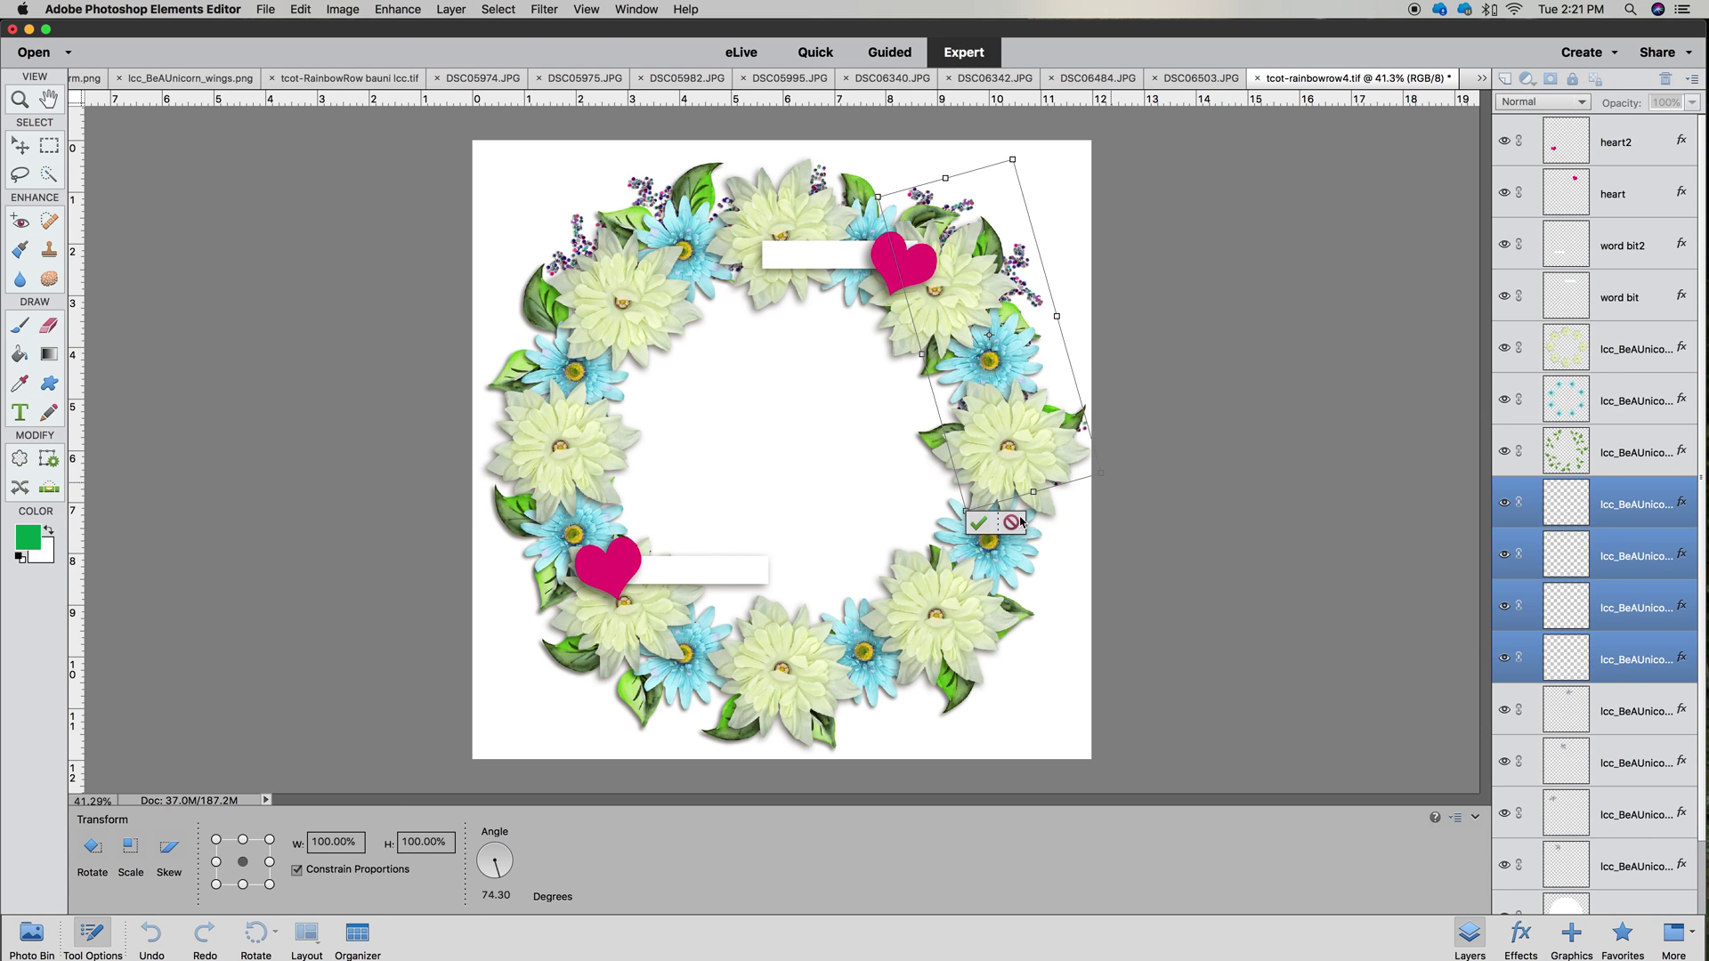
pyautogui.click(988, 523)
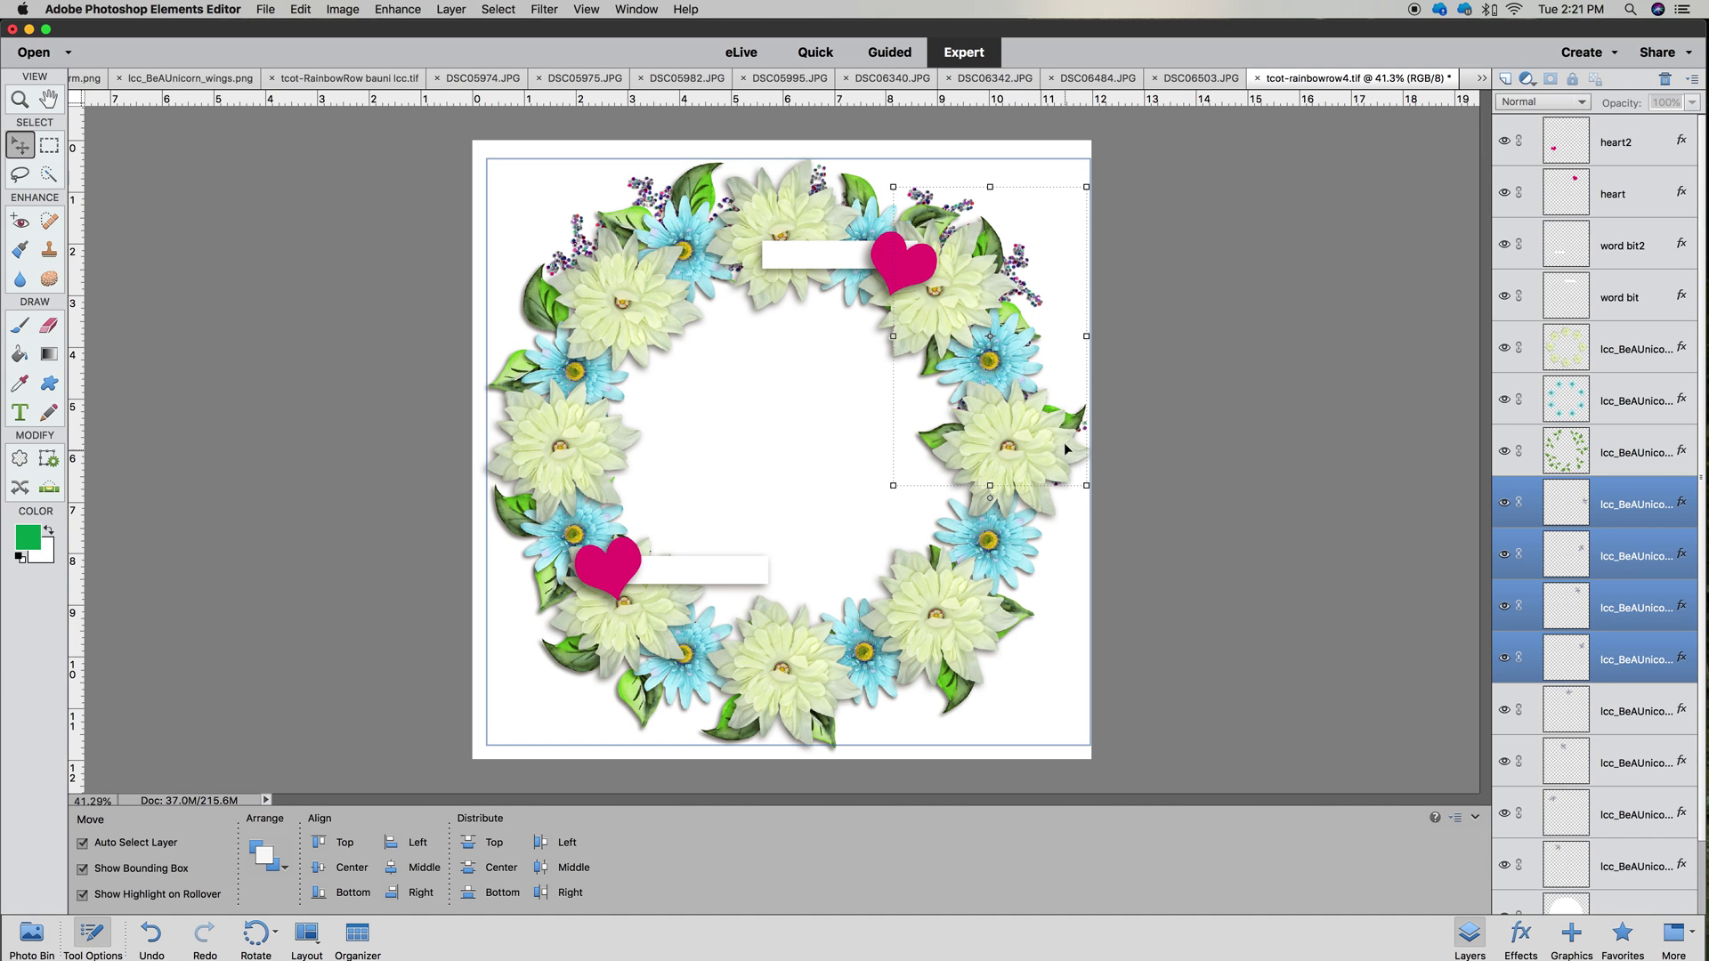
pyautogui.click(1193, 547)
pyautogui.moveTo(1029, 402); pyautogui.dragTo(948, 402)
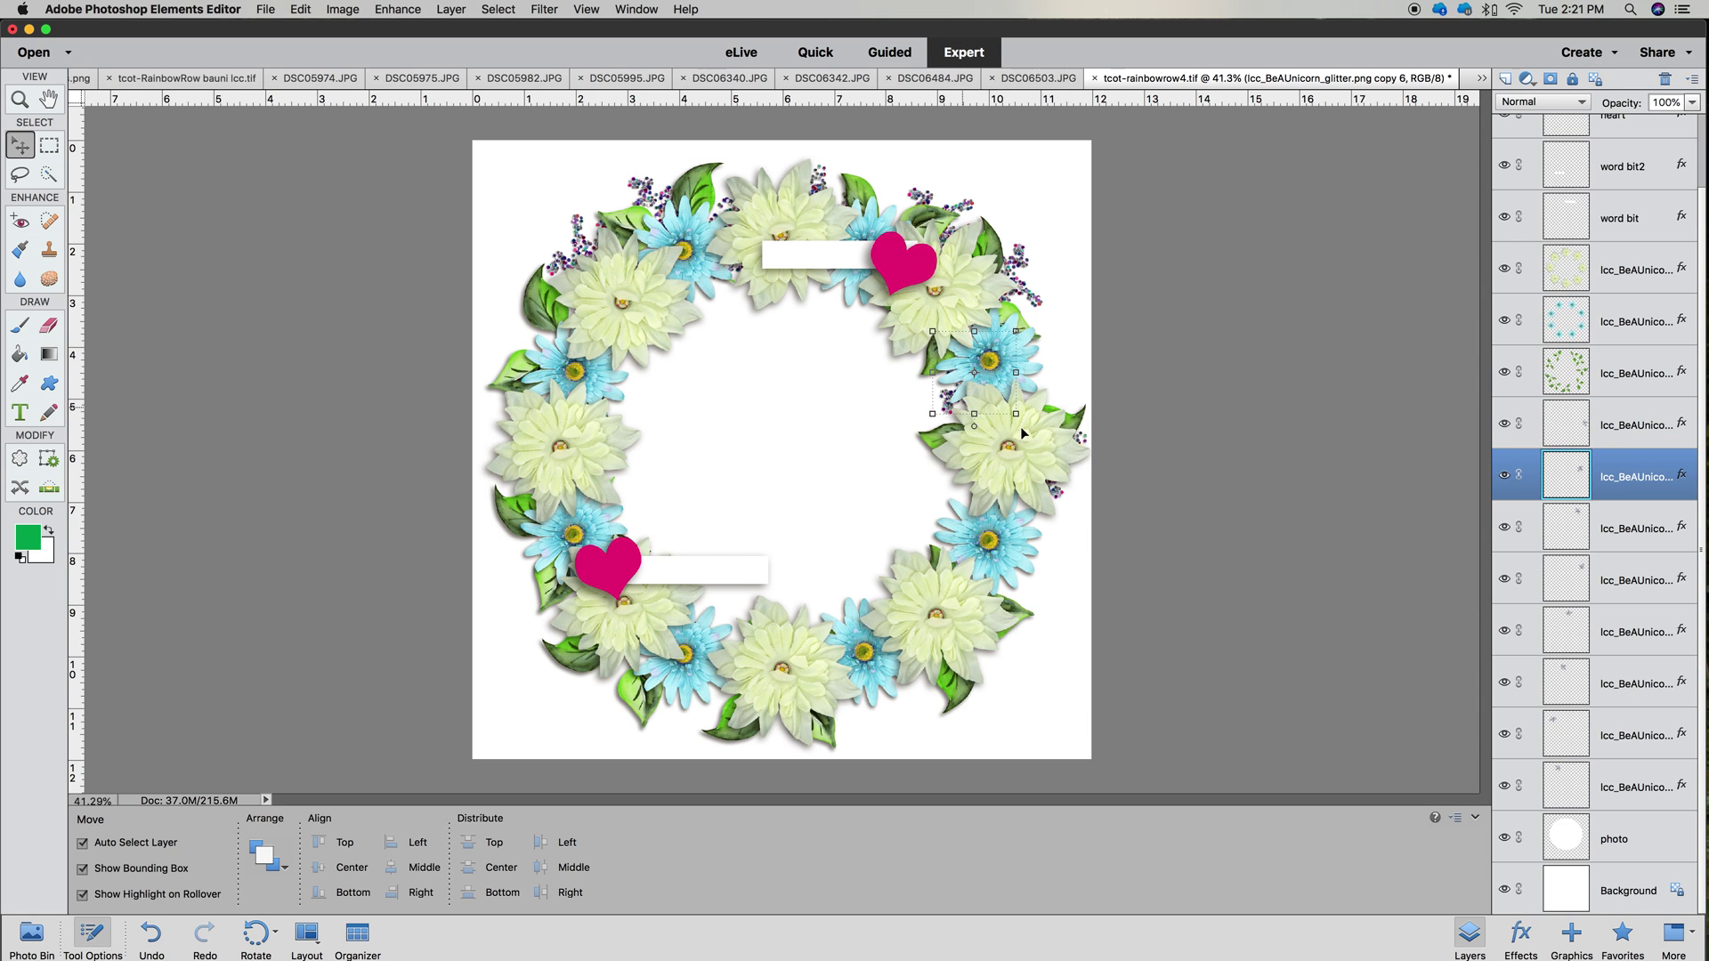
pyautogui.keyDown('shift'); pyautogui.click(1031, 301); pyautogui.keyUp('shift')
pyautogui.moveTo(1031, 300); pyautogui.dragTo(1030, 299)
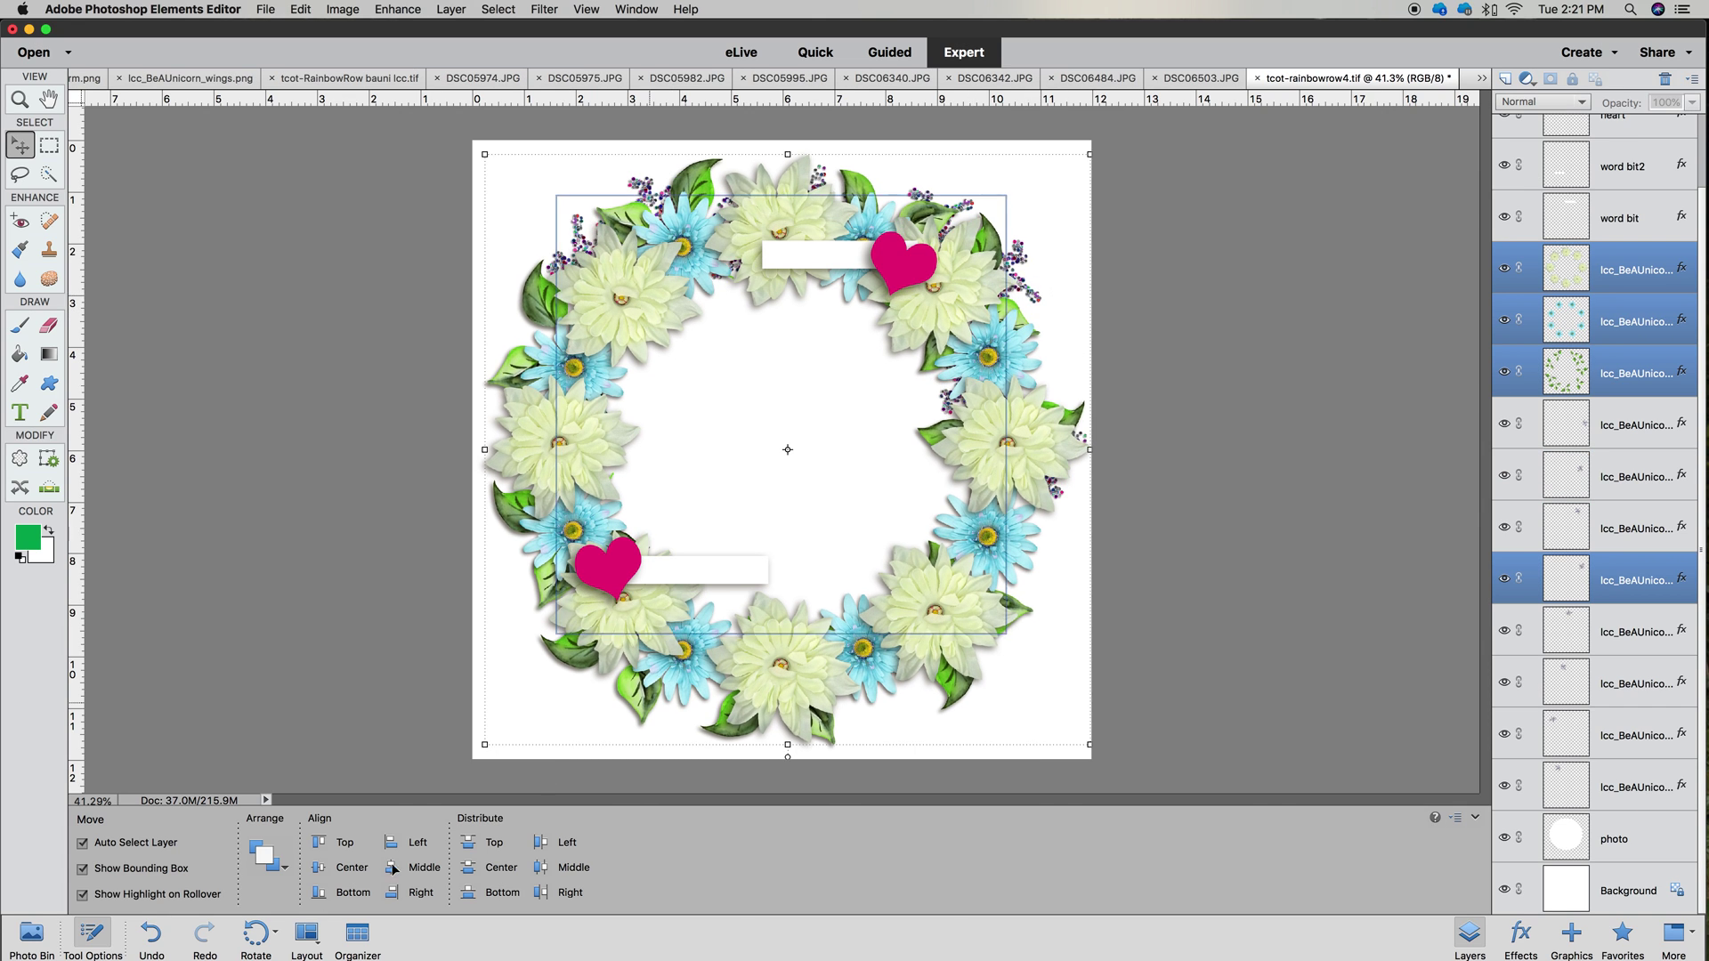
pyautogui.press('super+z')
pyautogui.press('super+z')
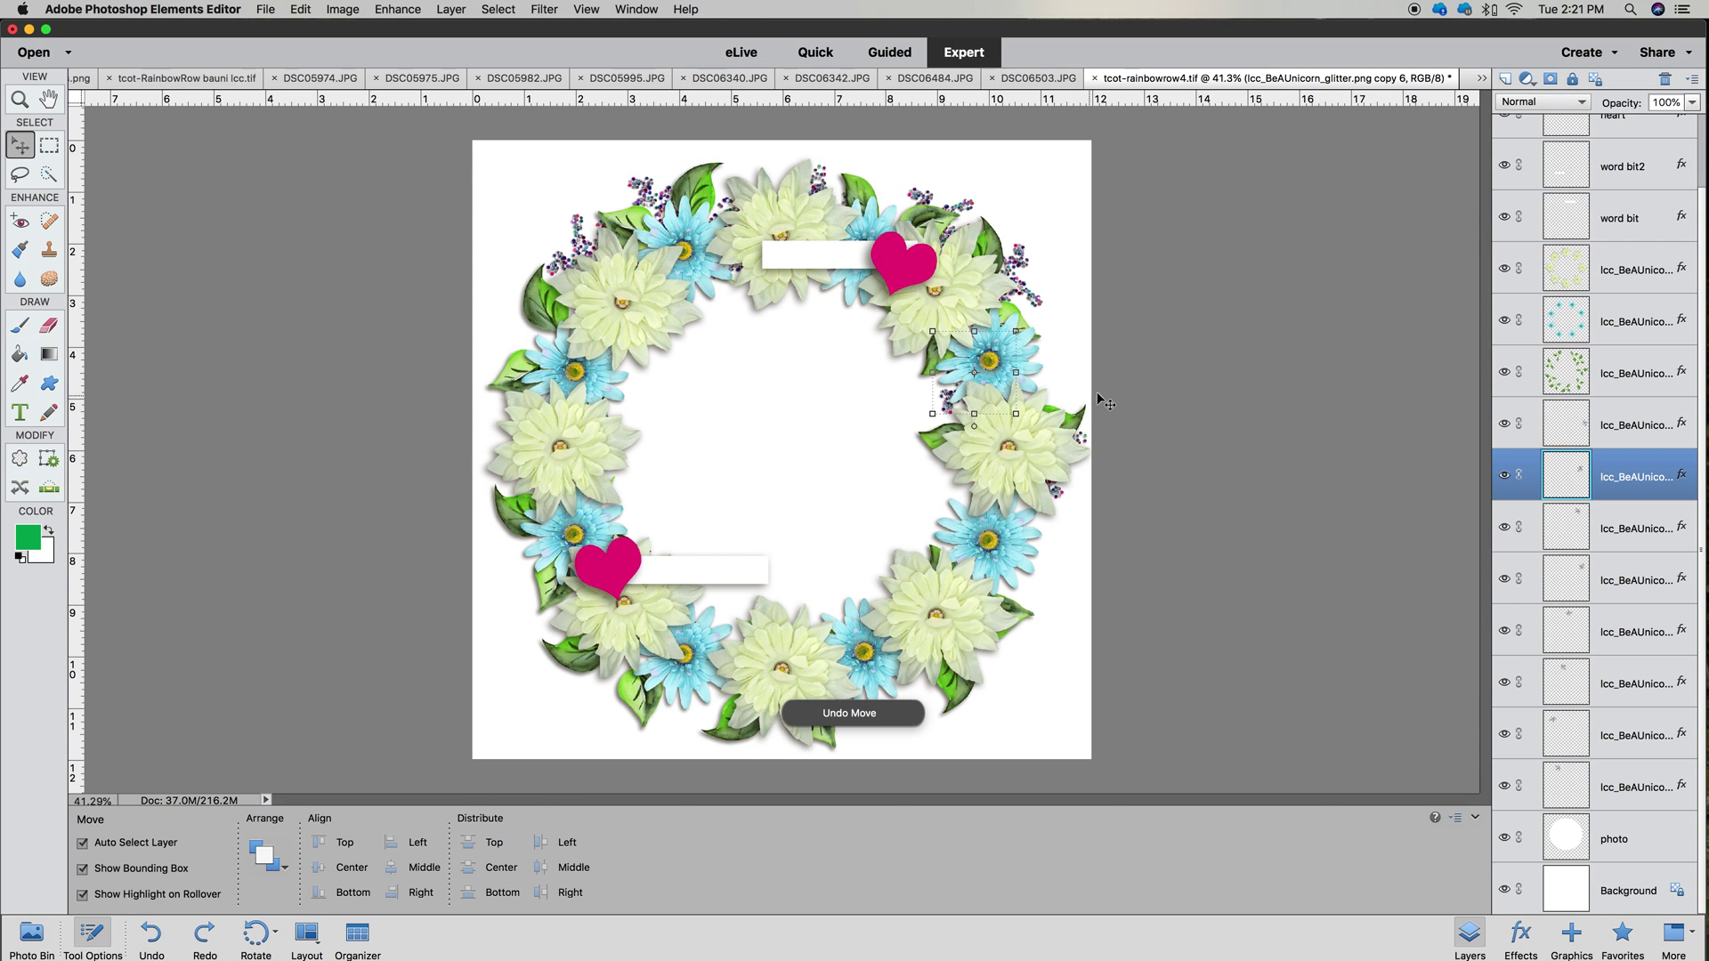
# Nudge the glitter beside the upper-right cream flower closer in, and duplicate all eight glitter layers within the same document
pyautogui.moveTo(1039, 300); pyautogui.dragTo(1032, 307)
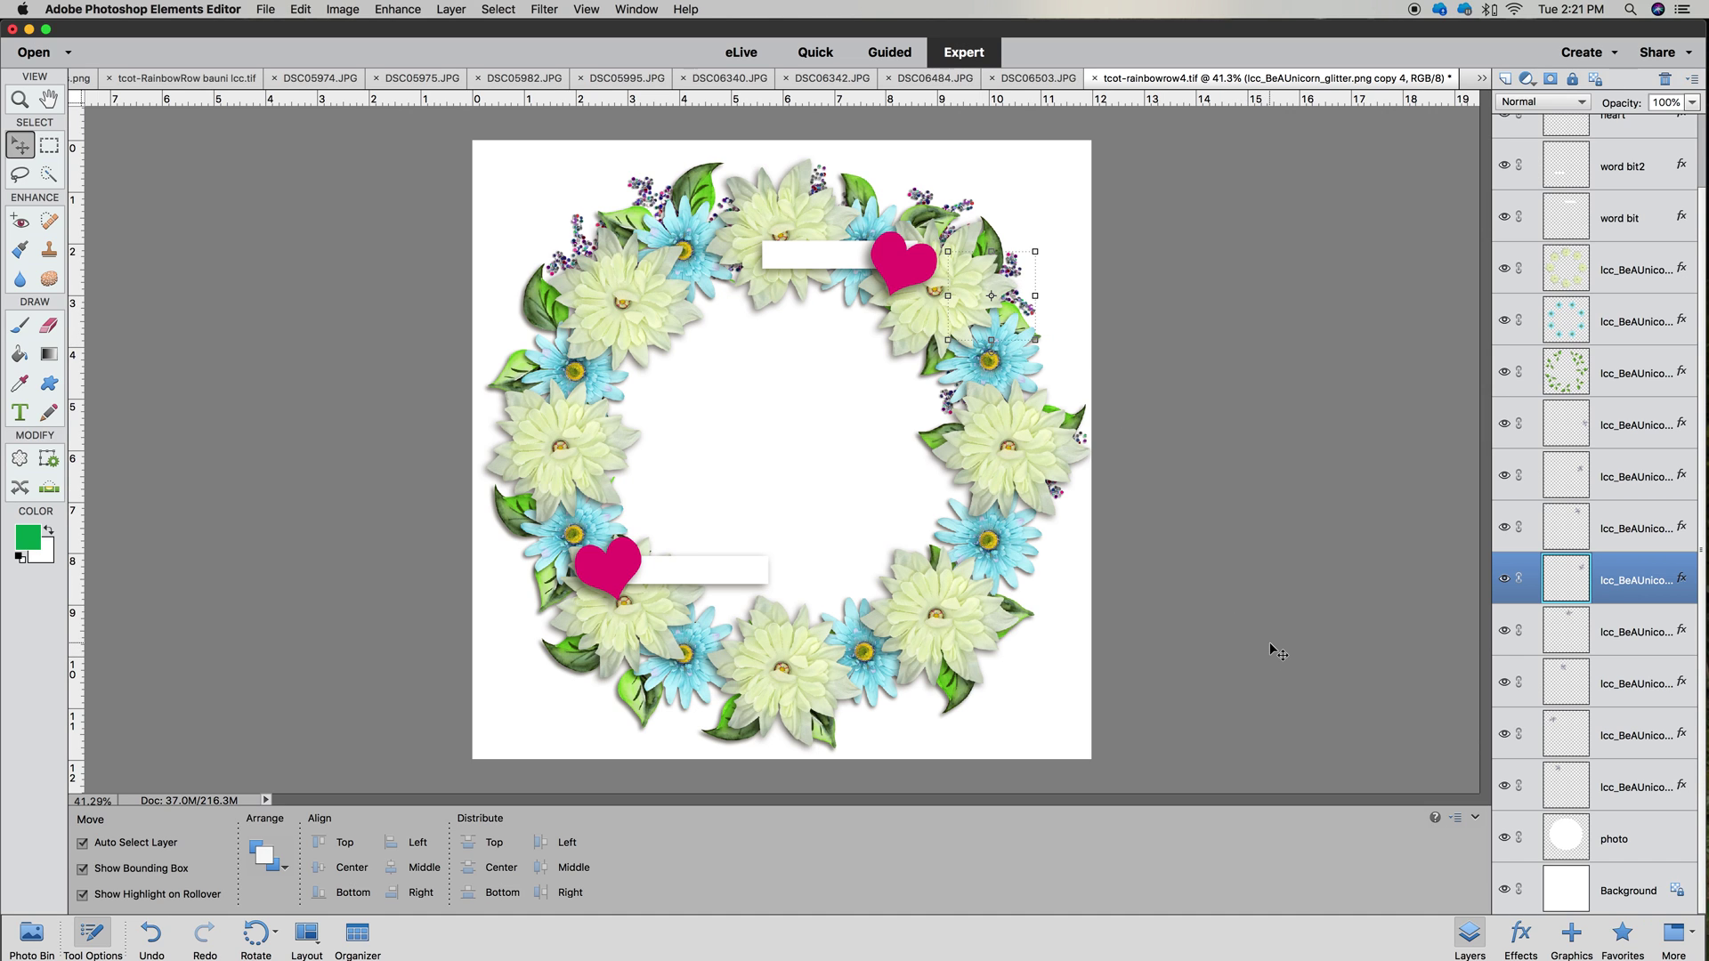
pyautogui.keyDown('shift'); pyautogui.click(1611, 427); pyautogui.keyUp('shift')
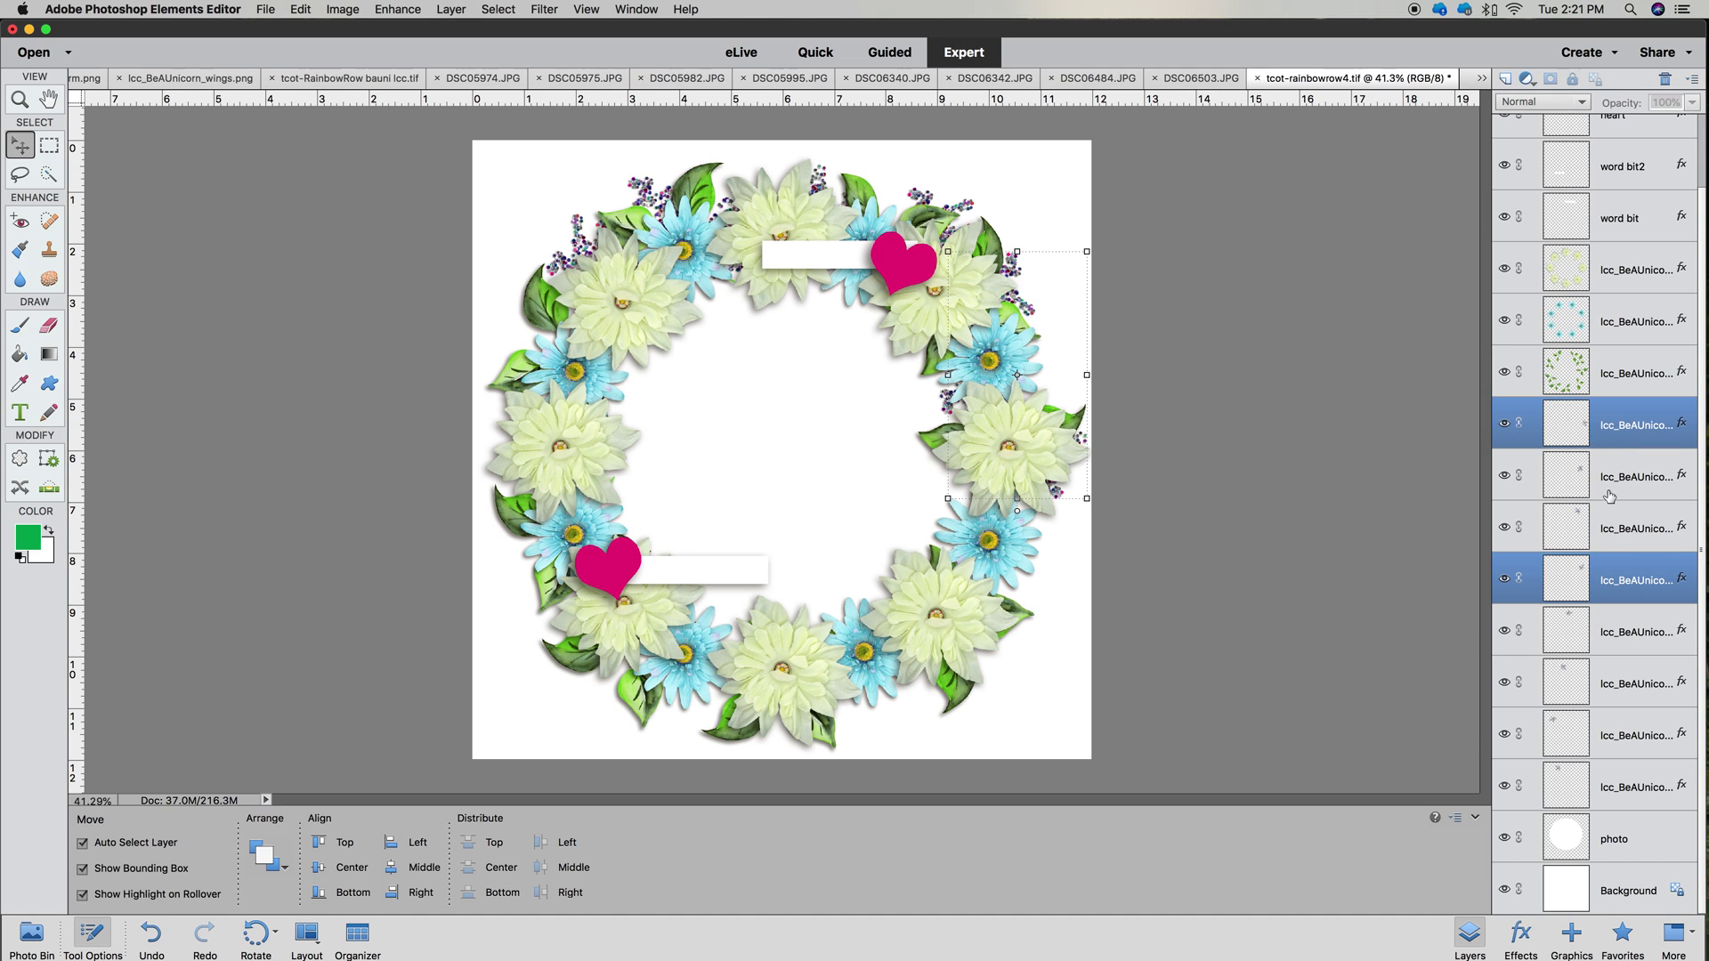
pyautogui.keyDown('shift'); pyautogui.click(1610, 633); pyautogui.keyUp('shift')
pyautogui.keyDown('shift'); pyautogui.click(1612, 684); pyautogui.keyUp('shift')
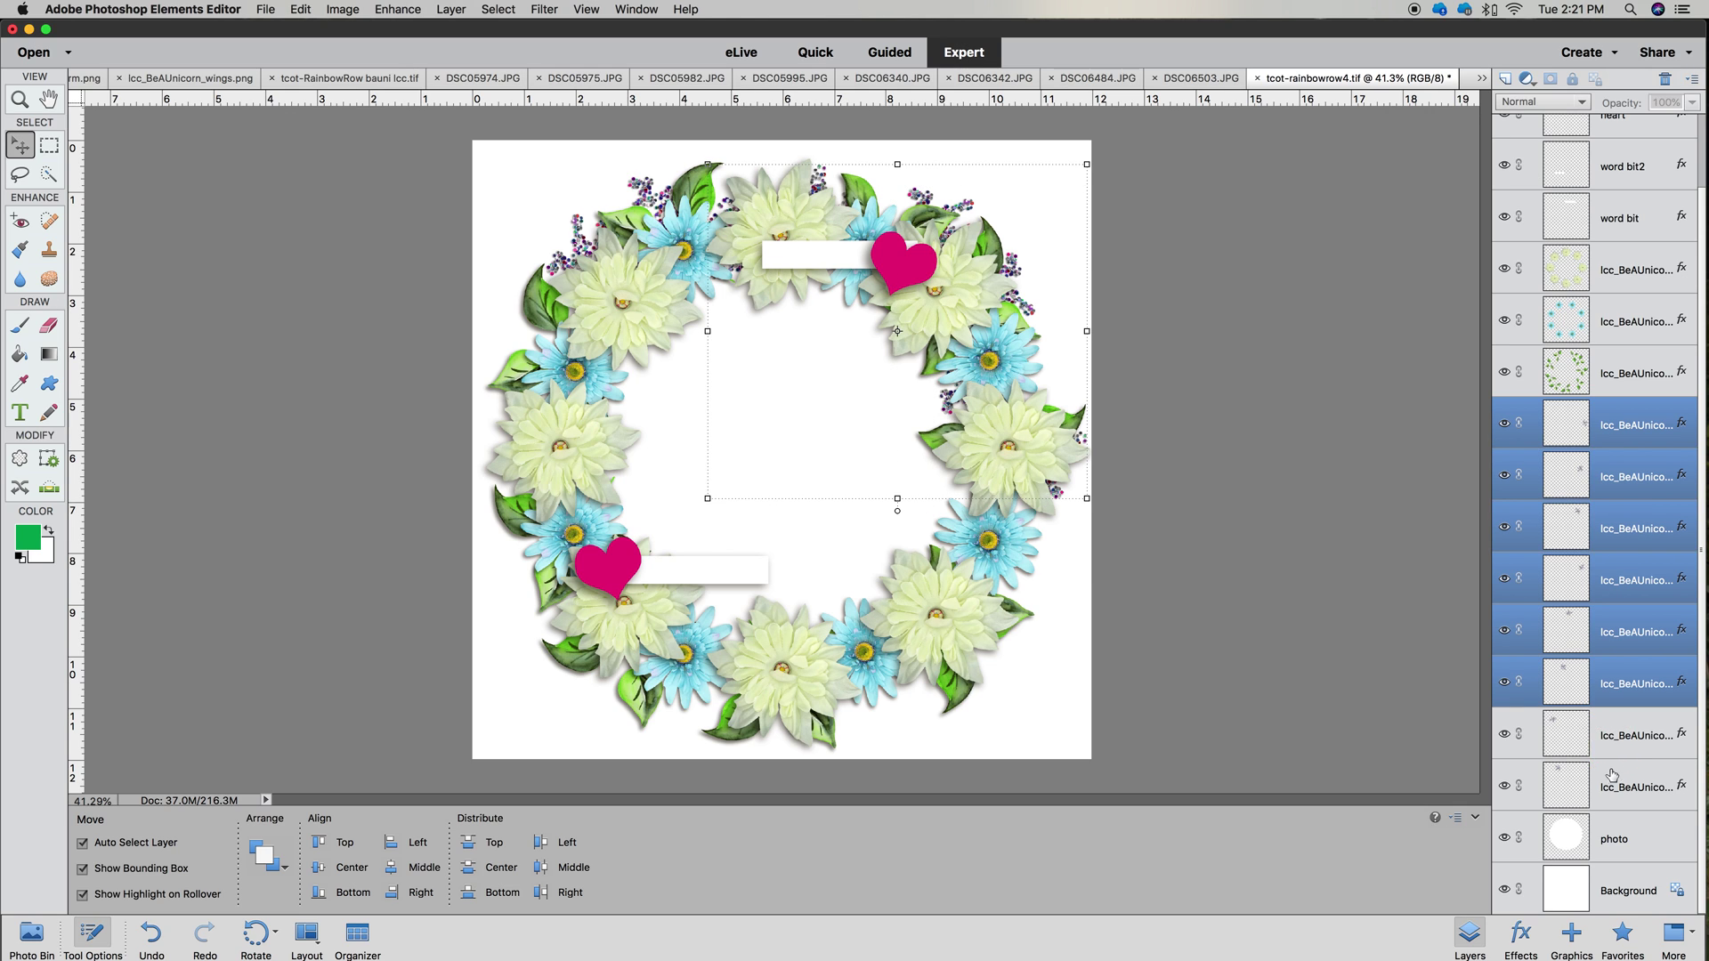
pyautogui.keyDown('shift'); pyautogui.click(1613, 751); pyautogui.keyUp('shift')
pyautogui.keyDown('shift'); pyautogui.click(1613, 783); pyautogui.keyUp('shift')
pyautogui.rightClick(1612, 783)
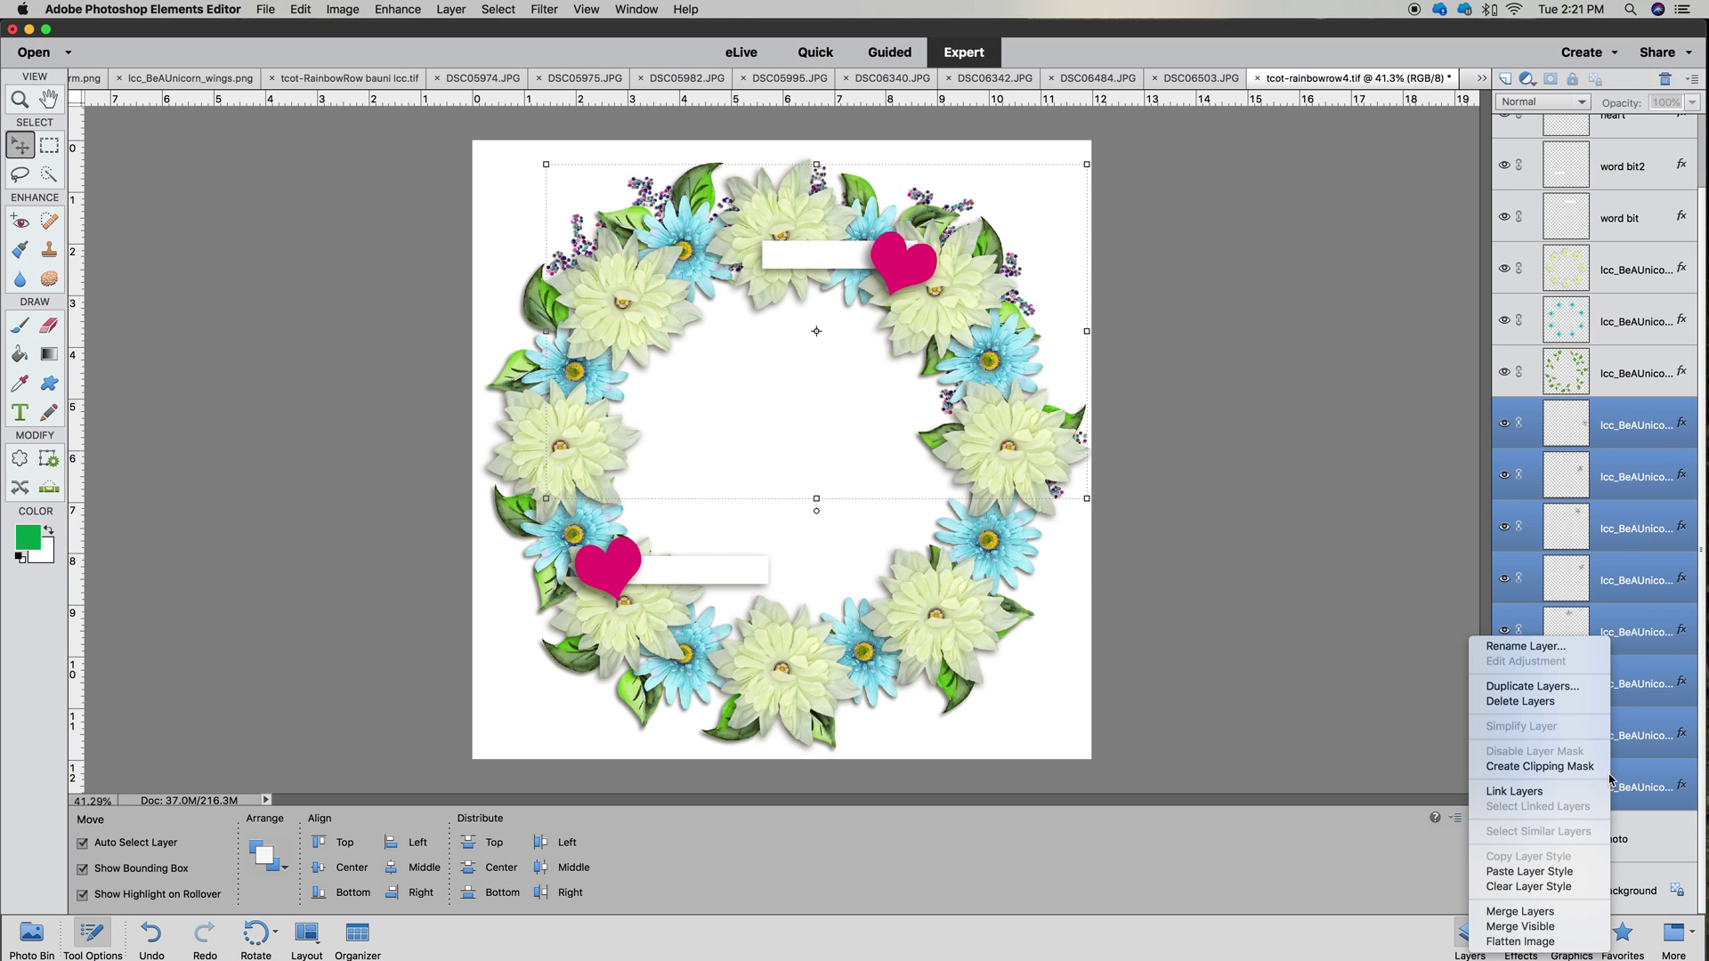
pyautogui.click(1566, 687)
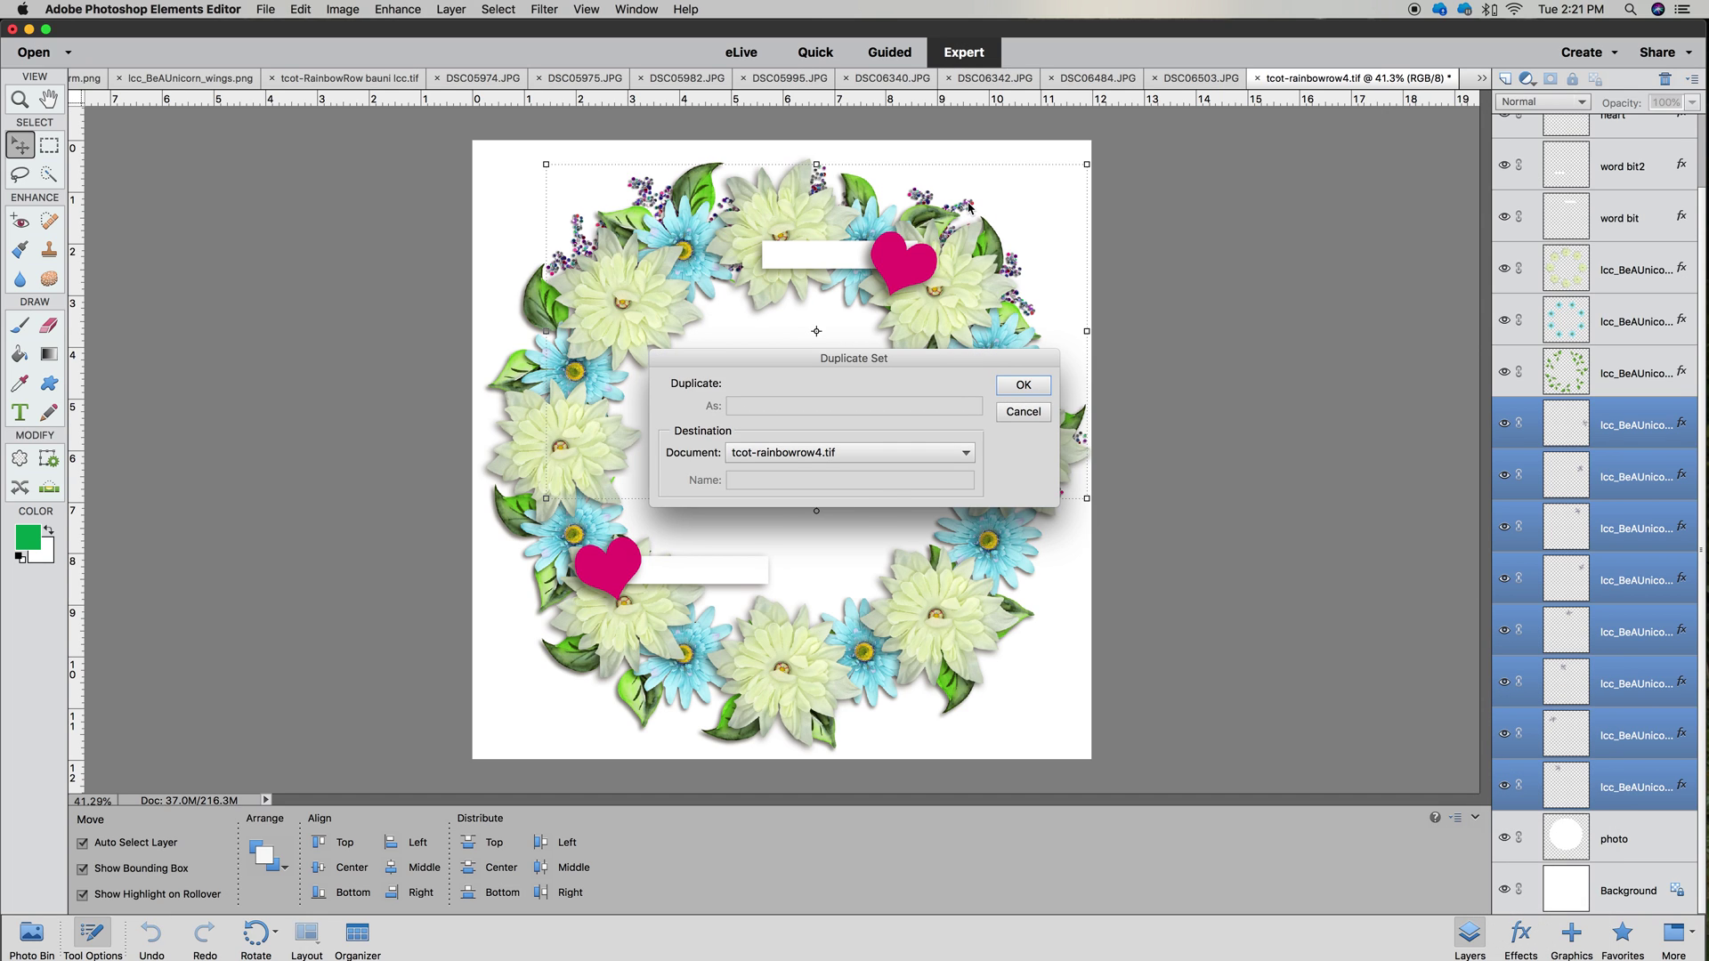
pyautogui.press('Return')
# Move the eight glitter copies down, flip them vertically and rotate them to sit behind the wreath's lower and left flowers
pyautogui.moveTo(970, 207); pyautogui.dragTo(919, 365)
pyautogui.press('super+t')
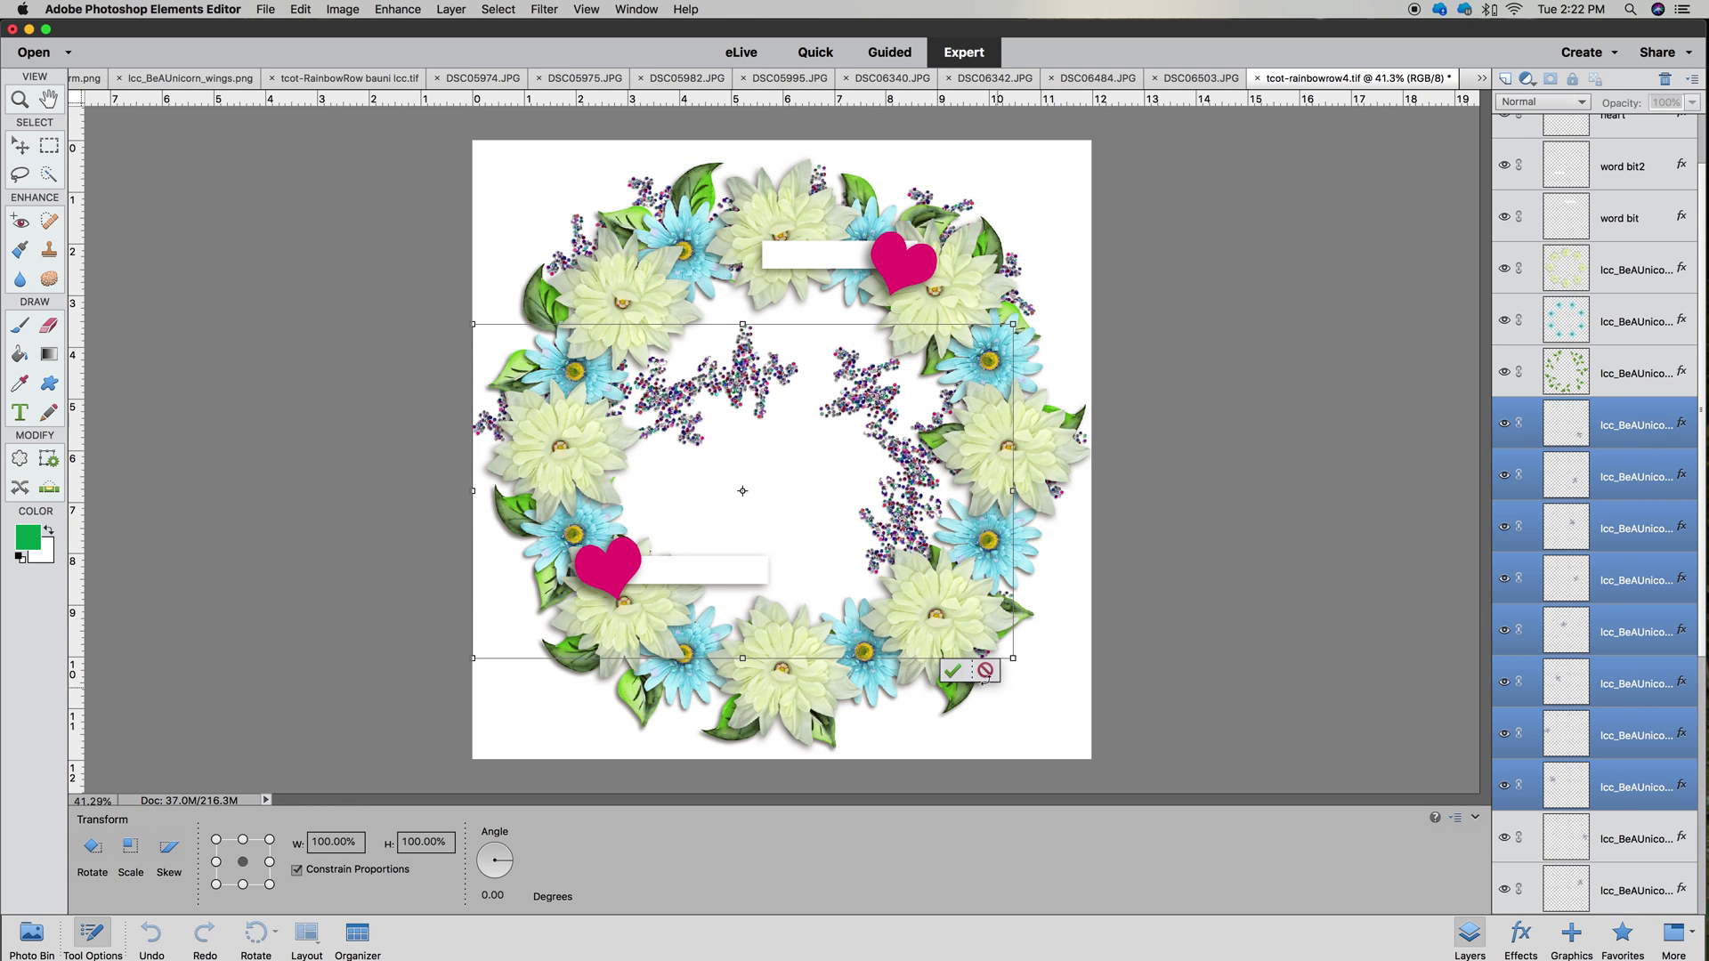
pyautogui.rightClick(884, 411)
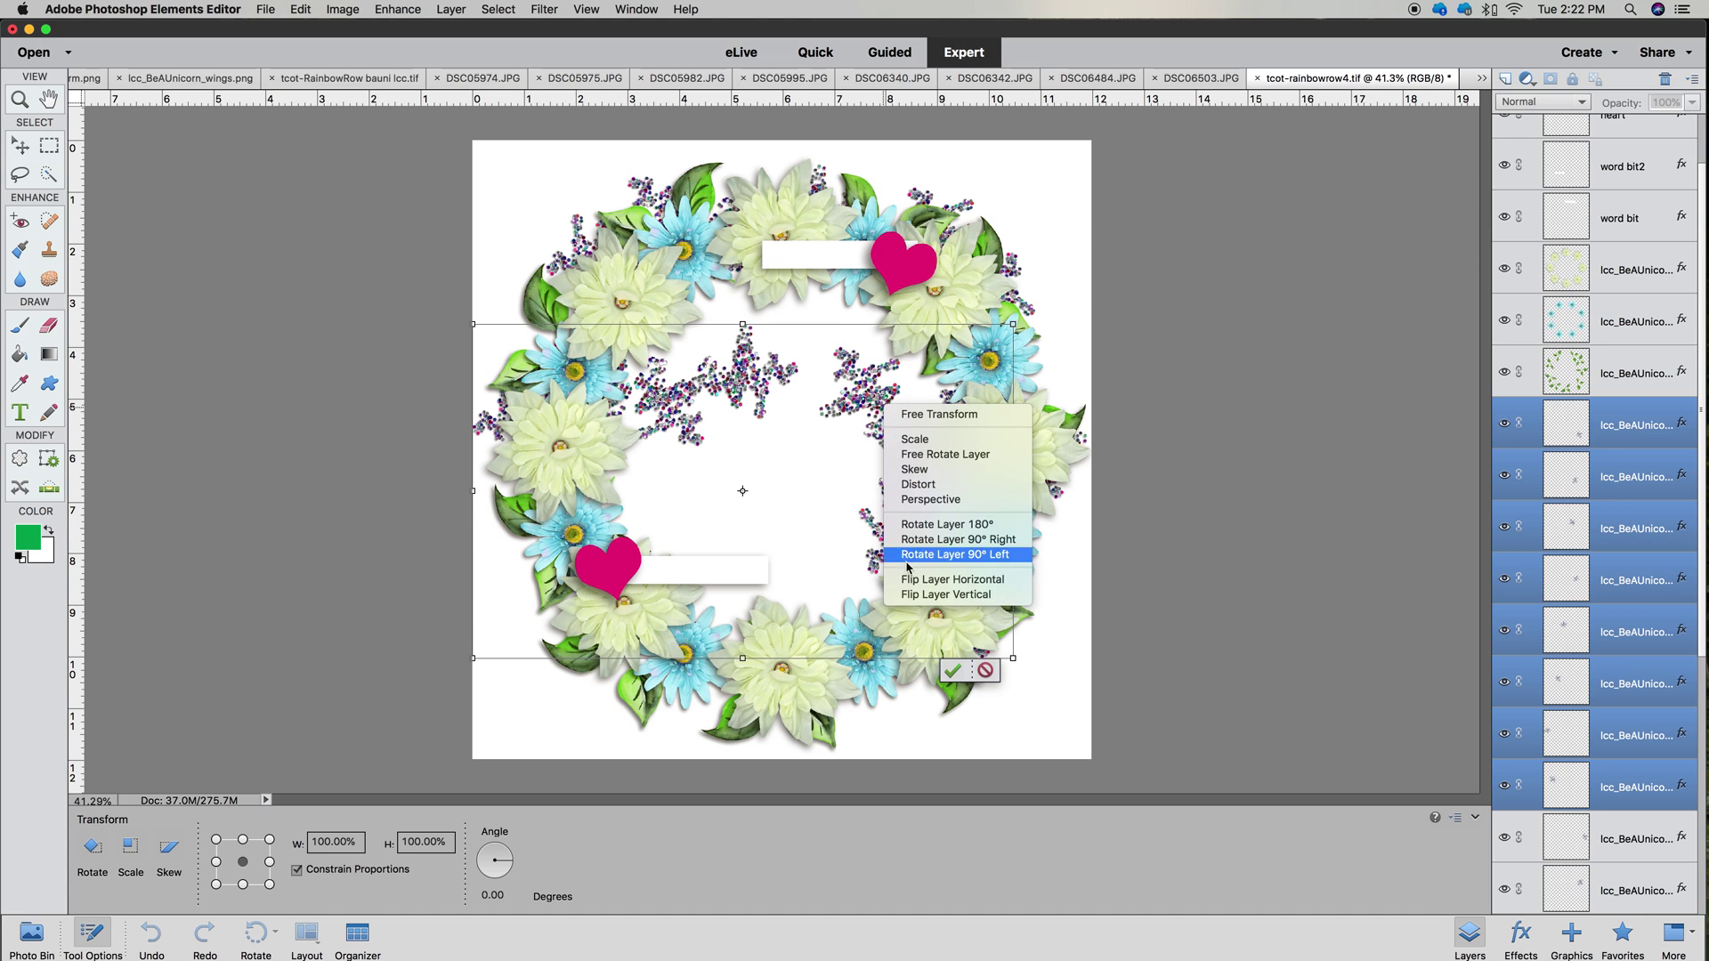
pyautogui.click(914, 596)
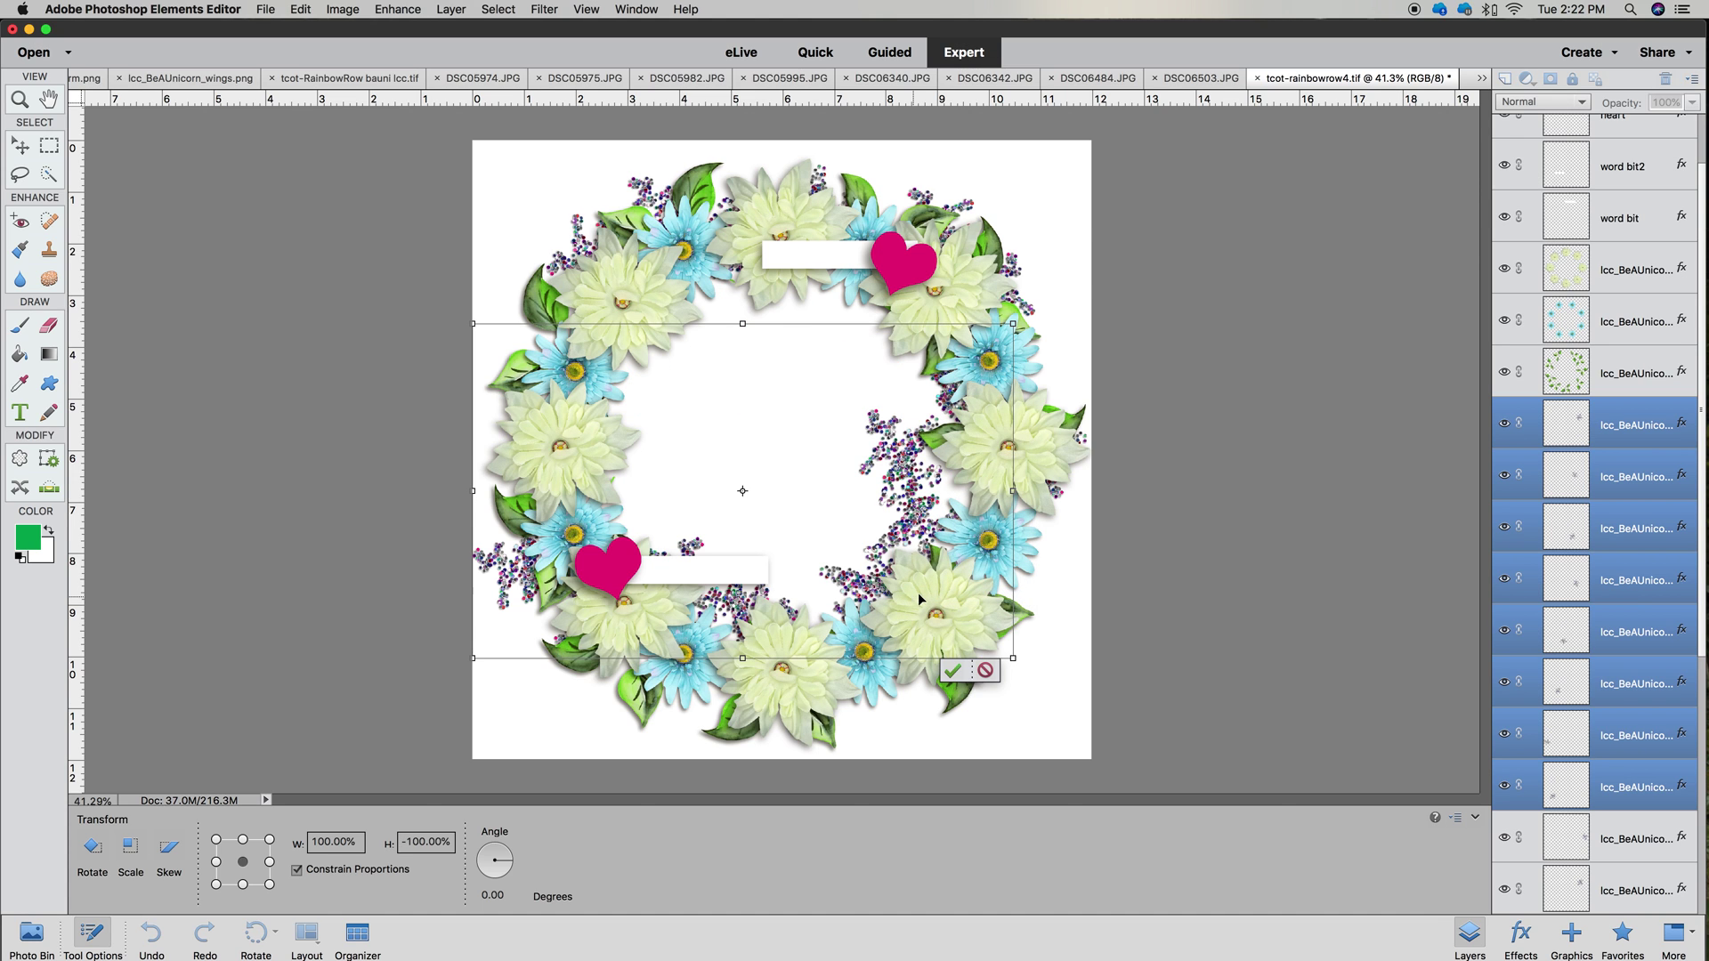
pyautogui.moveTo(1046, 324); pyautogui.dragTo(1026, 592)
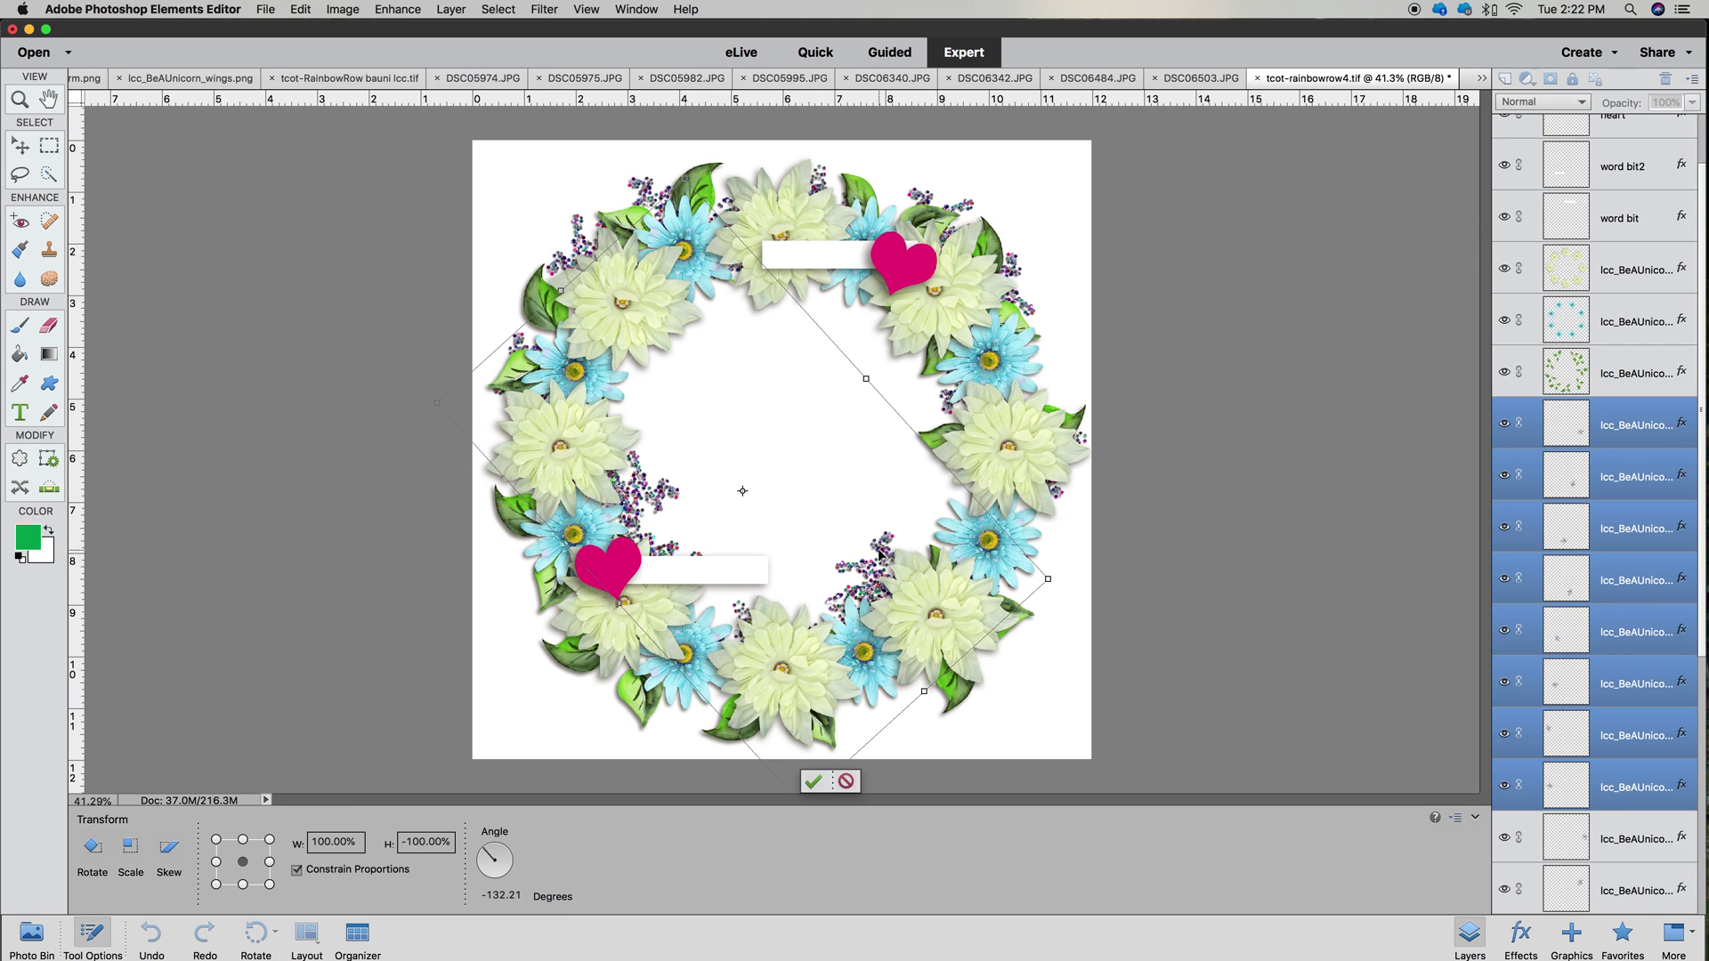
pyautogui.moveTo(880, 562); pyautogui.dragTo(867, 578)
pyautogui.moveTo(865, 584)
pyautogui.mouseDown()
pyautogui.moveTo(887, 596)
pyautogui.moveTo(865, 602)
pyautogui.mouseUp()
pyautogui.click(801, 781)
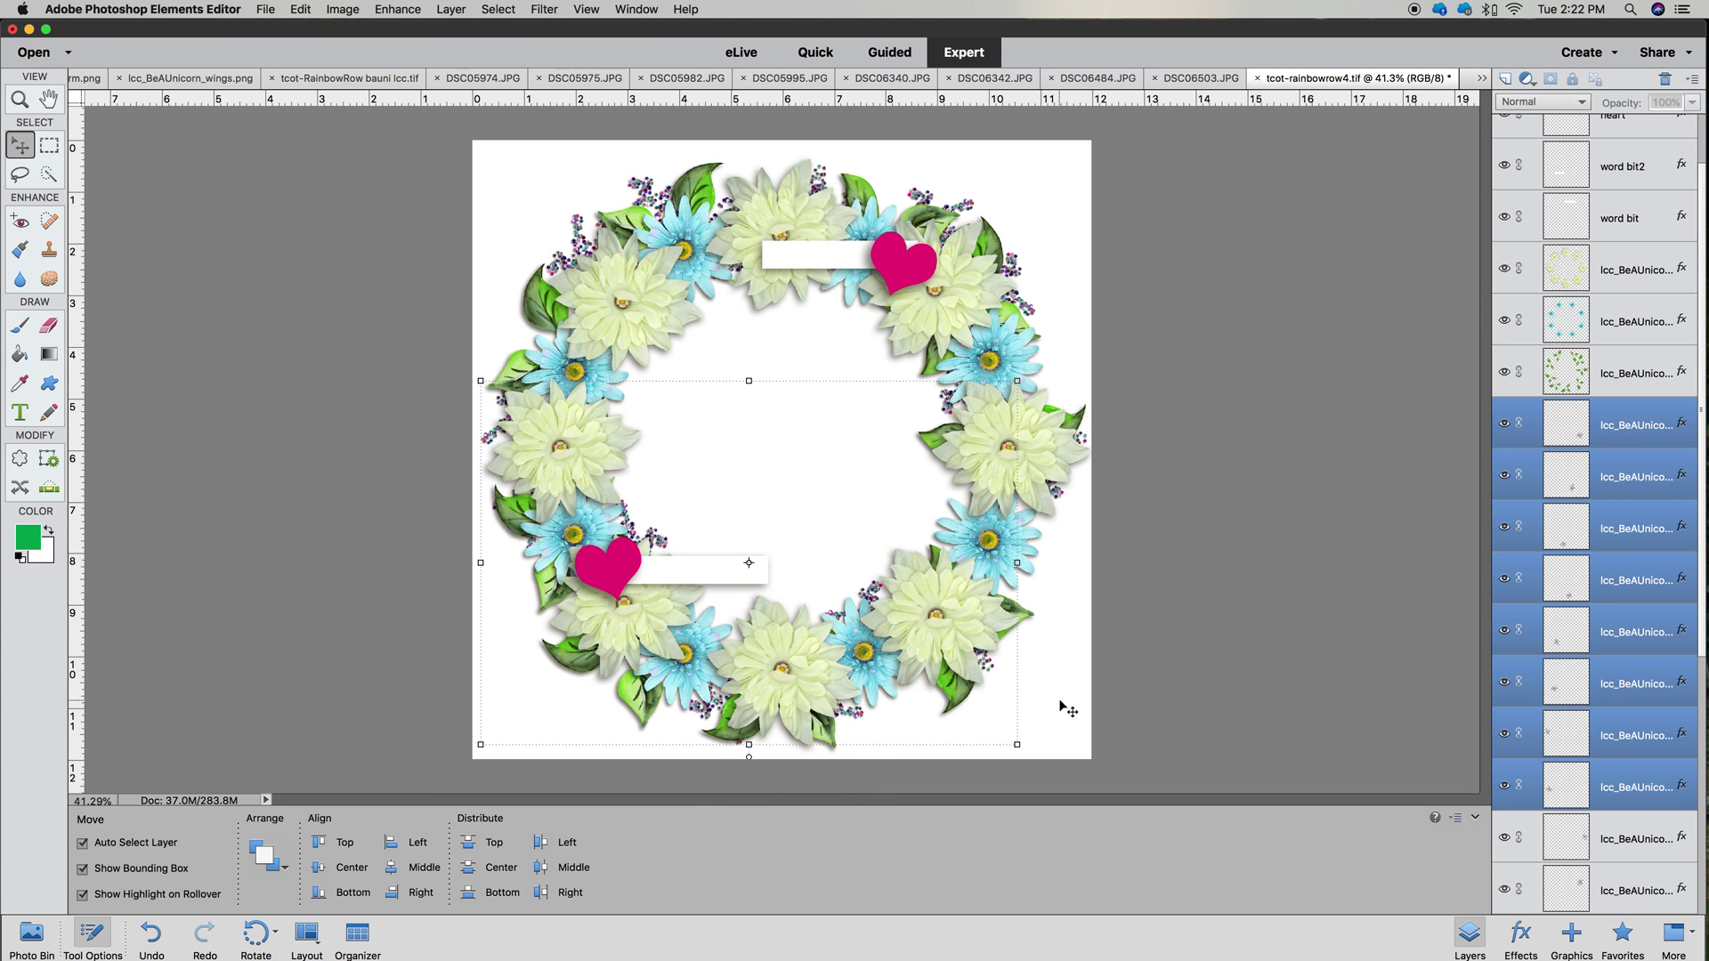
# Move one glitter cluster behind the lower-right cream flower, just below the blue flower, and rotate it to about 58 degrees
pyautogui.click(1068, 671)
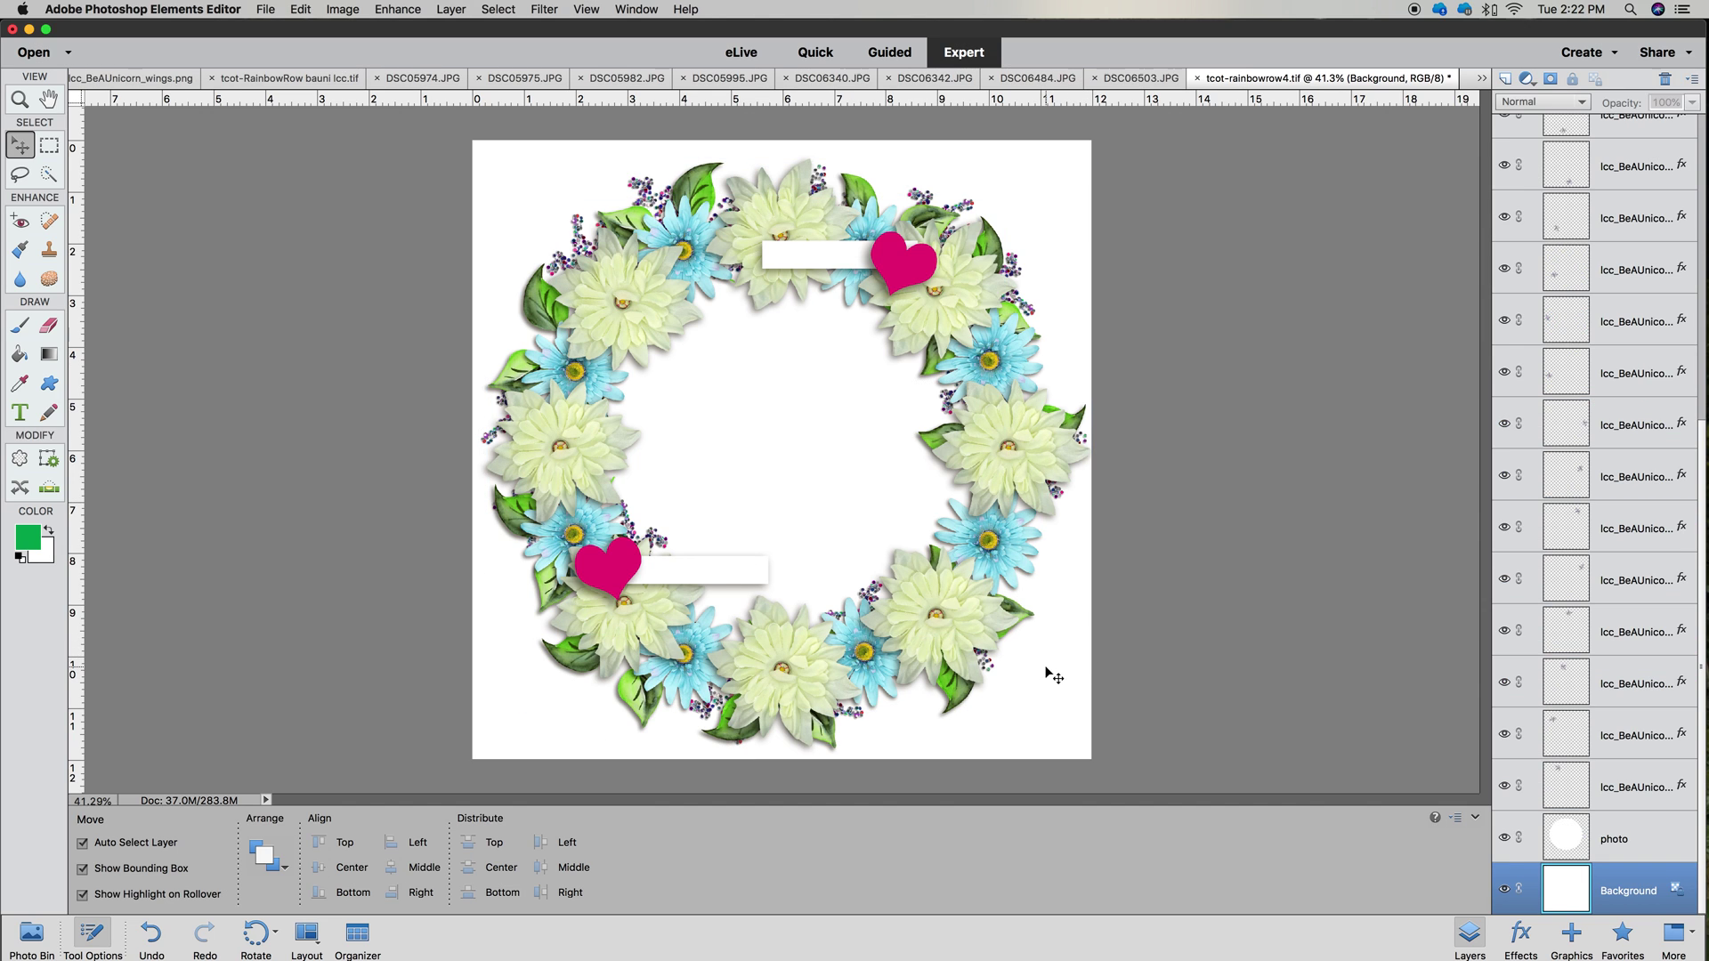
pyautogui.moveTo(1000, 656); pyautogui.dragTo(1012, 594)
pyautogui.moveTo(1034, 522); pyautogui.dragTo(1080, 601)
pyautogui.moveTo(983, 644); pyautogui.dragTo(983, 644)
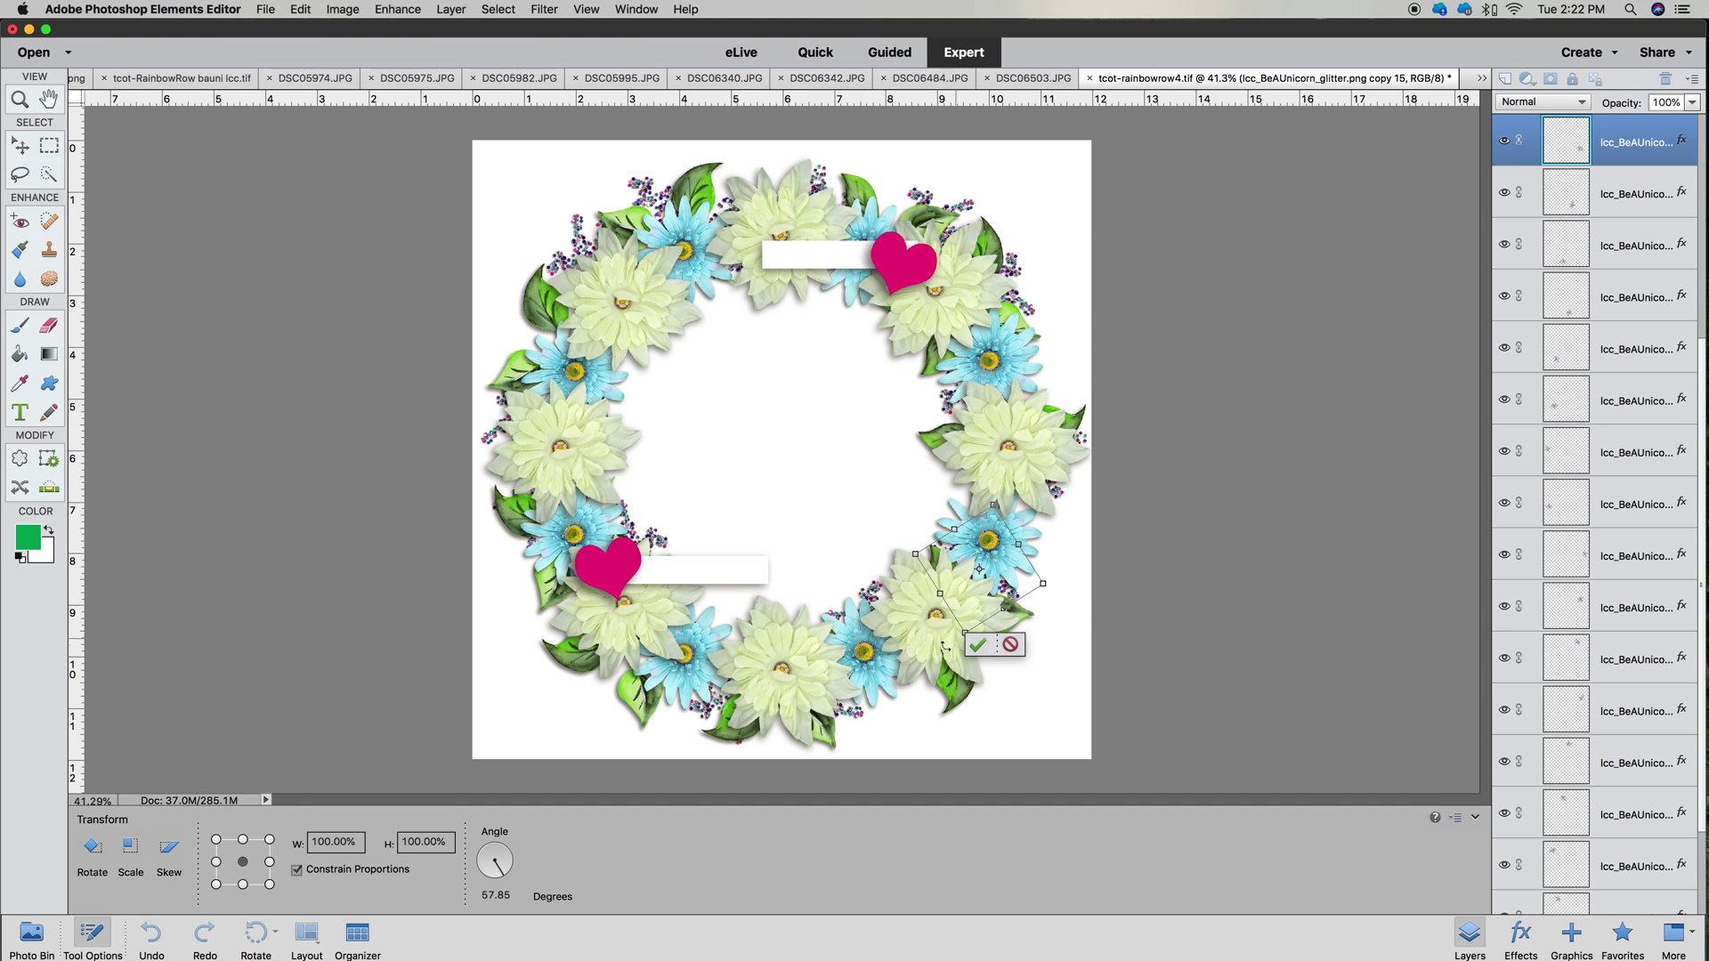
pyautogui.click(977, 645)
# Tuck stray glitter clusters behind the bottom-right blue flower, the lower-left cream flower and the lower-left blue flower
pyautogui.moveTo(865, 601); pyautogui.dragTo(897, 623)
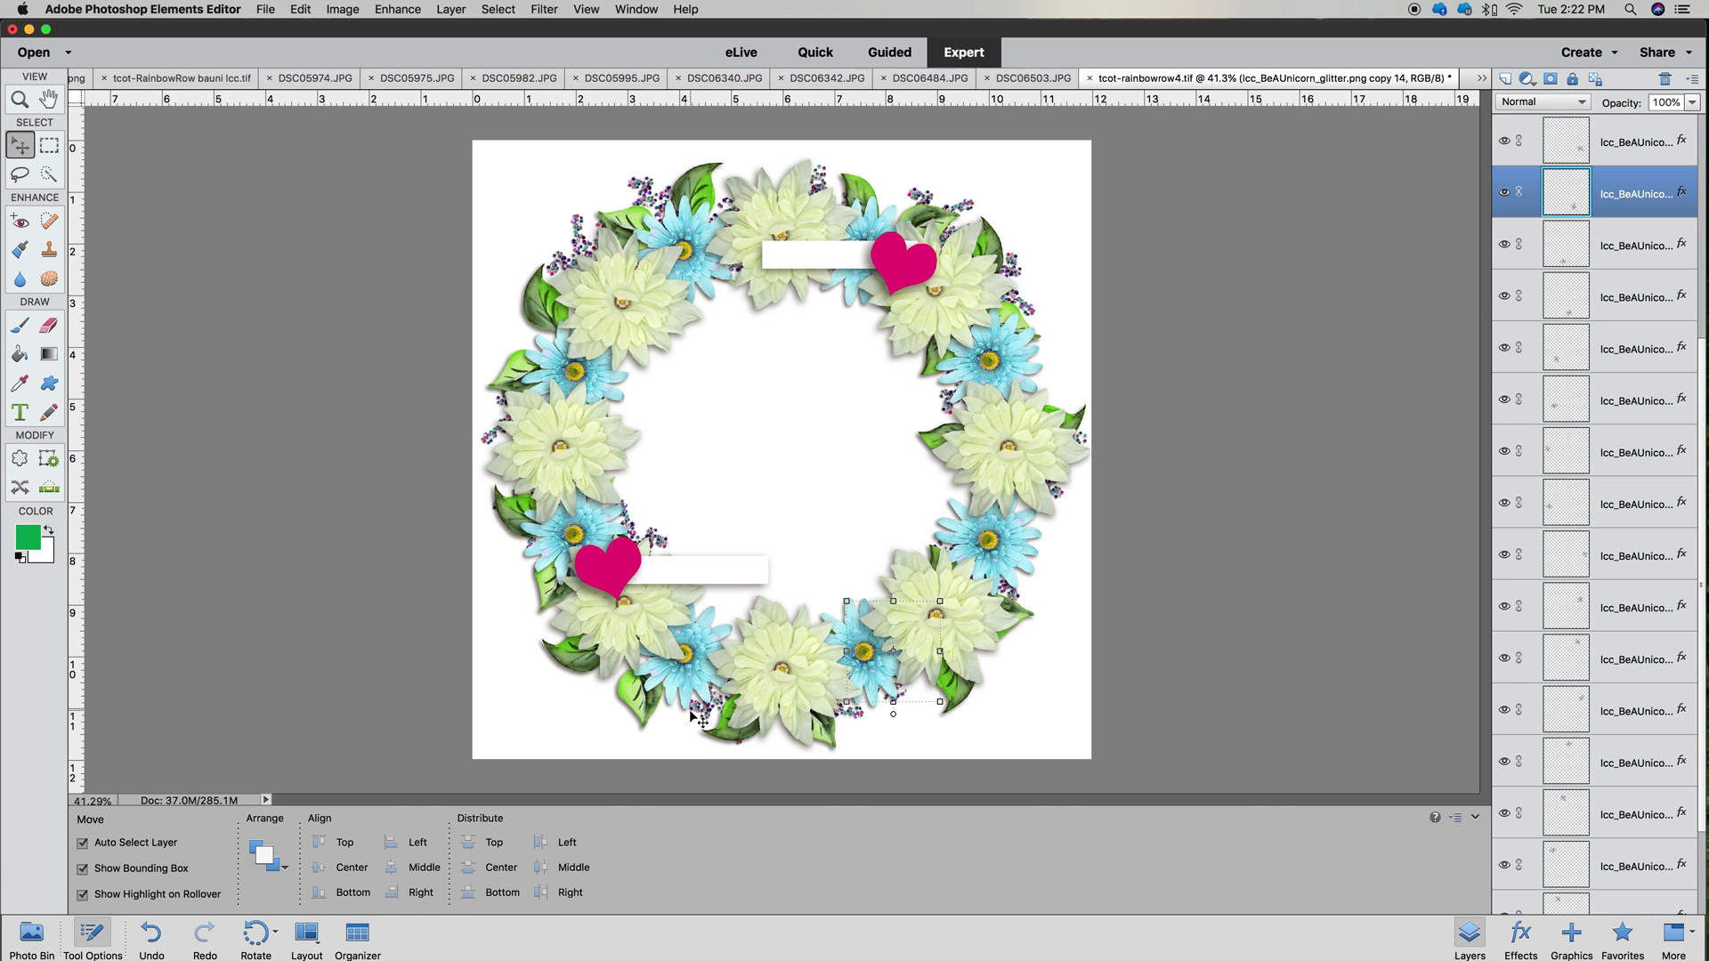
pyautogui.click(666, 548)
pyautogui.moveTo(666, 548); pyautogui.dragTo(639, 631)
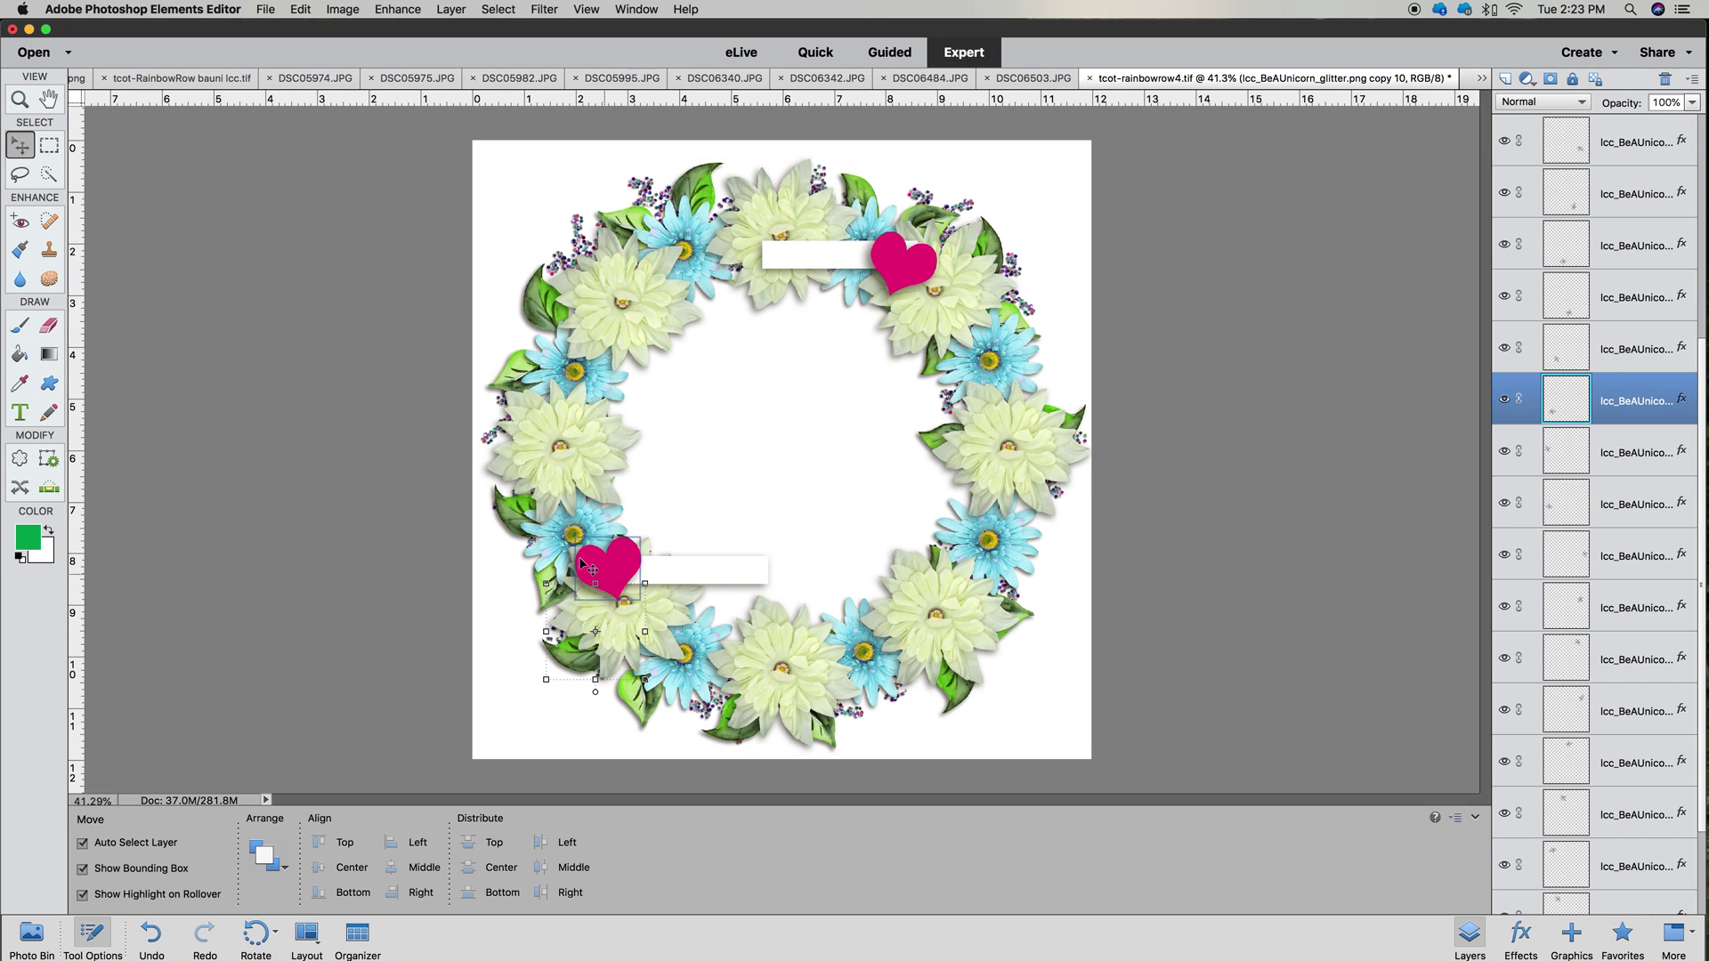
pyautogui.moveTo(532, 544); pyautogui.dragTo(529, 551)
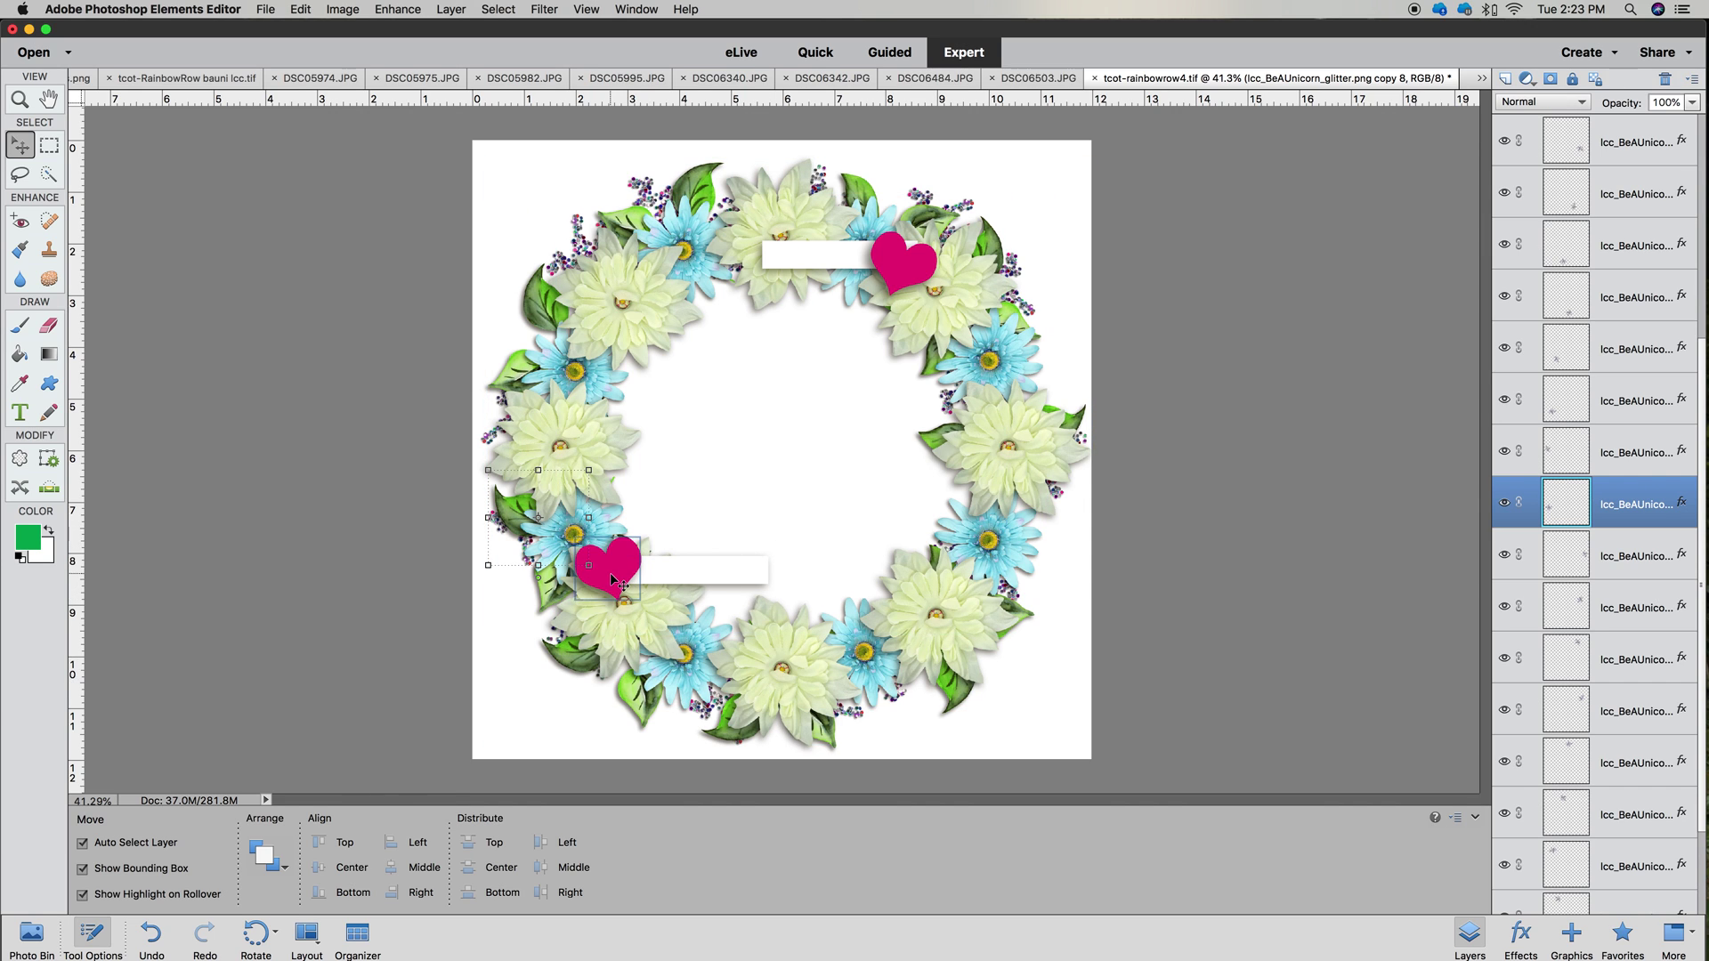
# Add the "Always Believe In Yourself" journal card, lcc_BeAUnicorn_journalcards_3.png, from the open files to the wreath's center
pyautogui.click(31, 934)
pyautogui.scroll(-5, 773, 878)
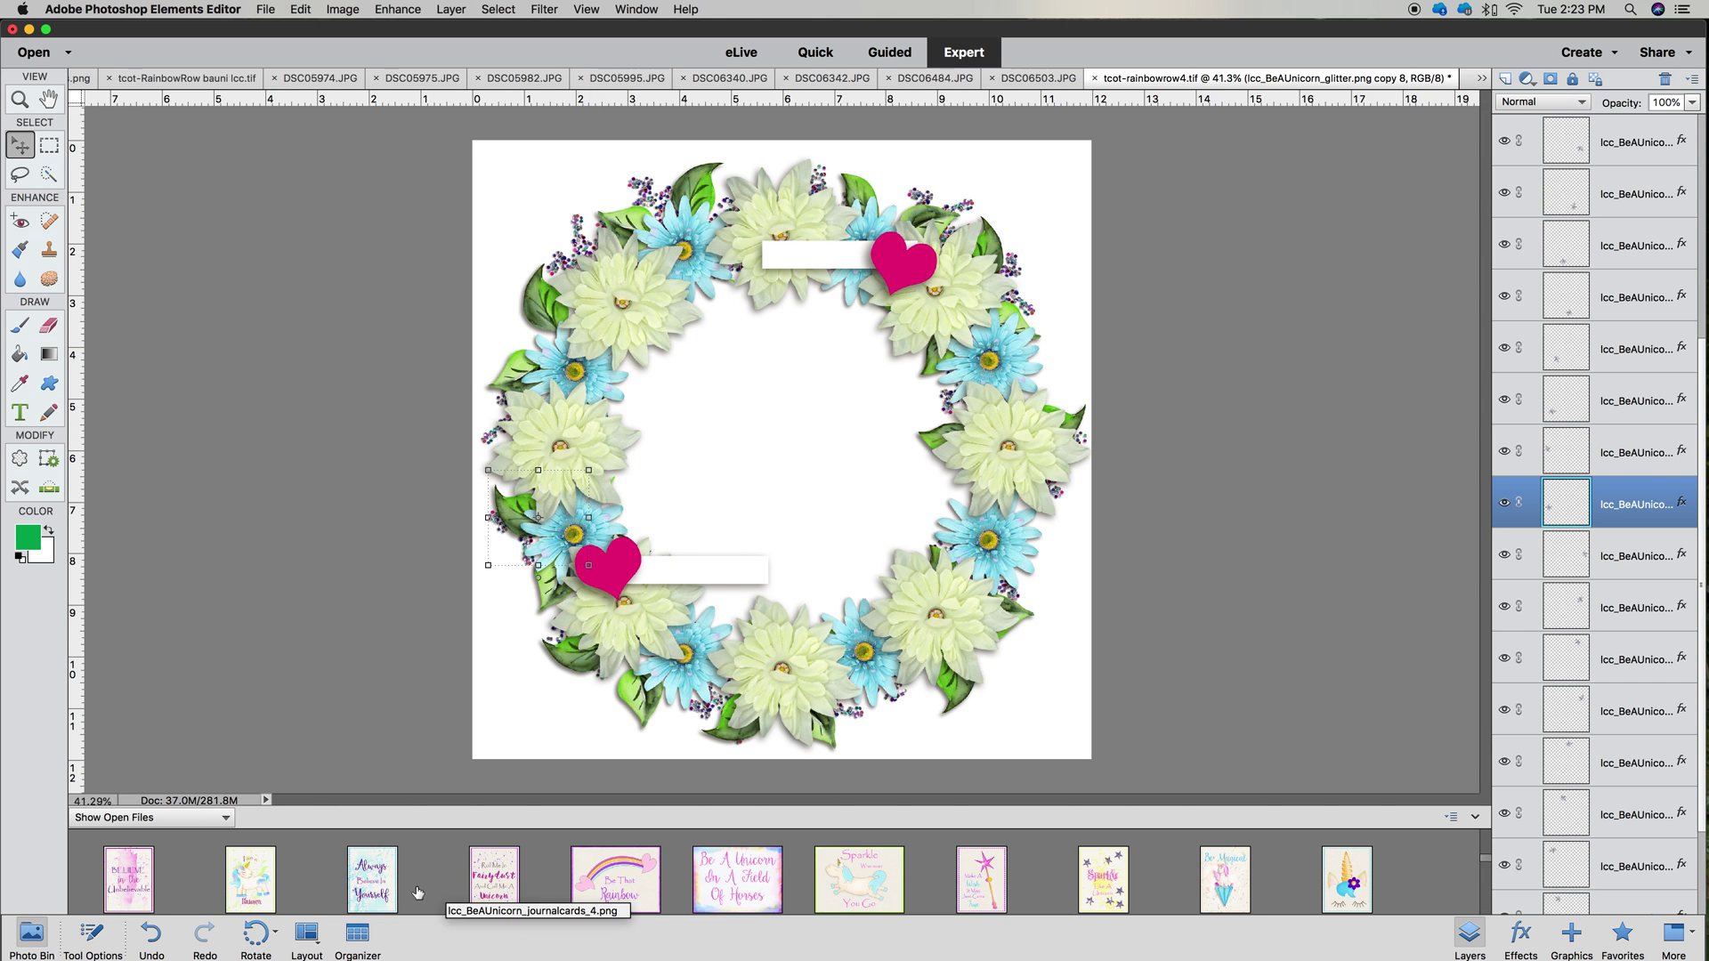
pyautogui.moveTo(379, 890); pyautogui.dragTo(796, 500)
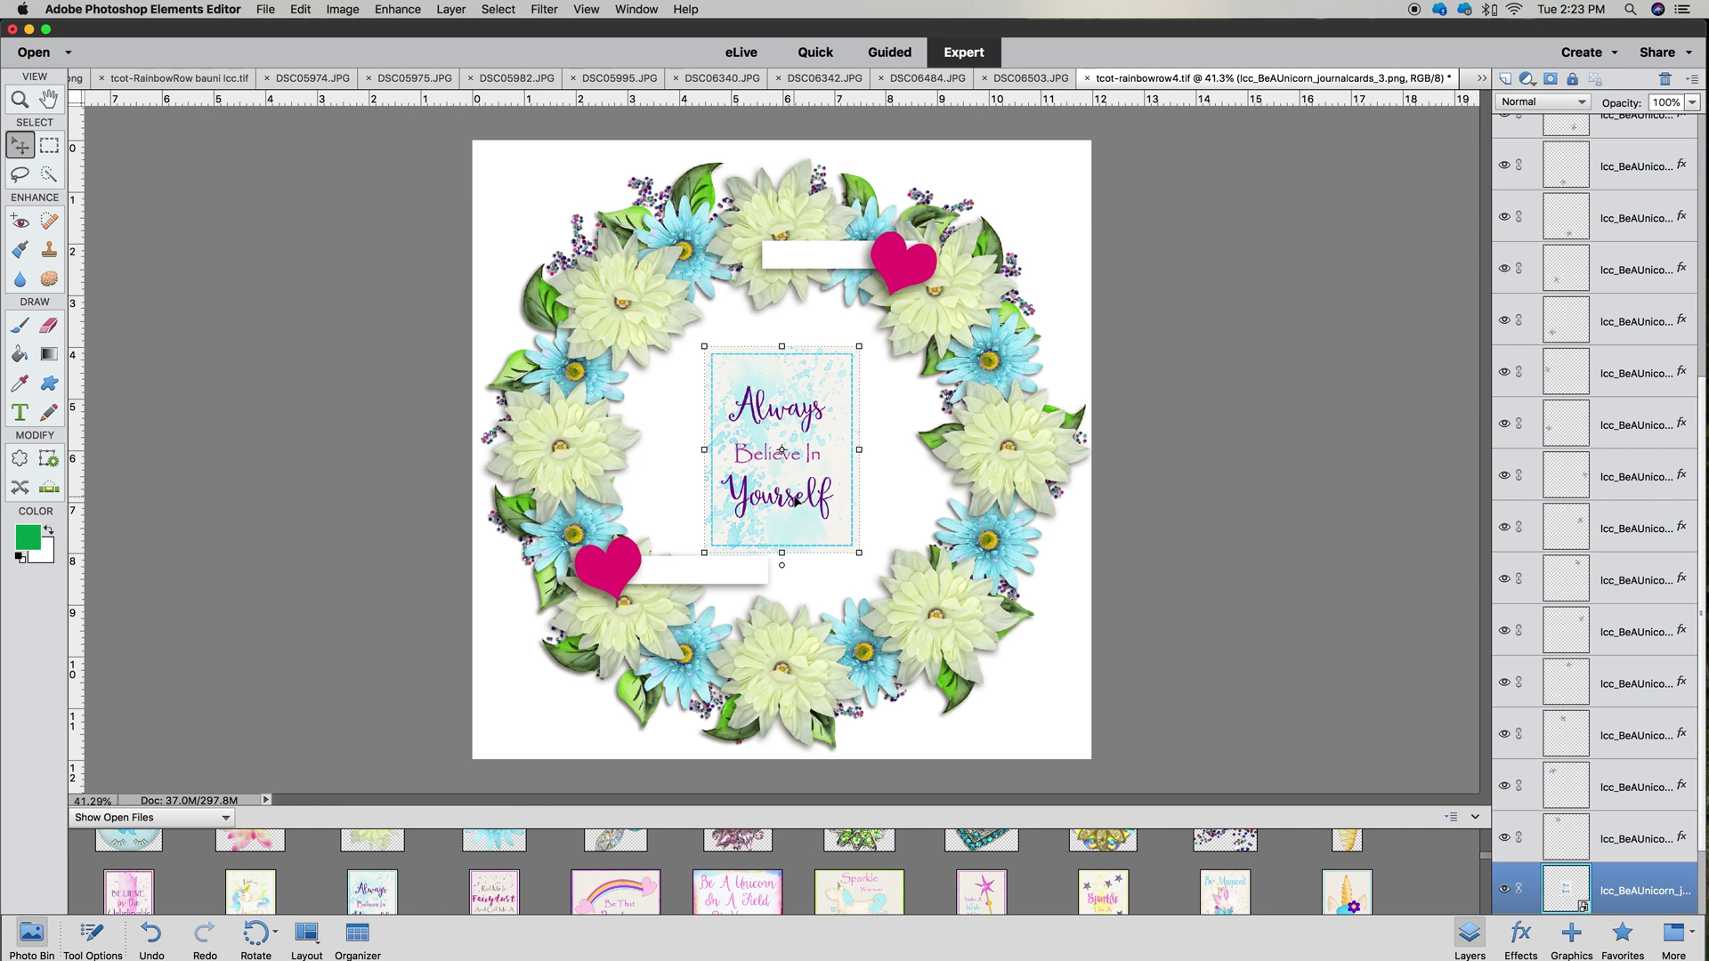
# Delete the lower-left heart and its white word strip, layers heart2 and word bit2
pyautogui.click(620, 569)
pyautogui.press('Delete')
pyautogui.press('Delete')
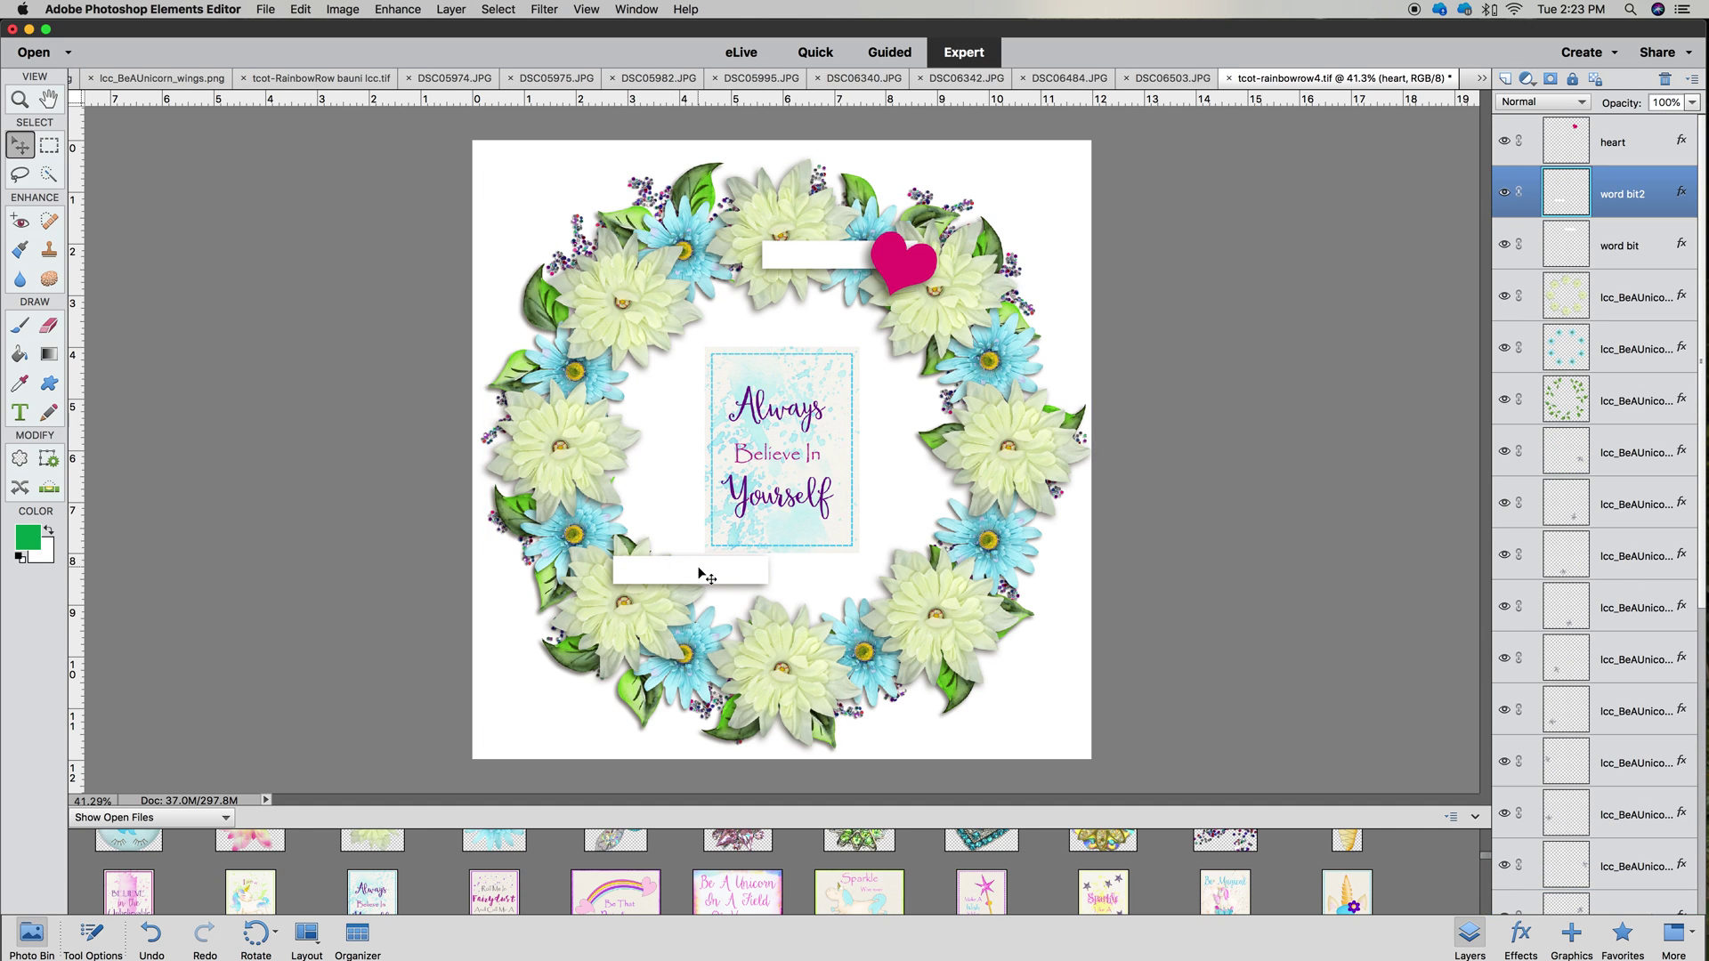
# Bring the journal card to the front over the wreath's lower-left flowers, scale it to about 79% and rotate it to about -5.4 degrees
pyautogui.moveTo(786, 445); pyautogui.dragTo(698, 501)
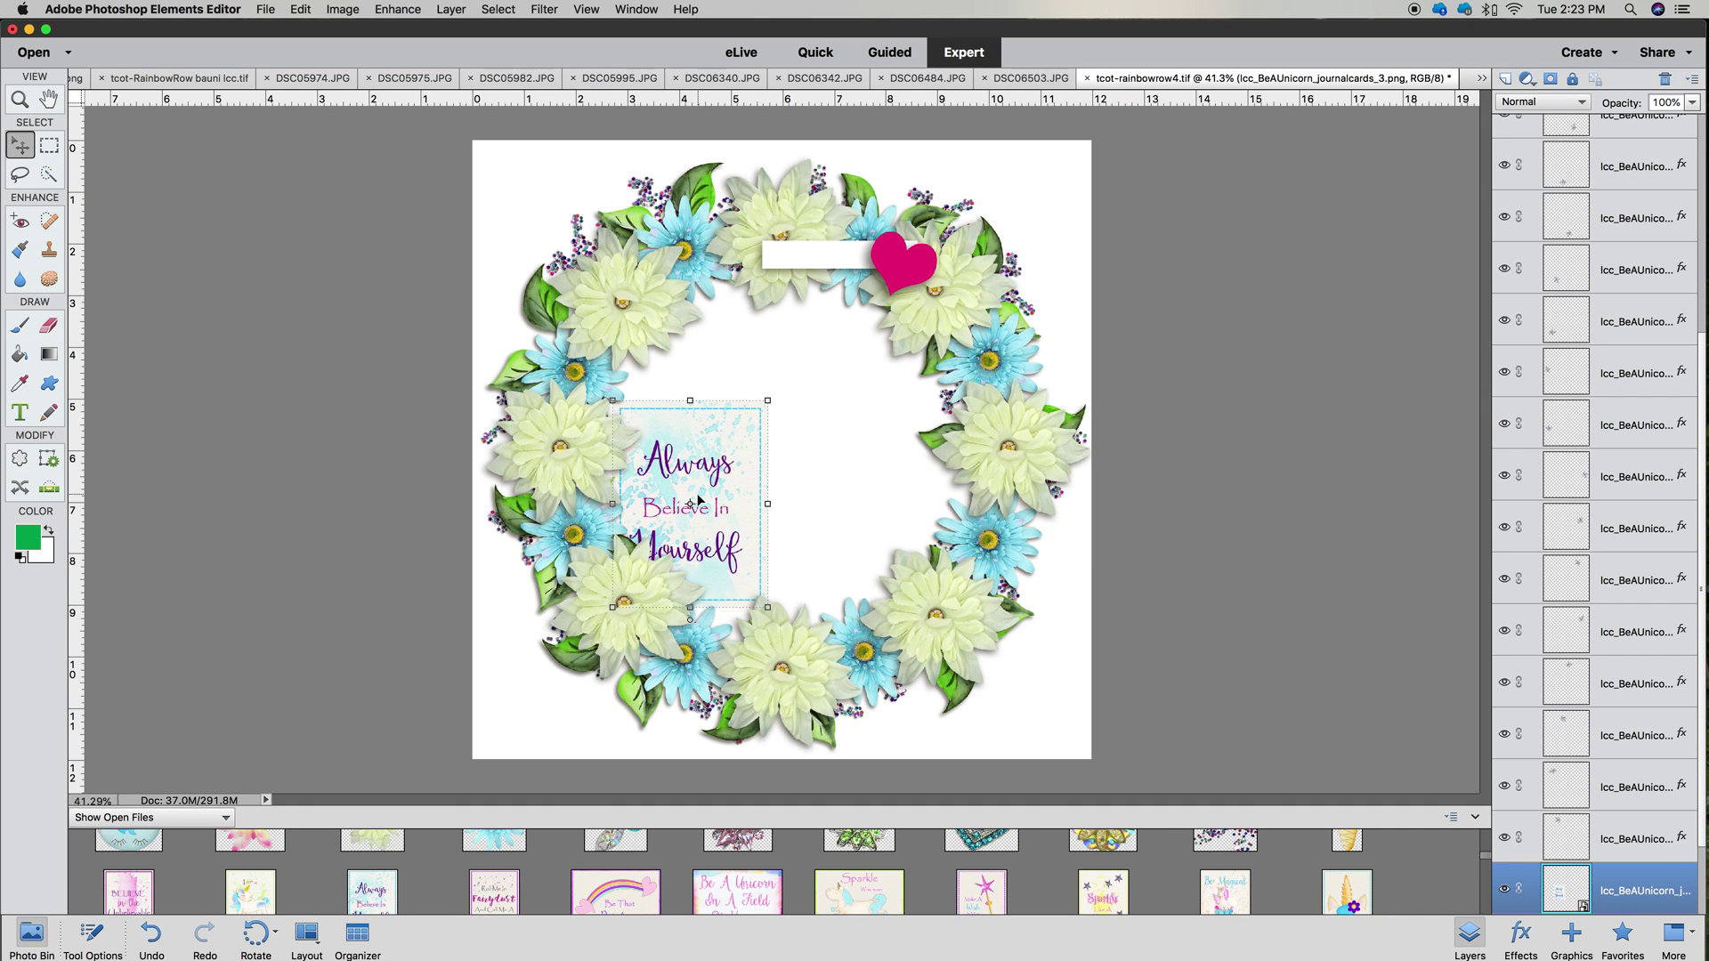
pyautogui.rightClick(698, 501)
pyautogui.click(728, 580)
pyautogui.moveTo(712, 468); pyautogui.dragTo(695, 494)
pyautogui.moveTo(753, 428); pyautogui.dragTo(727, 460)
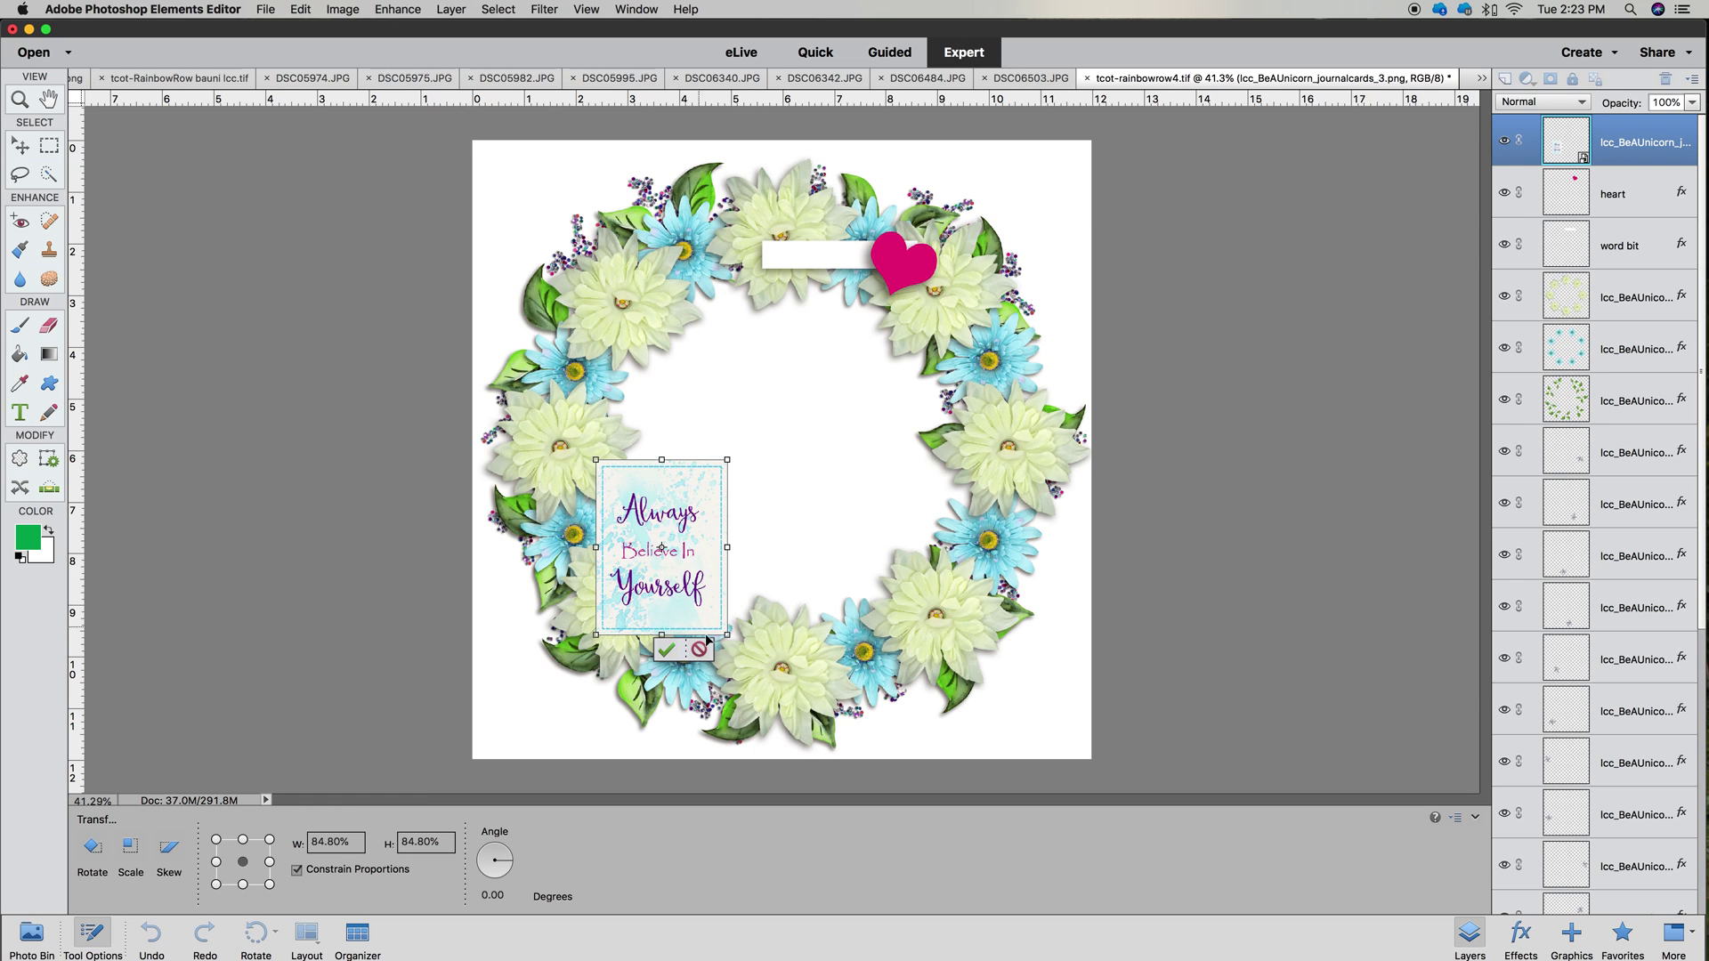
pyautogui.moveTo(728, 633); pyautogui.dragTo(738, 635)
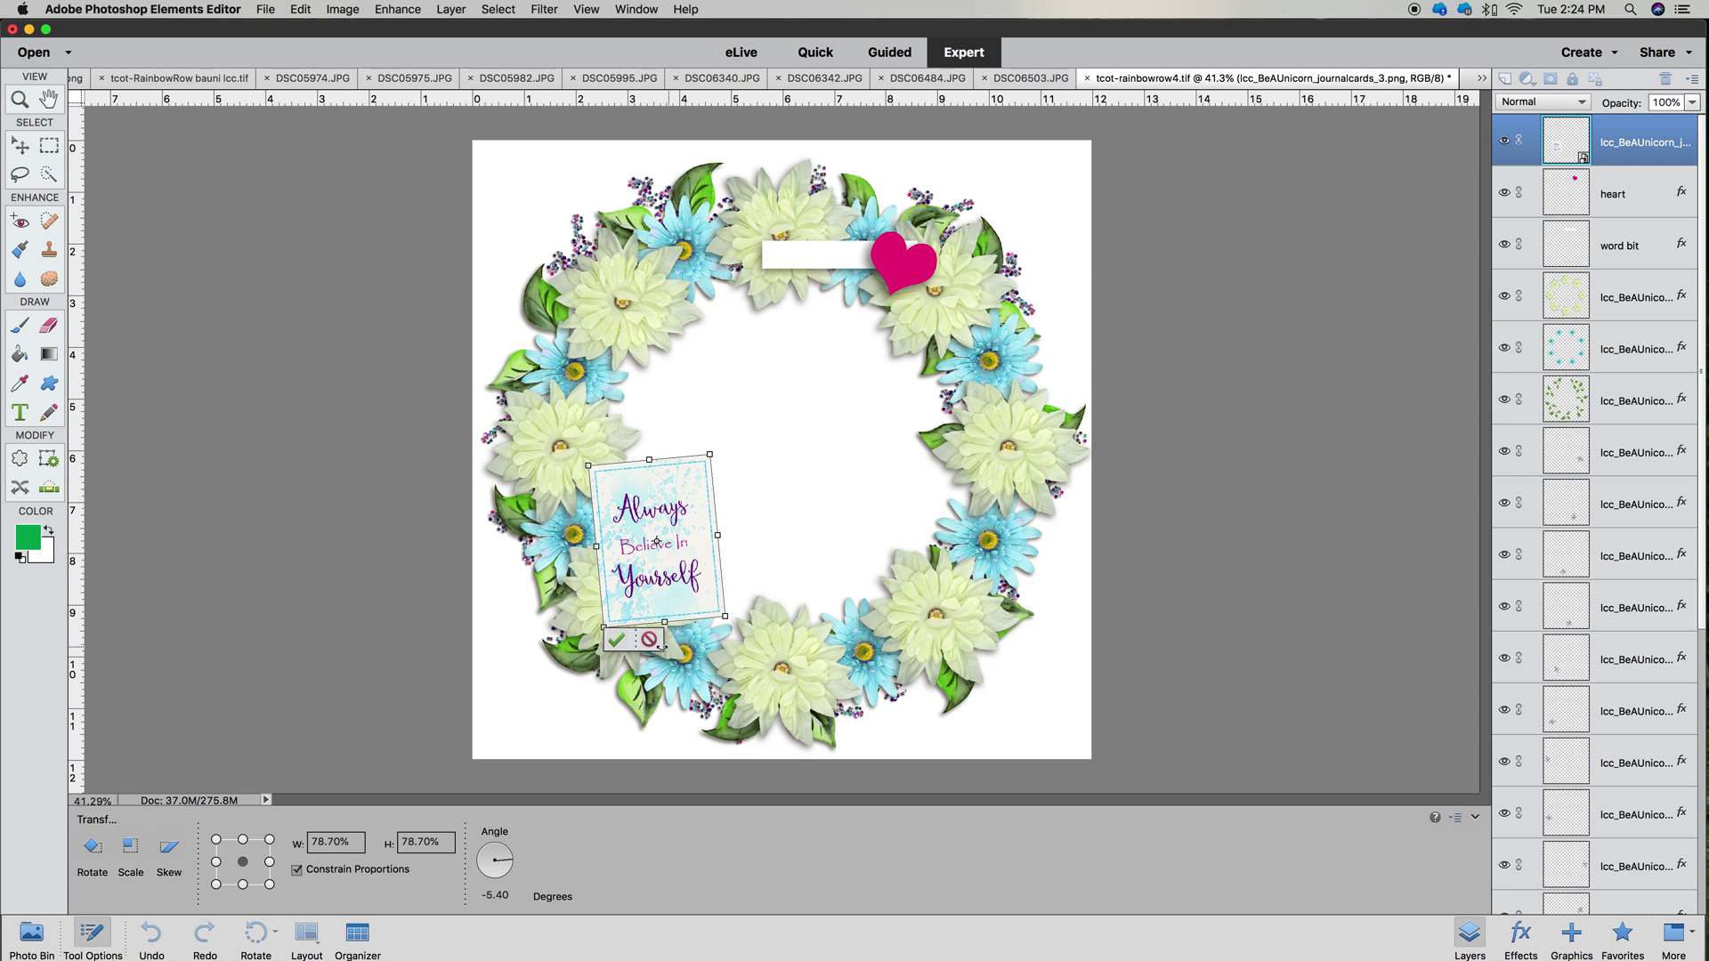
pyautogui.click(615, 640)
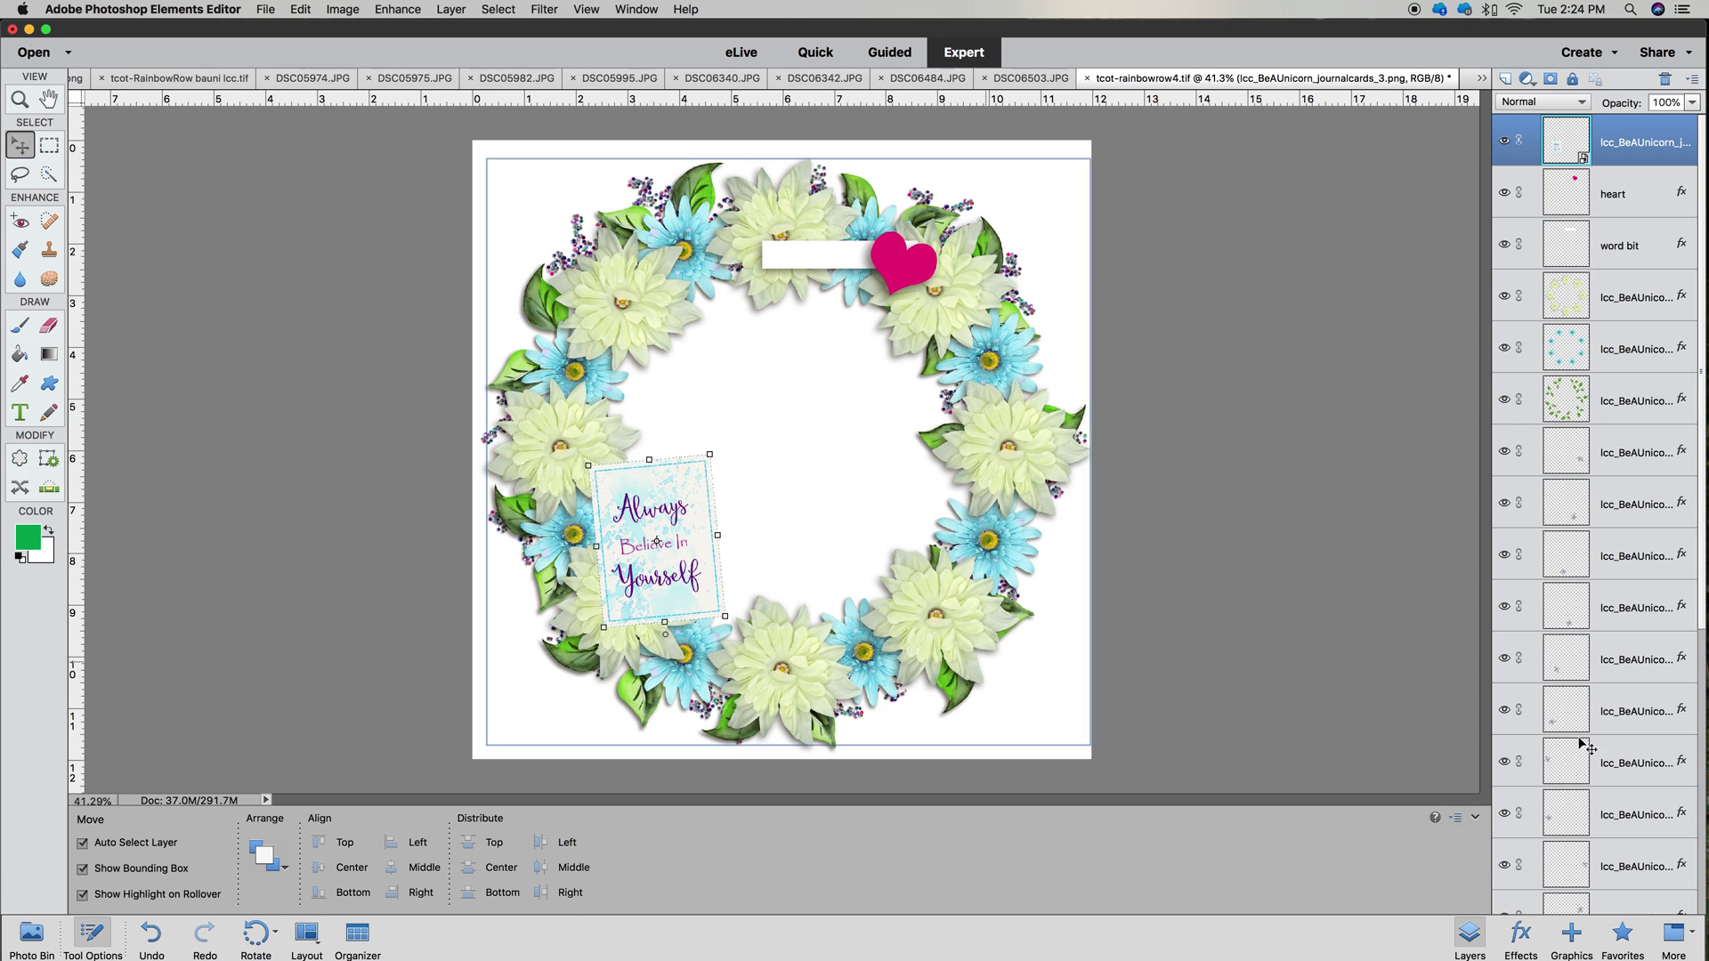
# Apply the sd-drop-shadow-45-paper3 style to the journal card and set its drop shadow size to 73 px
pyautogui.click(1521, 932)
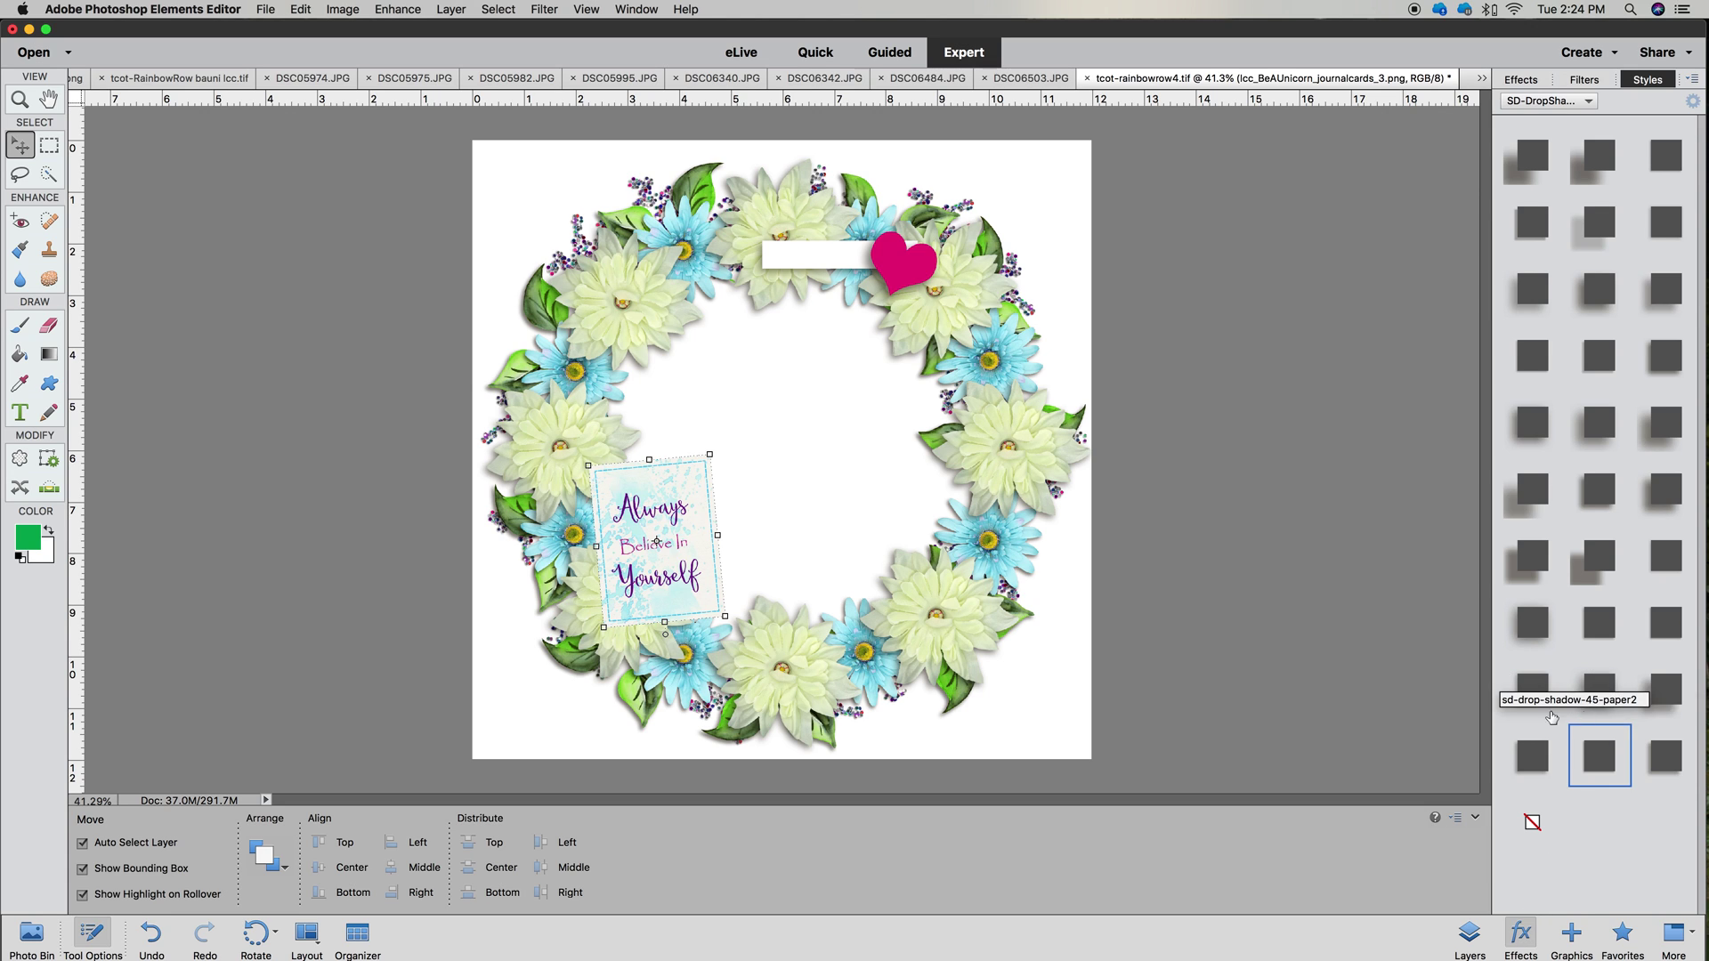
pyautogui.click(1599, 691)
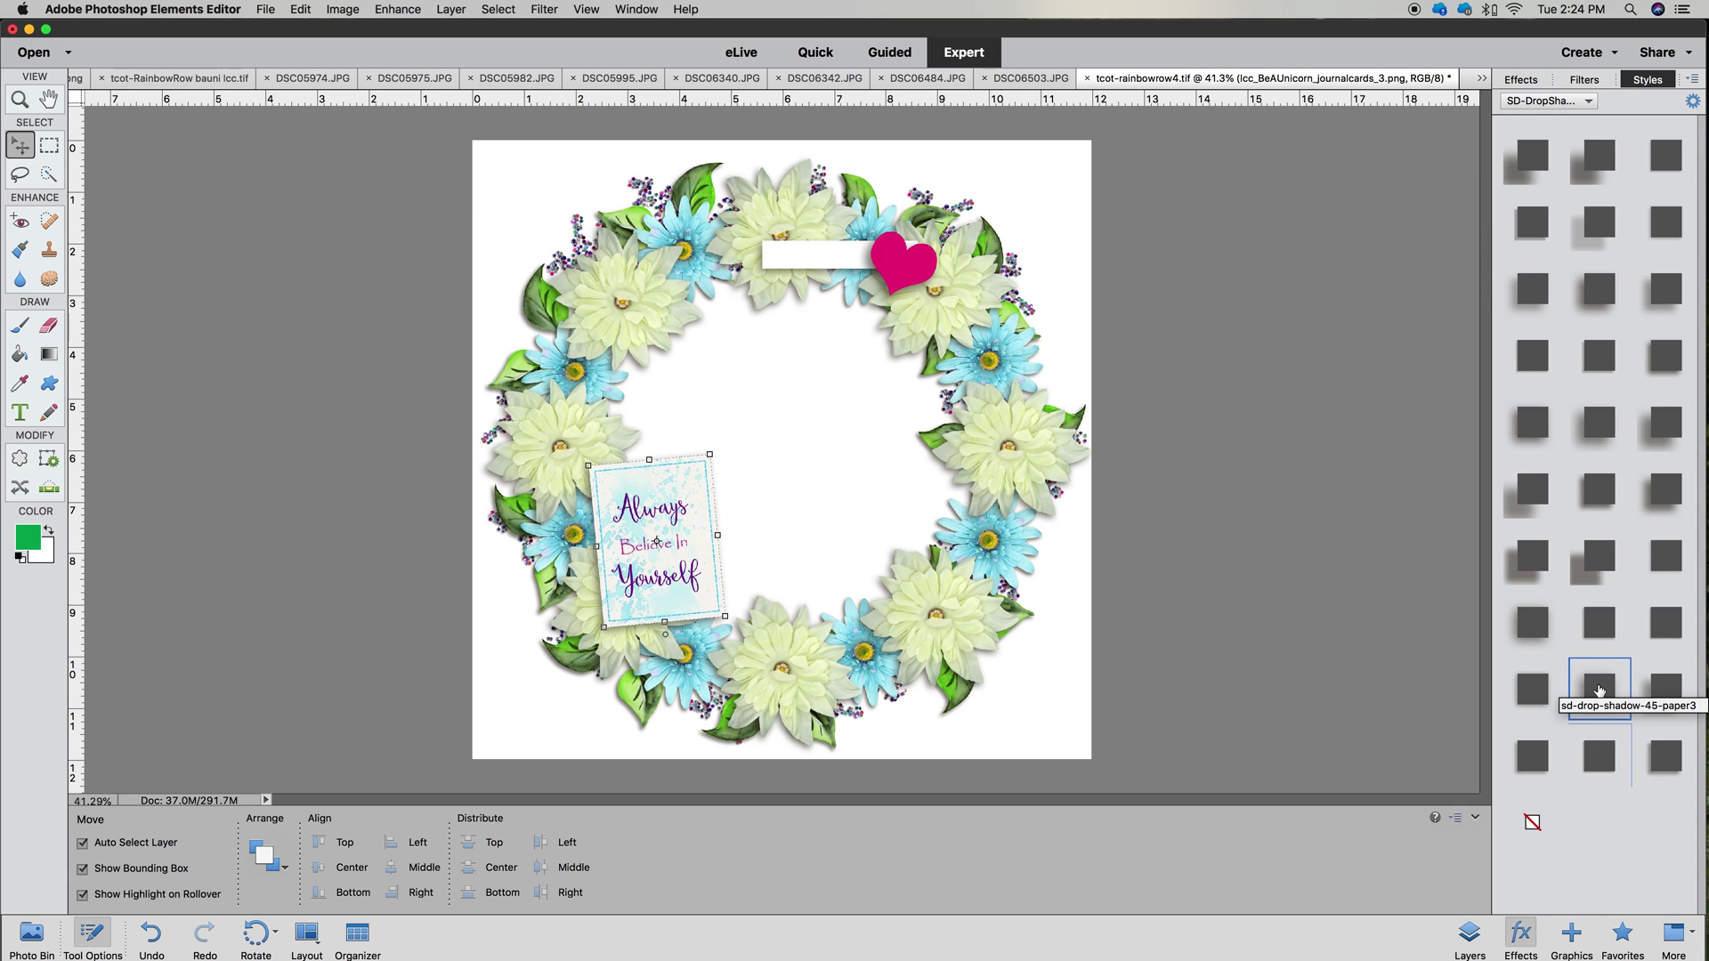
pyautogui.click(1468, 932)
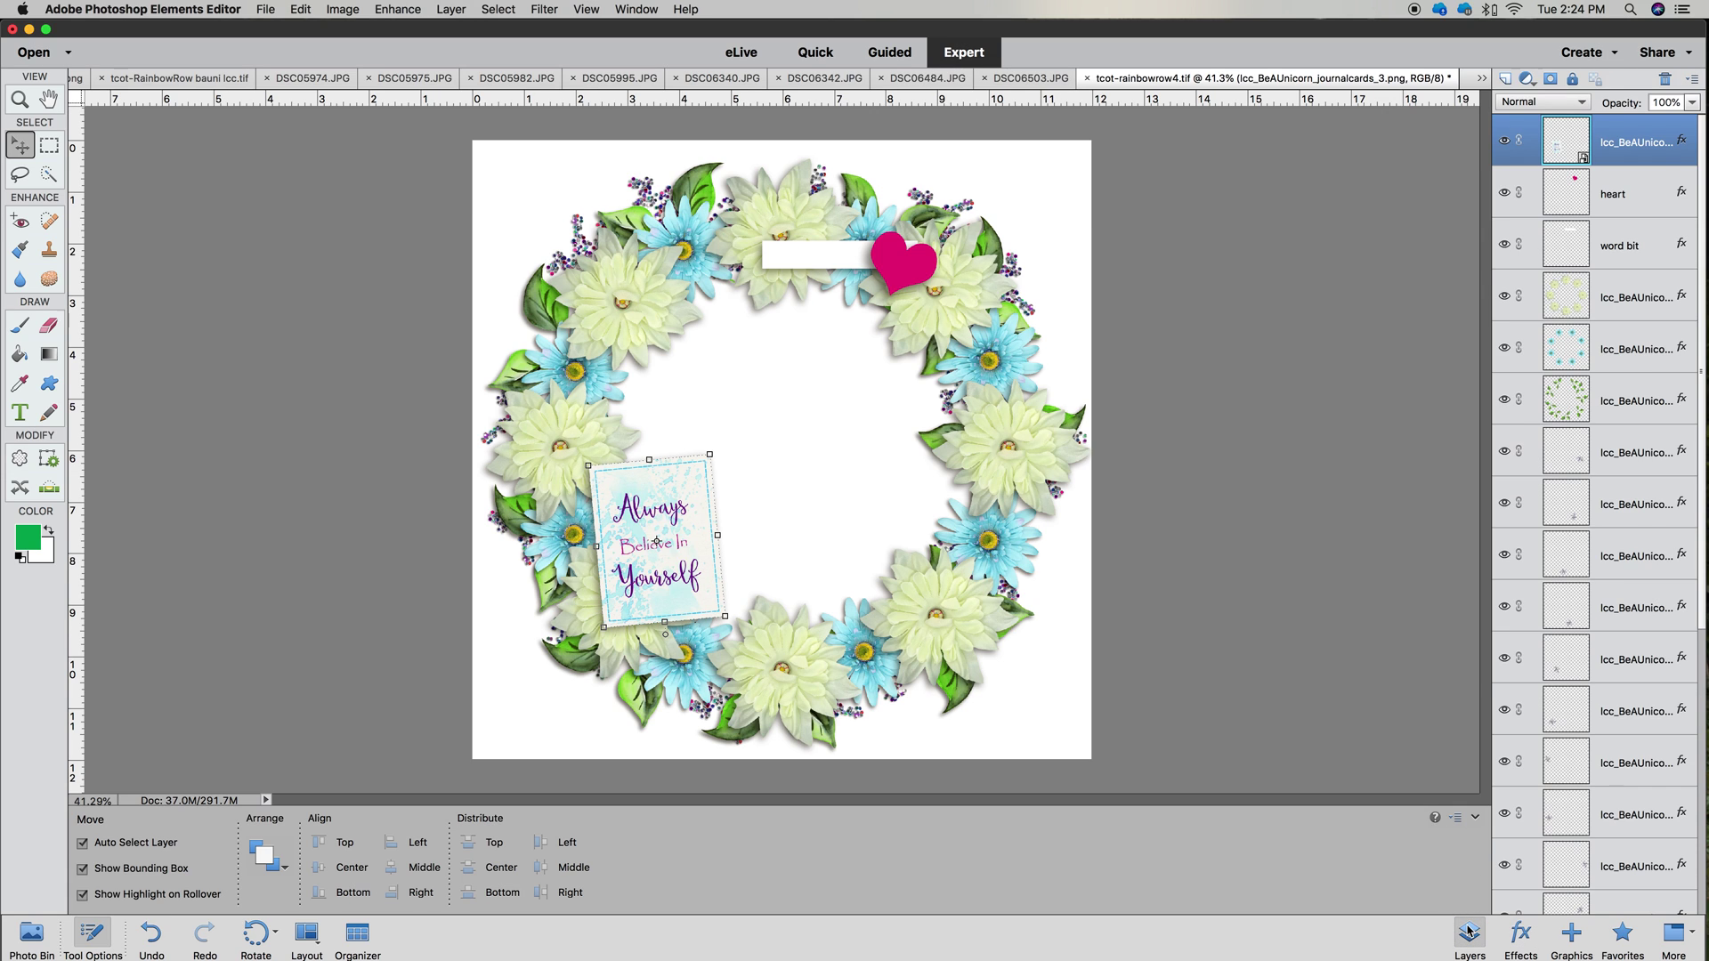
pyautogui.doubleClick(1682, 143)
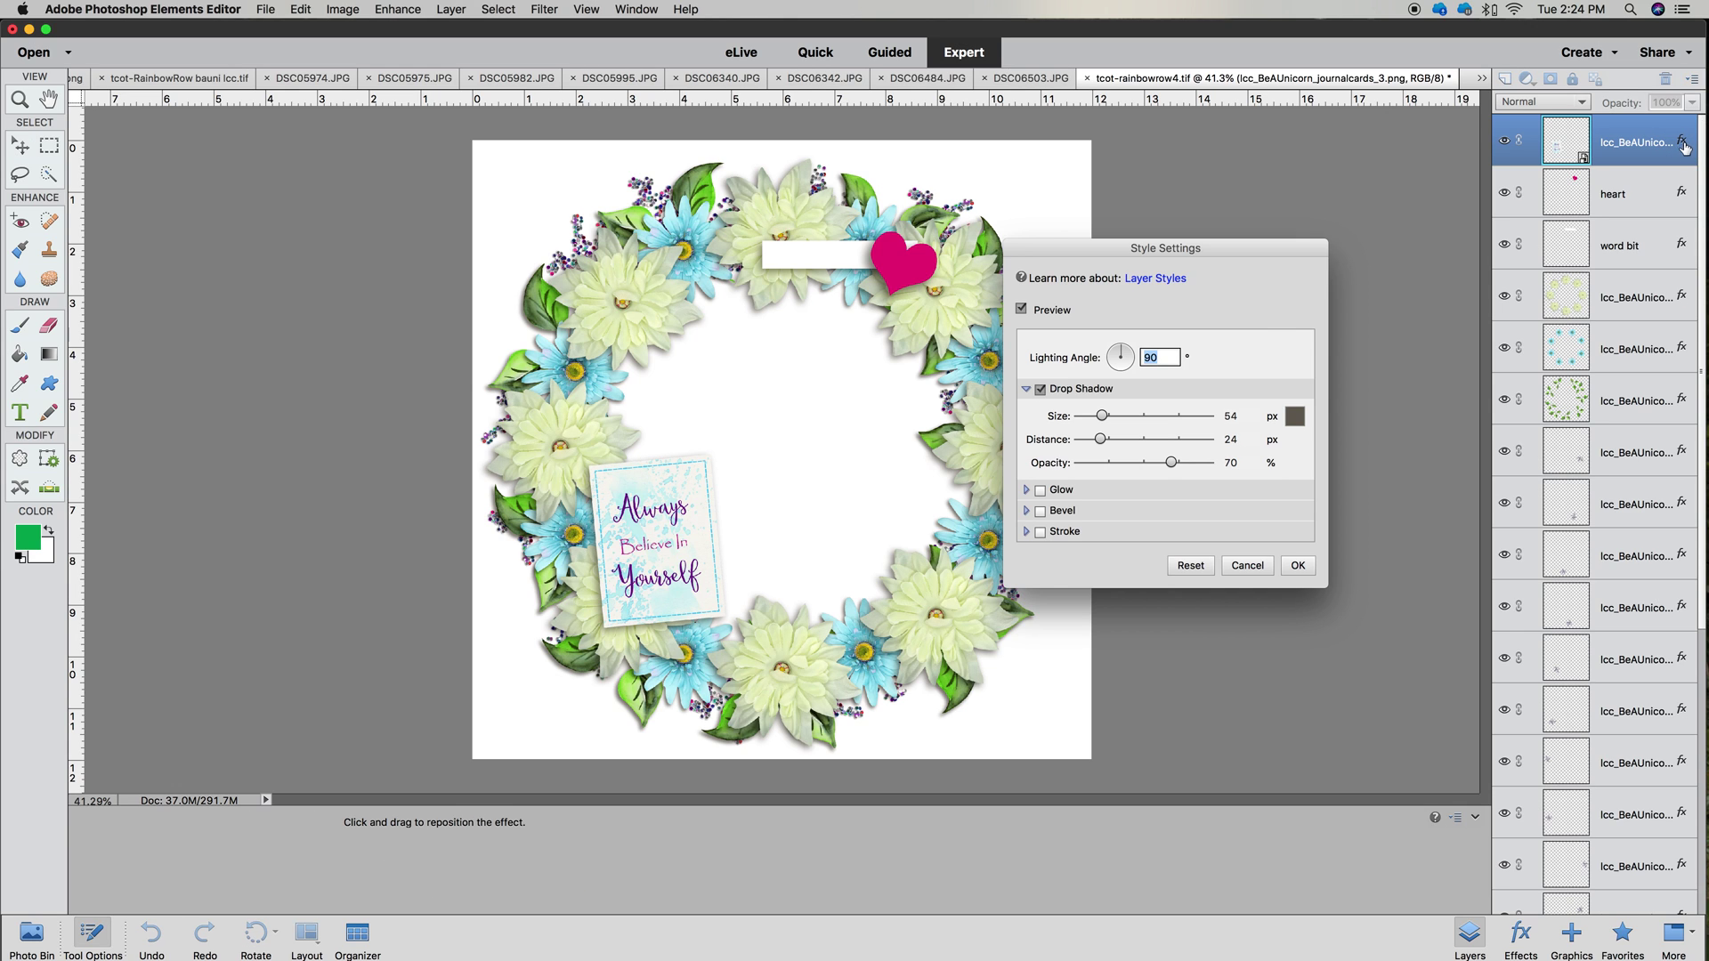
pyautogui.moveTo(1103, 420); pyautogui.dragTo(1109, 421)
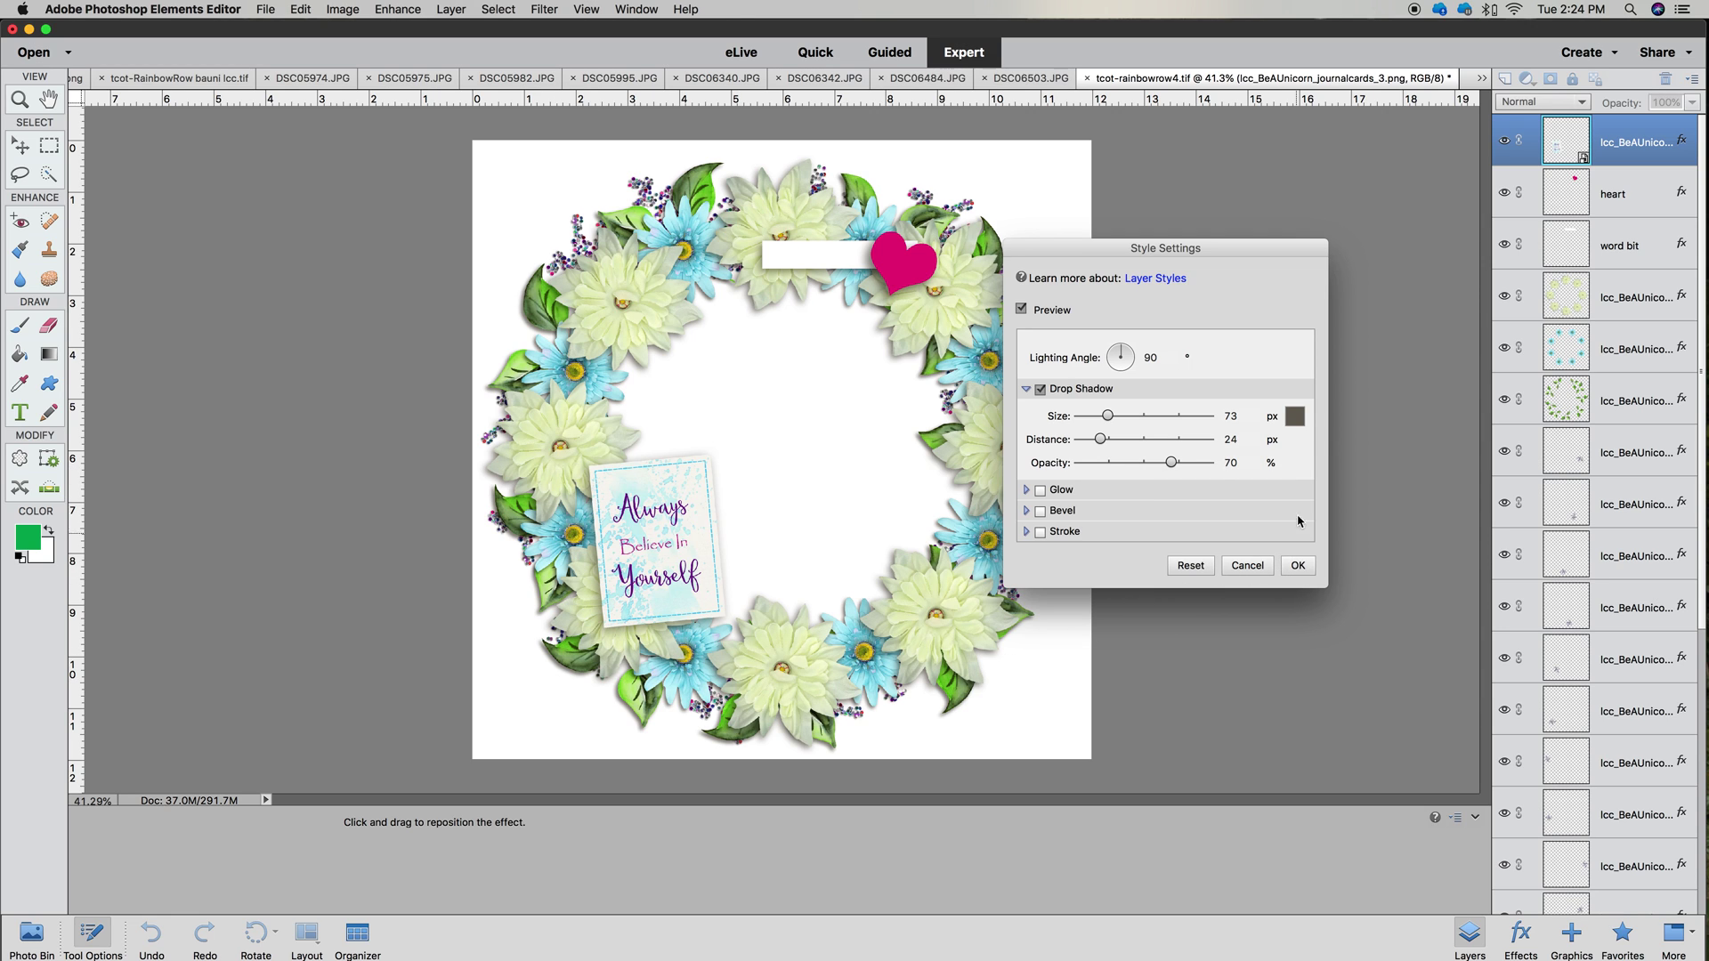
pyautogui.click(1304, 570)
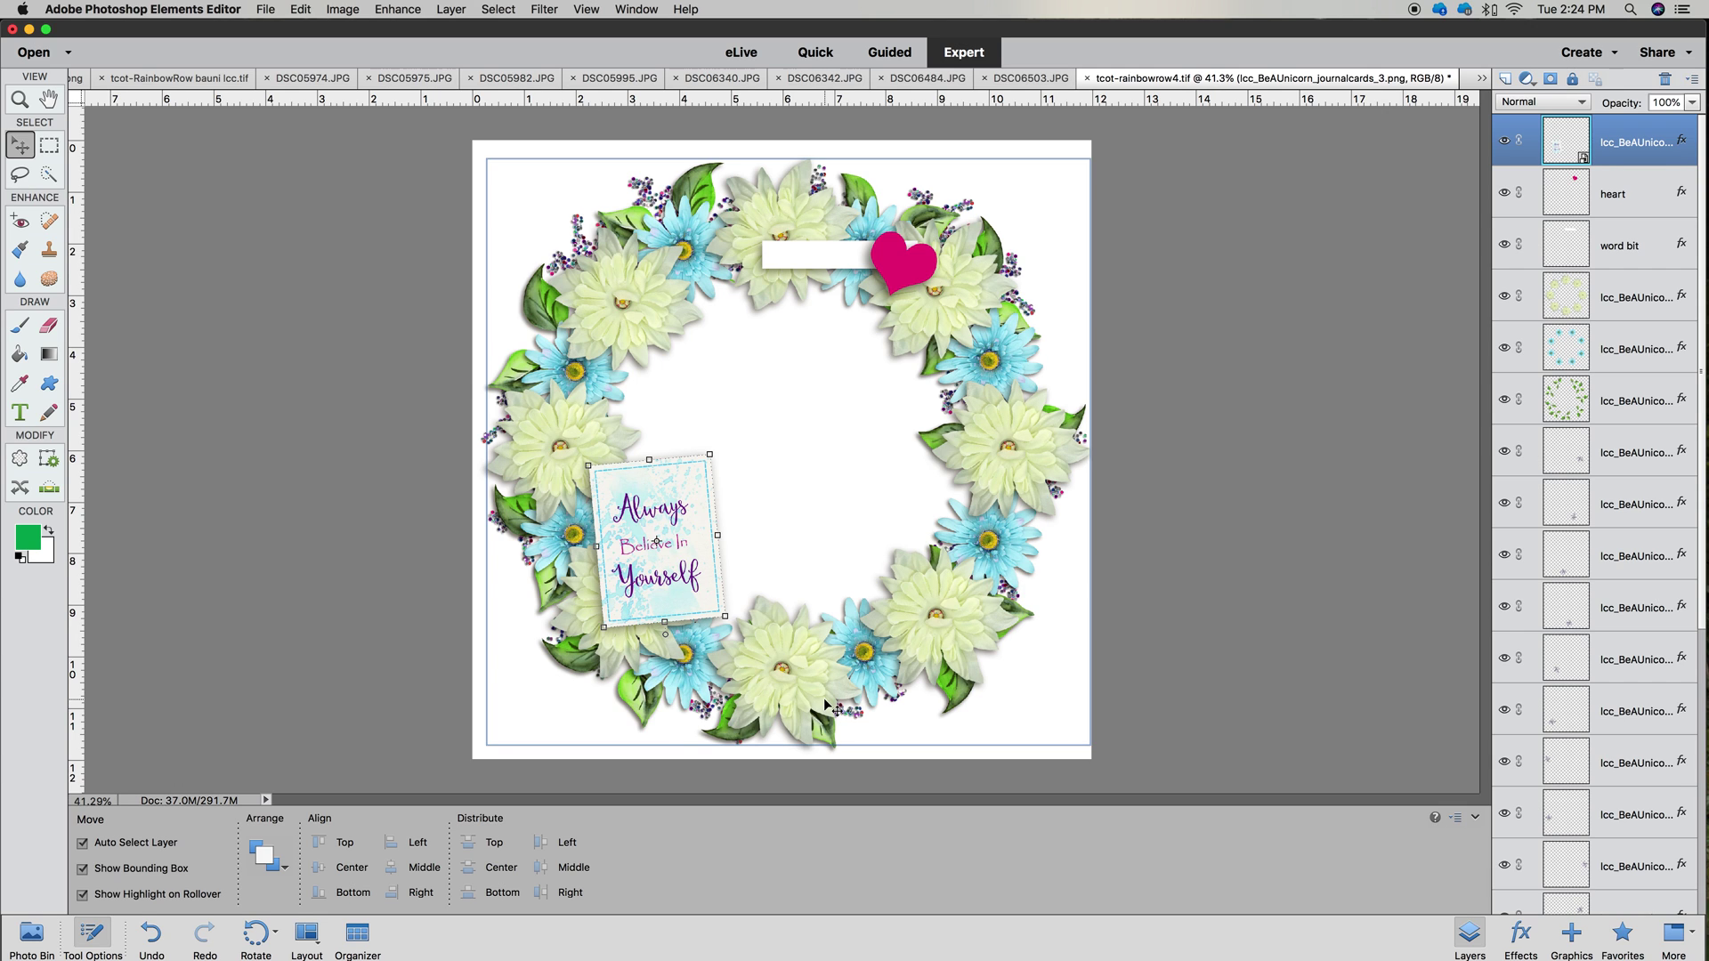
# Delete the upper-right heart and its white word strip, layers heart and word bit
pyautogui.click(898, 267)
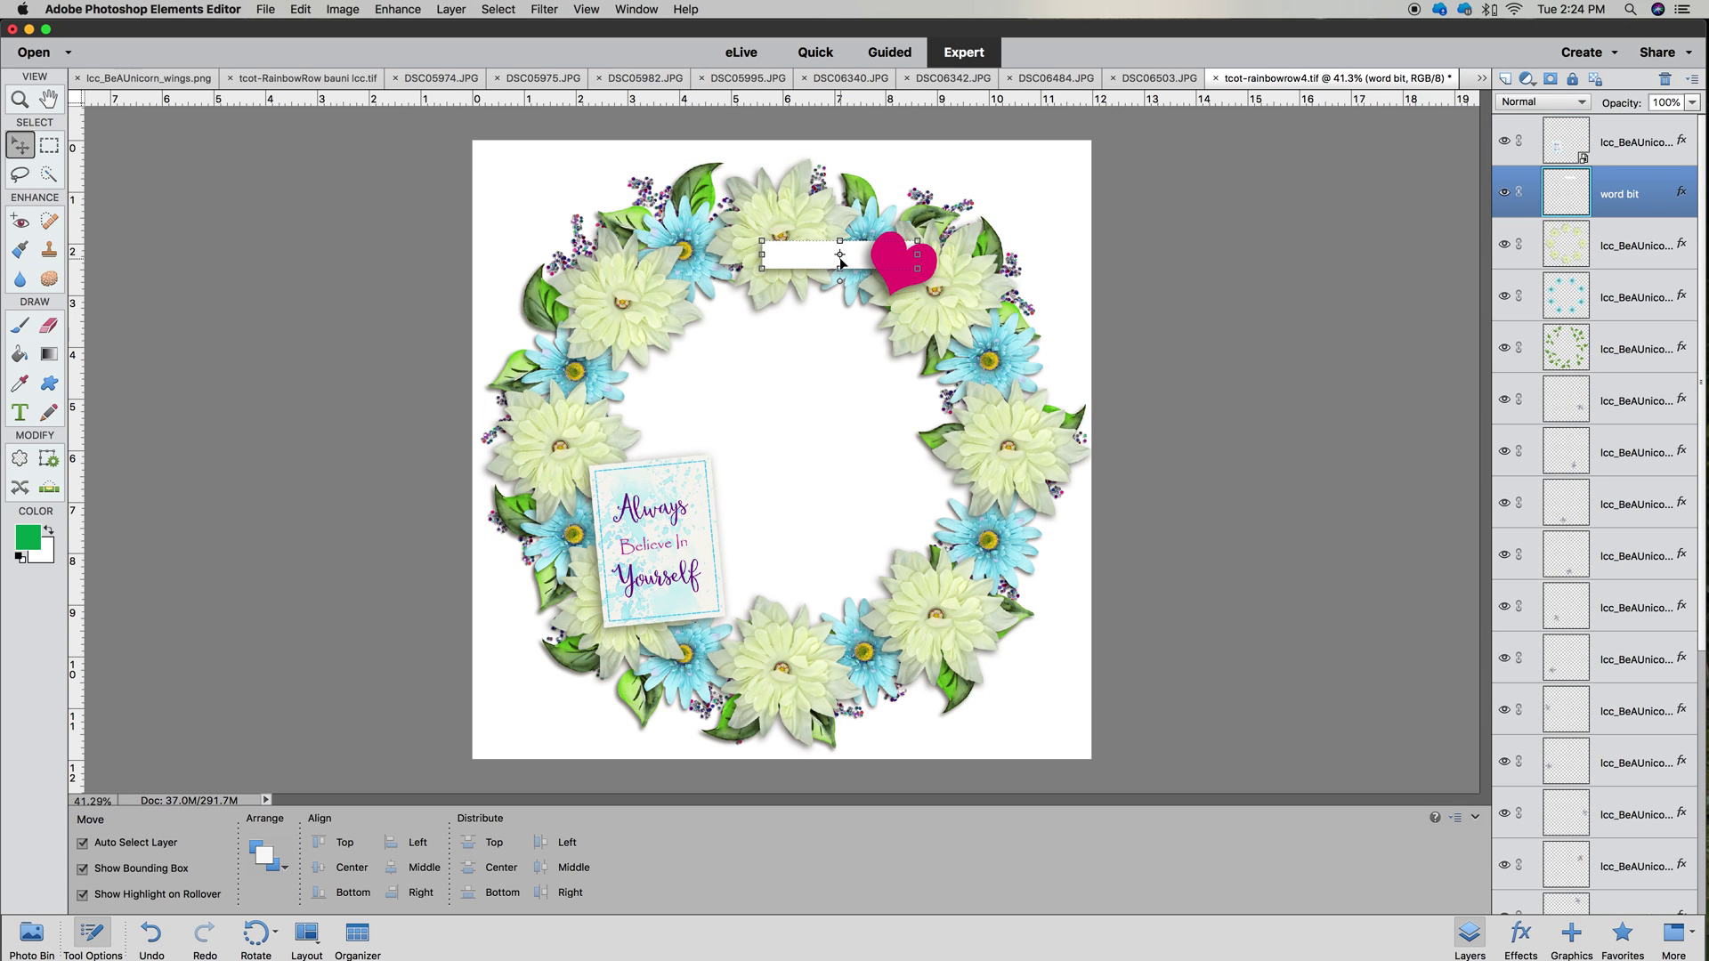
pyautogui.press('Delete')
pyautogui.press('Delete')
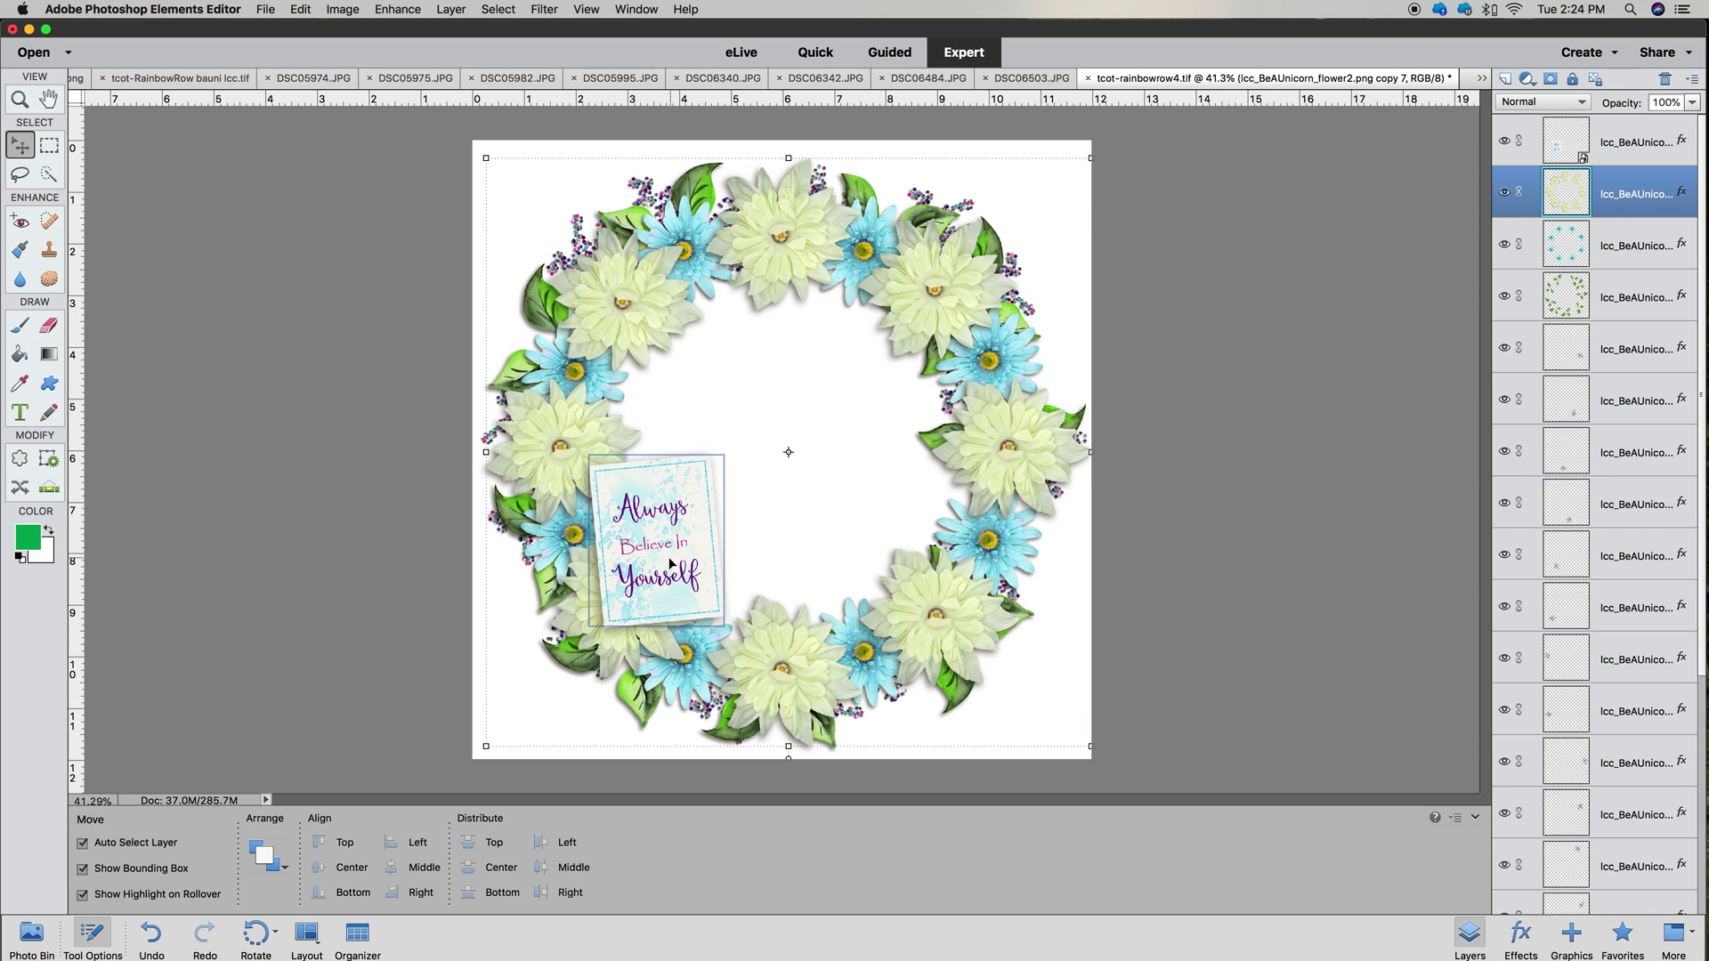
# Shift the journal card slightly toward the wreath's centre, then add lcc_BeAUnicorn_leaf2.png to the page and bring it to the front
pyautogui.moveTo(660, 566)
pyautogui.mouseDown()
pyautogui.moveTo(649, 543)
pyautogui.moveTo(663, 552)
pyautogui.mouseUp()
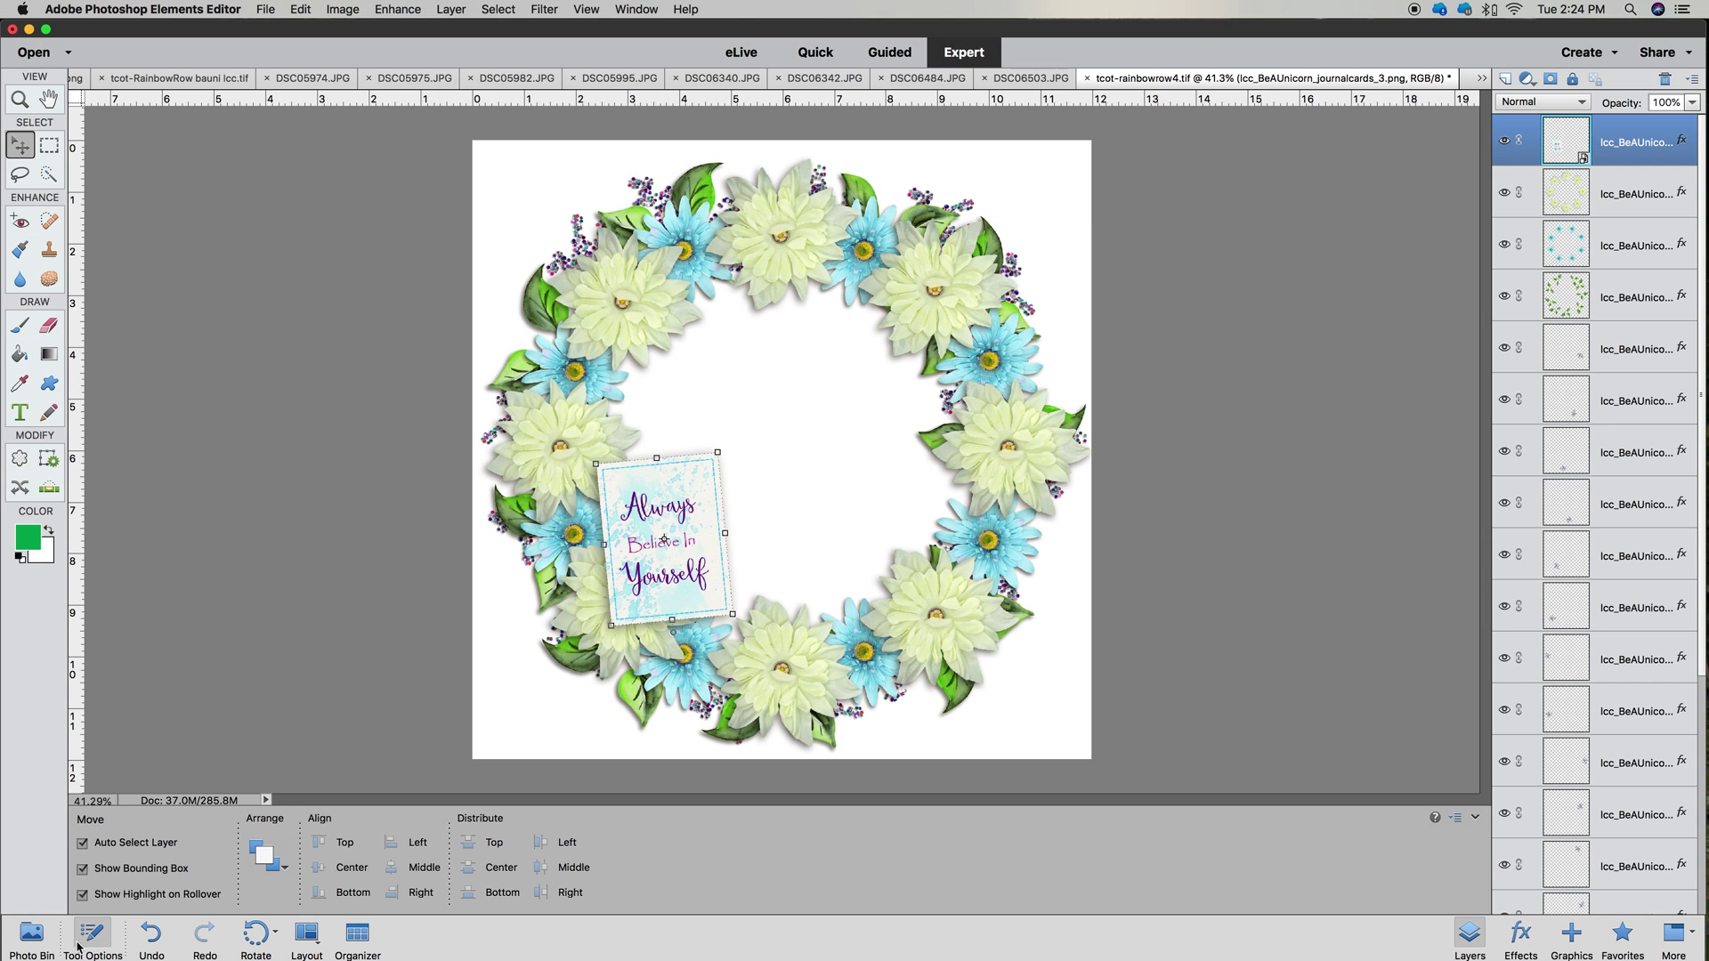
pyautogui.click(36, 939)
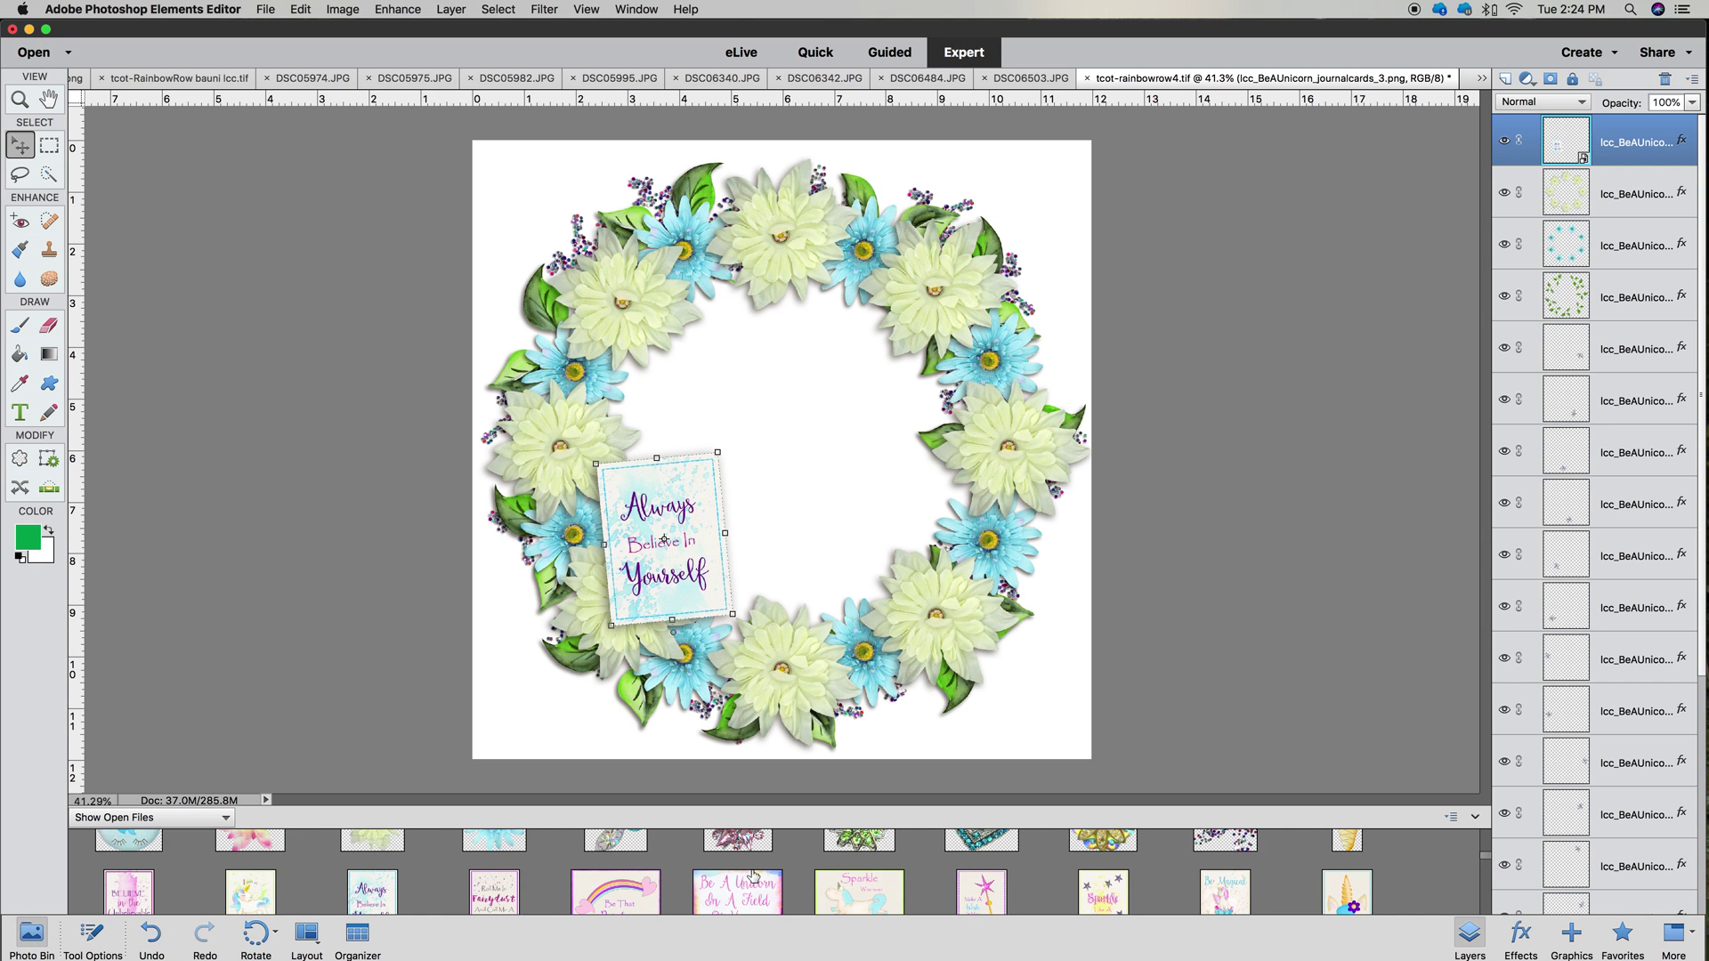
pyautogui.scroll(-5, 753, 877)
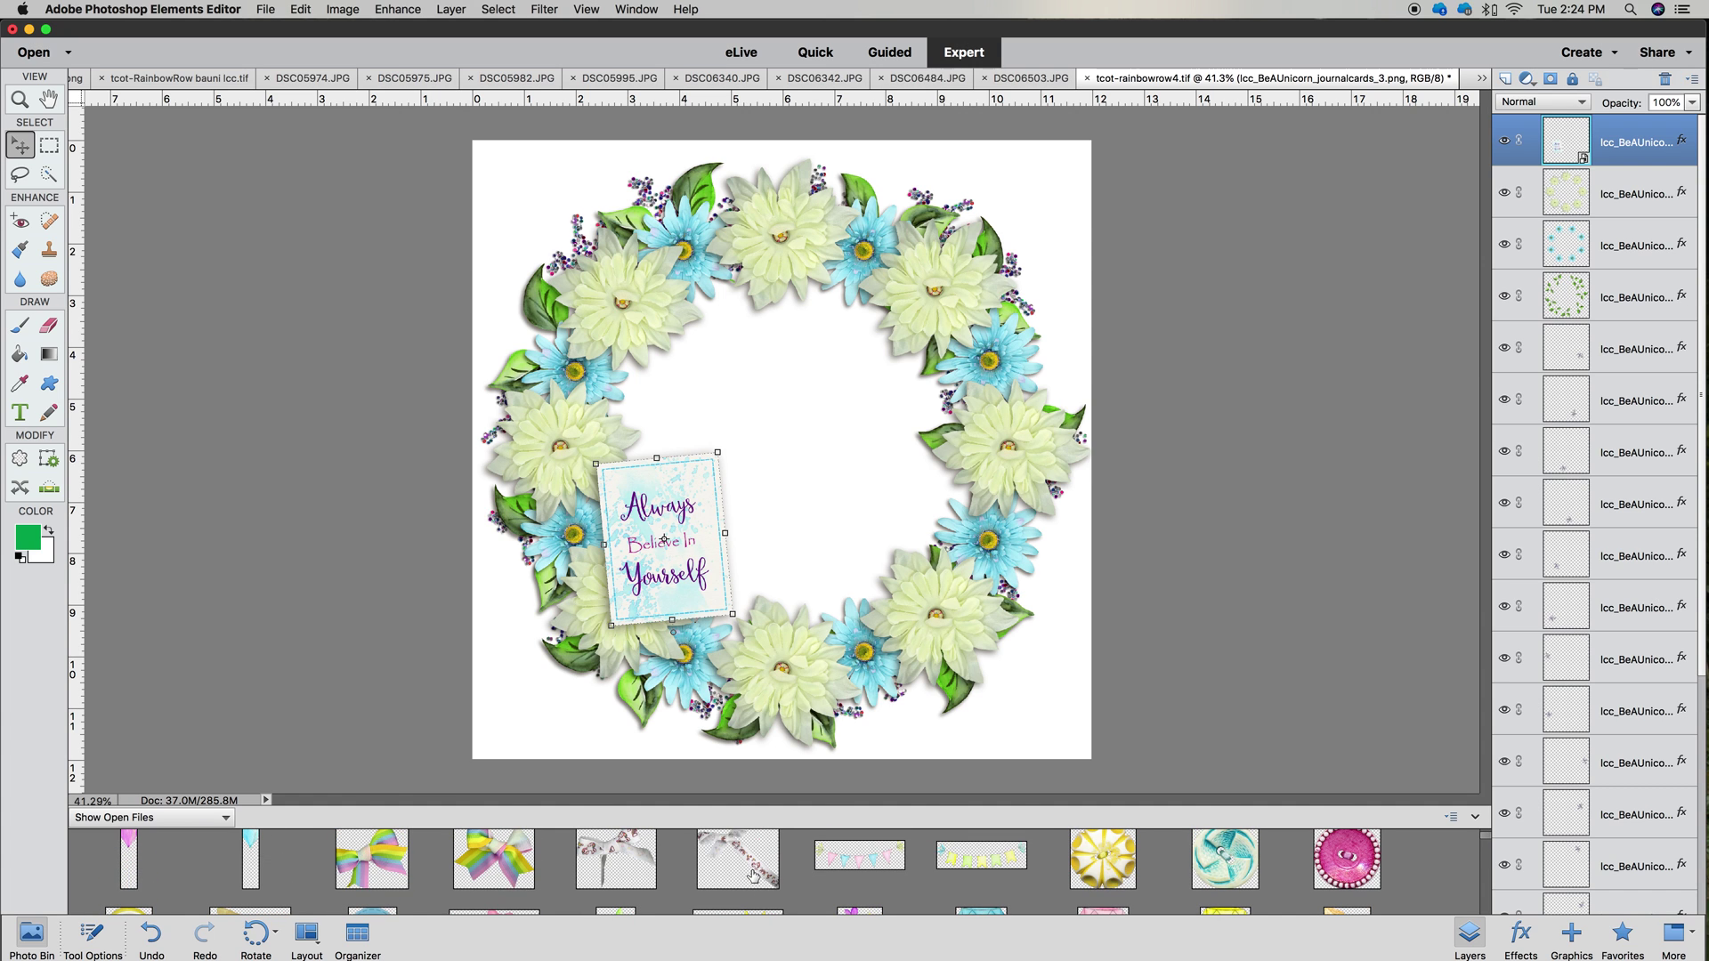
pyautogui.scroll(1, 753, 877)
pyautogui.scroll(-8, 753, 876)
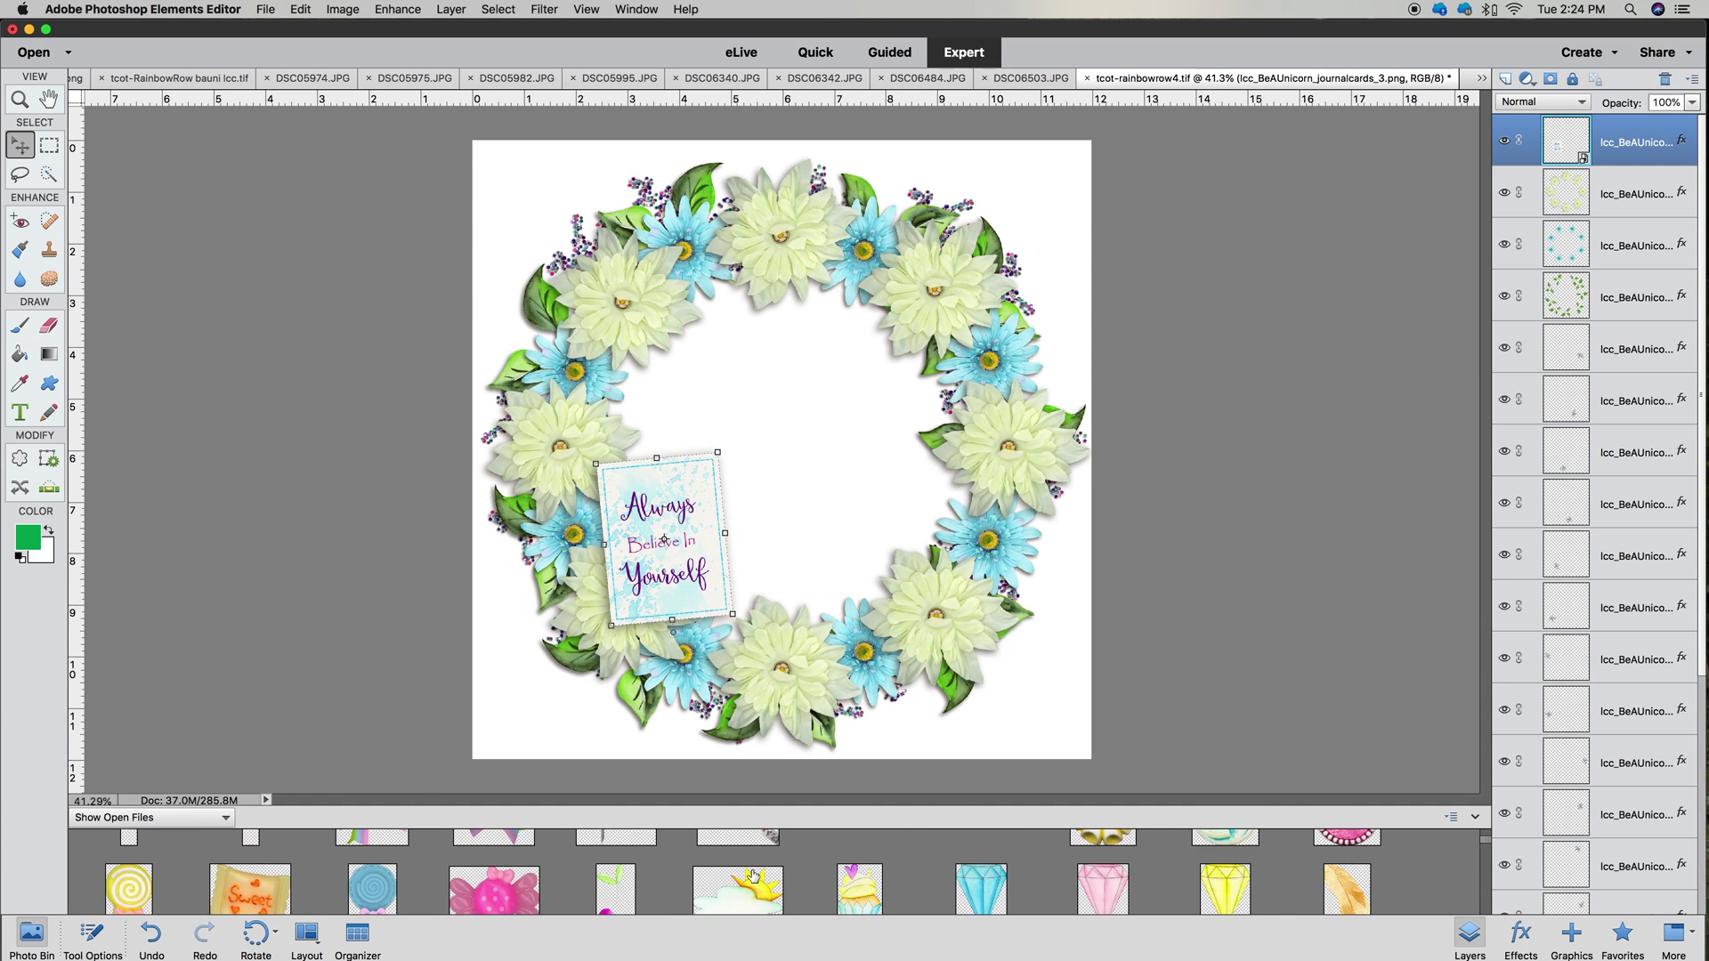
pyautogui.scroll(-8, 753, 877)
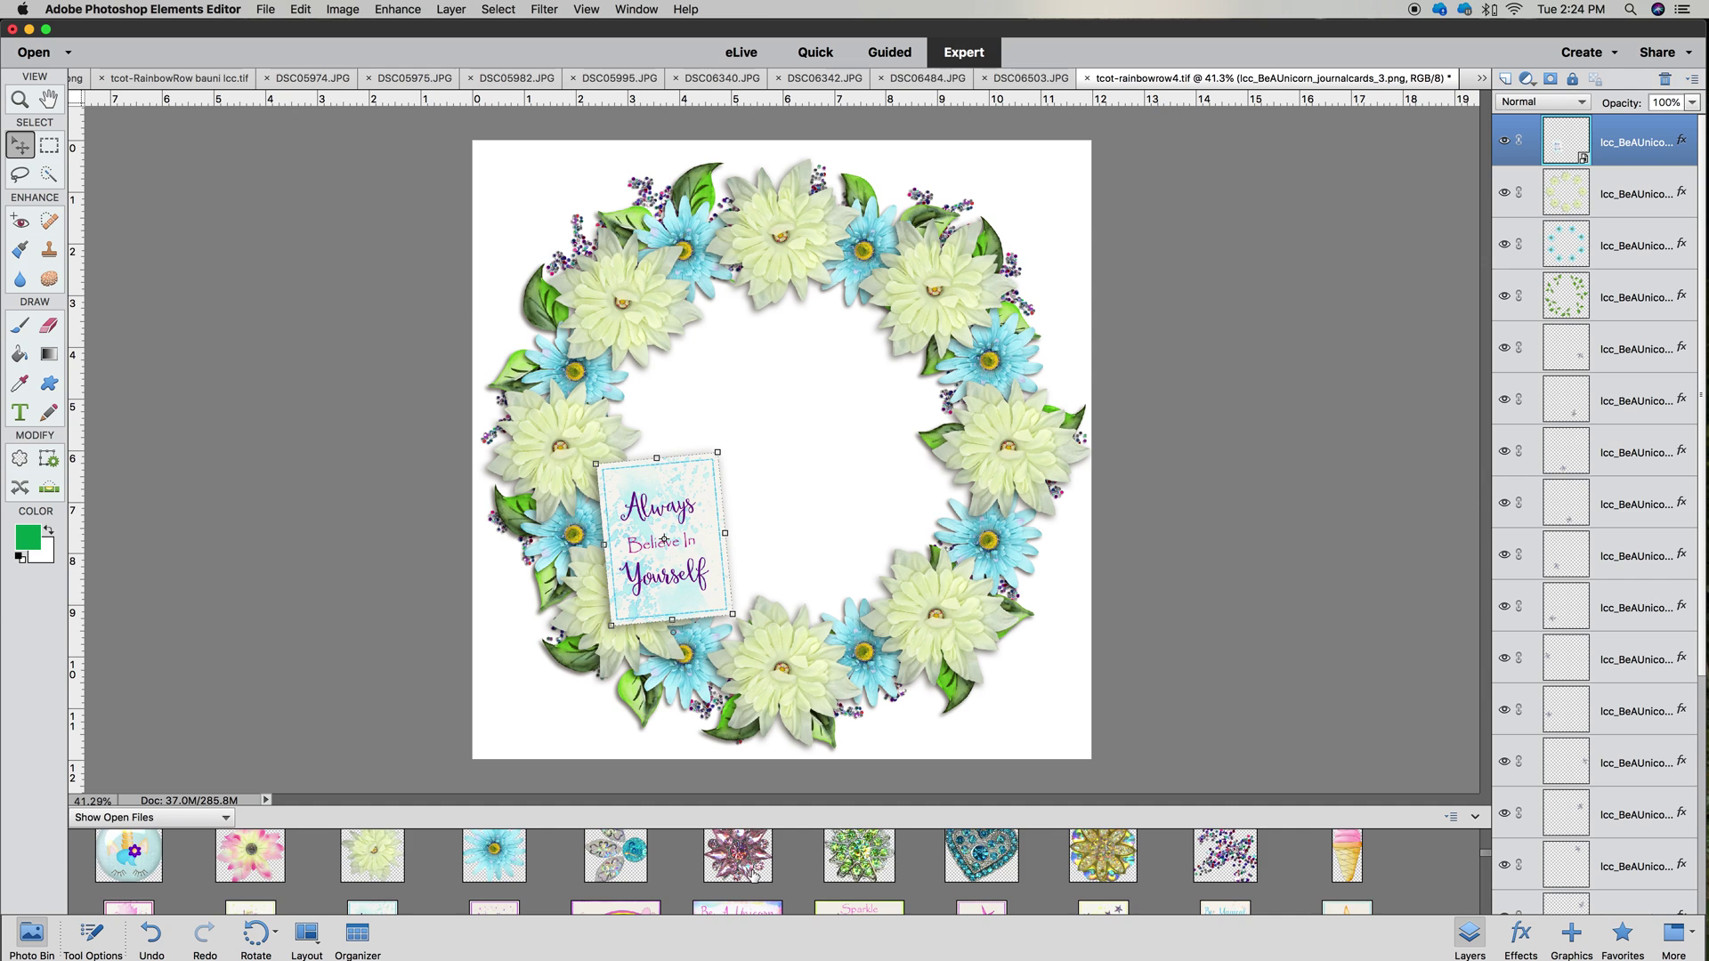
pyautogui.moveTo(1213, 901); pyautogui.dragTo(724, 534)
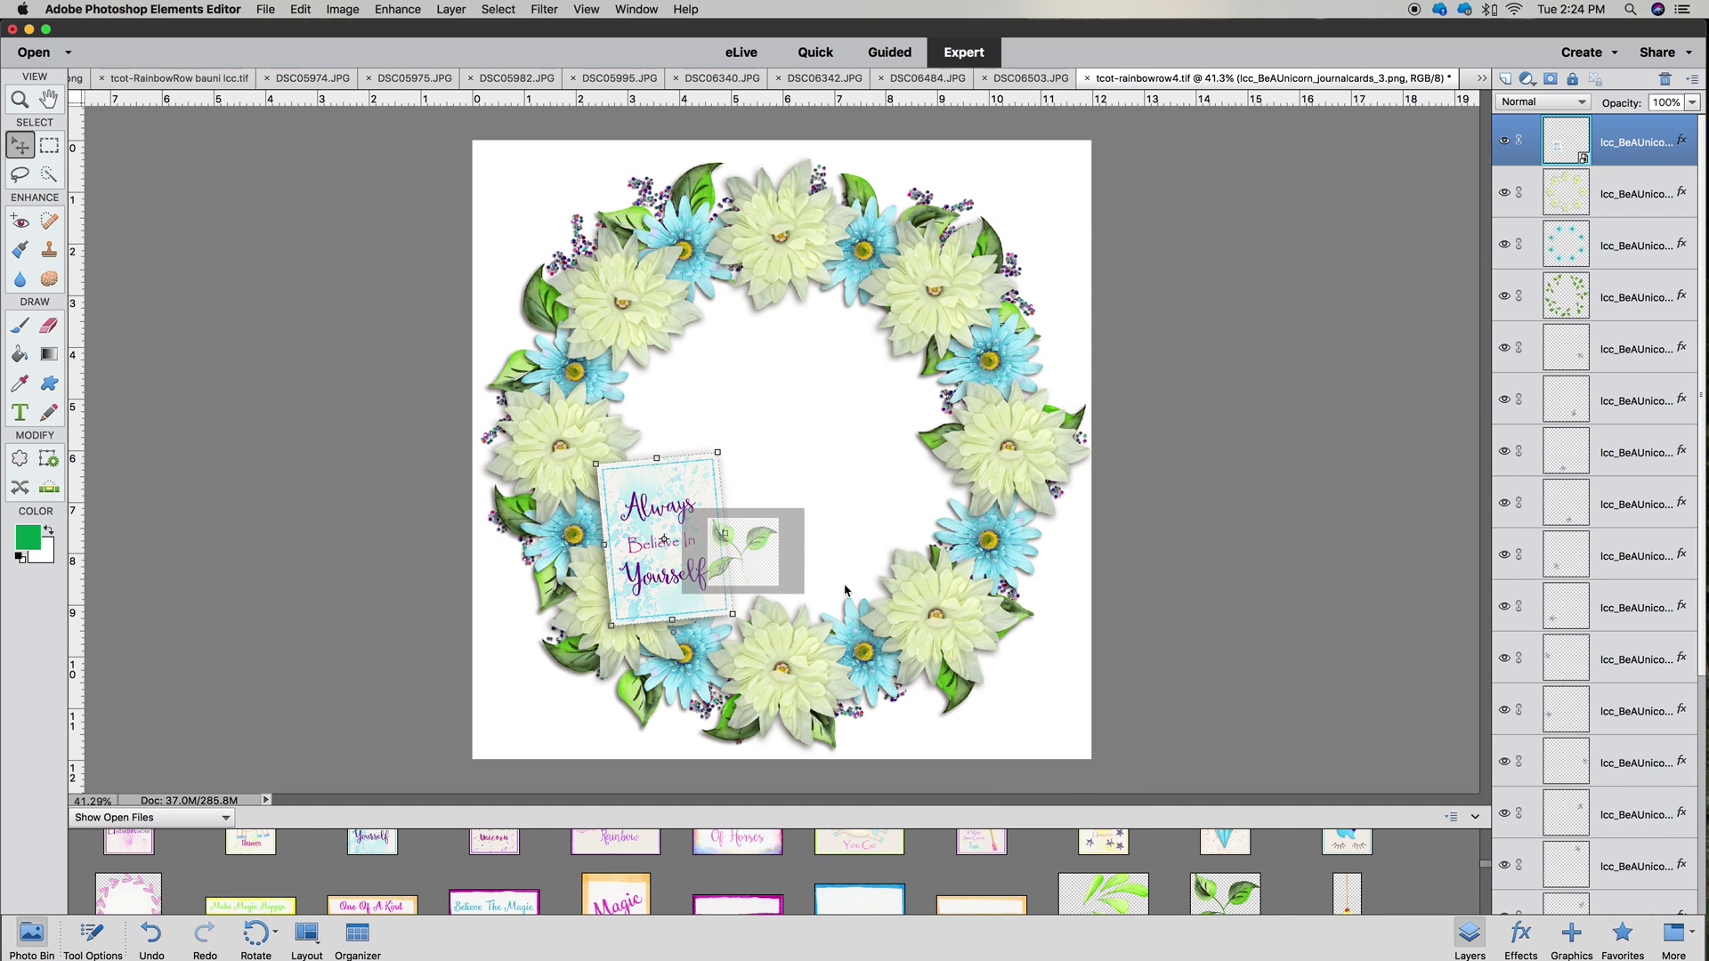
pyautogui.moveTo(846, 590); pyautogui.dragTo(844, 591)
pyautogui.rightClick(827, 411)
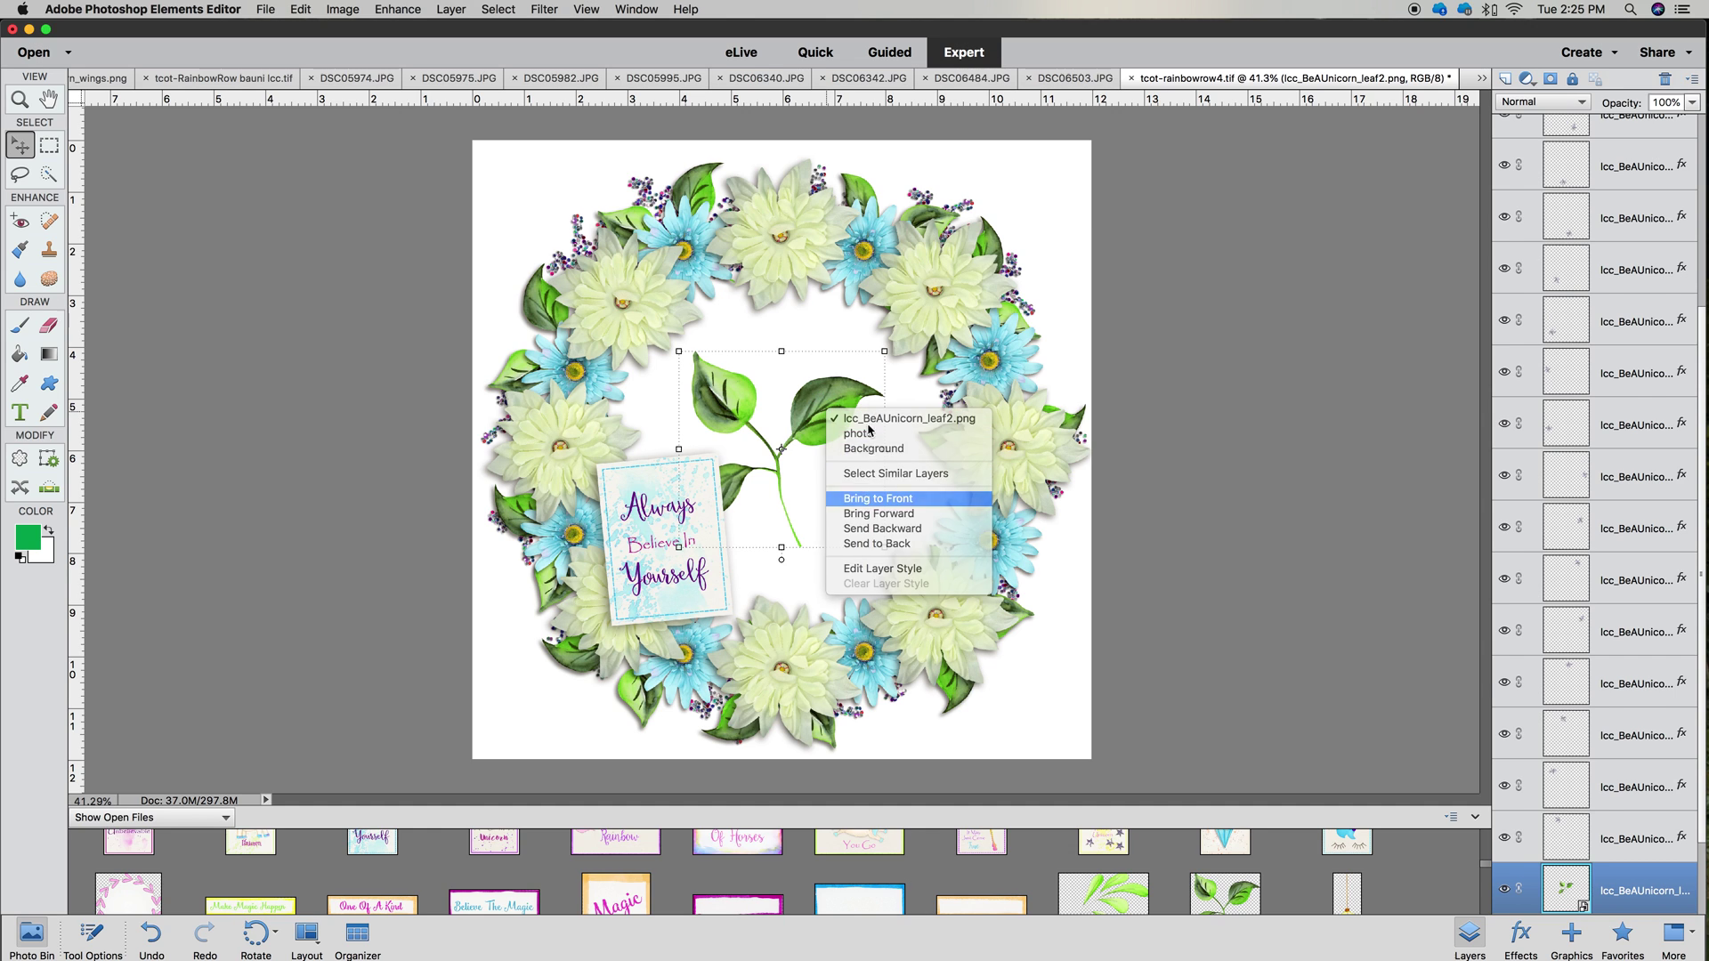
pyautogui.click(878, 498)
# Scale the leaf sprig to 47.63%, rotate it to -3.97 degrees at the journal card's left edge, and stack it beneath the card
pyautogui.moveTo(884, 352); pyautogui.dragTo(638, 534)
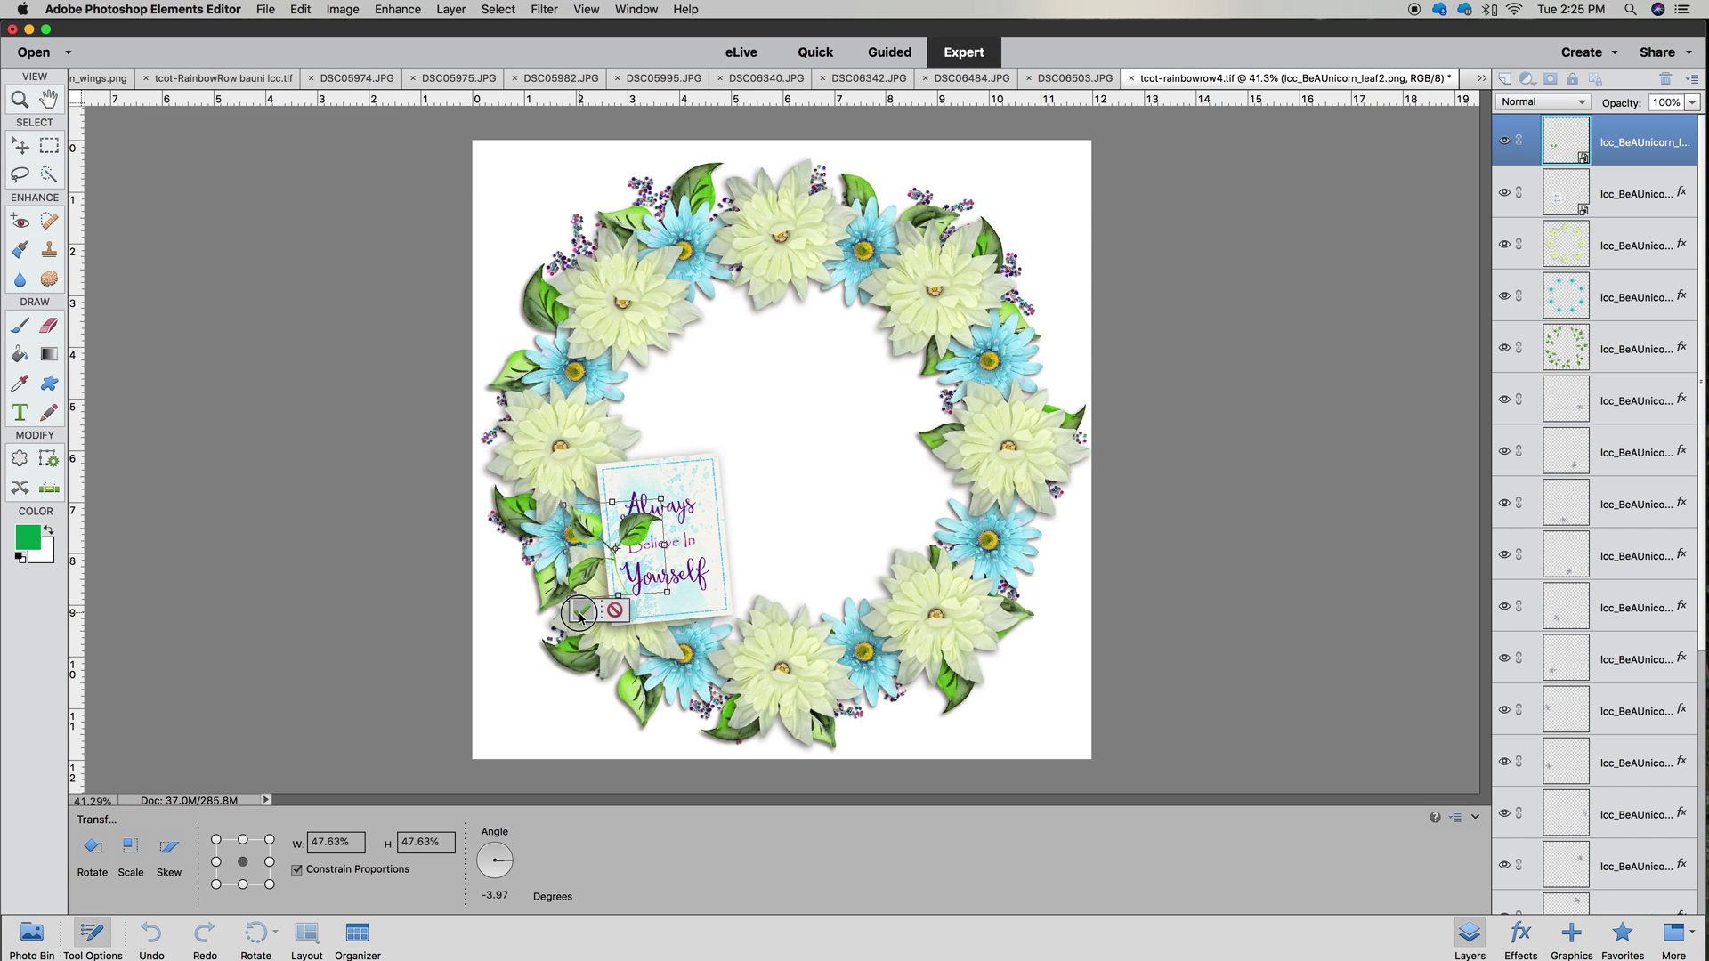
pyautogui.click(578, 614)
pyautogui.moveTo(1611, 154); pyautogui.dragTo(1608, 229)
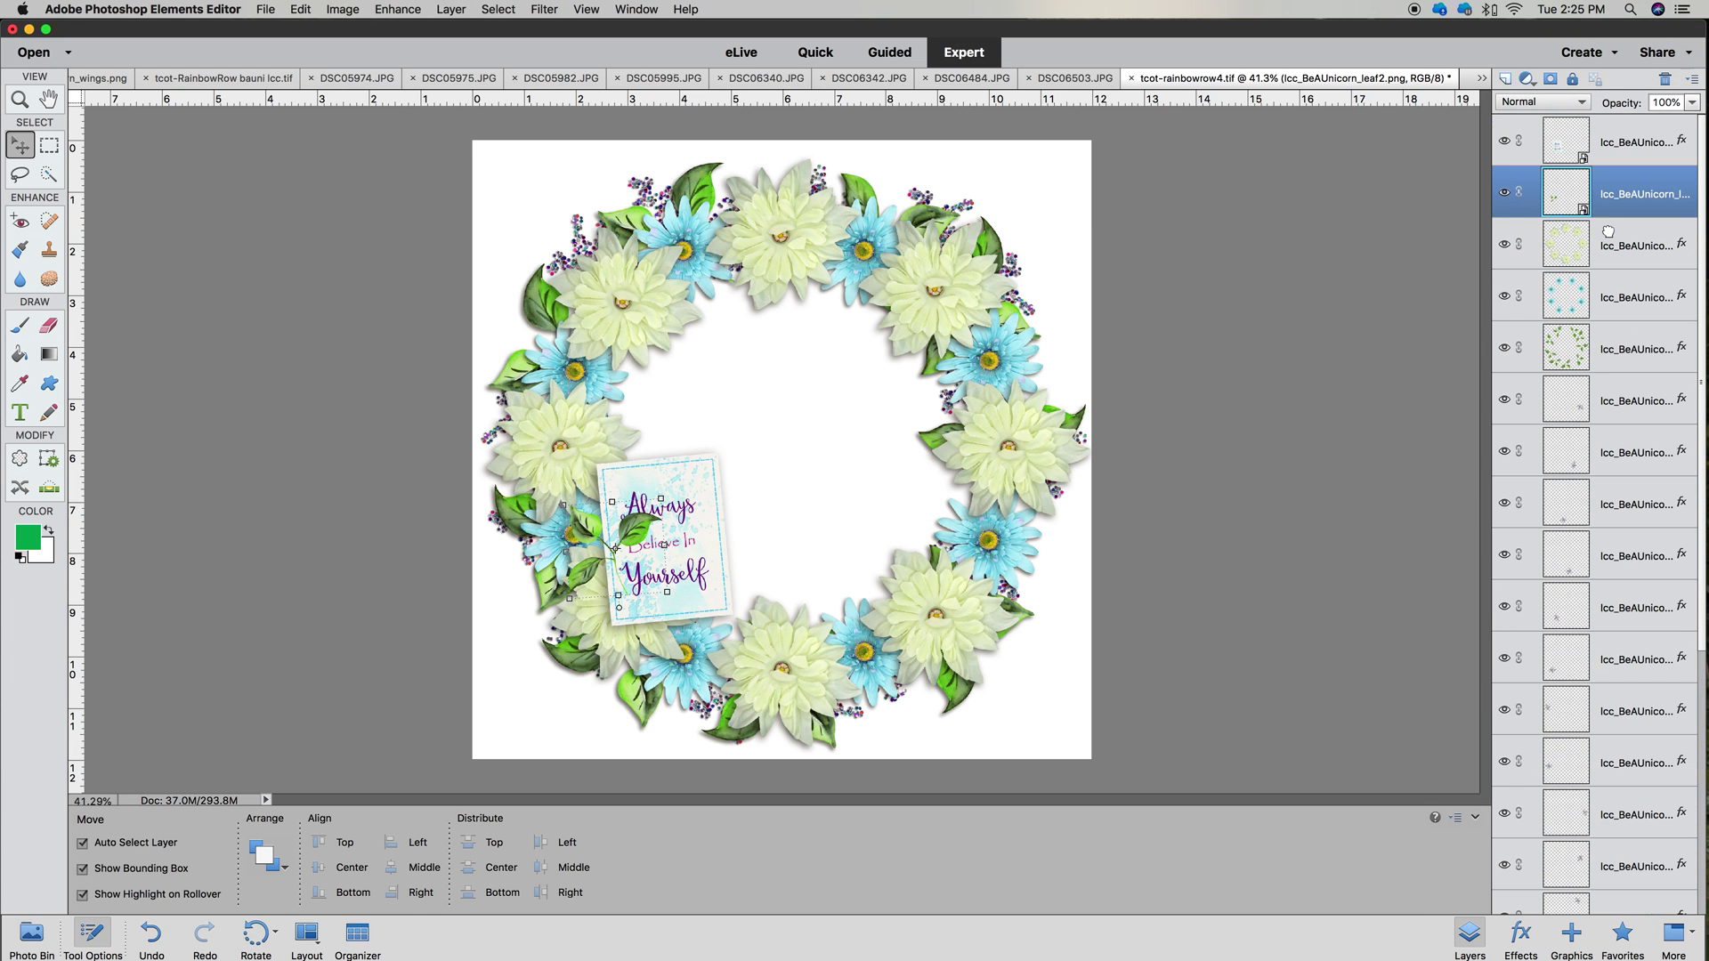
# Simplify the leaf sprig layer, give it an SD drop shadow style, and adjust its position behind the card's left edge
pyautogui.rightClick(1597, 197)
pyautogui.press('Escape')
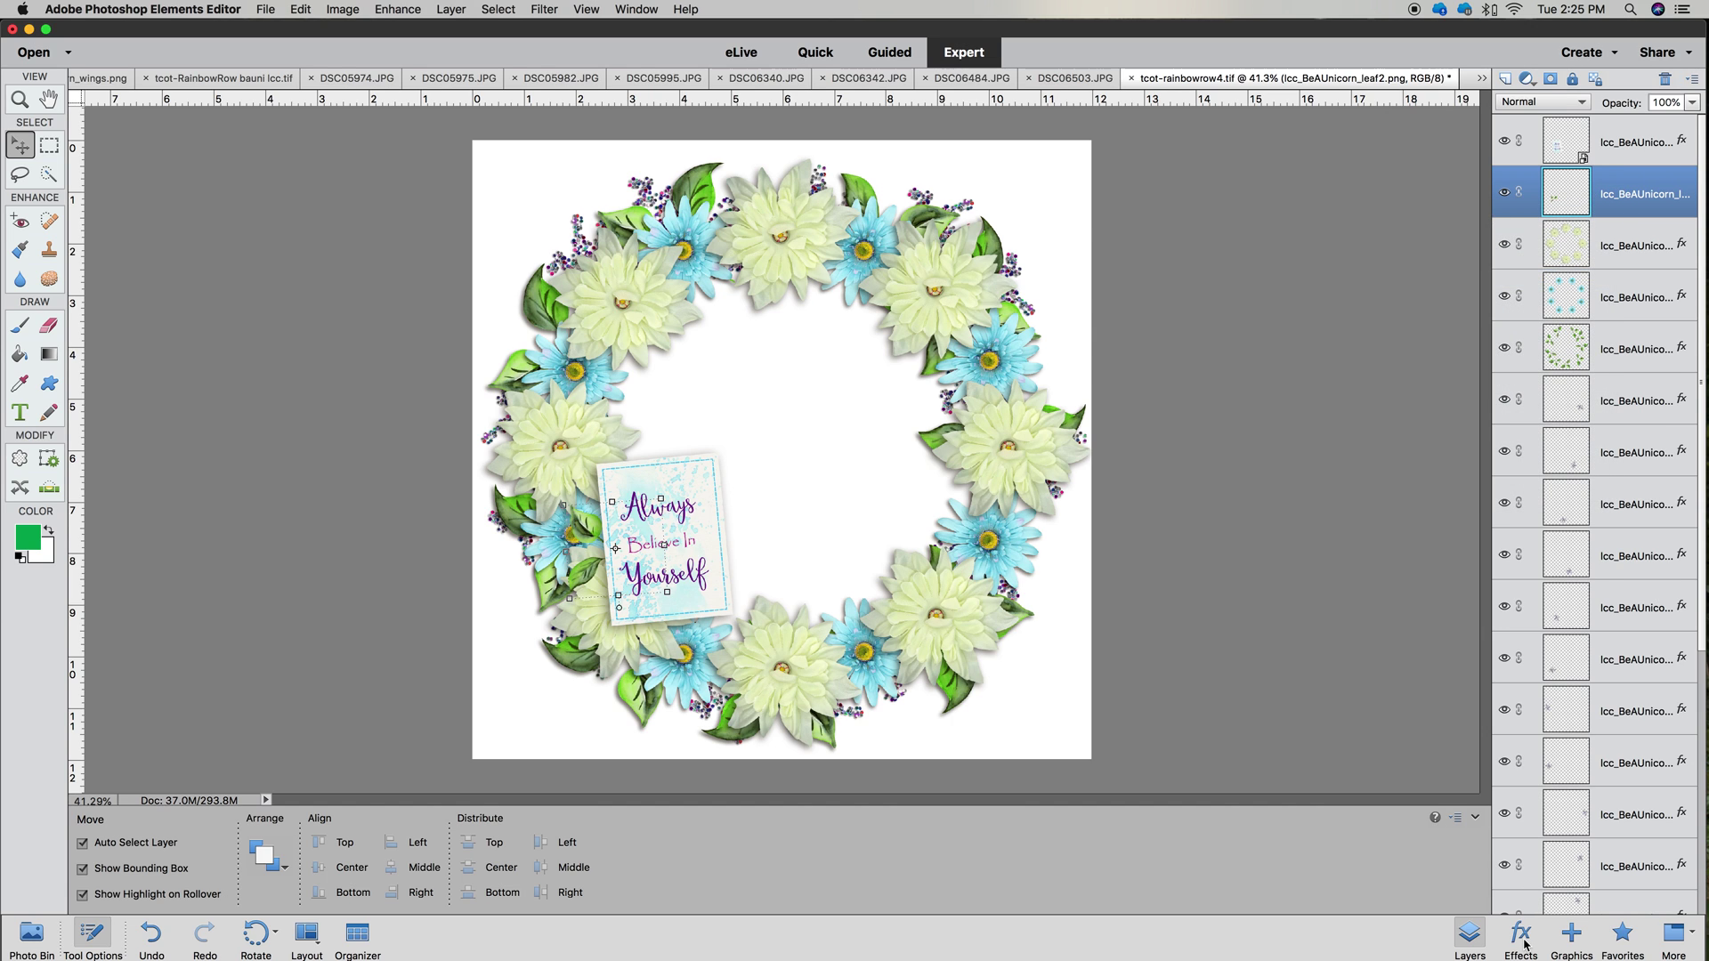
pyautogui.click(1521, 936)
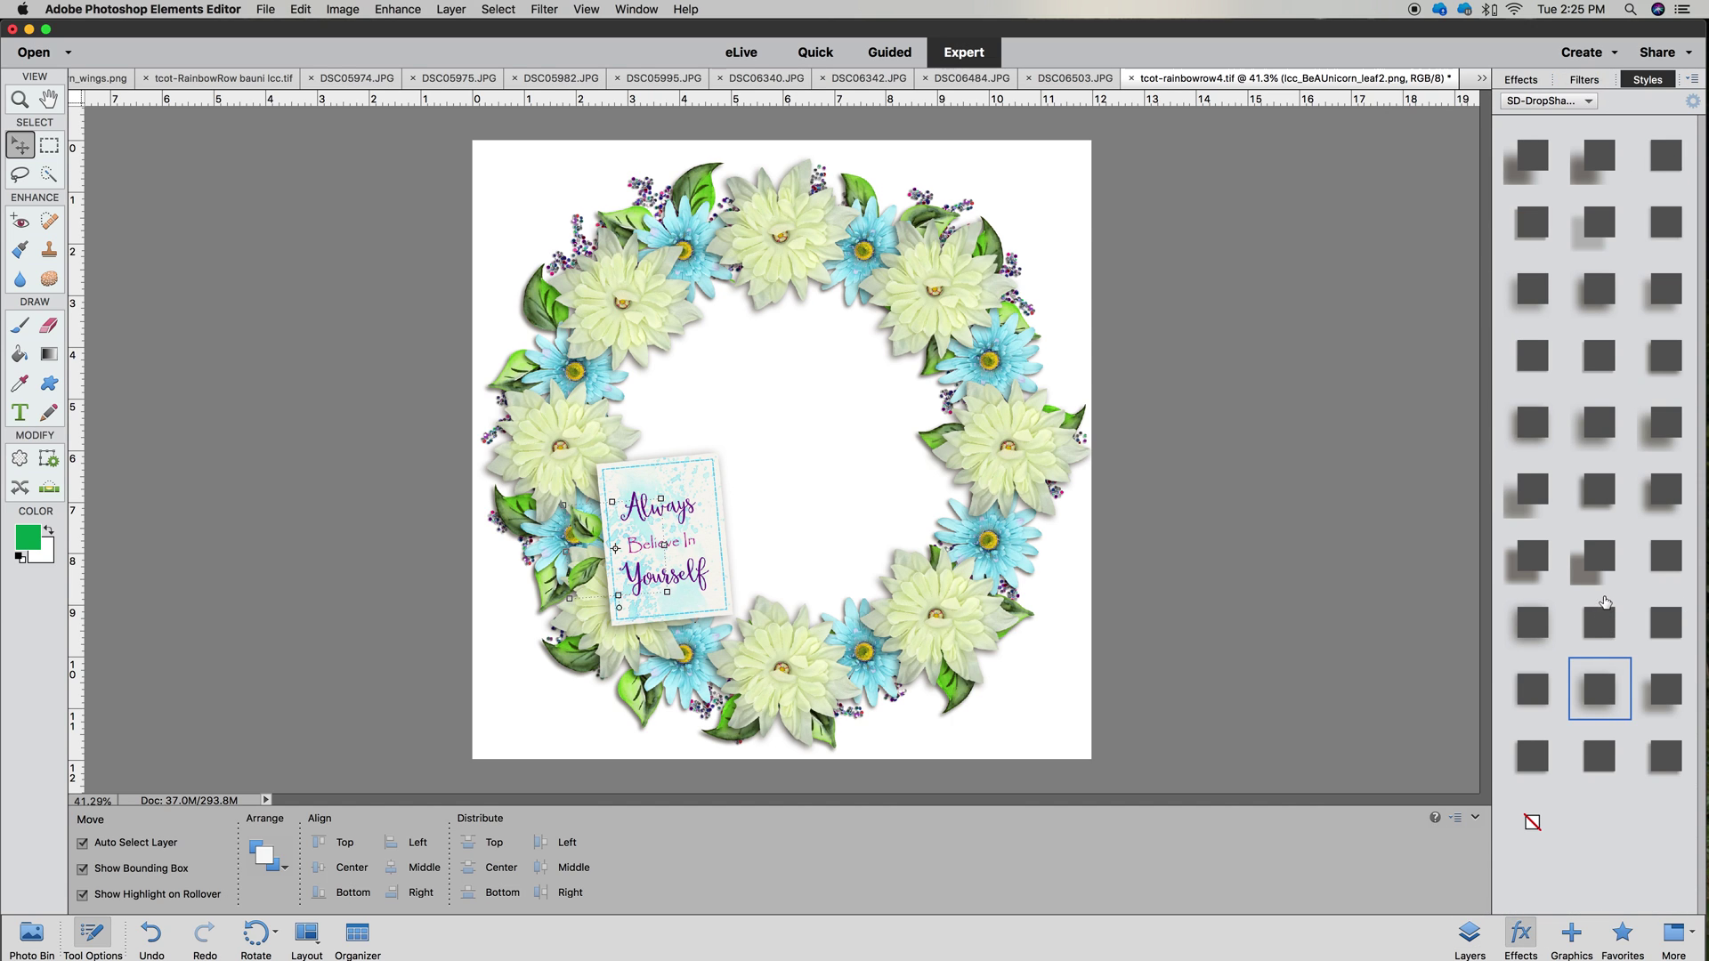
pyautogui.click(1663, 494)
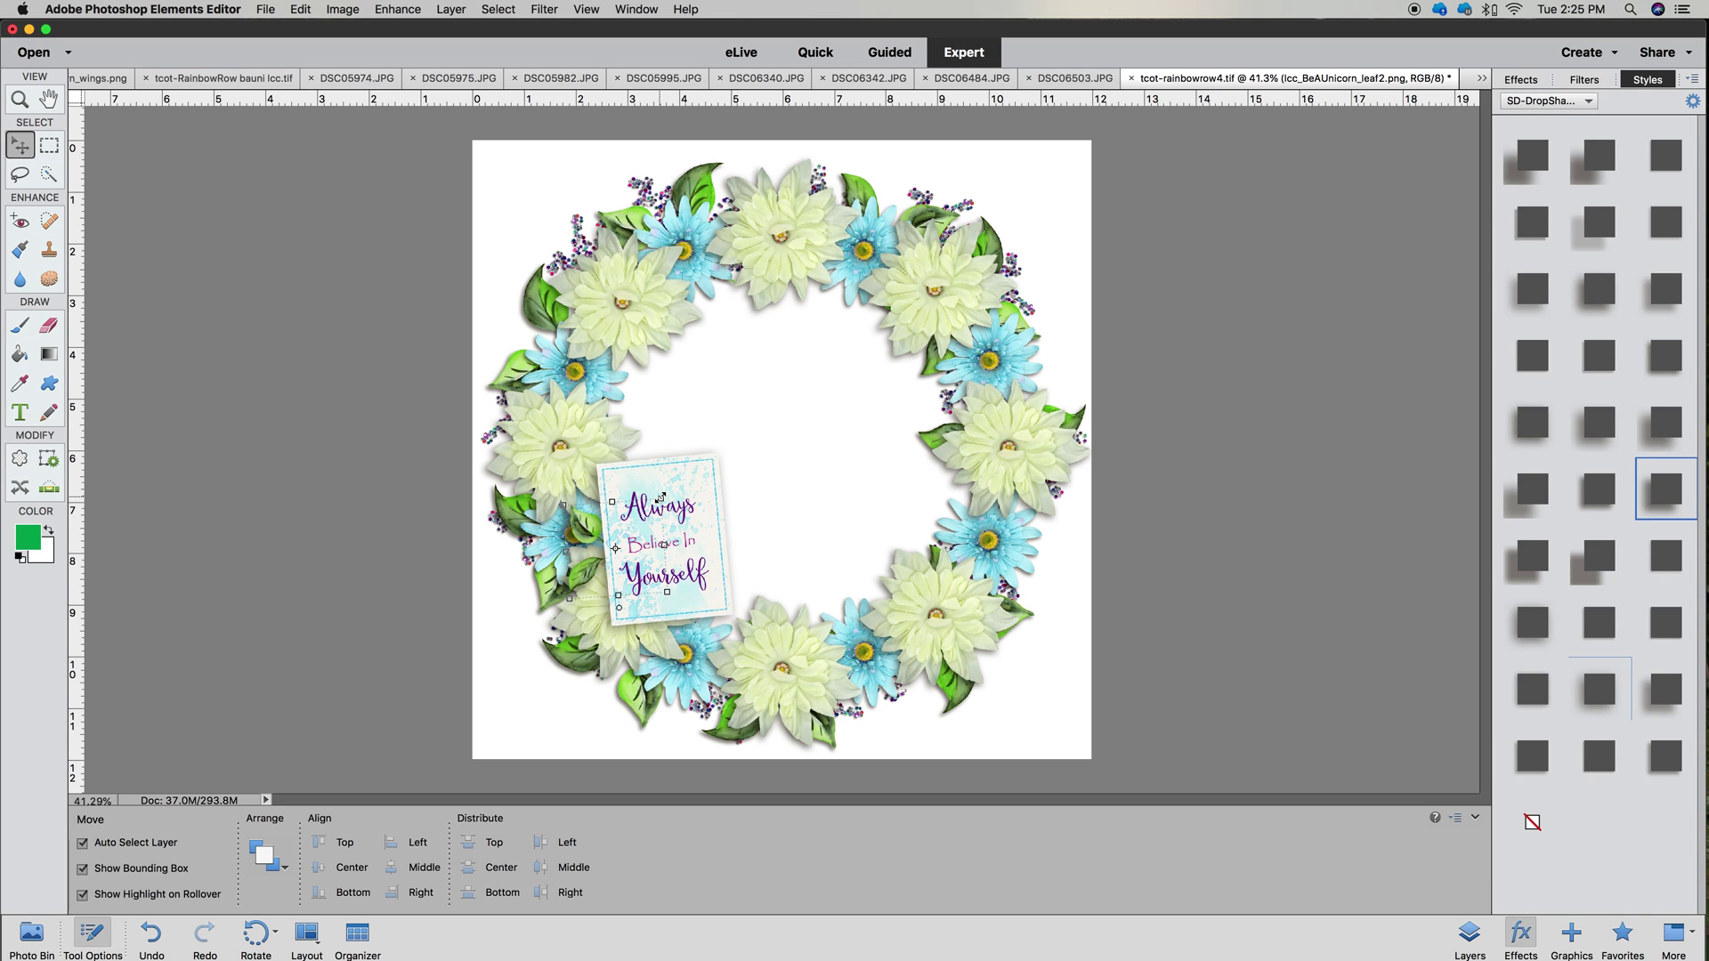
pyautogui.moveTo(663, 497); pyautogui.dragTo(598, 570)
pyautogui.click(602, 613)
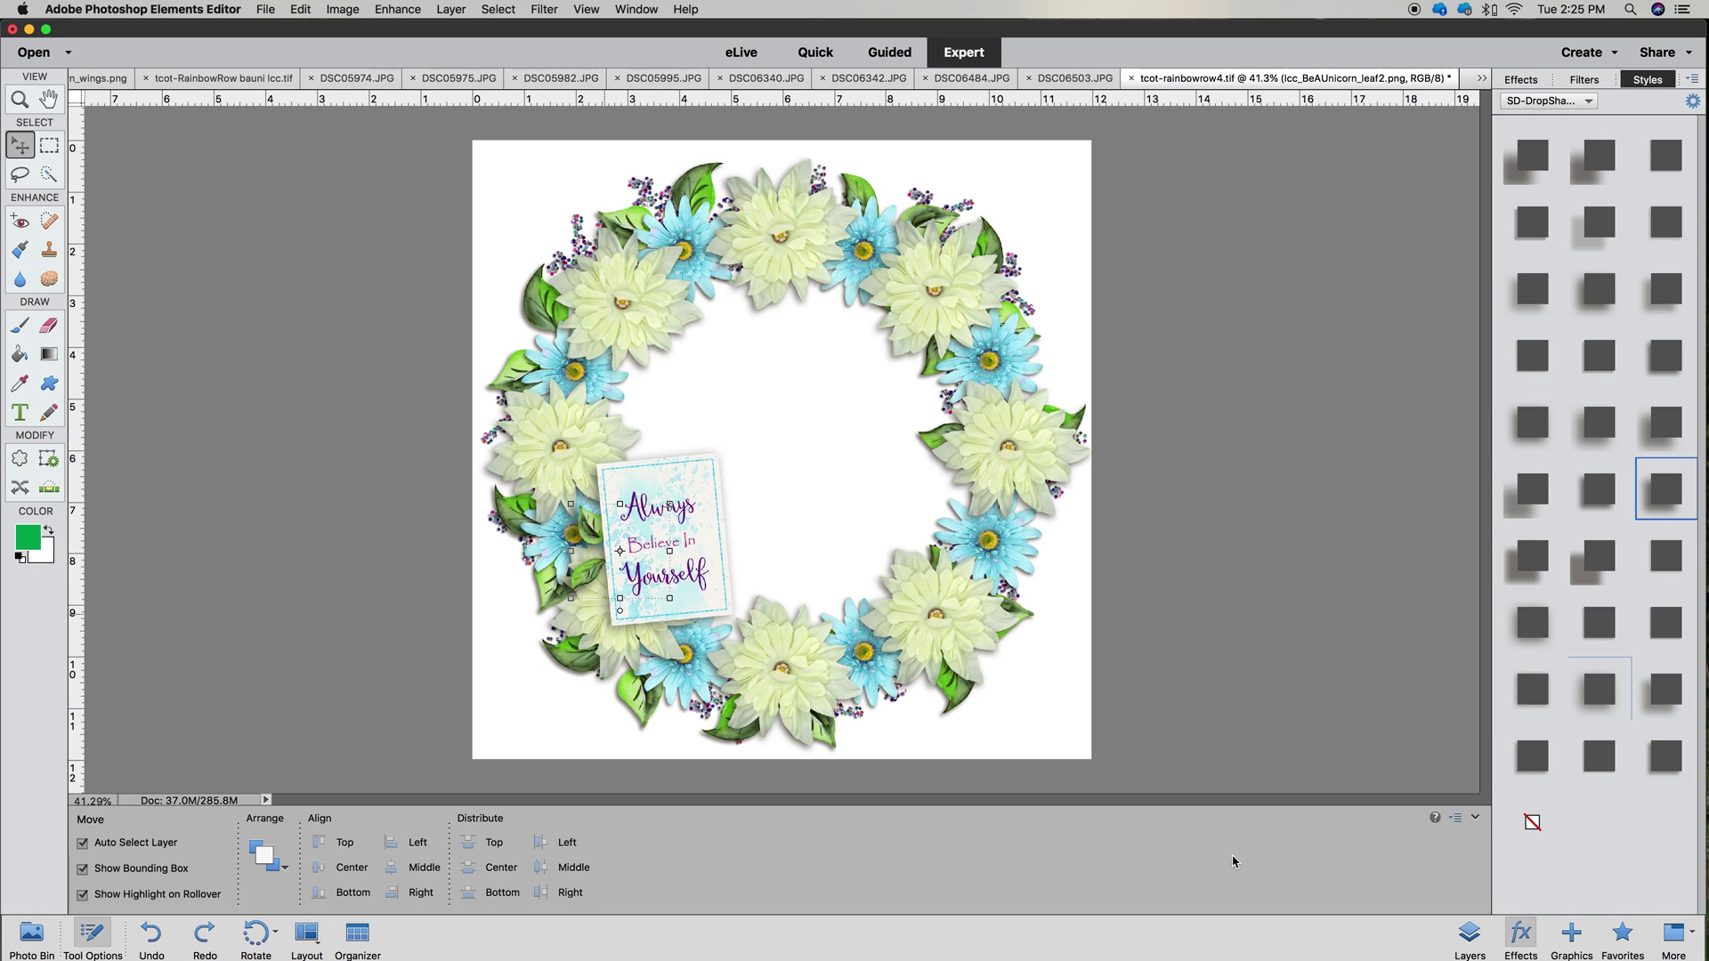
# Duplicate the leaf sprig layer and place the copy under the journal card's lower edge, rotated to -122.73 degrees
pyautogui.click(1469, 934)
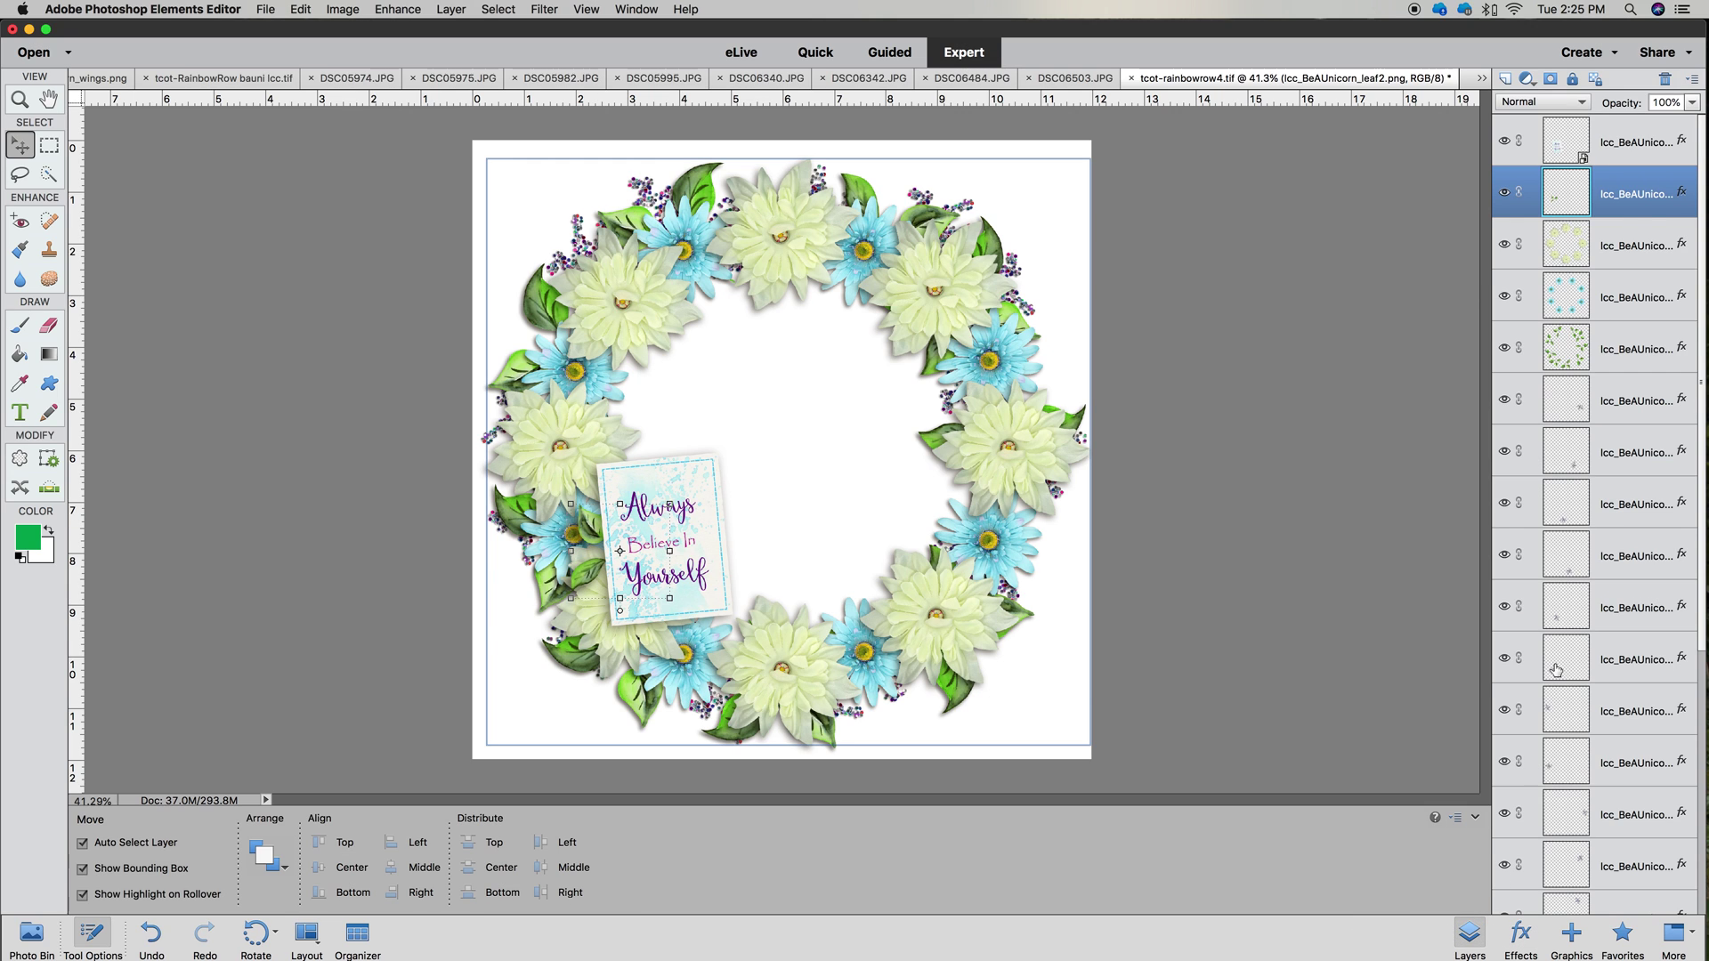
pyautogui.rightClick(1615, 211)
pyautogui.click(1580, 248)
pyautogui.click(1022, 386)
pyautogui.moveTo(592, 527); pyautogui.dragTo(616, 599)
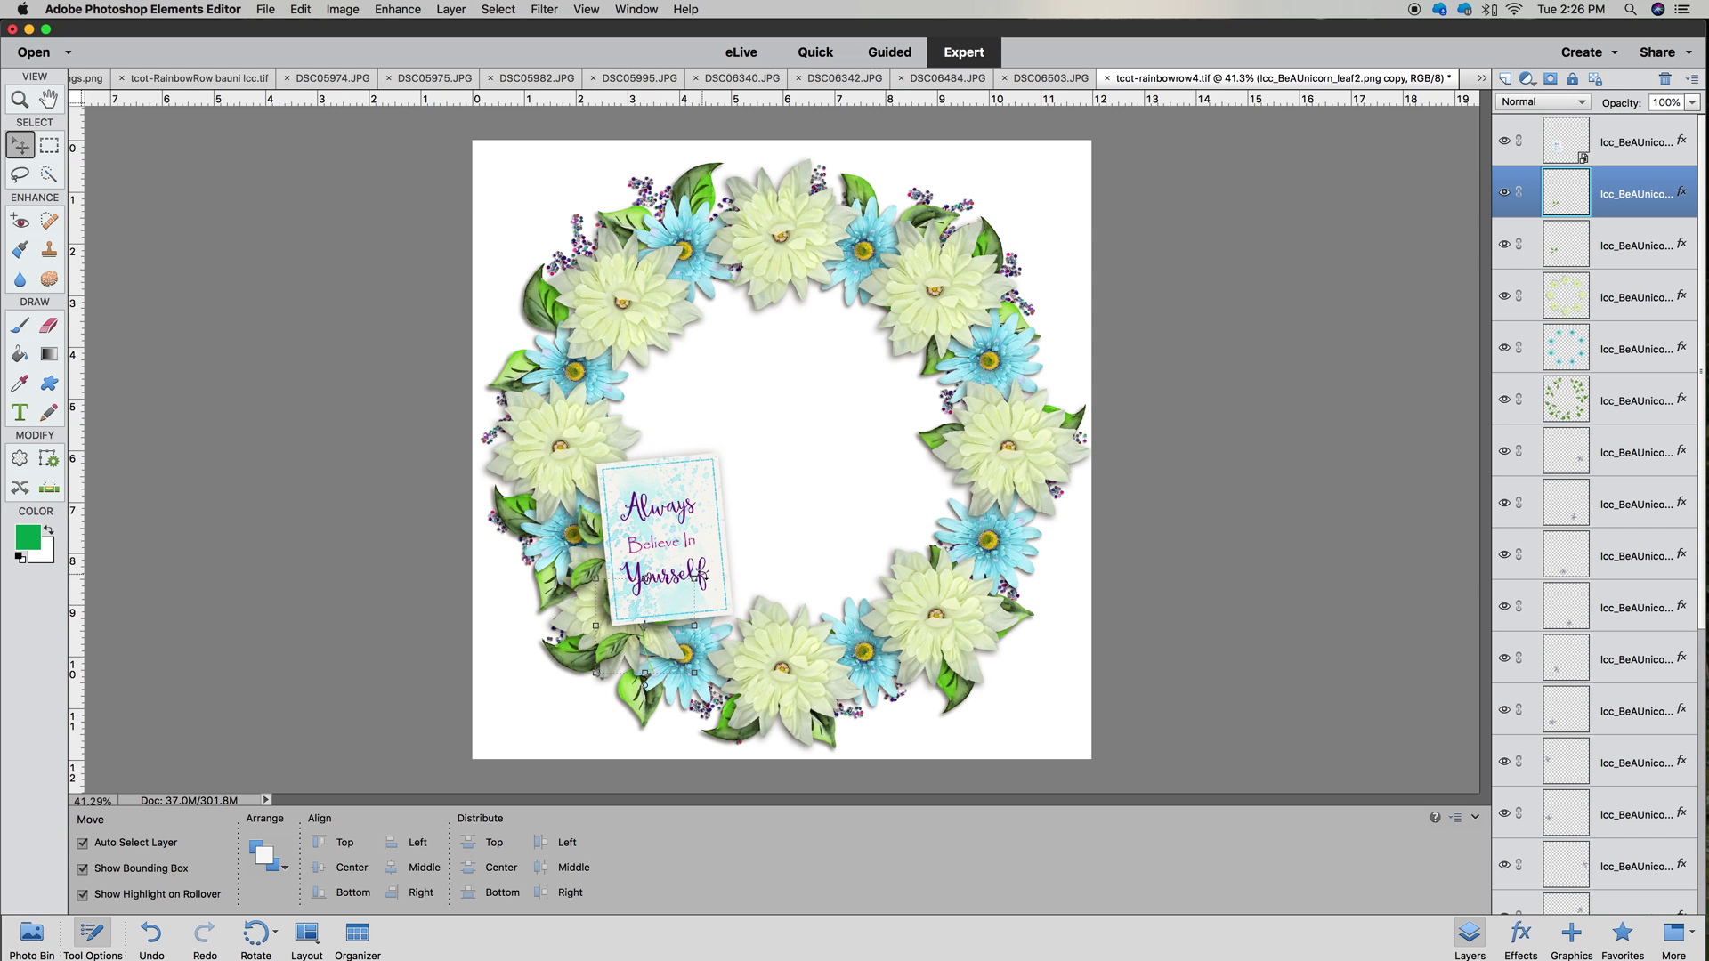
pyautogui.moveTo(697, 676)
pyautogui.mouseDown()
pyautogui.moveTo(550, 609)
pyautogui.moveTo(589, 633)
pyautogui.moveTo(722, 619)
pyautogui.moveTo(712, 650)
pyautogui.mouseUp()
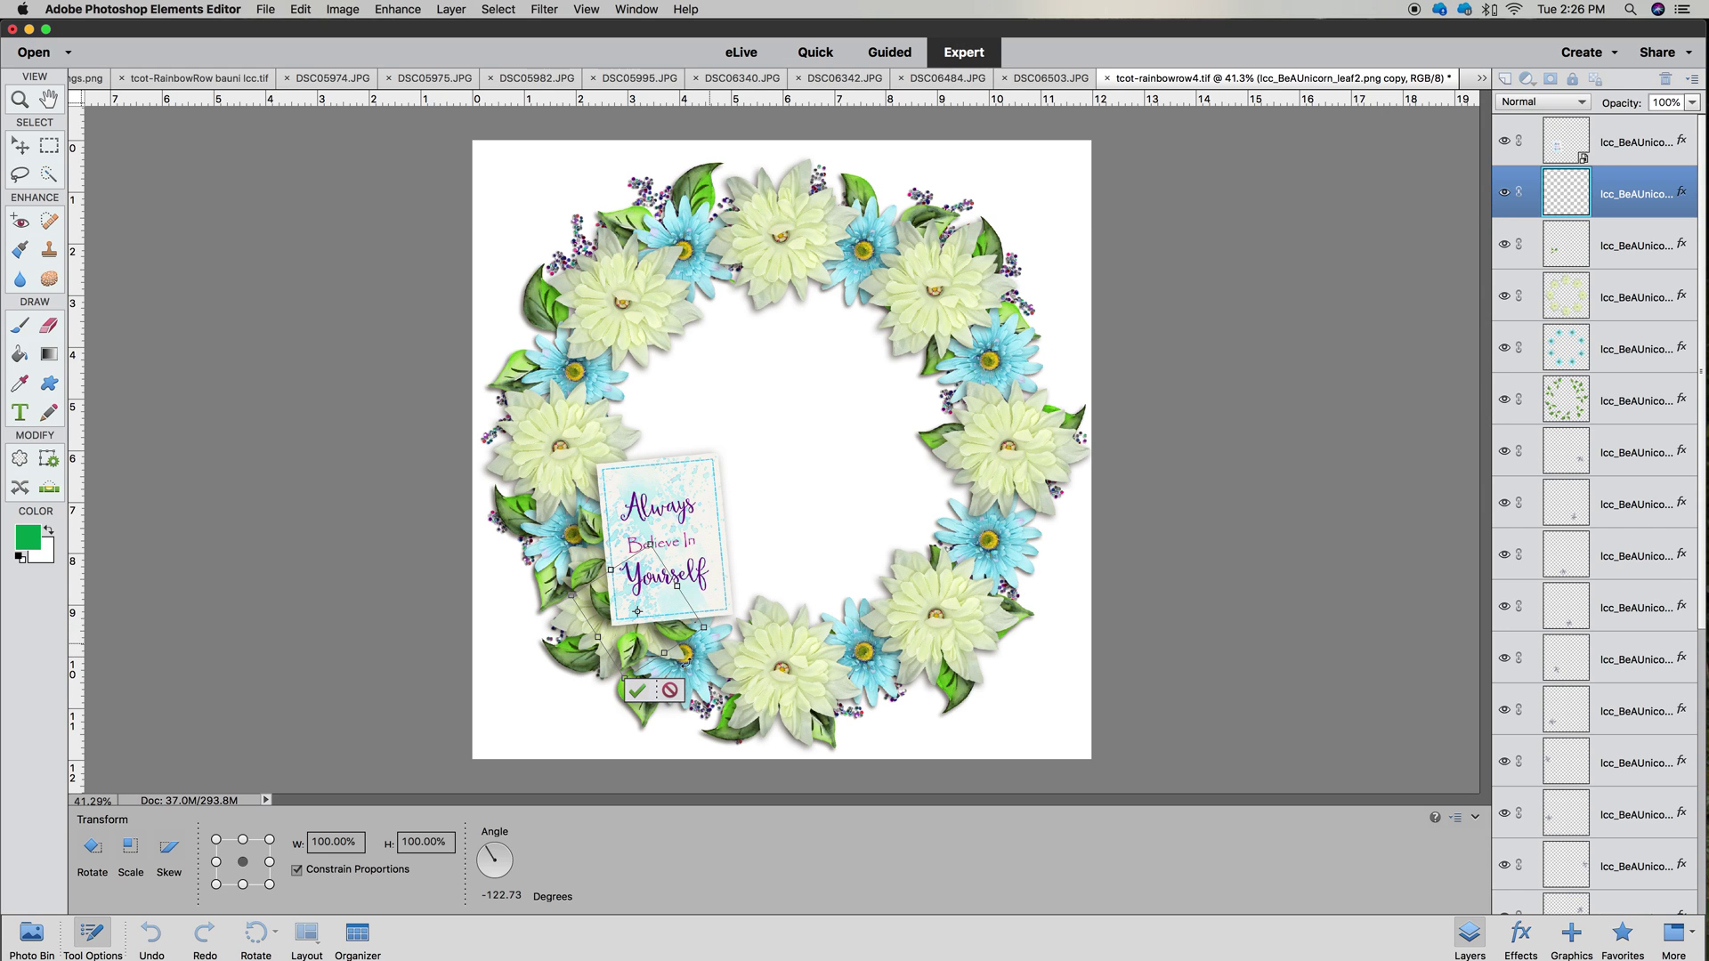
pyautogui.click(637, 691)
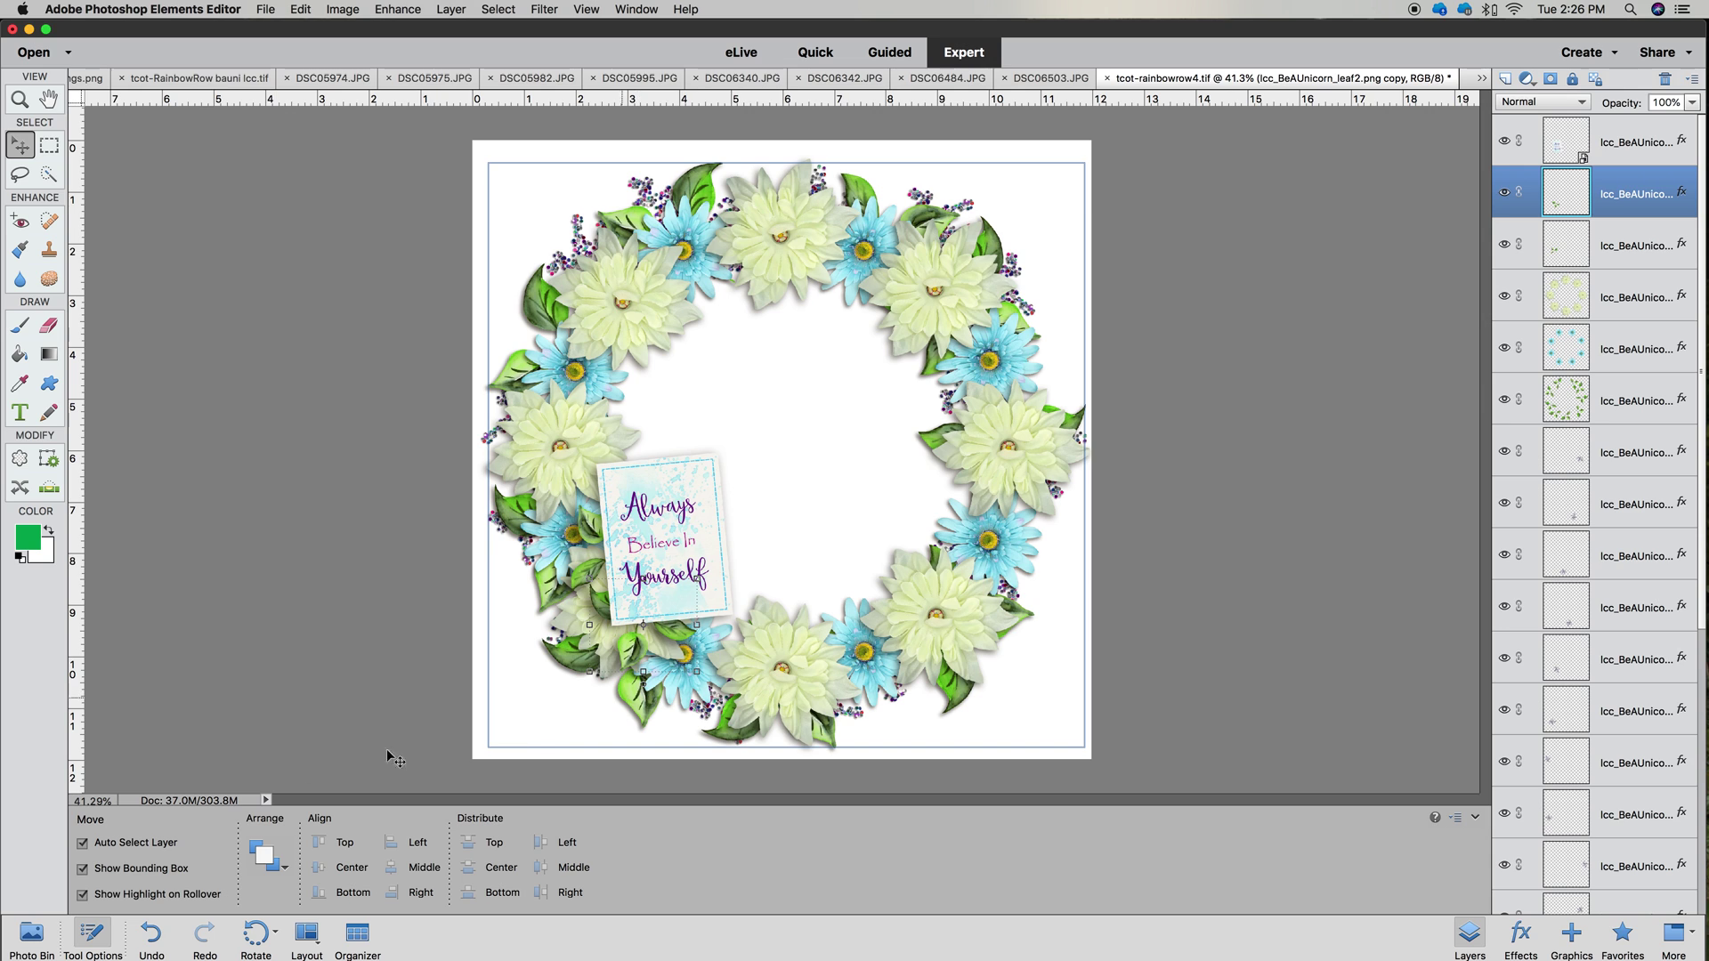
# Find the magenta paper flower, lcc_BeAUnicorn_paperflower2.png, among the open kit files and add it to the page
pyautogui.click(40, 943)
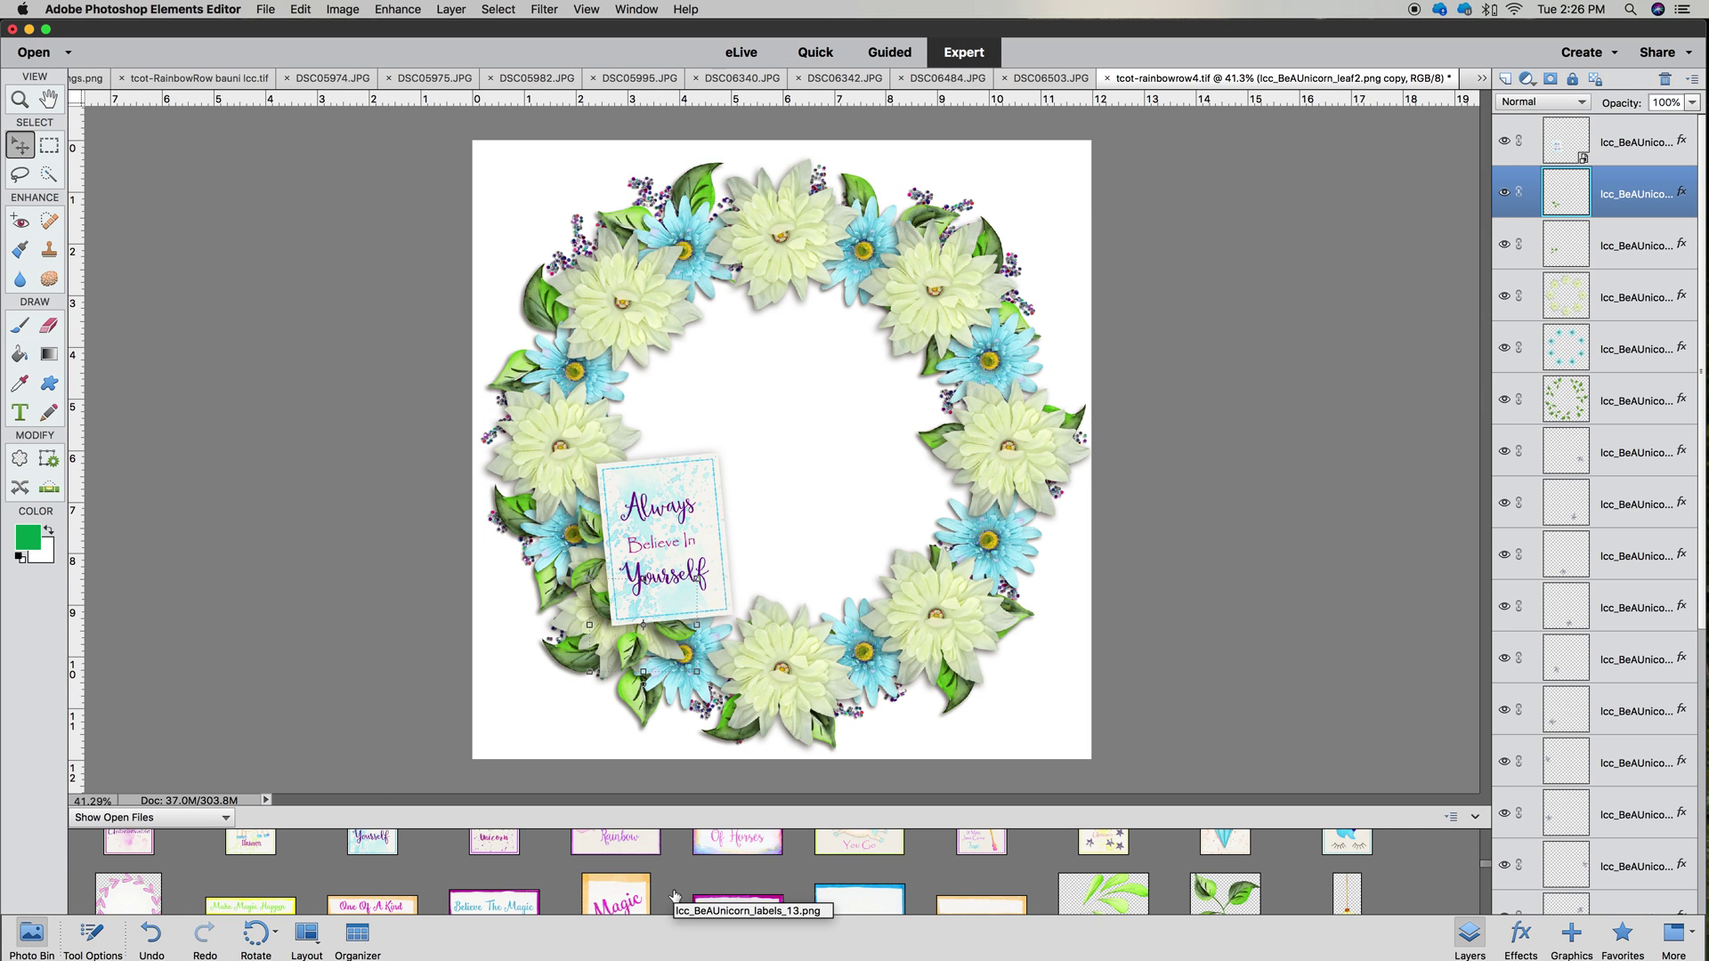
pyautogui.scroll(5, 679, 892)
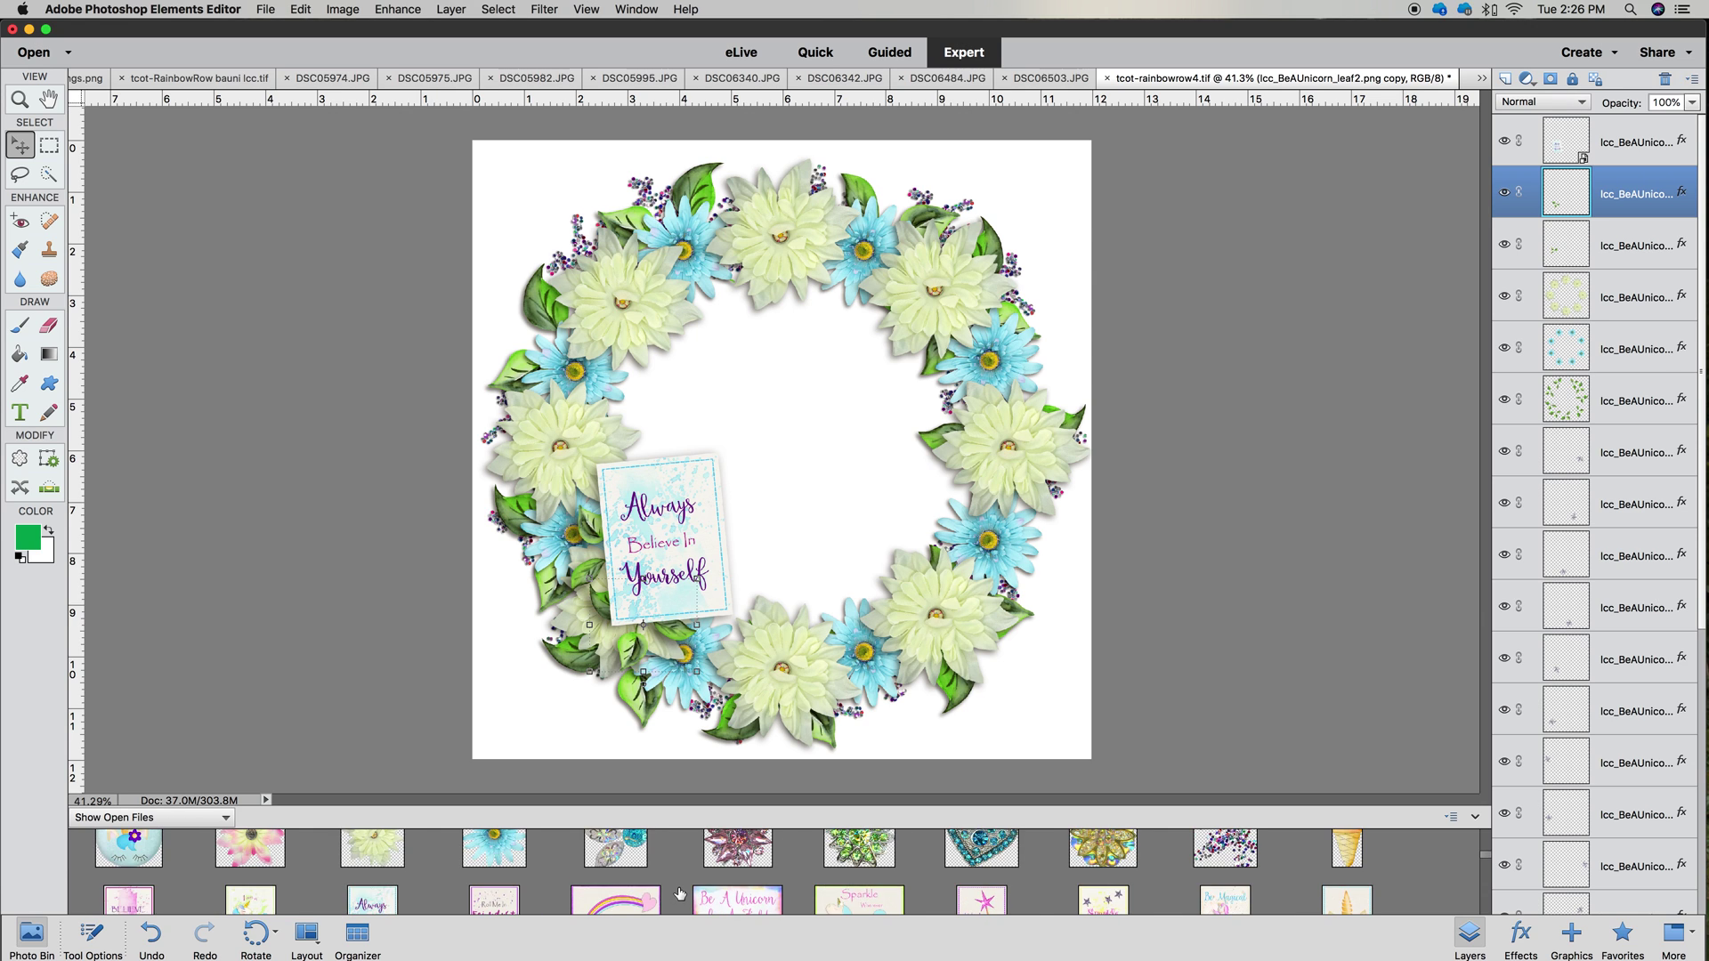
pyautogui.scroll(5, 679, 893)
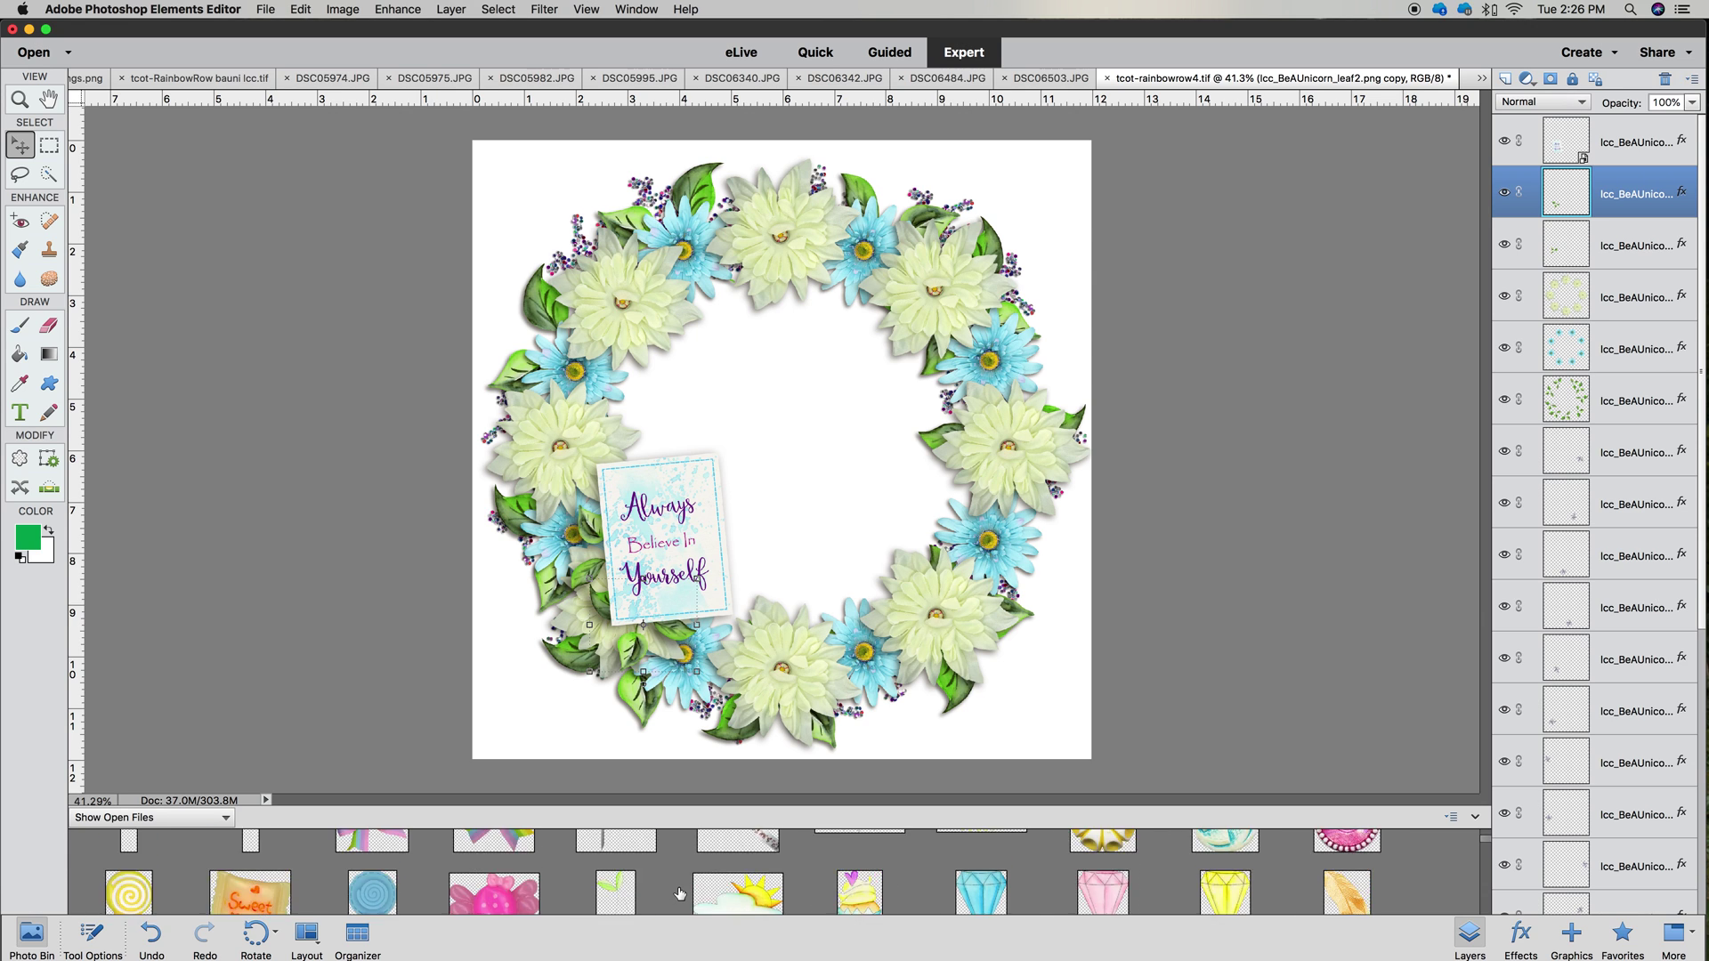
pyautogui.scroll(-5, 679, 892)
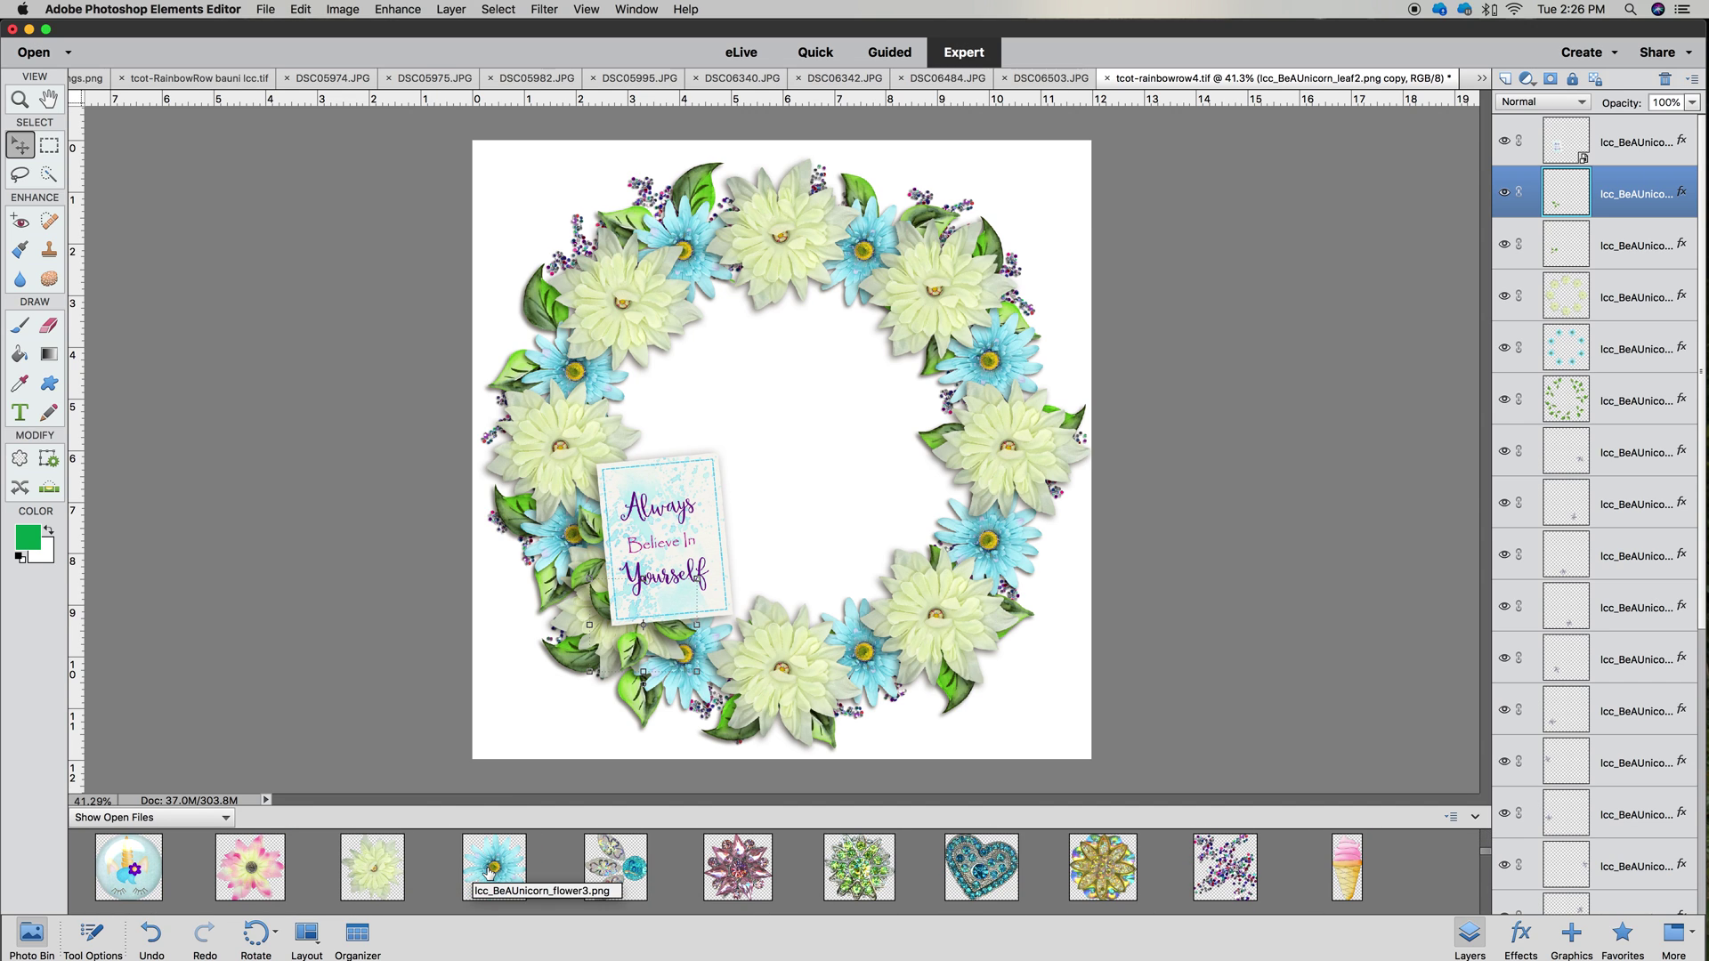
pyautogui.scroll(-3, 534, 869)
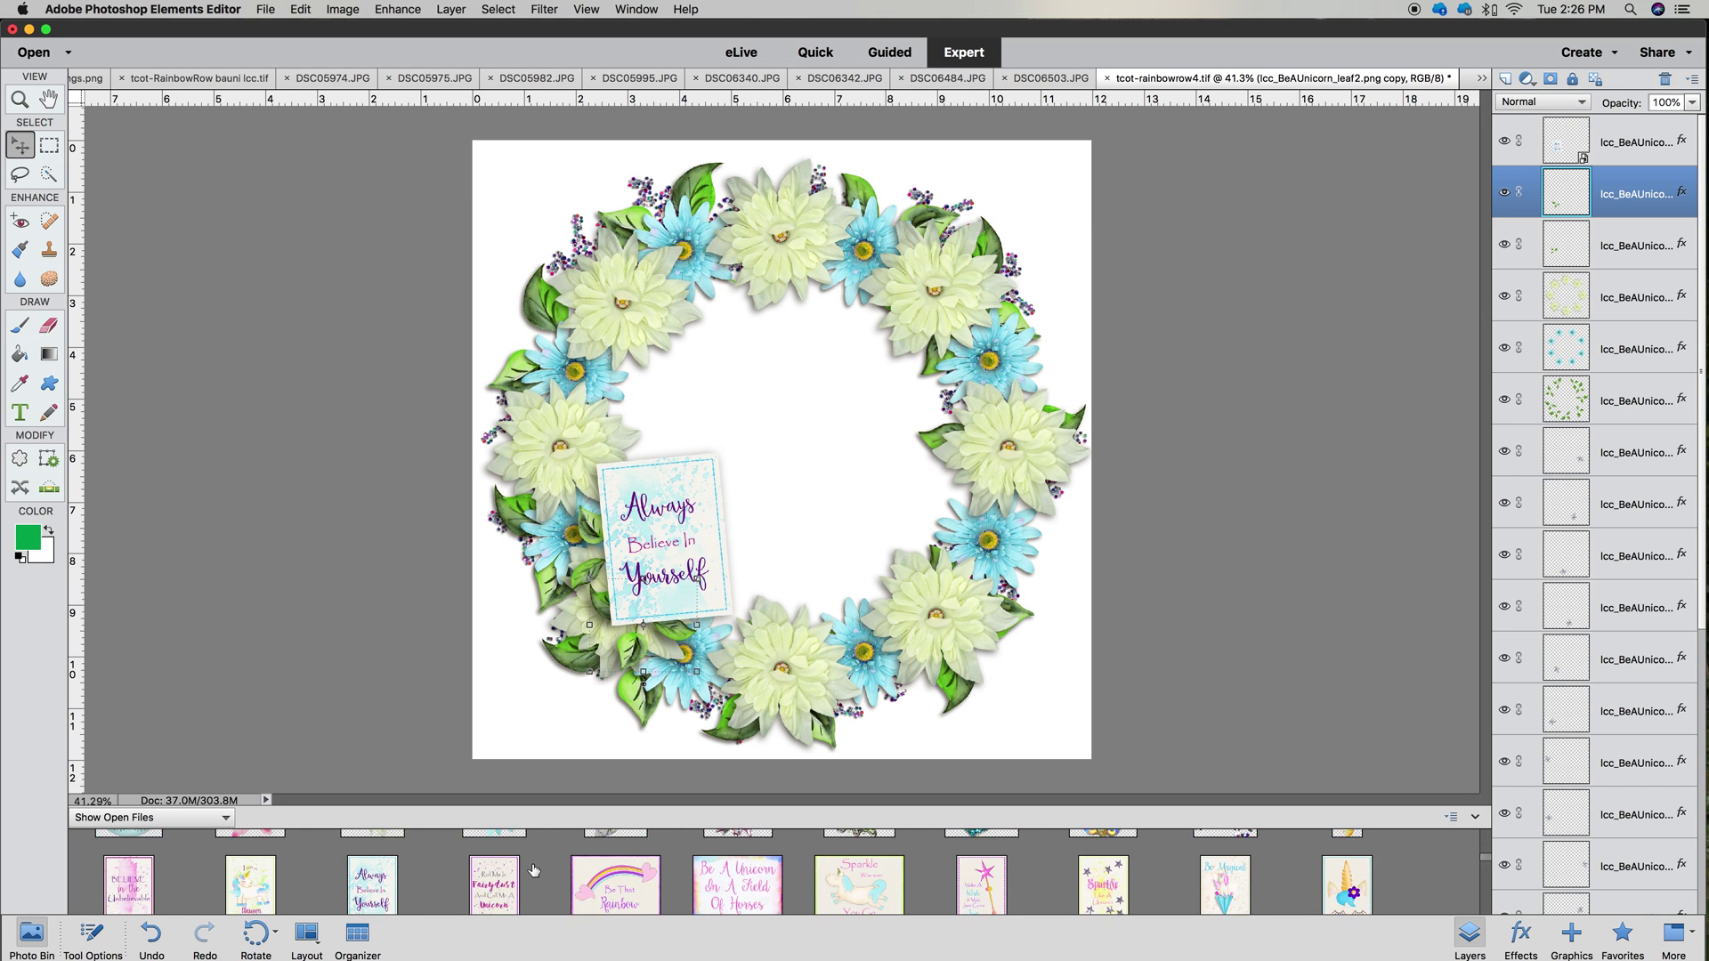
pyautogui.scroll(-2, 534, 869)
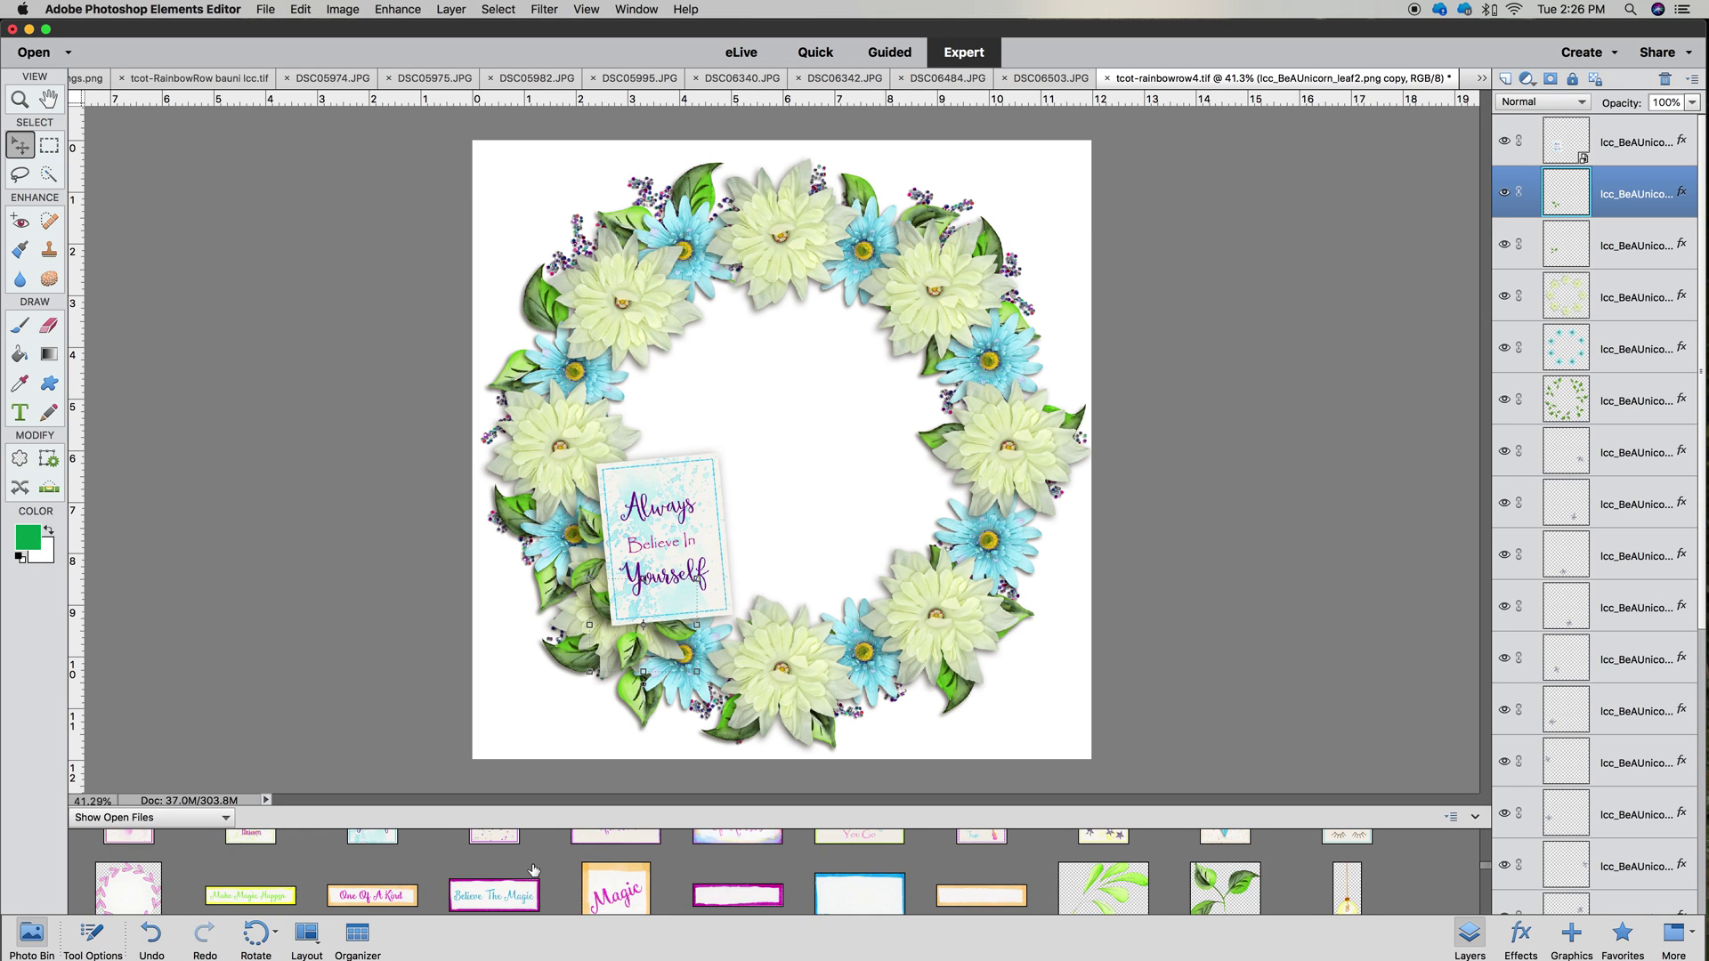
pyautogui.scroll(-3, 534, 870)
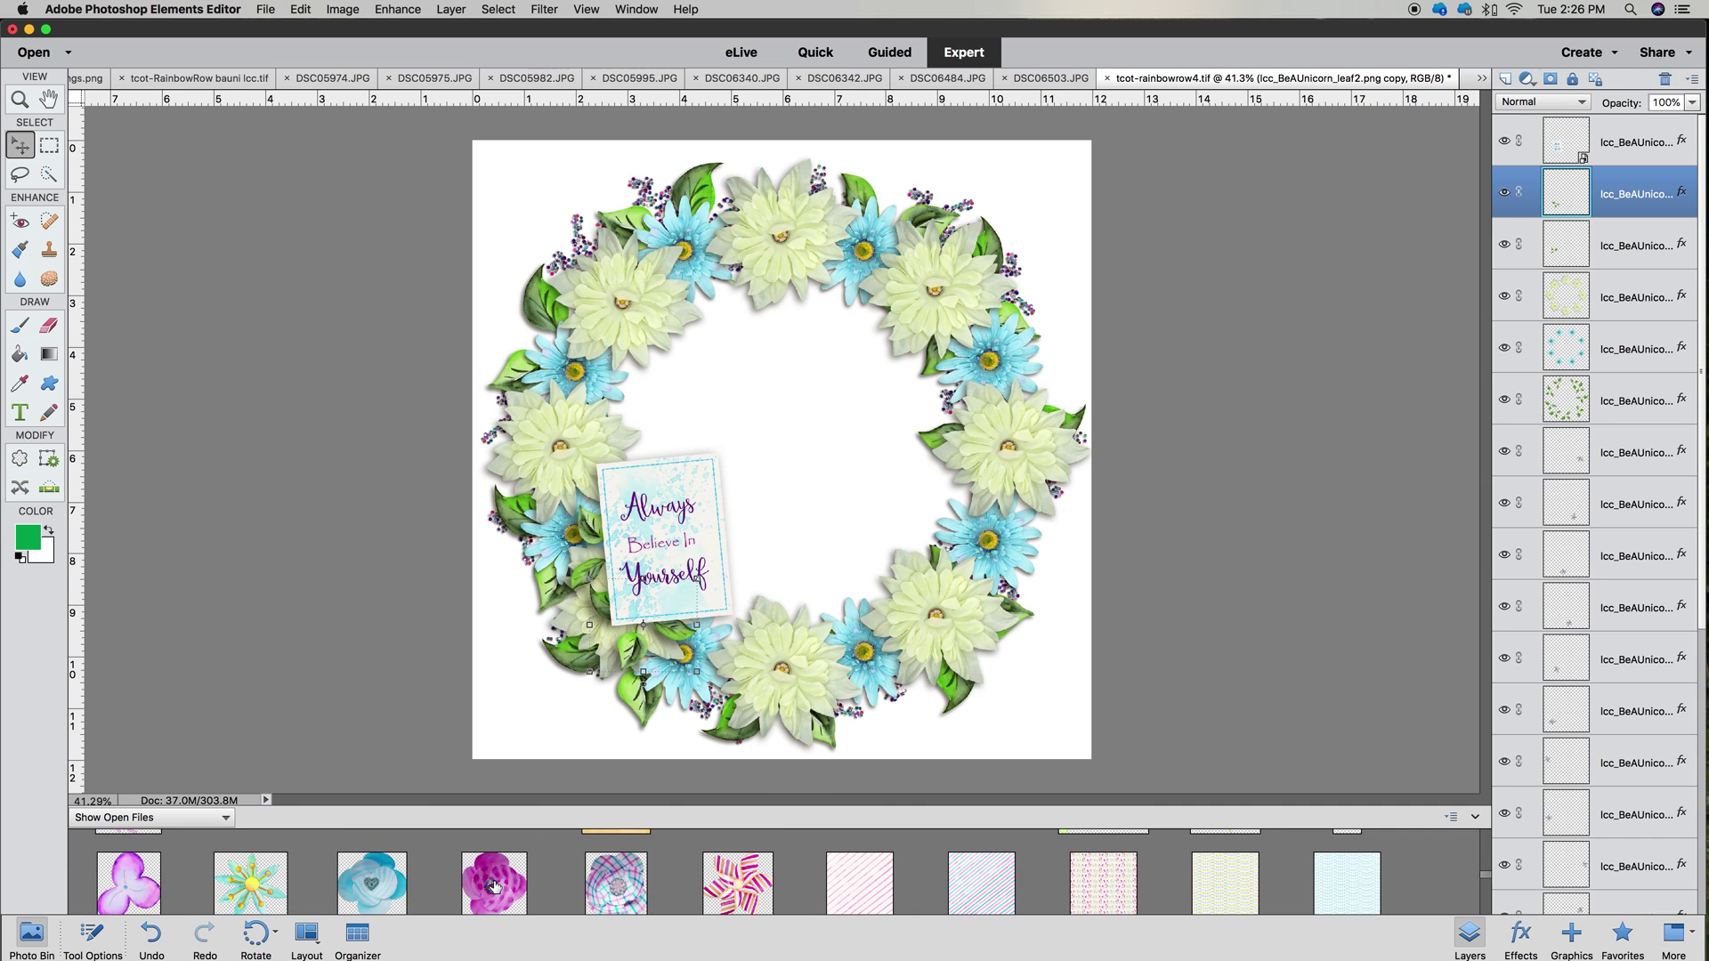
pyautogui.scroll(-1, 495, 886)
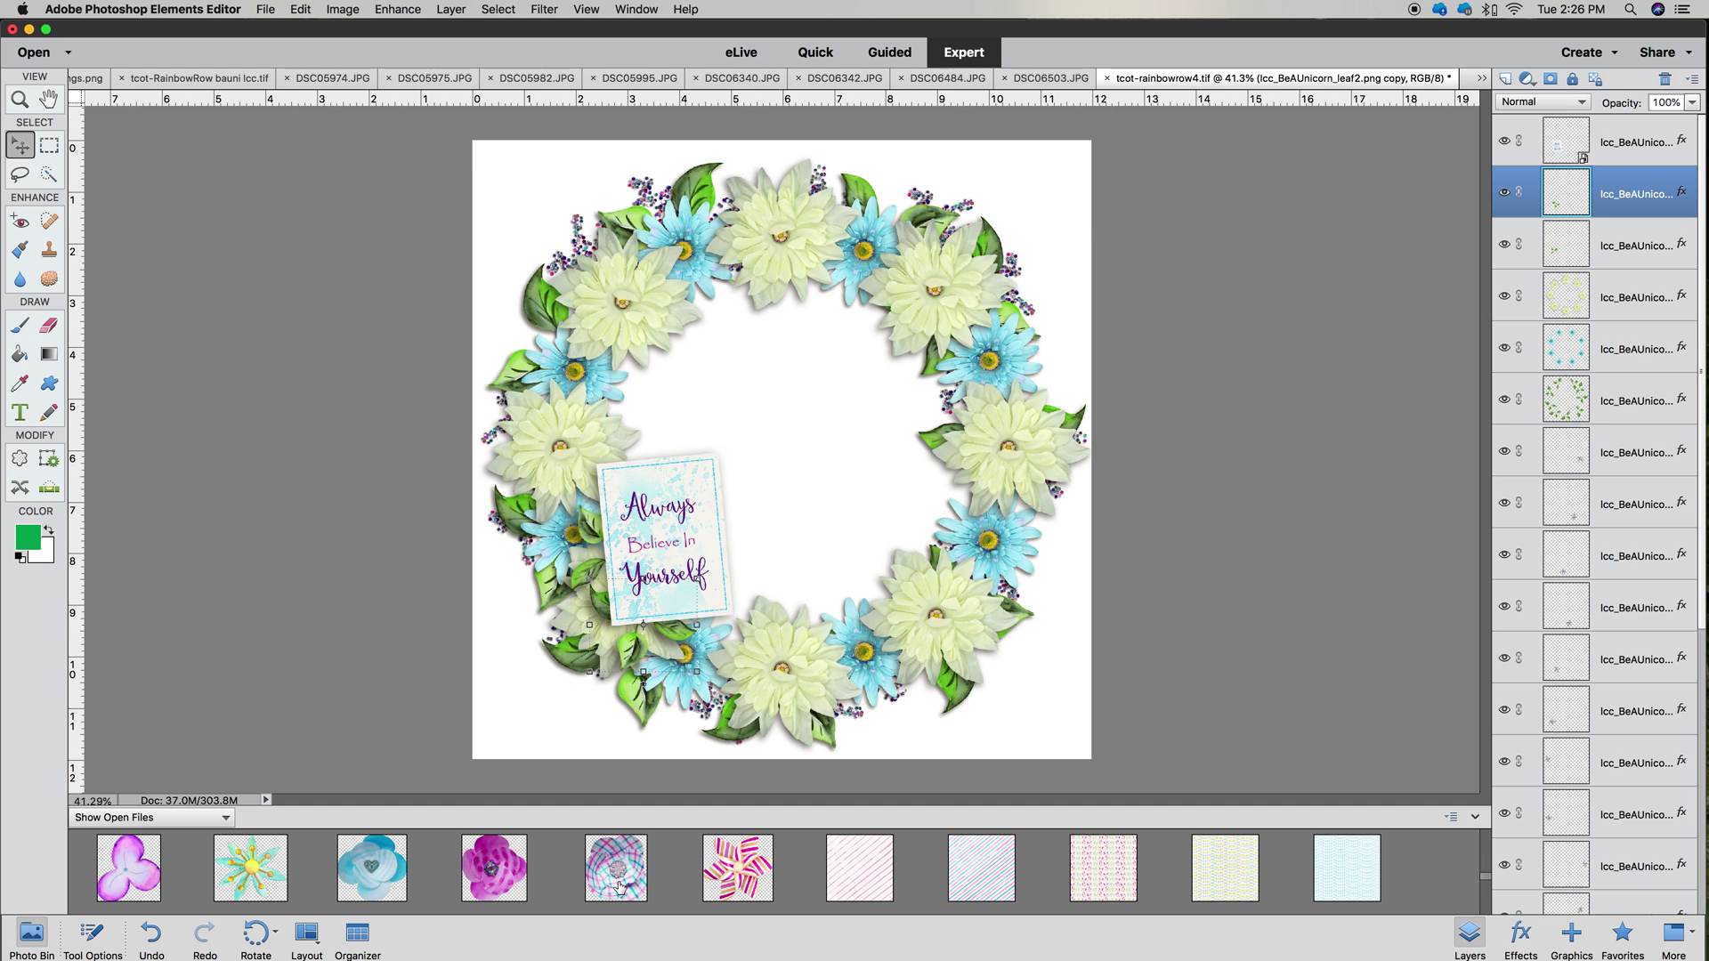
pyautogui.moveTo(487, 881); pyautogui.dragTo(657, 487)
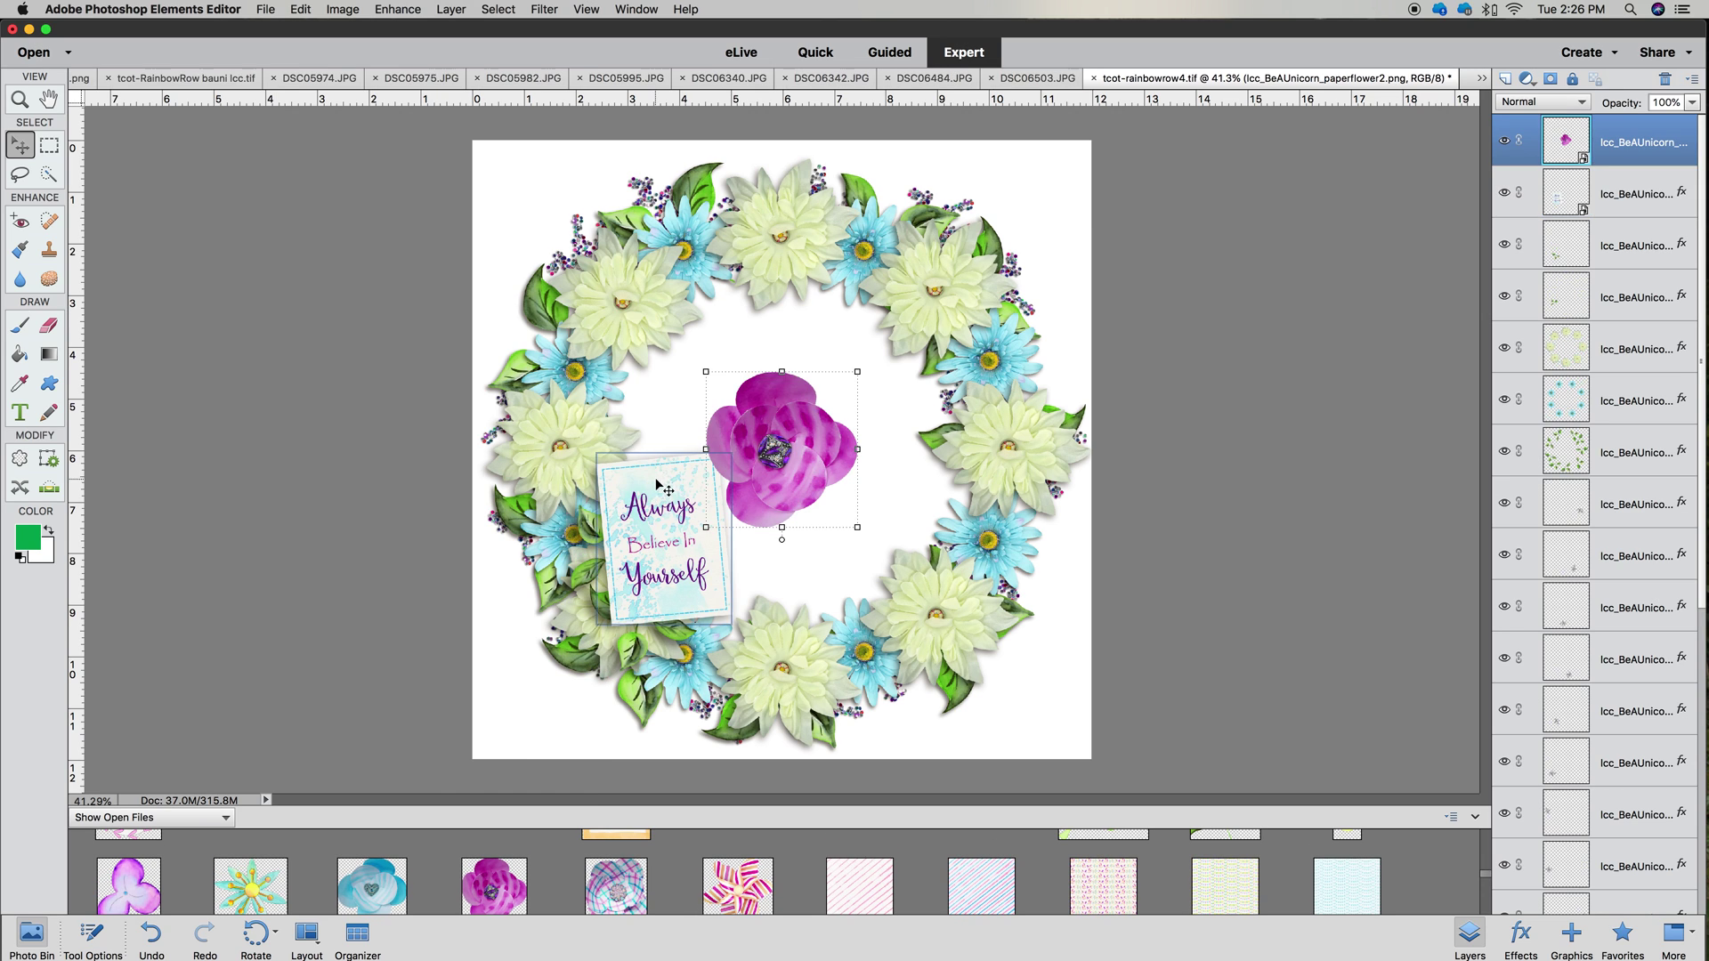
# Scale the paper flower to 44.69%, then by a further 79.06%, and rotate it to -16.04 degrees at the journal card's left edge
pyautogui.moveTo(794, 441); pyautogui.dragTo(765, 471)
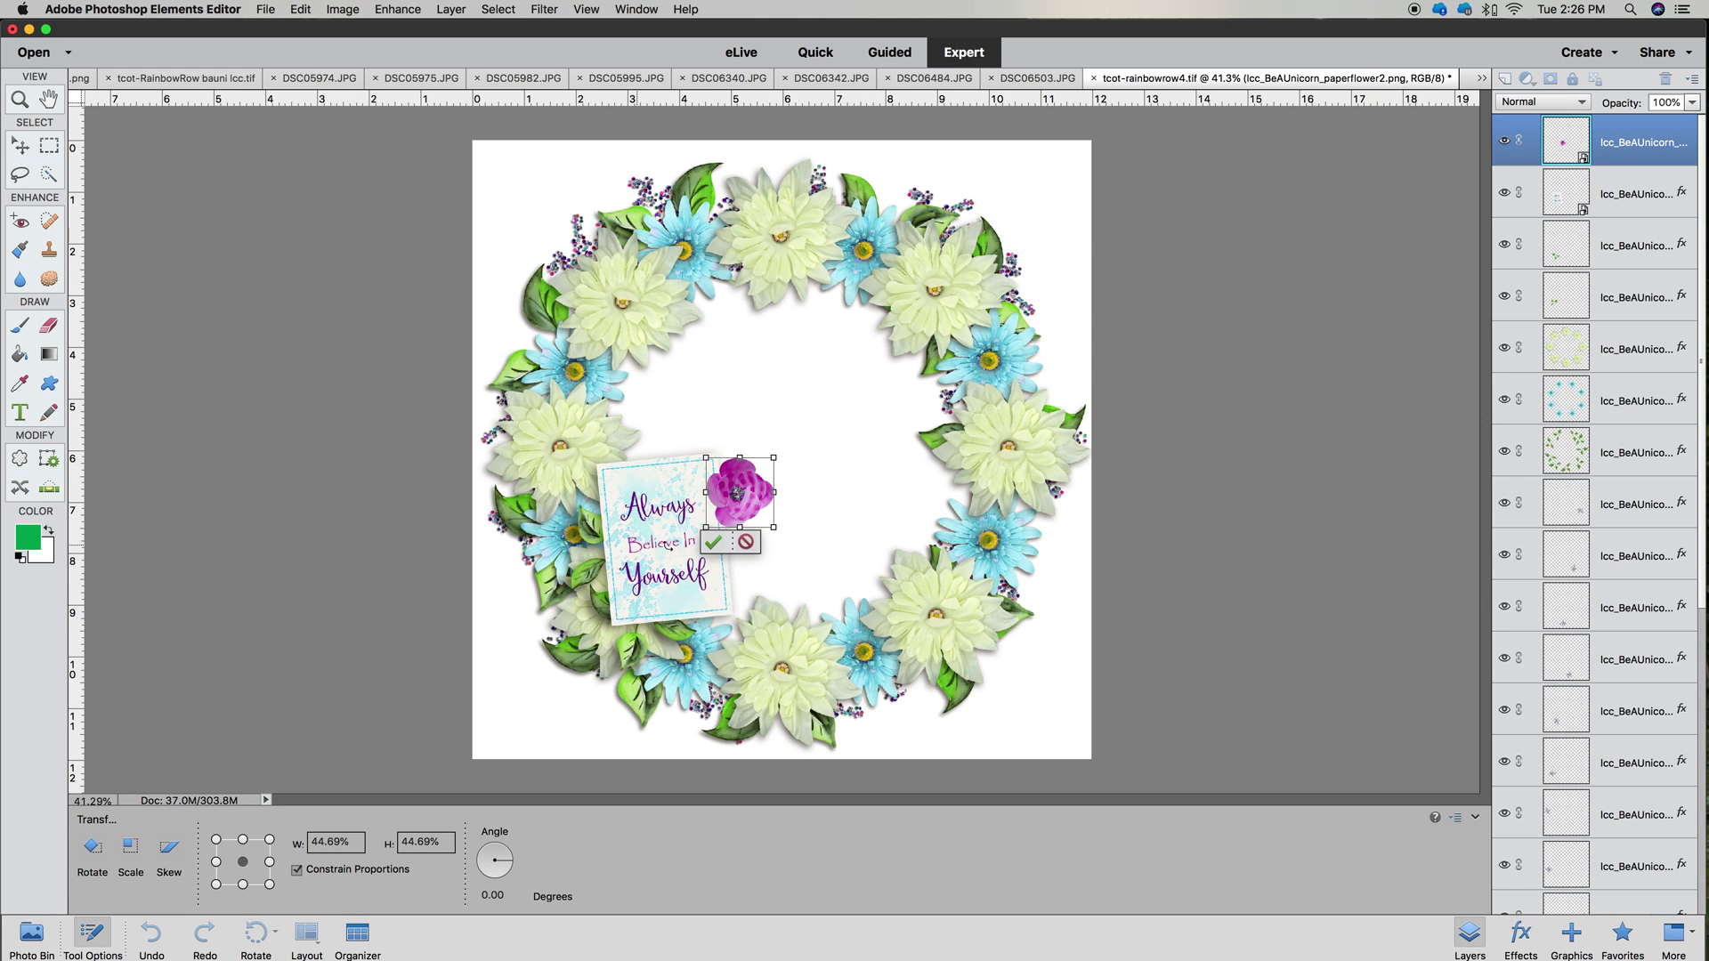
pyautogui.click(712, 542)
pyautogui.moveTo(744, 495); pyautogui.dragTo(609, 570)
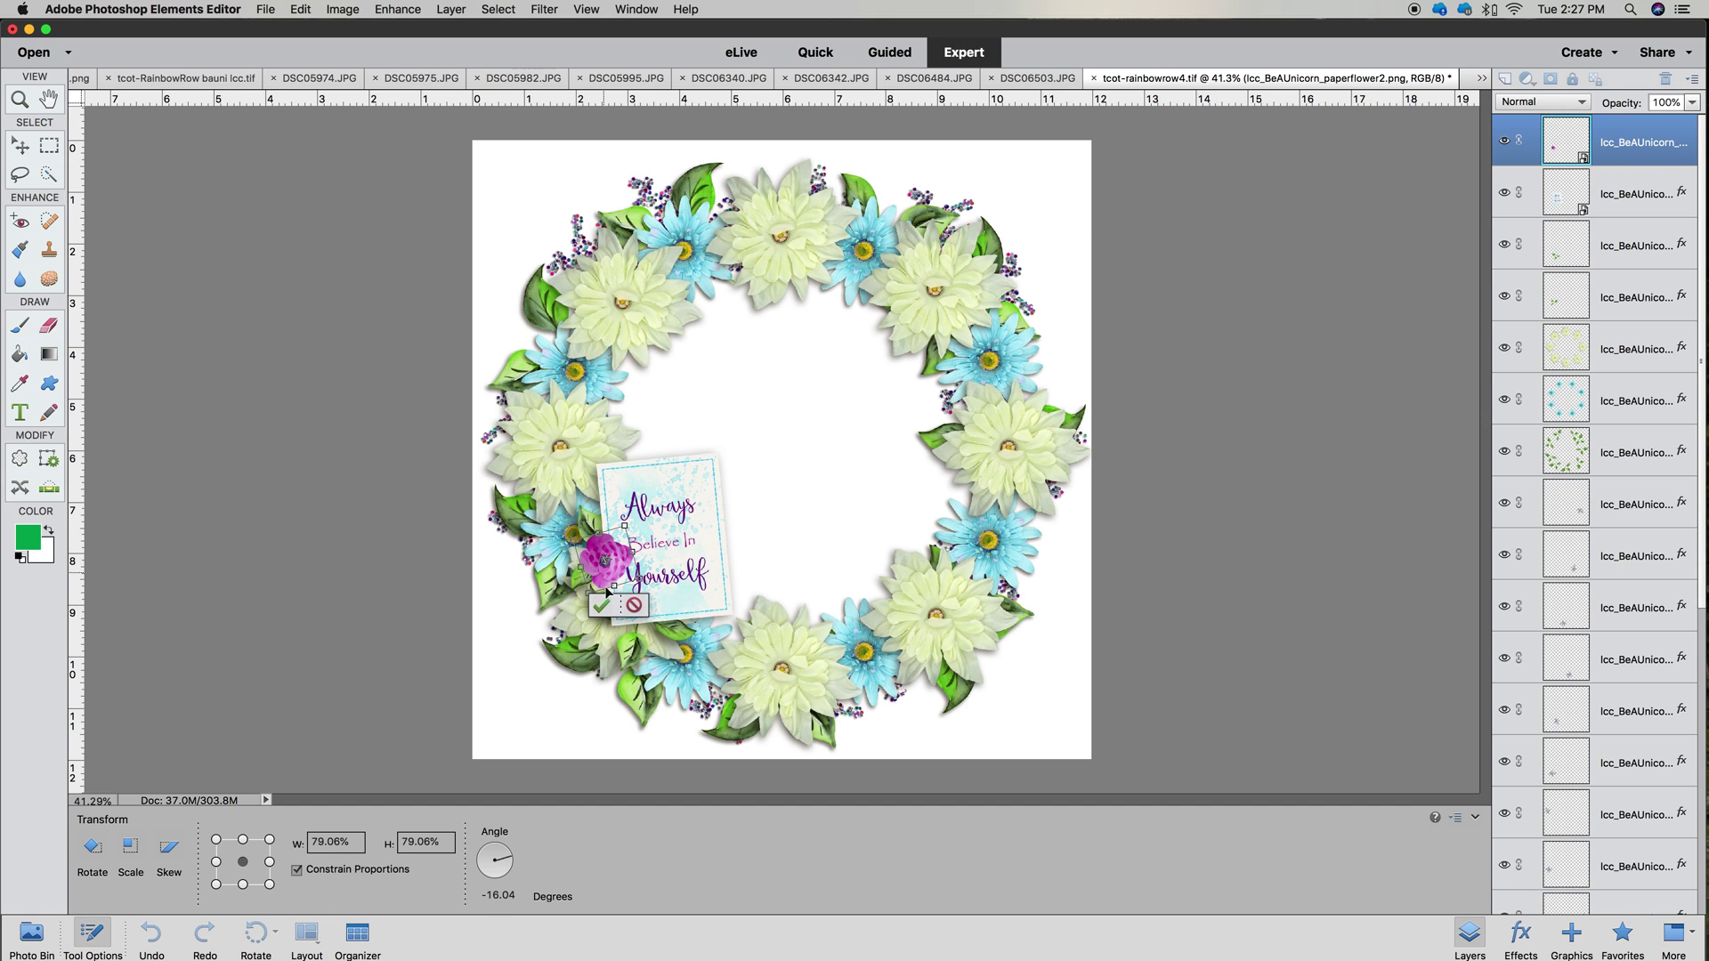
pyautogui.click(602, 606)
# Stack the paper flower beneath the journal card and apply an SD drop shadow style to it
pyautogui.moveTo(1615, 155); pyautogui.dragTo(1593, 236)
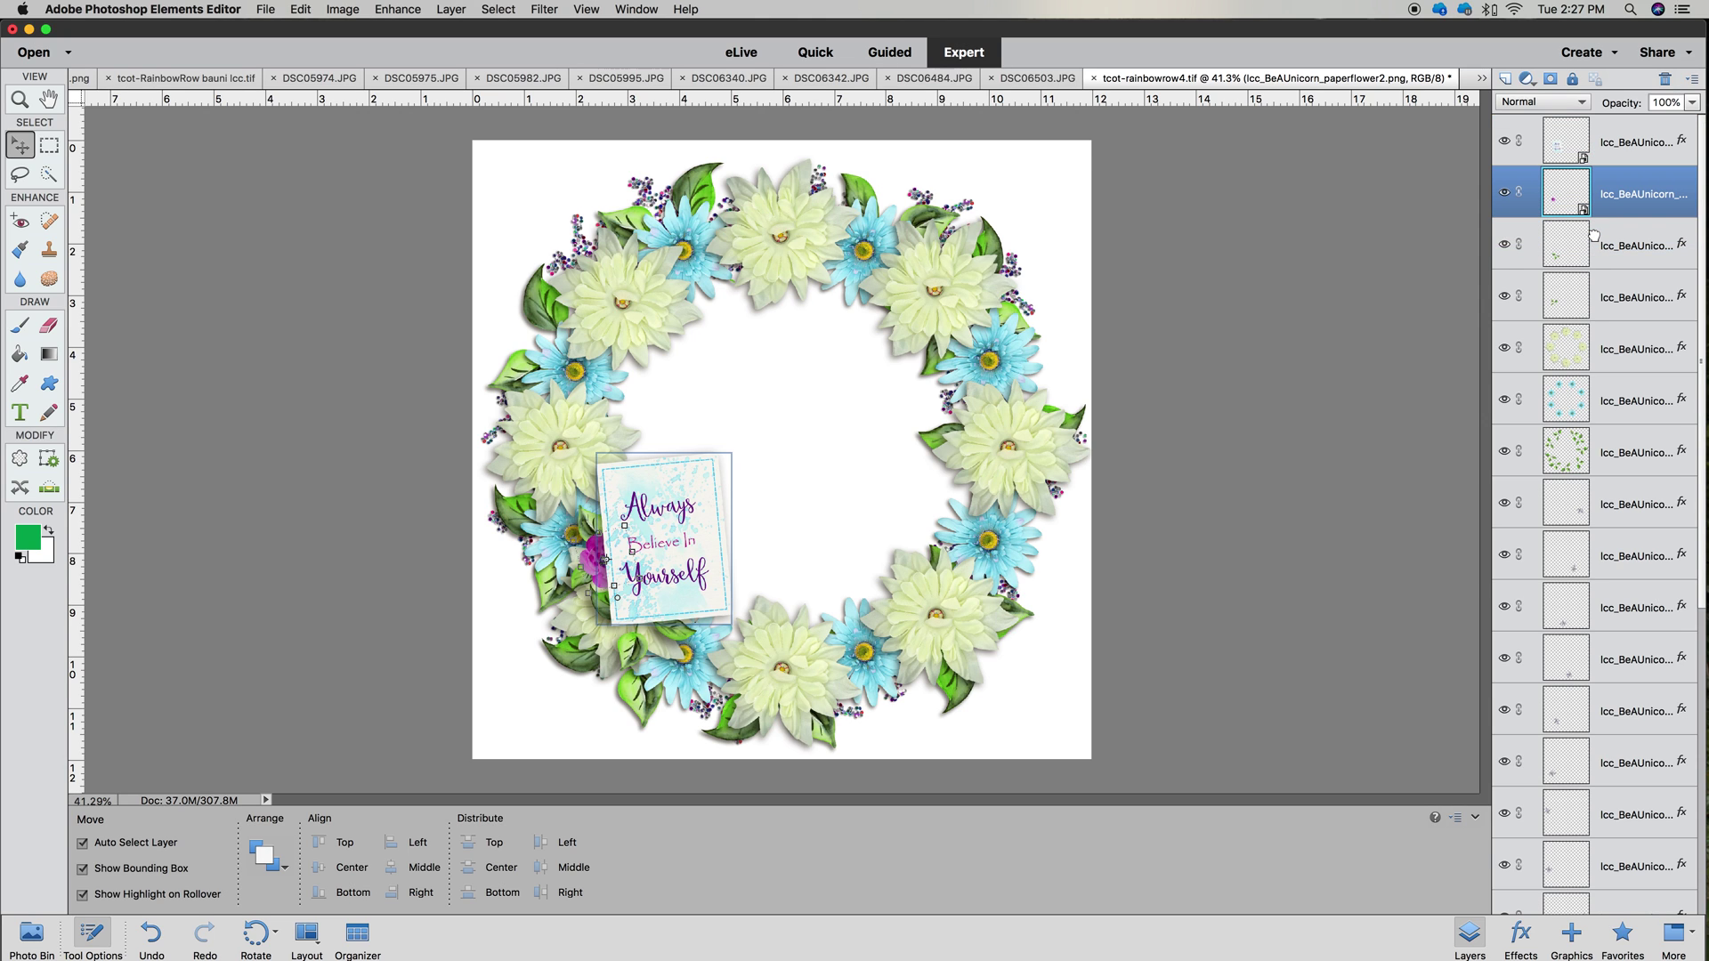
pyautogui.click(1521, 935)
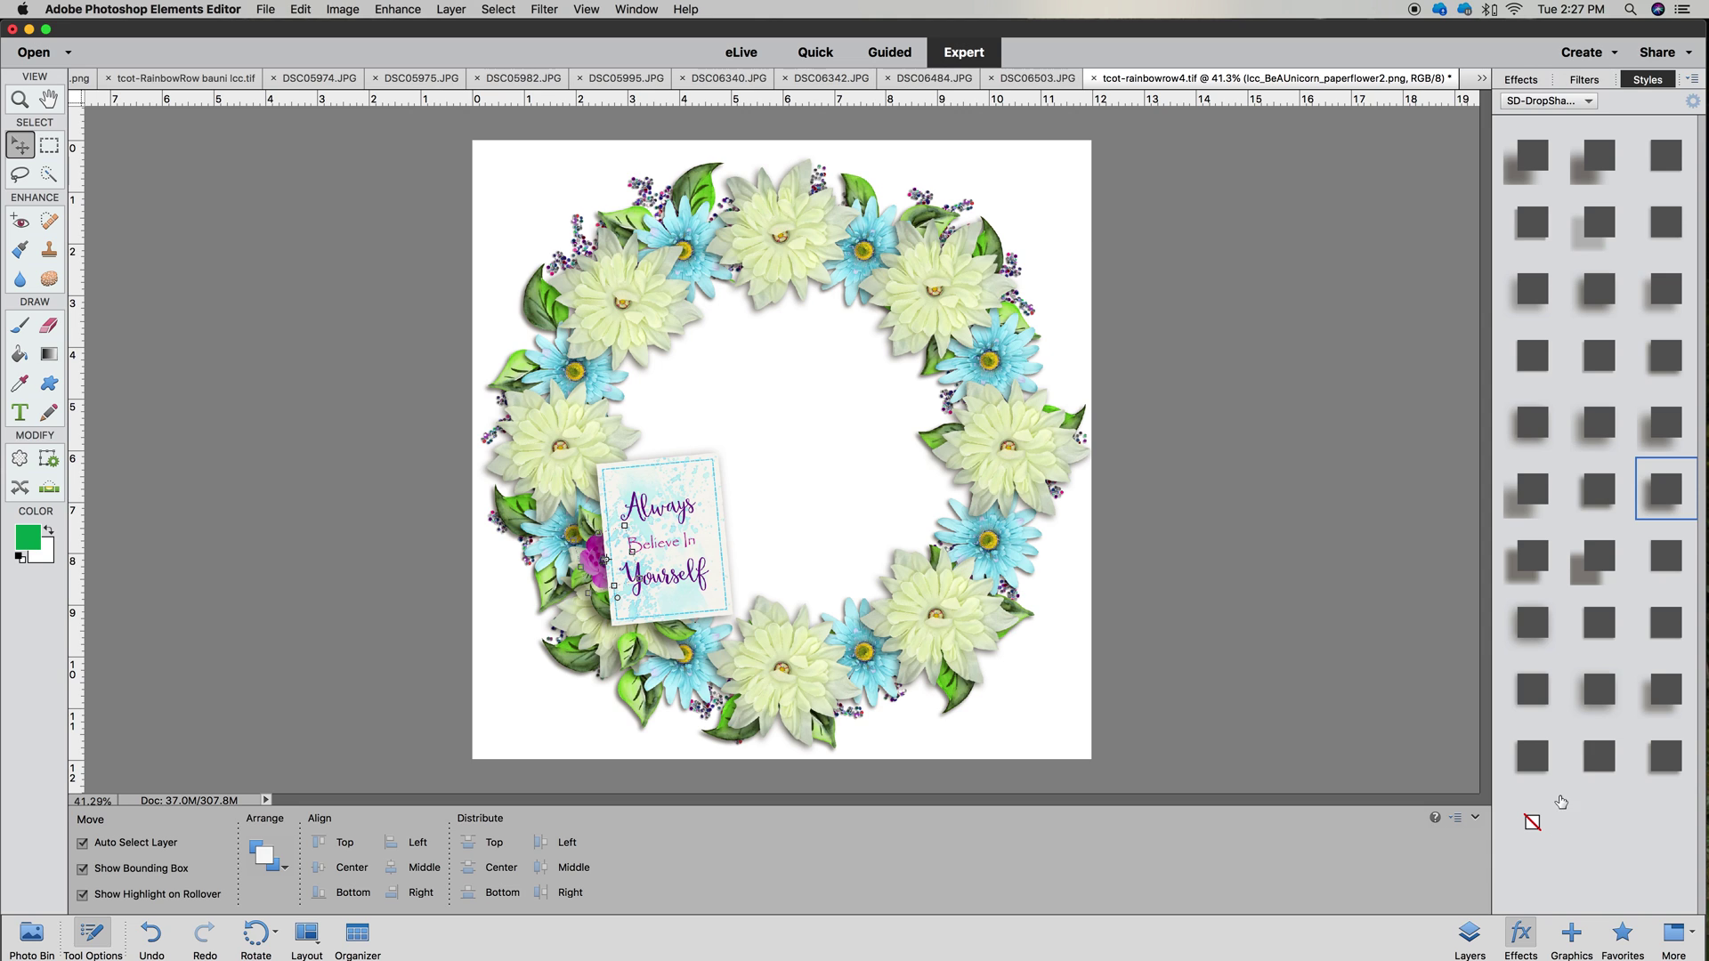
pyautogui.click(1531, 427)
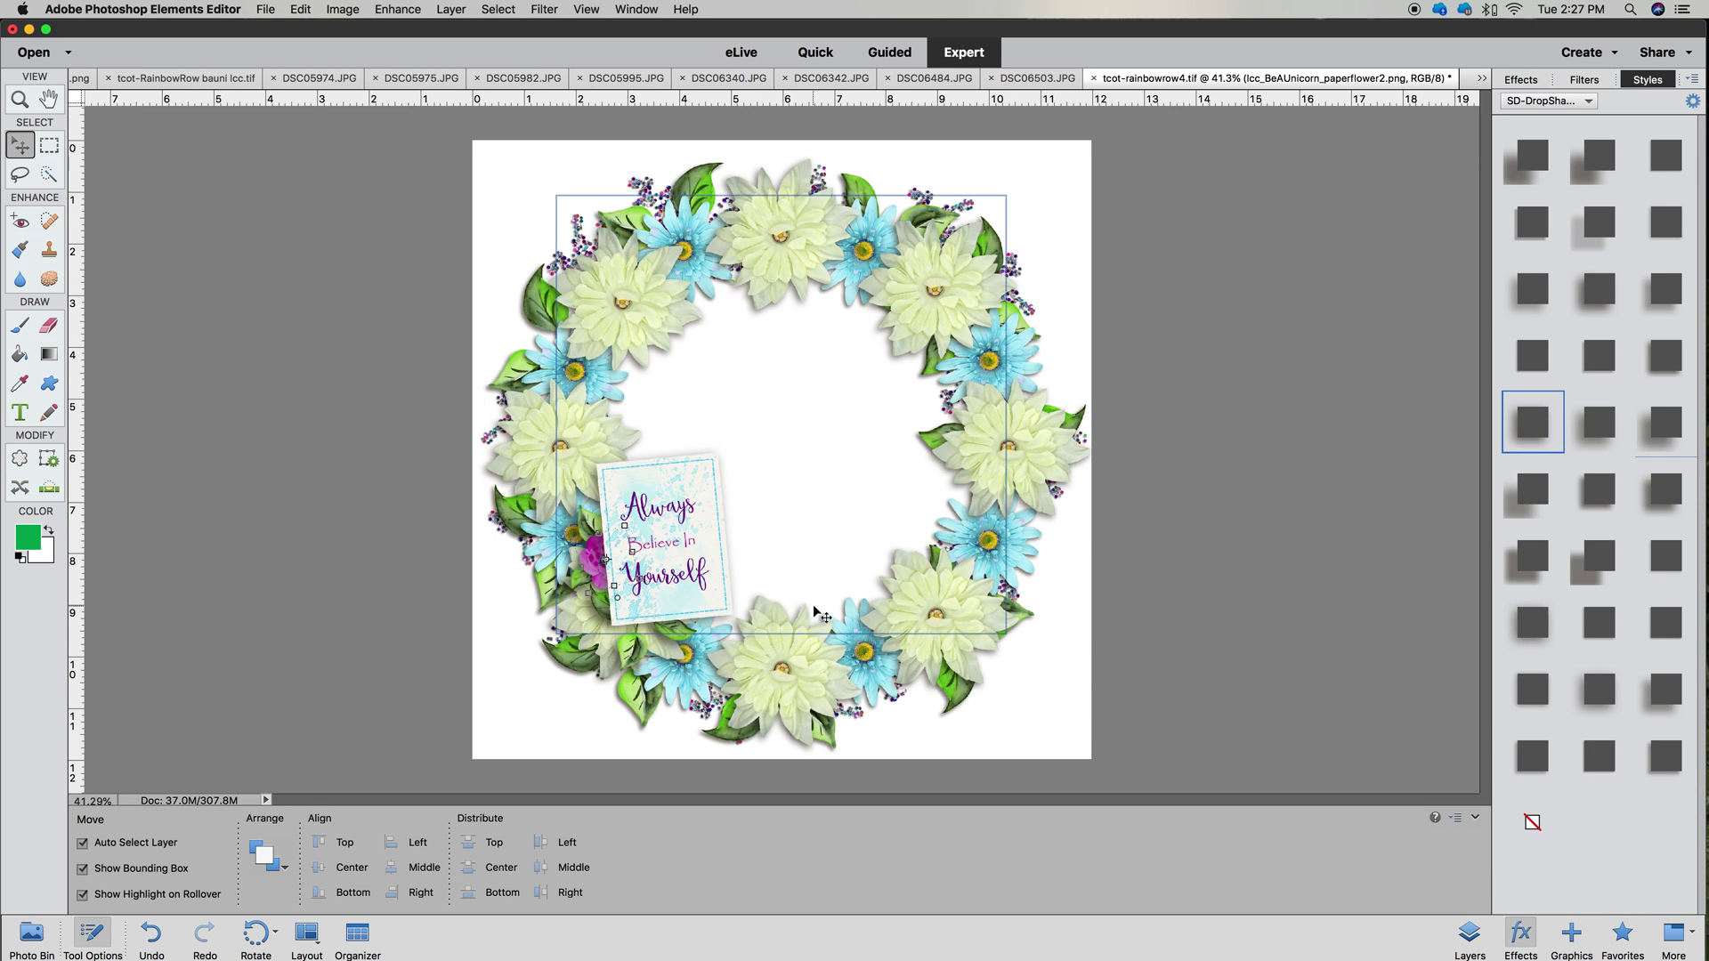
# Duplicate the paper flower layer and place the rotated copy under the journal card's bottom edge, over the leaves
pyautogui.click(1475, 941)
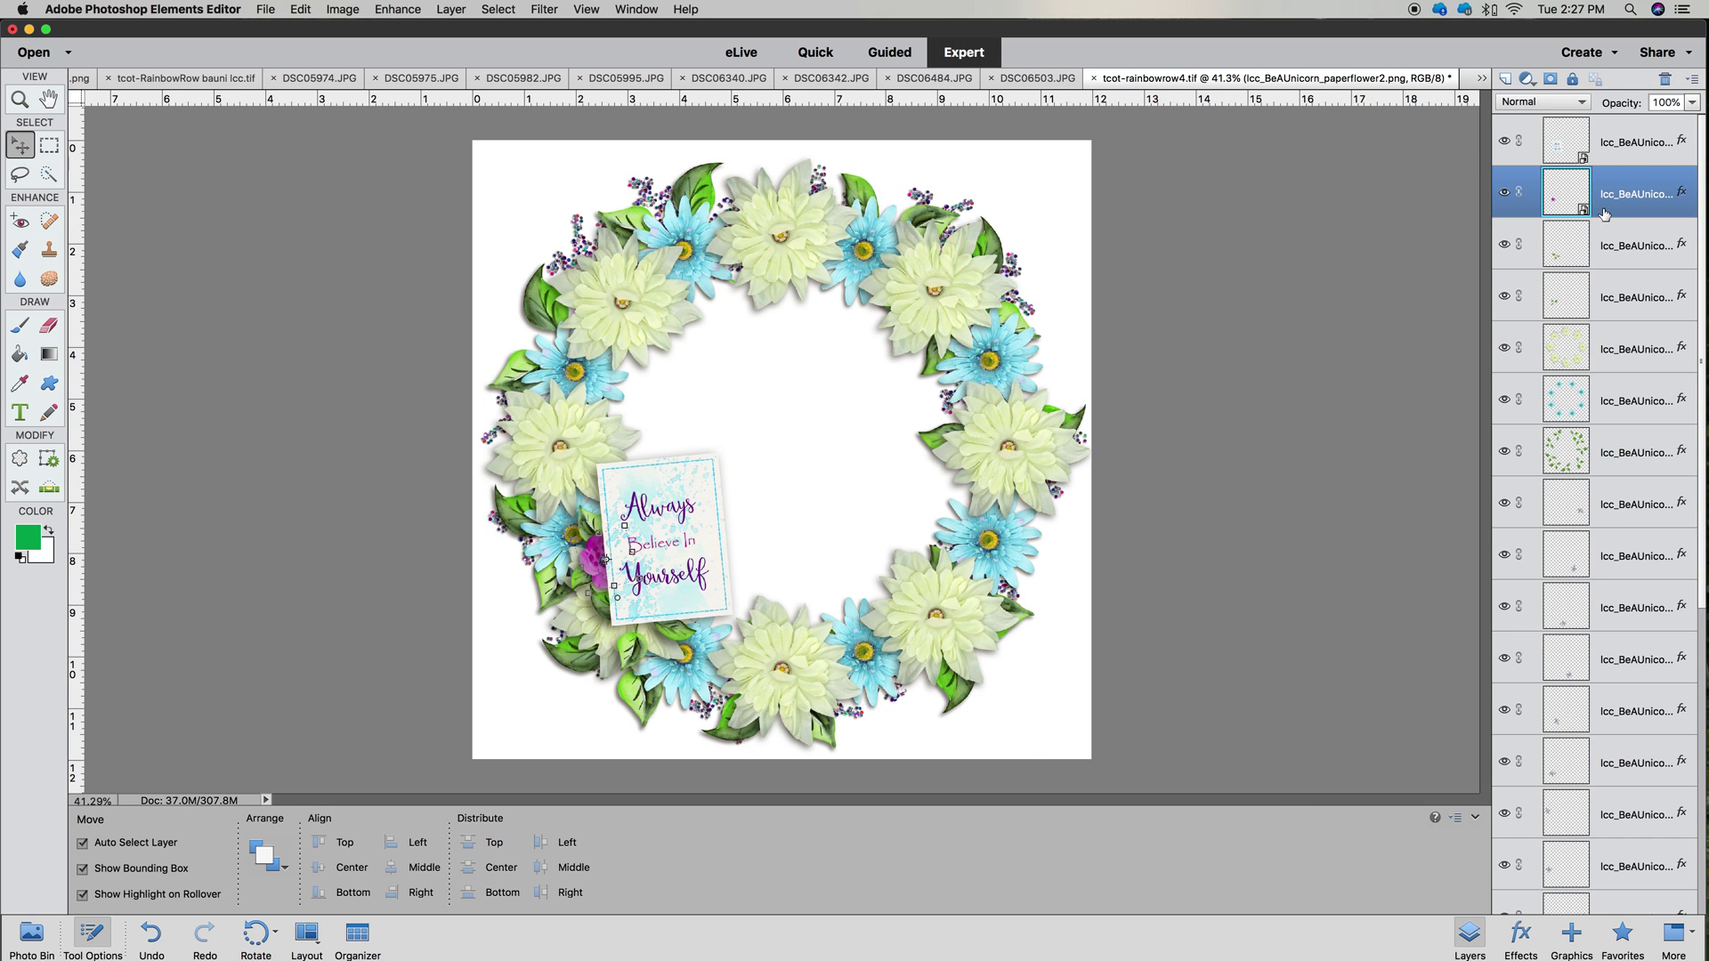
pyautogui.rightClick(1627, 211)
pyautogui.click(1593, 228)
pyautogui.click(1024, 385)
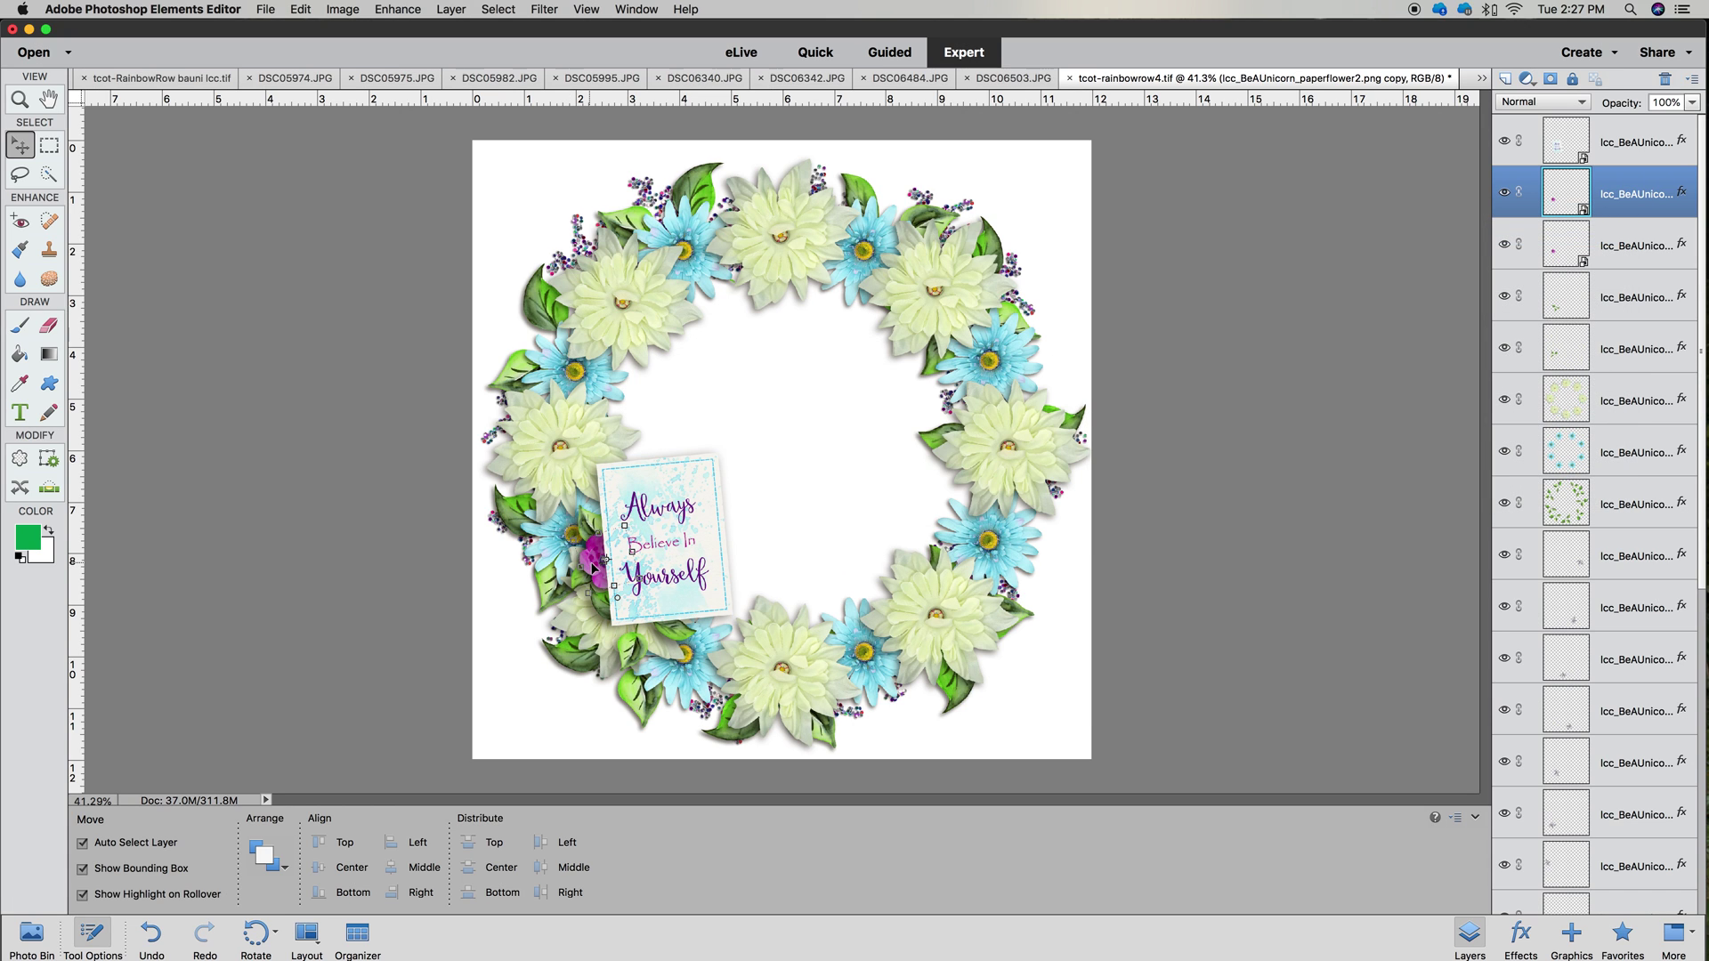
pyautogui.moveTo(598, 569); pyautogui.dragTo(637, 583)
pyautogui.click(635, 657)
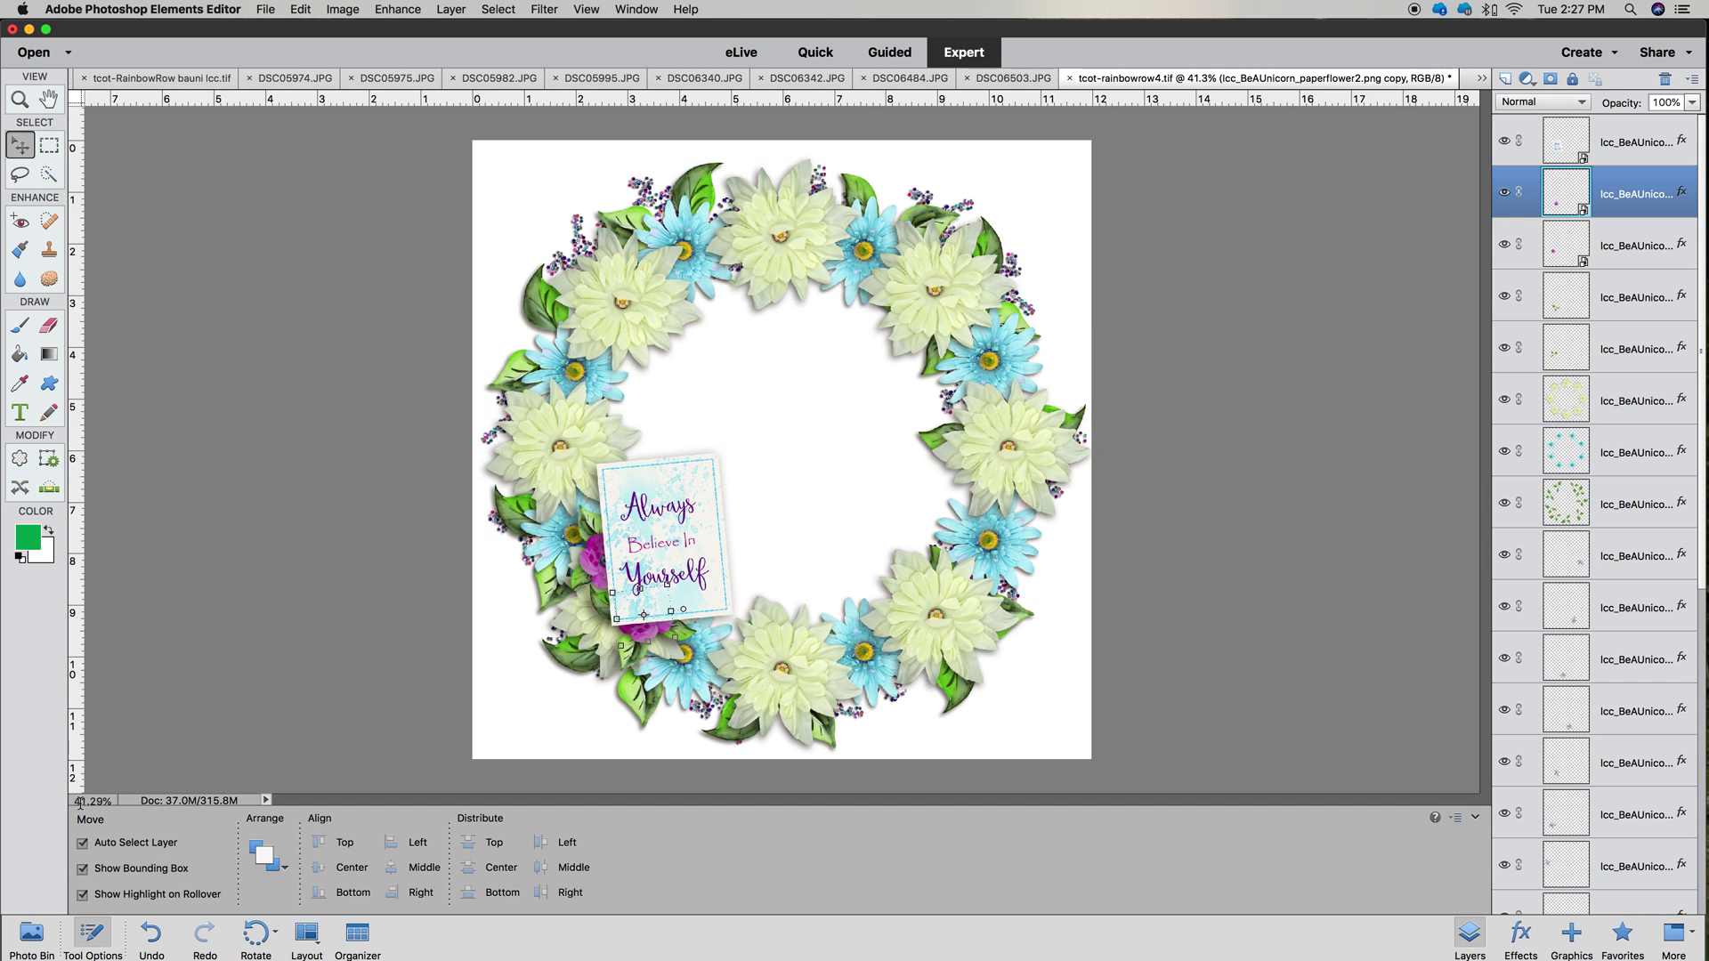
# Add the blue paper flower, lcc_BeAUnicorn_paperflower1.png, from the open kit files to the page
pyautogui.click(30, 932)
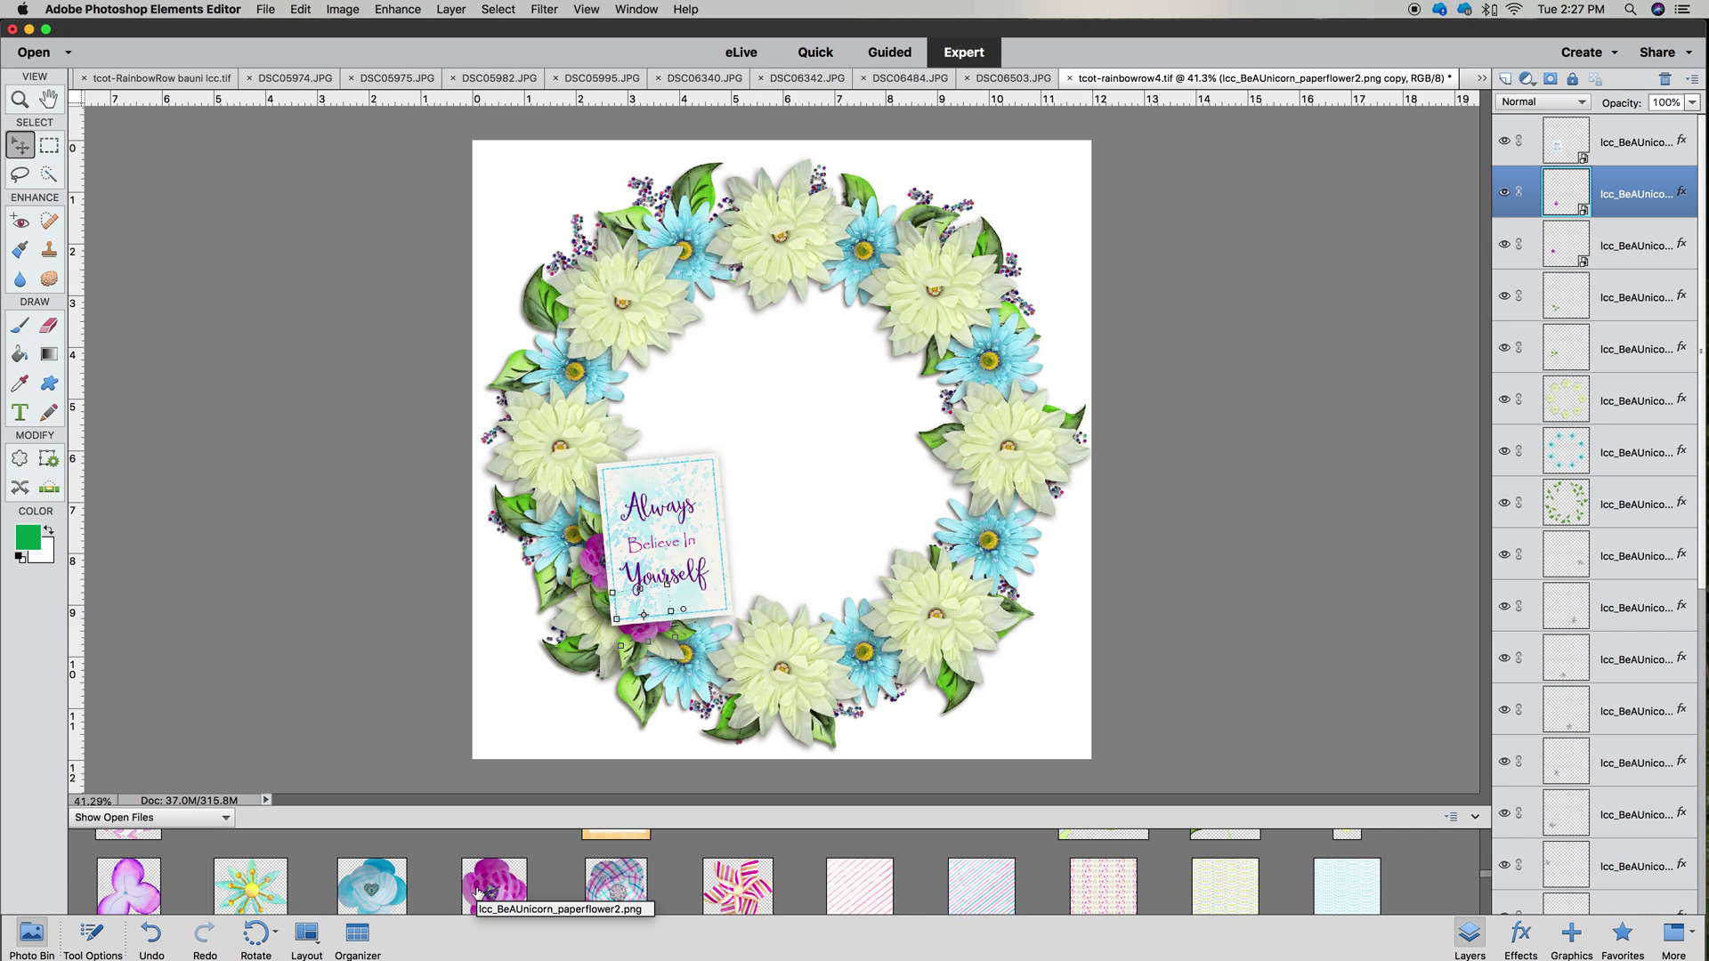
pyautogui.moveTo(372, 890); pyautogui.dragTo(689, 522)
pyautogui.rightClick(785, 452)
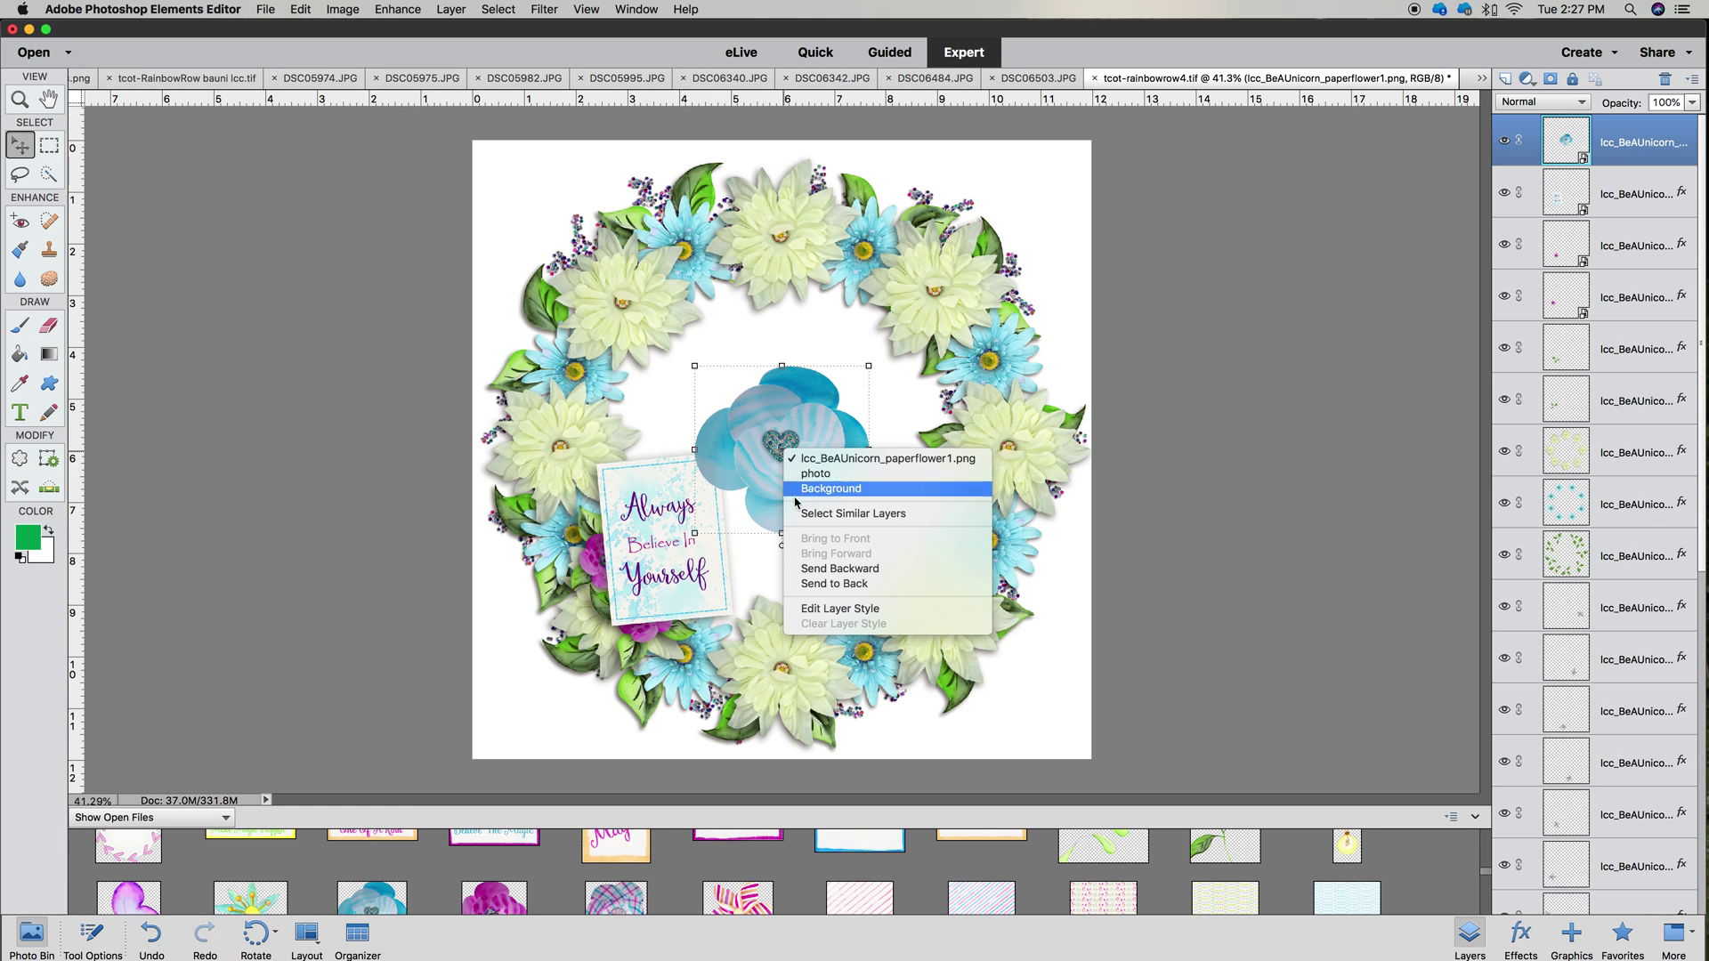
# Scale the blue flower to 39.30%, rotate it to 98.18 degrees at the card's lower-left corner, and apply the sd-drop-shadow-45-conifers style
pyautogui.moveTo(868, 366); pyautogui.dragTo(807, 418)
pyautogui.moveTo(721, 508); pyautogui.dragTo(579, 620)
pyautogui.moveTo(669, 529); pyautogui.dragTo(655, 616)
pyautogui.moveTo(637, 558); pyautogui.dragTo(634, 648)
pyautogui.click(584, 650)
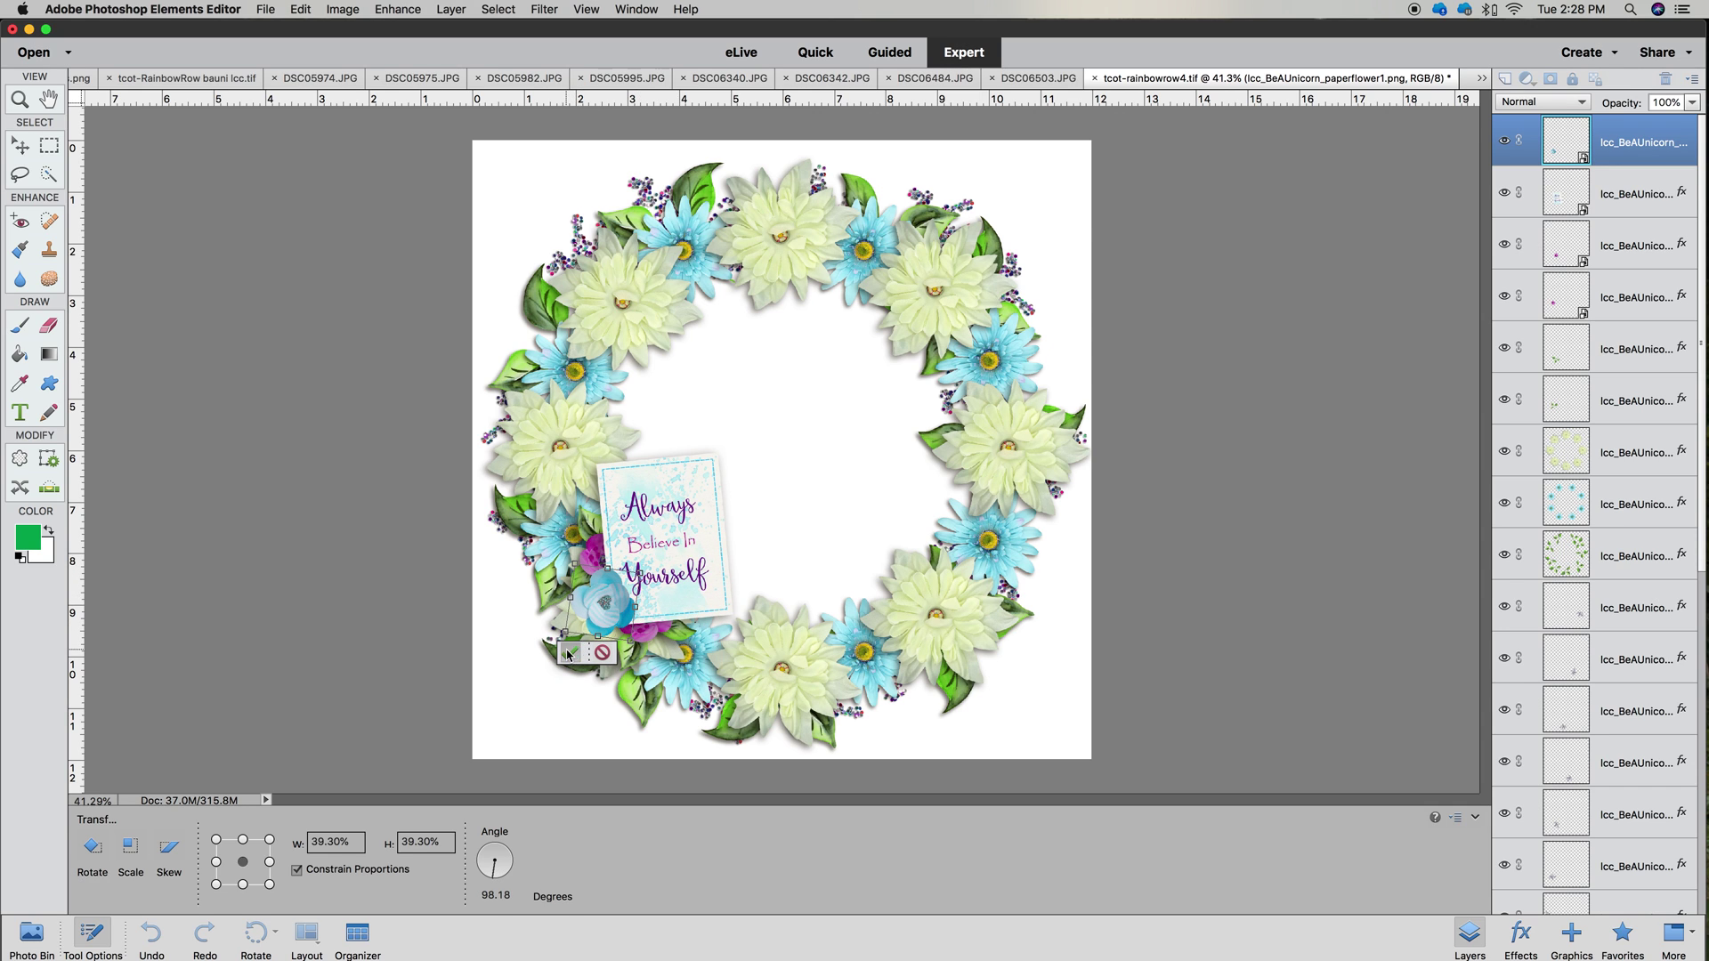
pyautogui.click(1519, 934)
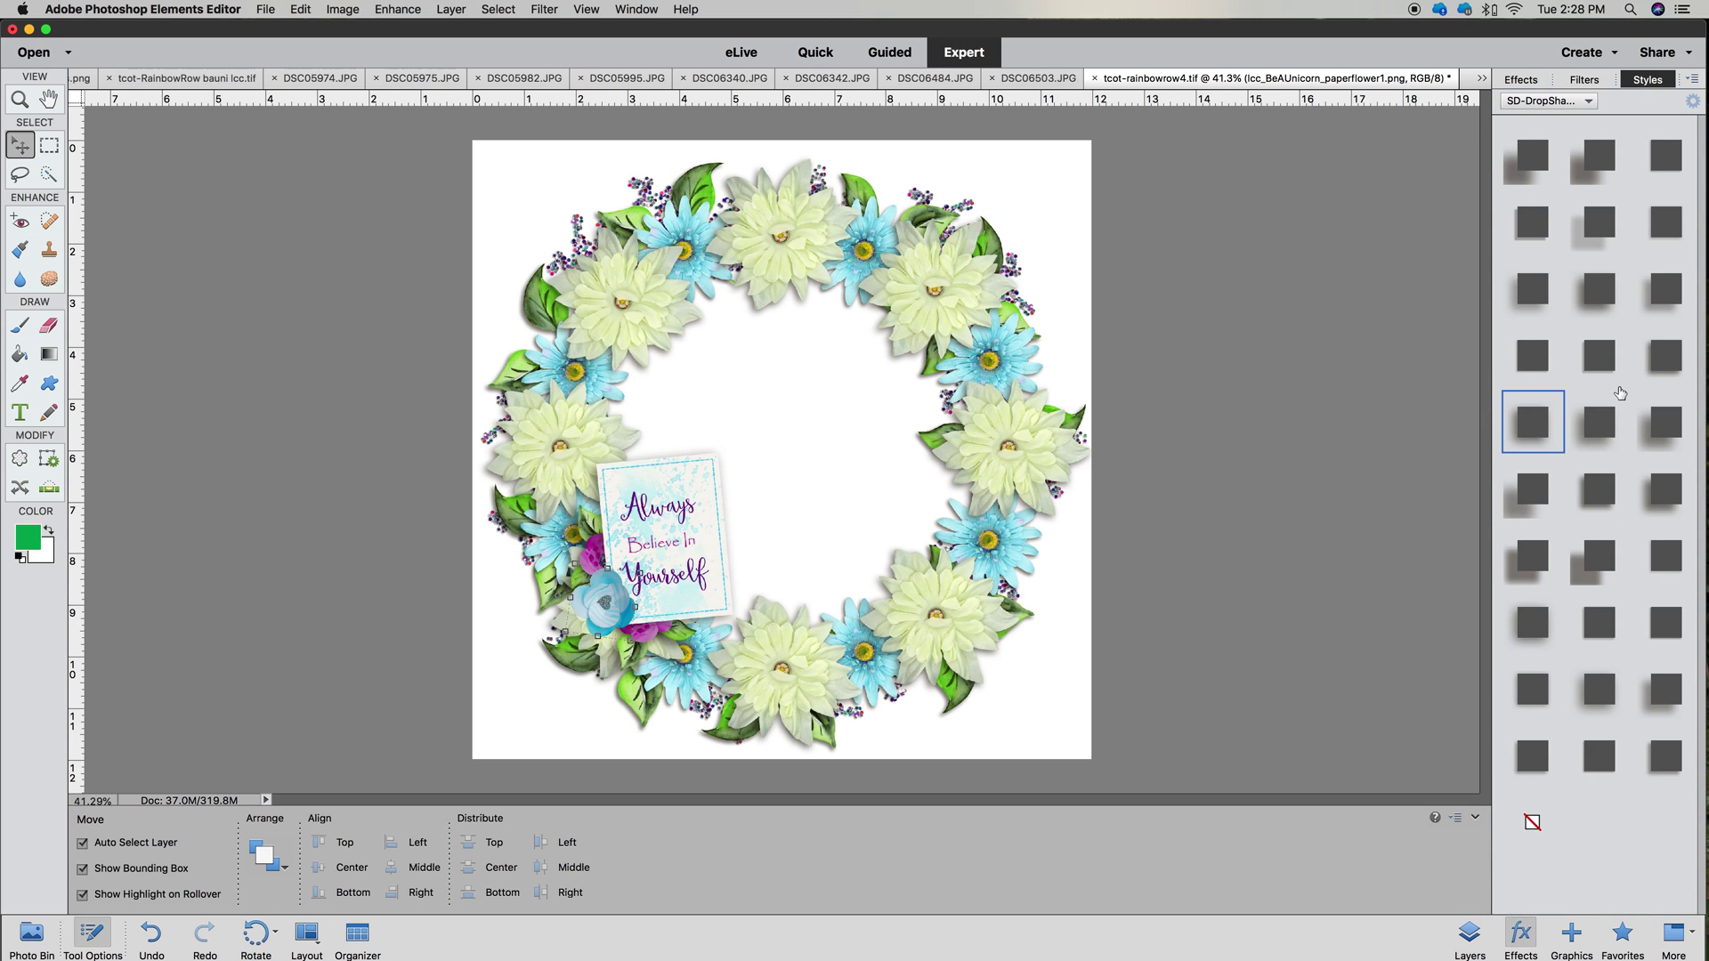
pyautogui.click(1601, 296)
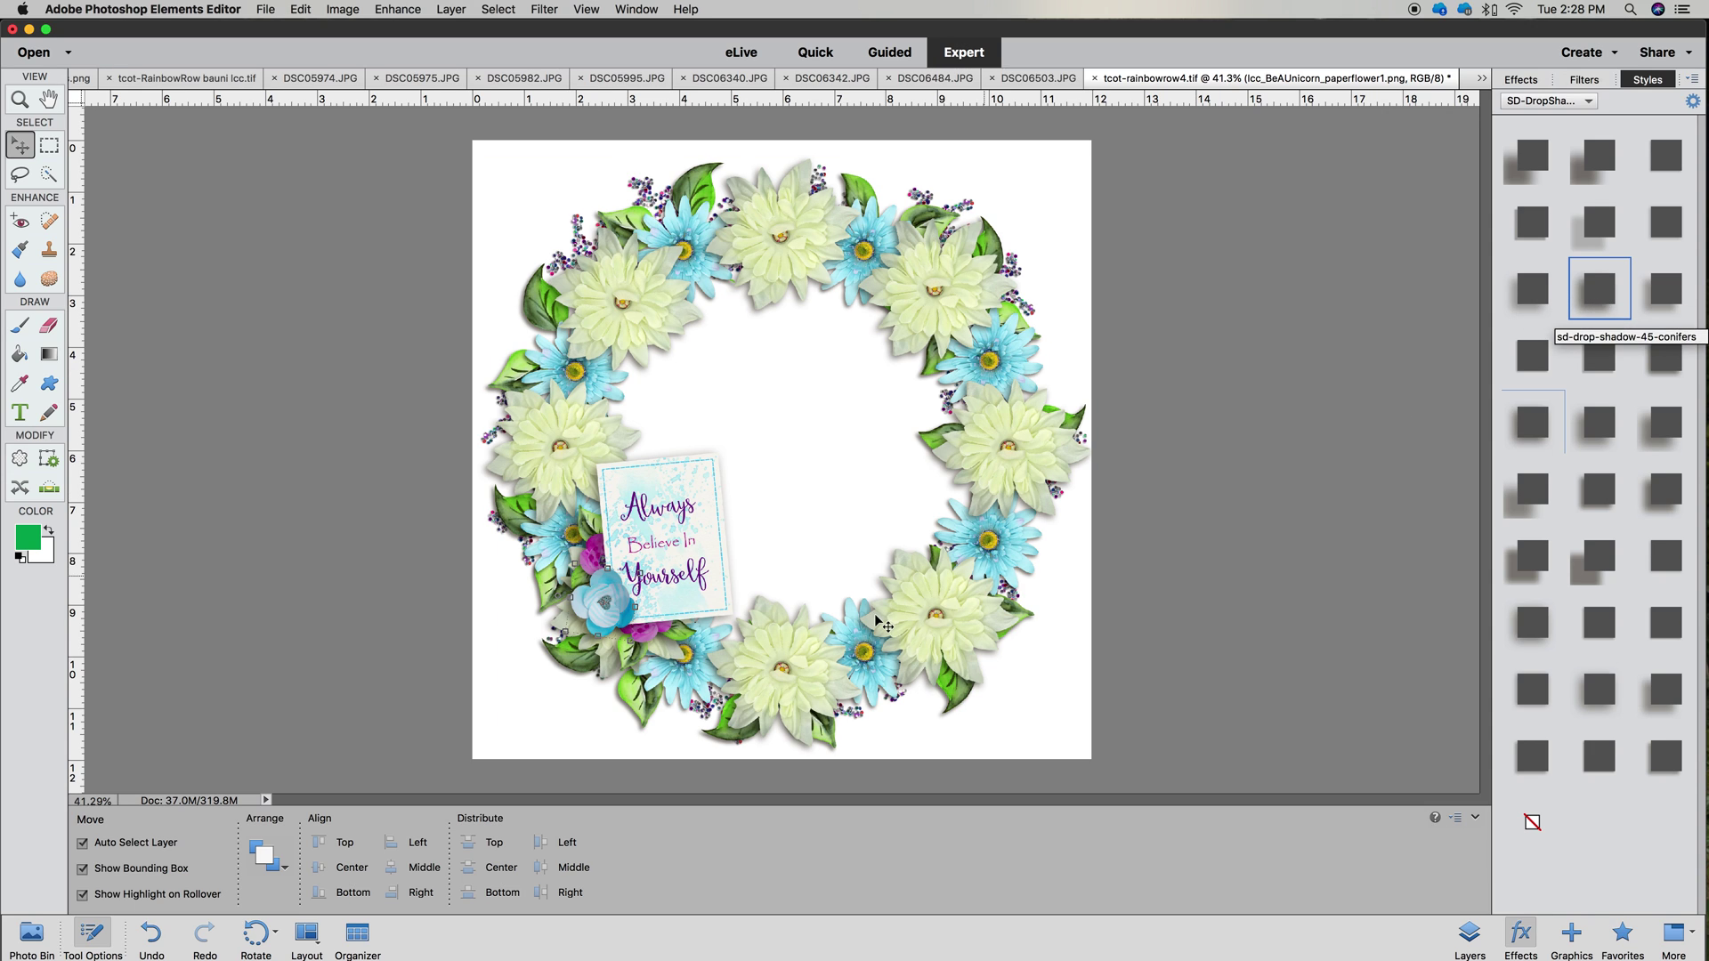
# Duplicate the leaf2 copy layer and tuck the duplicate beneath the blue flower, above the journal card, scaled to 94.66% and rotated to 170.08 degrees
pyautogui.click(685, 654)
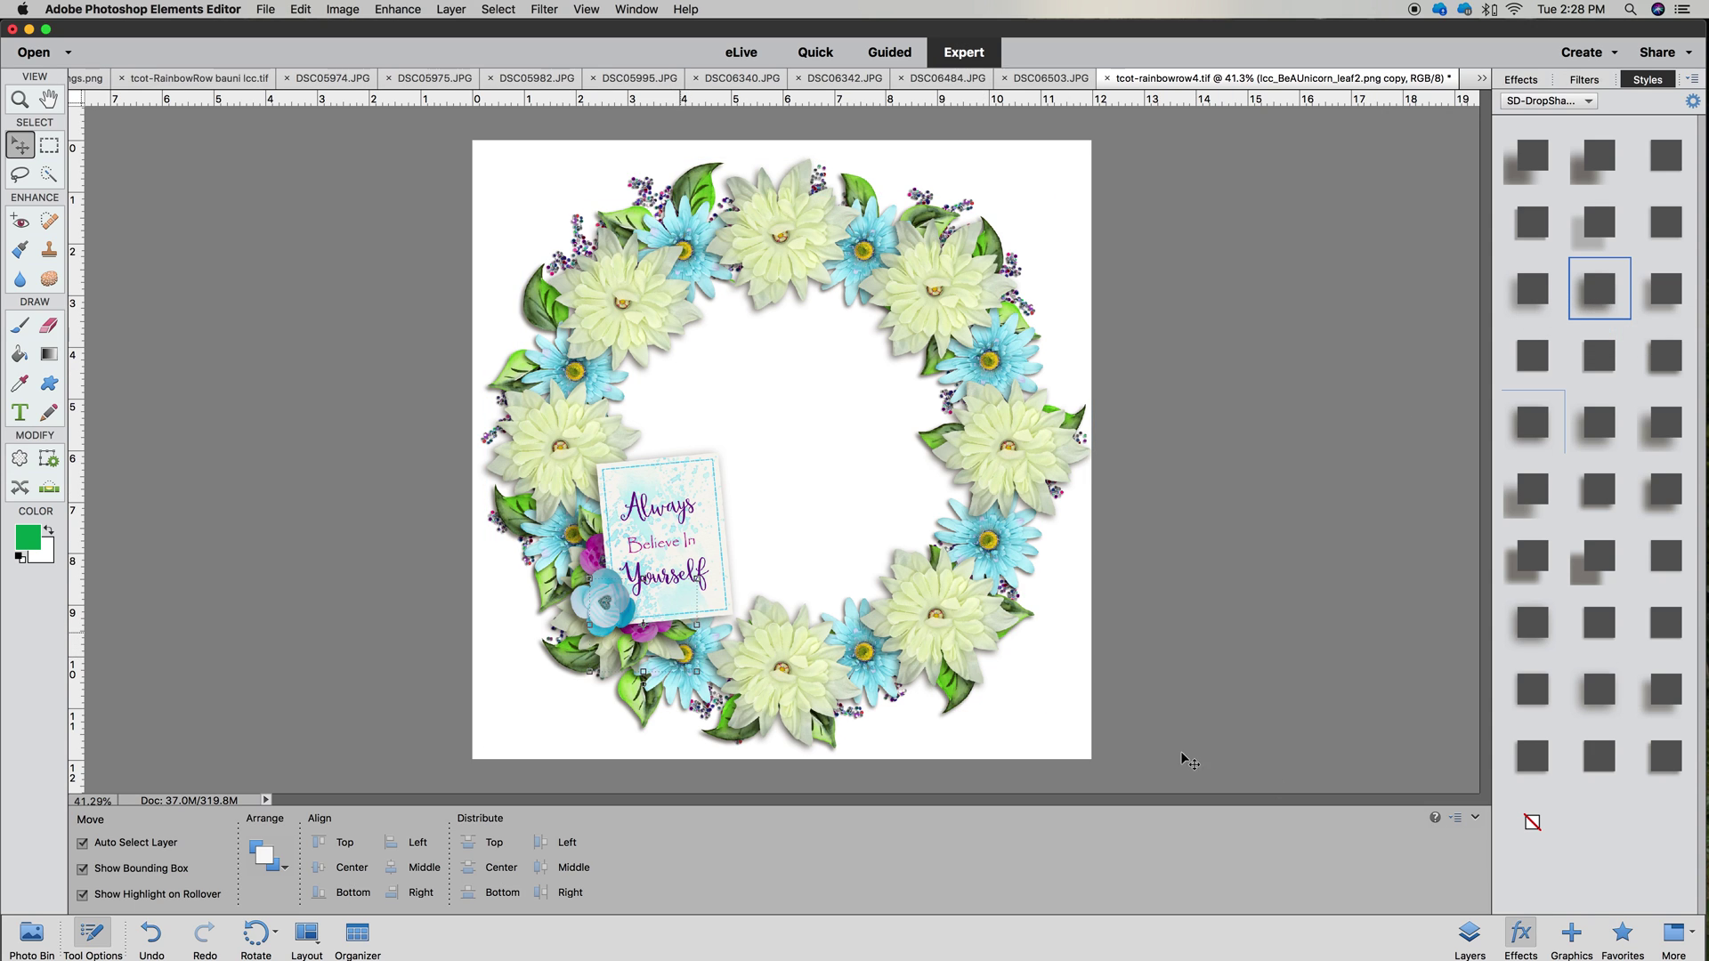
pyautogui.click(1469, 933)
pyautogui.rightClick(1606, 351)
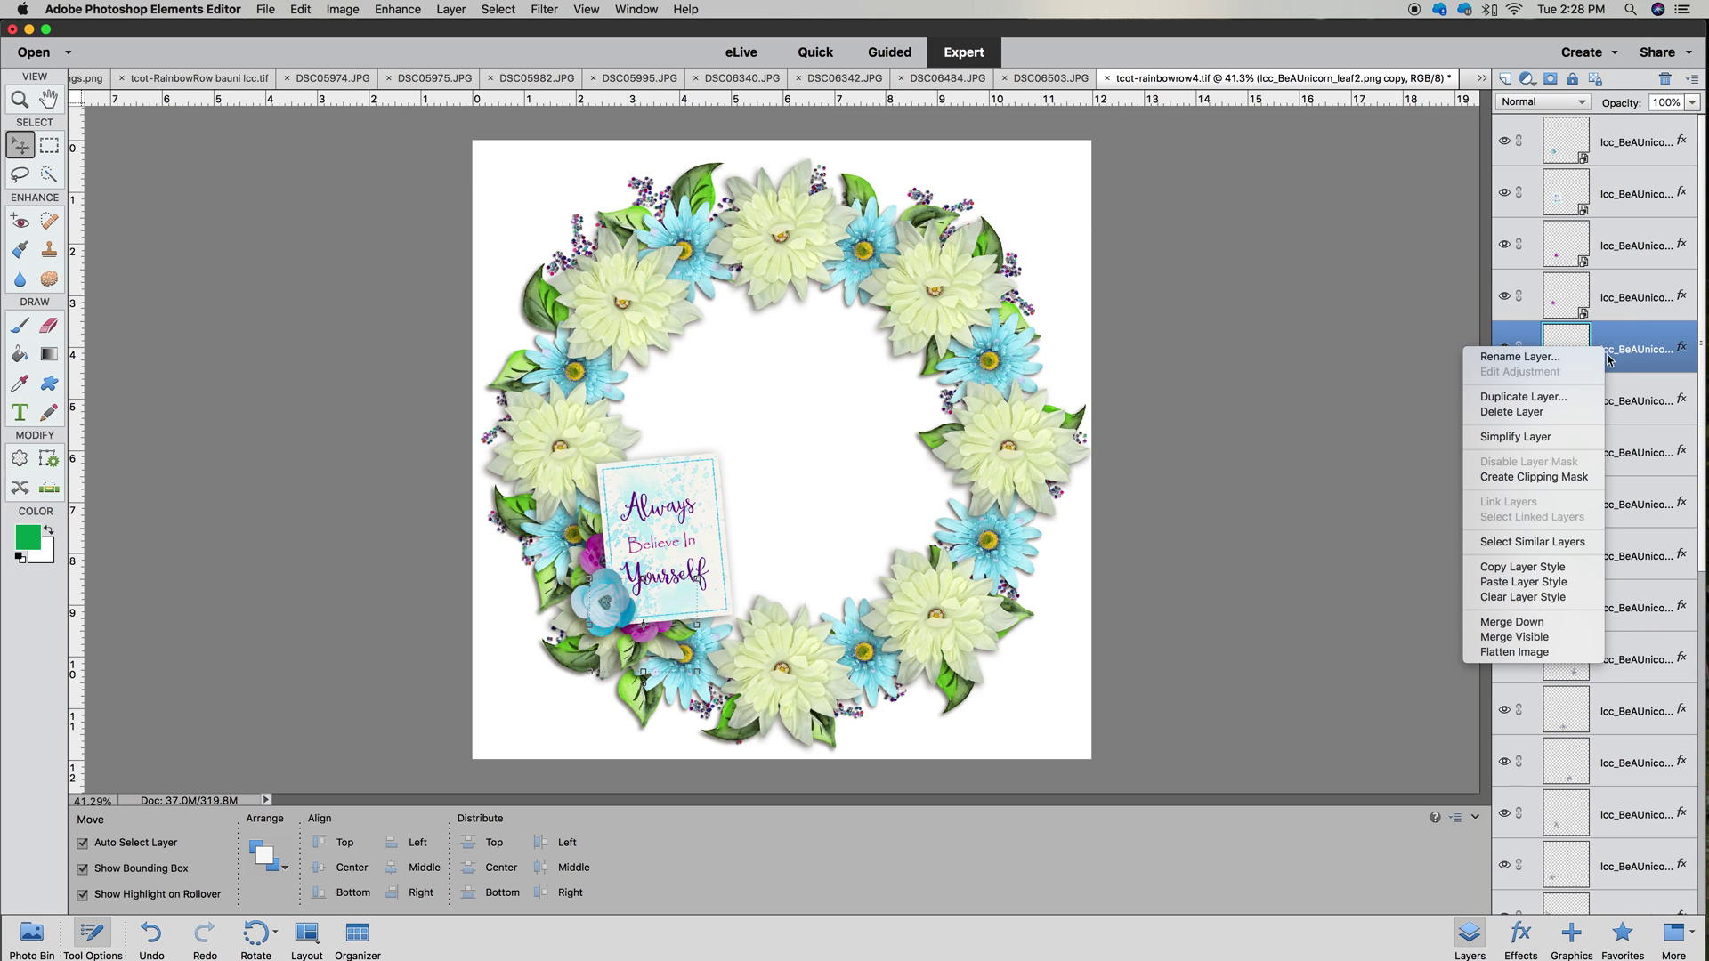
pyautogui.click(1574, 401)
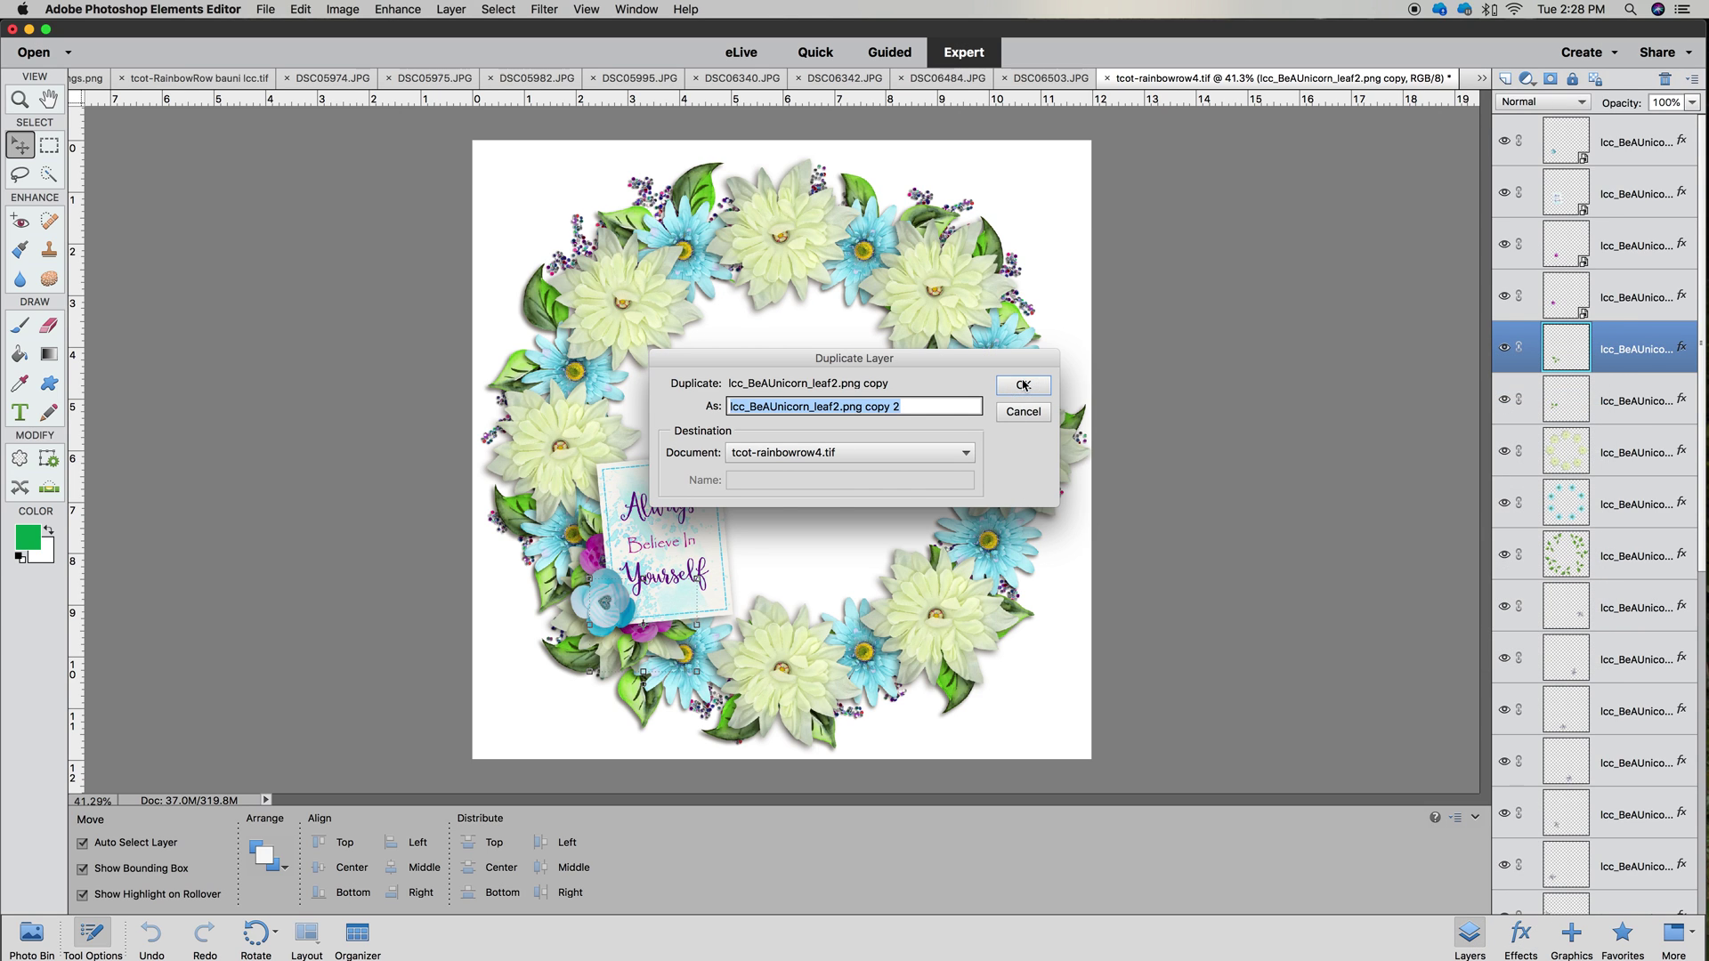
pyautogui.press('Return')
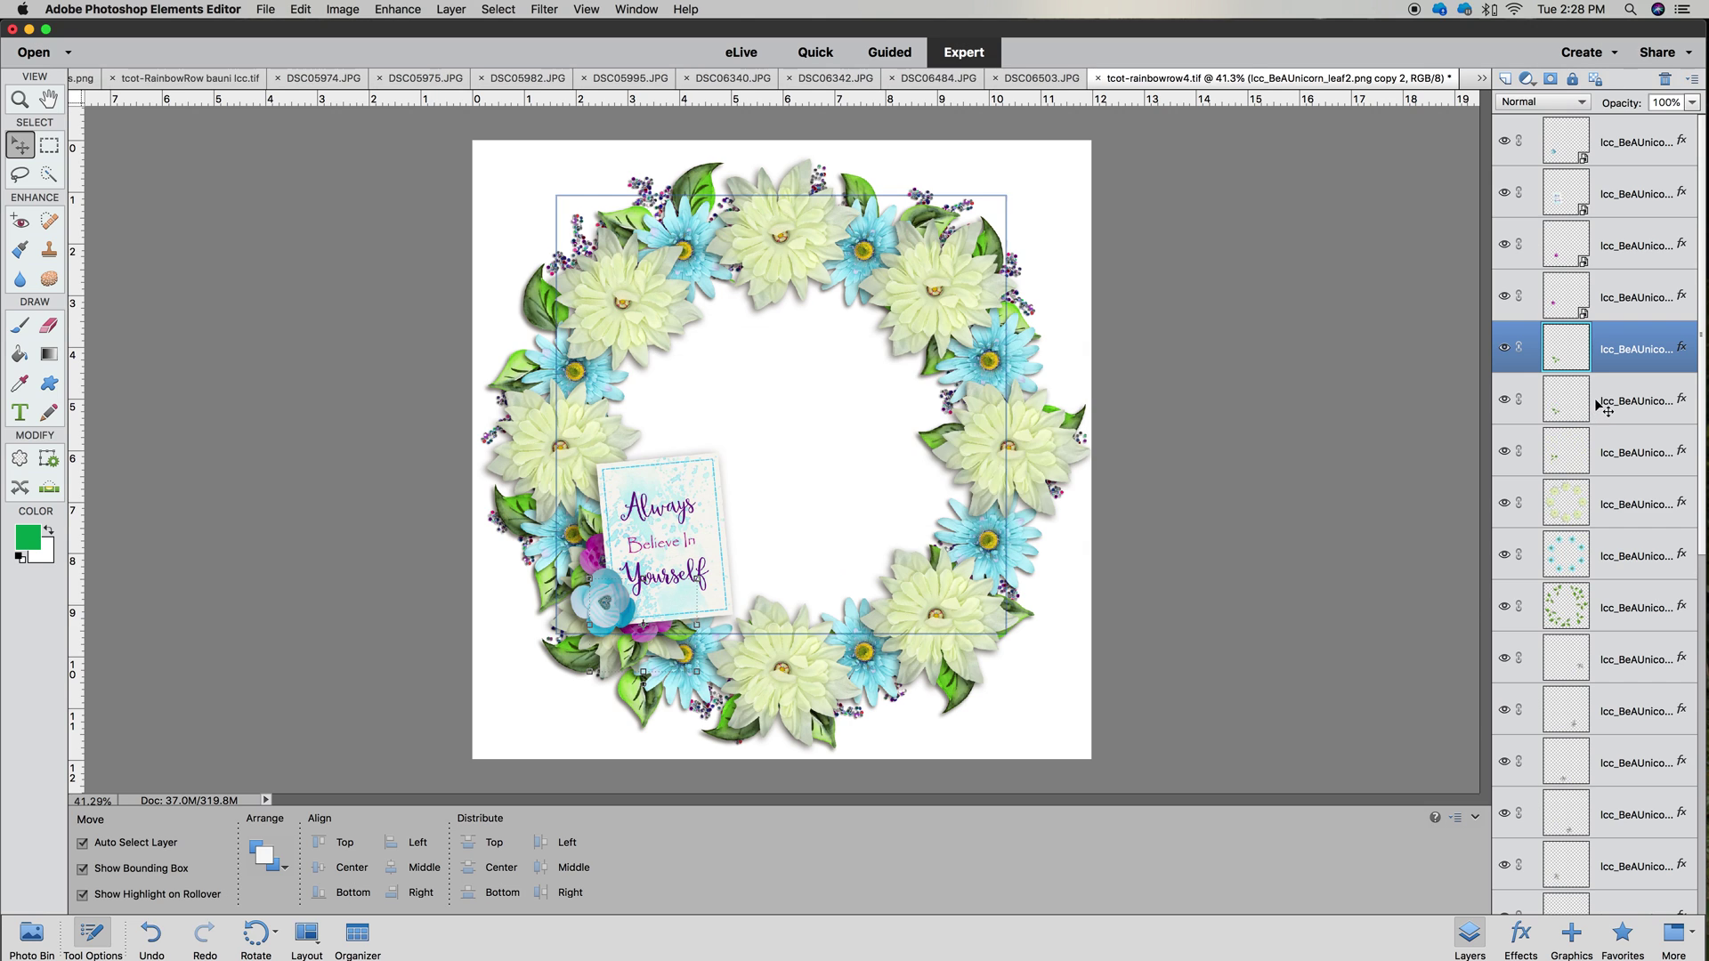
pyautogui.moveTo(1622, 363); pyautogui.dragTo(1611, 191)
pyautogui.moveTo(694, 625); pyautogui.dragTo(661, 534)
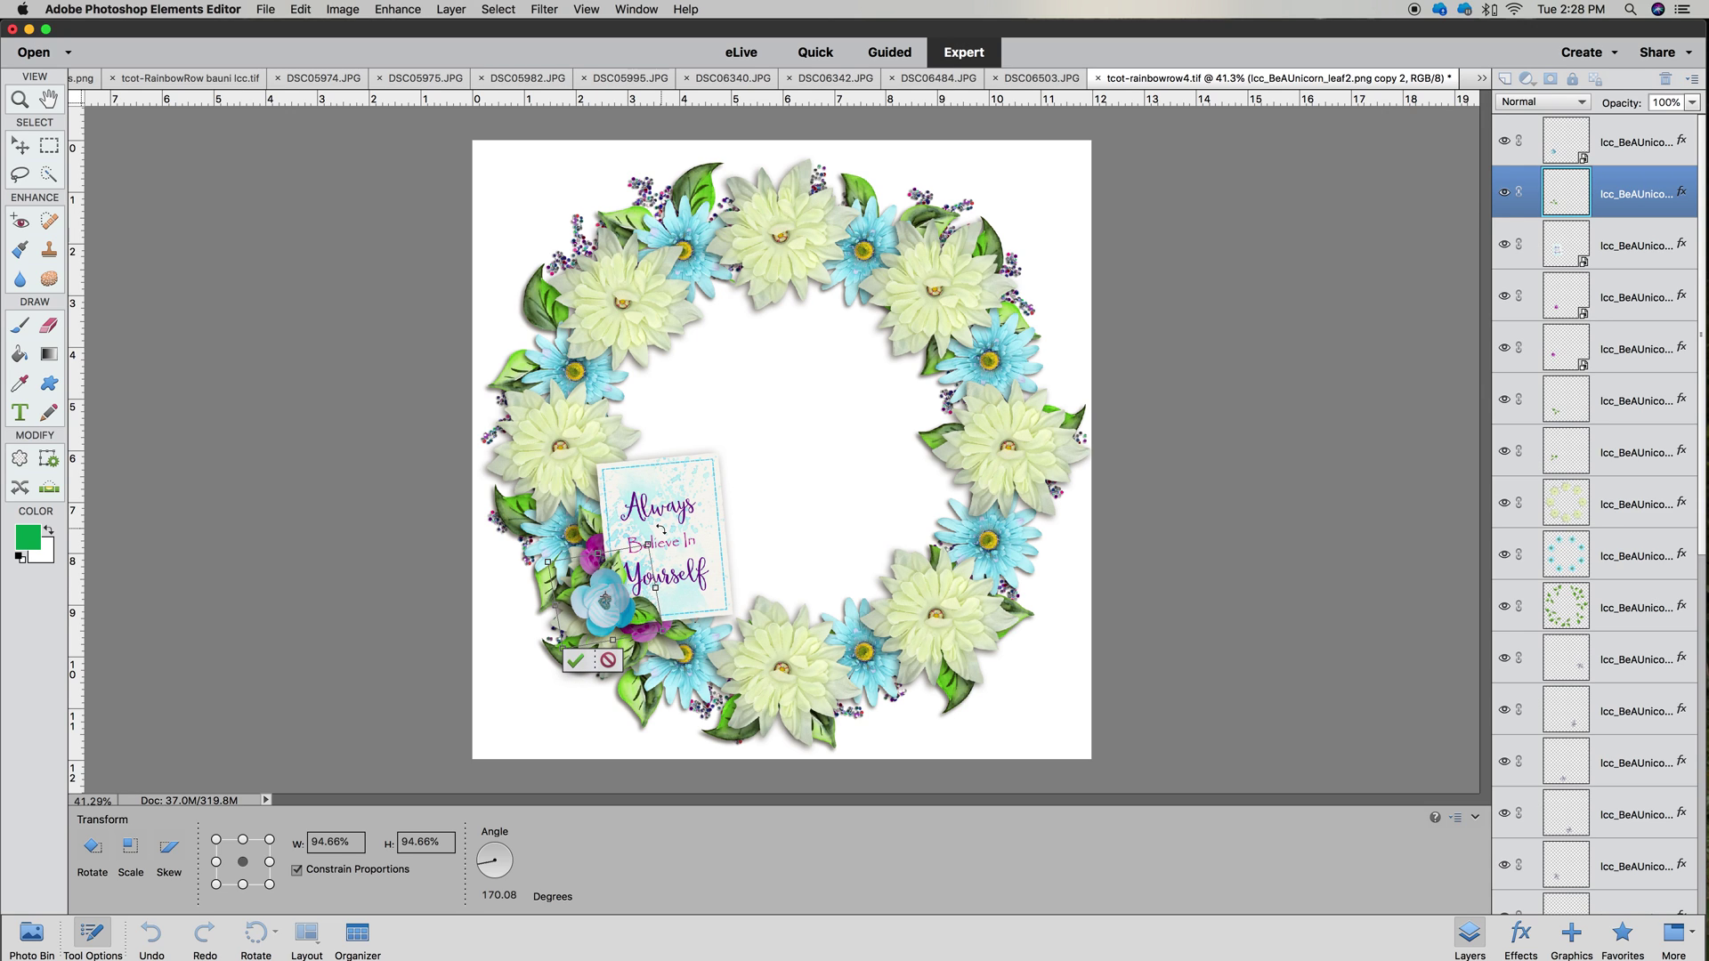
pyautogui.click(606, 663)
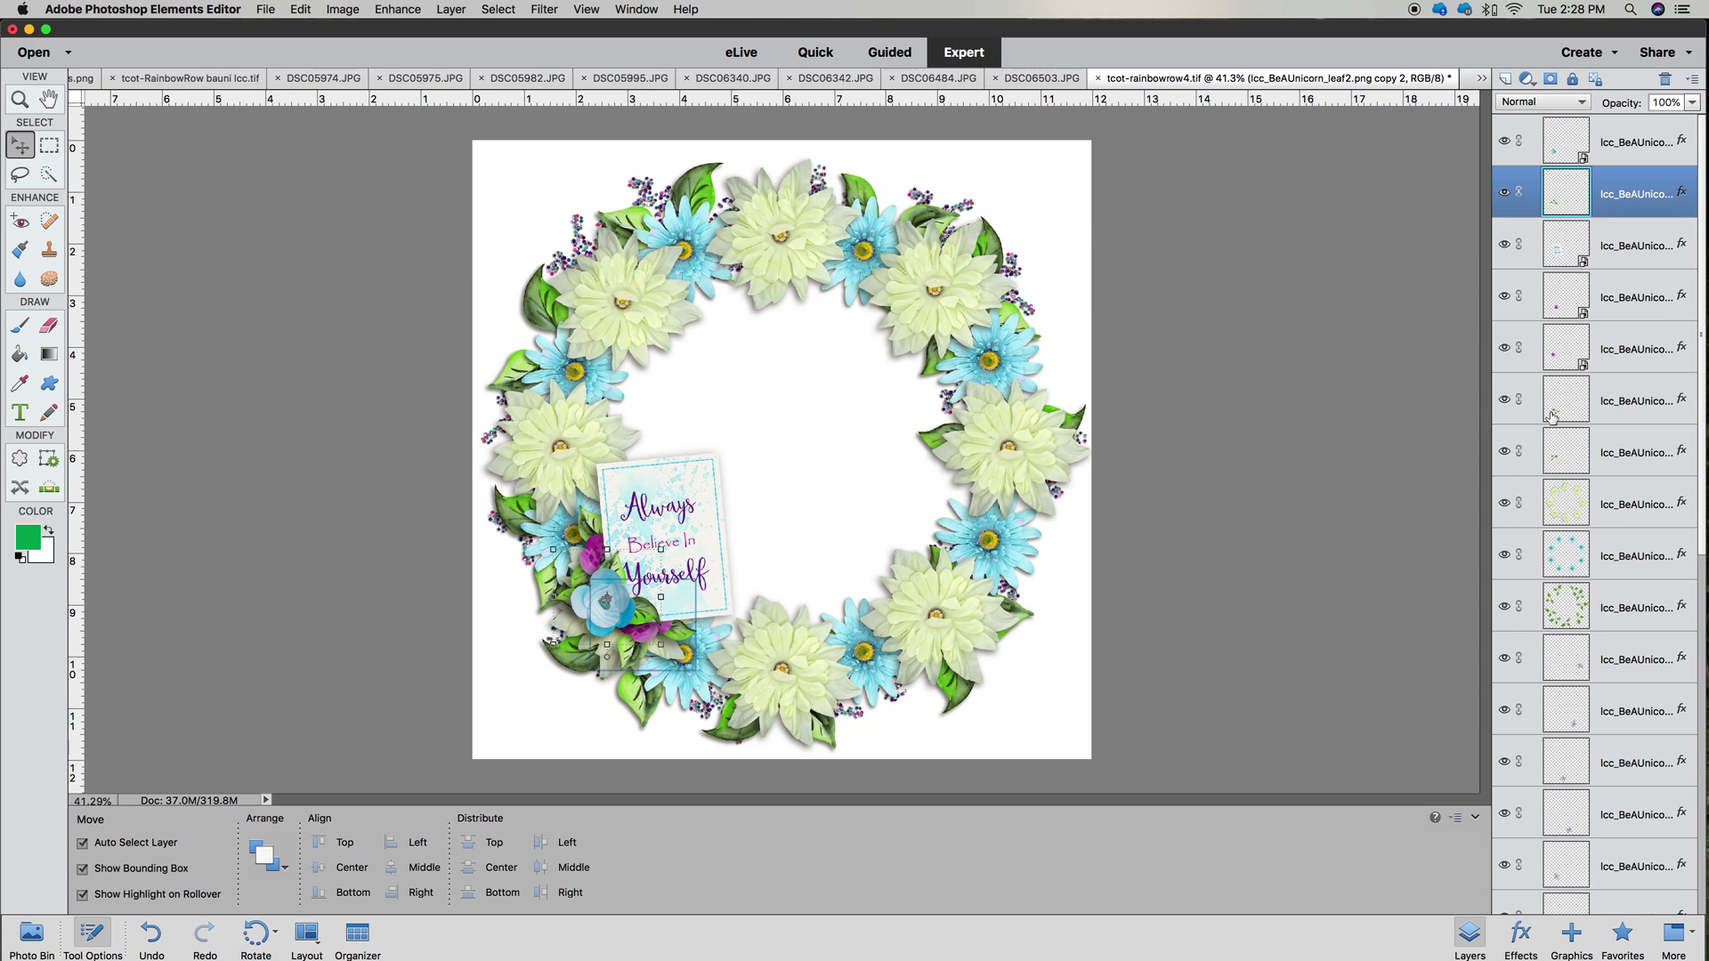
# Set the new leaf copy's drop shadow to a size of 67 px and an opacity of 93%
pyautogui.doubleClick(1681, 194)
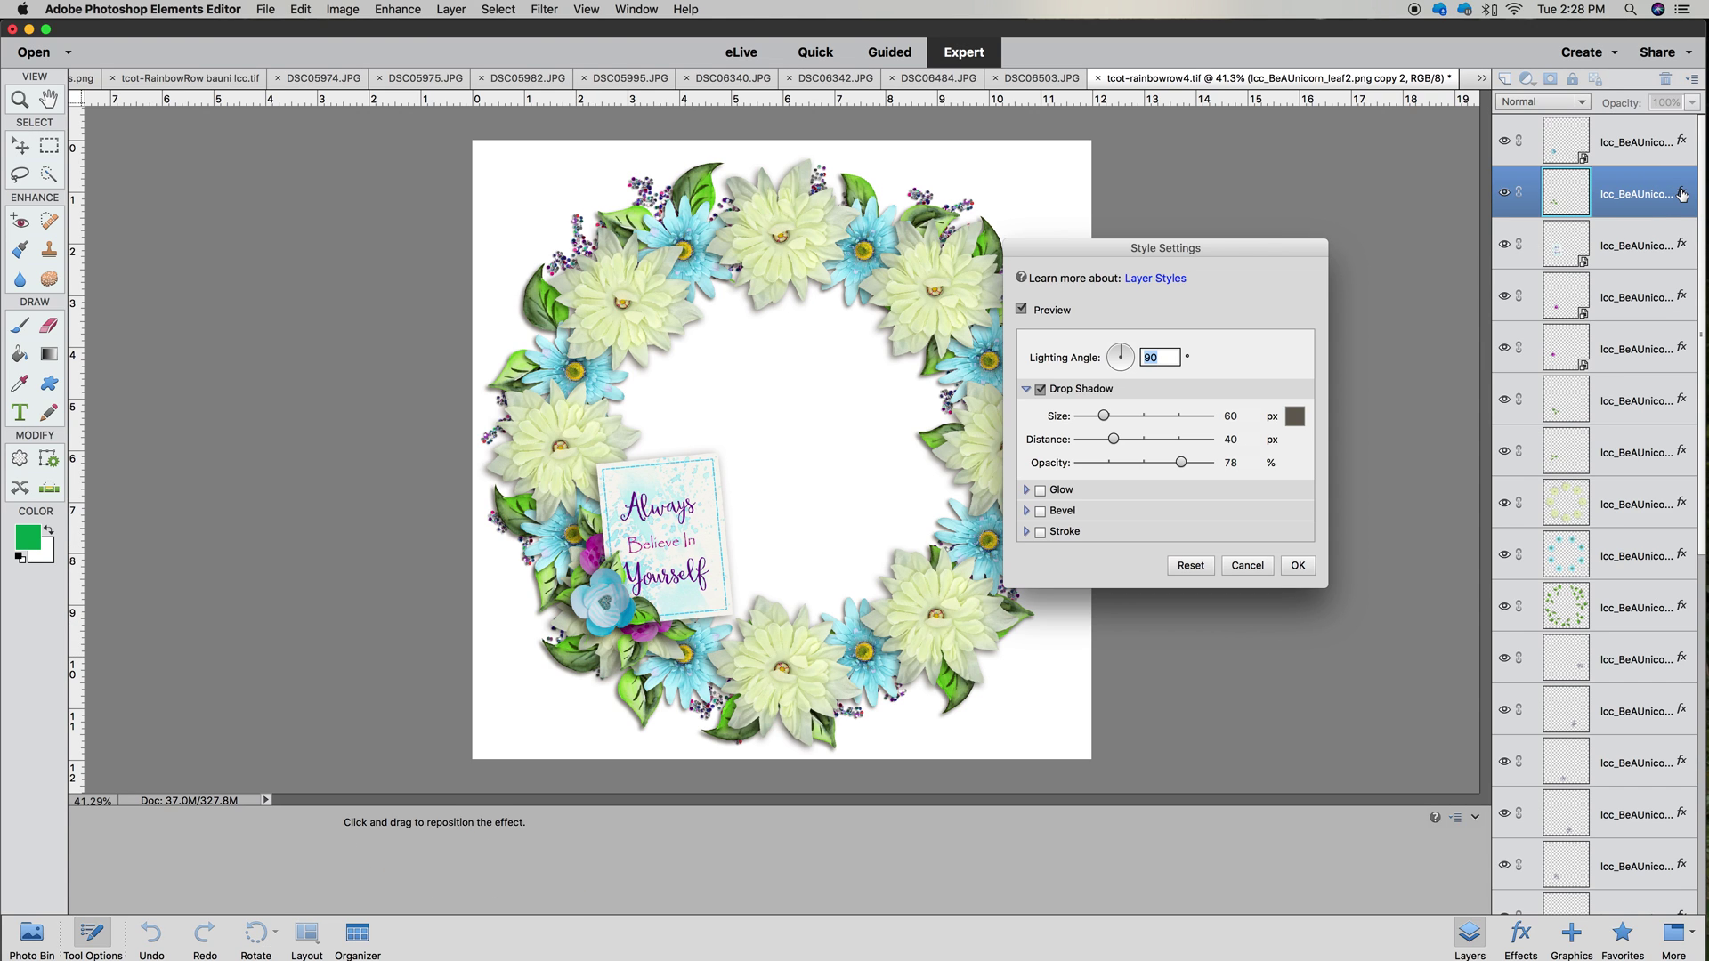
pyautogui.moveTo(1112, 422); pyautogui.dragTo(1117, 431)
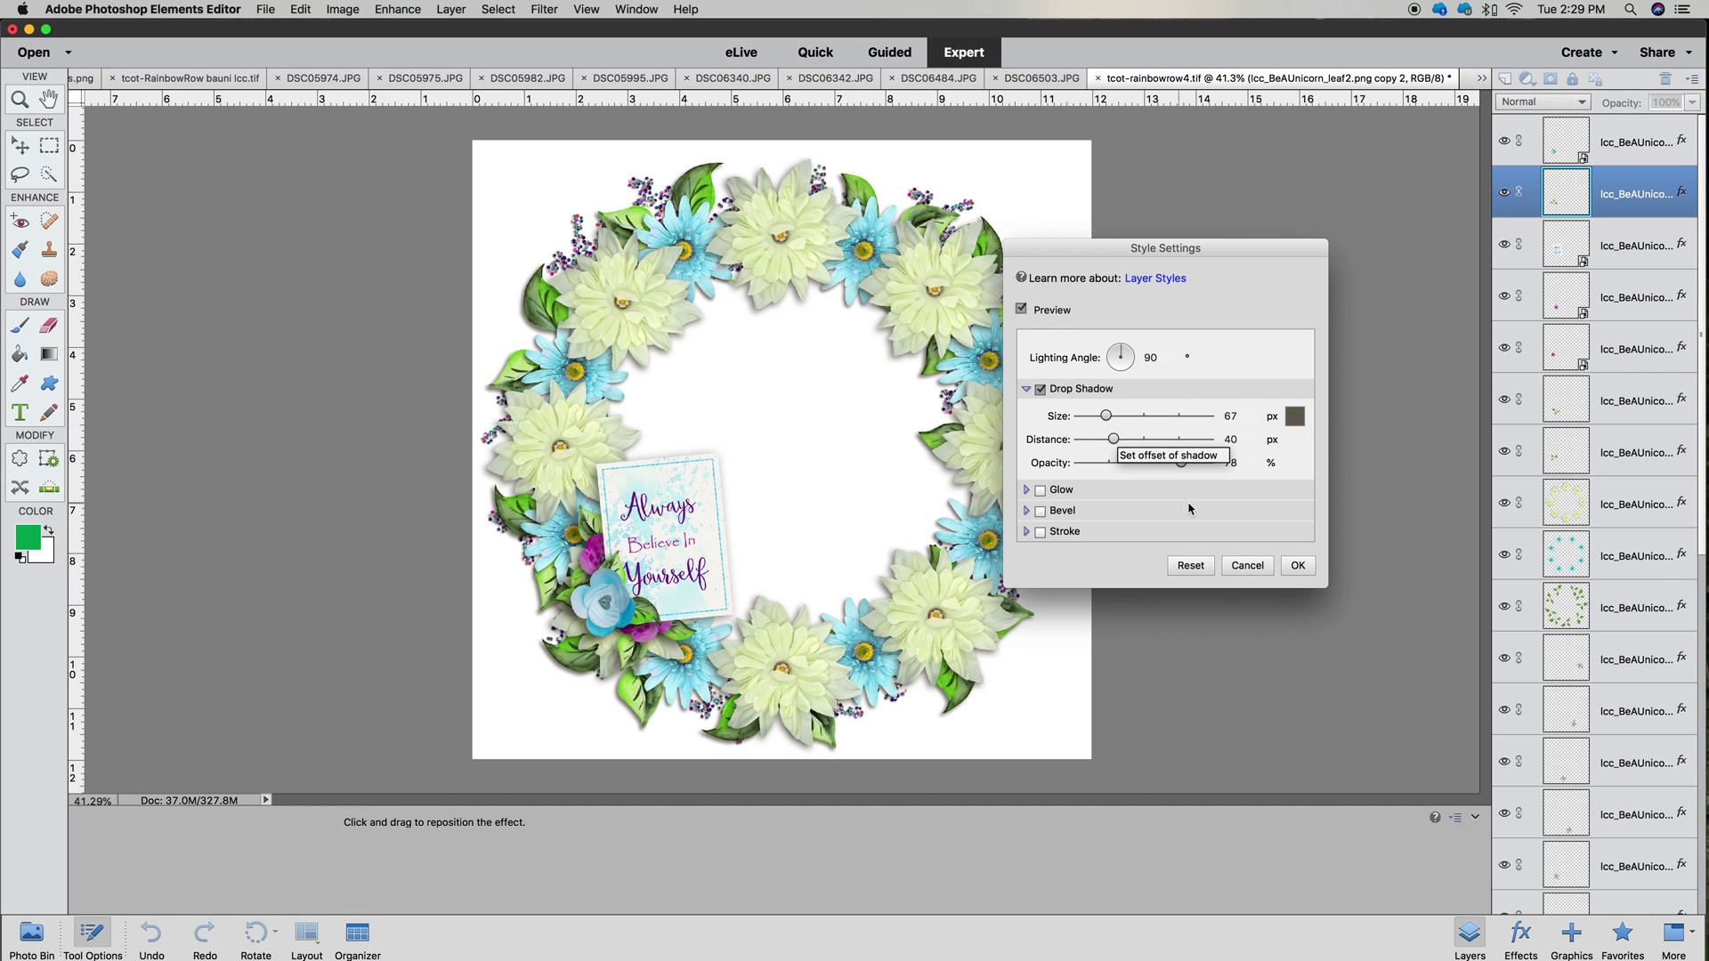
pyautogui.moveTo(1181, 463); pyautogui.dragTo(1202, 464)
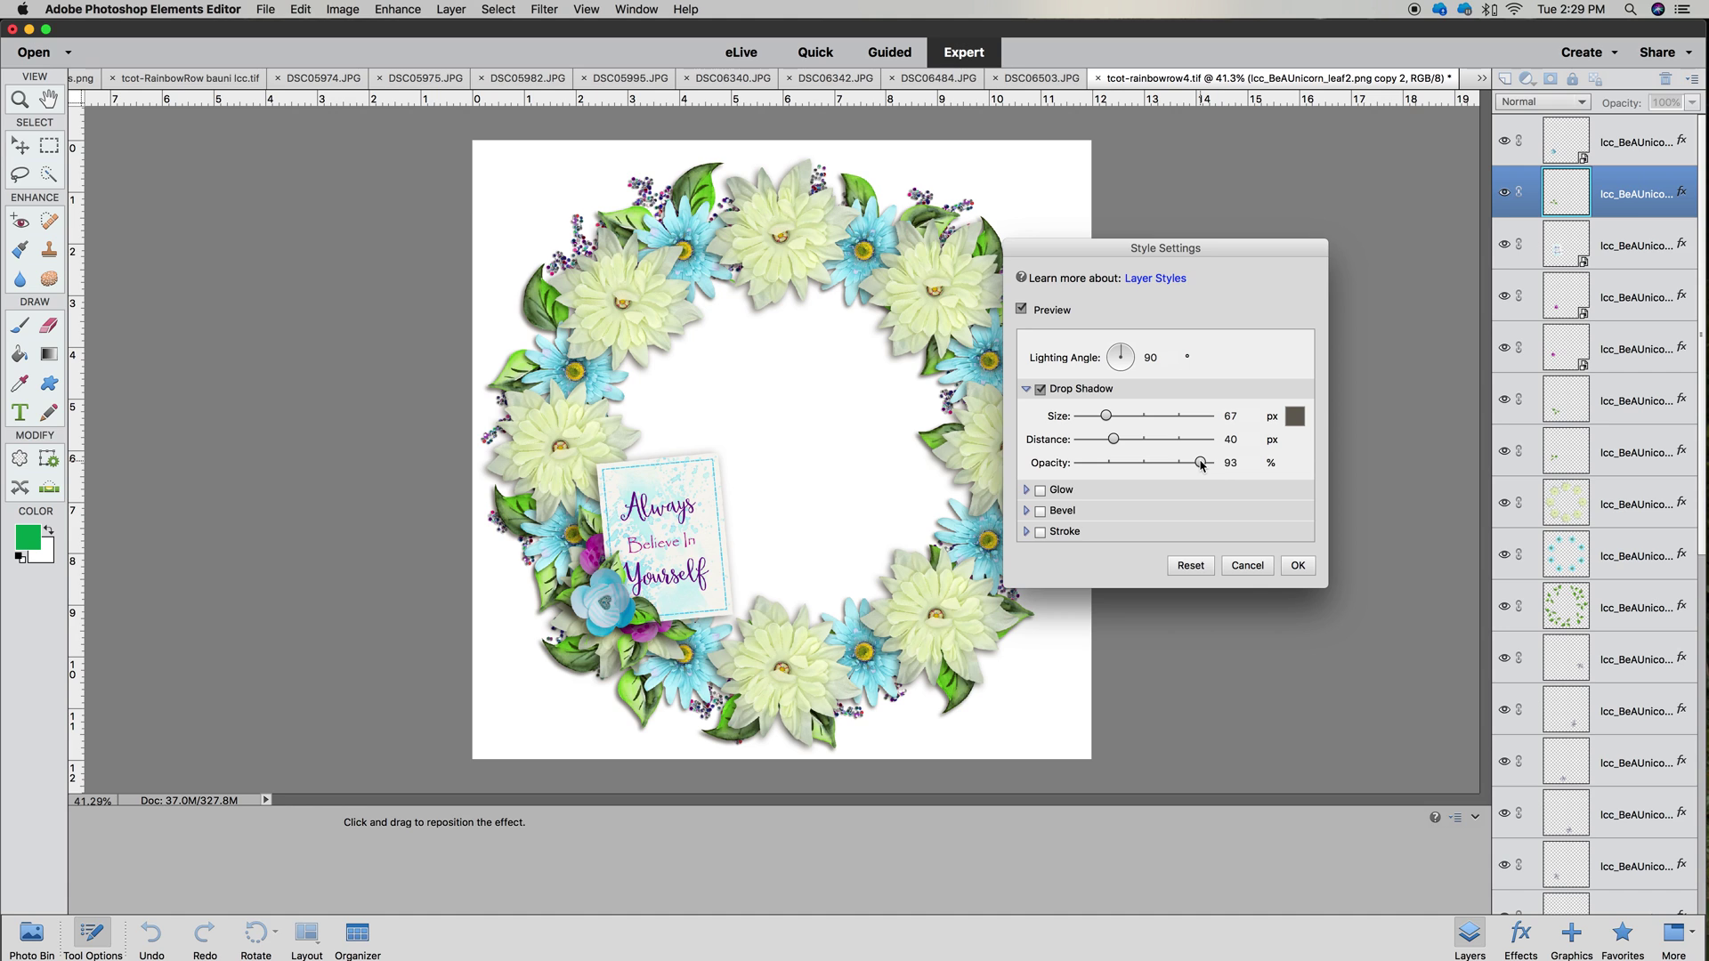
pyautogui.click(1298, 566)
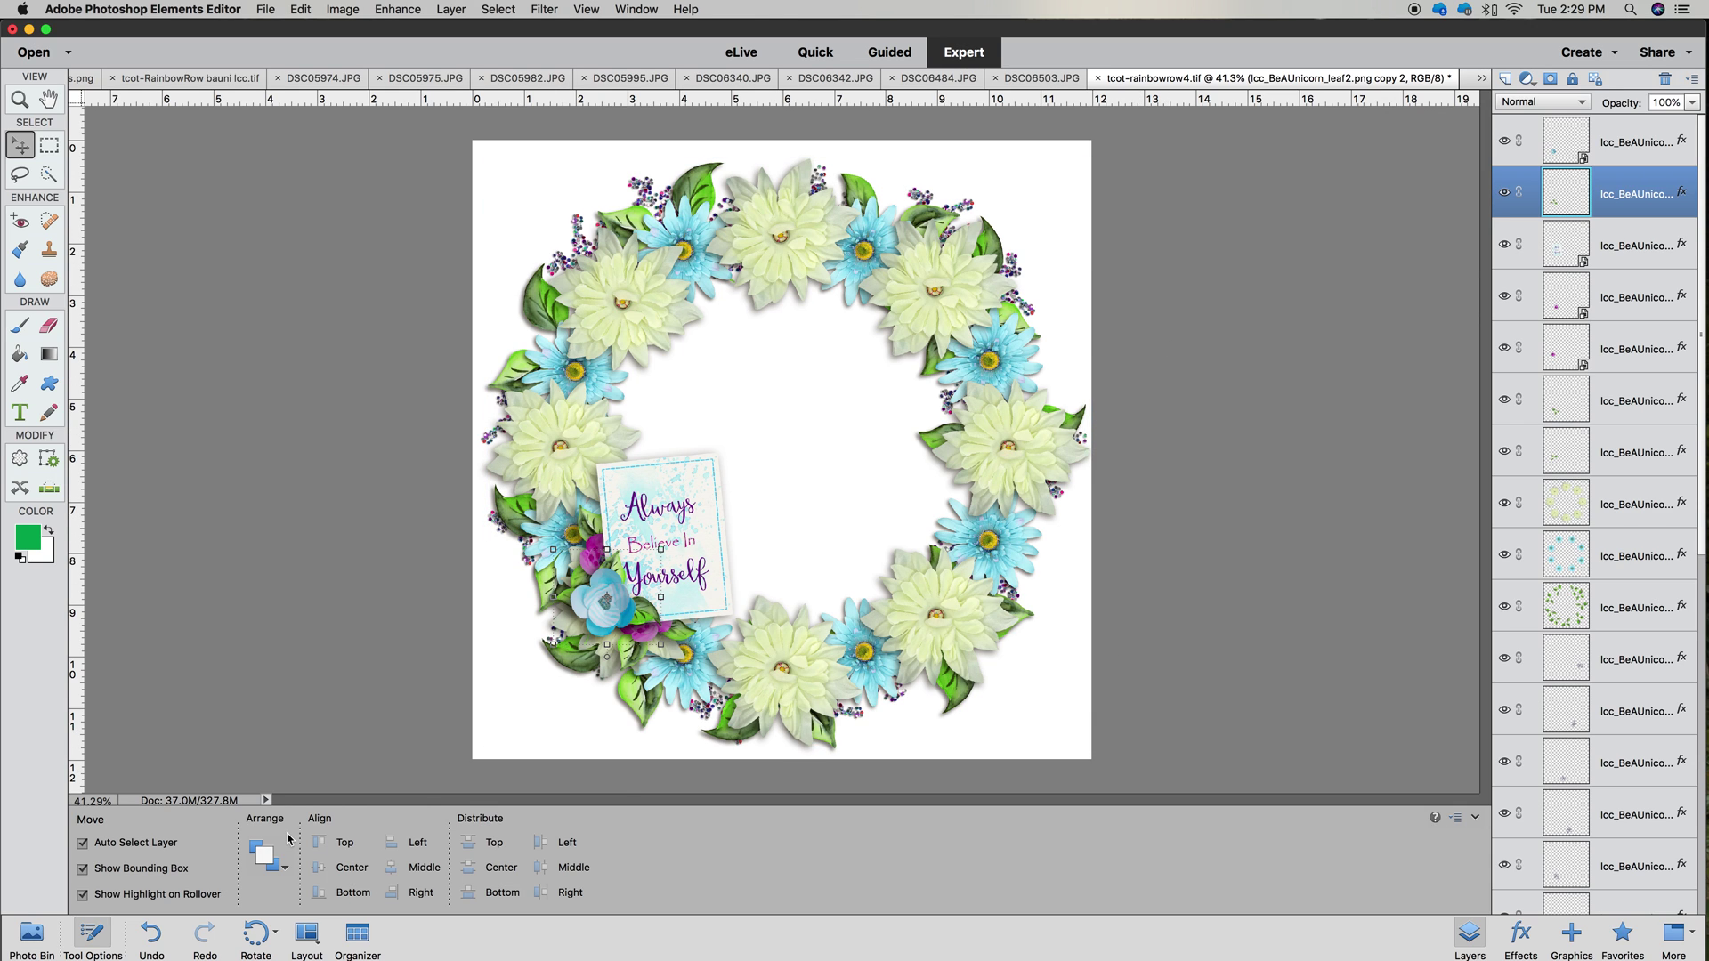
# Find the pink and blue plaid paper, lcc_BeAUnicorn_pp7.jpg, among the open files and place it directly beneath the circular photo layer
pyautogui.click(31, 933)
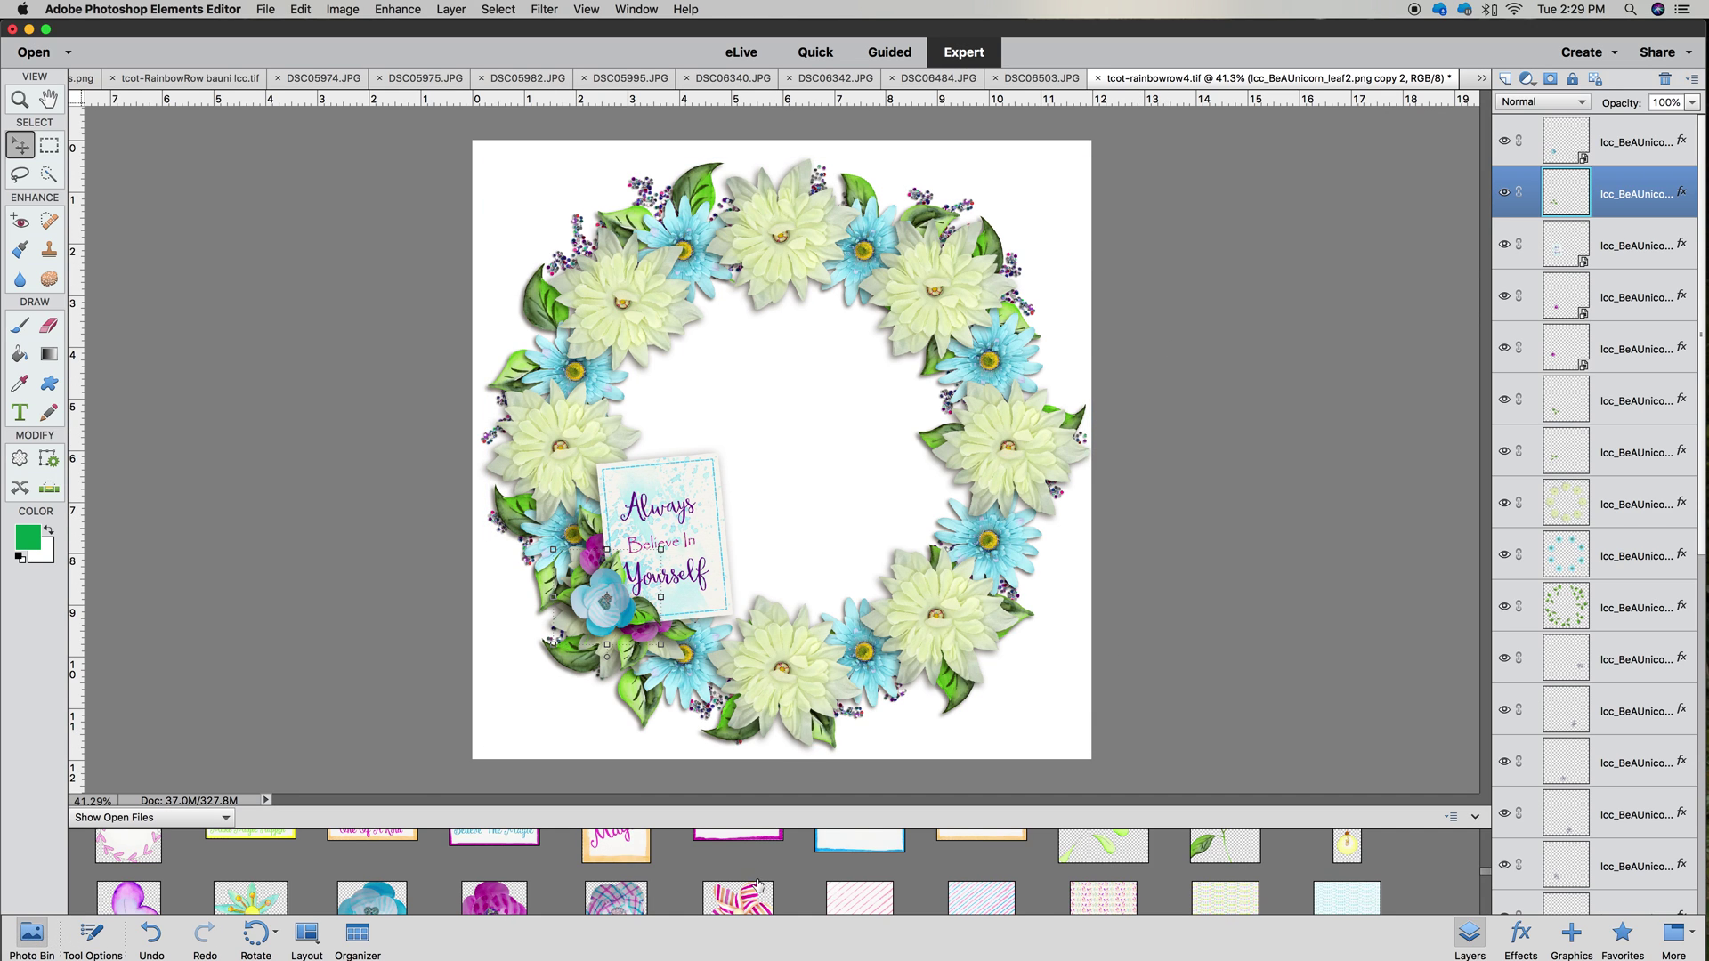
pyautogui.scroll(-2, 759, 885)
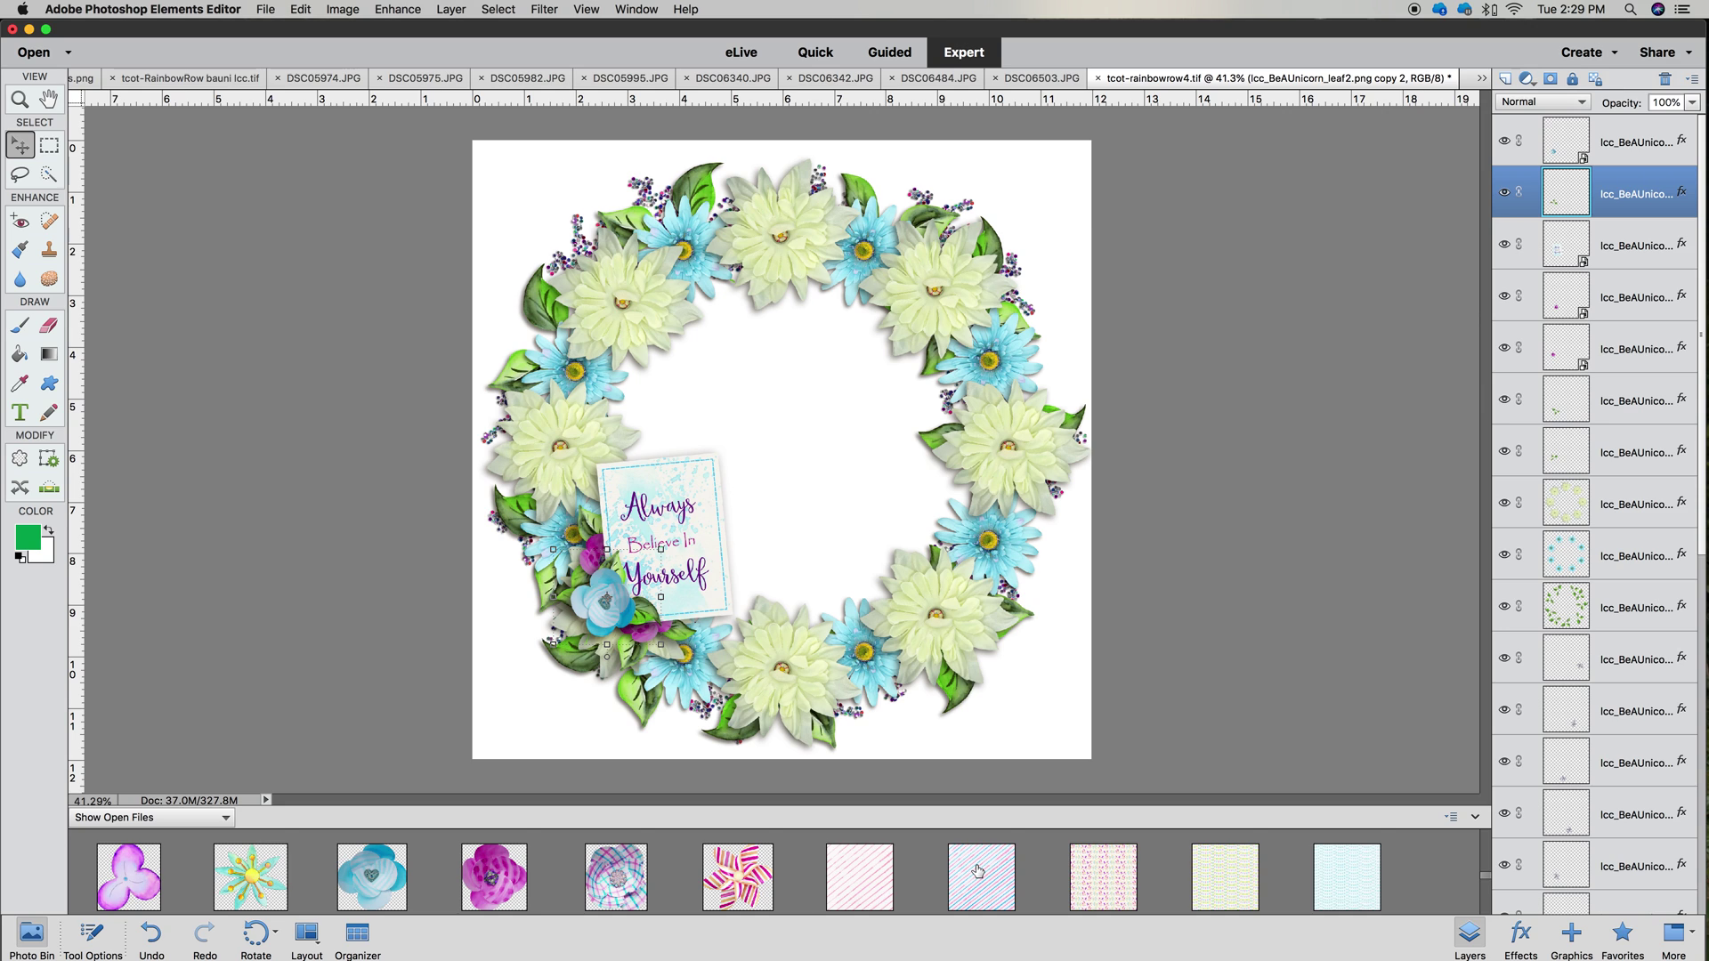
pyautogui.scroll(-3, 975, 872)
pyautogui.scroll(-1, 977, 870)
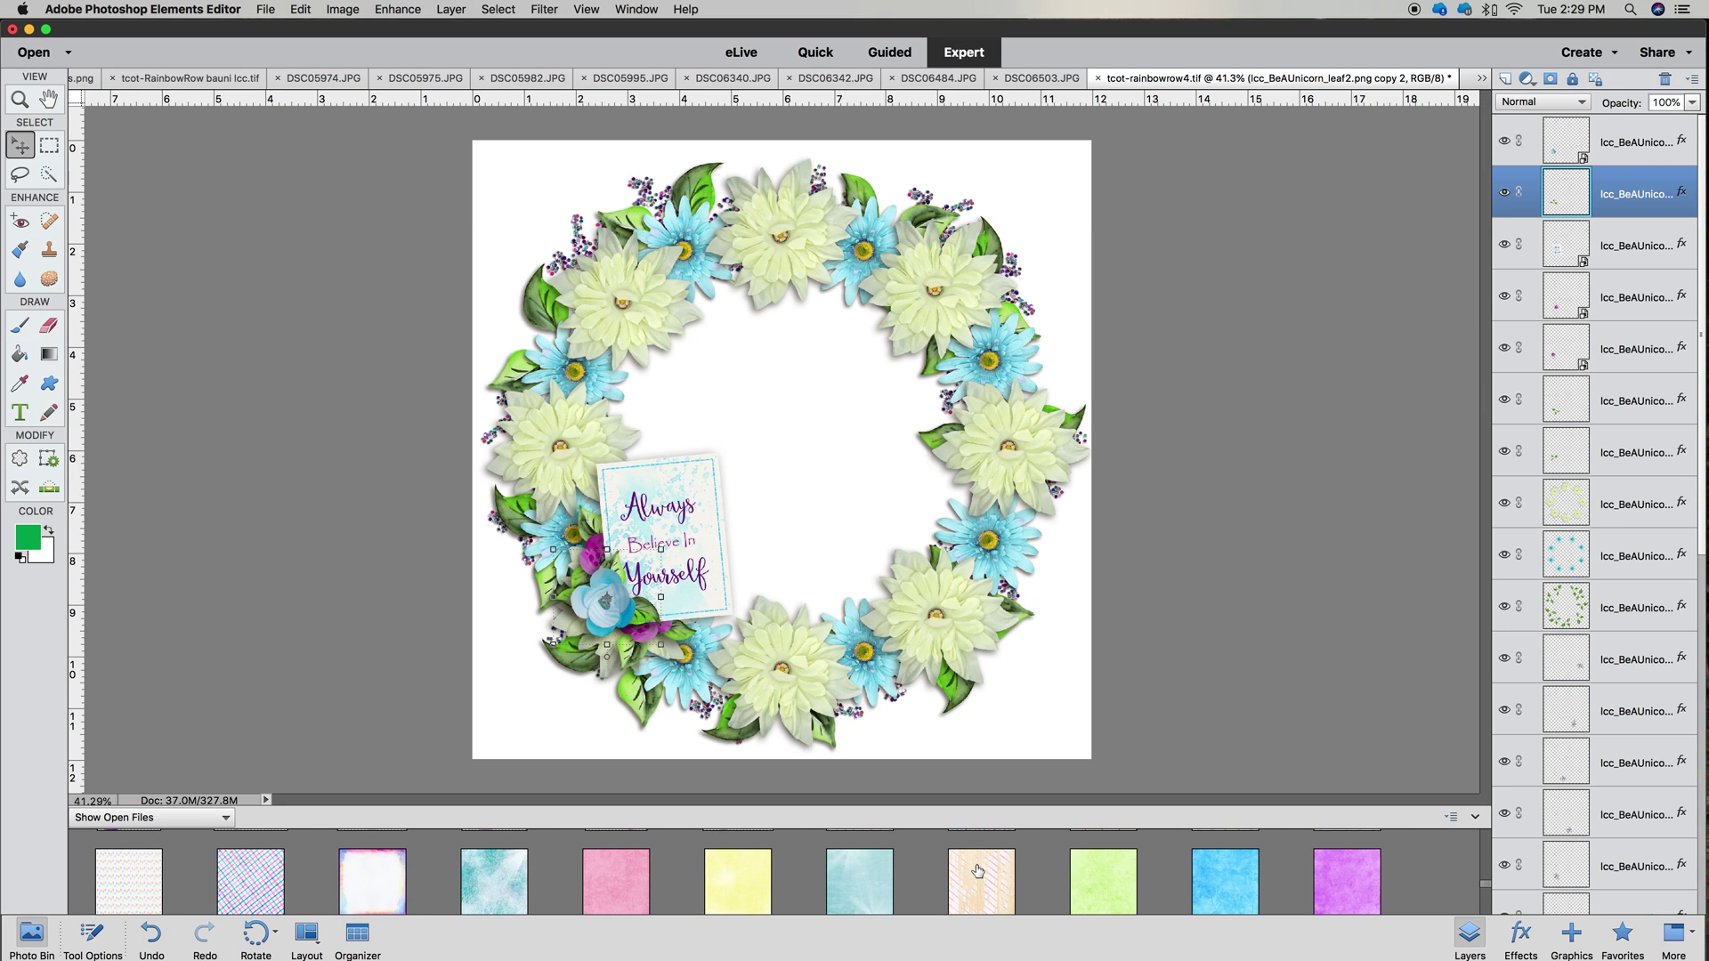
pyautogui.scroll(-1, 977, 870)
pyautogui.scroll(-2, 977, 870)
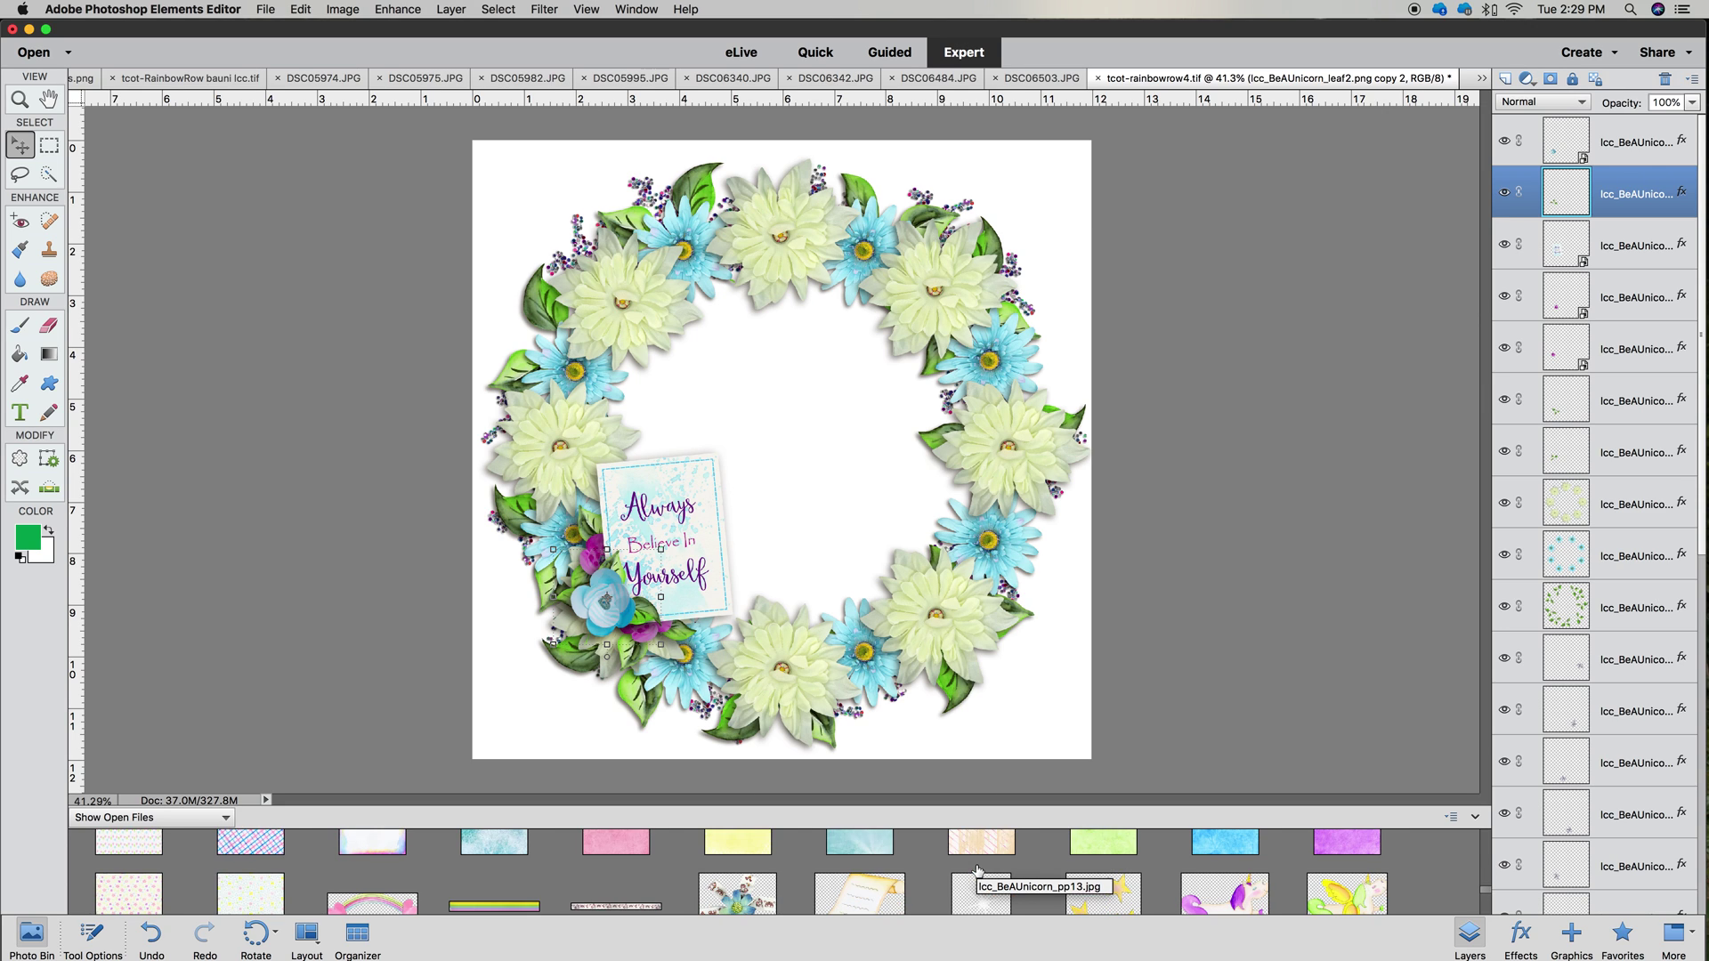
pyautogui.scroll(2, 977, 870)
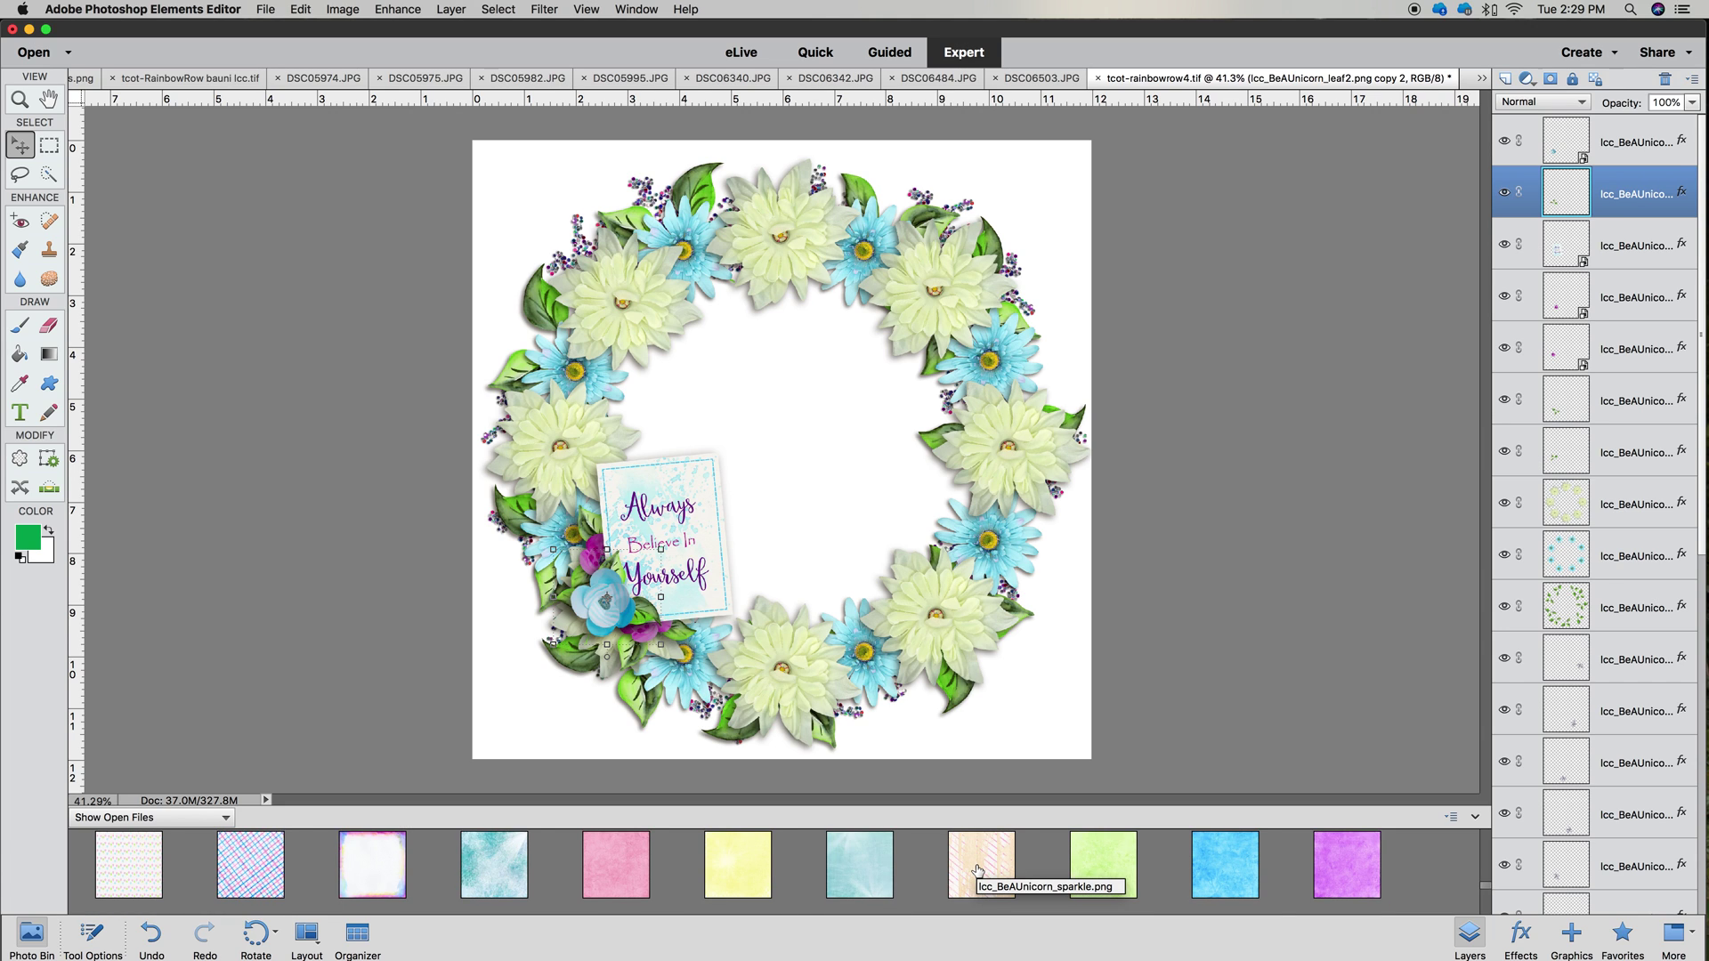
pyautogui.scroll(1, 977, 870)
pyautogui.scroll(-1, 977, 871)
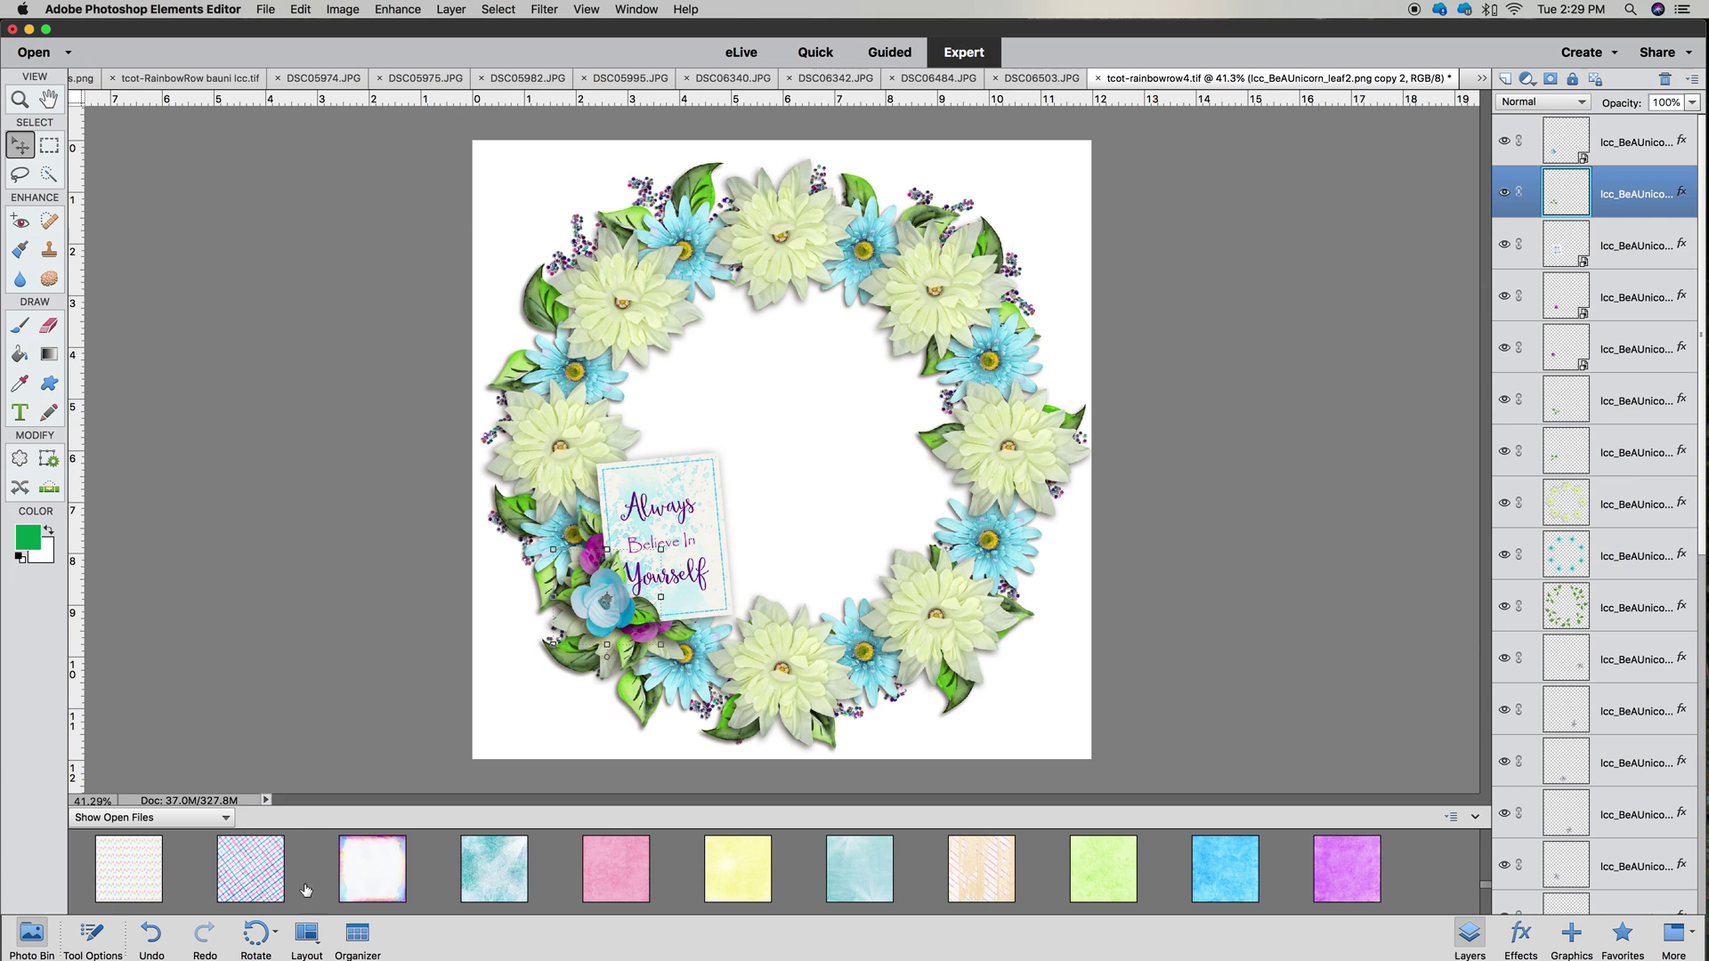
pyautogui.moveTo(244, 884); pyautogui.dragTo(717, 520)
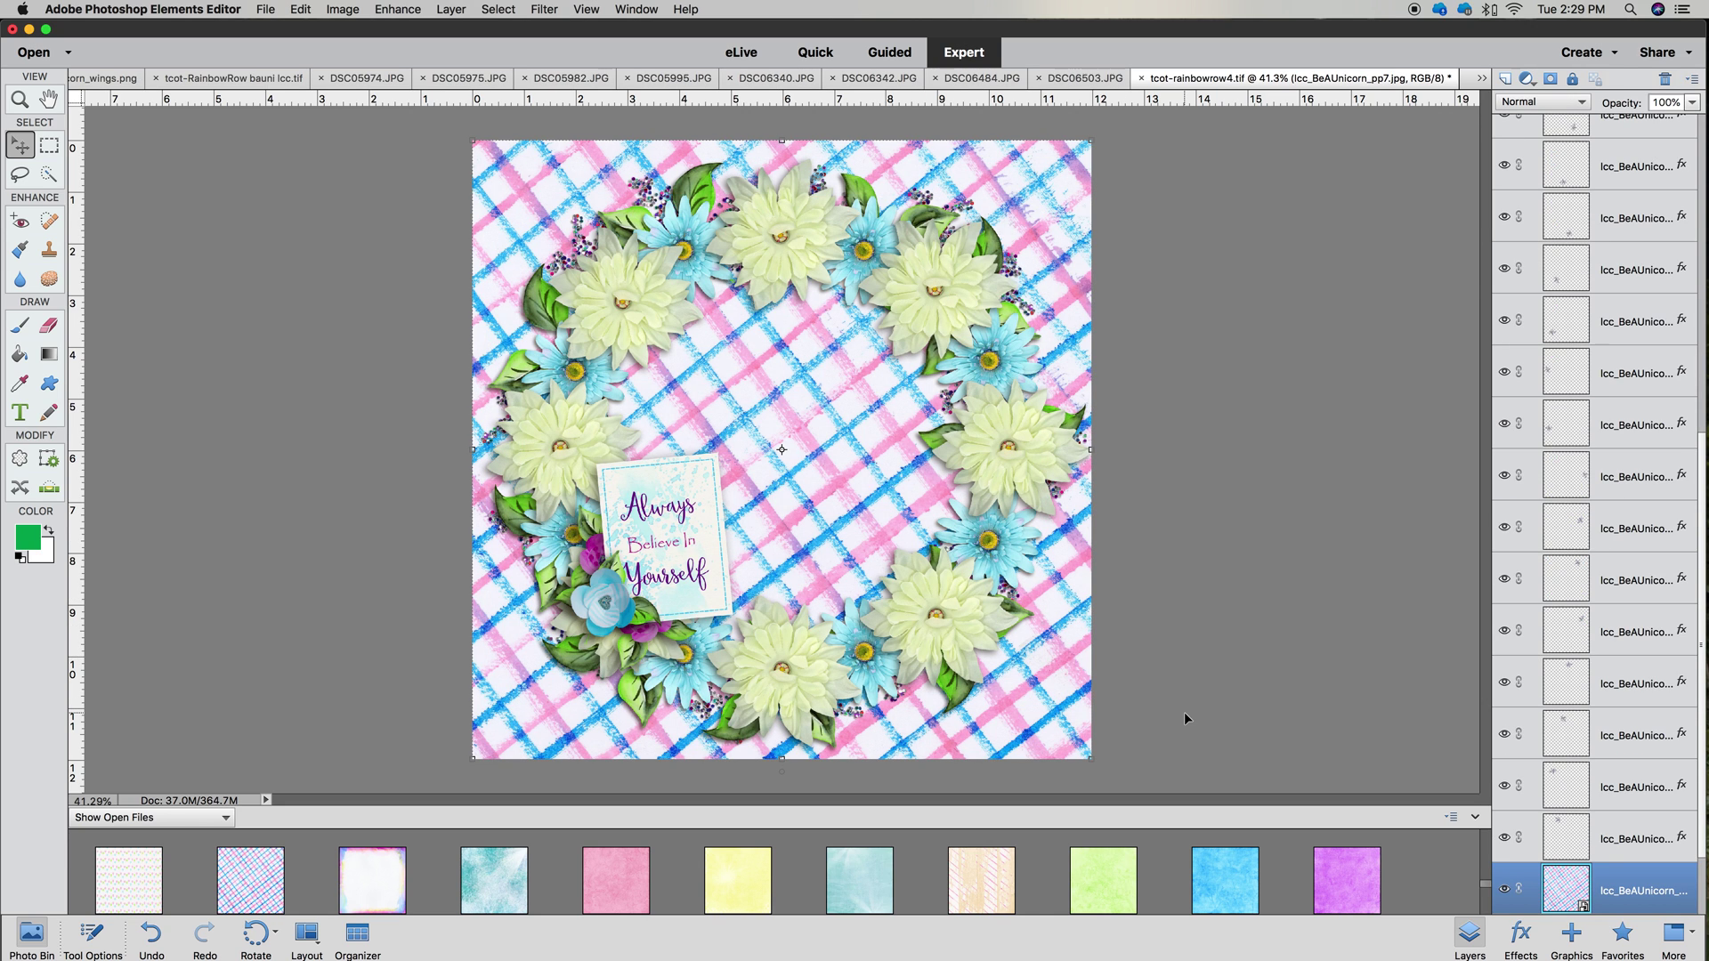
pyautogui.scroll(-2, 1551, 780)
pyautogui.moveTo(1626, 846); pyautogui.dragTo(1626, 786)
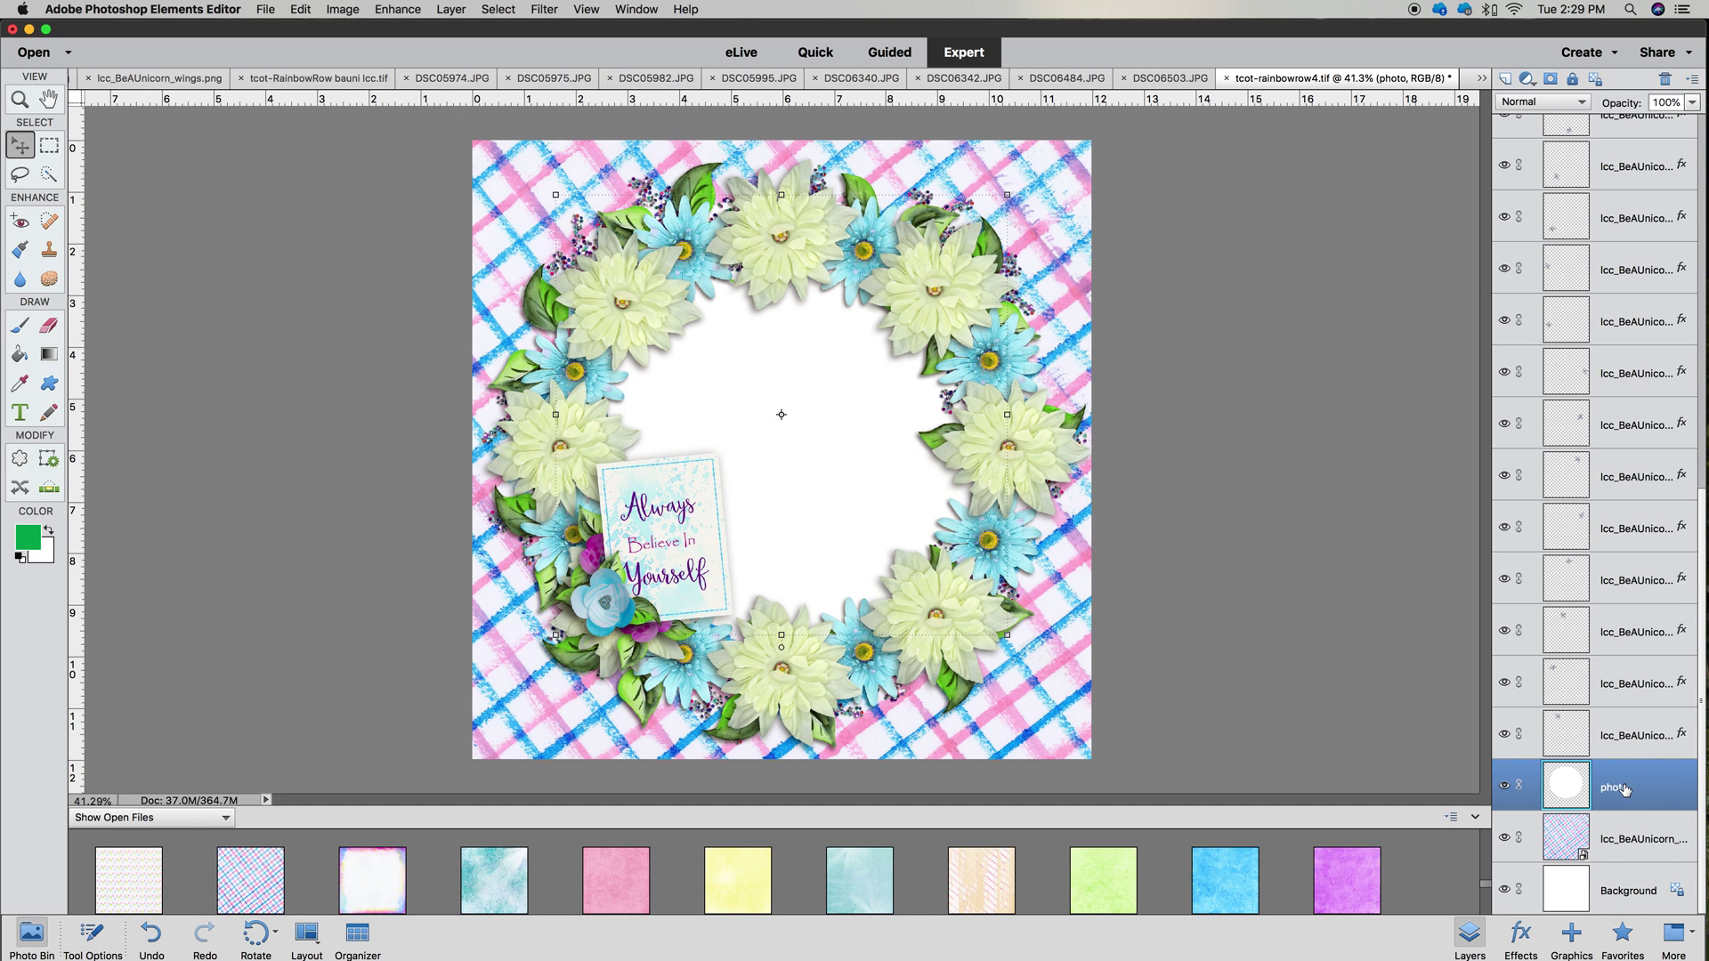
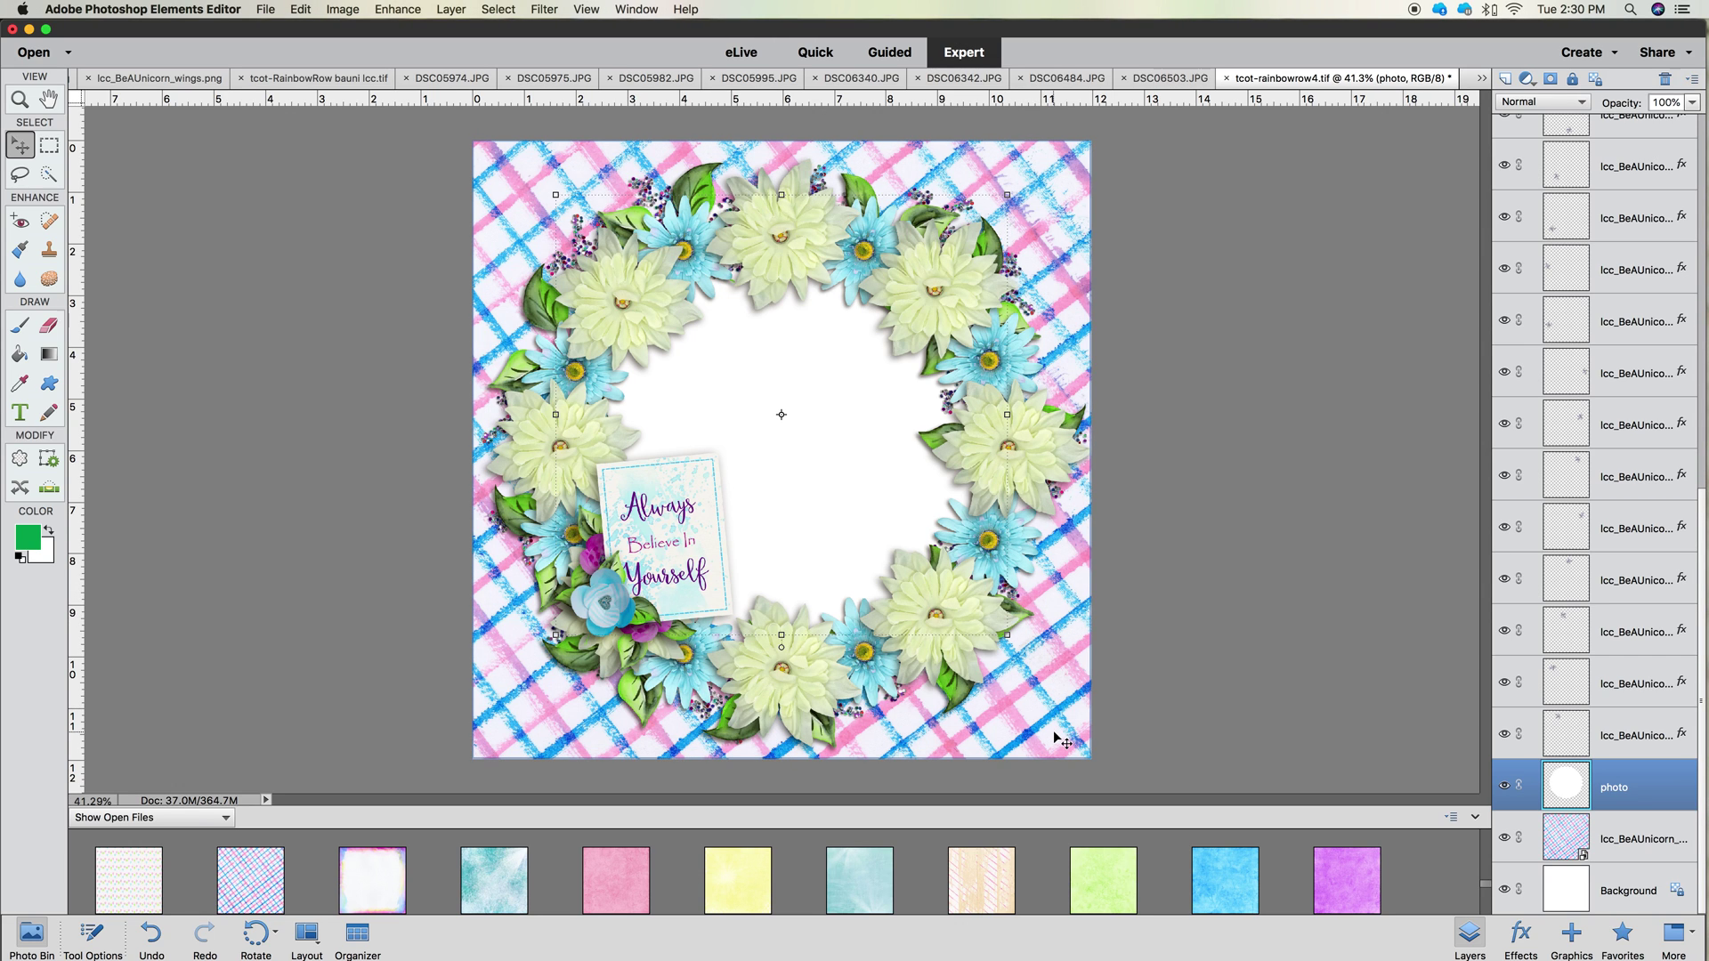
# Add the watercolor-bordered paper, lcc_BeAUnicorn_pp8.jpg, and stack it between the photo layer and the plaid paper
pyautogui.moveTo(364, 883); pyautogui.dragTo(612, 630)
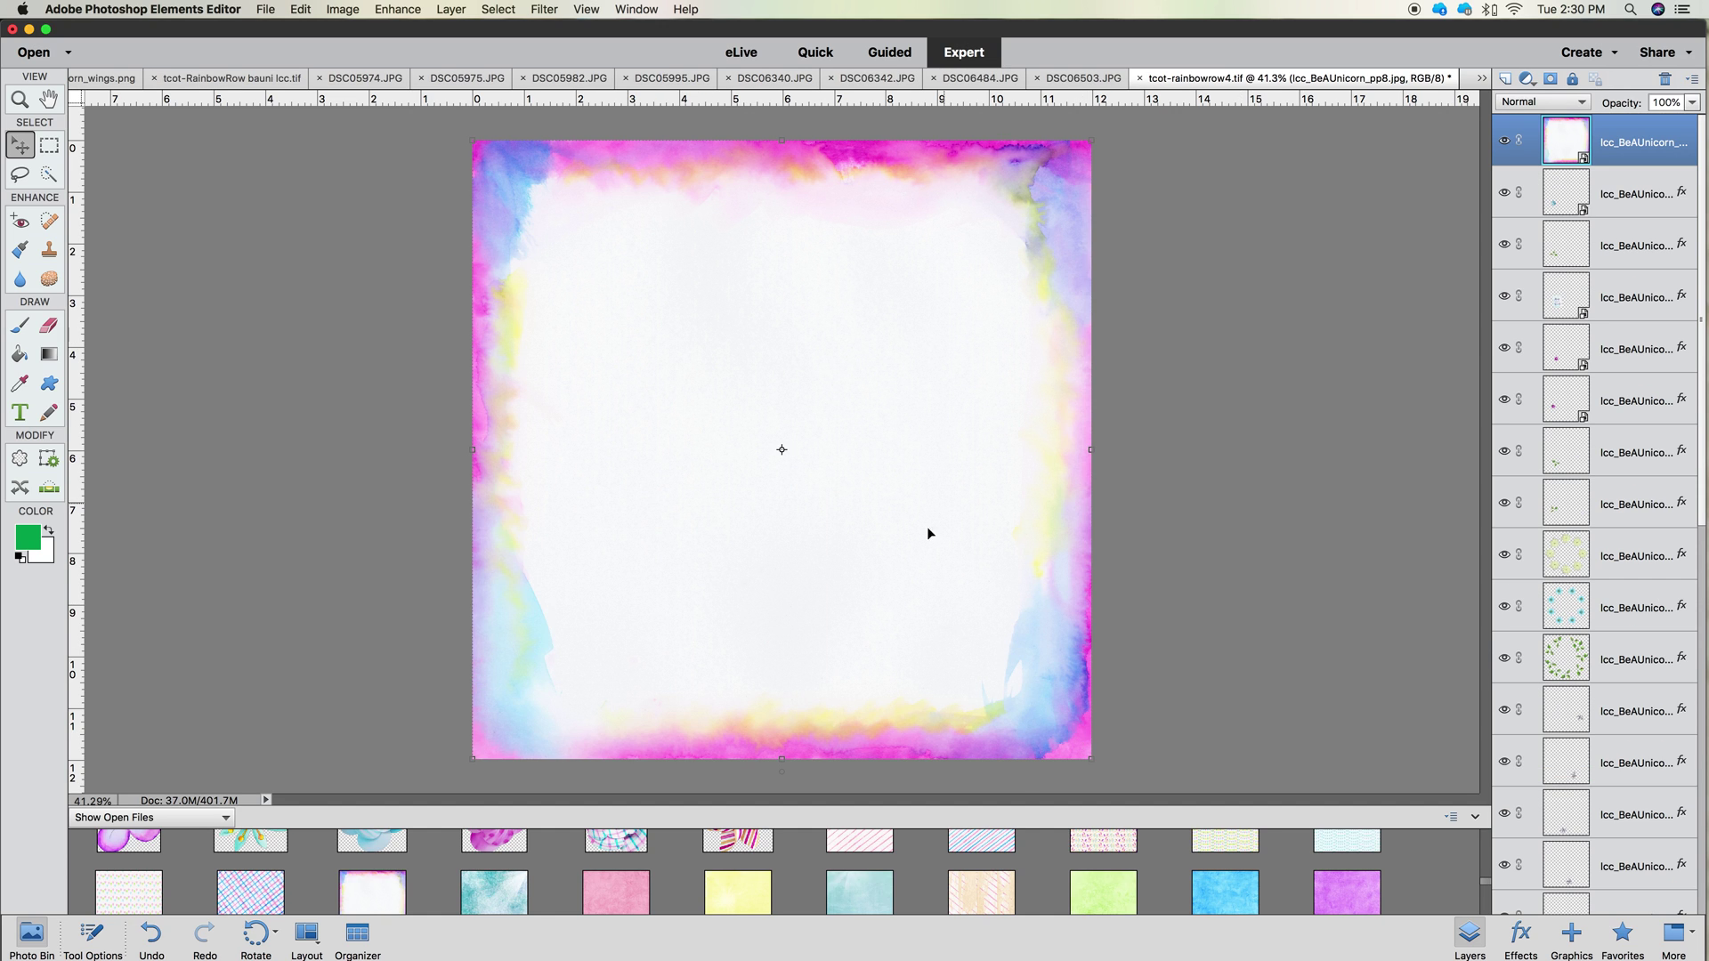
pyautogui.rightClick(871, 595)
pyautogui.click(899, 738)
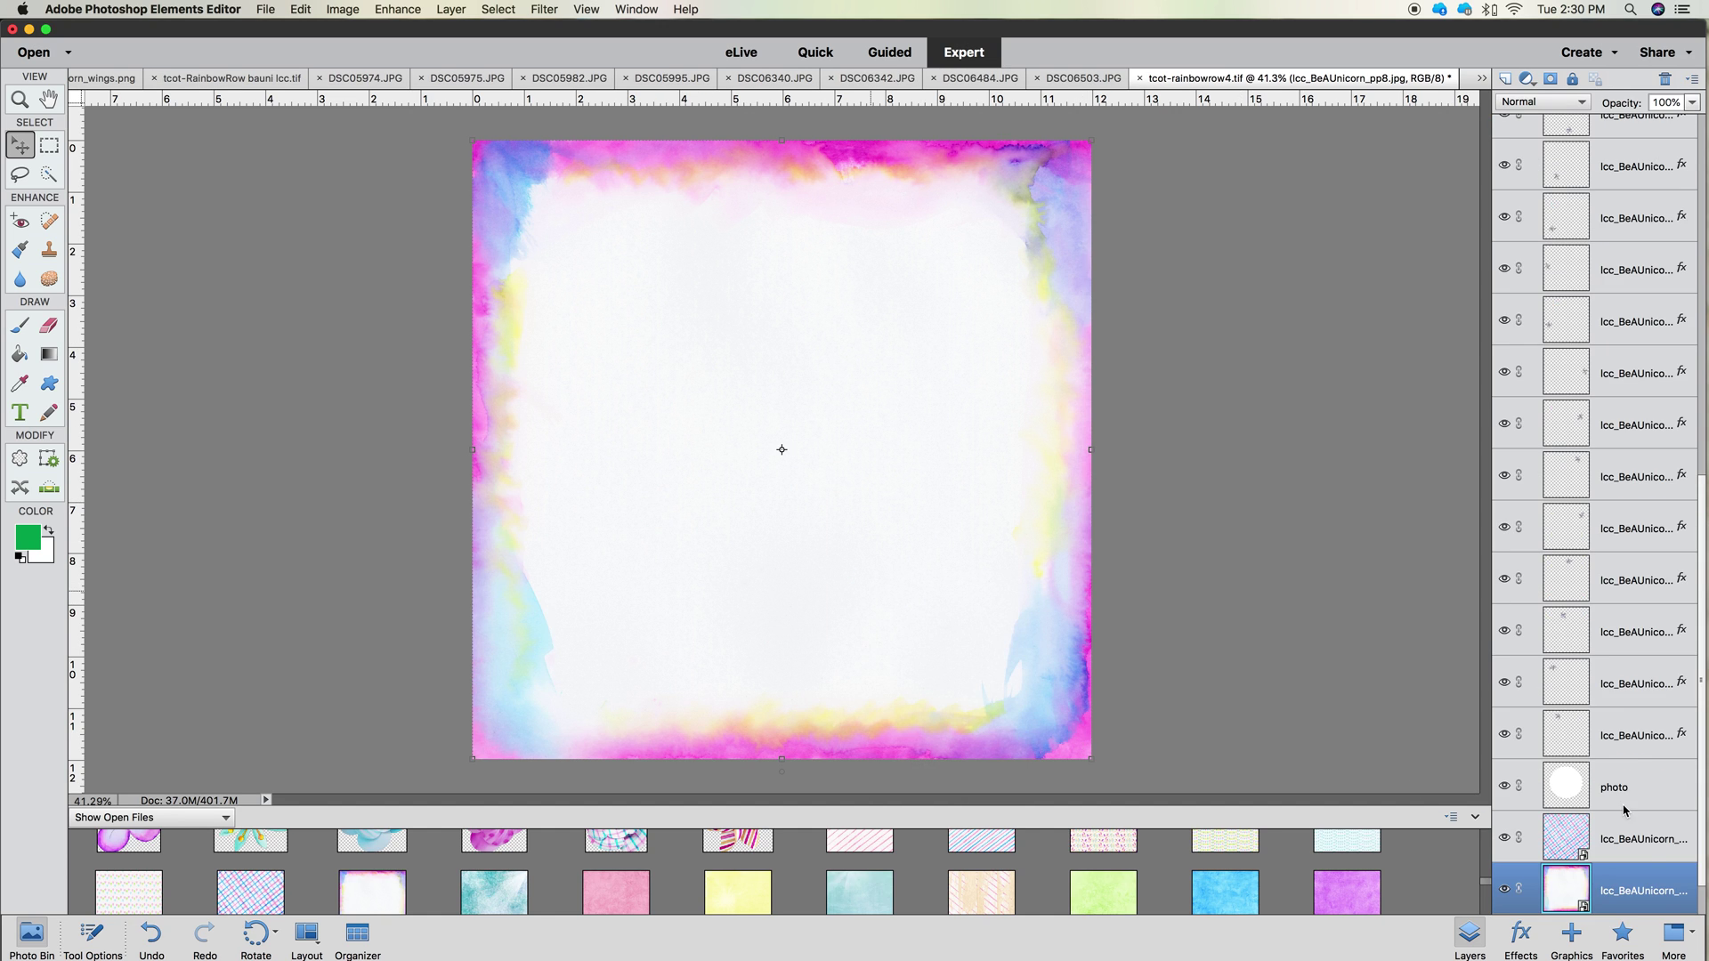
pyautogui.moveTo(1649, 867); pyautogui.dragTo(1624, 836)
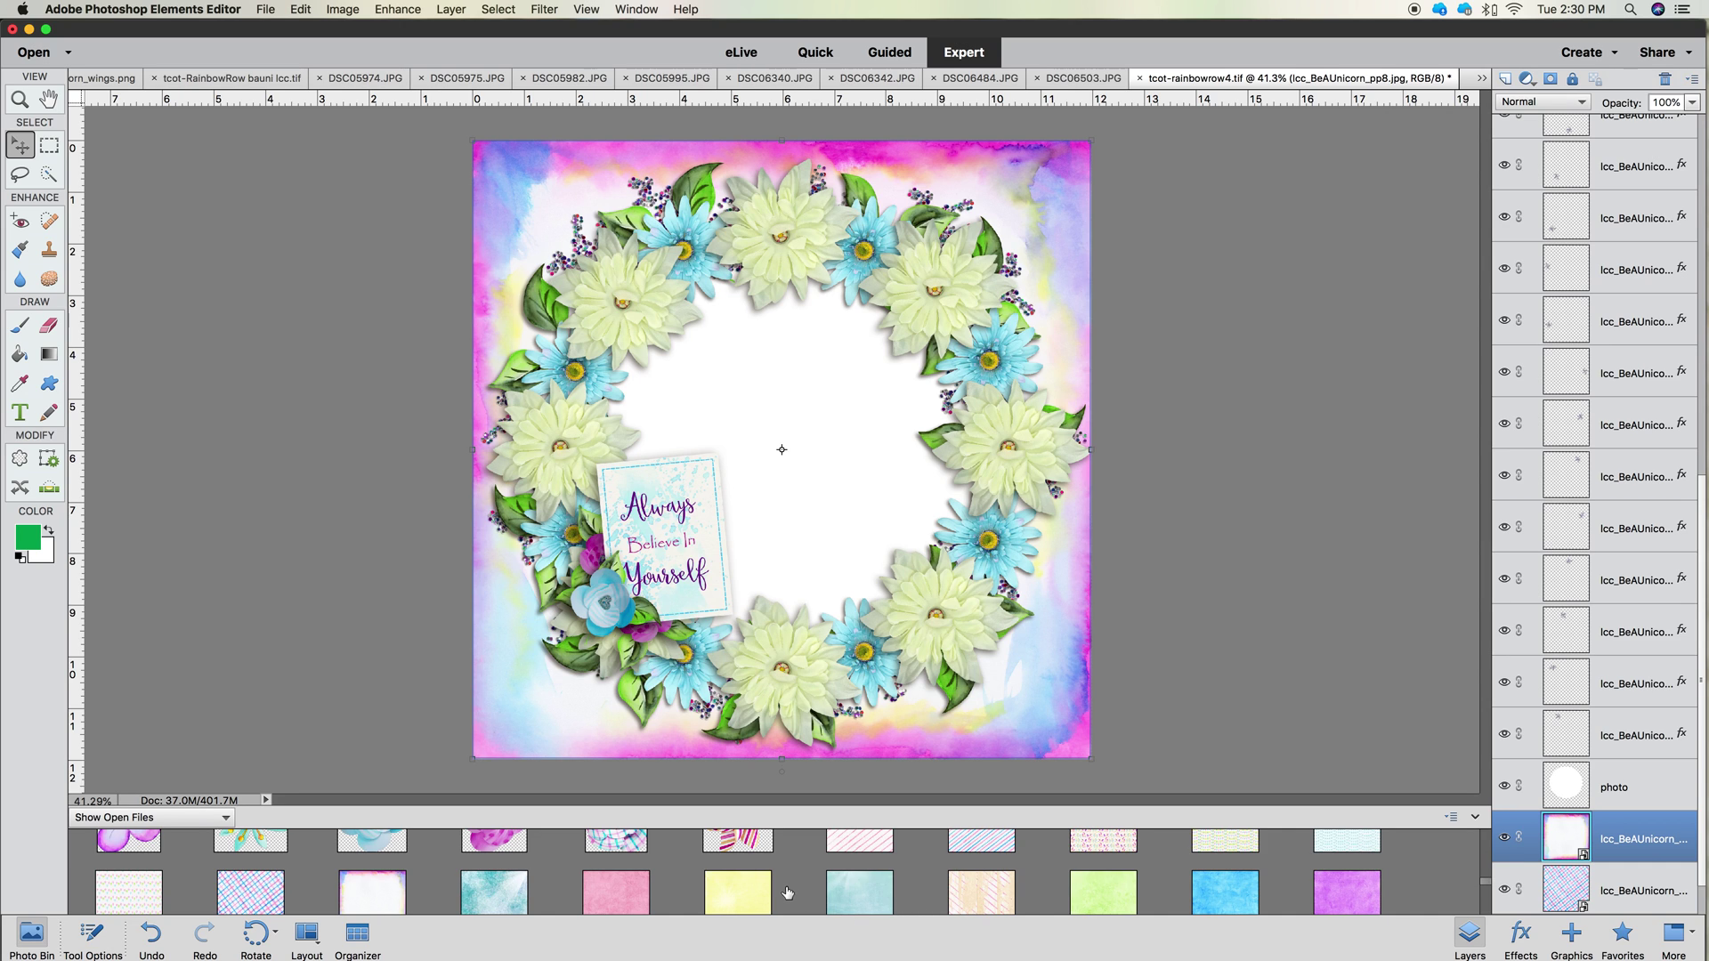
# Add the teal paper, lcc_BeAUnicorn_pp12.jpg, directly beneath the photo layer and hide the watercolor-bordered paper below it
pyautogui.scroll(-1, 787, 891)
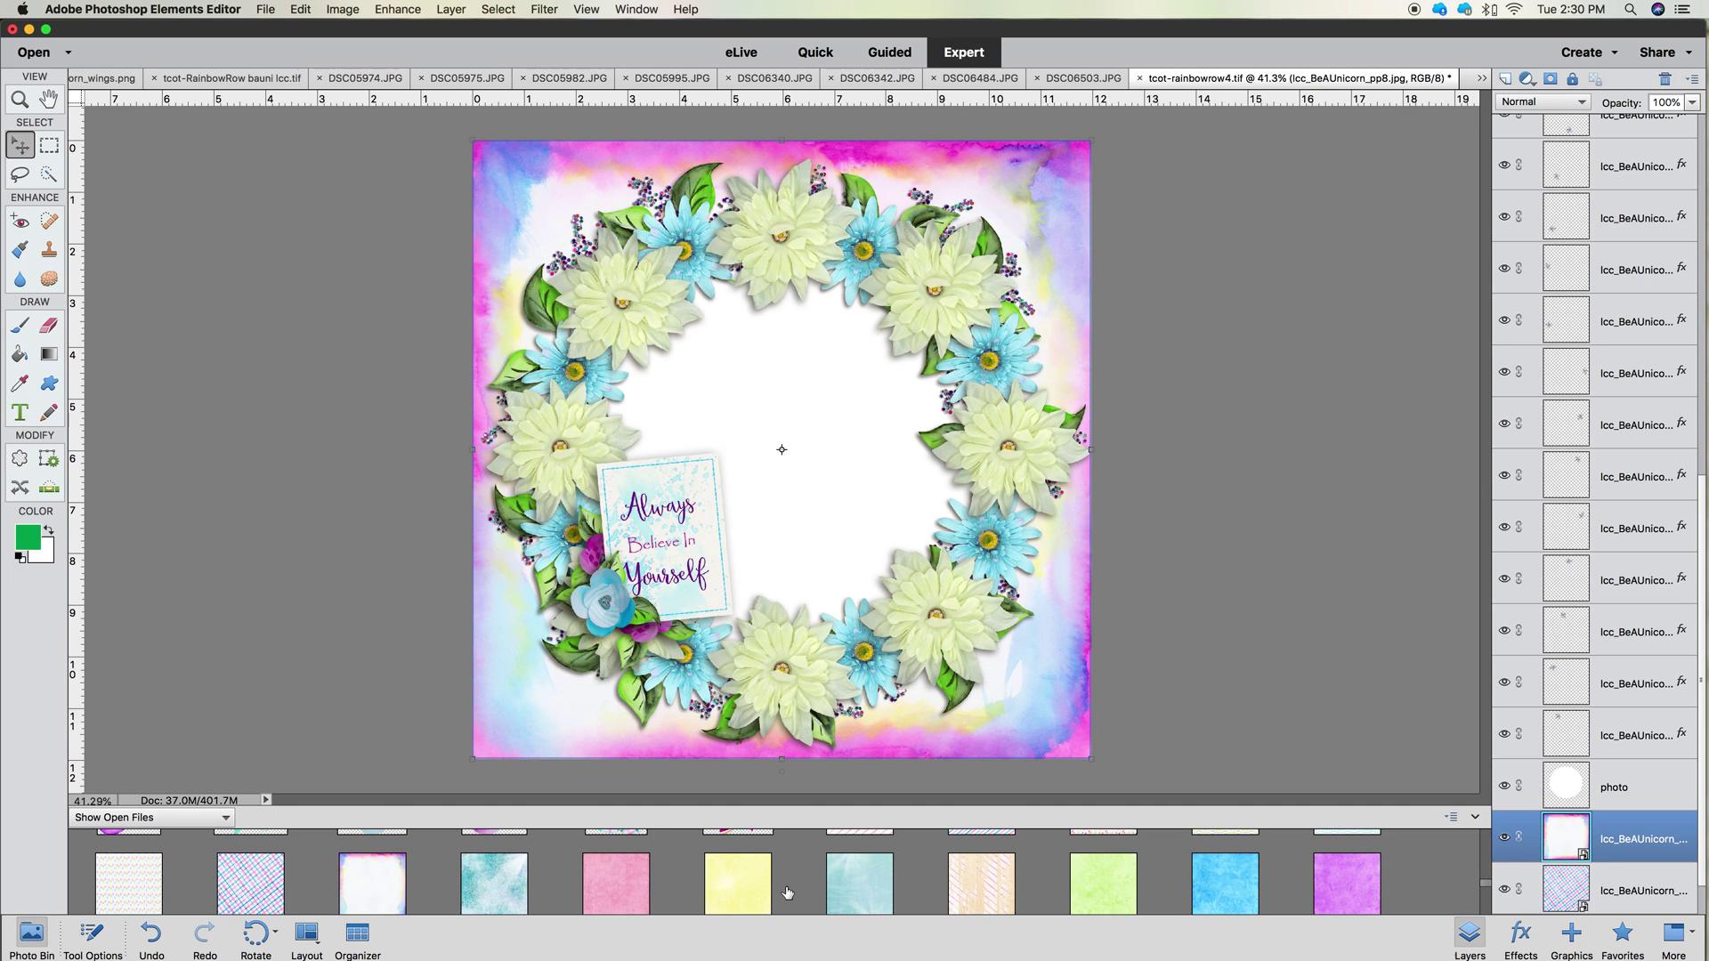
pyautogui.scroll(-1, 786, 892)
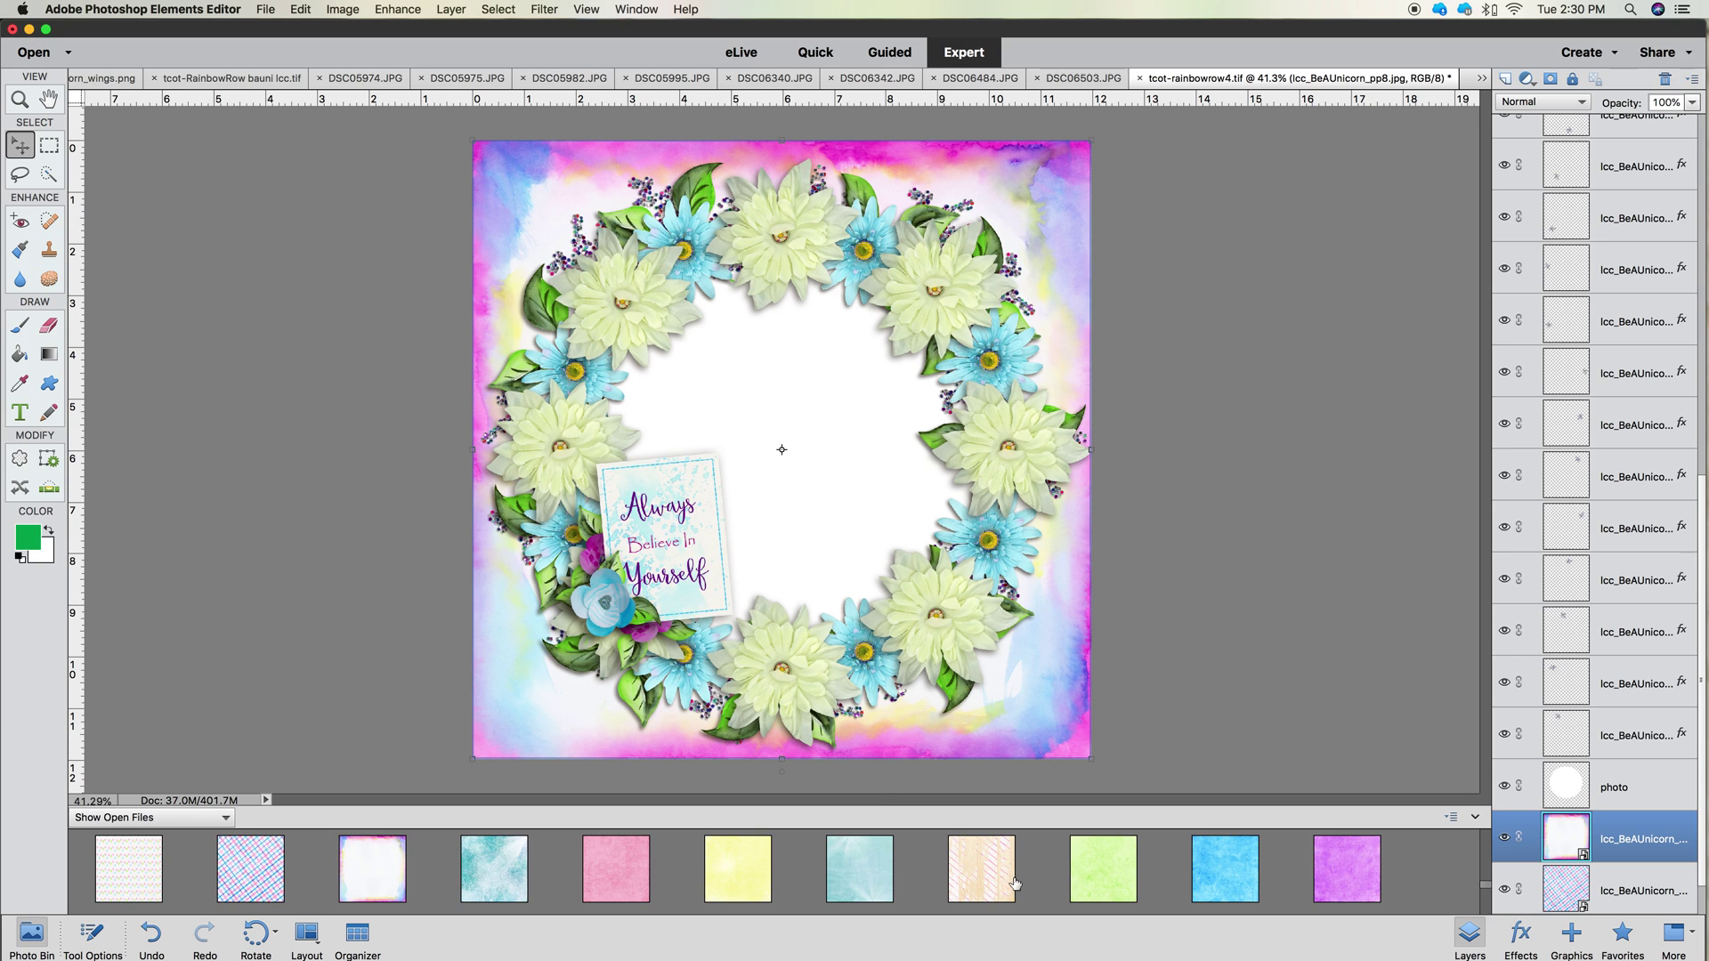
pyautogui.moveTo(1006, 883); pyautogui.dragTo(890, 885)
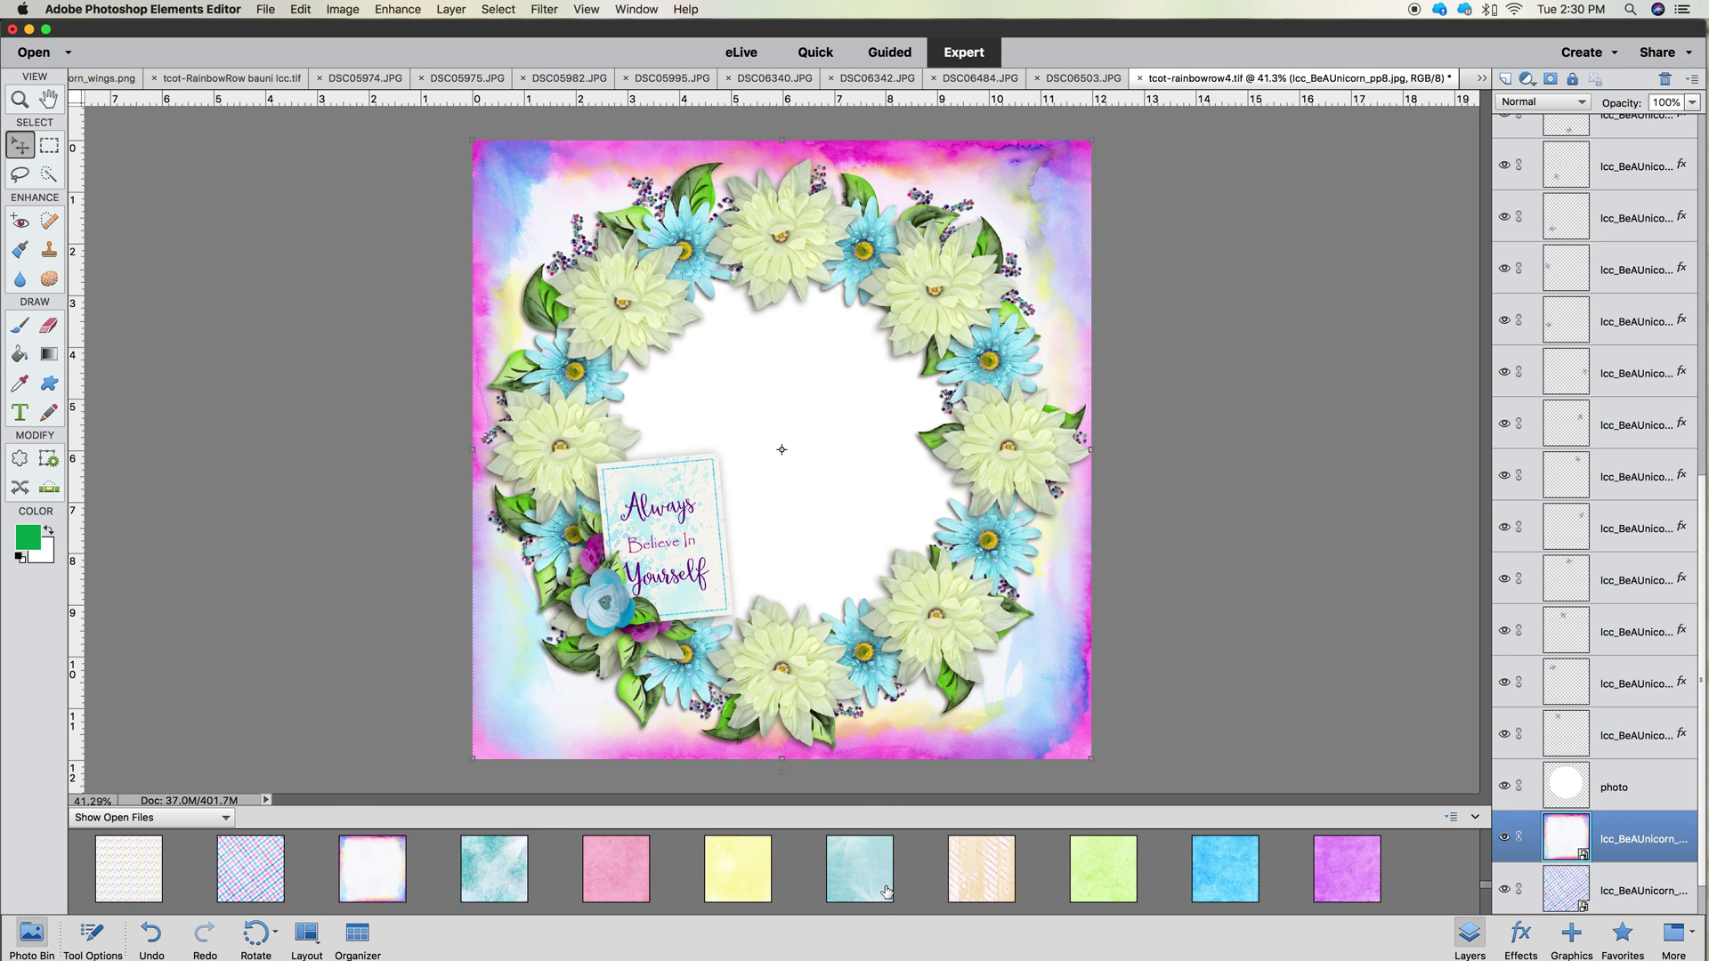
pyautogui.moveTo(868, 881); pyautogui.dragTo(881, 843)
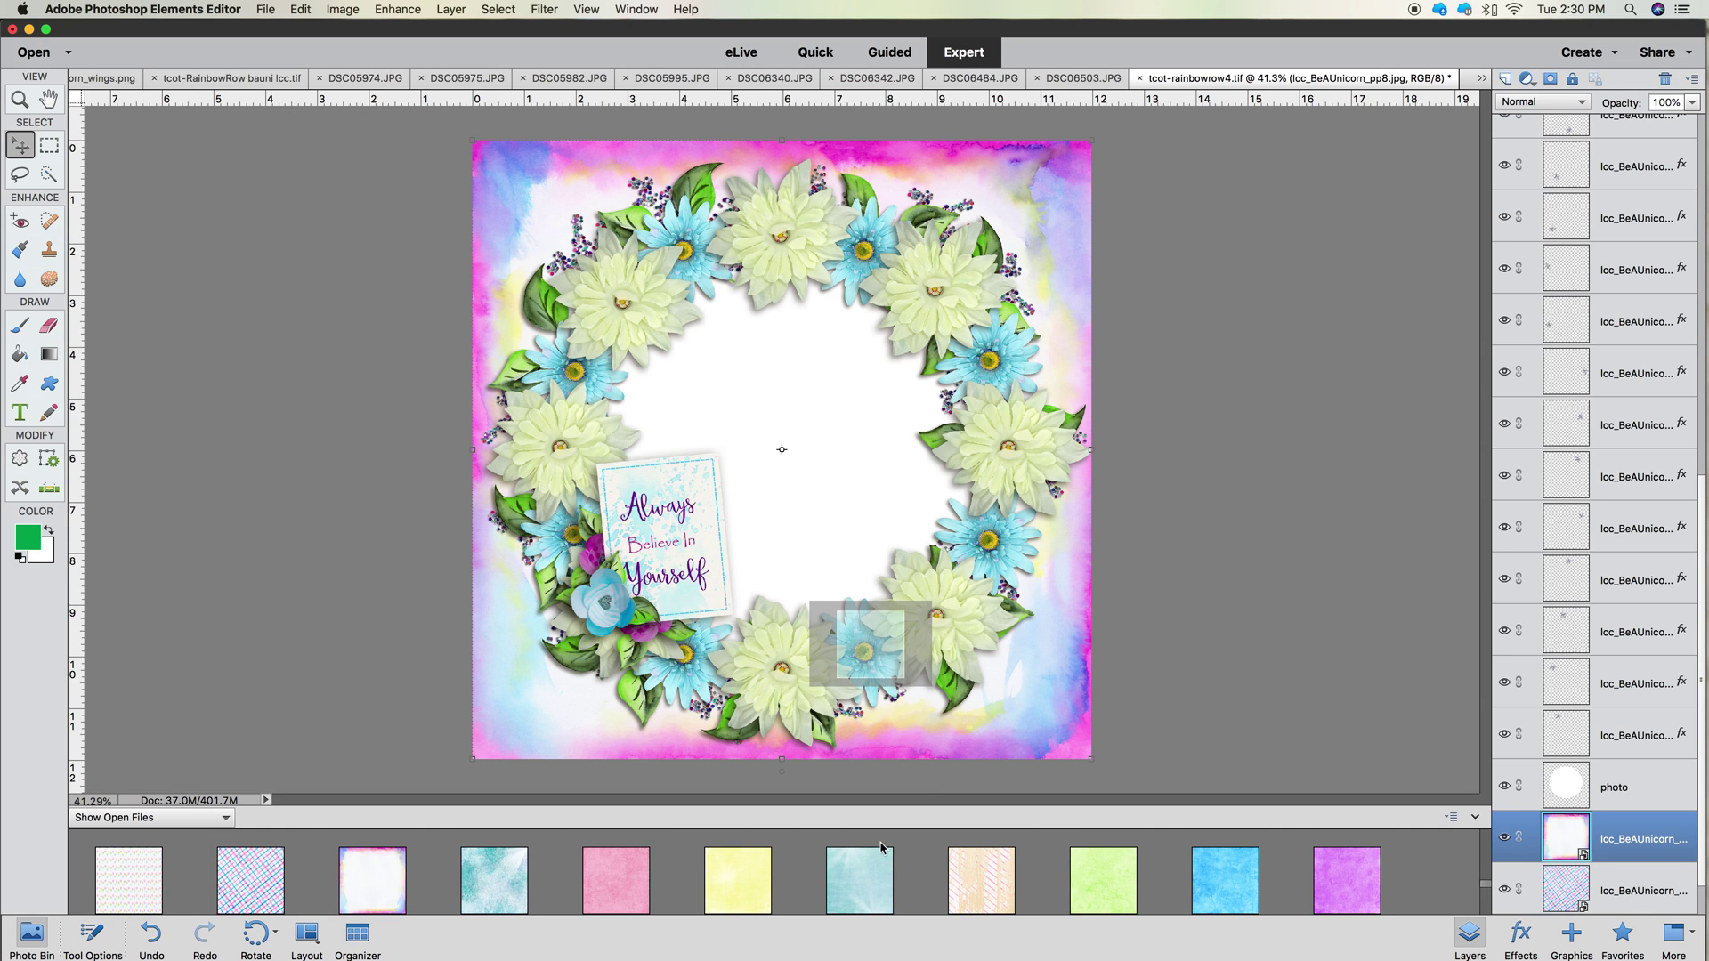
pyautogui.rightClick(1011, 719)
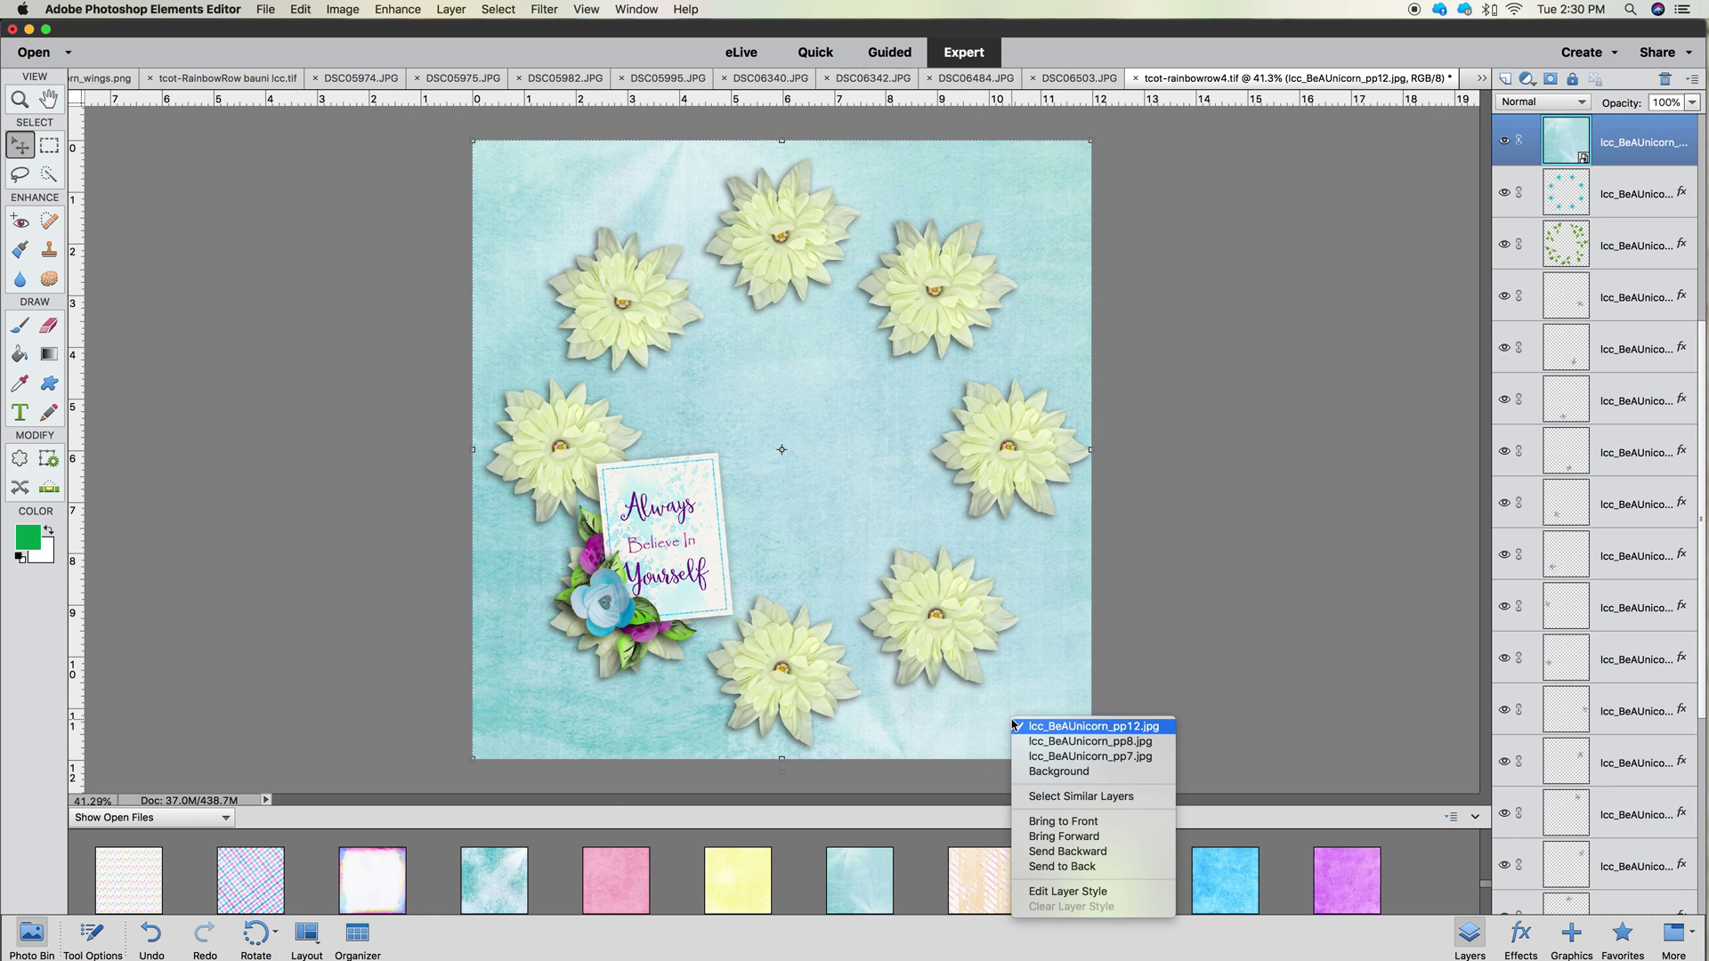
pyautogui.click(1041, 867)
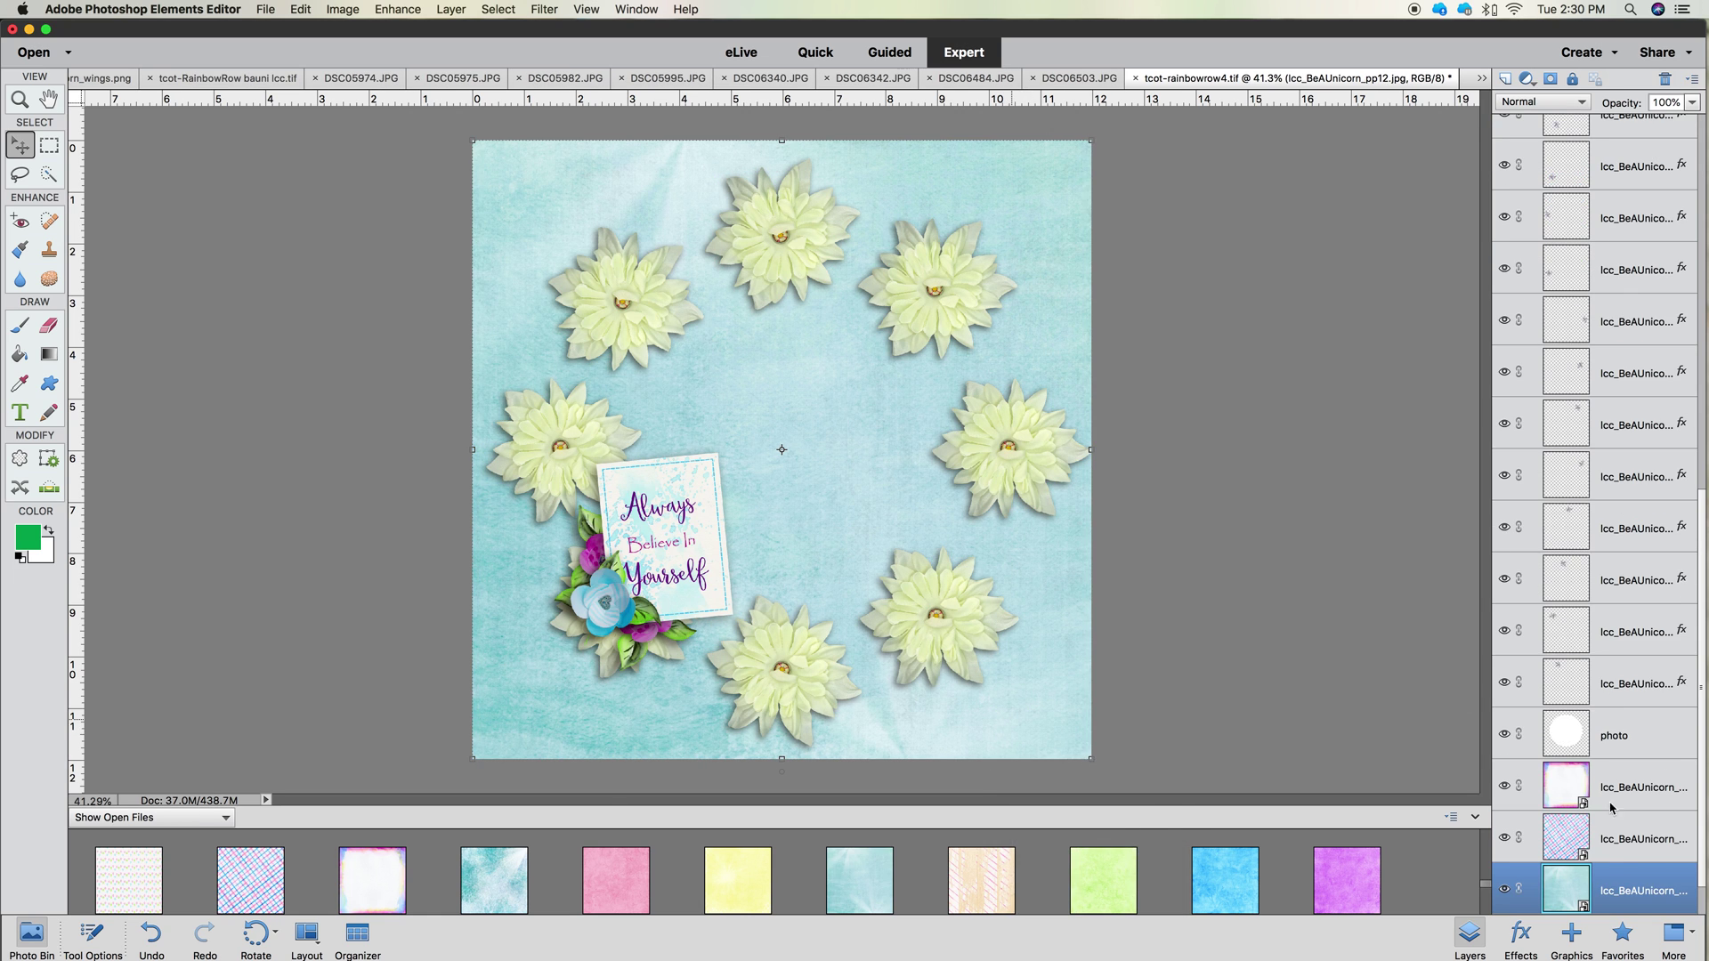
pyautogui.moveTo(1609, 894); pyautogui.dragTo(1605, 776)
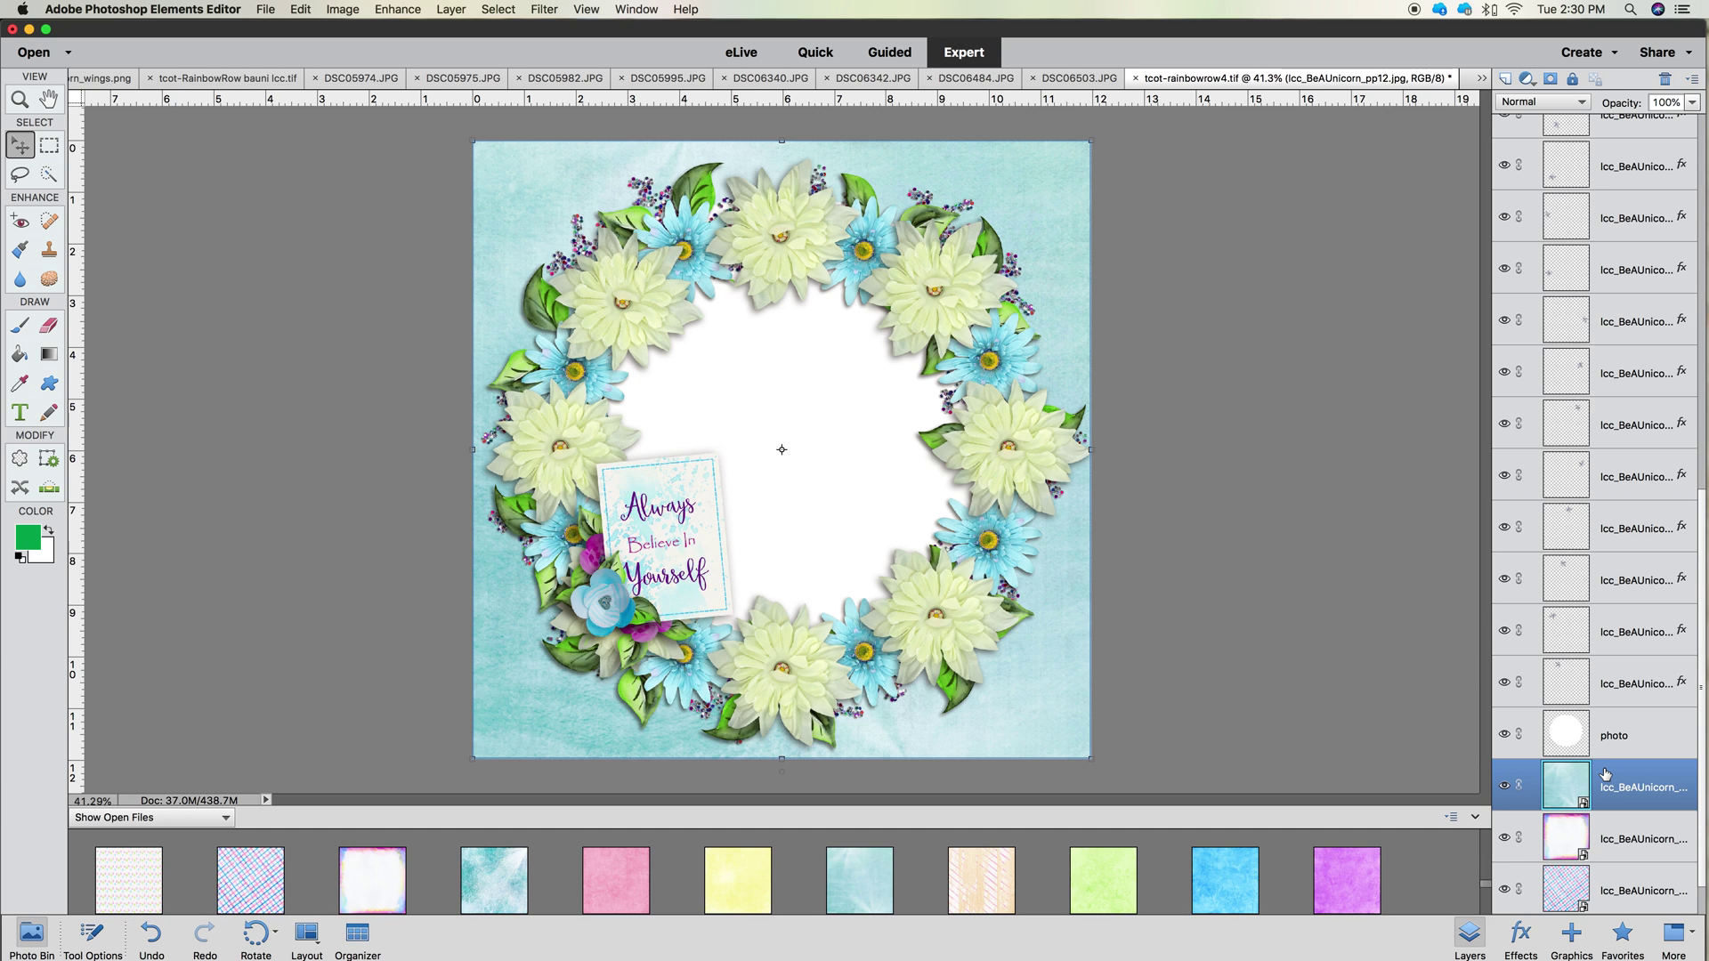
pyautogui.click(1504, 841)
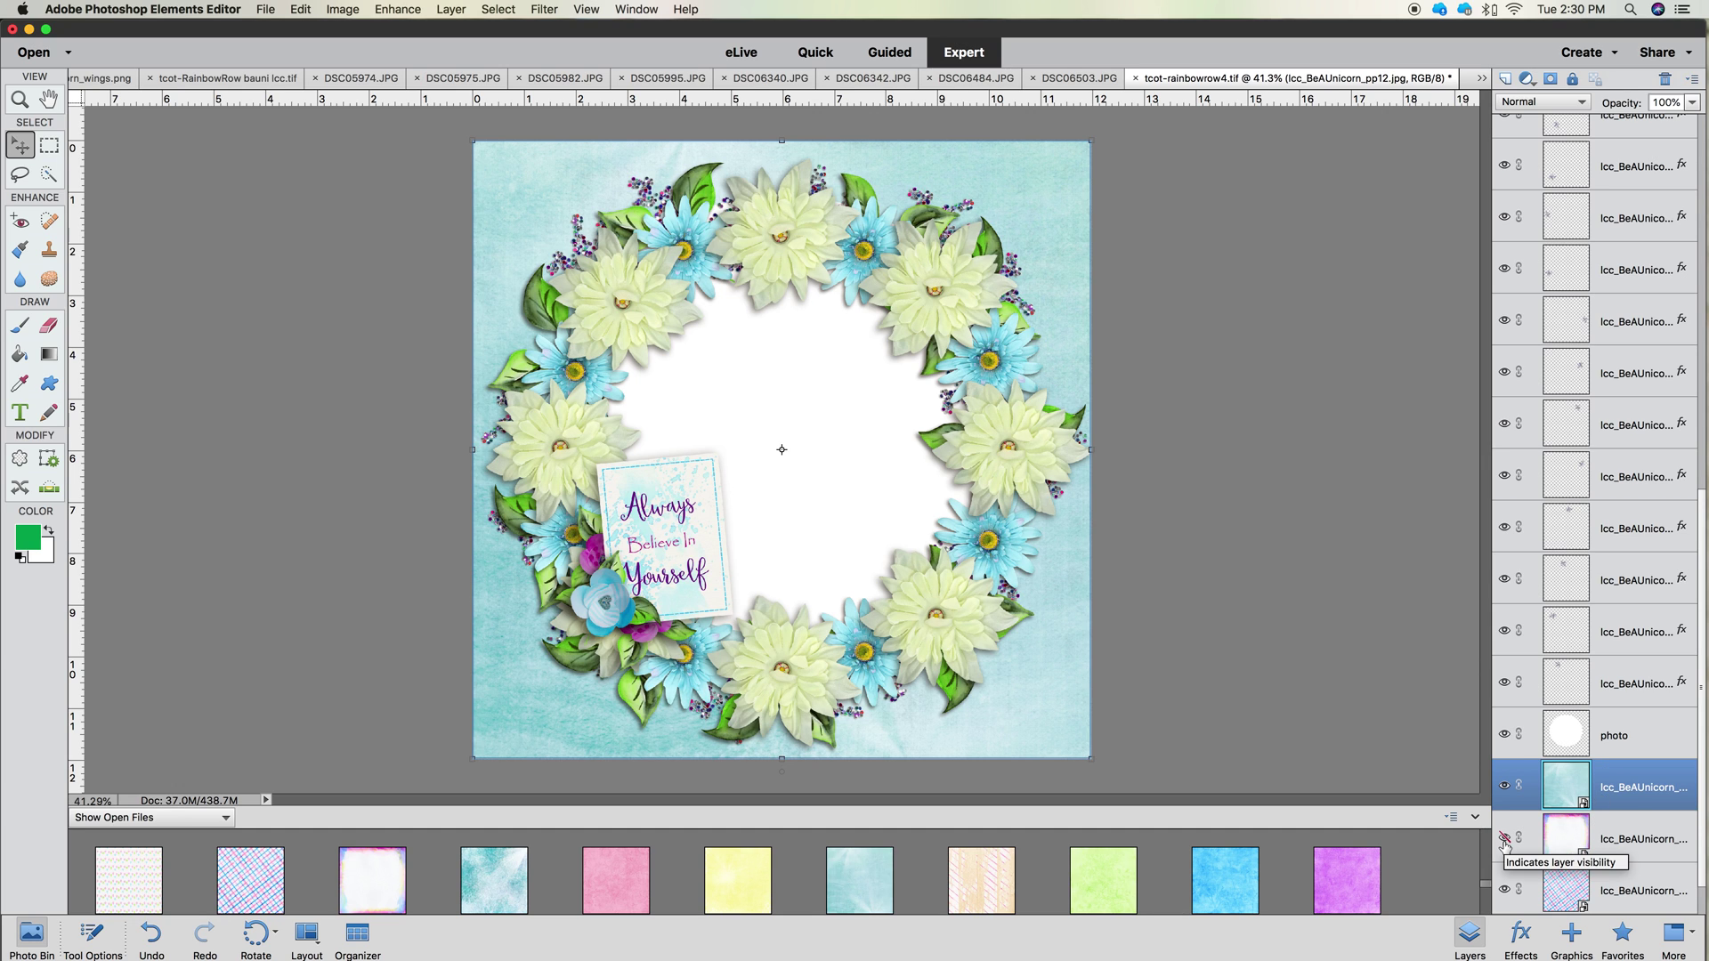
# Delete the hidden watercolor-bordered paper and the pink and blue plaid paper, keeping the teal paper above the white background
pyautogui.click(1613, 846)
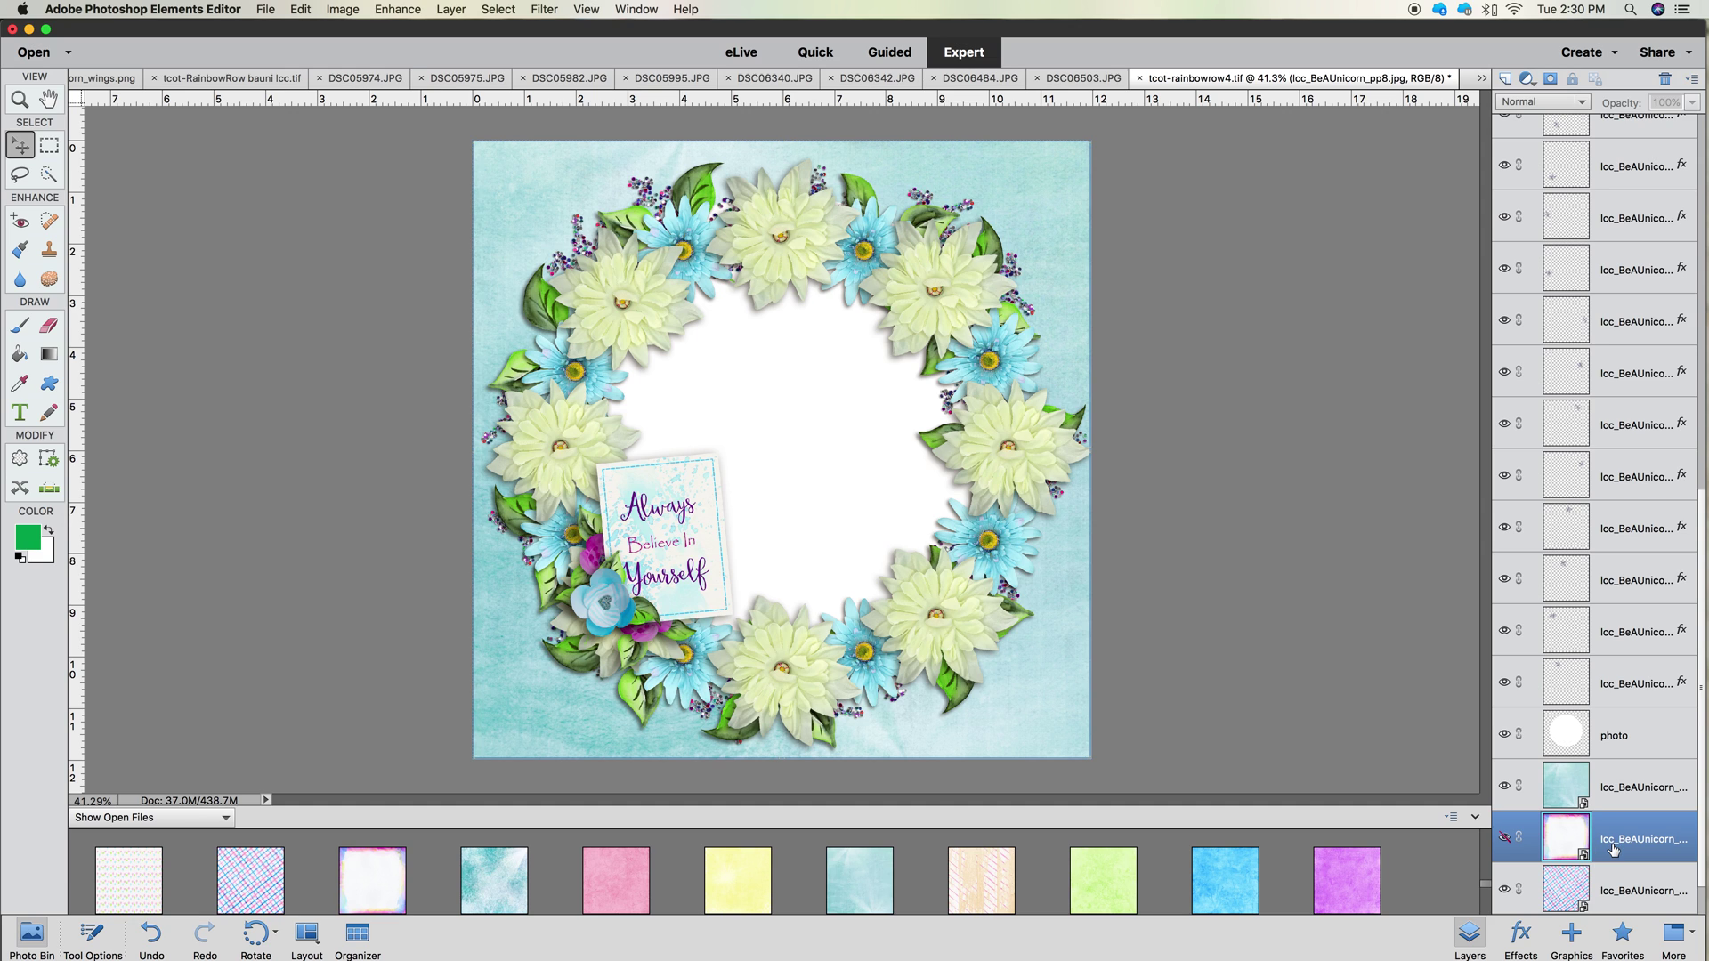
pyautogui.press('Delete')
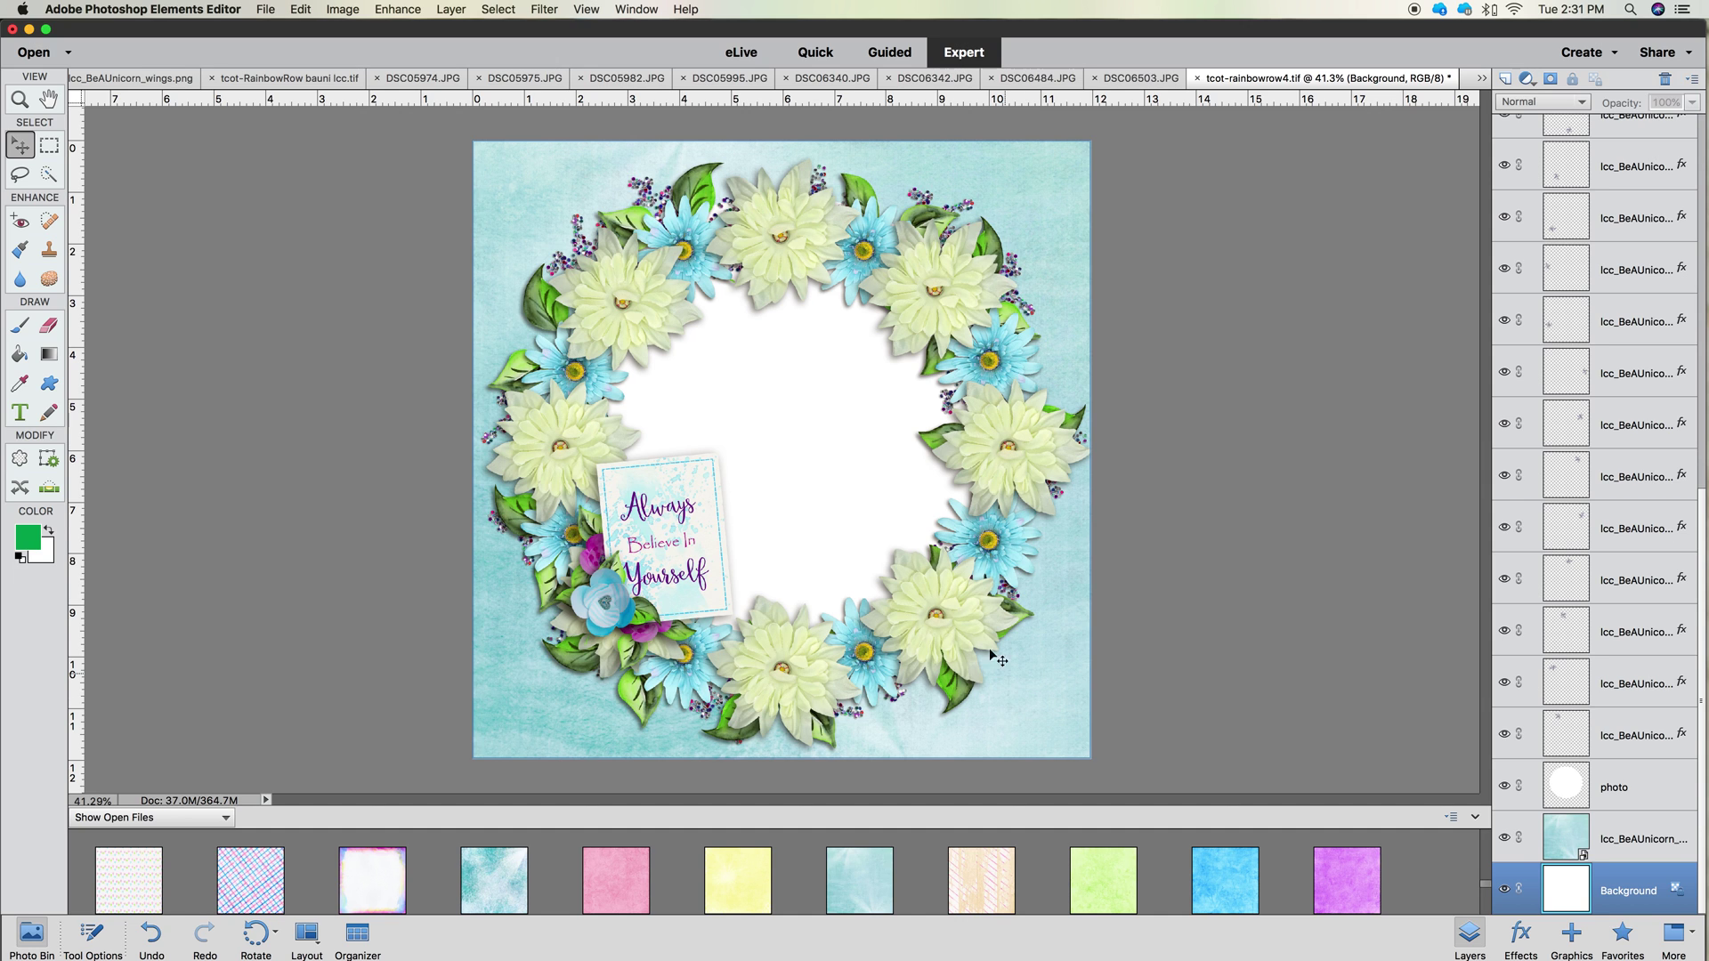
# Add the photo DSC05975.JPG directly above the circular photo layer and clip it to that circle with a clipping mask
pyautogui.scroll(-3, 752, 884)
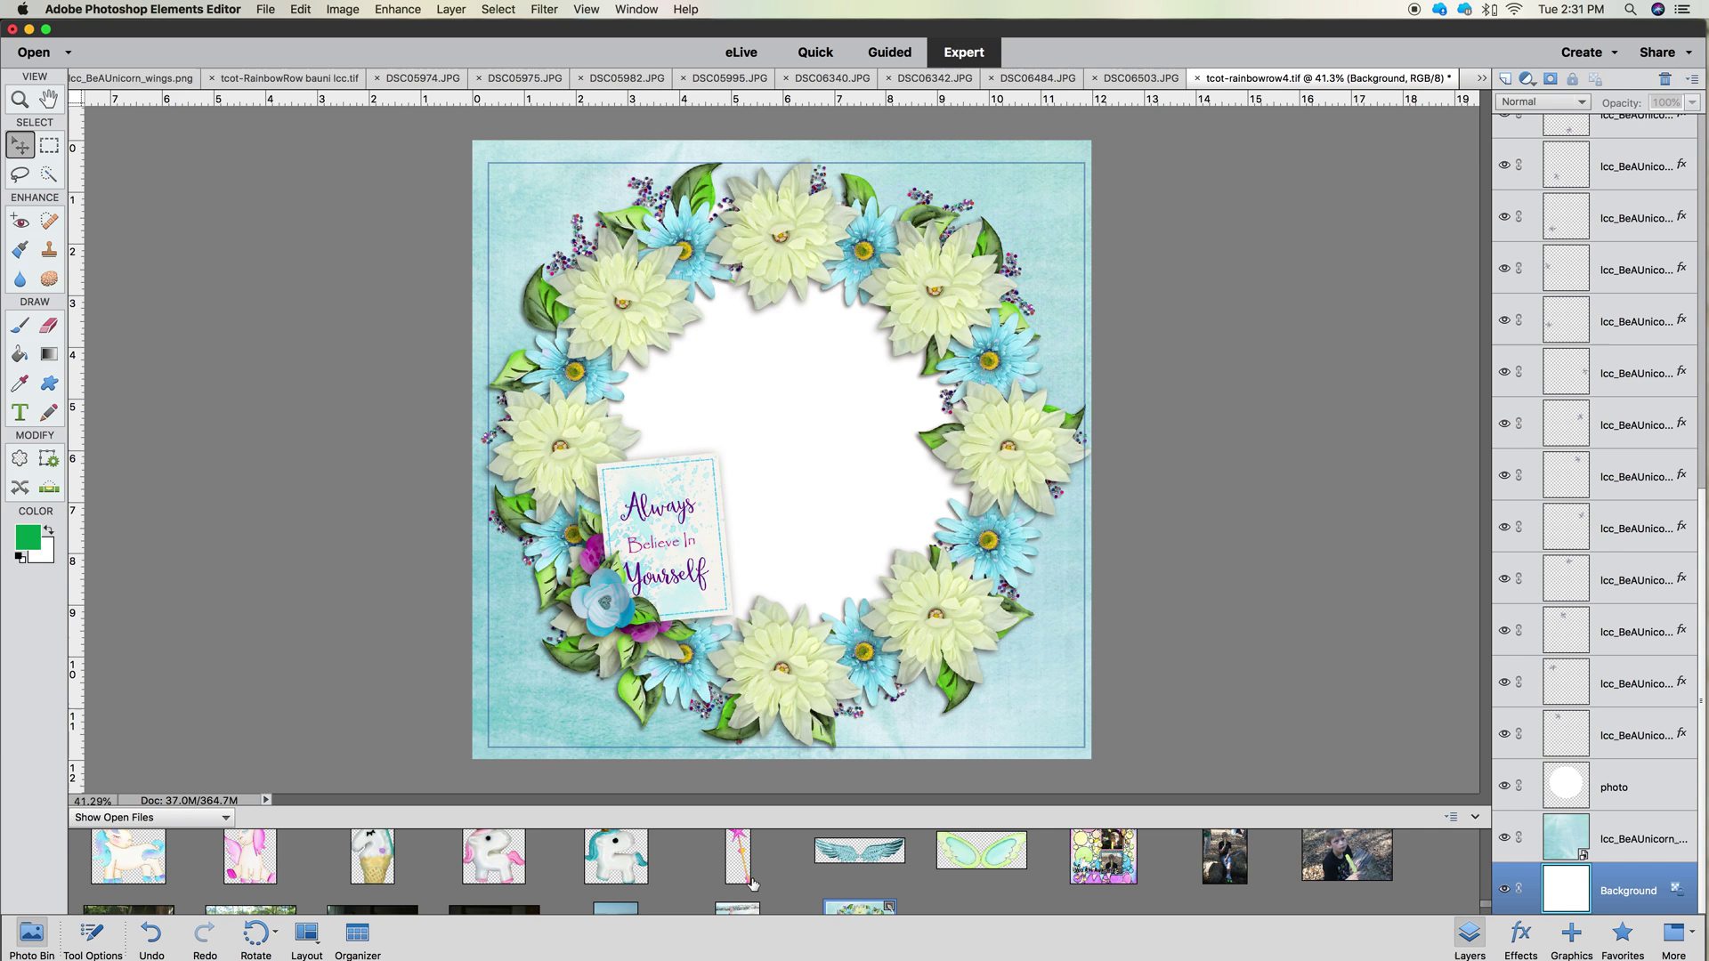
pyautogui.scroll(-2, 752, 884)
pyautogui.scroll(-2, 752, 884)
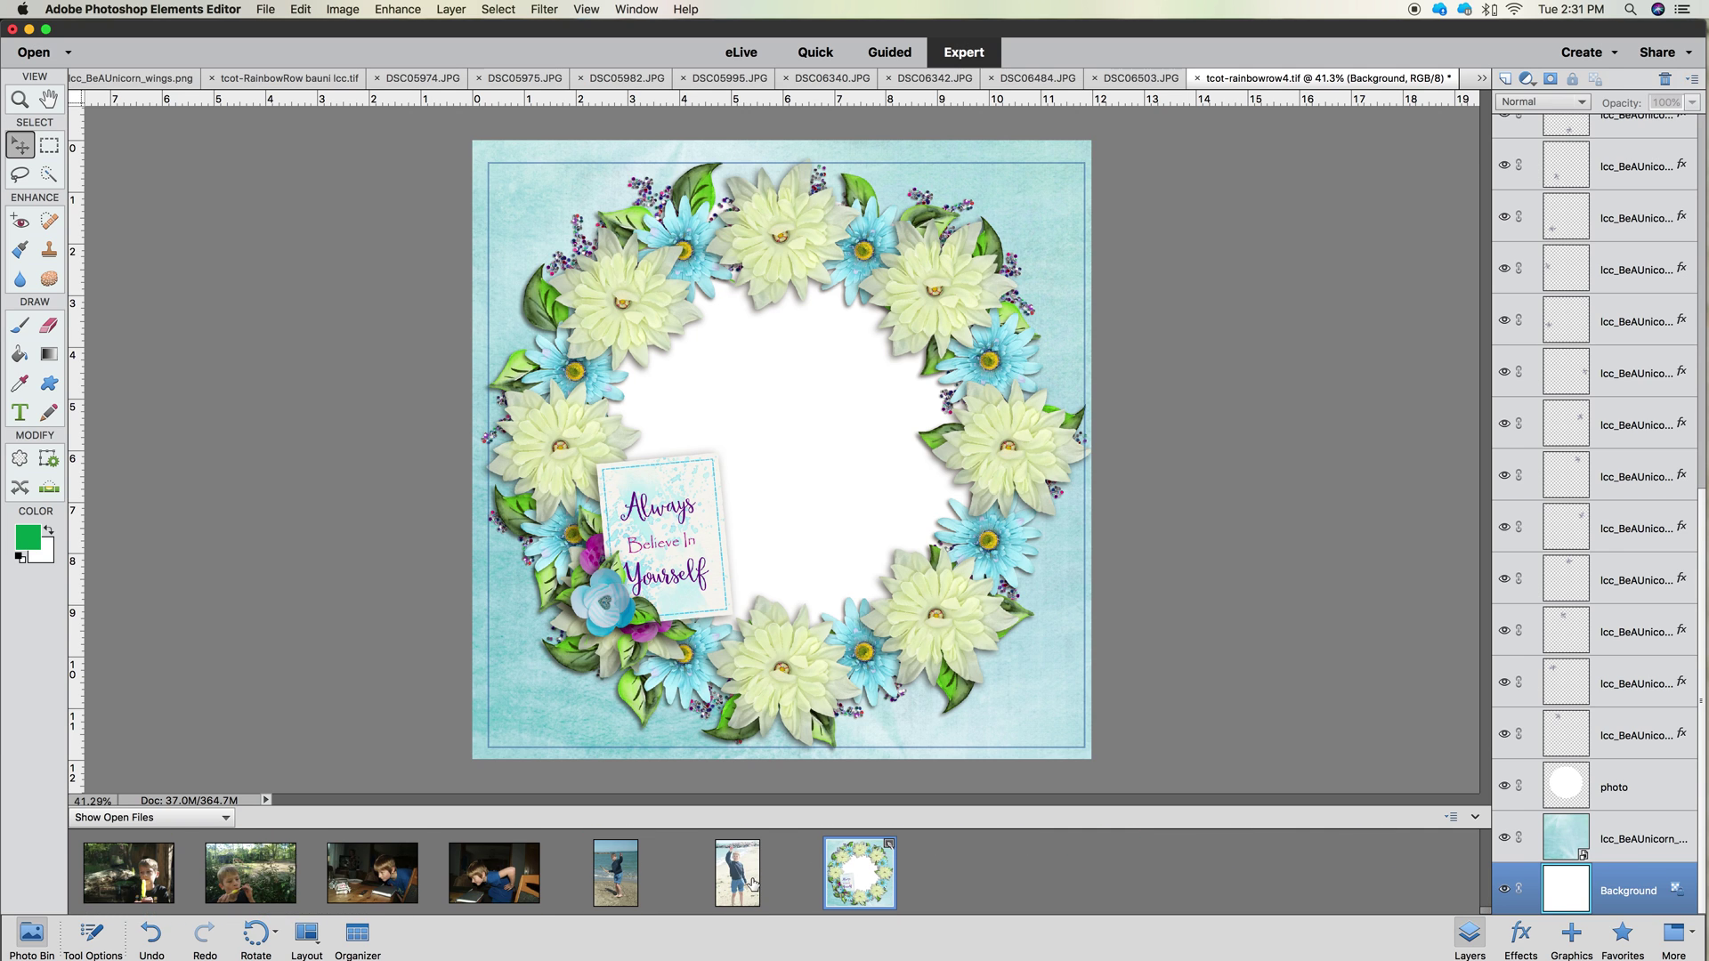
pyautogui.scroll(3, 752, 884)
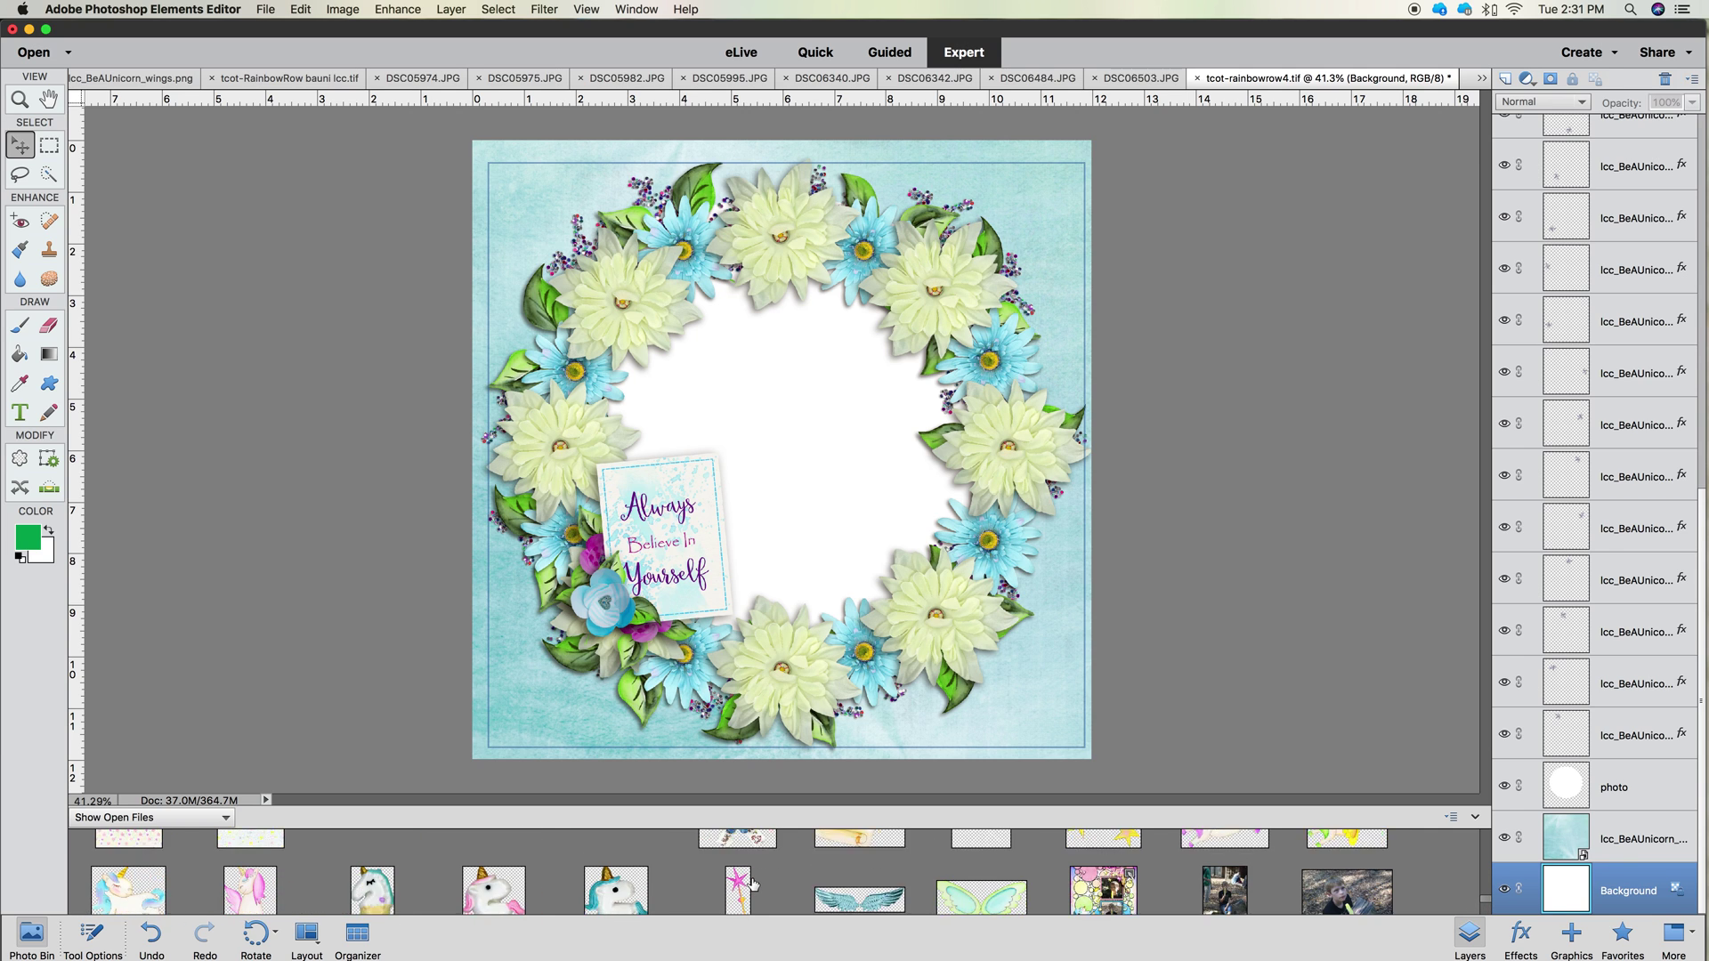
pyautogui.moveTo(1346, 881); pyautogui.dragTo(843, 424)
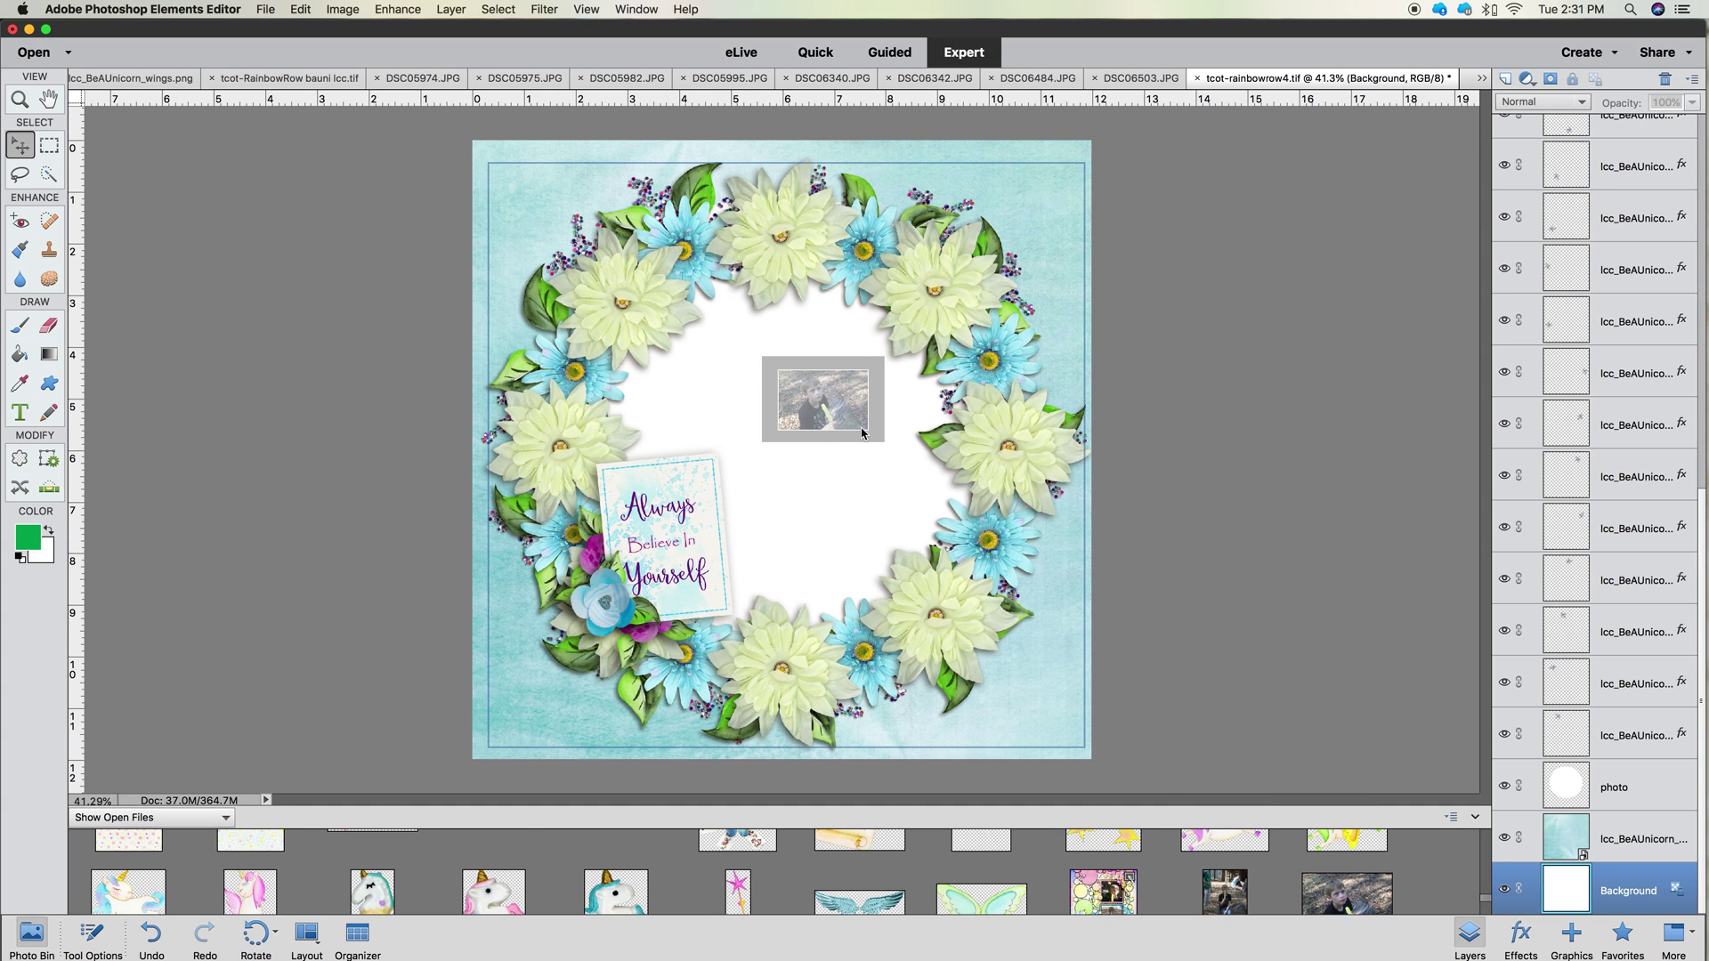
pyautogui.moveTo(824, 425); pyautogui.dragTo(883, 444)
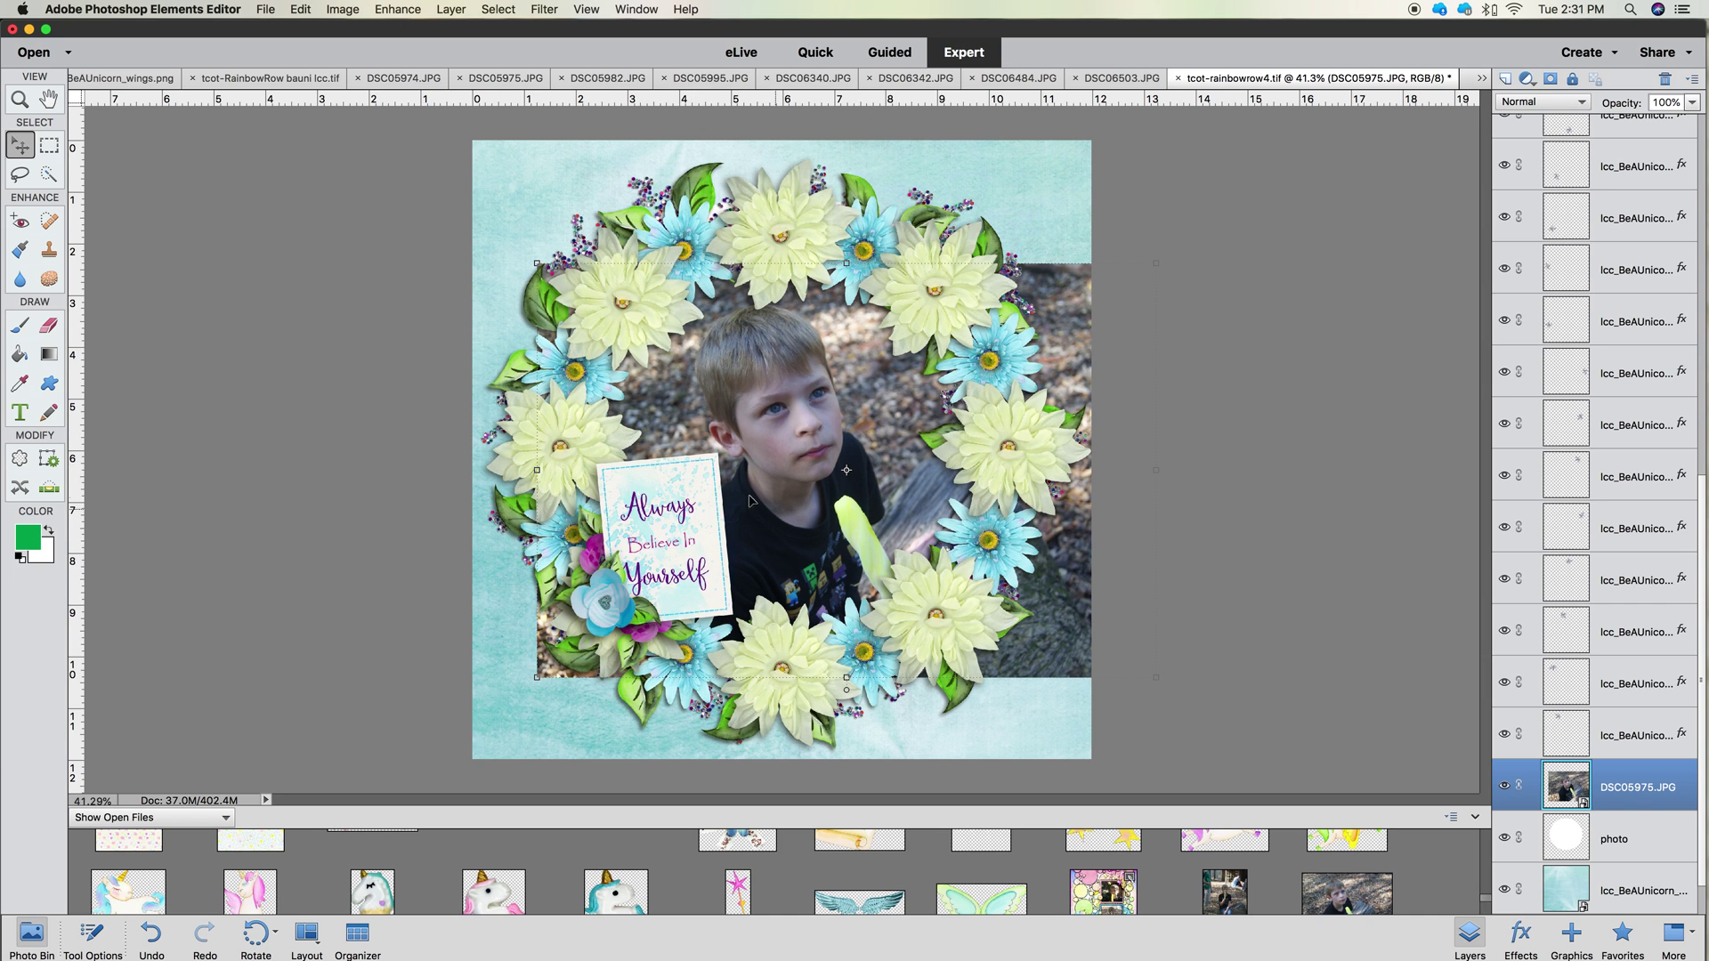
pyautogui.rightClick(1618, 800)
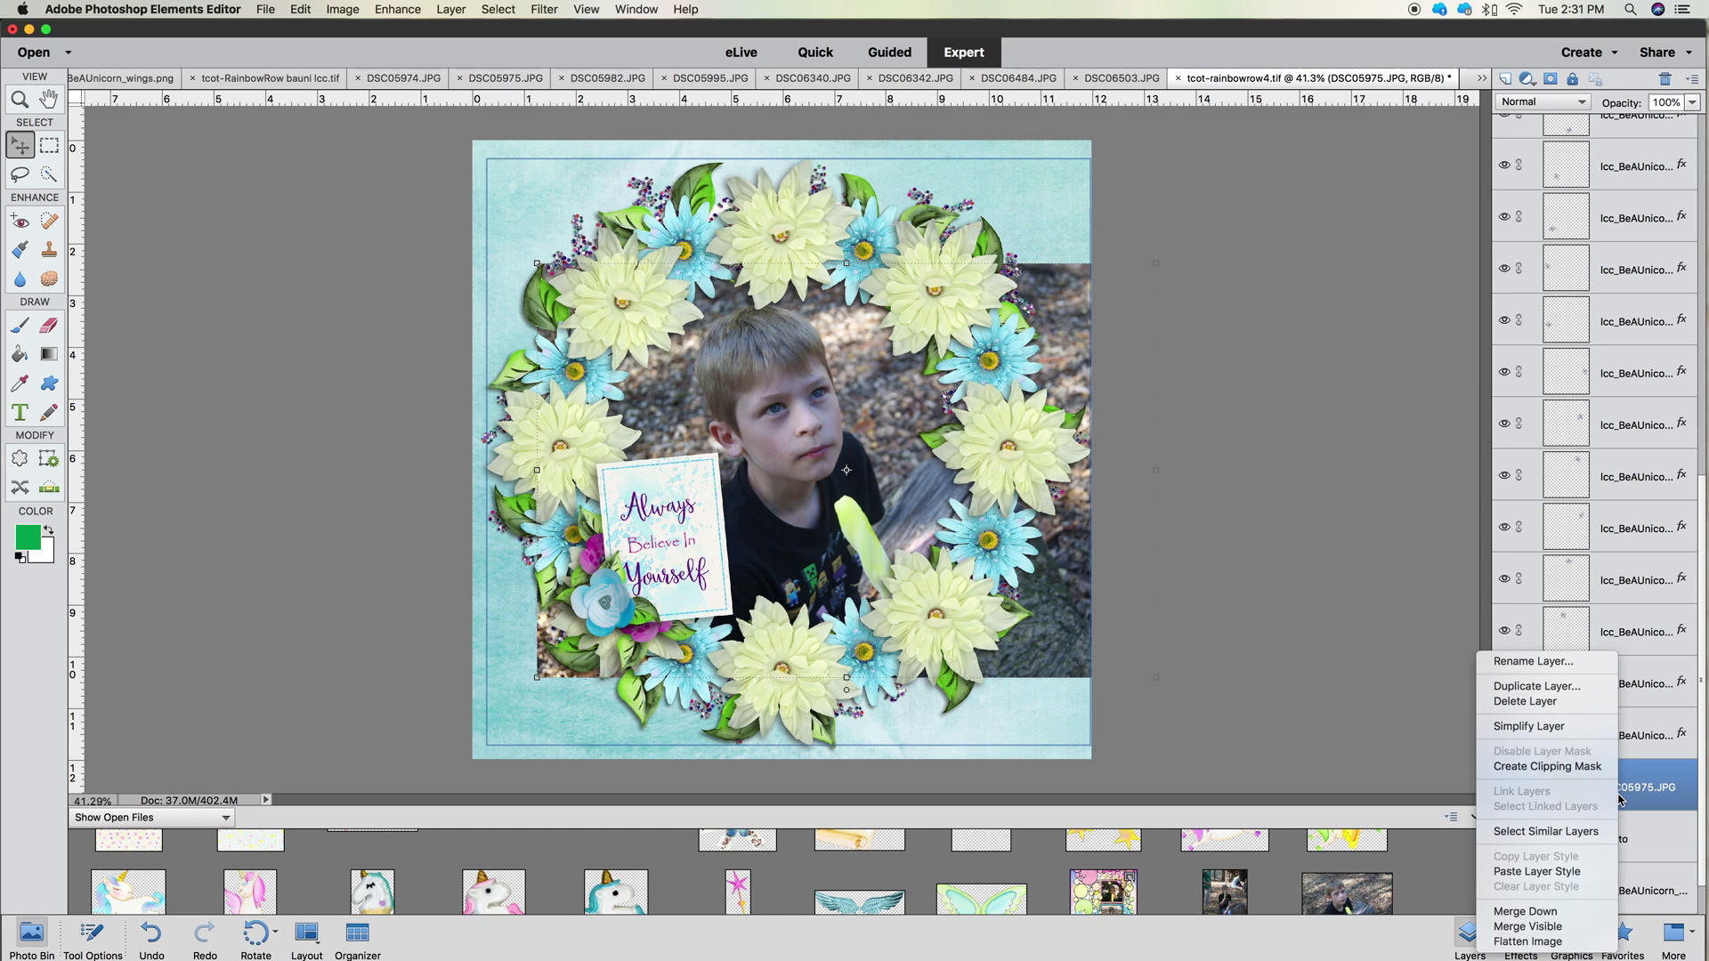
pyautogui.click(1578, 767)
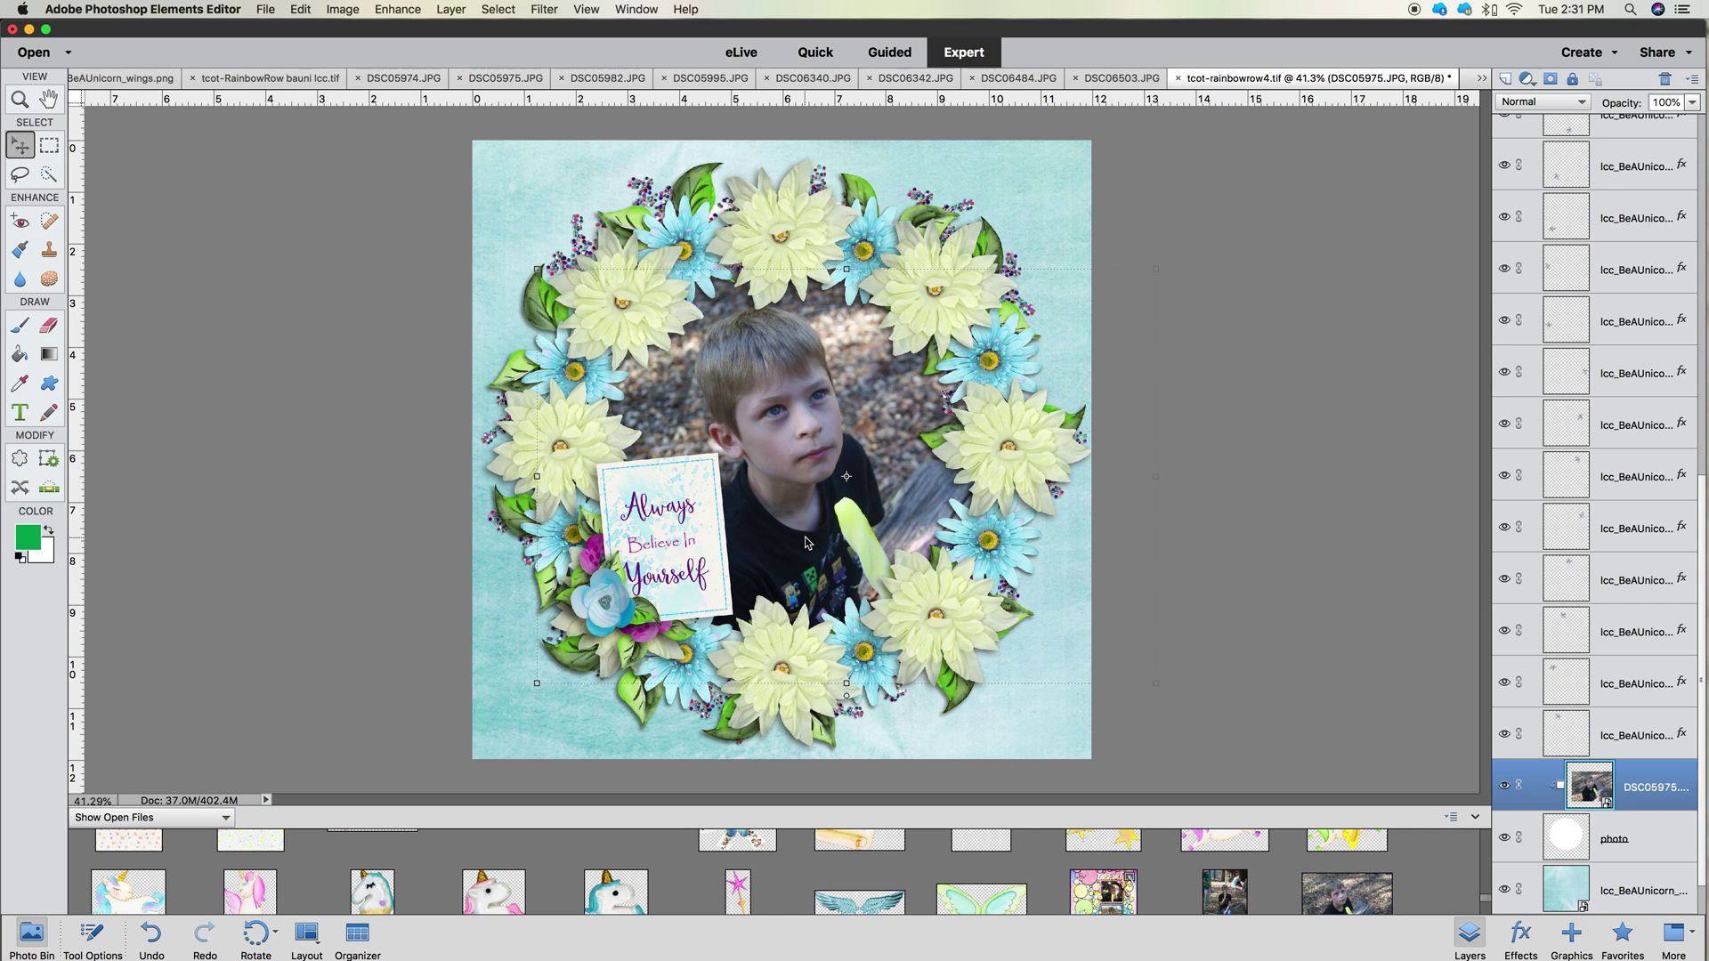
# Scale the clipped photo to 96.60% and position it so the boy's face sits inside the wreath opening
pyautogui.moveTo(805, 542); pyautogui.dragTo(805, 548)
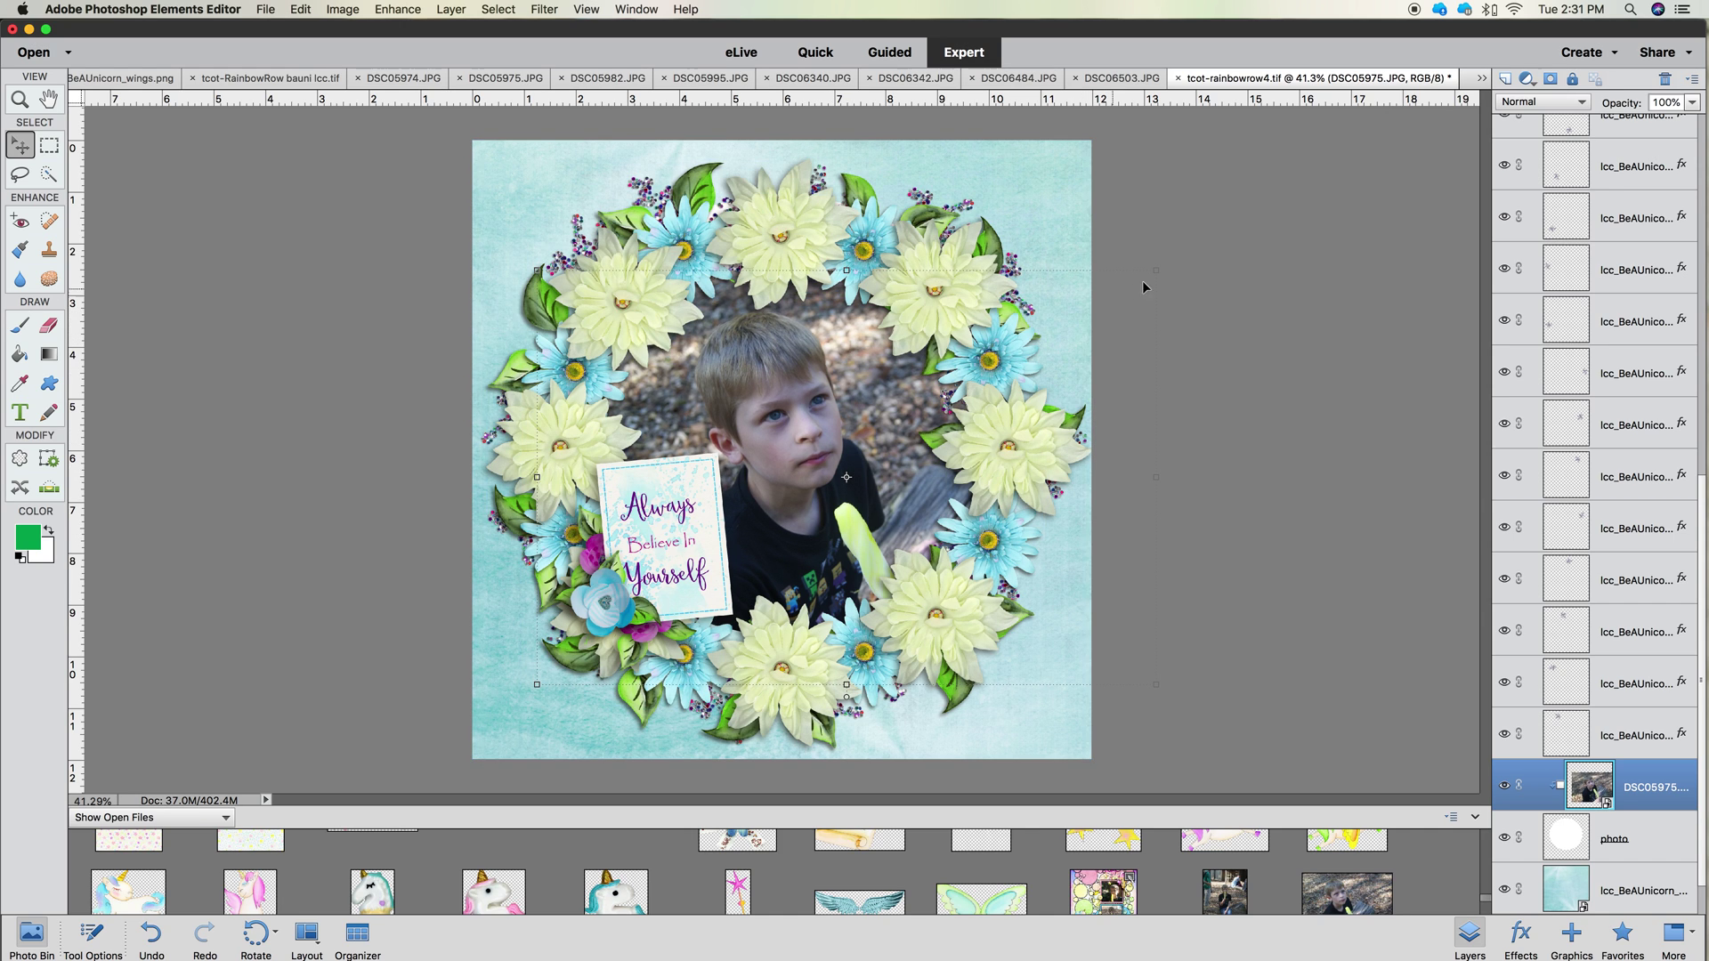
pyautogui.moveTo(1153, 274); pyautogui.dragTo(1124, 278)
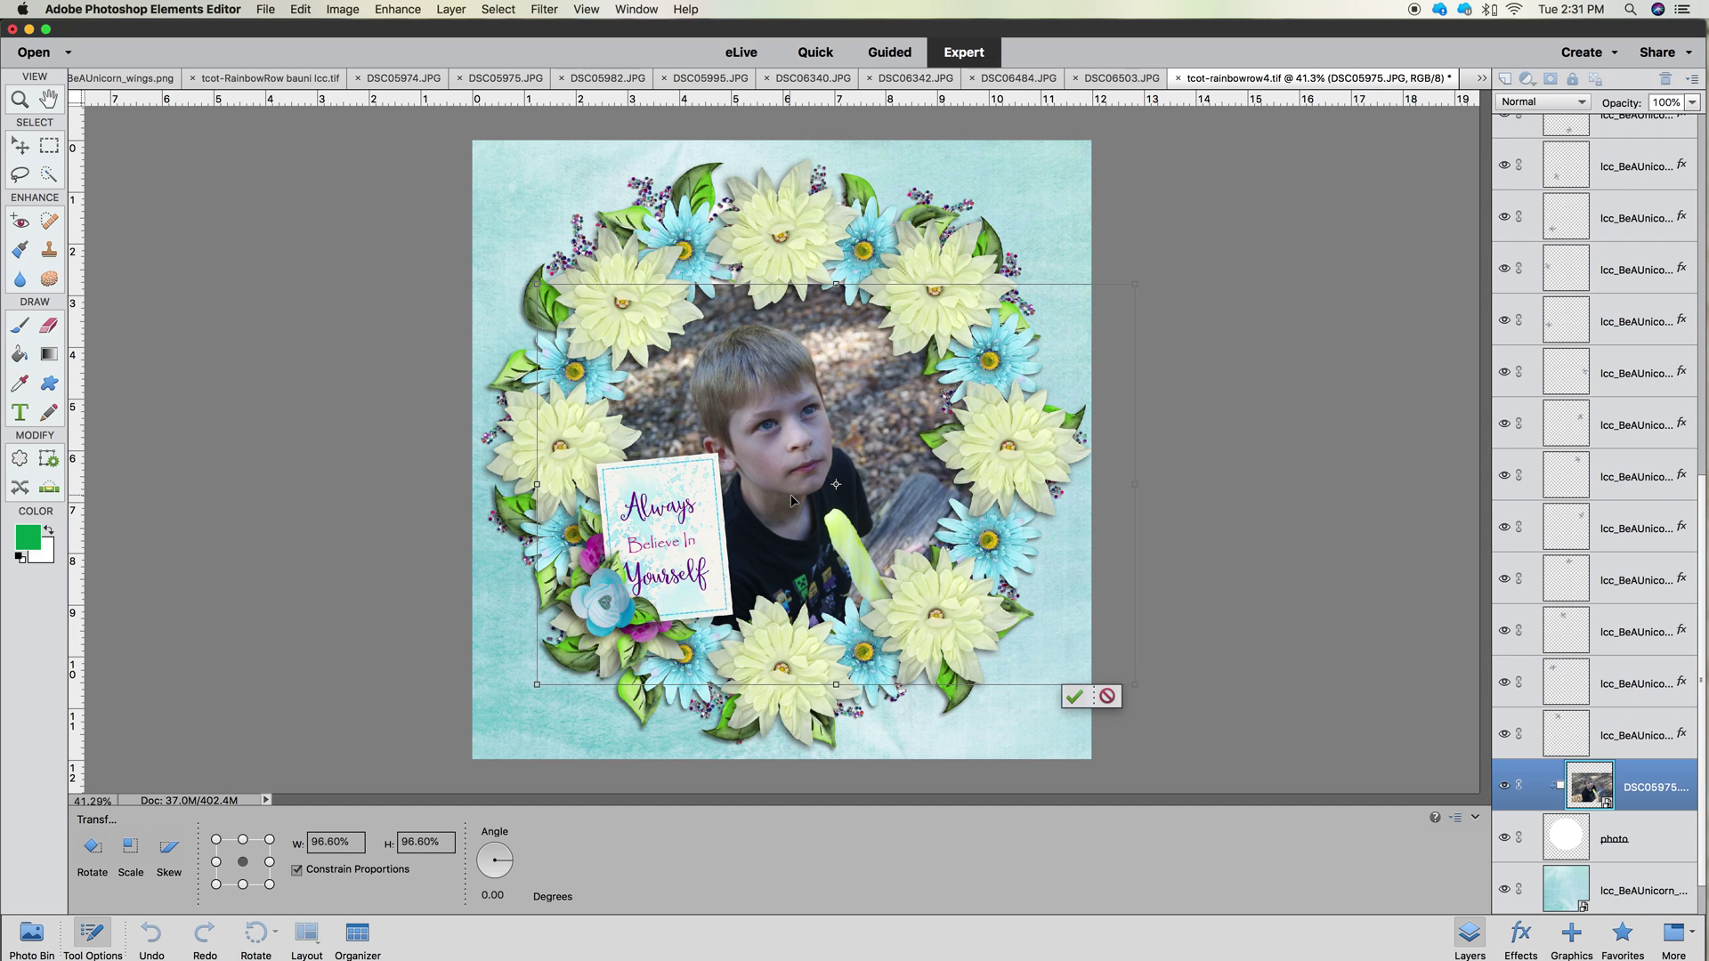
pyautogui.moveTo(794, 489); pyautogui.dragTo(800, 486)
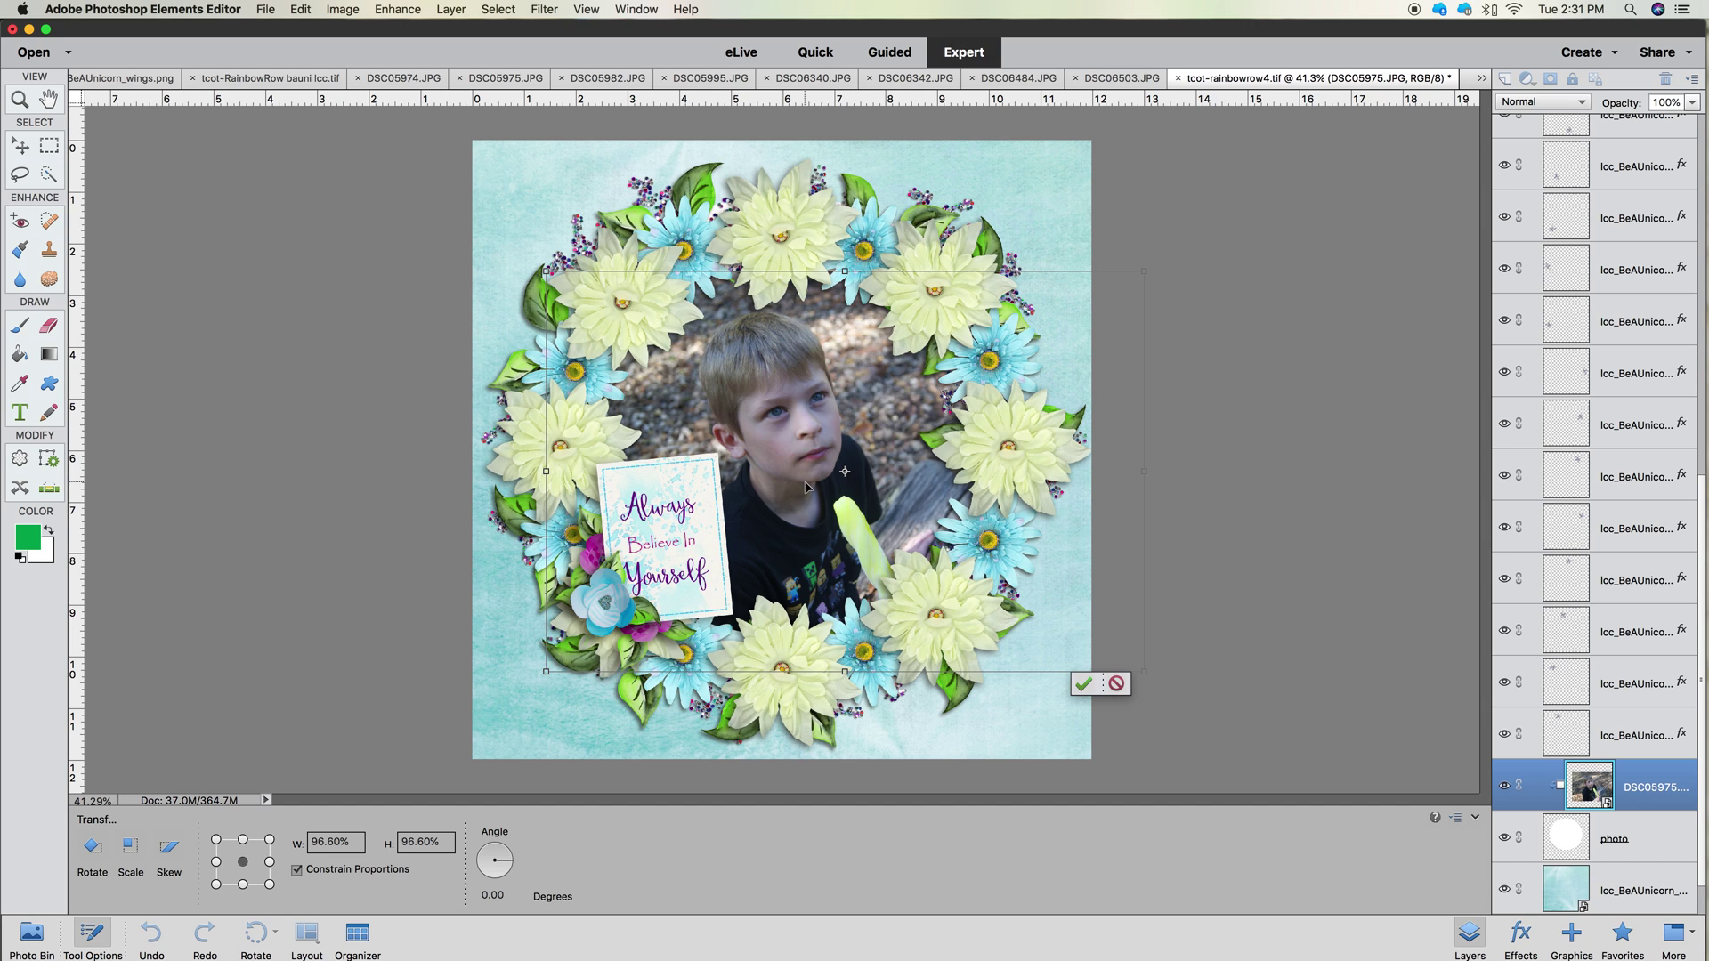
pyautogui.moveTo(796, 481)
pyautogui.mouseDown()
pyautogui.moveTo(782, 406)
pyautogui.moveTo(783, 480)
pyautogui.mouseUp()
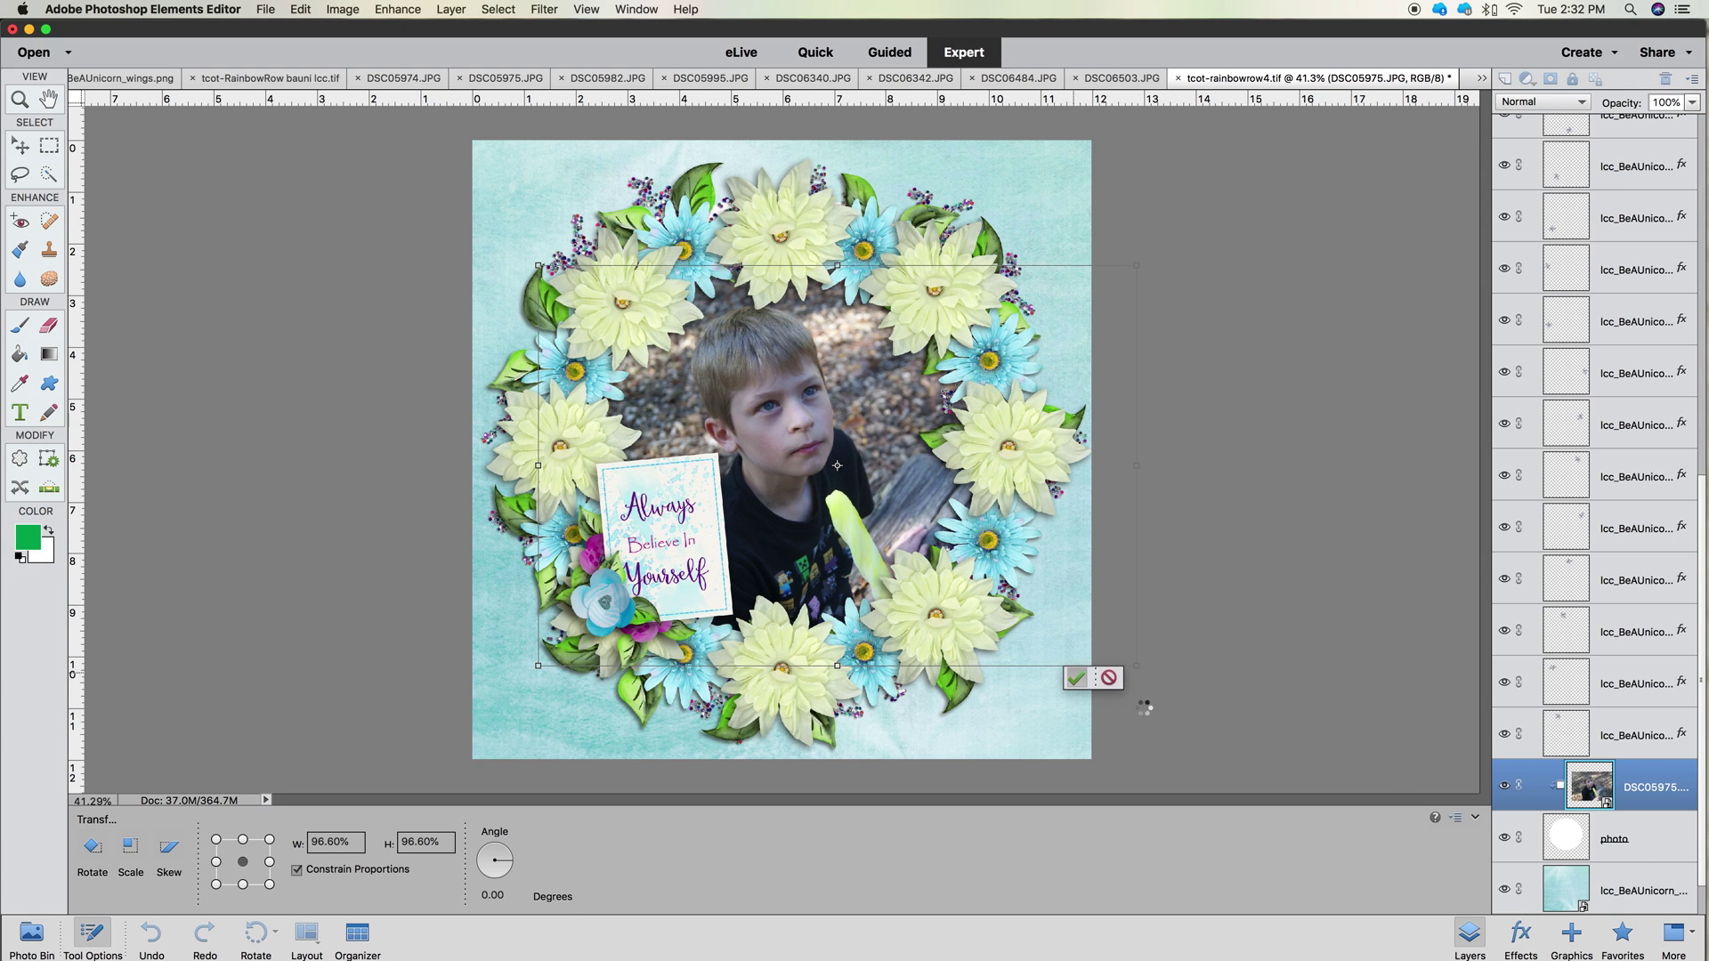
pyautogui.press('Return')
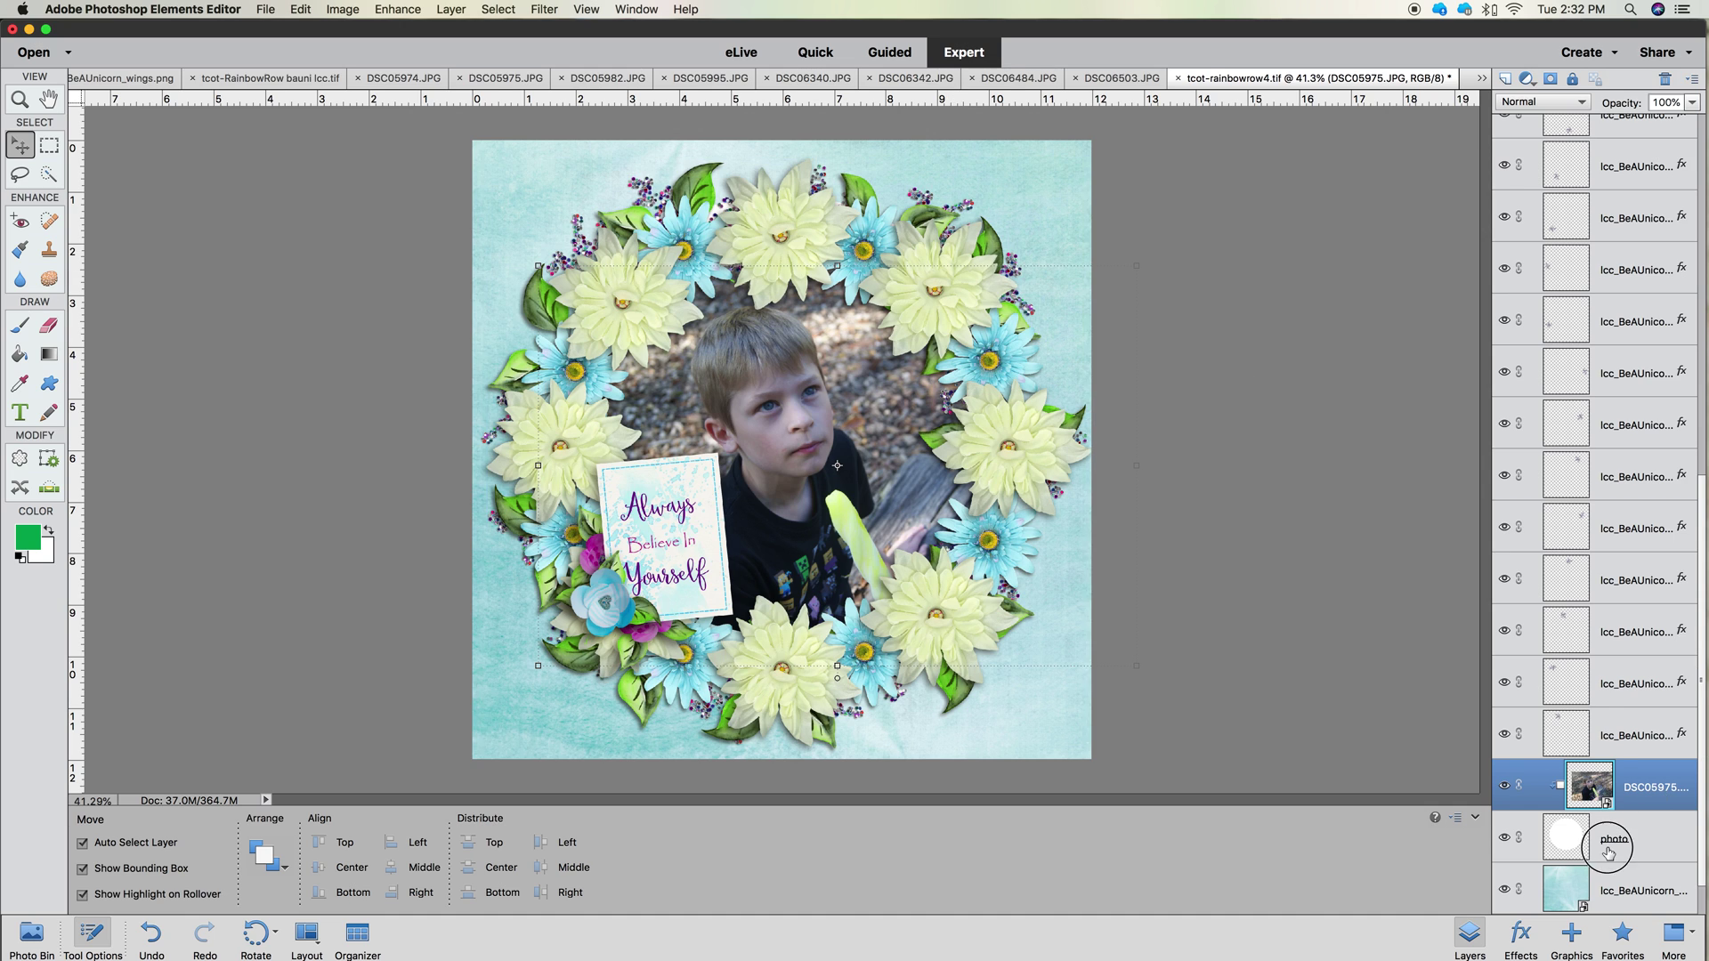
# Scale the circular photo layer down to 92.73% and shift the clipped photo slightly to the right
pyautogui.click(1616, 852)
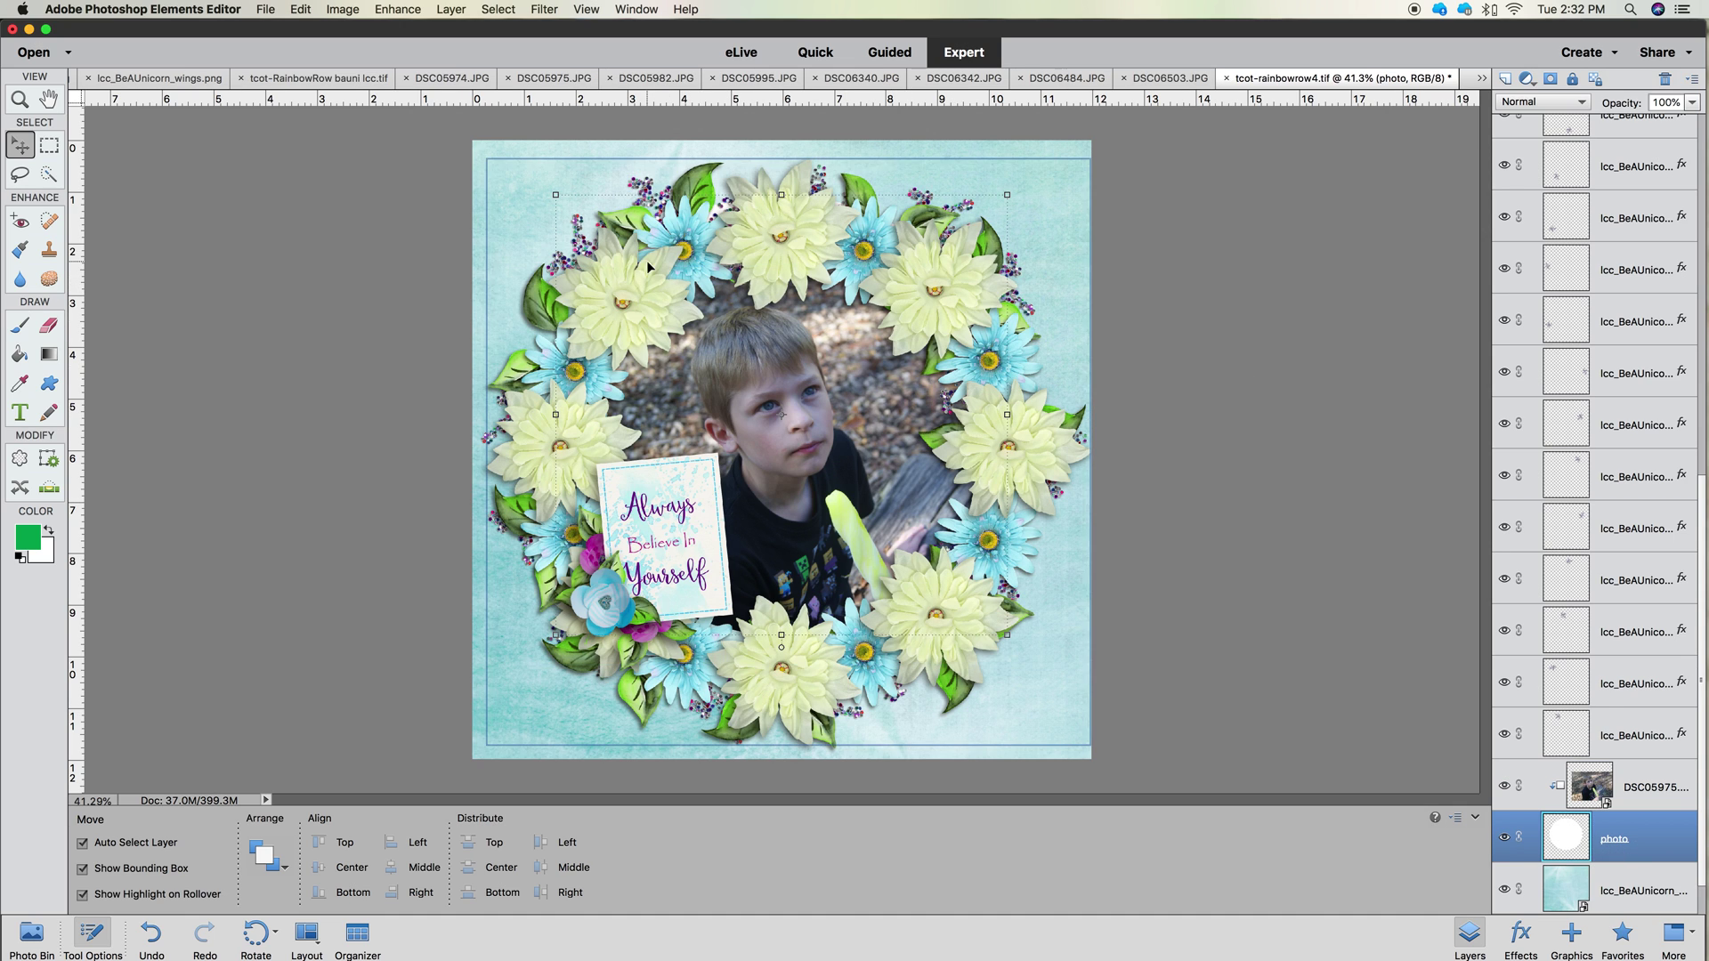
pyautogui.moveTo(1007, 193); pyautogui.dragTo(998, 209)
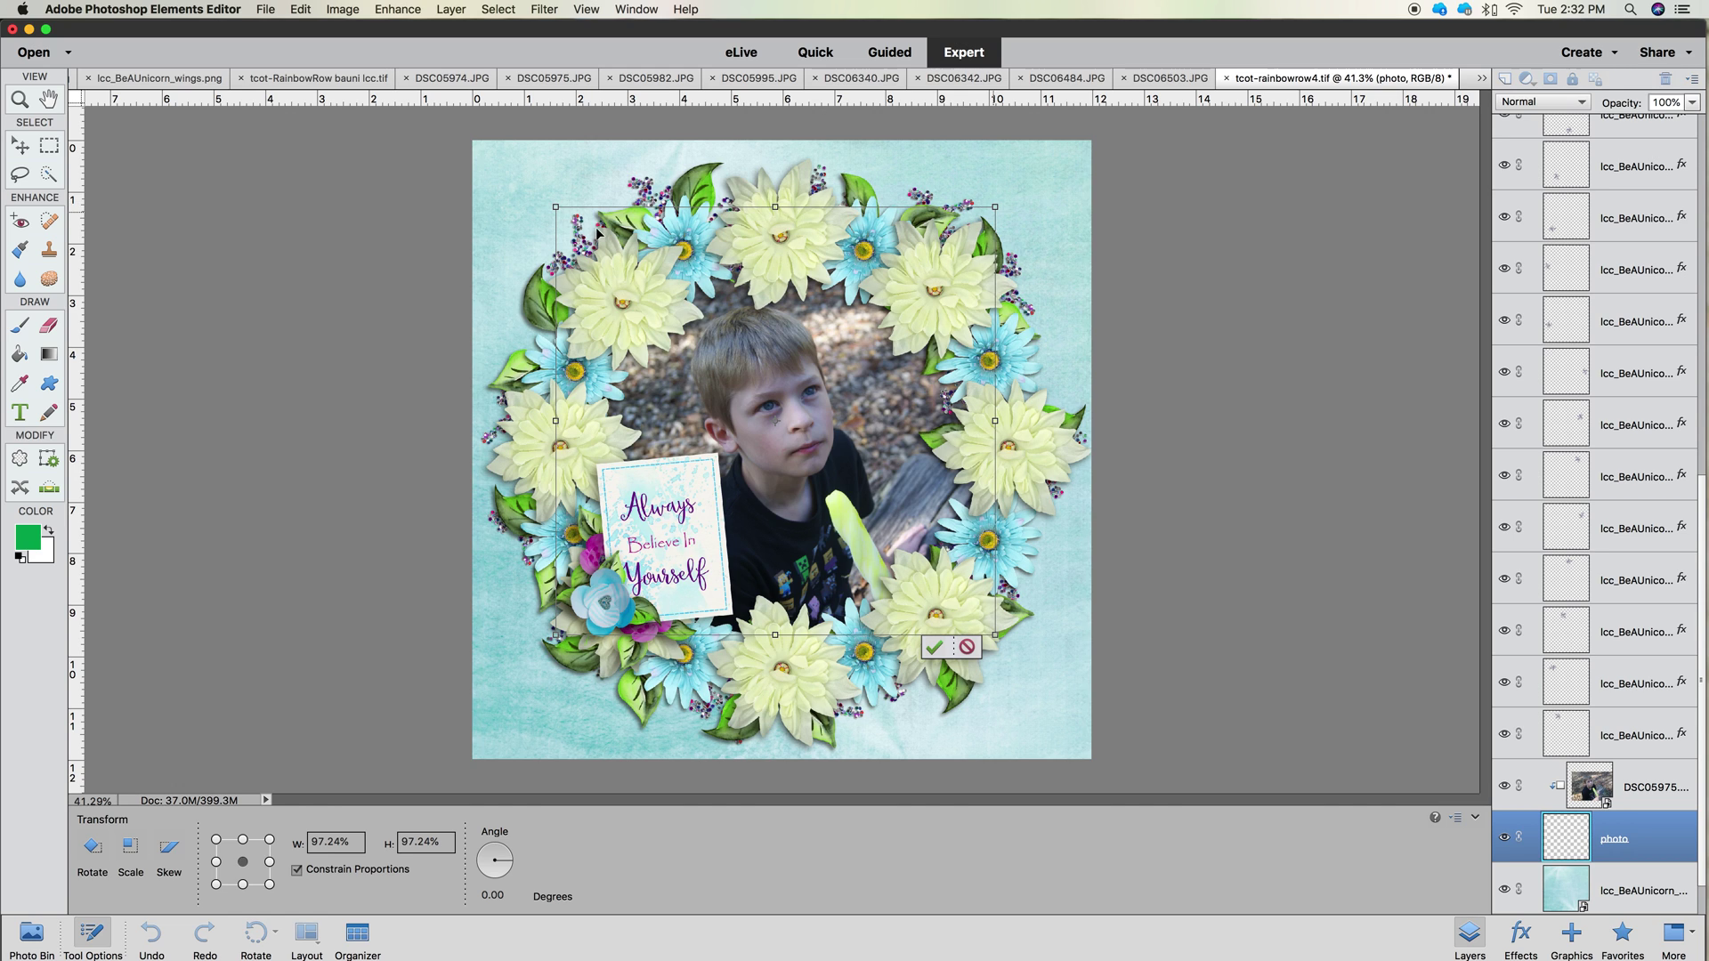
pyautogui.moveTo(557, 210); pyautogui.dragTo(569, 235)
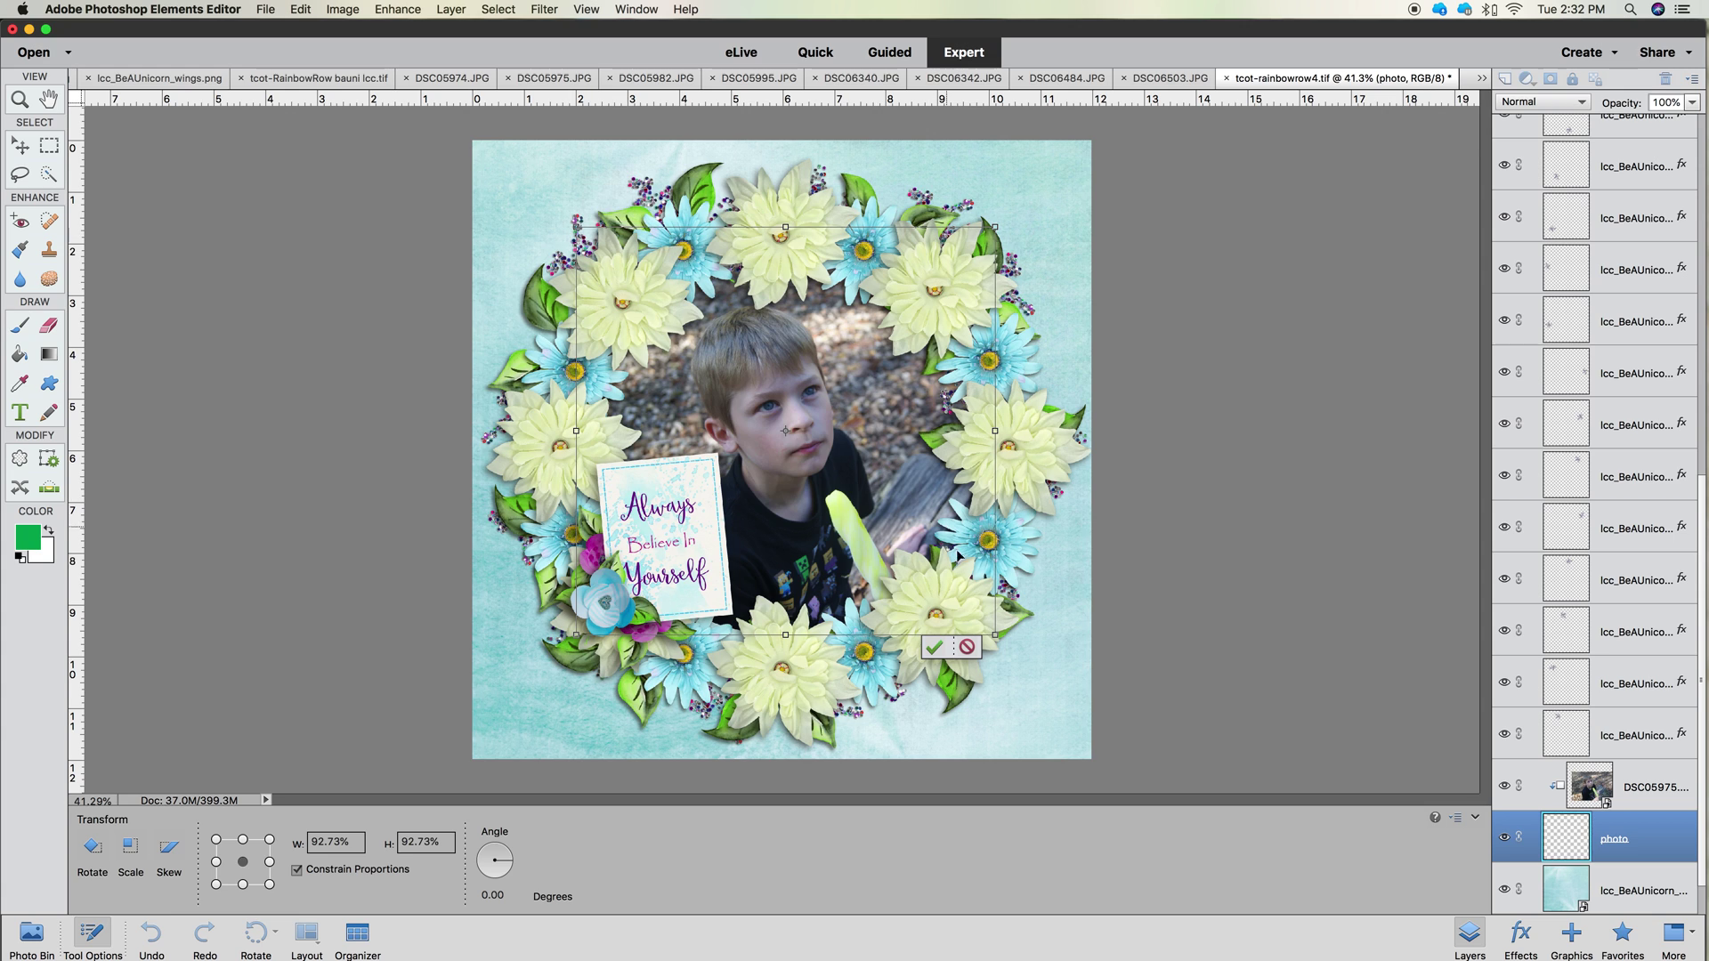
pyautogui.click(933, 647)
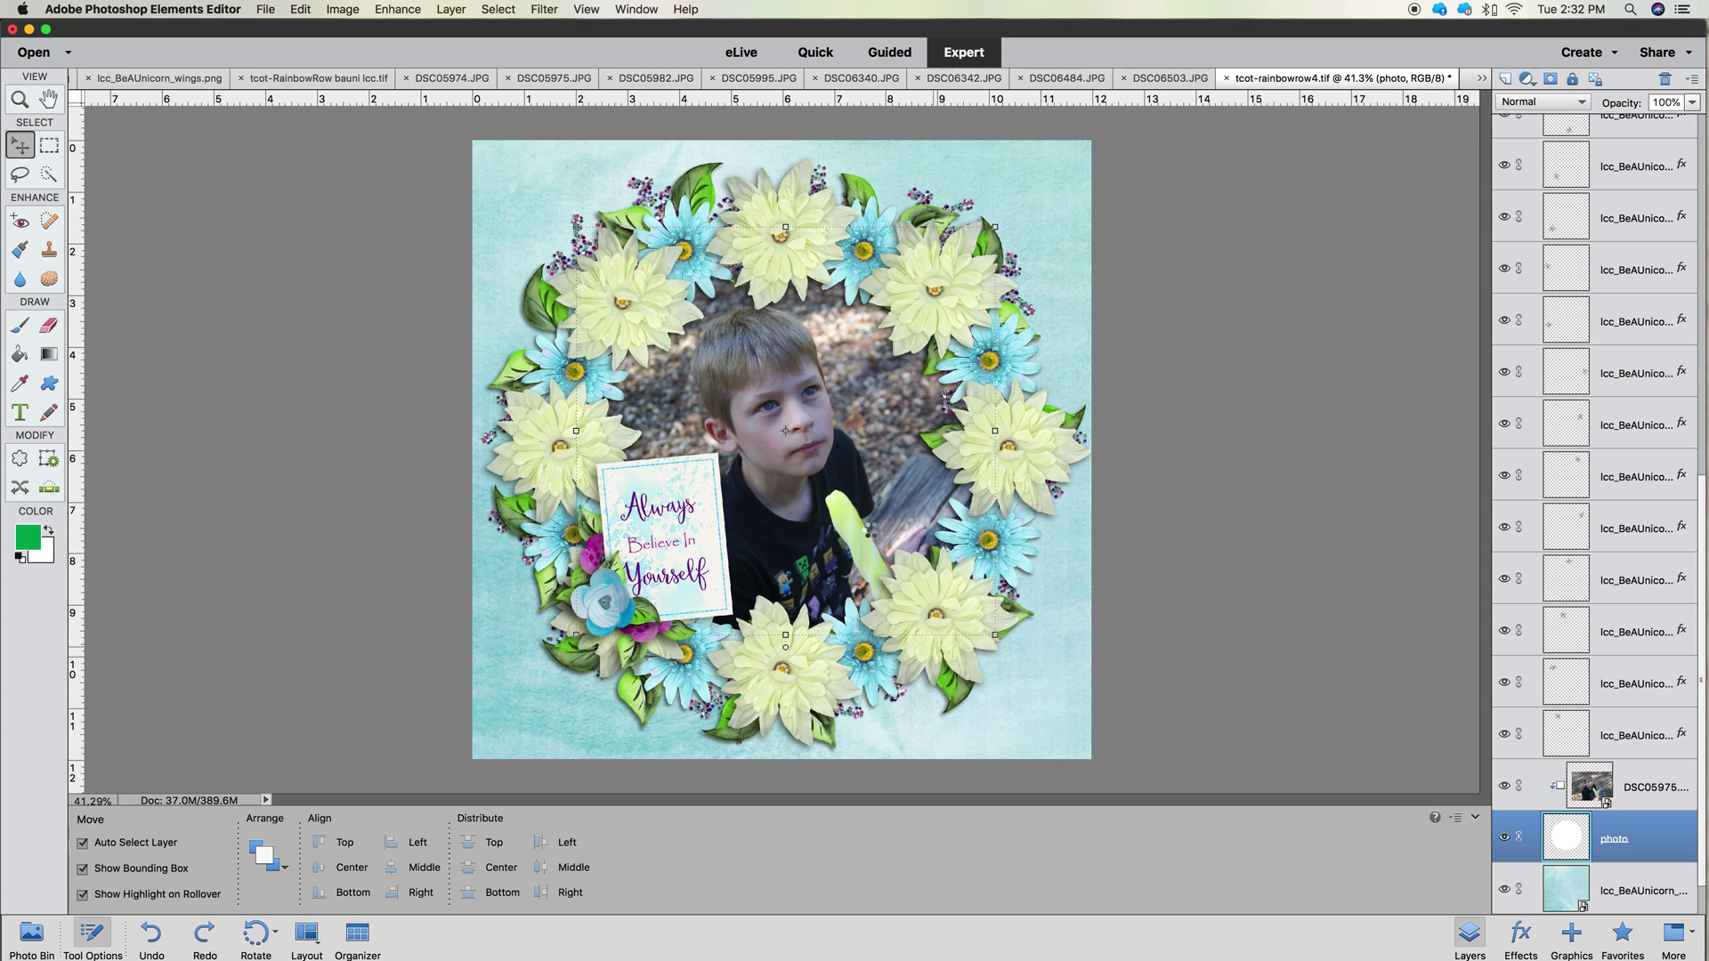
pyautogui.moveTo(831, 483); pyautogui.dragTo(838, 478)
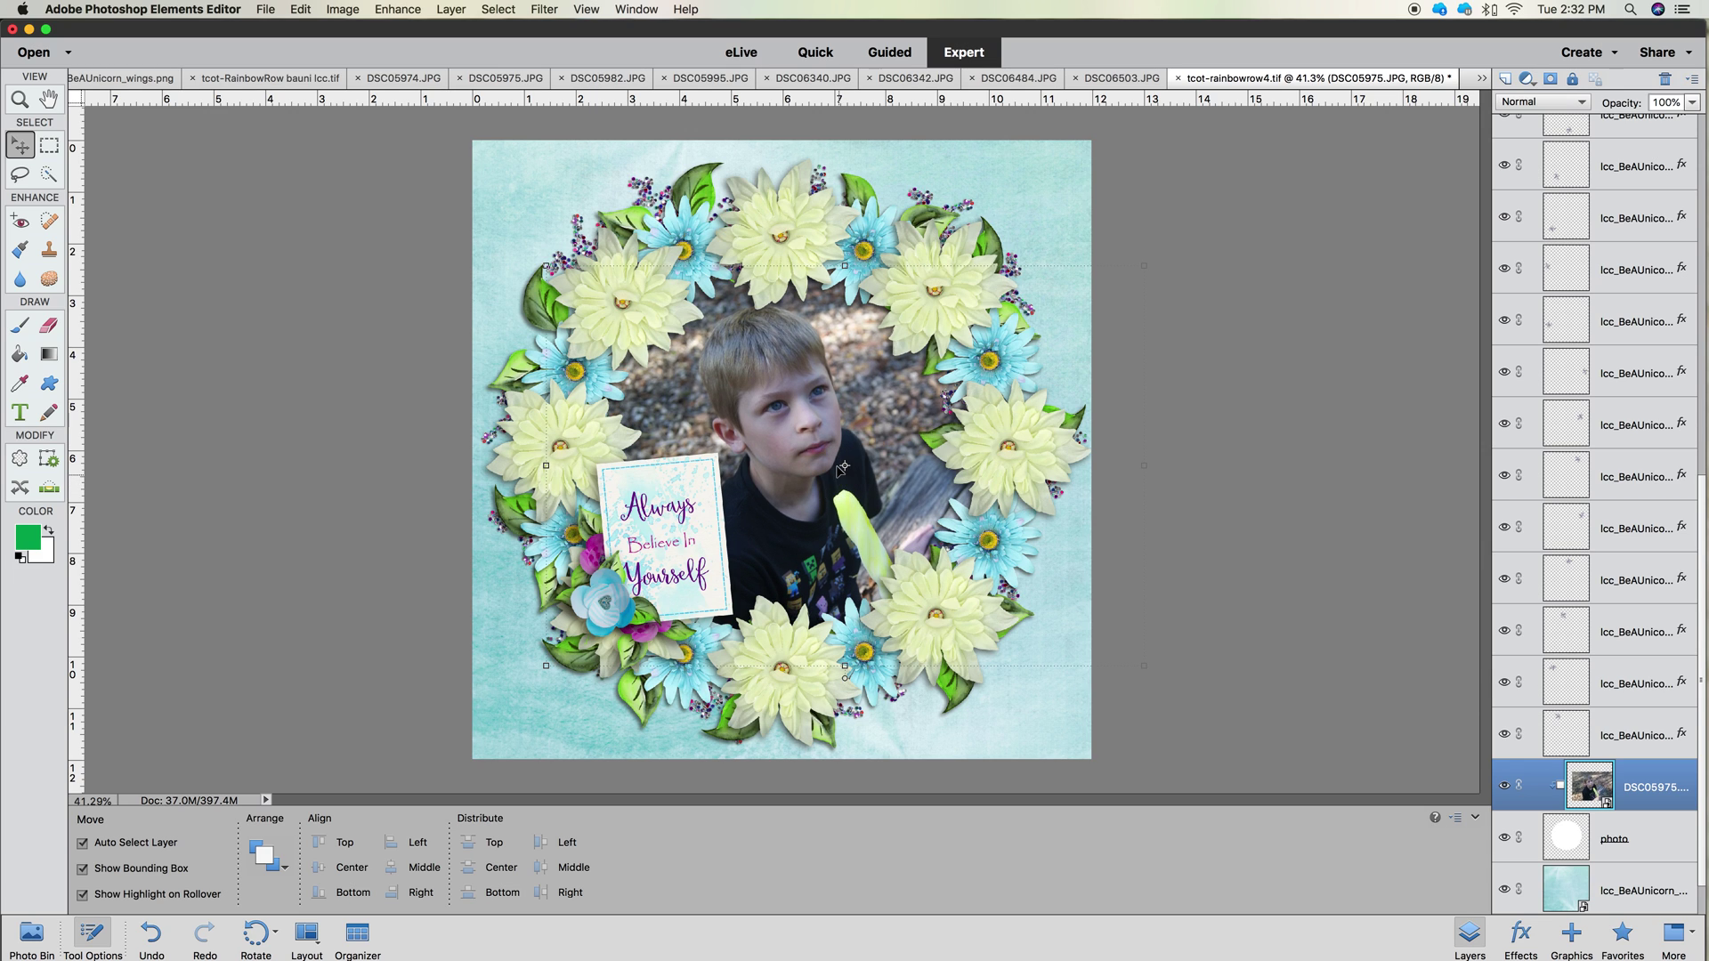
# Try rotating the cream flower ring layer by -2.74 degrees
pyautogui.click(783, 227)
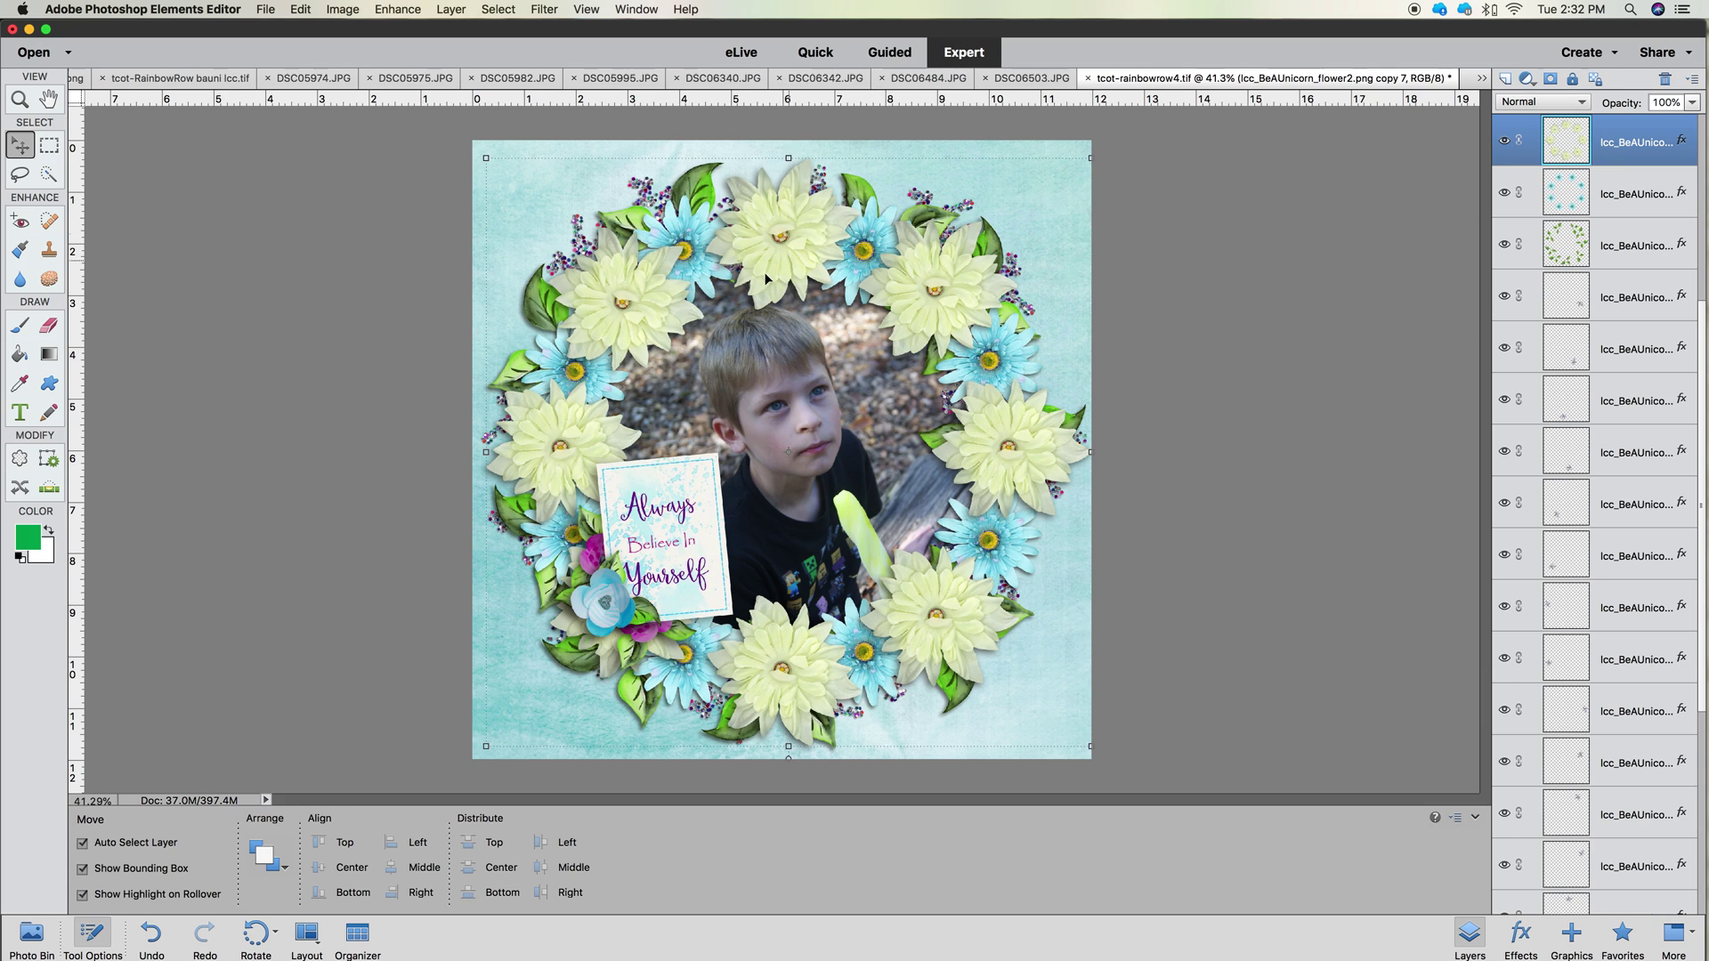
pyautogui.click(1091, 157)
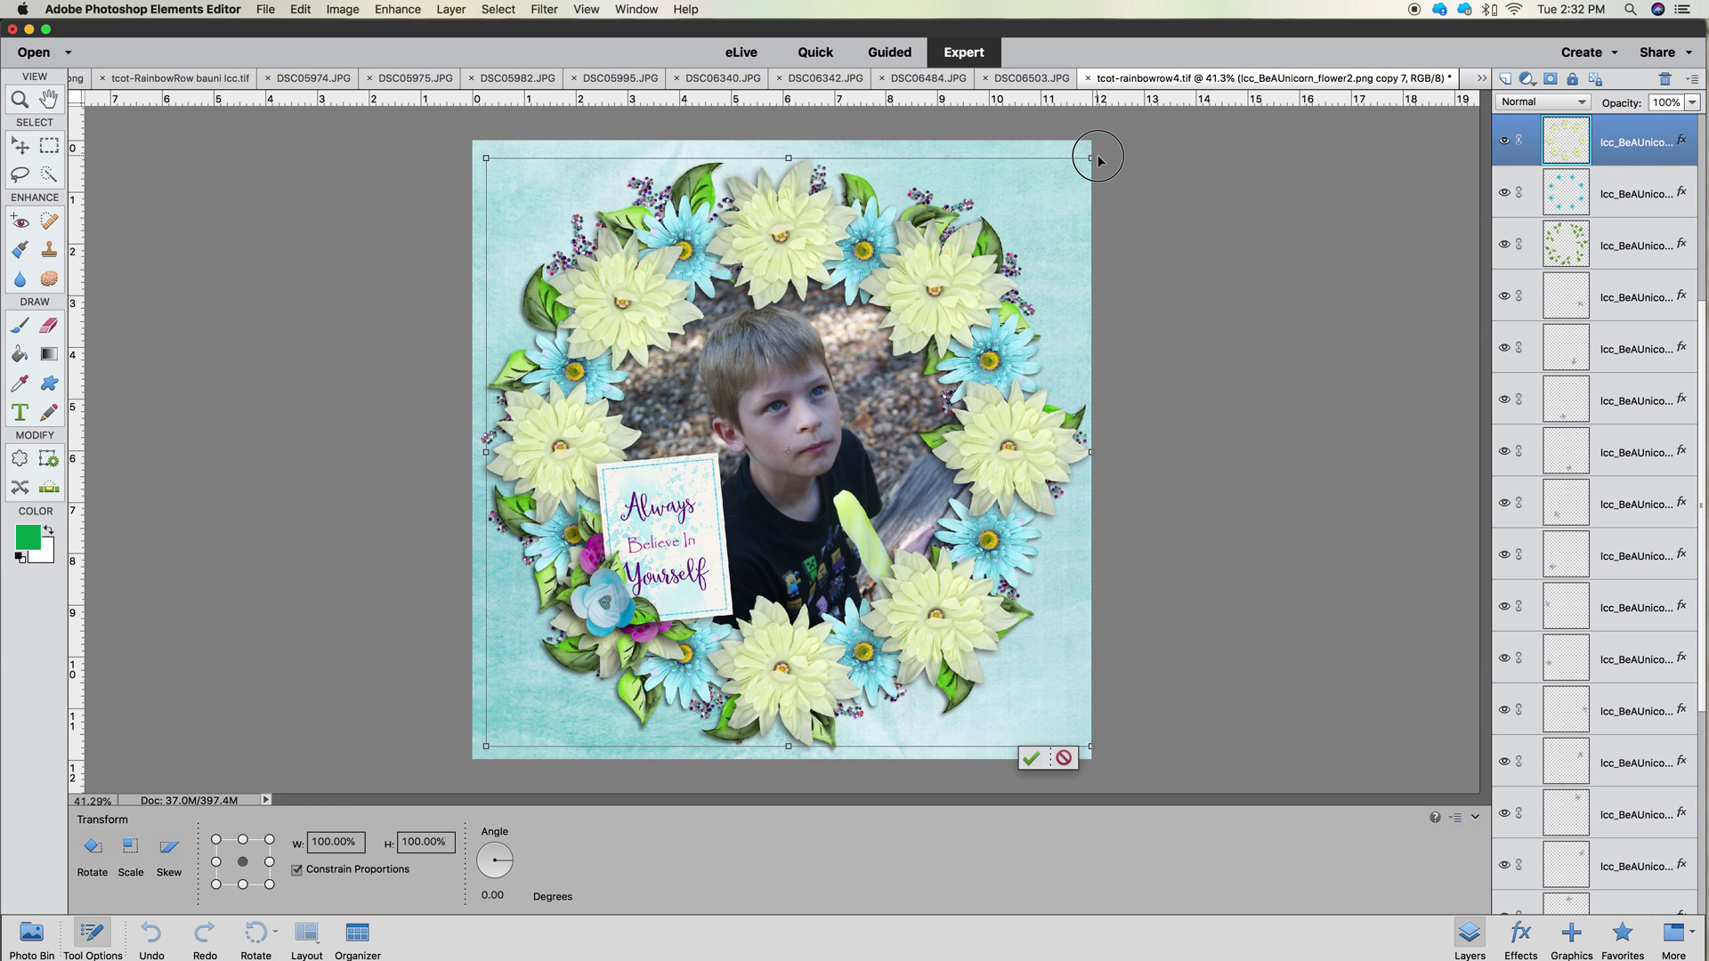
pyautogui.moveTo(1100, 155)
pyautogui.mouseDown()
pyautogui.moveTo(1120, 180)
pyautogui.moveTo(1117, 160)
pyautogui.moveTo(1005, 143)
pyautogui.moveTo(1067, 156)
pyautogui.mouseUp()
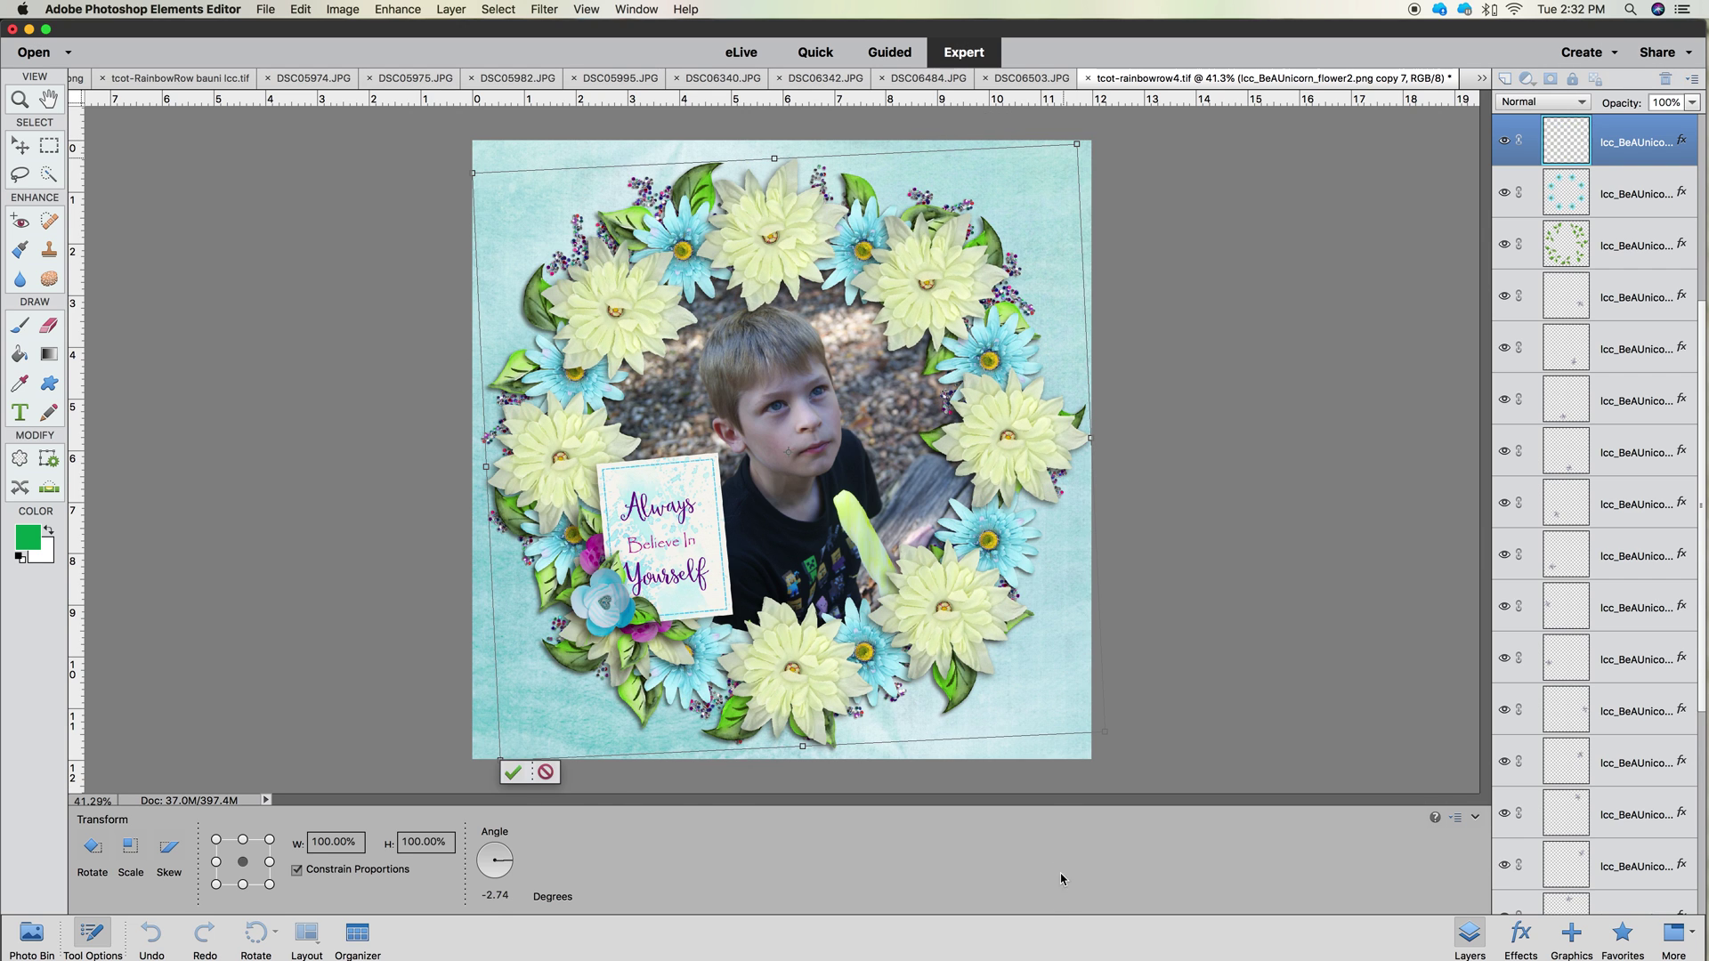
pyautogui.click(546, 772)
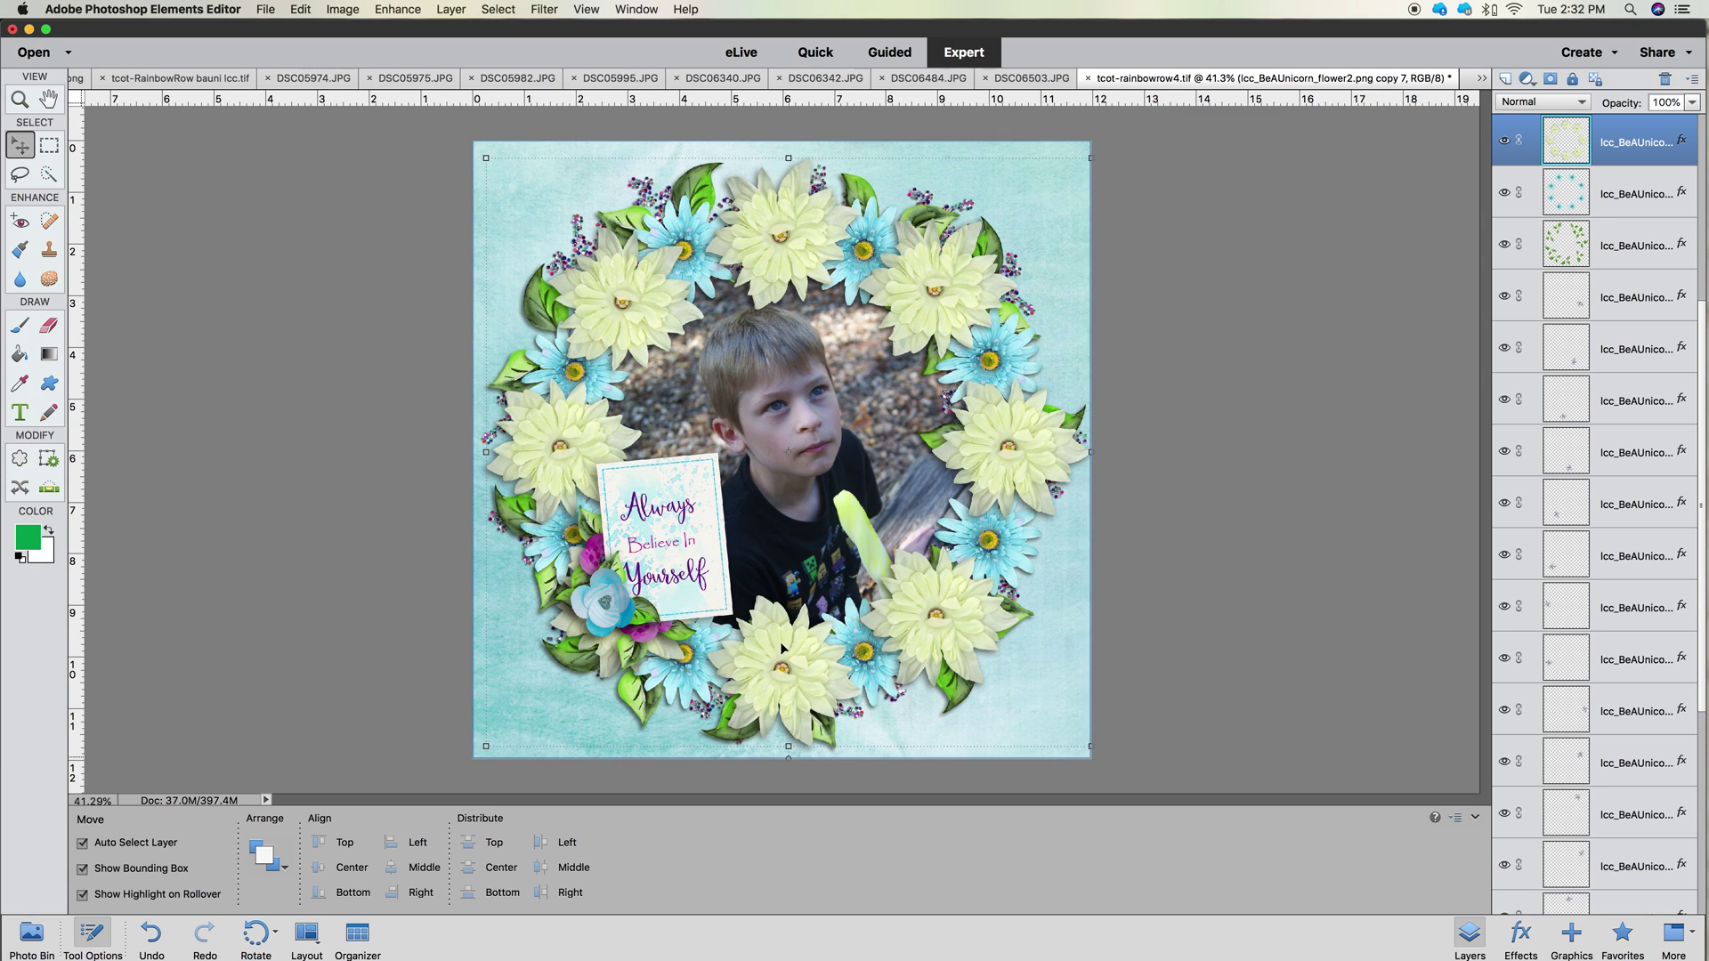
# Nudge the clipped photo slightly up and to the right within the wreath opening
pyautogui.moveTo(795, 416); pyautogui.dragTo(798, 405)
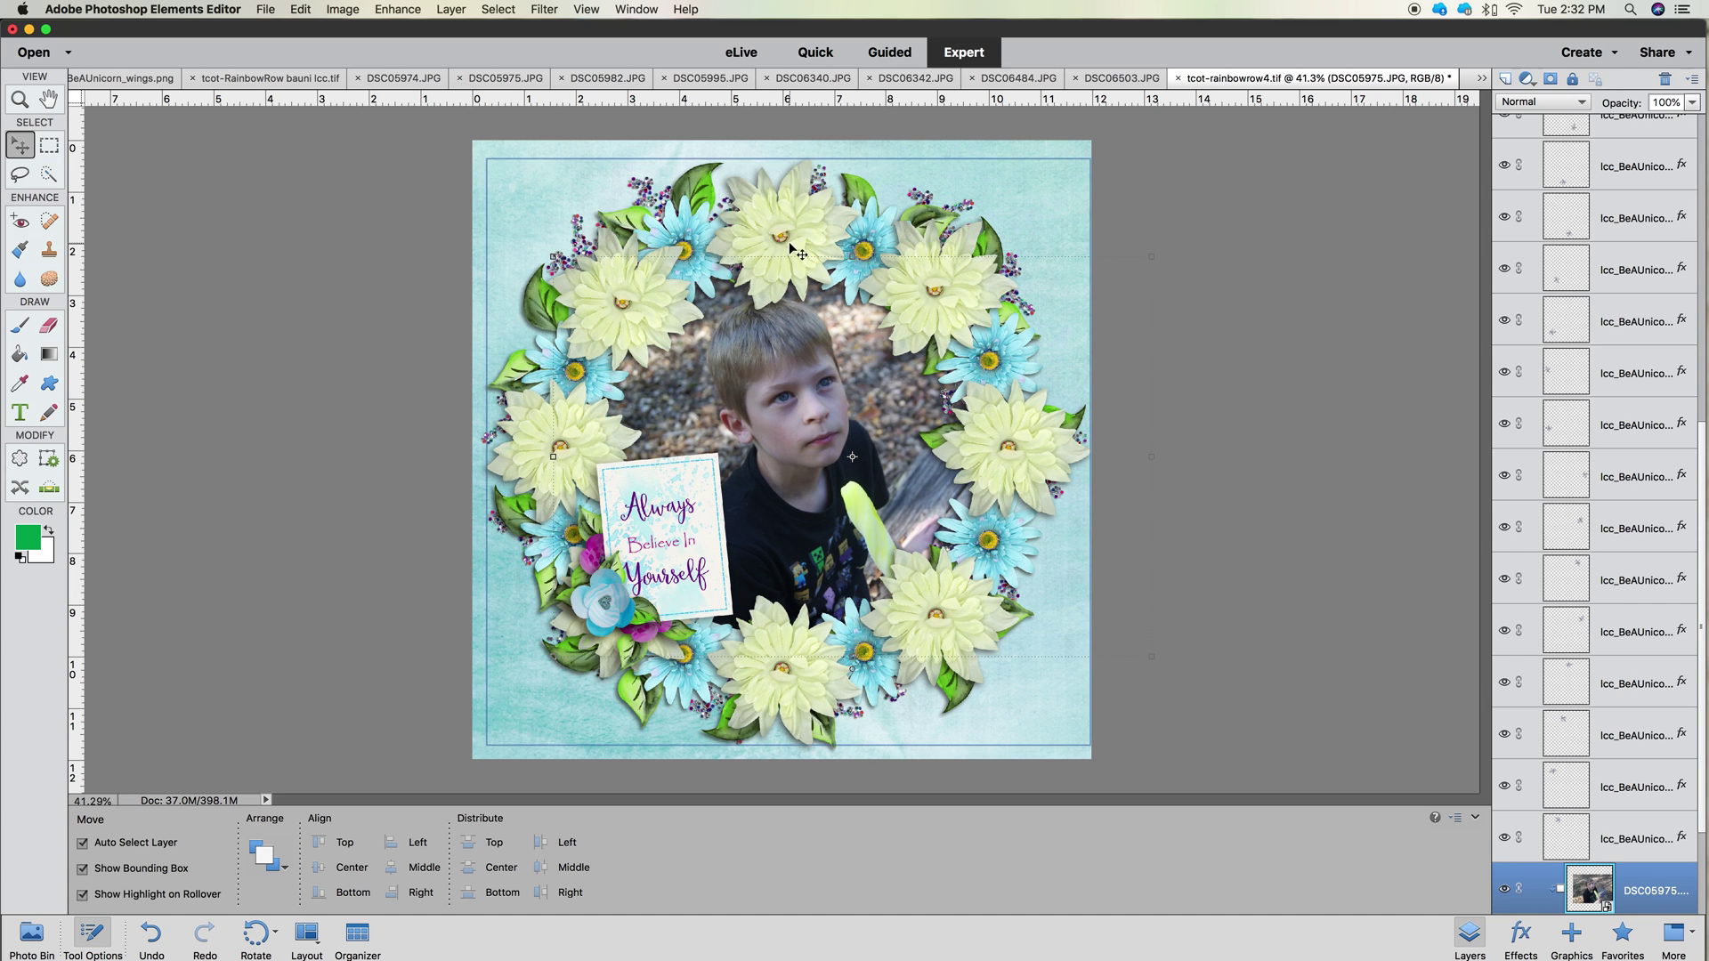
pyautogui.click(782, 236)
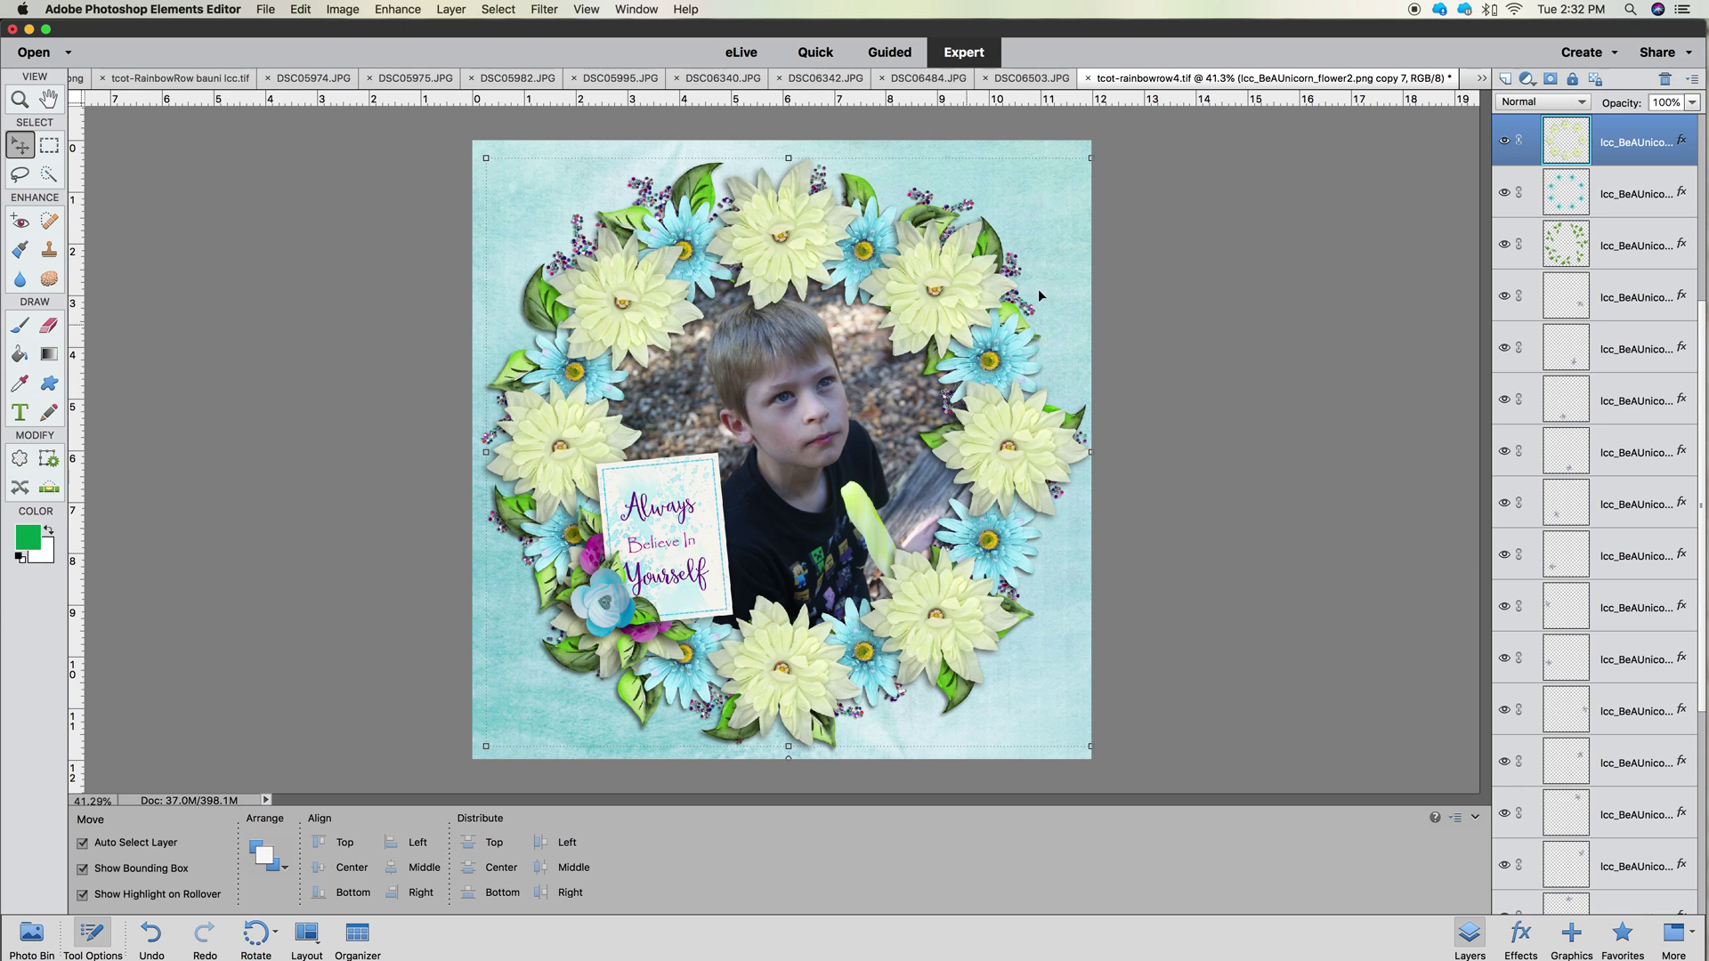
pyautogui.click(519, 149)
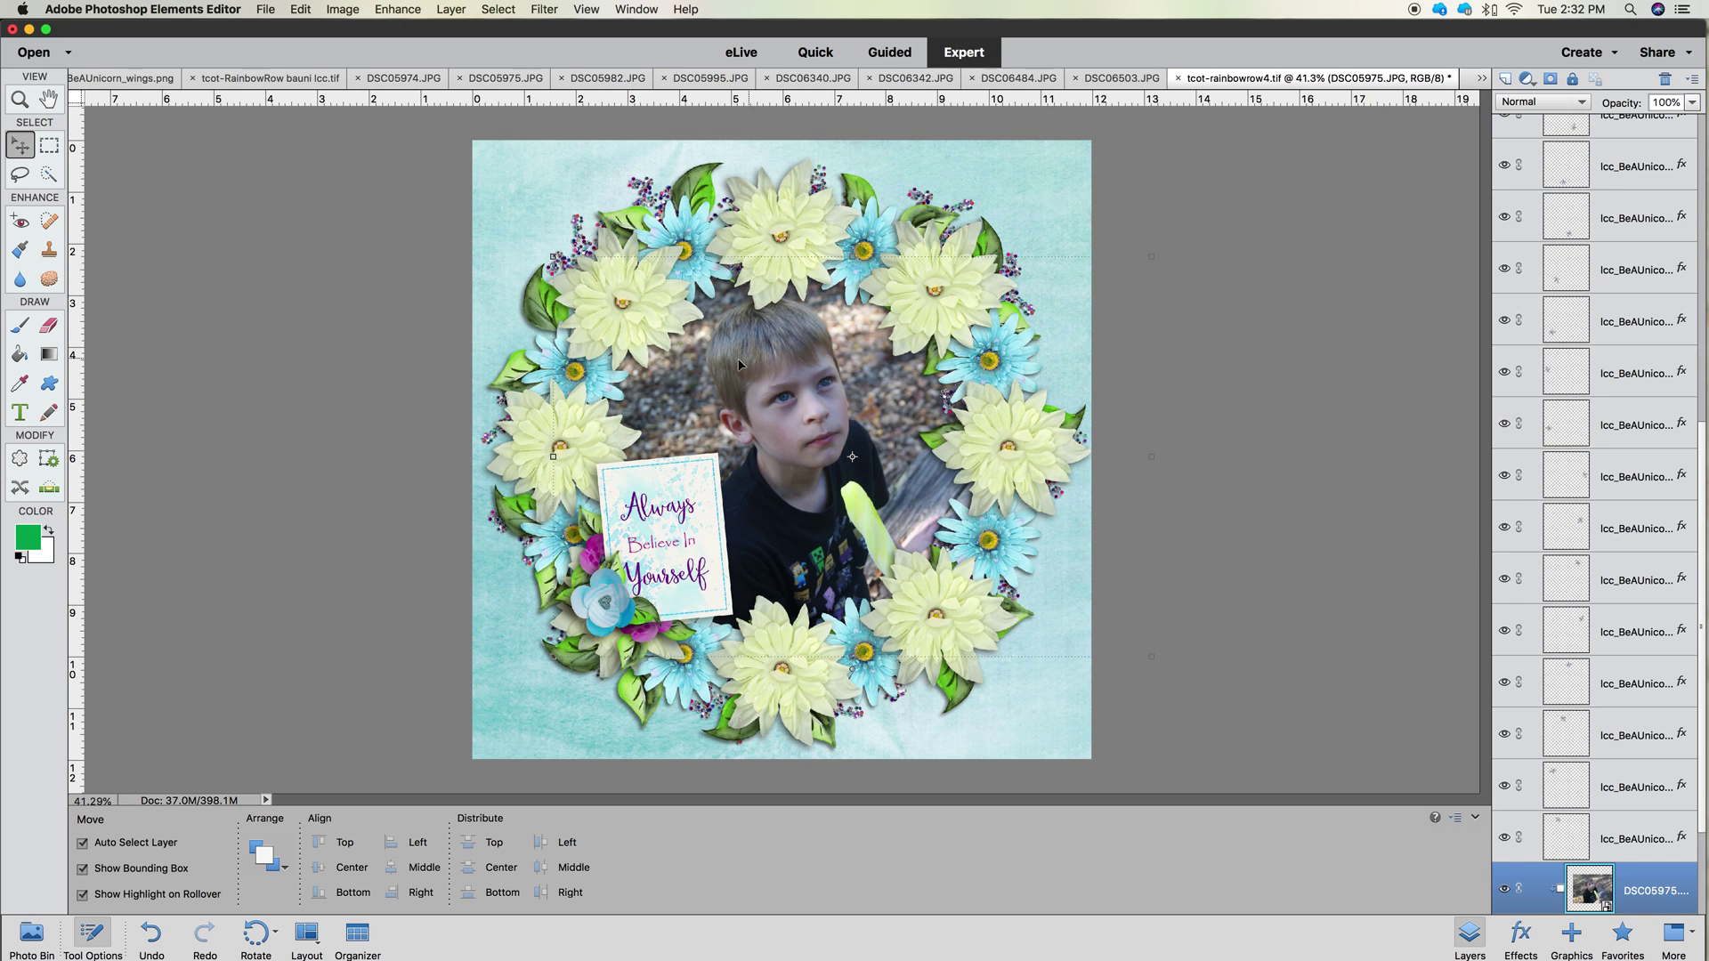
# Try flipping the clipped photo horizontally and moving it left to recenter the boy in the wreath
pyautogui.press('super+t')
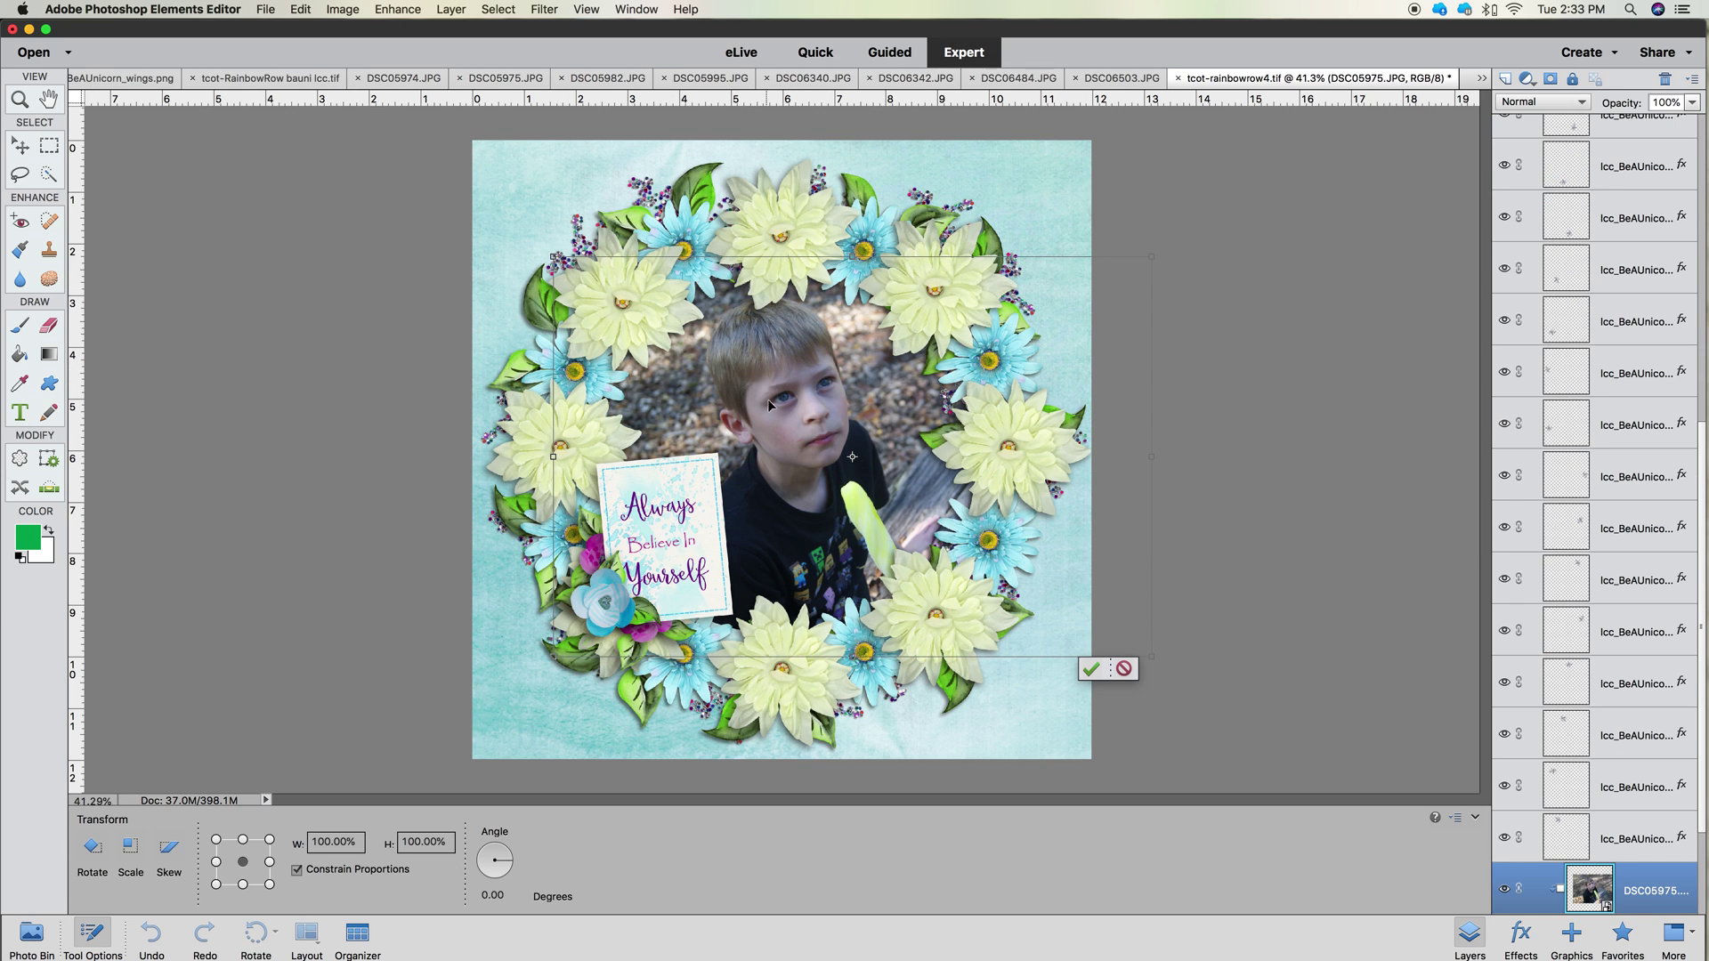
pyautogui.rightClick(771, 400)
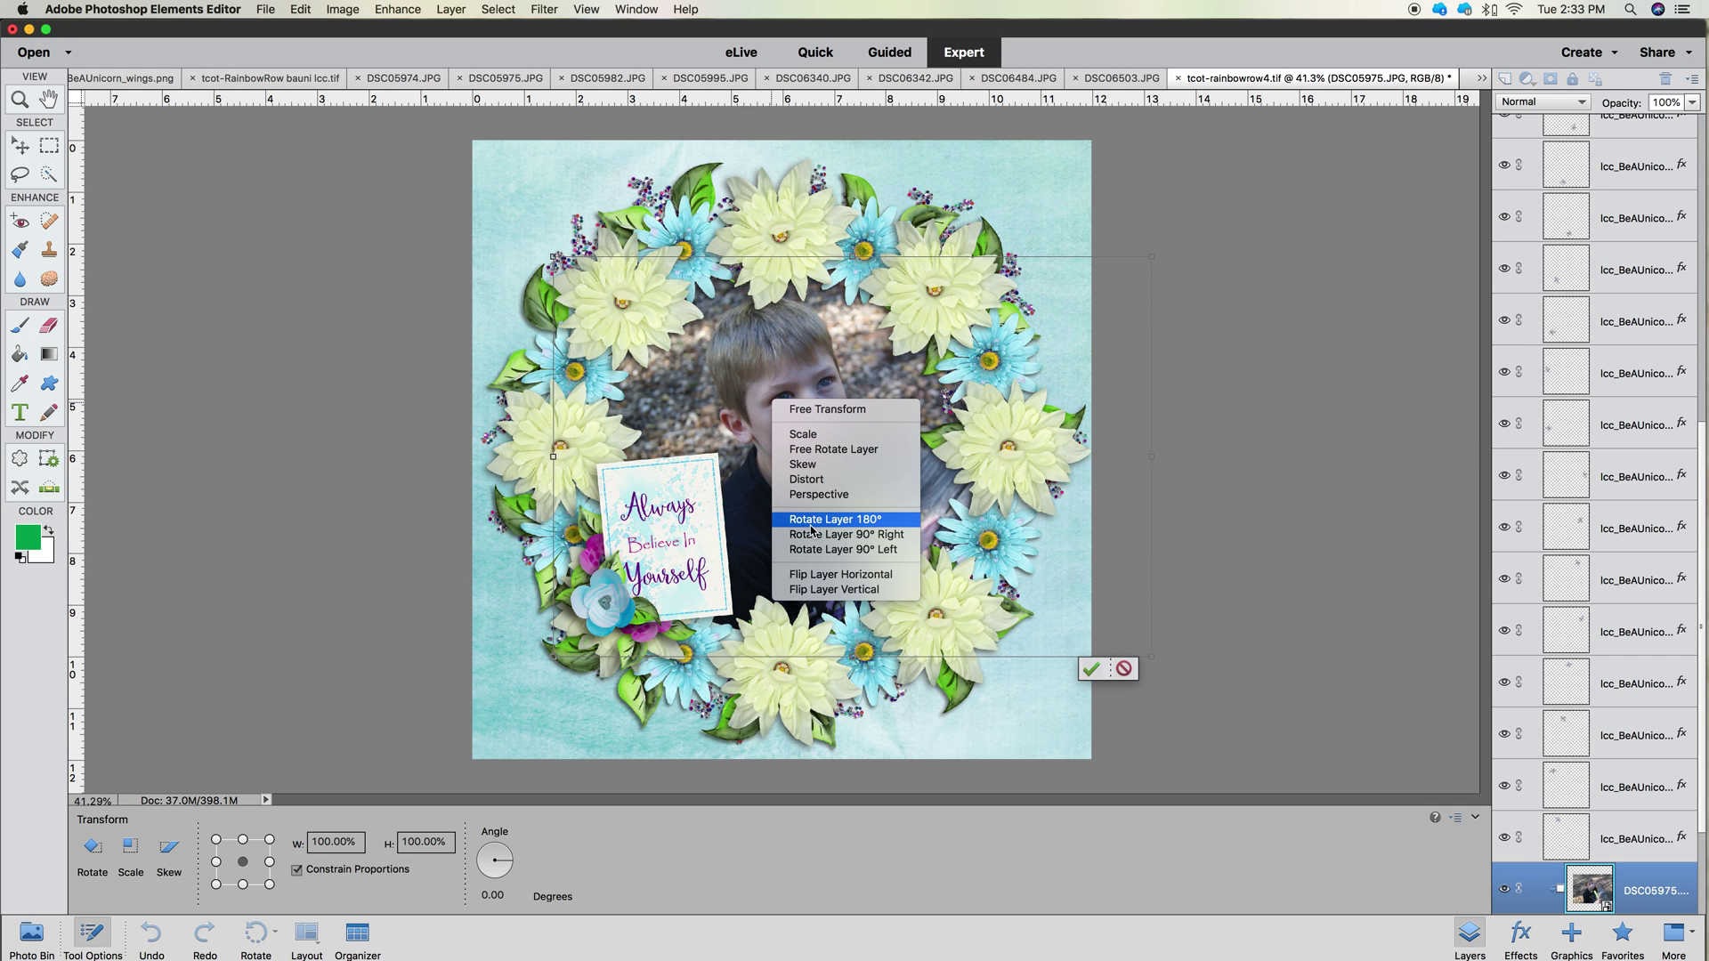
pyautogui.click(817, 574)
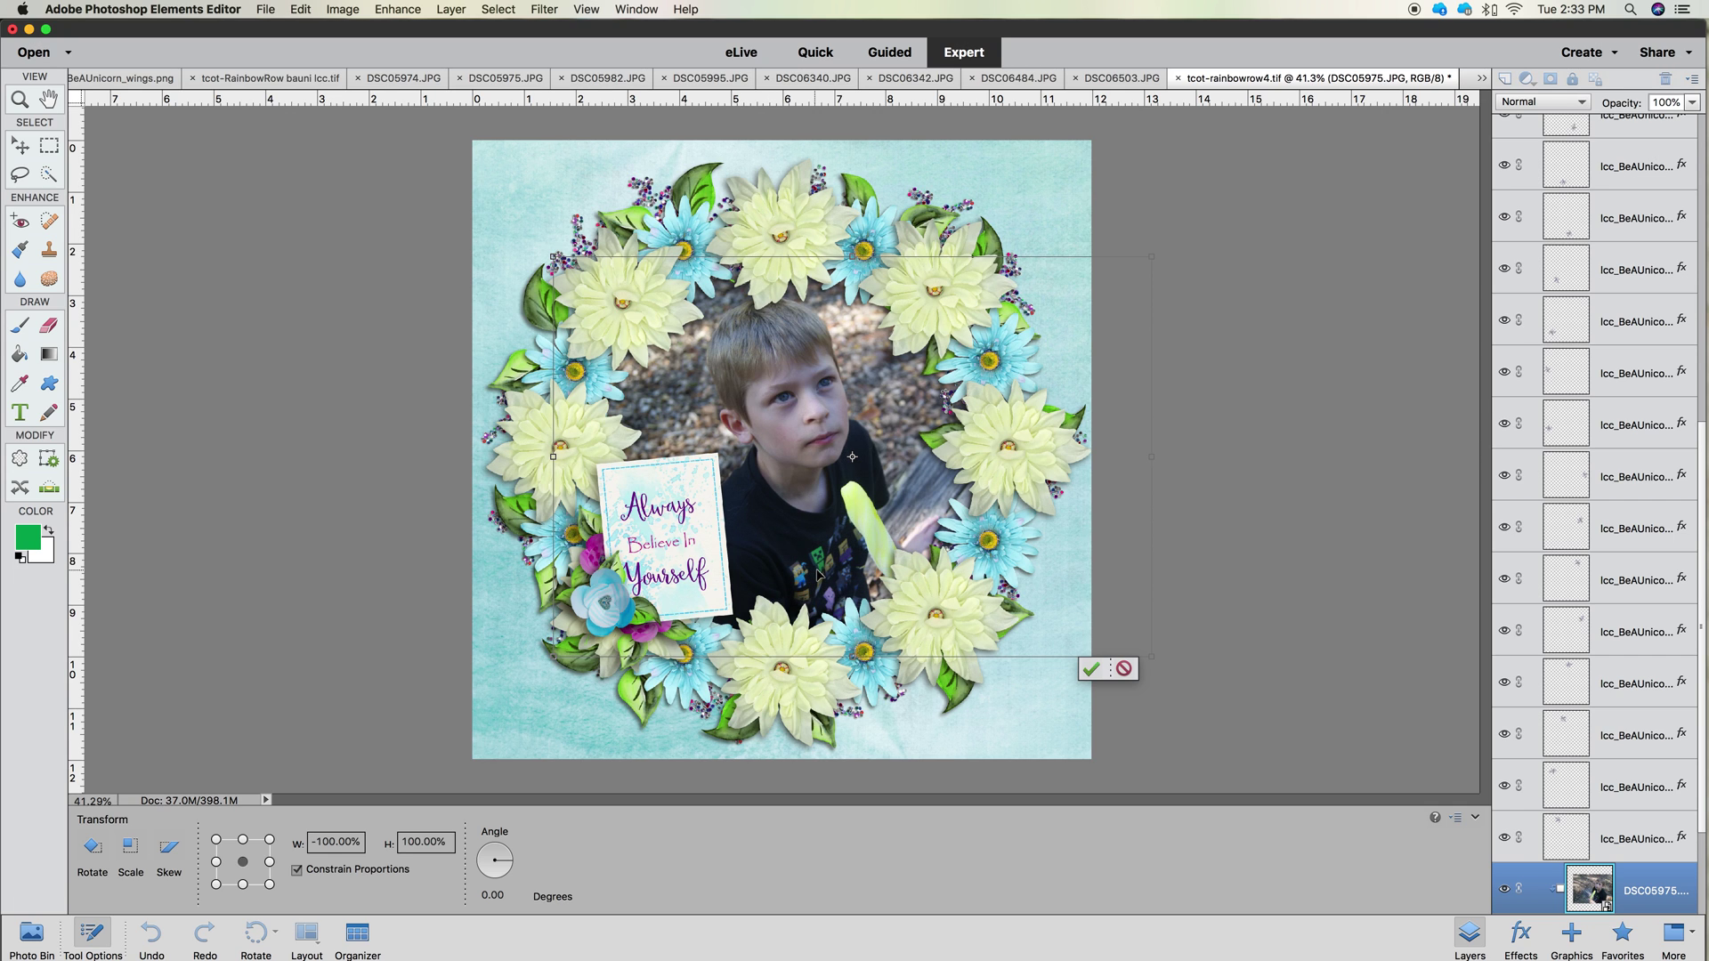
pyautogui.moveTo(885, 514); pyautogui.dragTo(770, 512)
pyautogui.moveTo(1001, 461); pyautogui.dragTo(1001, 461)
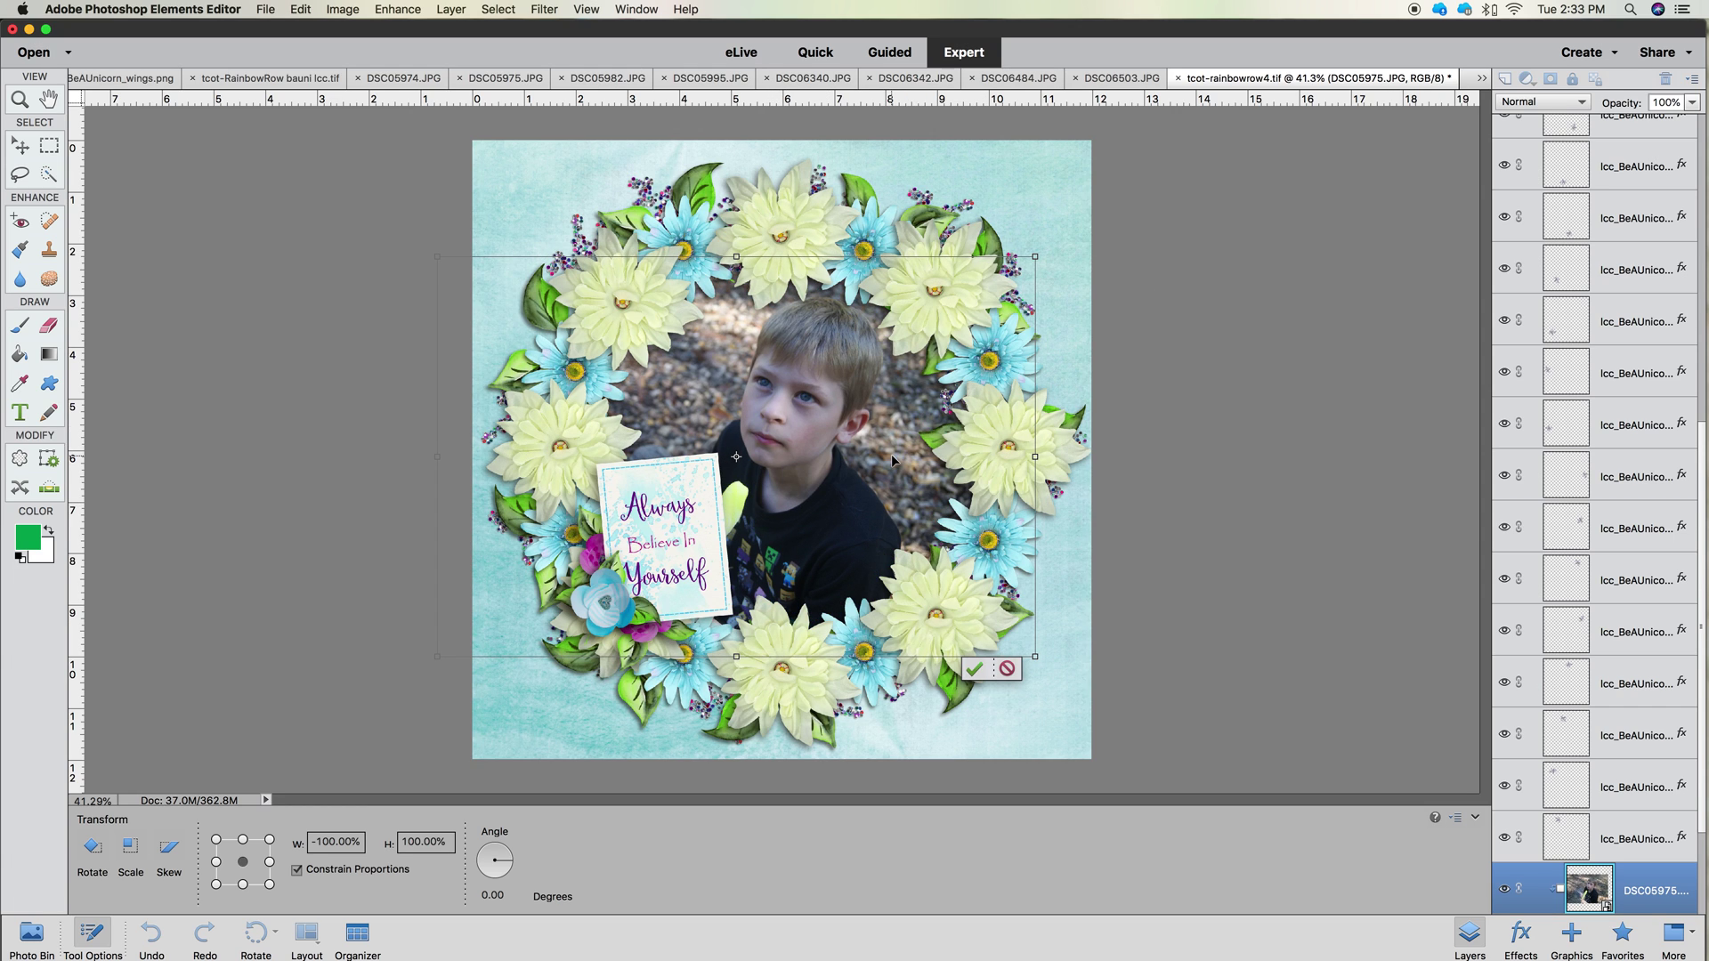
pyautogui.click(972, 669)
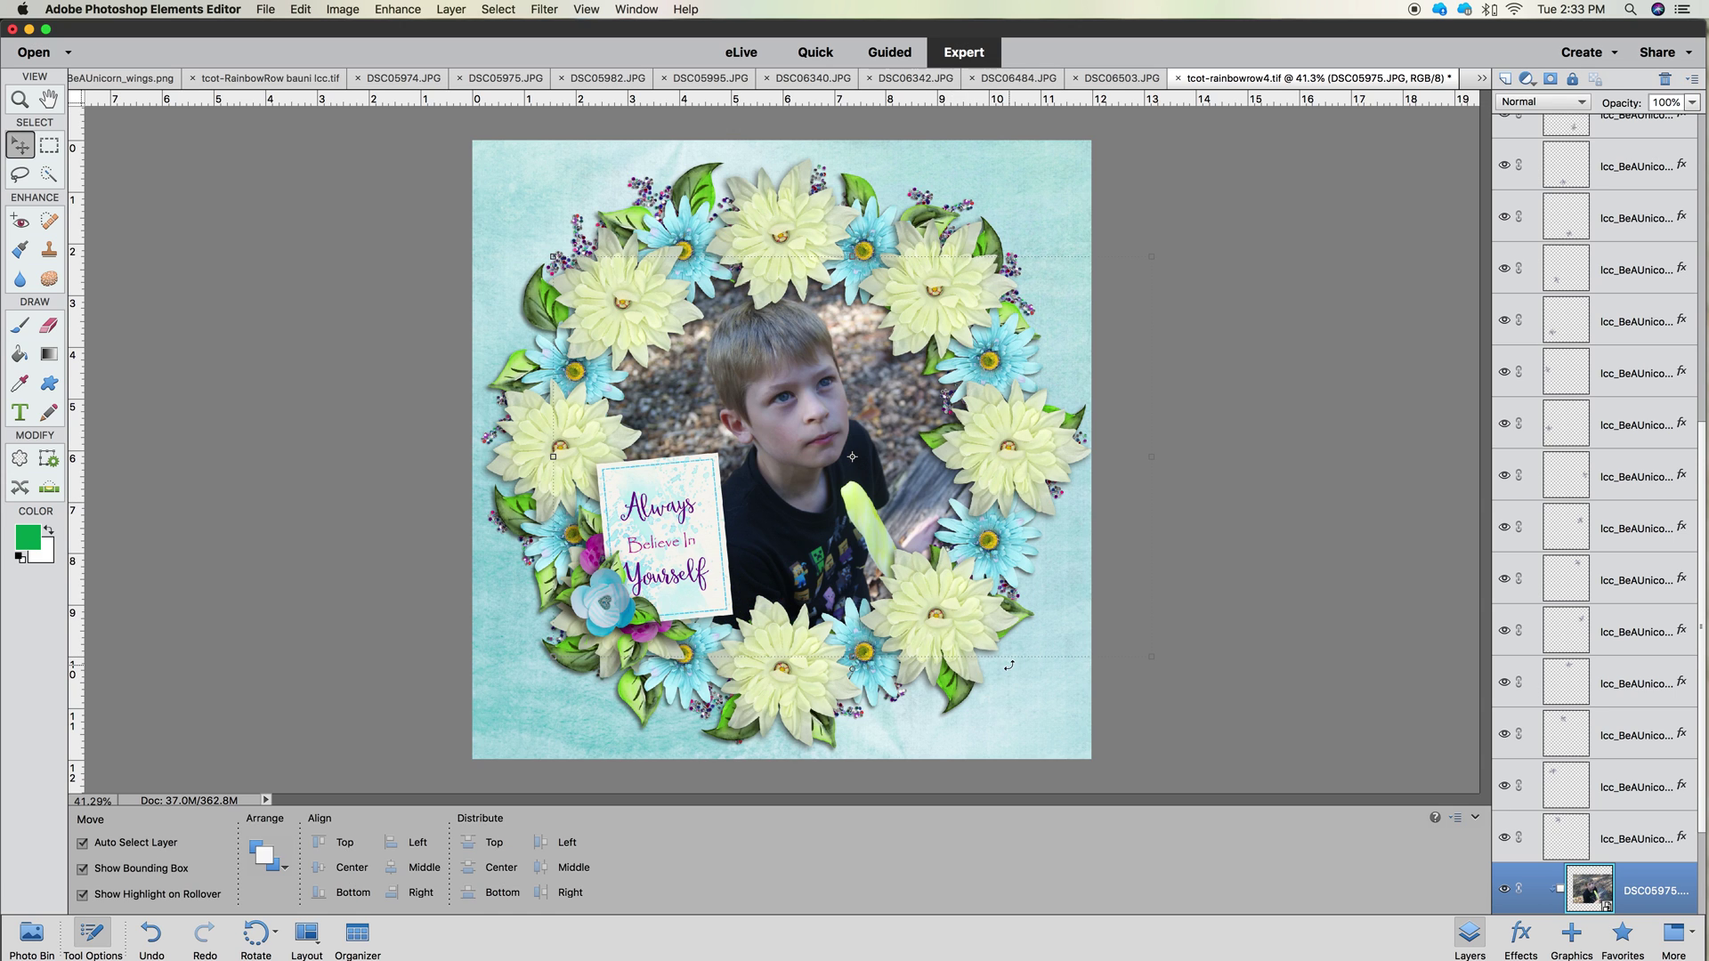
# Move the clipped photo slightly to the left so the boy sits better in the wreath opening
pyautogui.press('j')
pyautogui.moveTo(820, 422); pyautogui.dragTo(850, 417)
# Scale the circular photo mask layer down to 95.02% so it fits inside the flower wreath
pyautogui.scroll(-1, 1618, 837)
pyautogui.scroll(-3, 1618, 838)
pyautogui.click(1612, 792)
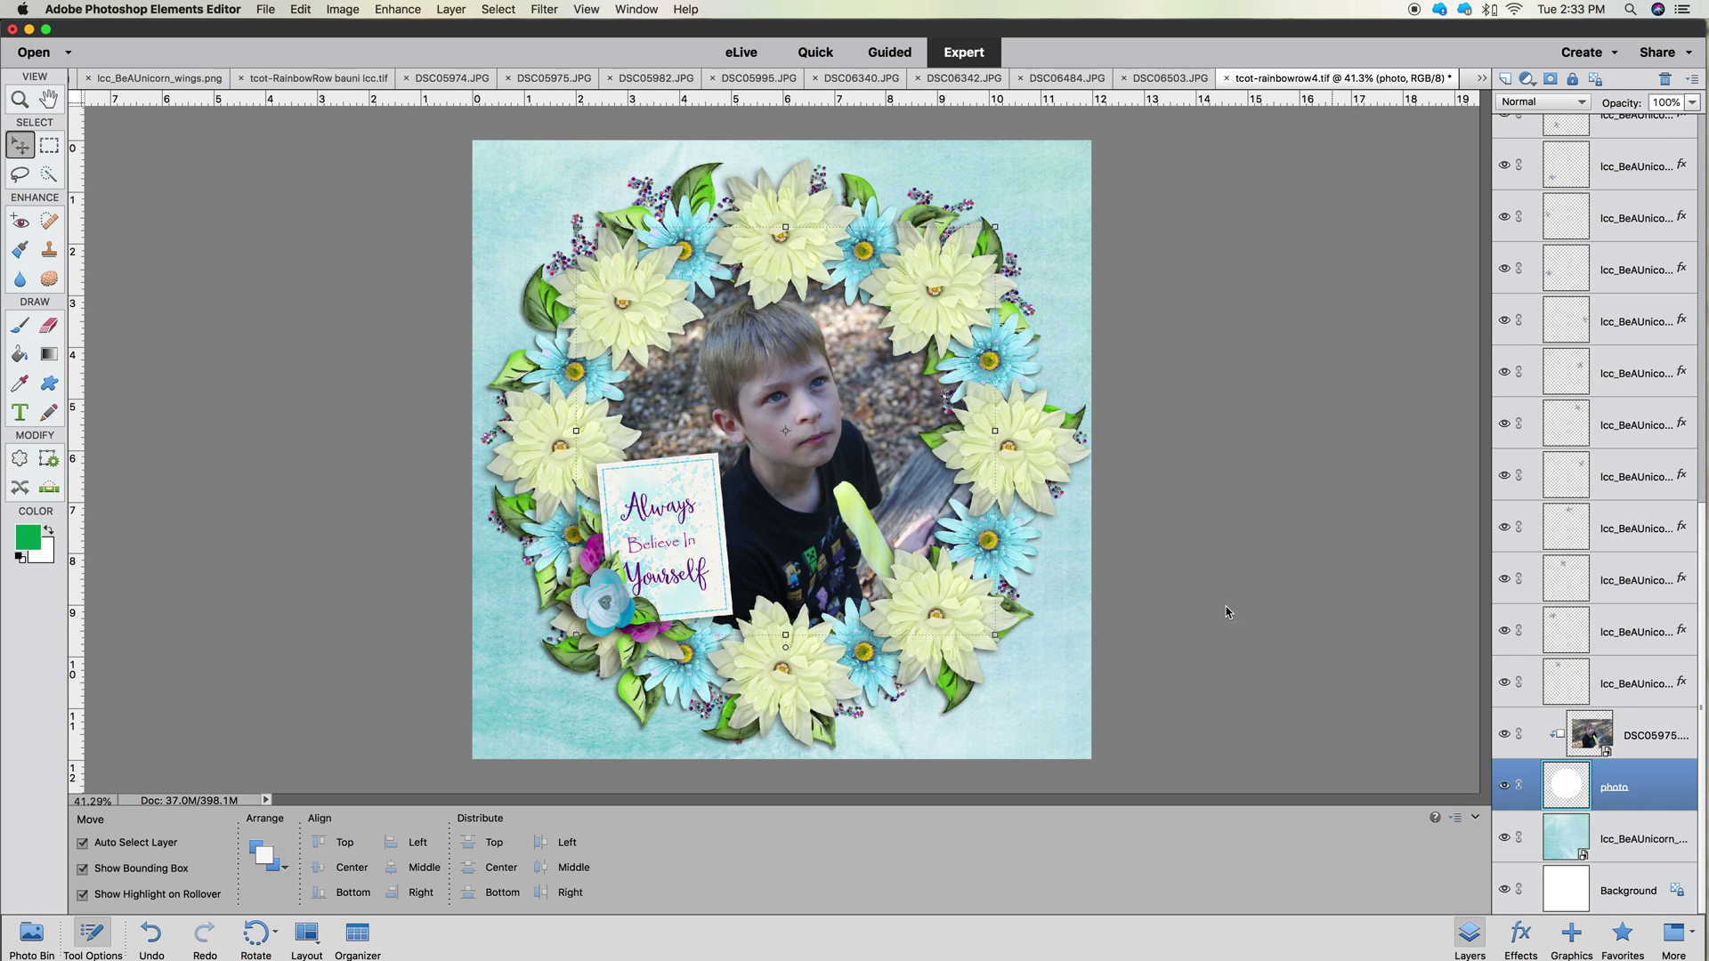
pyautogui.click(581, 267)
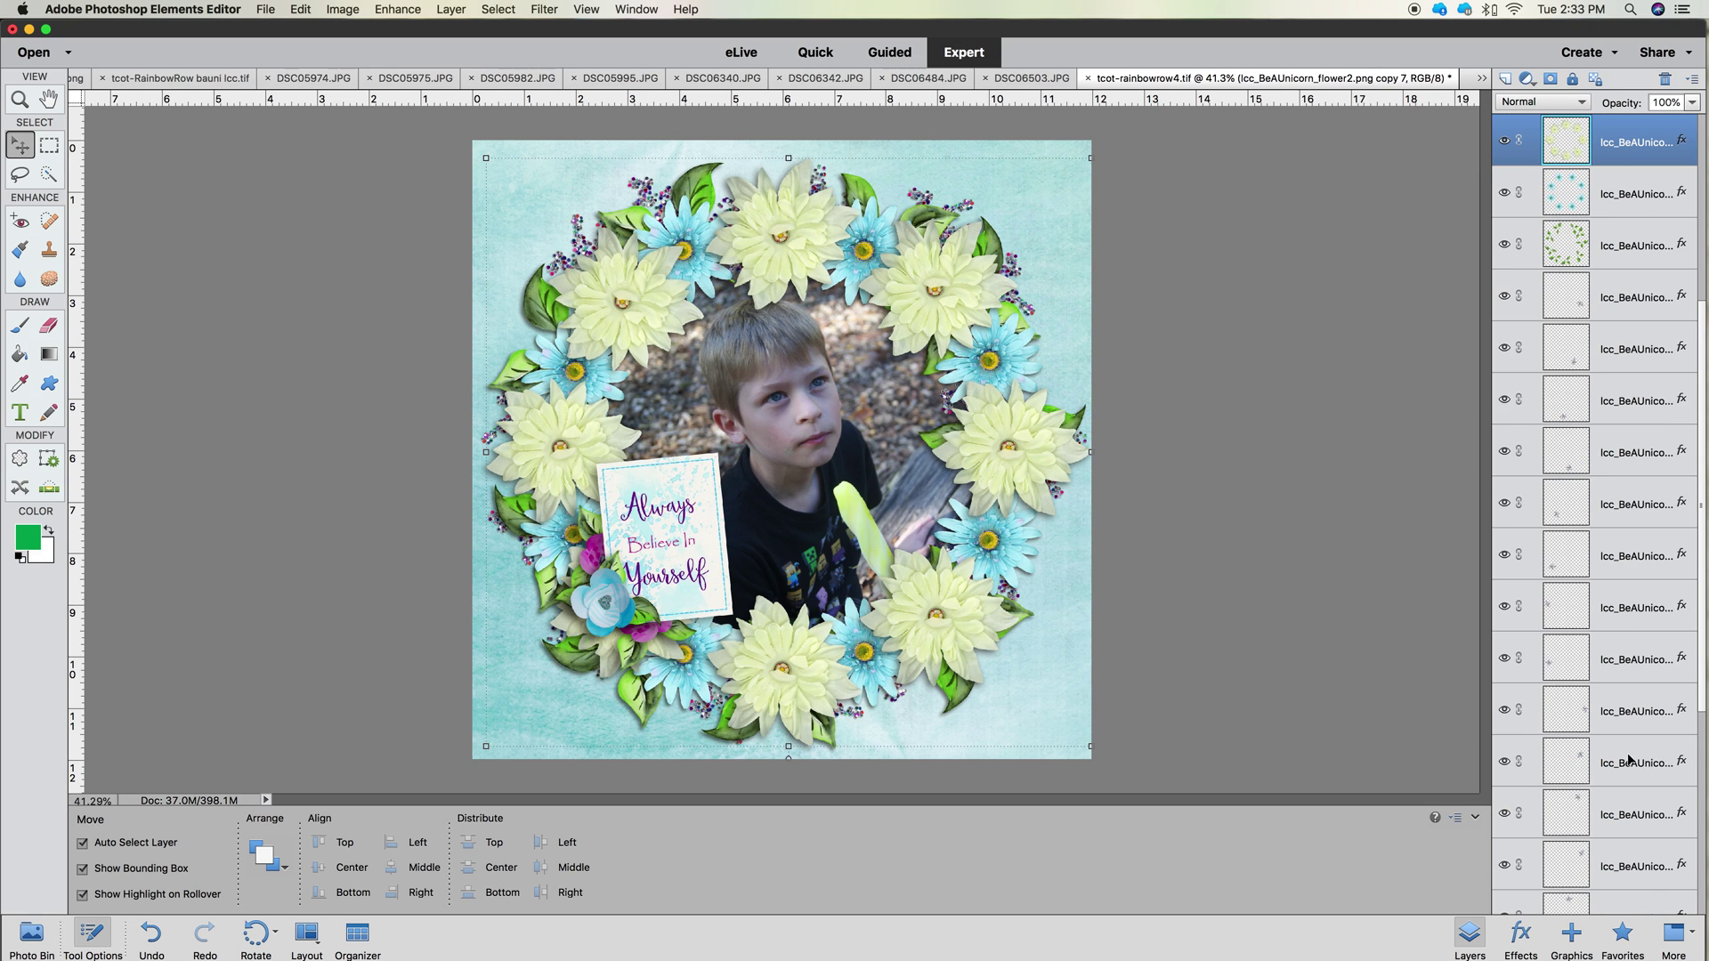
pyautogui.scroll(-2, 1622, 754)
pyautogui.scroll(-3, 1621, 753)
pyautogui.click(1621, 788)
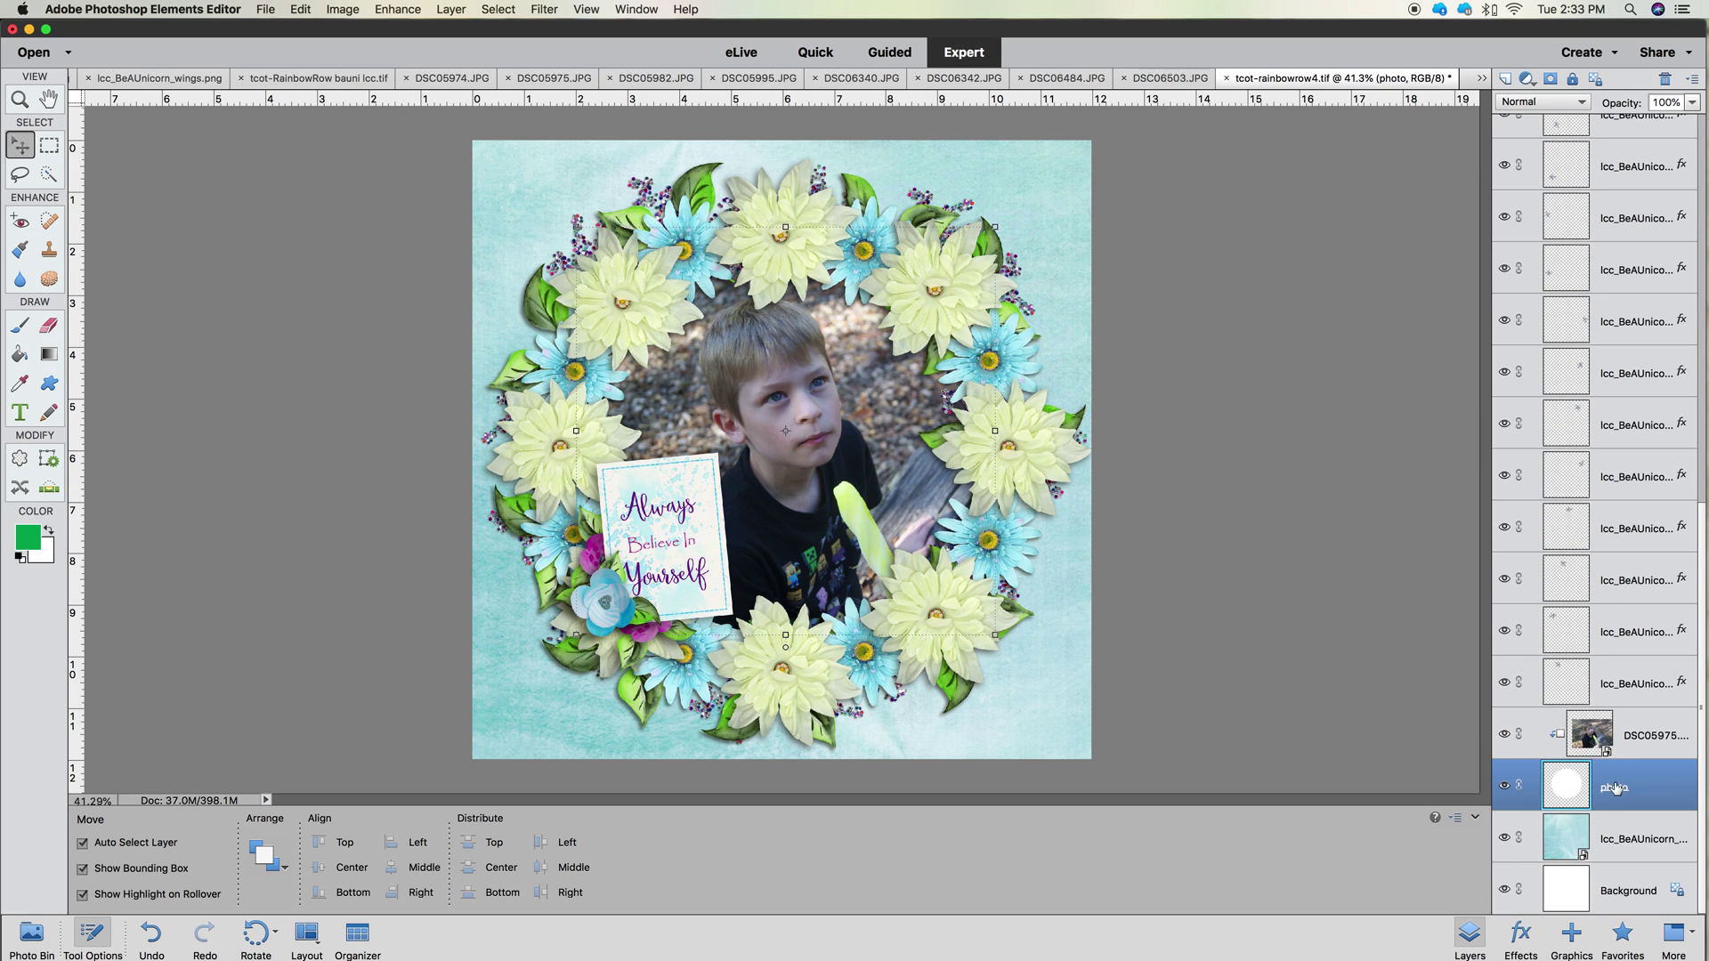
pyautogui.moveTo(575, 225); pyautogui.dragTo(588, 240)
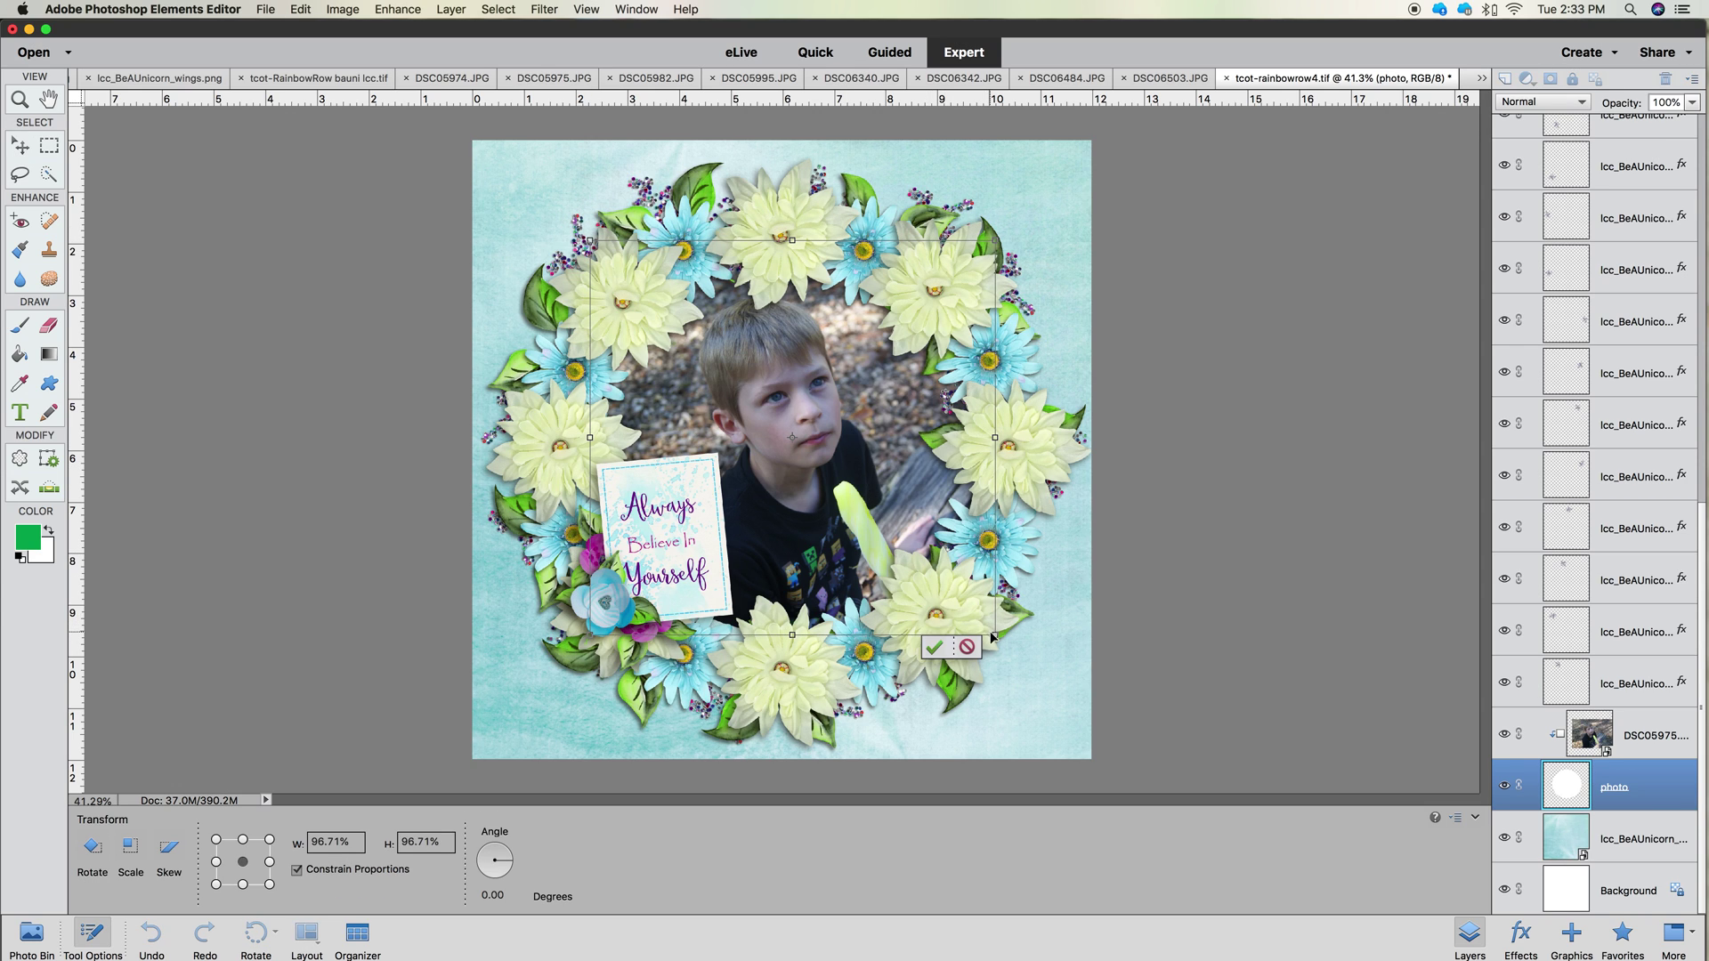
pyautogui.moveTo(995, 634); pyautogui.dragTo(987, 628)
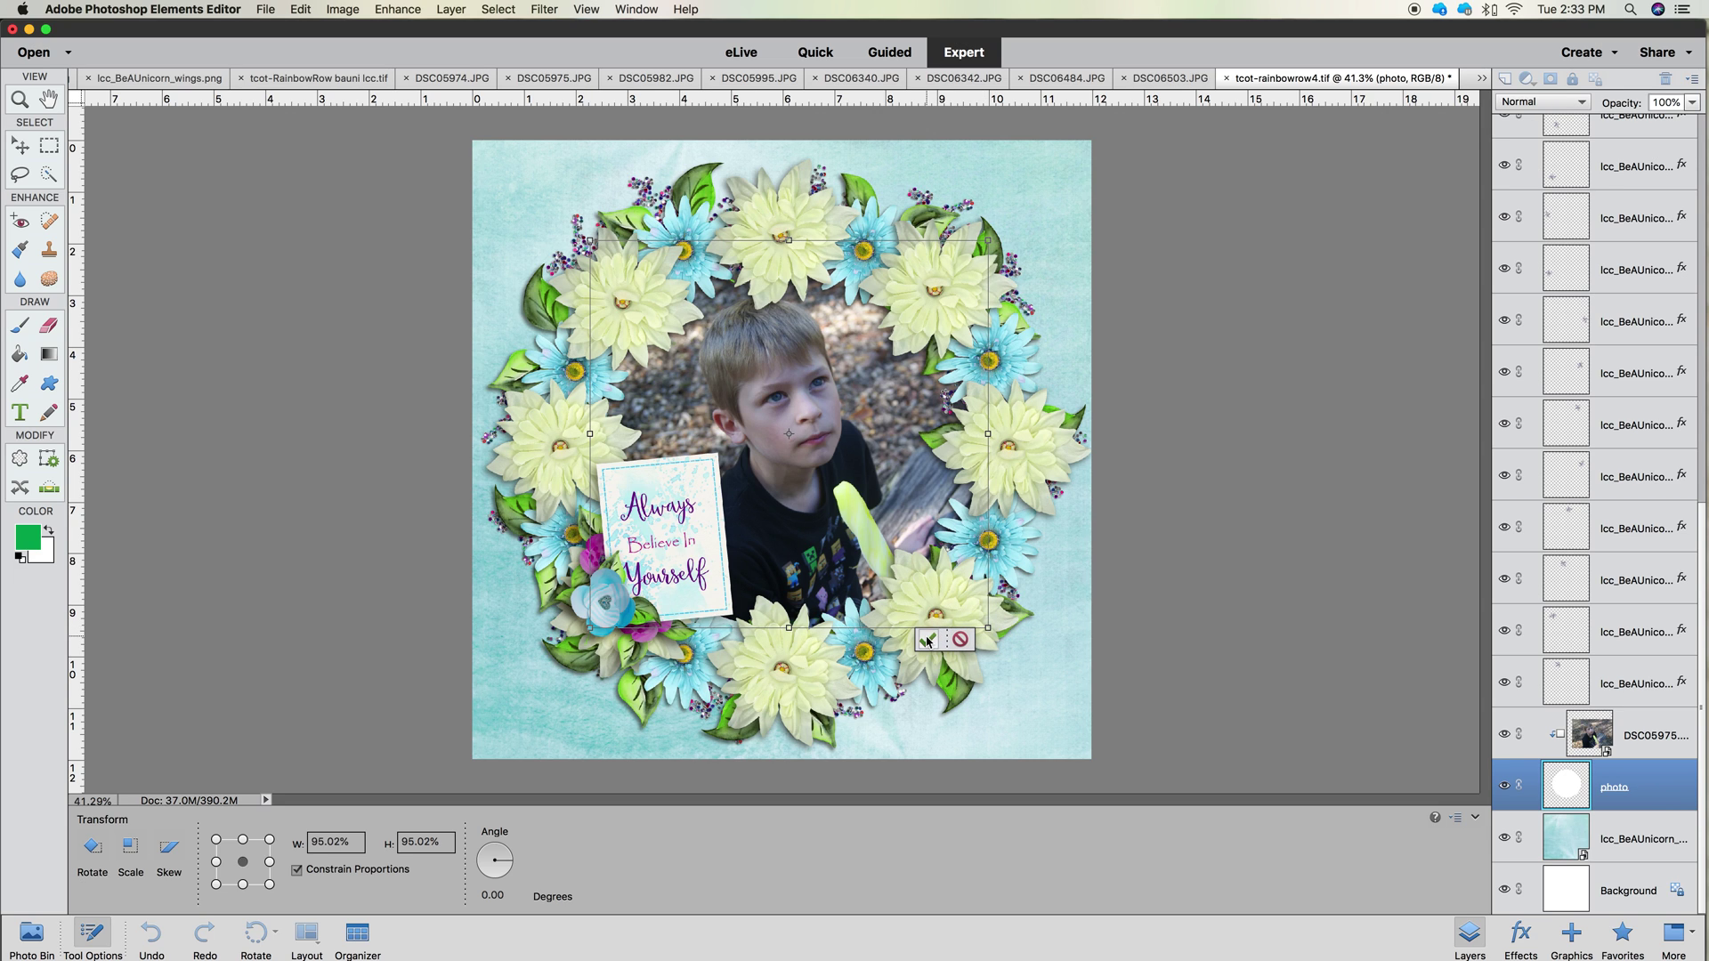
pyautogui.click(926, 639)
# Shift the clipped photo slightly within its circle, and move the photo and circular mask together slightly down and to the left
pyautogui.moveTo(799, 441)
pyautogui.mouseDown()
pyautogui.moveTo(799, 458)
pyautogui.moveTo(801, 438)
pyautogui.mouseUp()
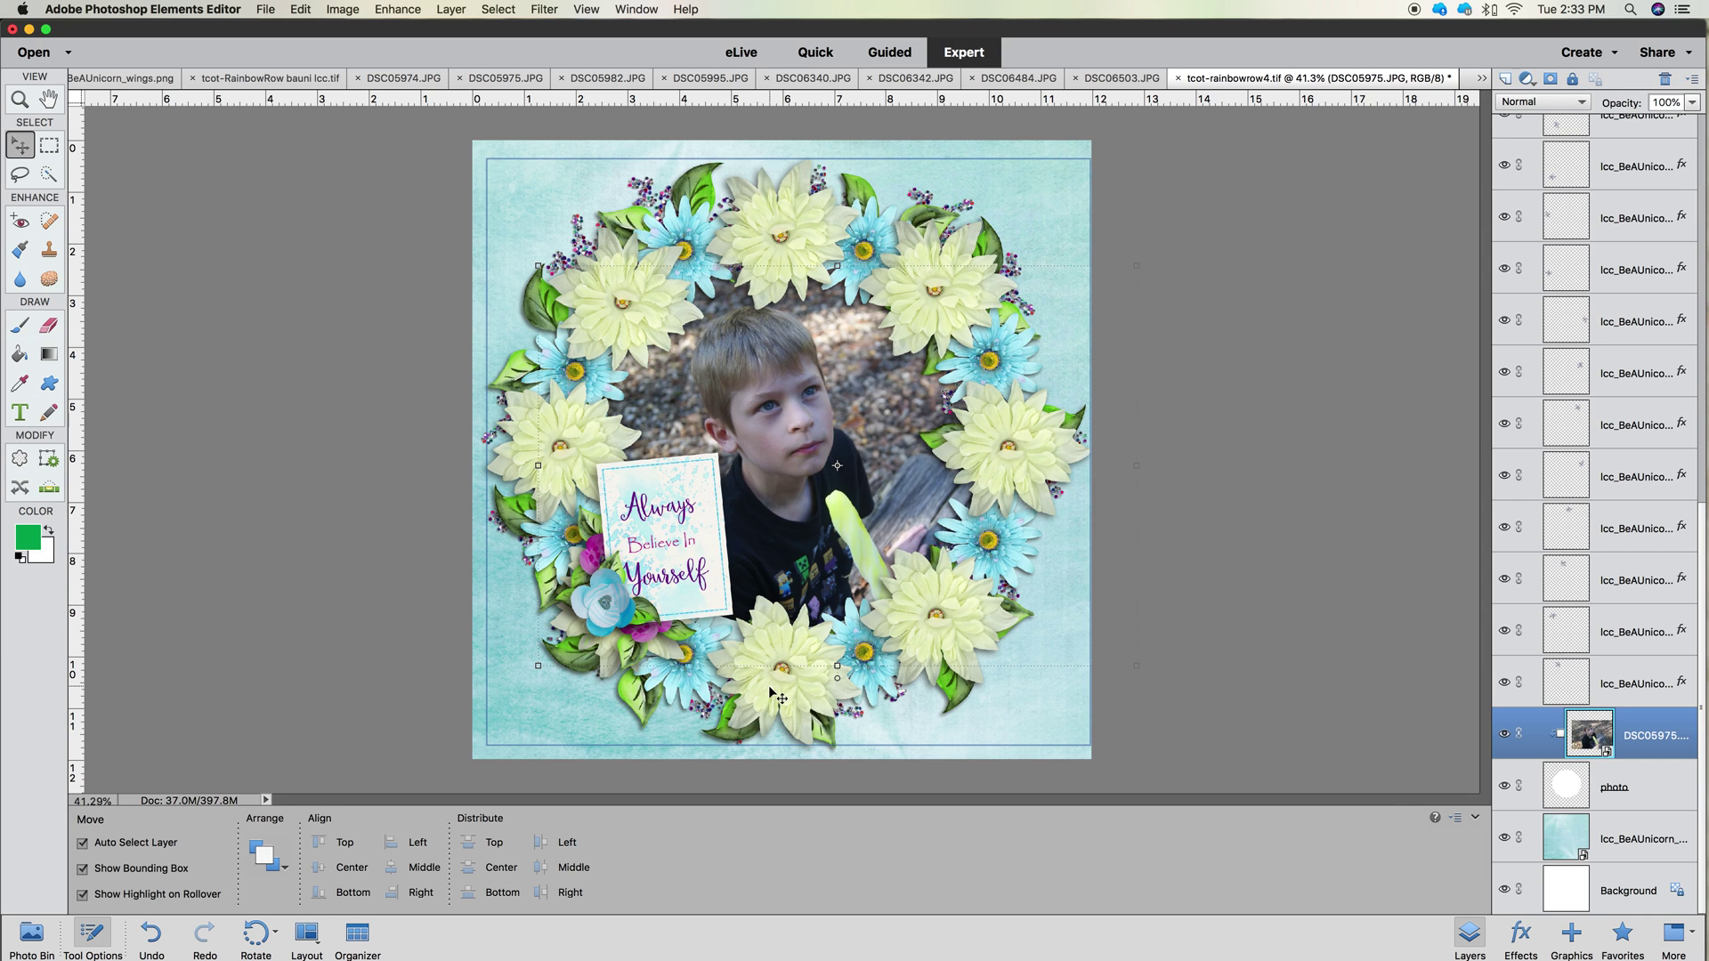
pyautogui.keyDown('shift'); pyautogui.click(828, 449); pyautogui.keyUp('shift')
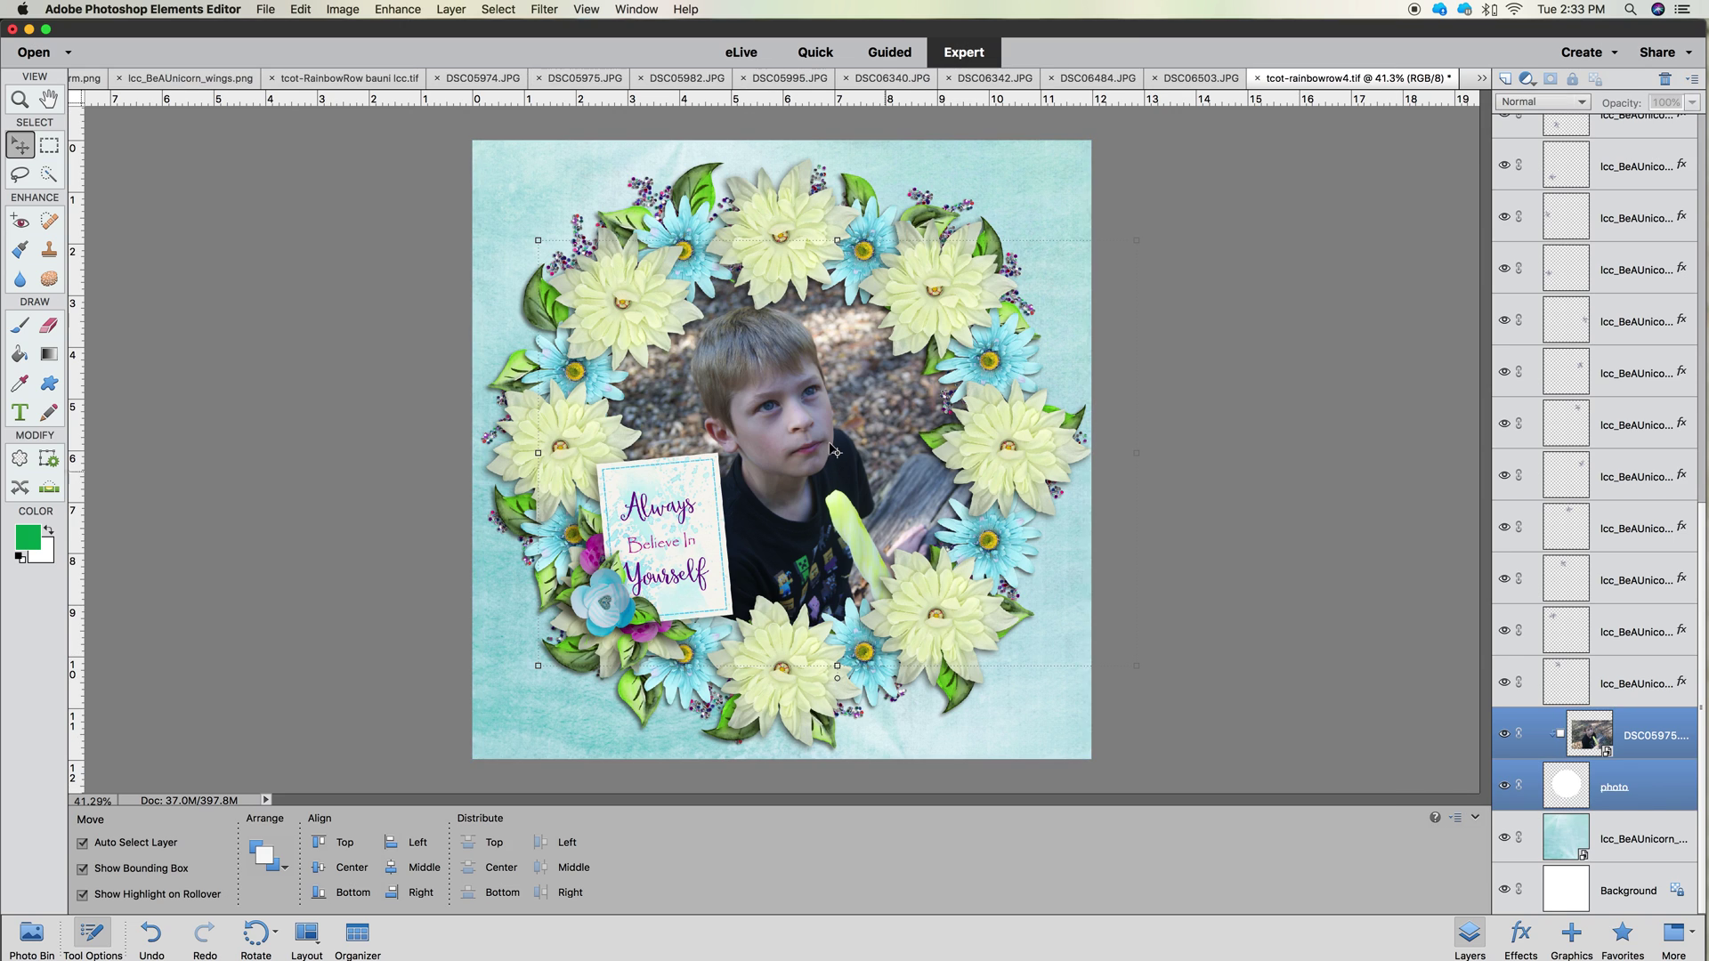
pyautogui.moveTo(827, 450); pyautogui.dragTo(816, 468)
pyautogui.click(1122, 260)
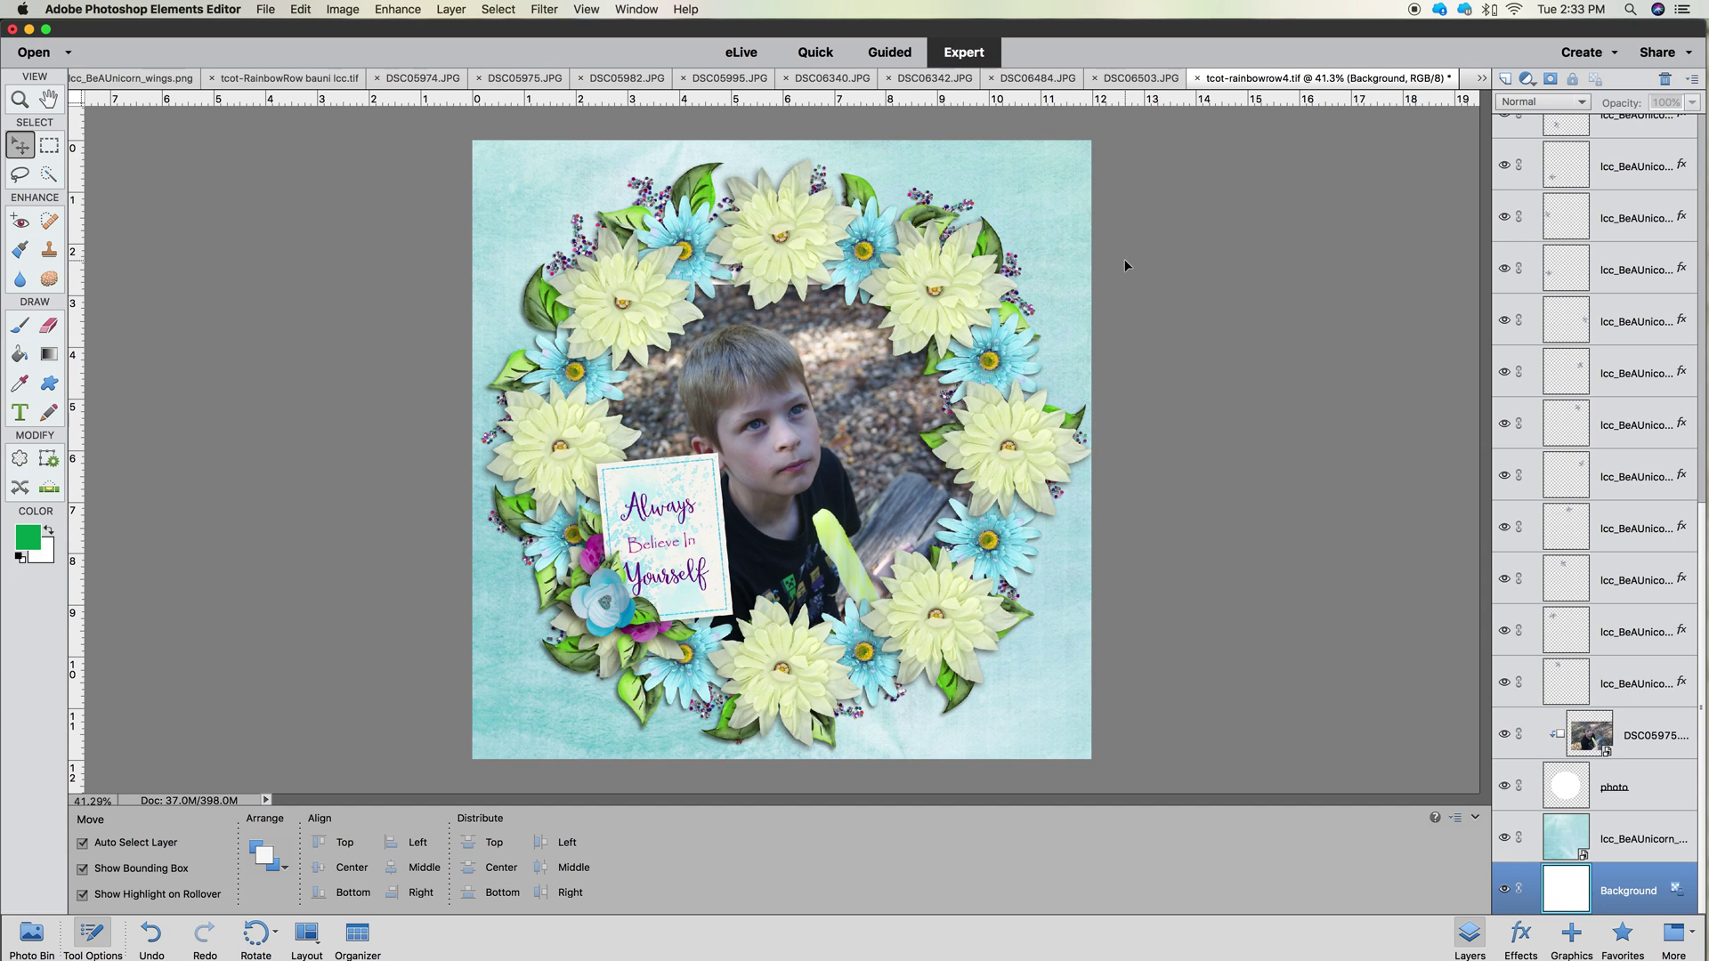
# Enlarge the clipped photo and its circular mask together to 106.87% and recenter them in the wreath opening
pyautogui.click(1634, 779)
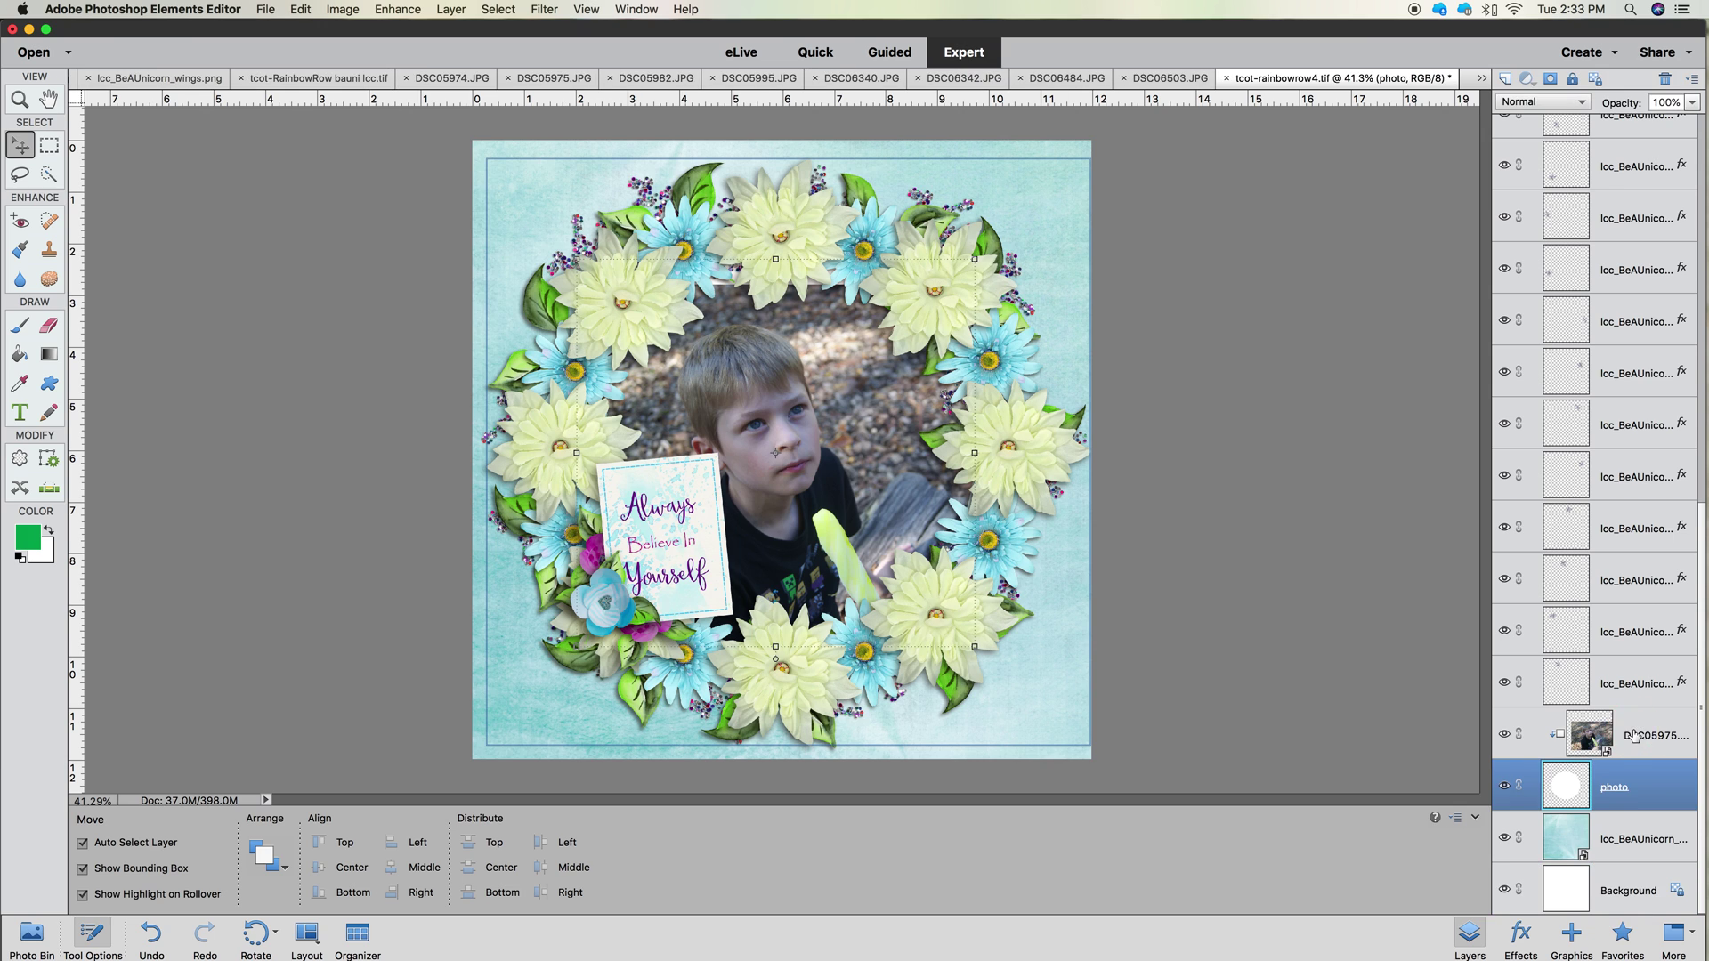
pyautogui.keyDown('shift'); pyautogui.click(1634, 739); pyautogui.keyUp('shift')
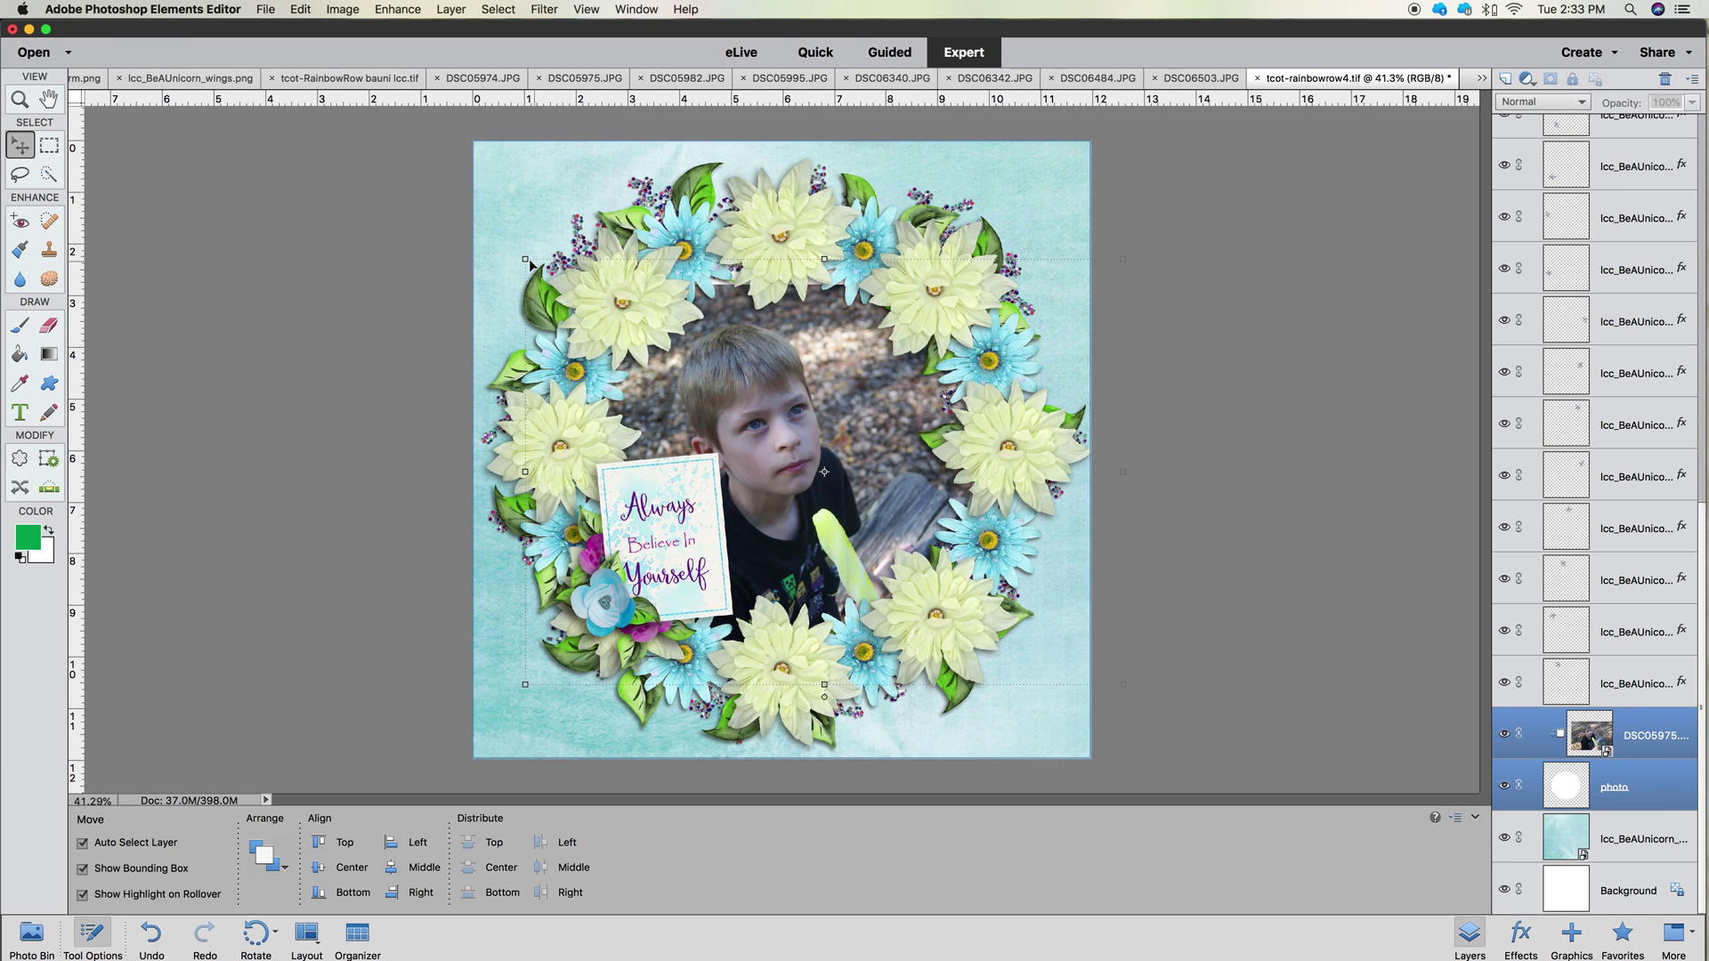
pyautogui.moveTo(525, 259); pyautogui.dragTo(511, 242)
pyautogui.moveTo(1139, 239); pyautogui.dragTo(1147, 228)
pyautogui.moveTo(834, 448); pyautogui.dragTo(842, 453)
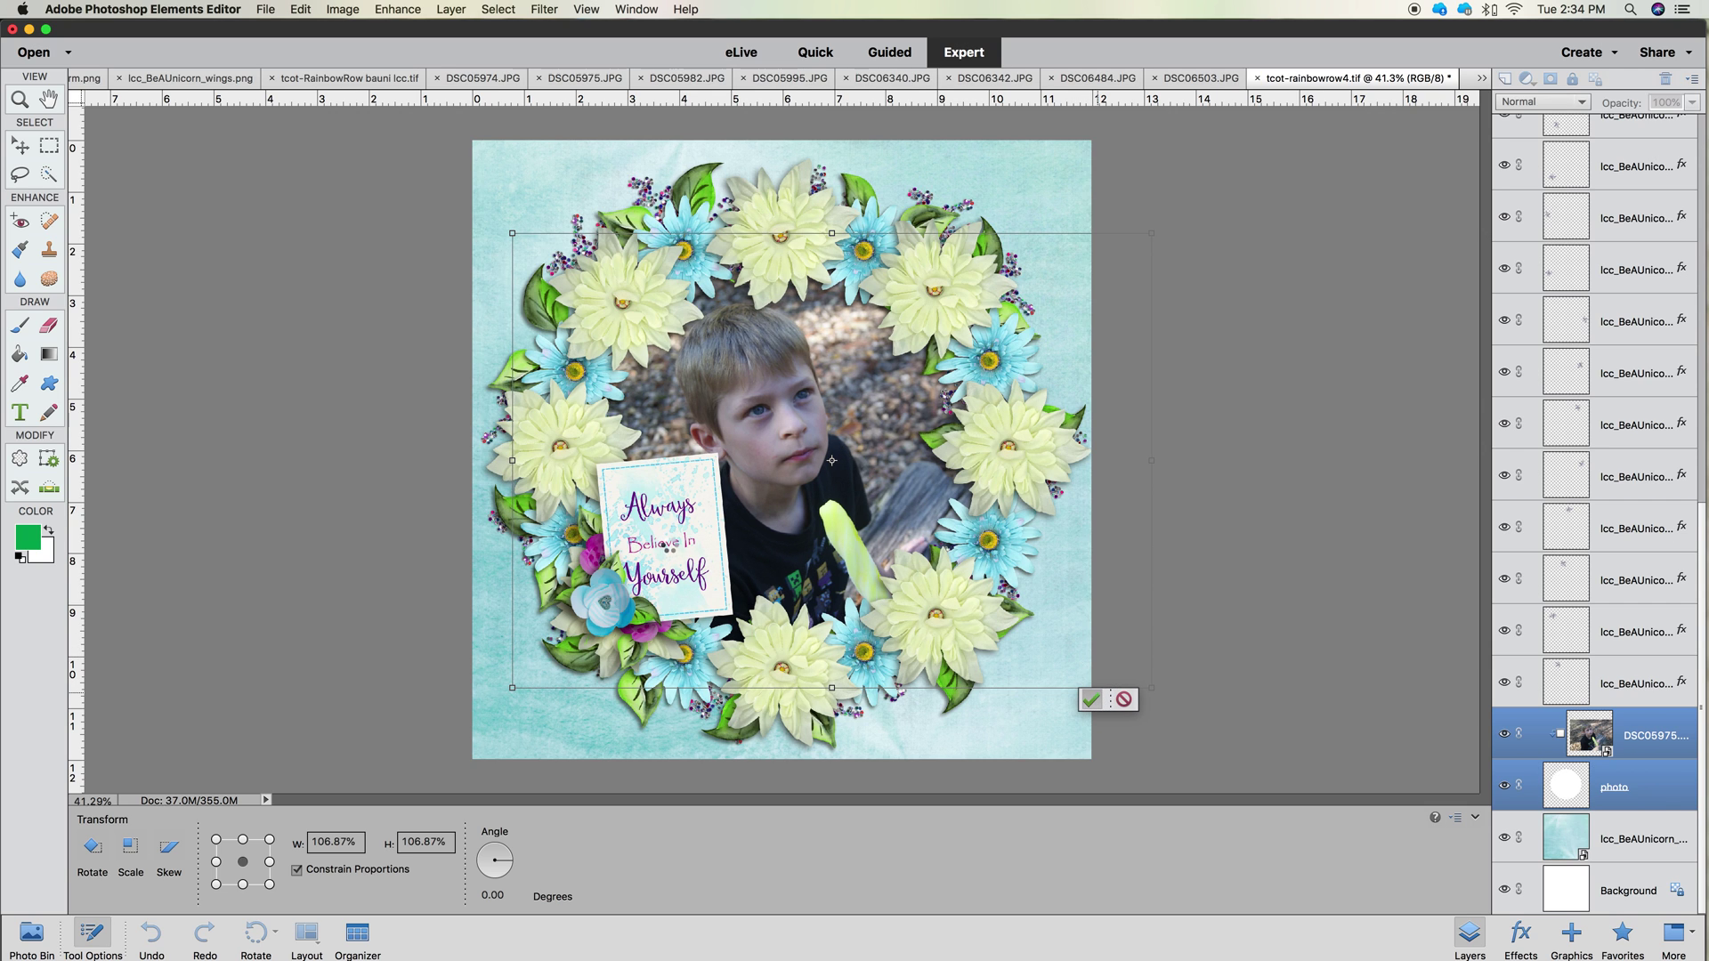
pyautogui.click(1091, 699)
# Scale the "Always Believe In Yourself" journal card down to 92.79% and nudge it slightly to the left
pyautogui.click(664, 539)
pyautogui.moveTo(719, 452); pyautogui.dragTo(706, 463)
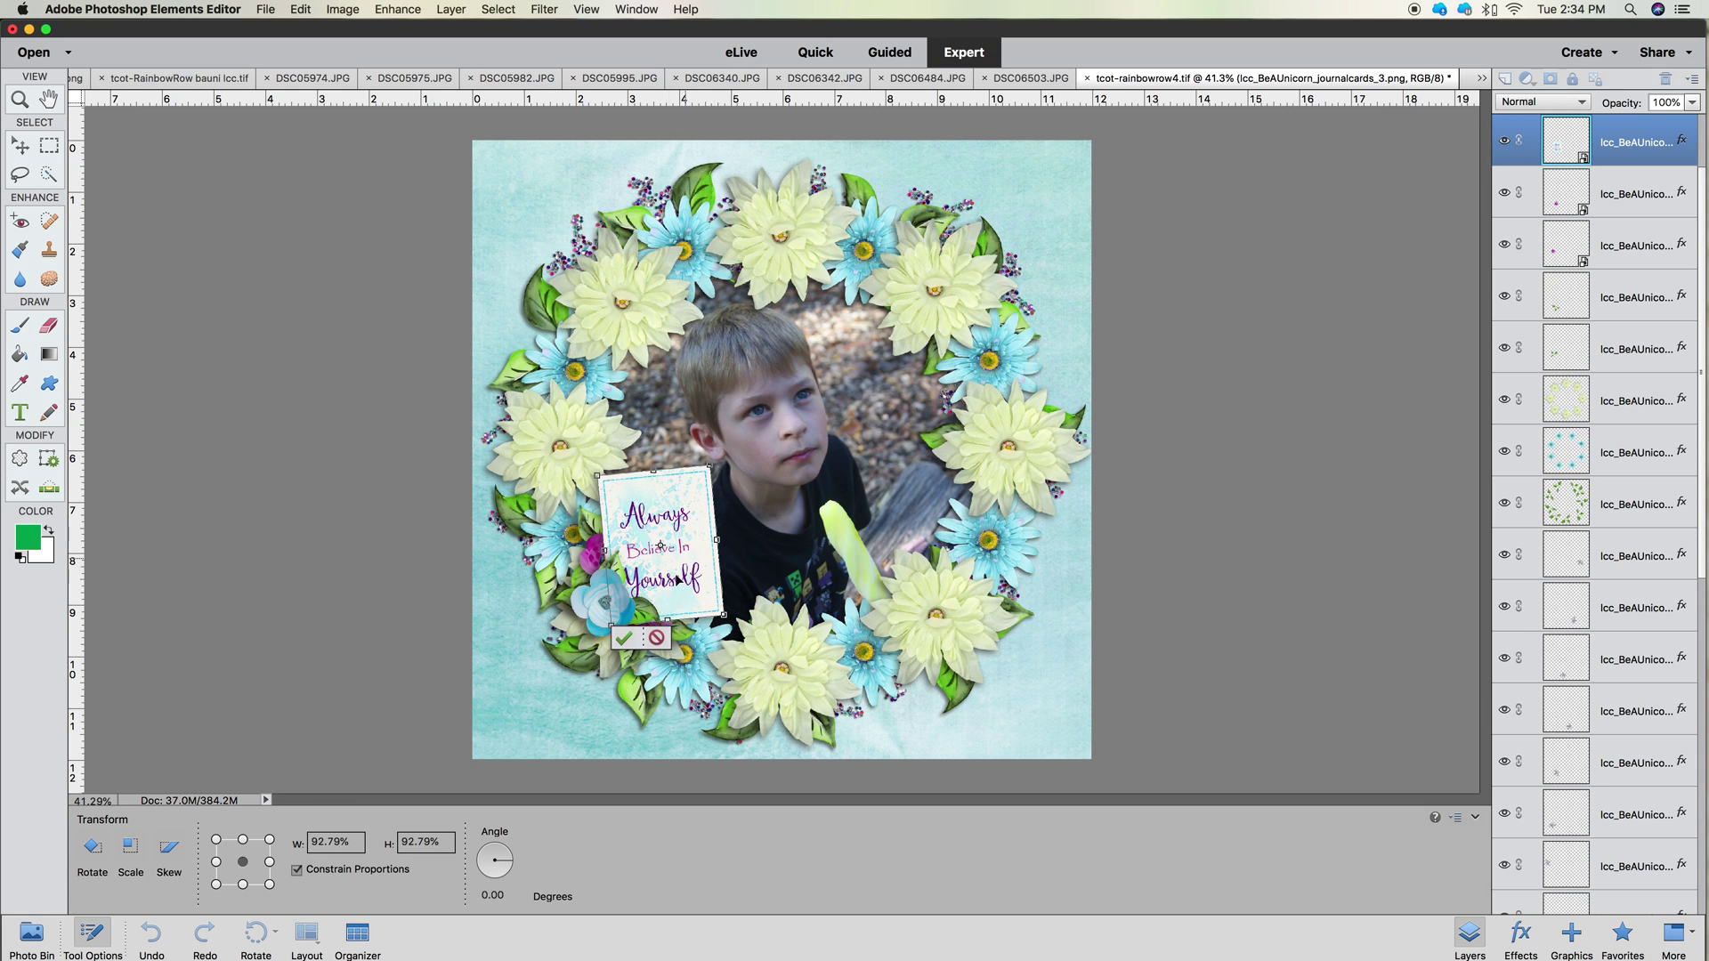
pyautogui.click(622, 635)
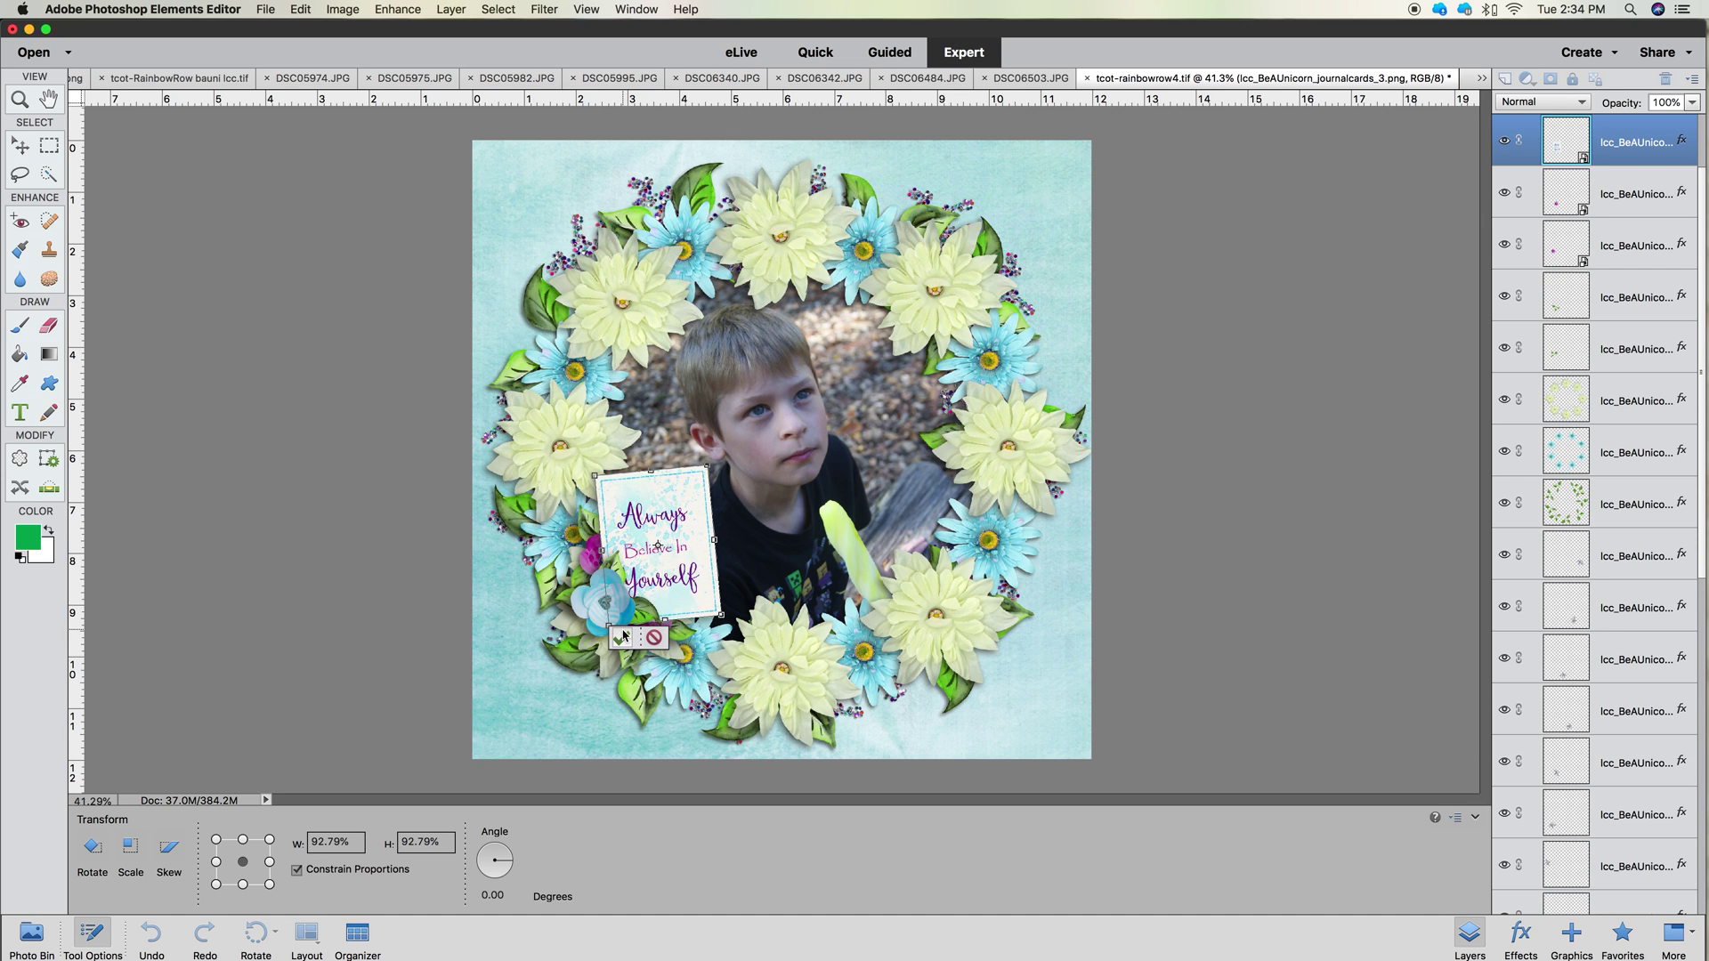
pyautogui.click(620, 637)
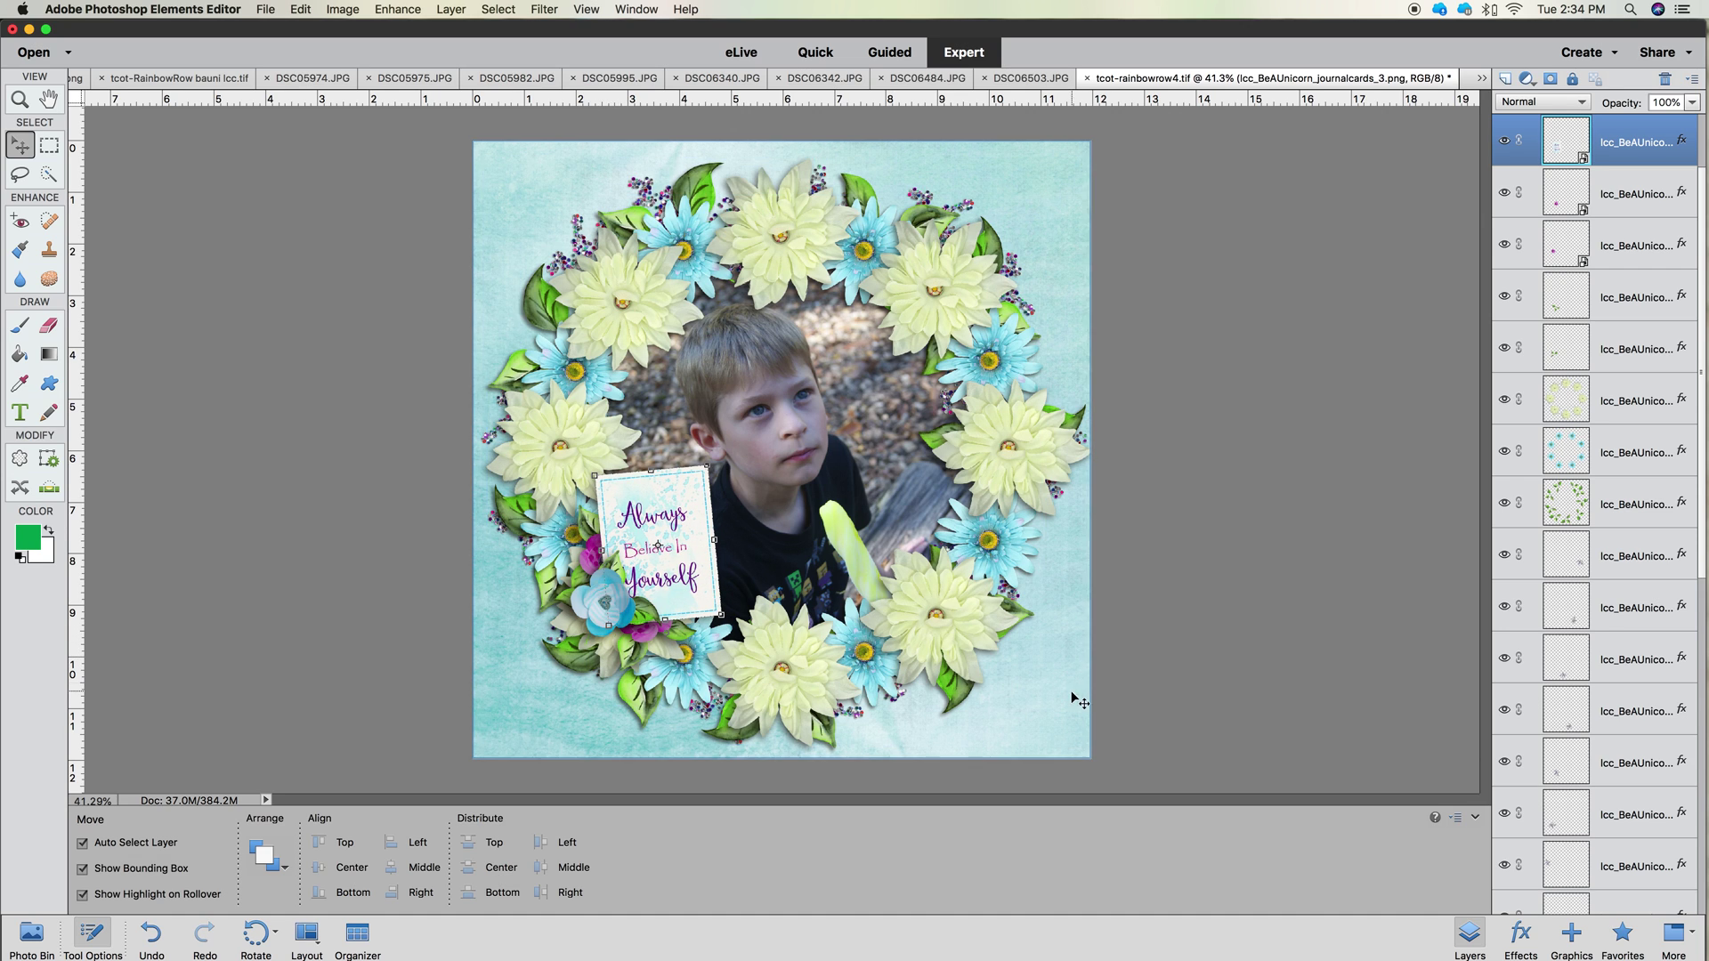